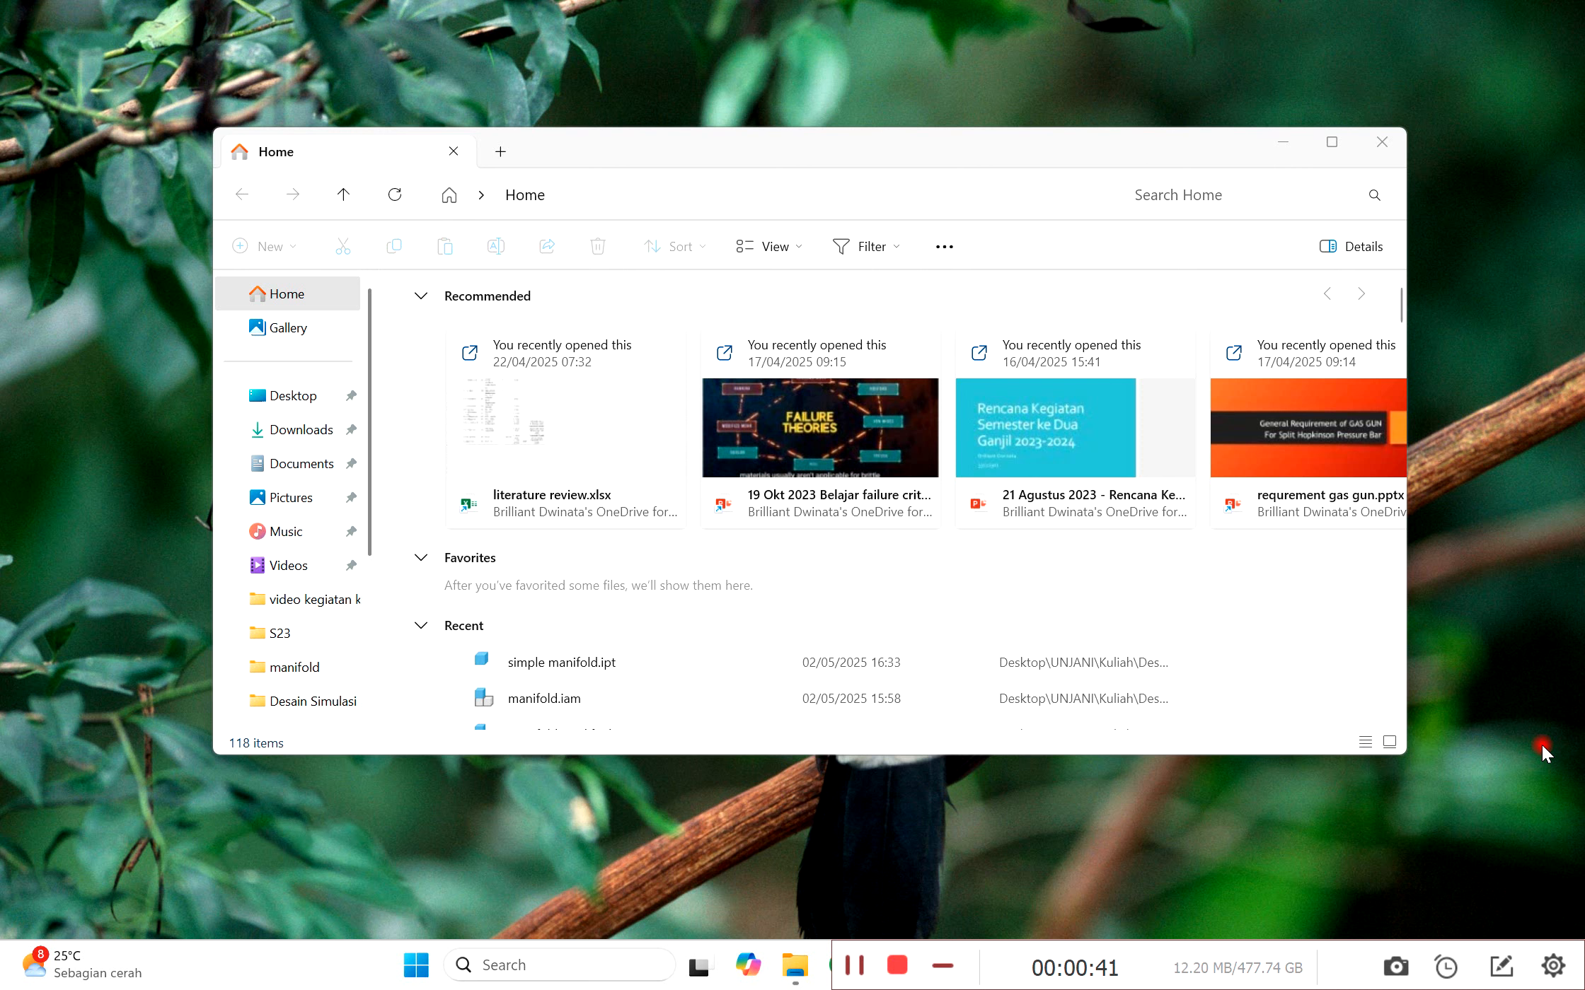
# Step: Clear the desktop of the open file window and launch Autodesk Inventor Professional 2025
pyautogui.click(1287, 143)
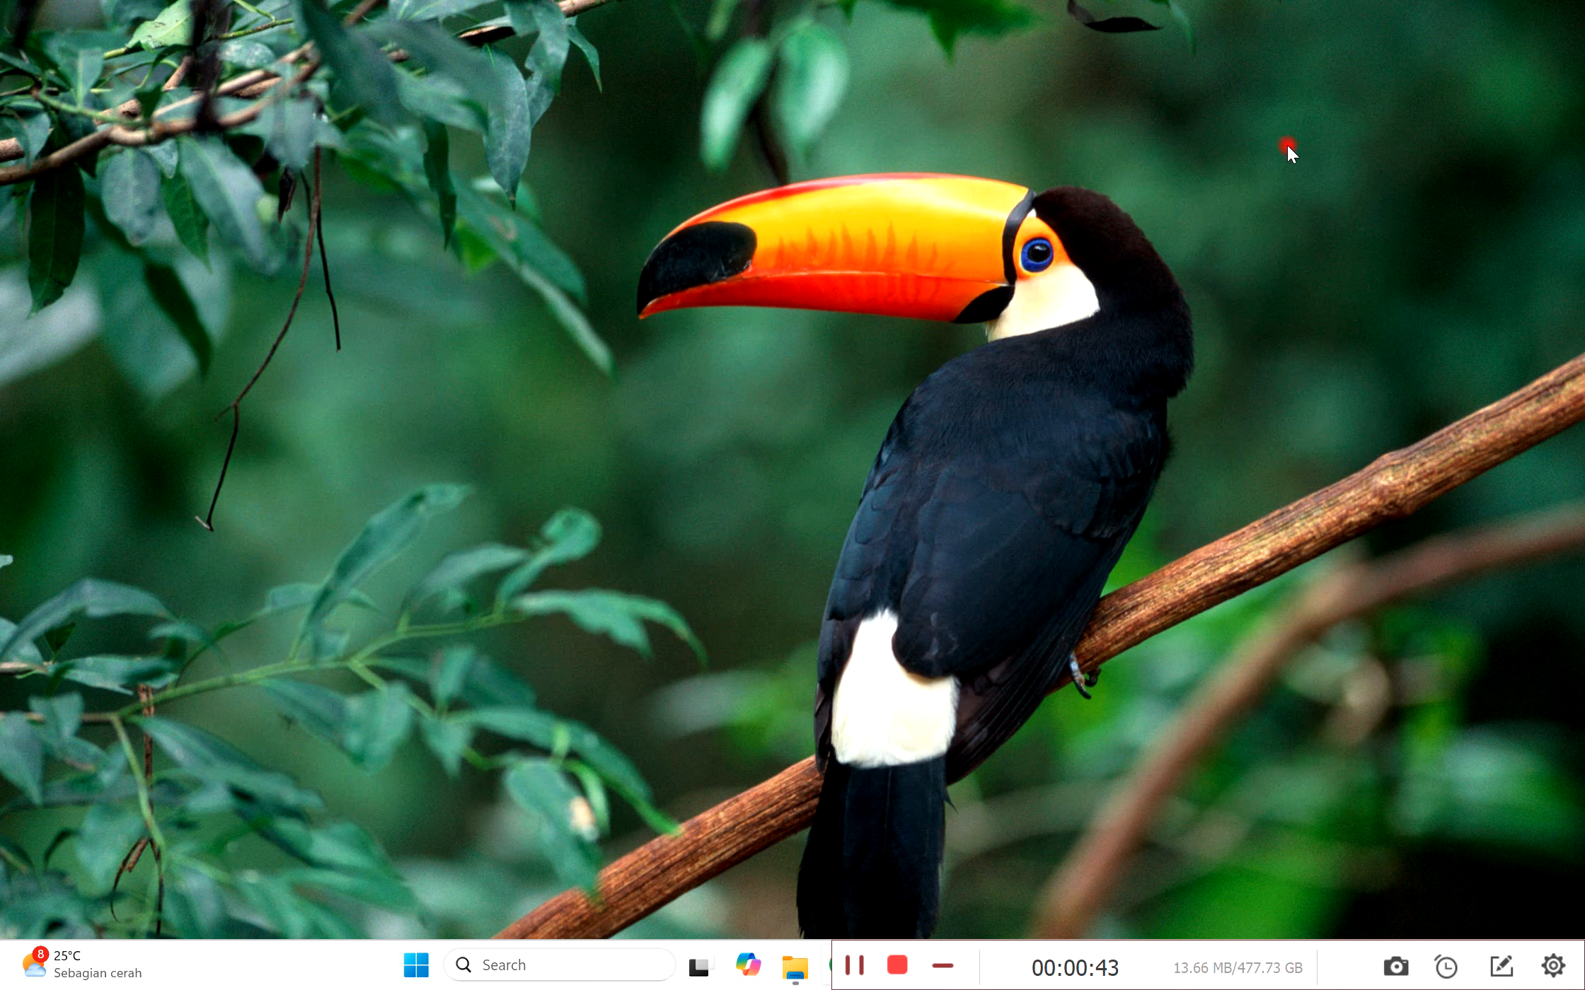
pyautogui.moveTo(1268, 957); pyautogui.dragTo(1231, 33)
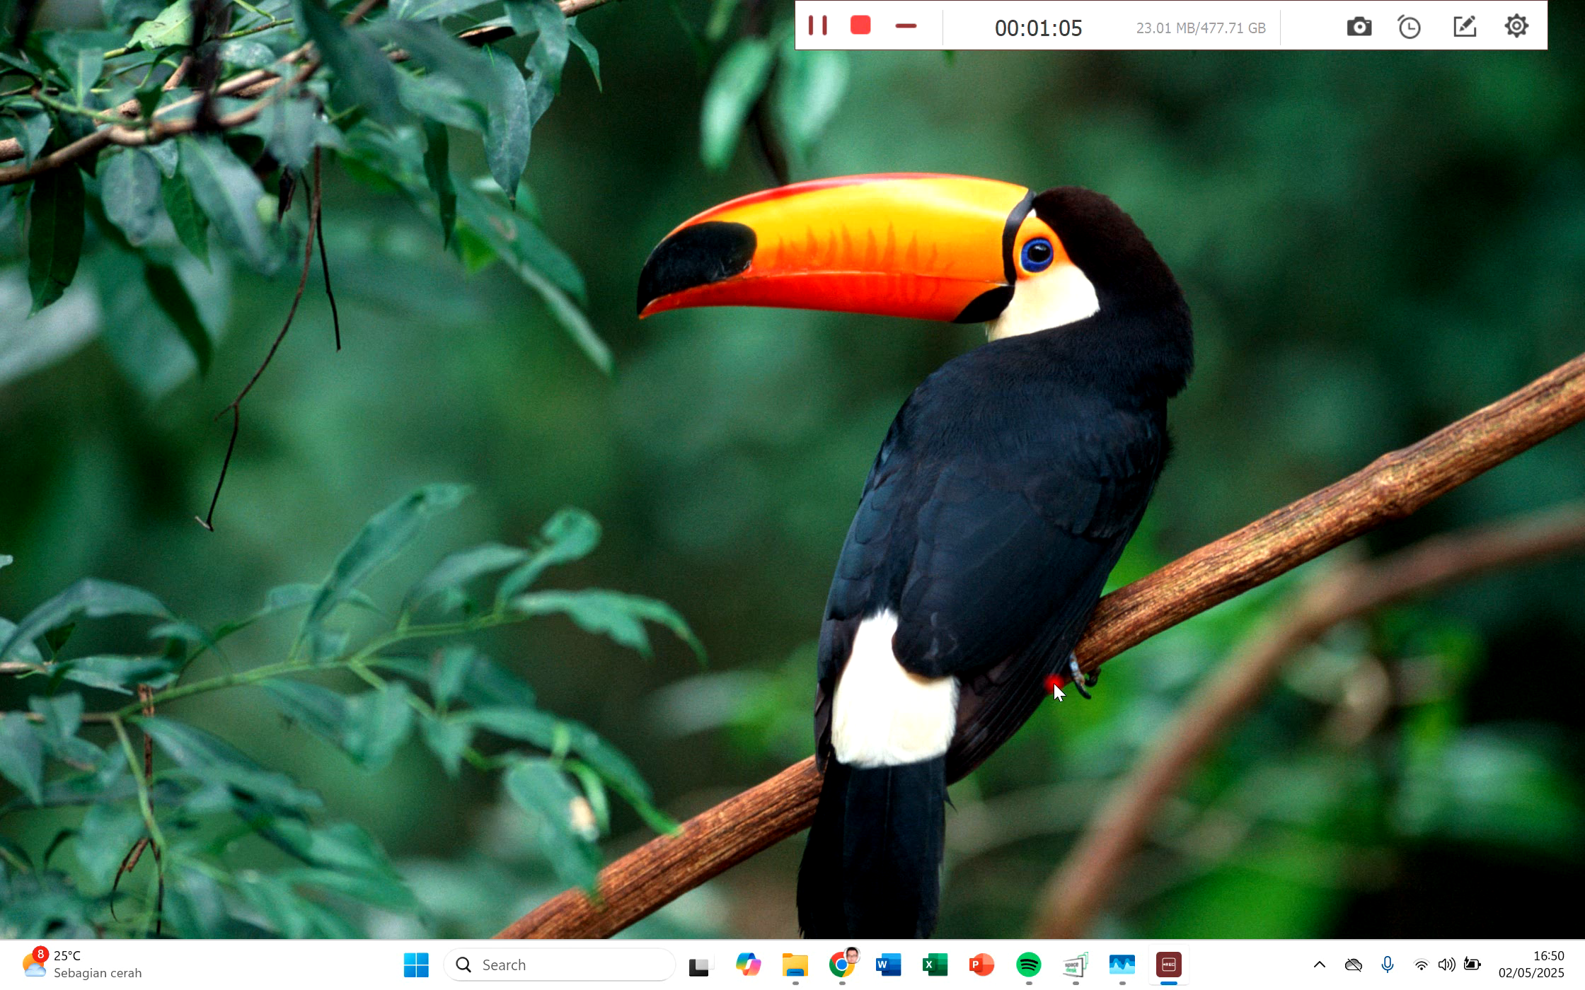
pyautogui.click(571, 966)
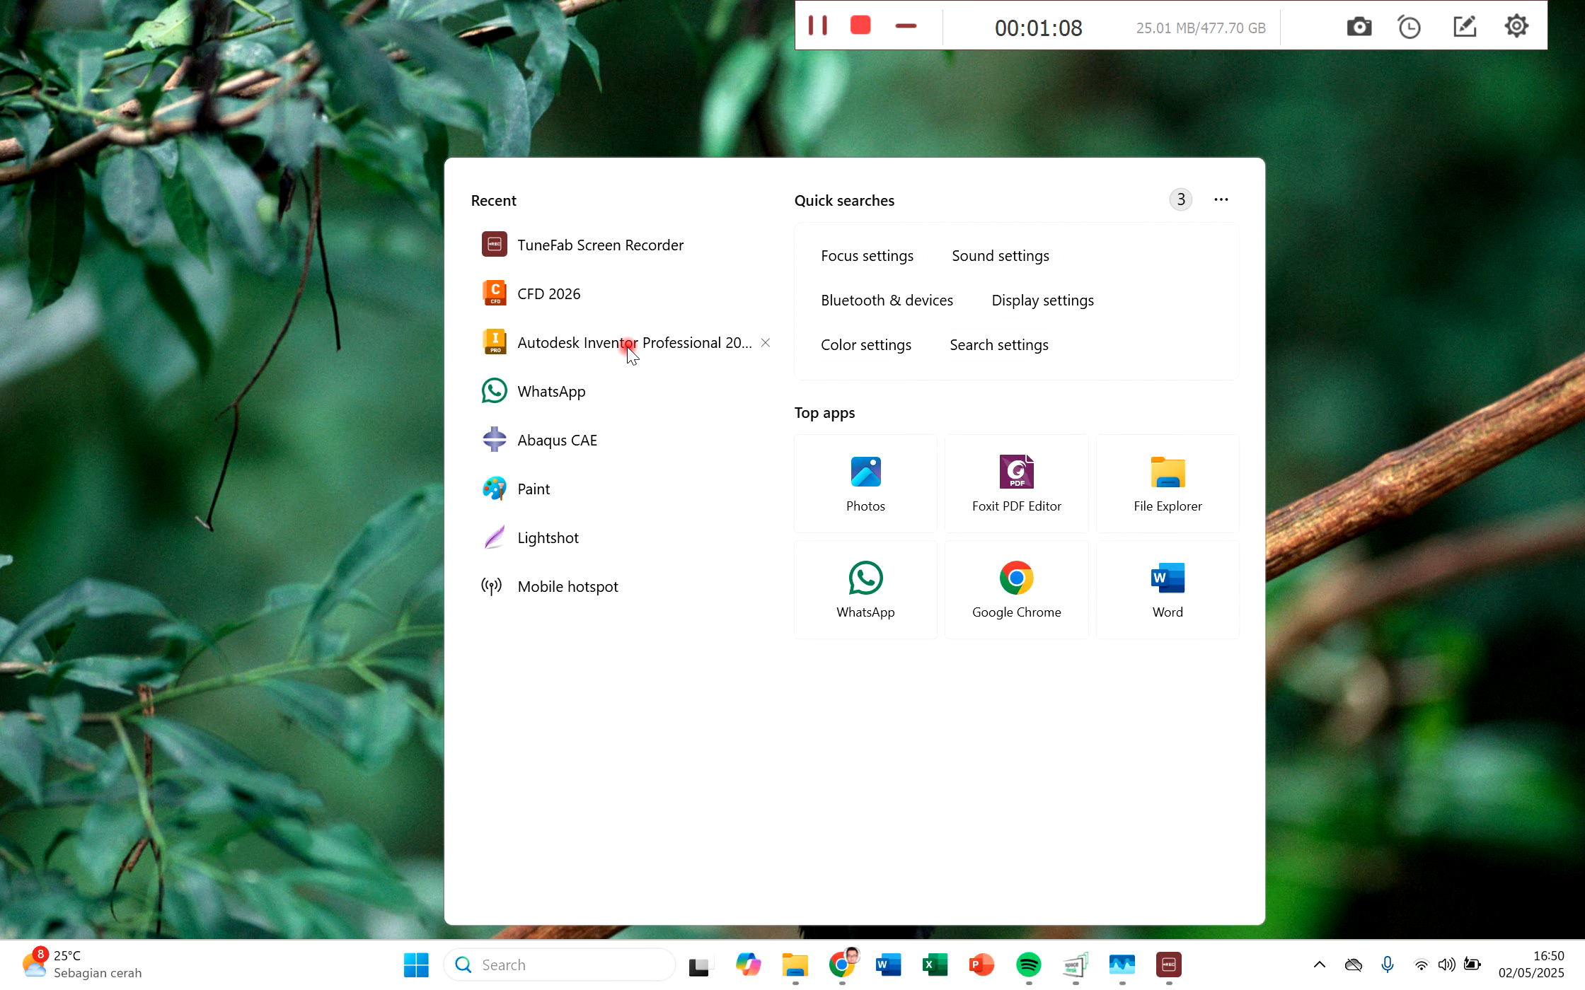
pyautogui.click(628, 348)
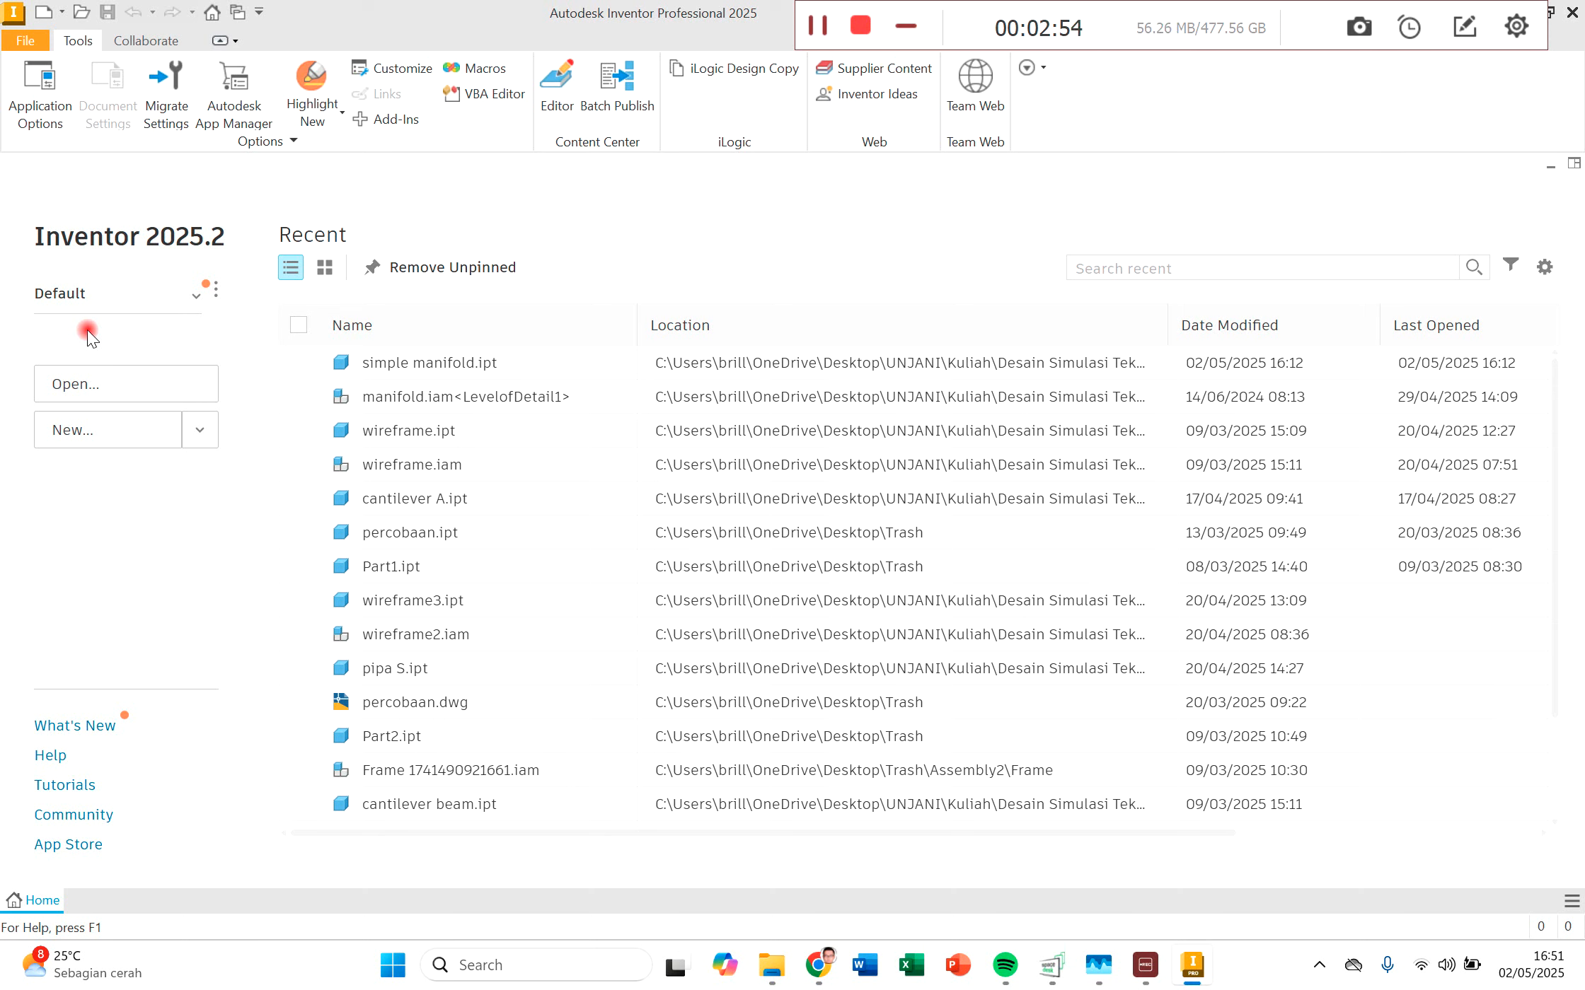
# Step: Create a new part from the metric Standard (mm).ipt template
pyautogui.click(106, 384)
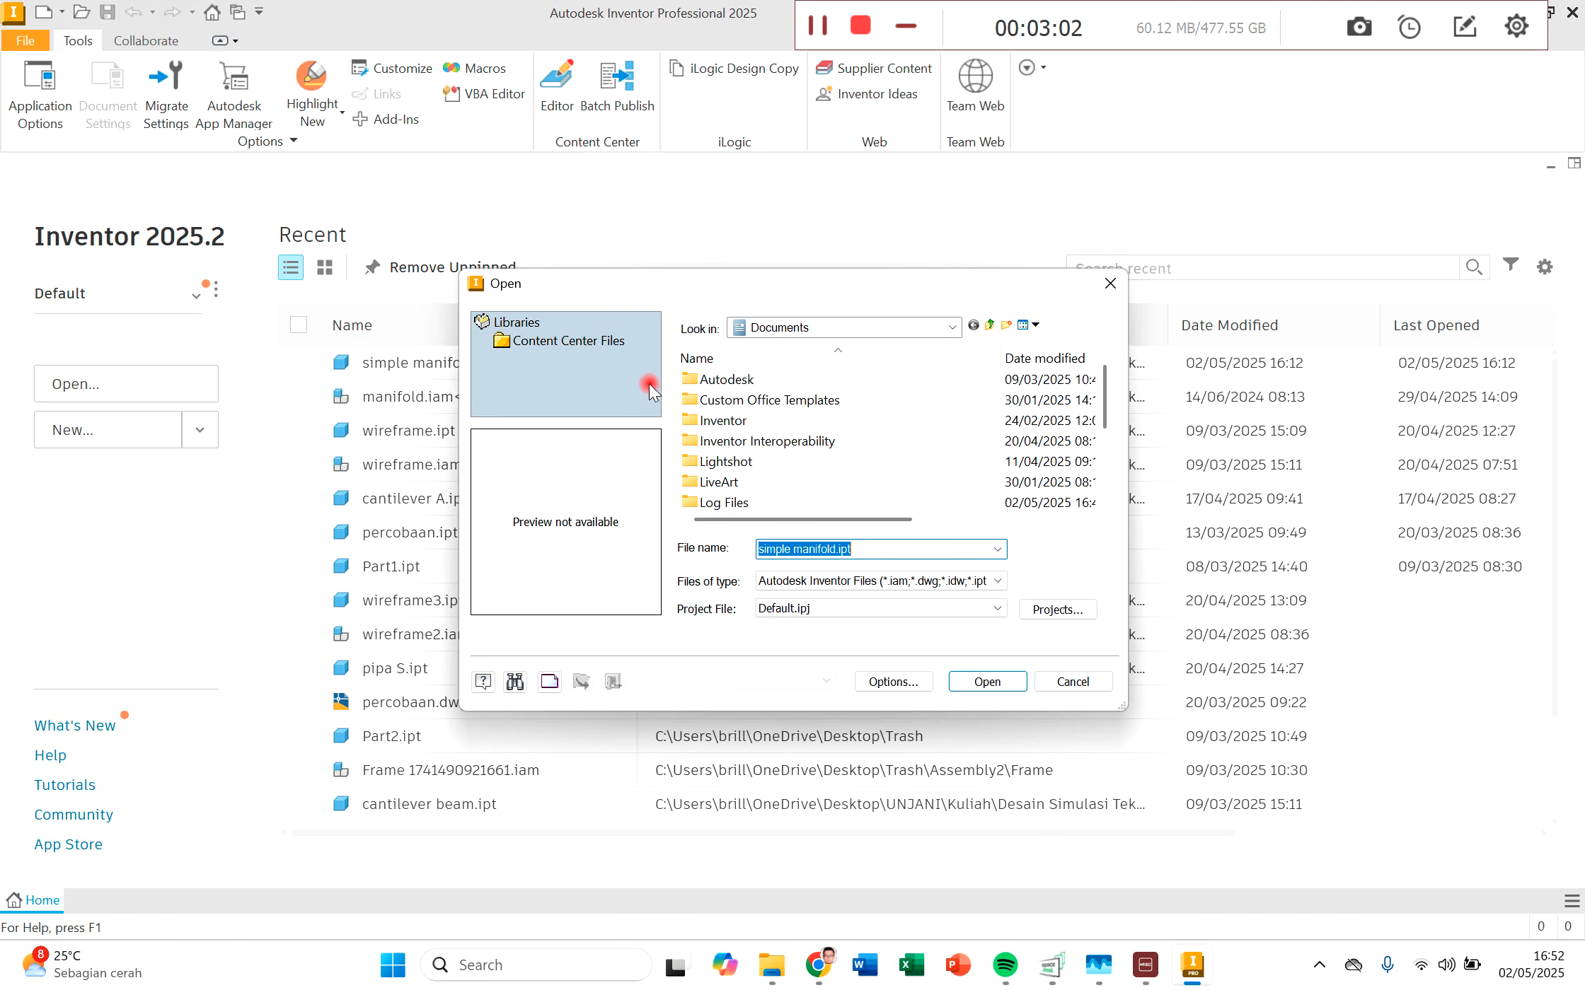
pyautogui.click(1110, 282)
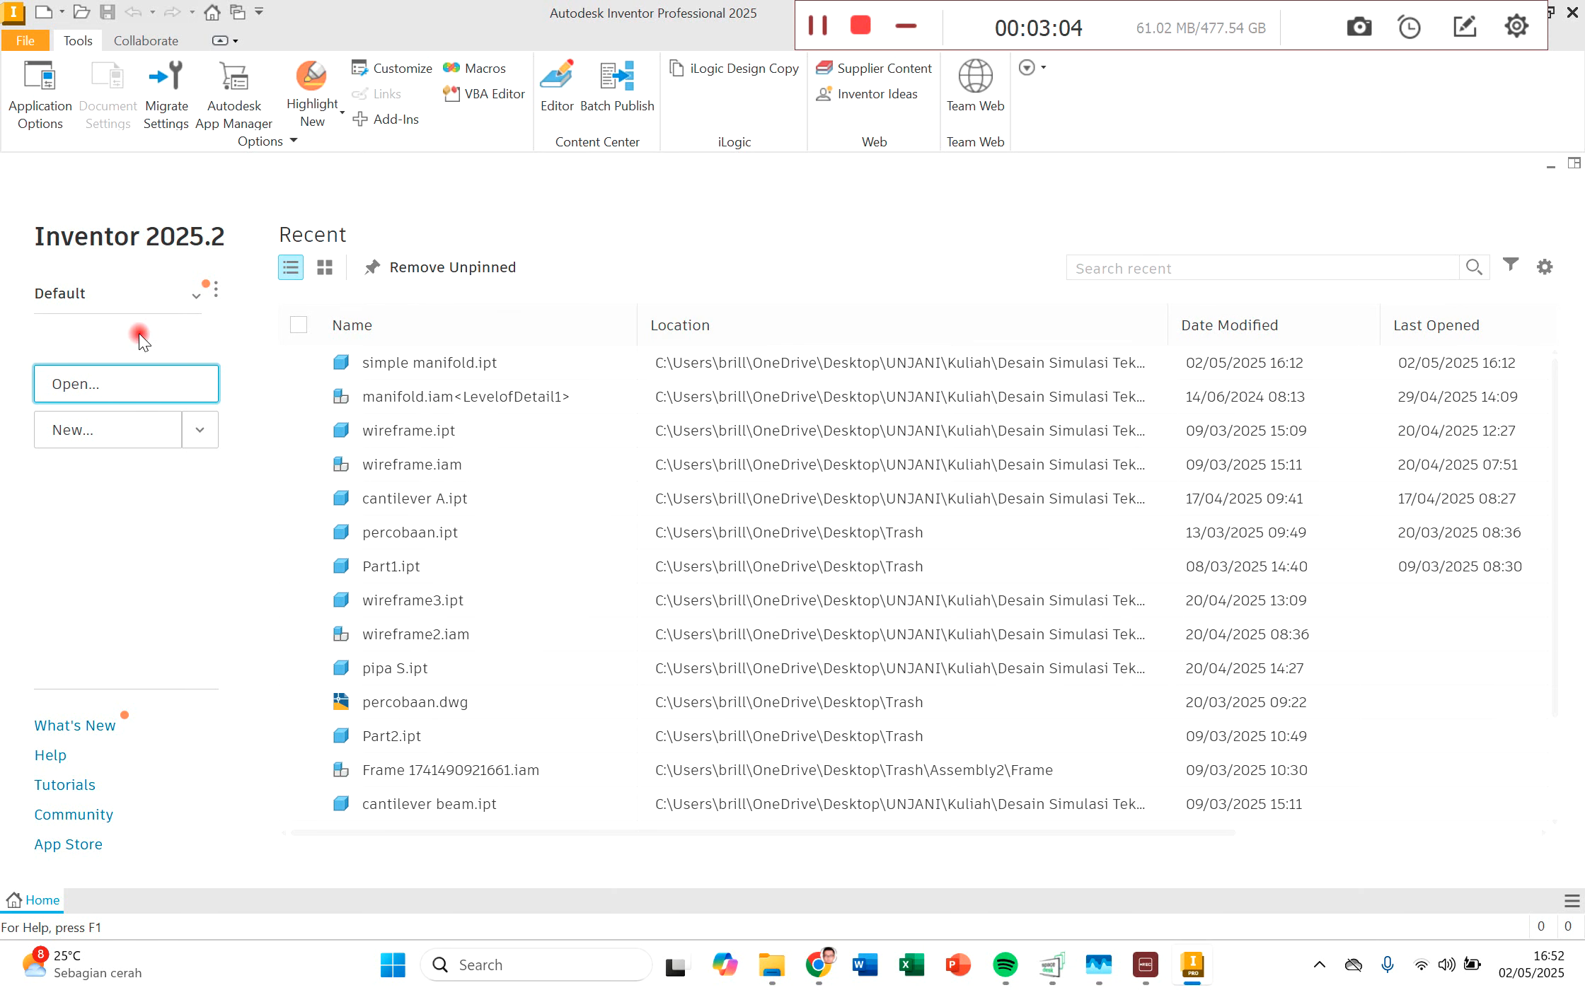
pyautogui.click(87, 424)
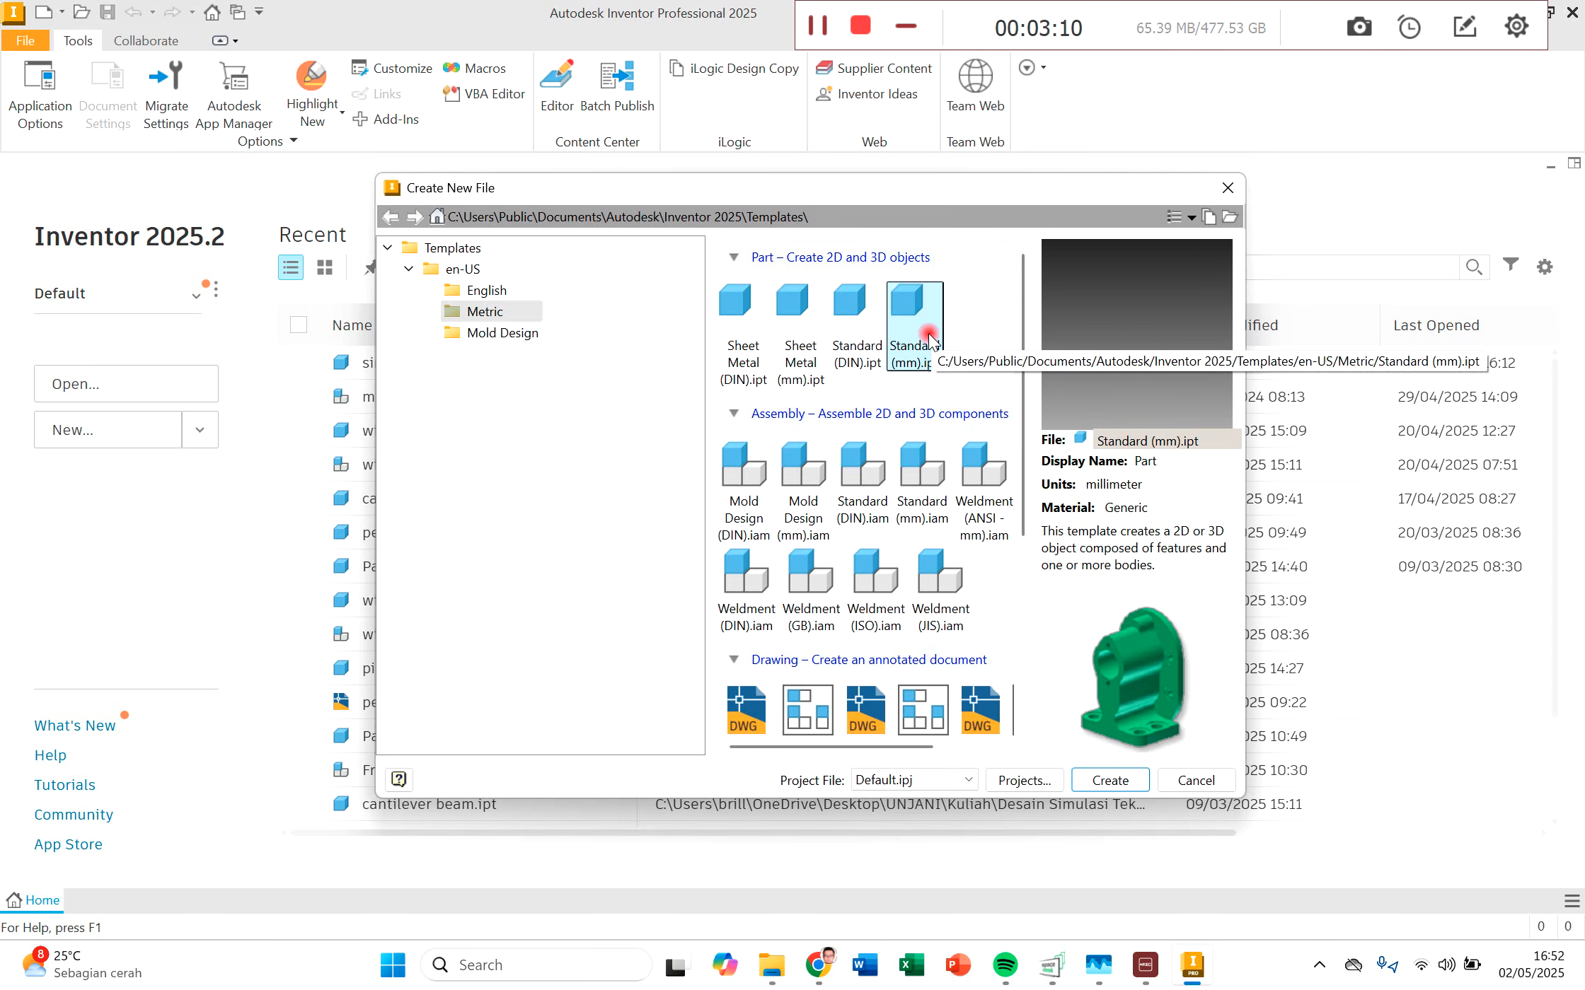
pyautogui.click(1123, 779)
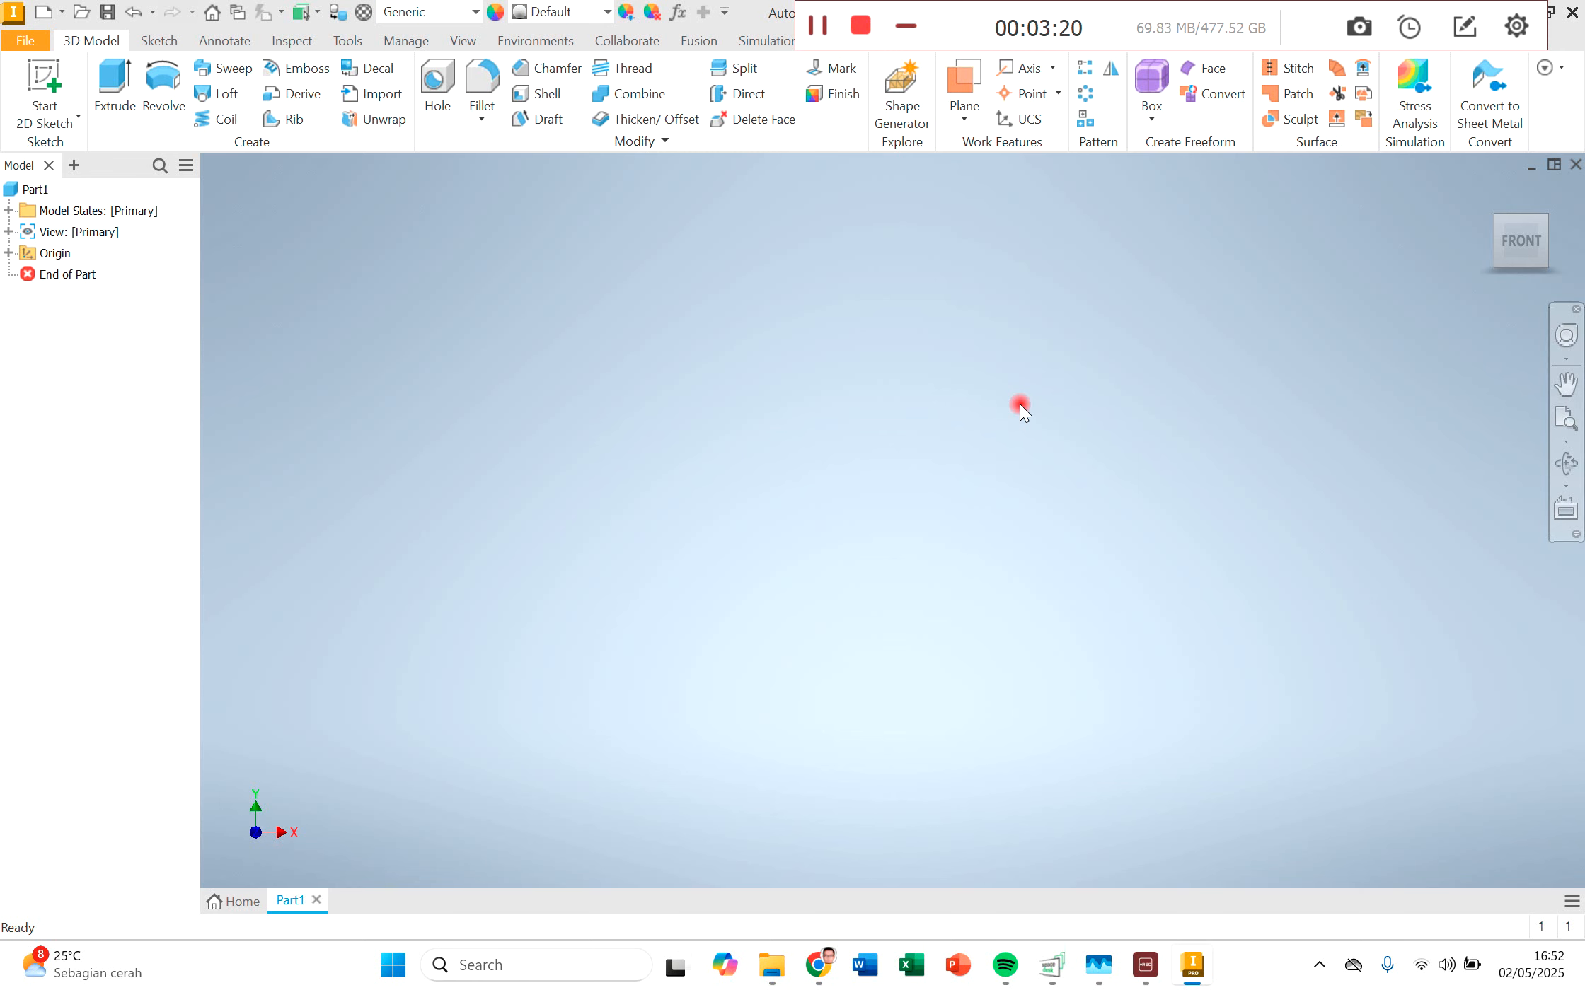
# Step: Start a 2D sketch on the XY plane and draw a rectangle from the origin, about 23 mm wide and 10 mm high
pyautogui.click(4, 108)
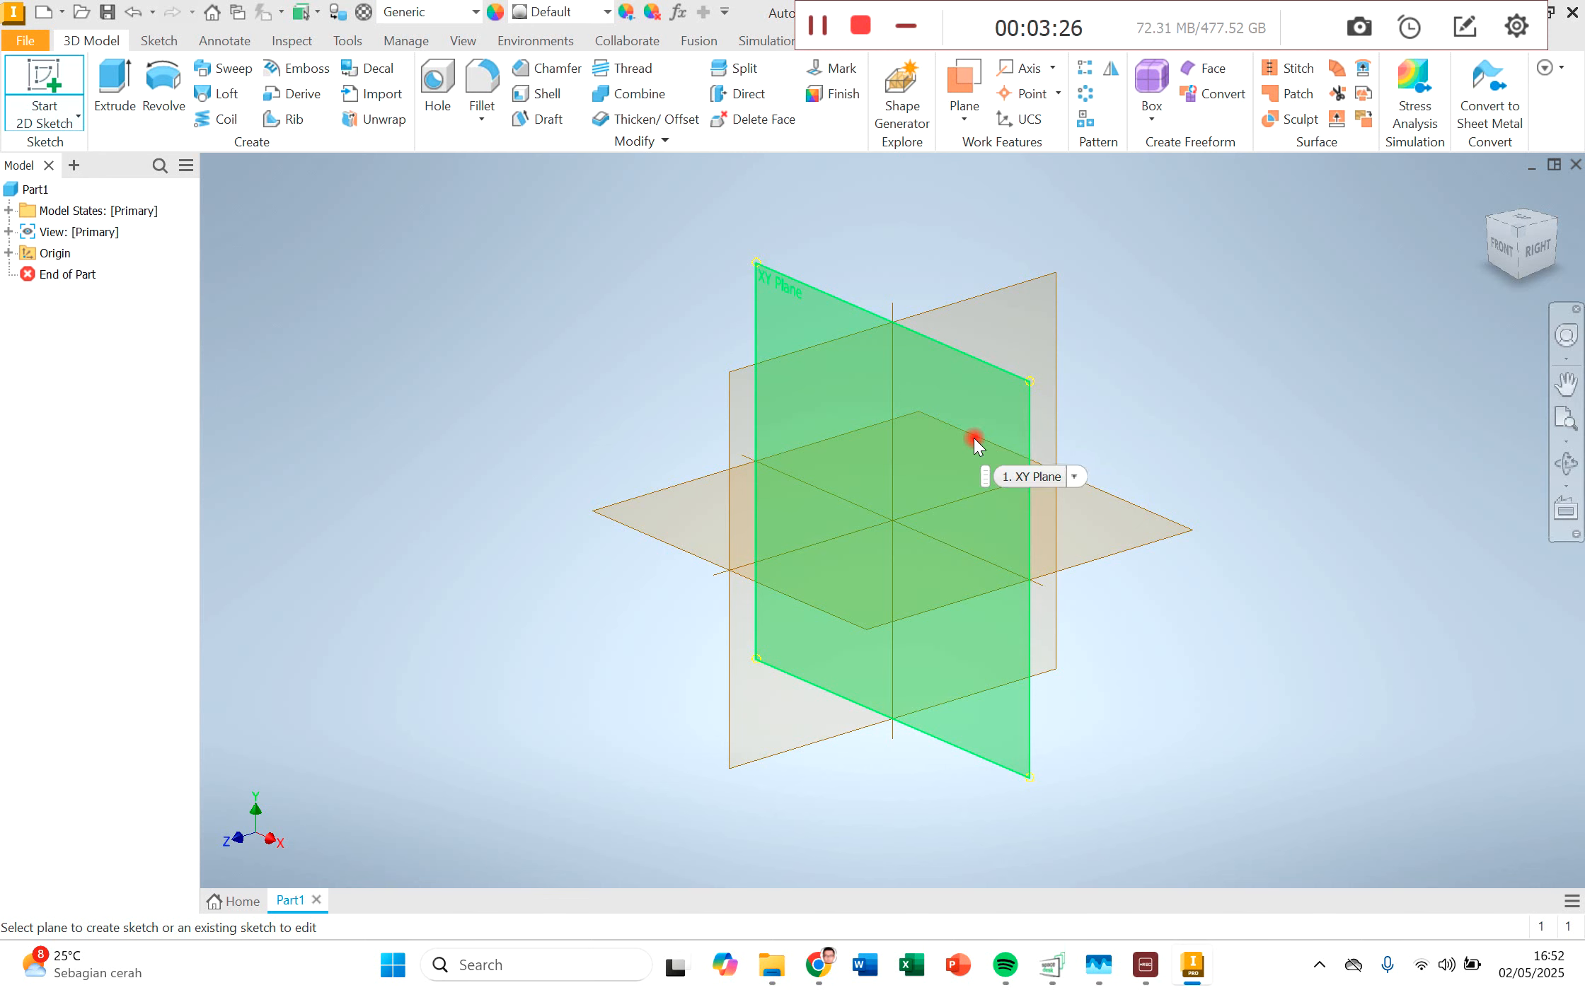
pyautogui.click(996, 447)
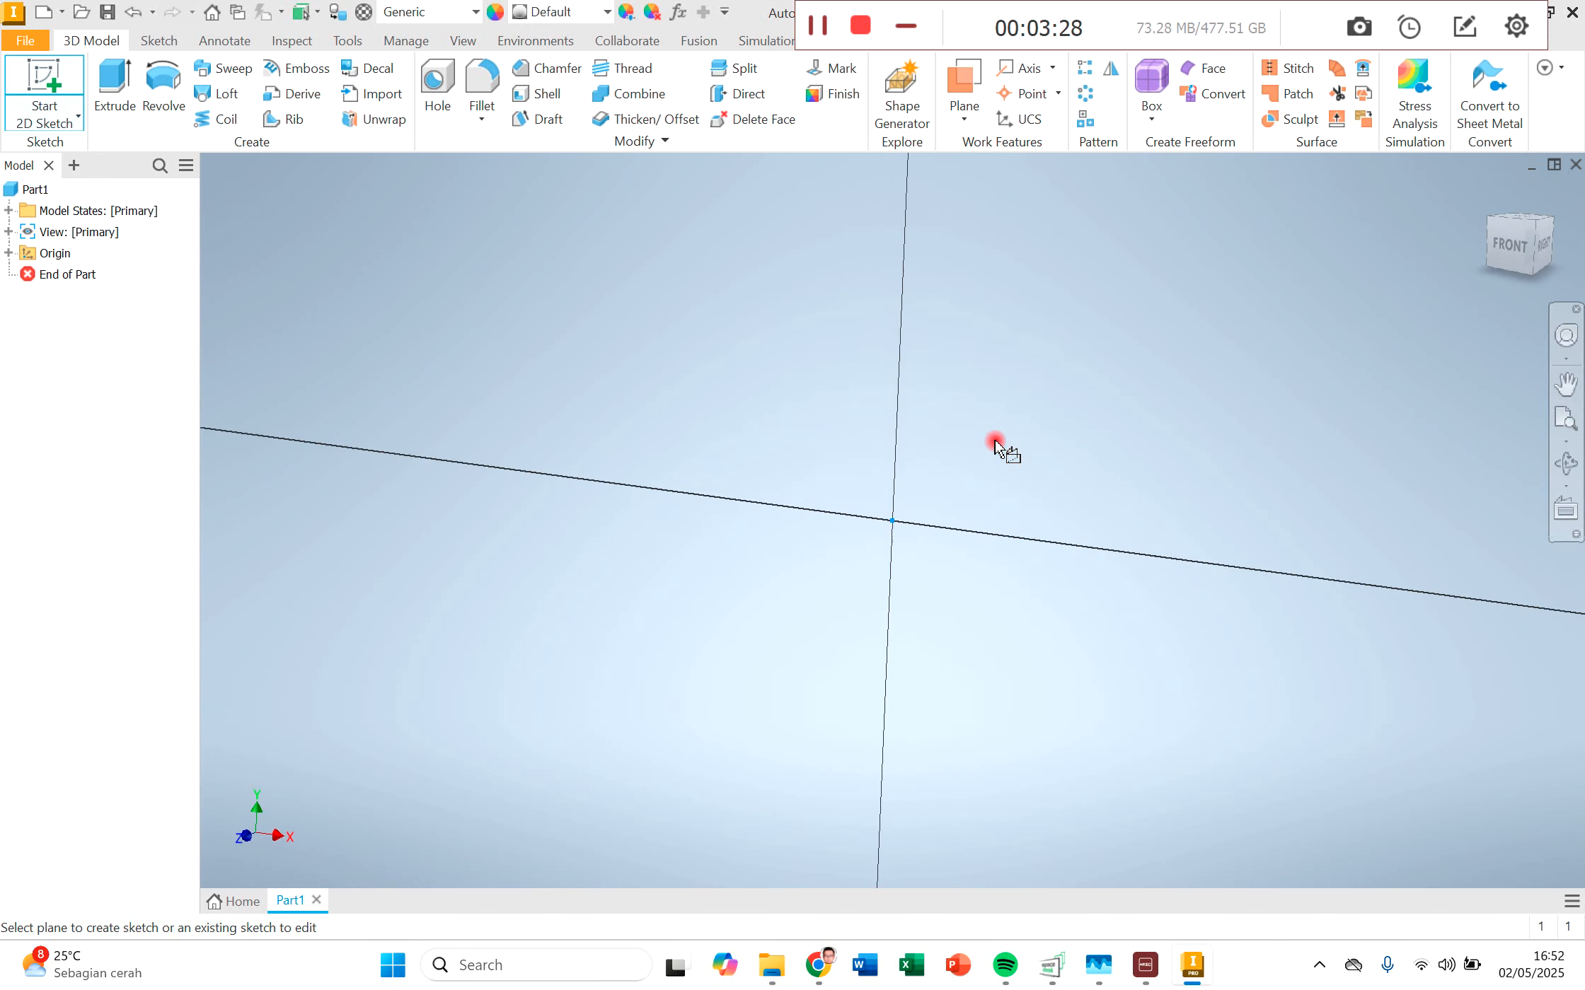
pyautogui.moveTo(1079, 608)
pyautogui.mouseDown(button='middle')
pyautogui.moveTo(962, 538)
pyautogui.moveTo(887, 558)
pyautogui.mouseUp(button='middle')
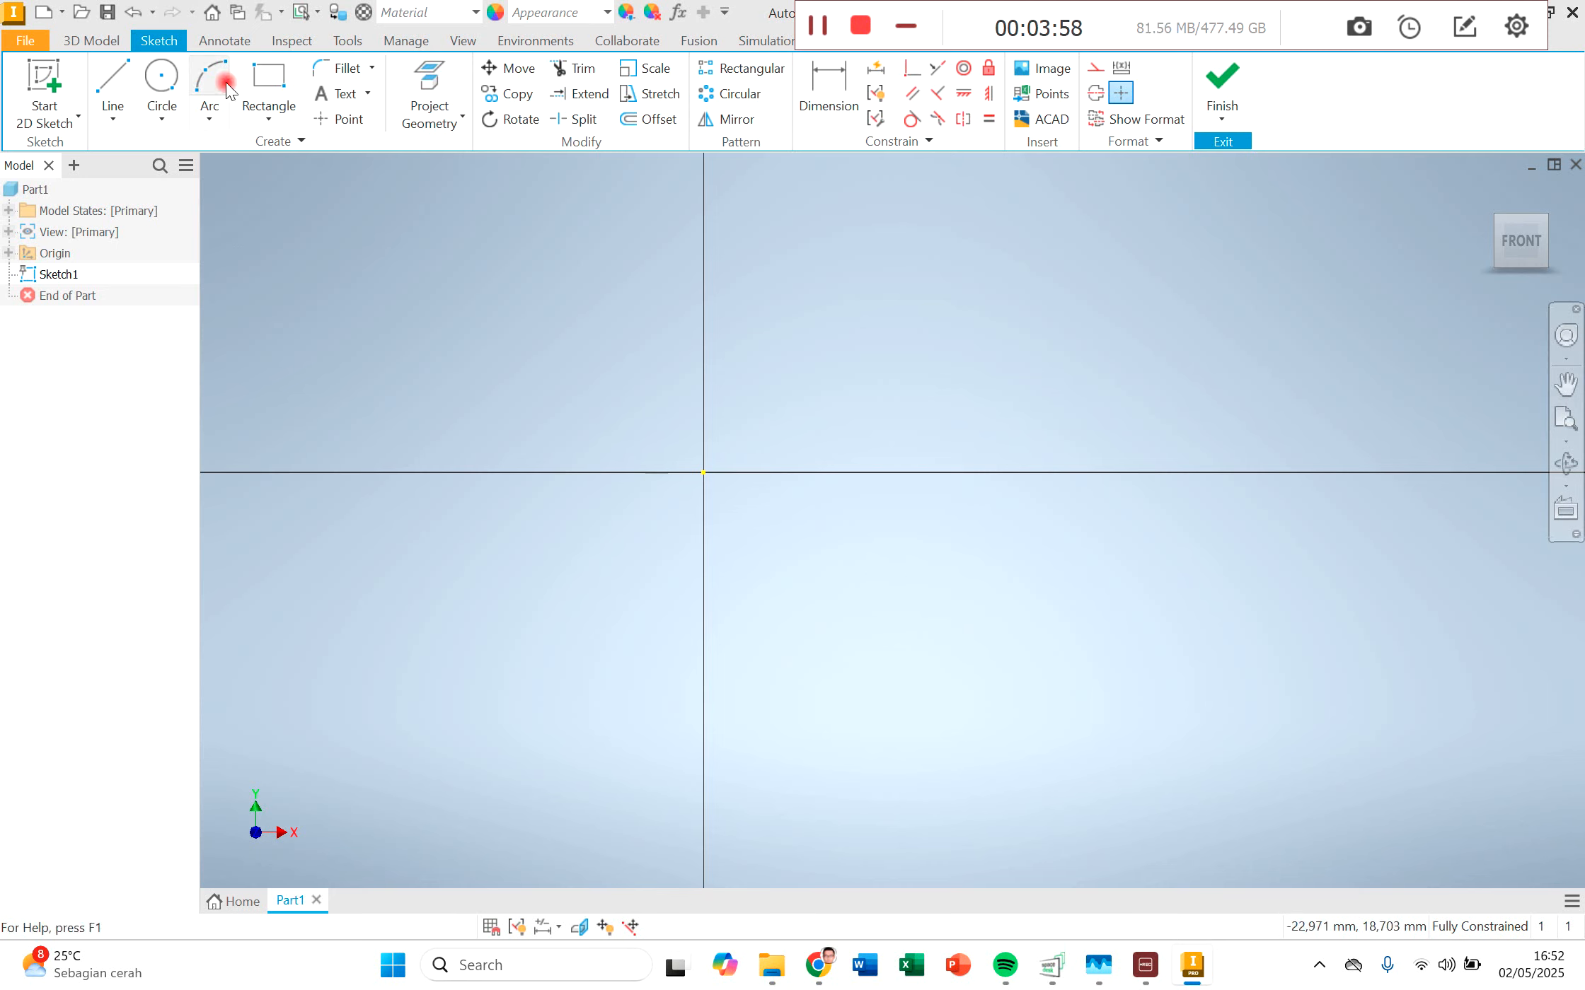
pyautogui.click(269, 79)
pyautogui.click(703, 473)
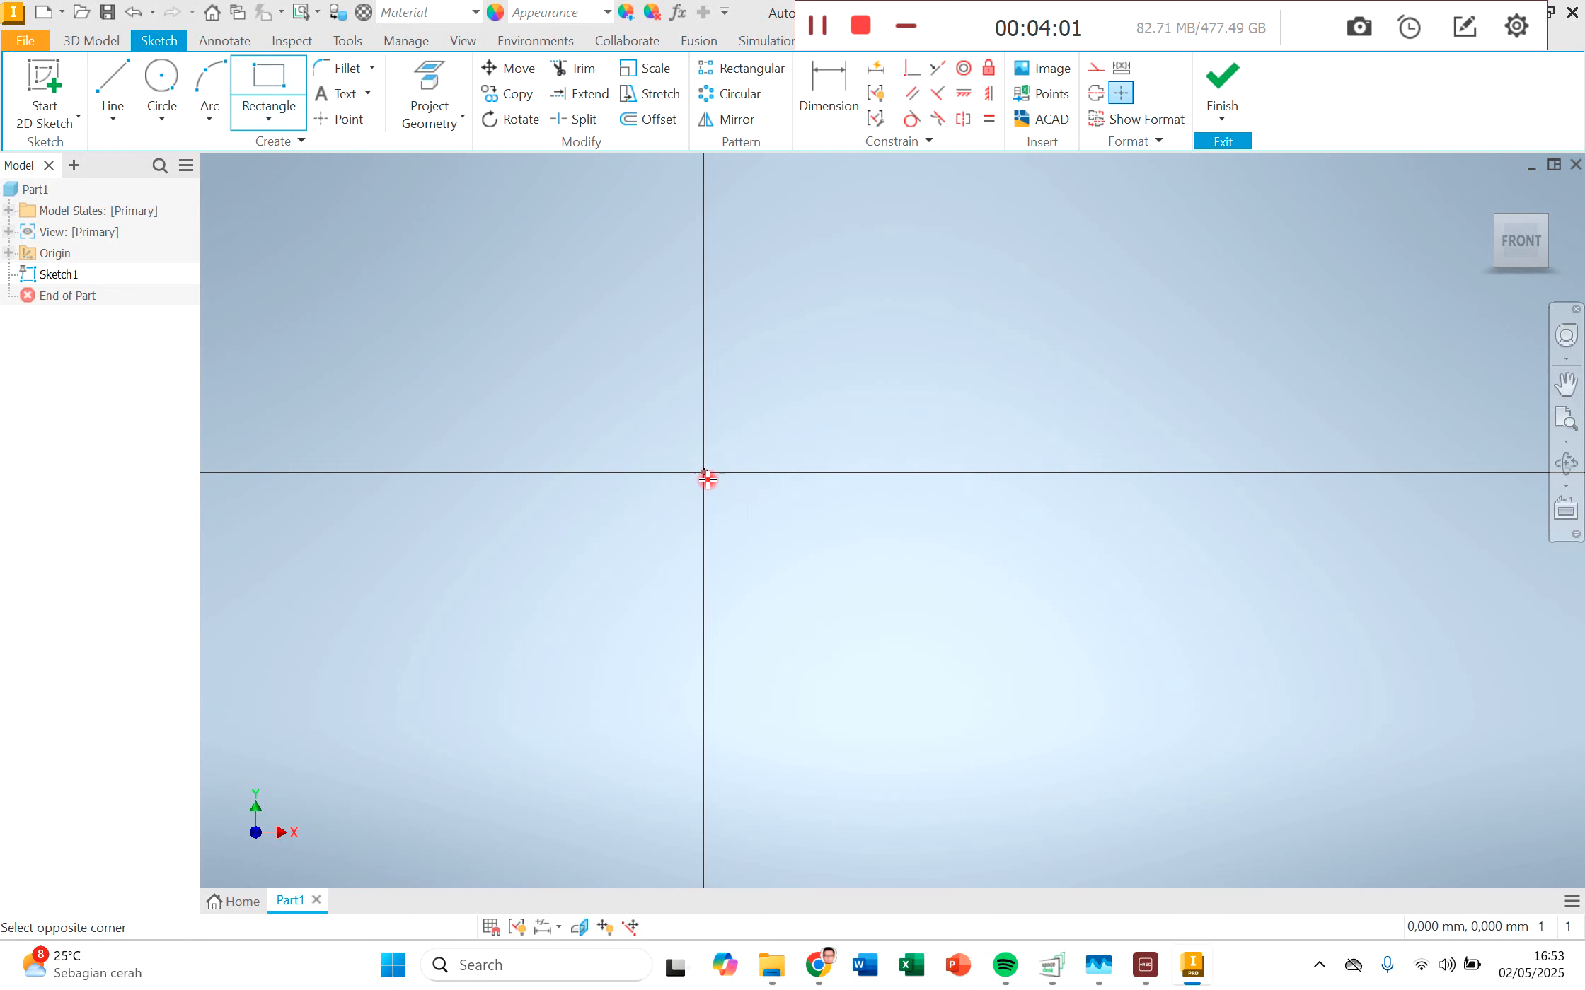
pyautogui.click(1194, 687)
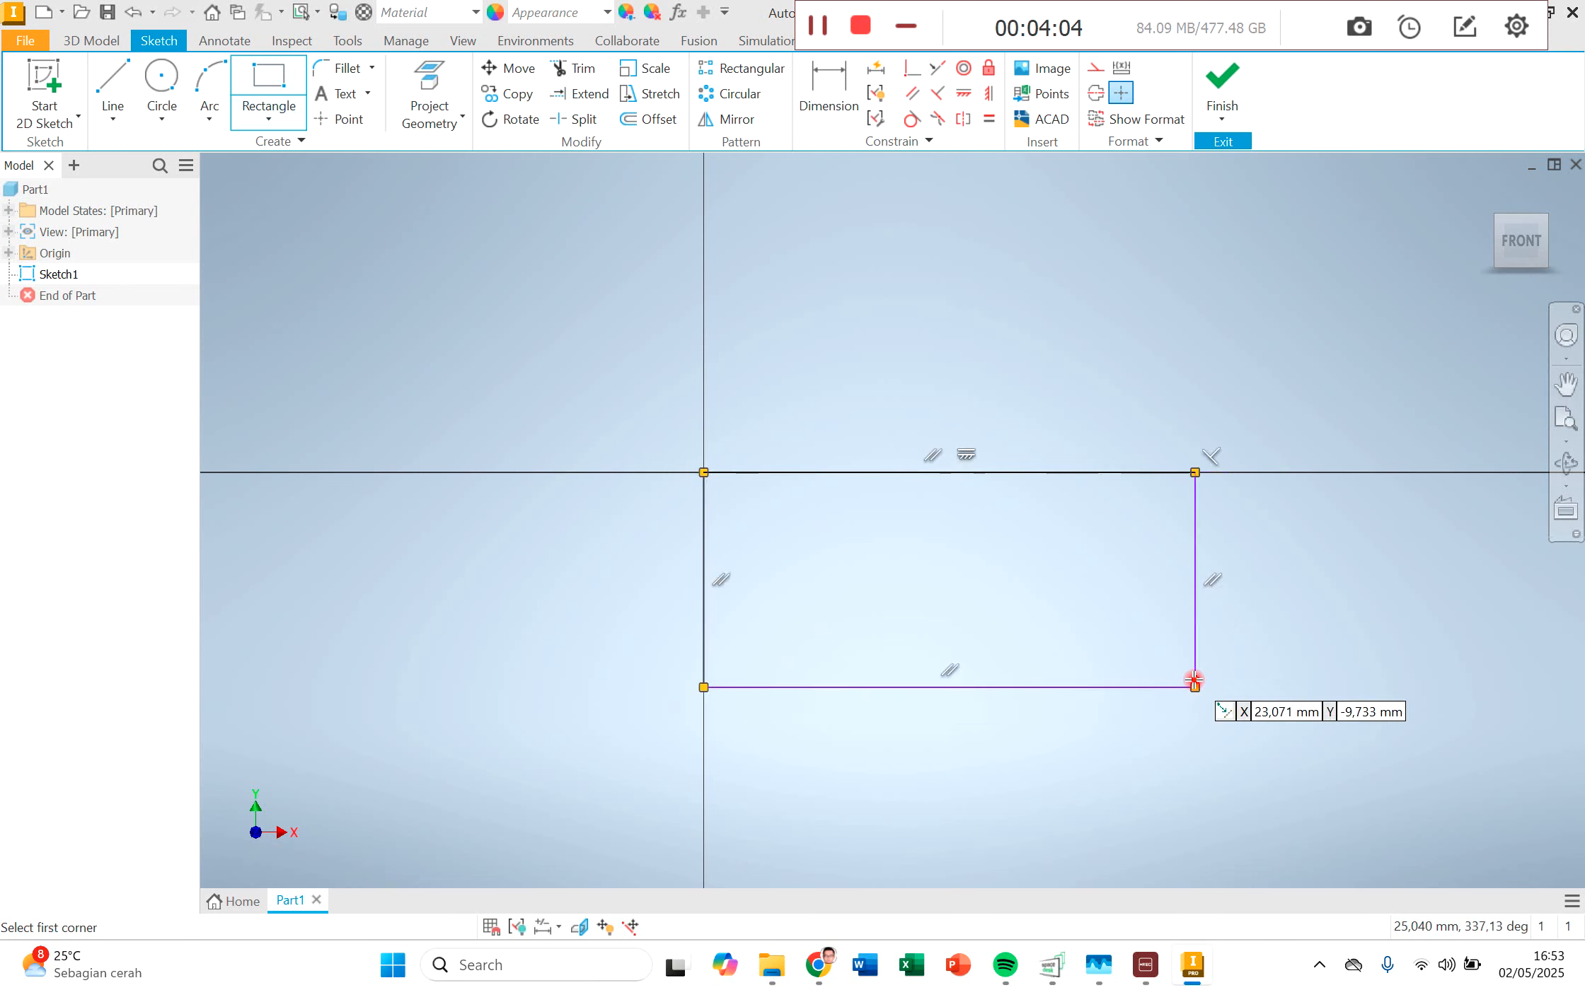
pyautogui.press('Escape')
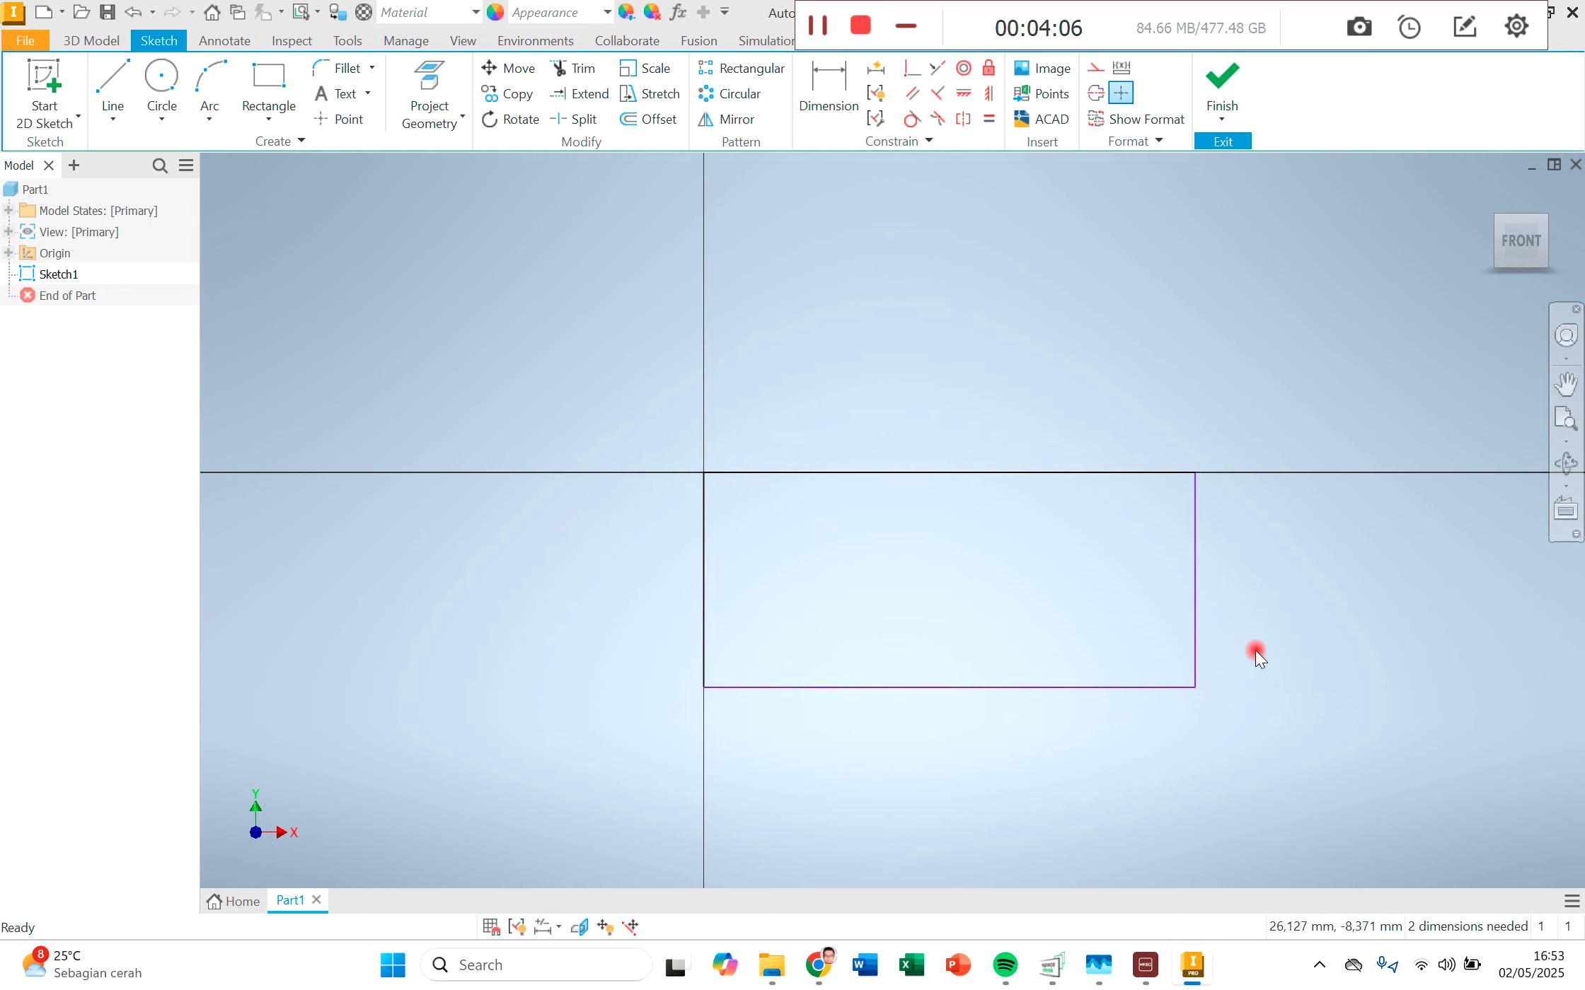
# Step: Dimension the rectangle's lower horizontal edge and set its length to 300 mm
pyautogui.click(833, 79)
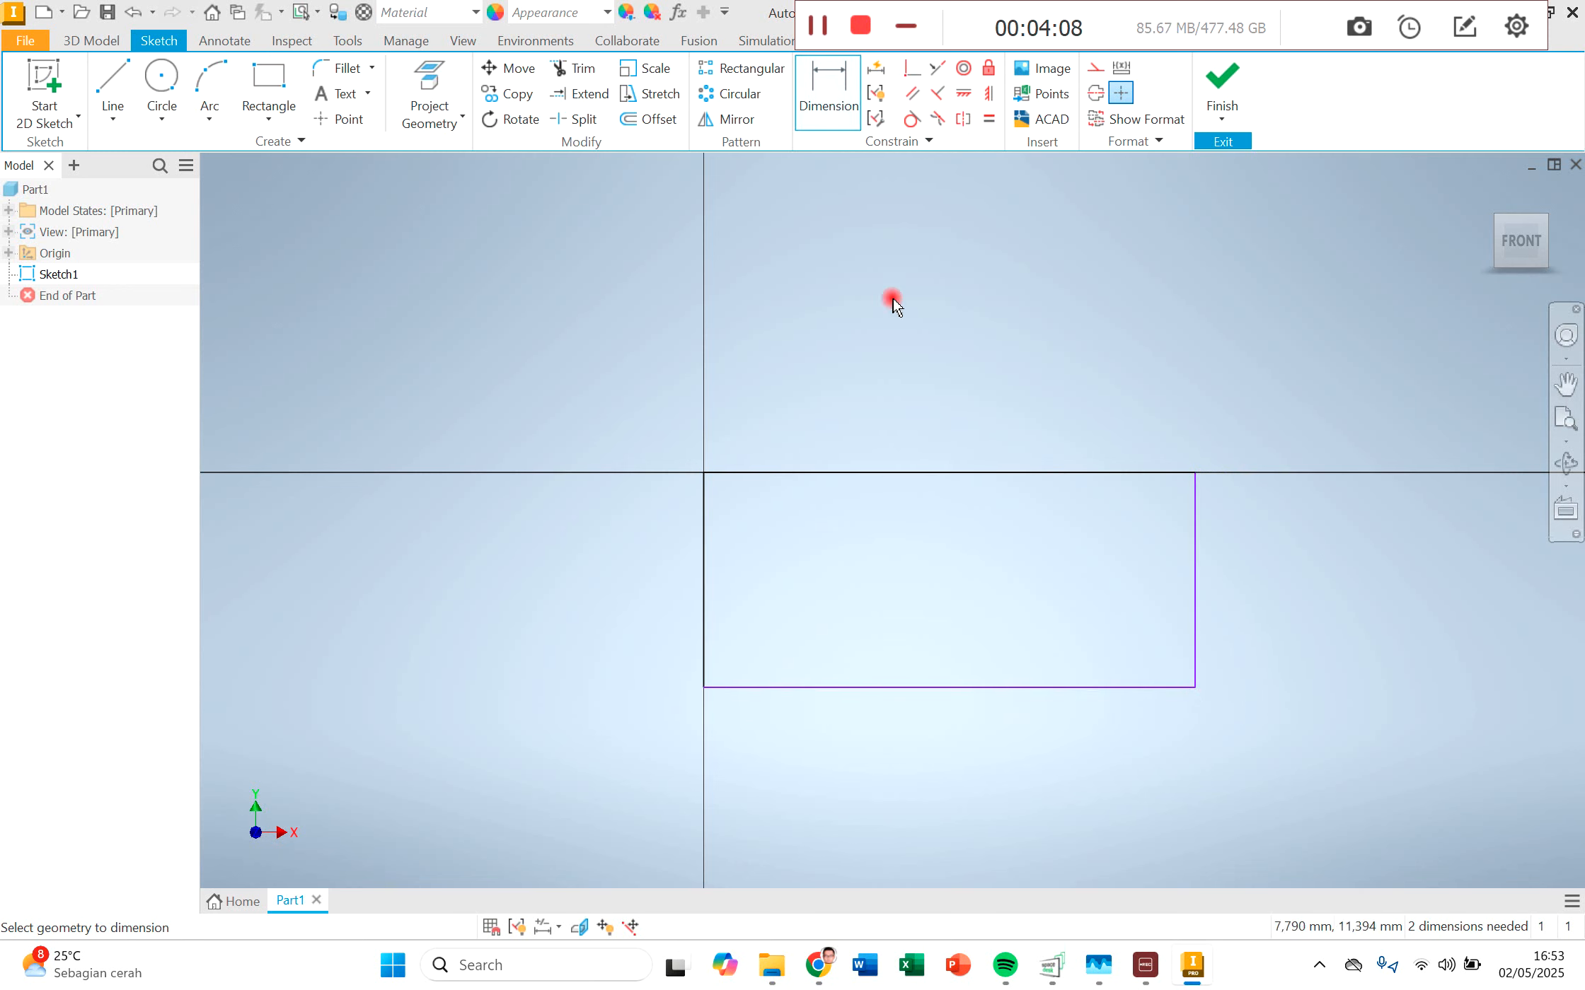
pyautogui.click(958, 688)
pyautogui.click(955, 727)
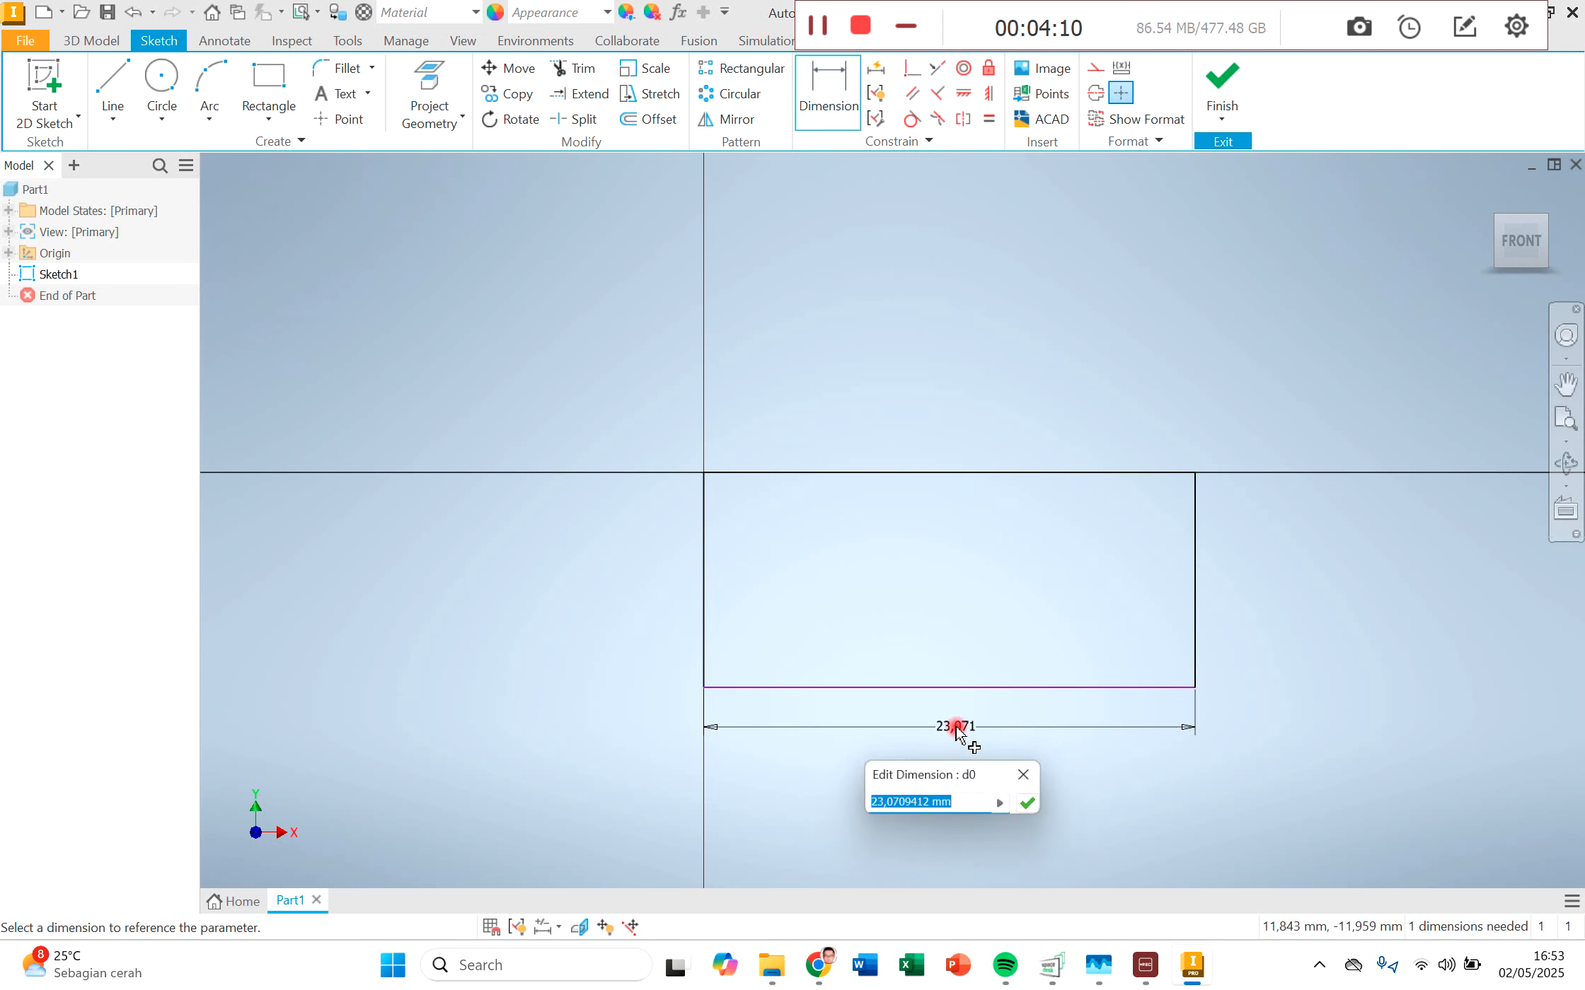
pyautogui.write('300')
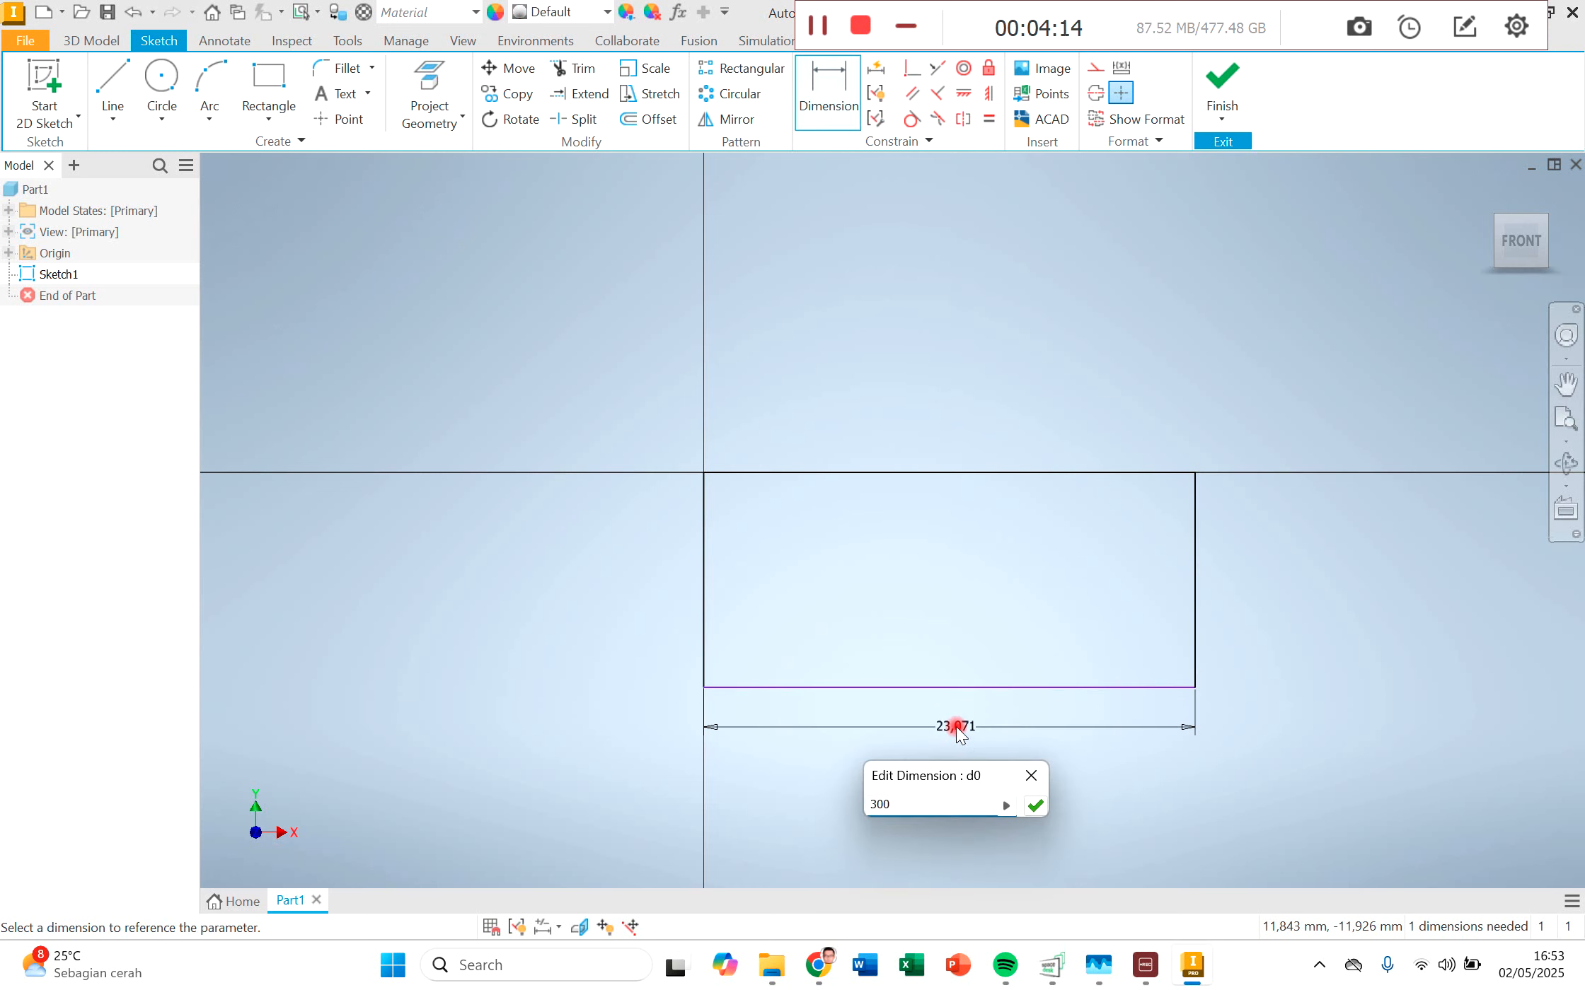
pyautogui.press('Return')
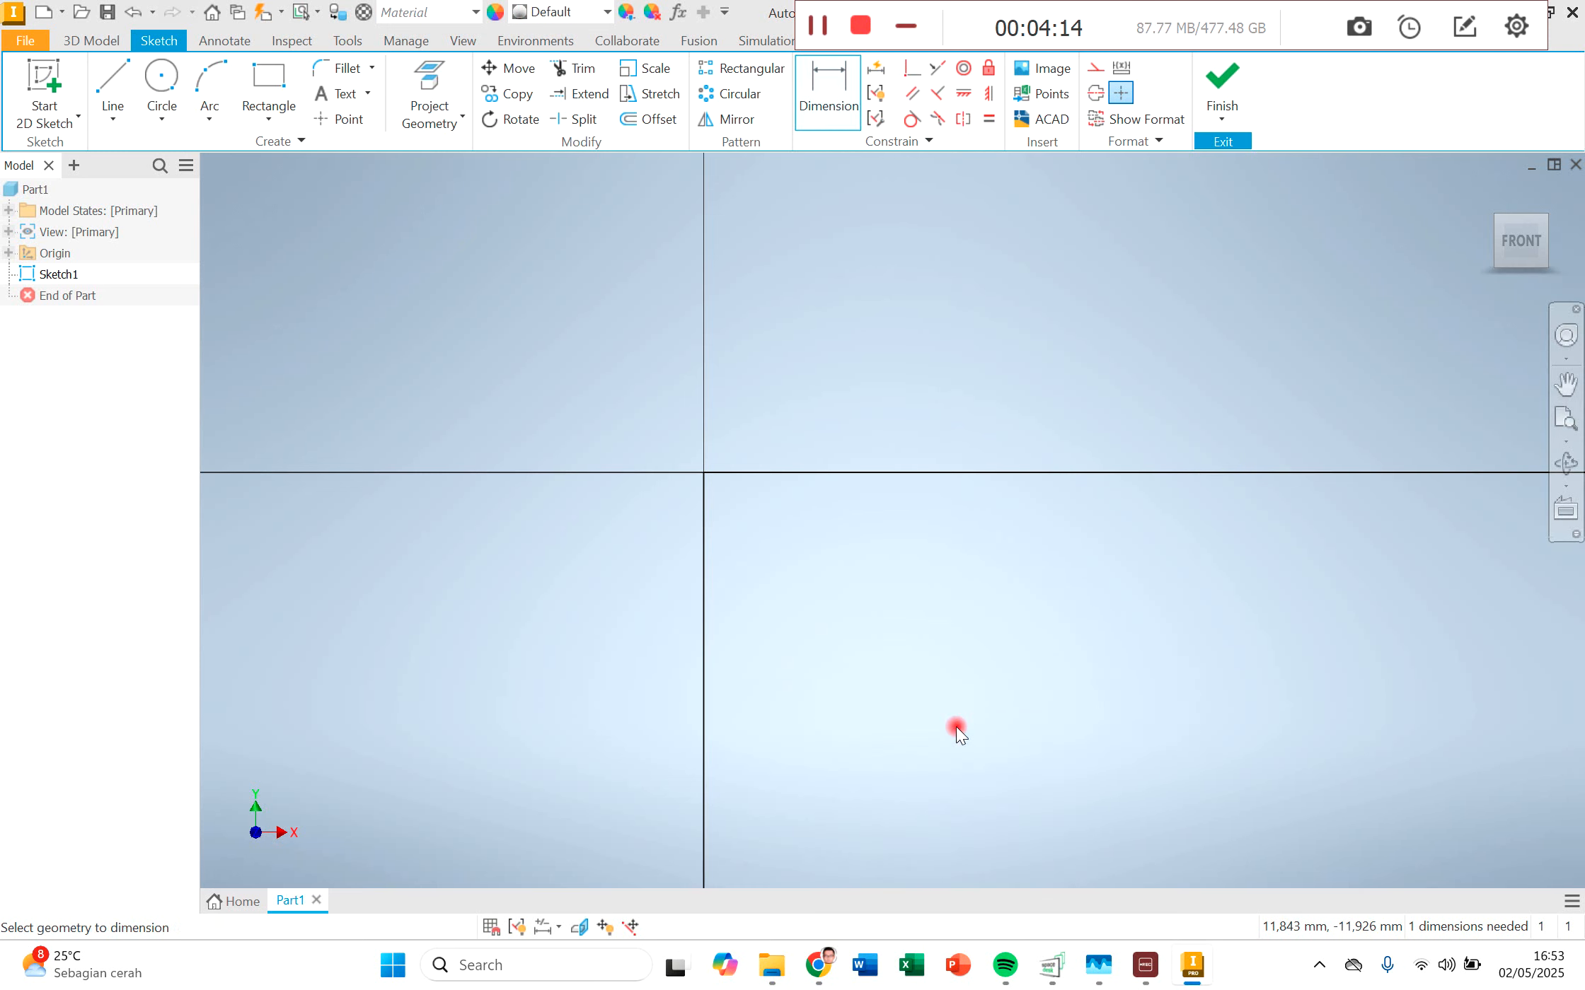
# Step: Dimension the rectangle's vertical side and set its height to 100 mm
pyautogui.moveTo(1086, 782); pyautogui.dragTo(831, 453, button='middle')
pyautogui.scroll(5, 987, 497)
pyautogui.scroll(-3, 1048, 488)
pyautogui.moveTo(1008, 424)
pyautogui.mouseDown(button='middle')
pyautogui.moveTo(977, 442)
pyautogui.moveTo(959, 485)
pyautogui.mouseUp(button='middle')
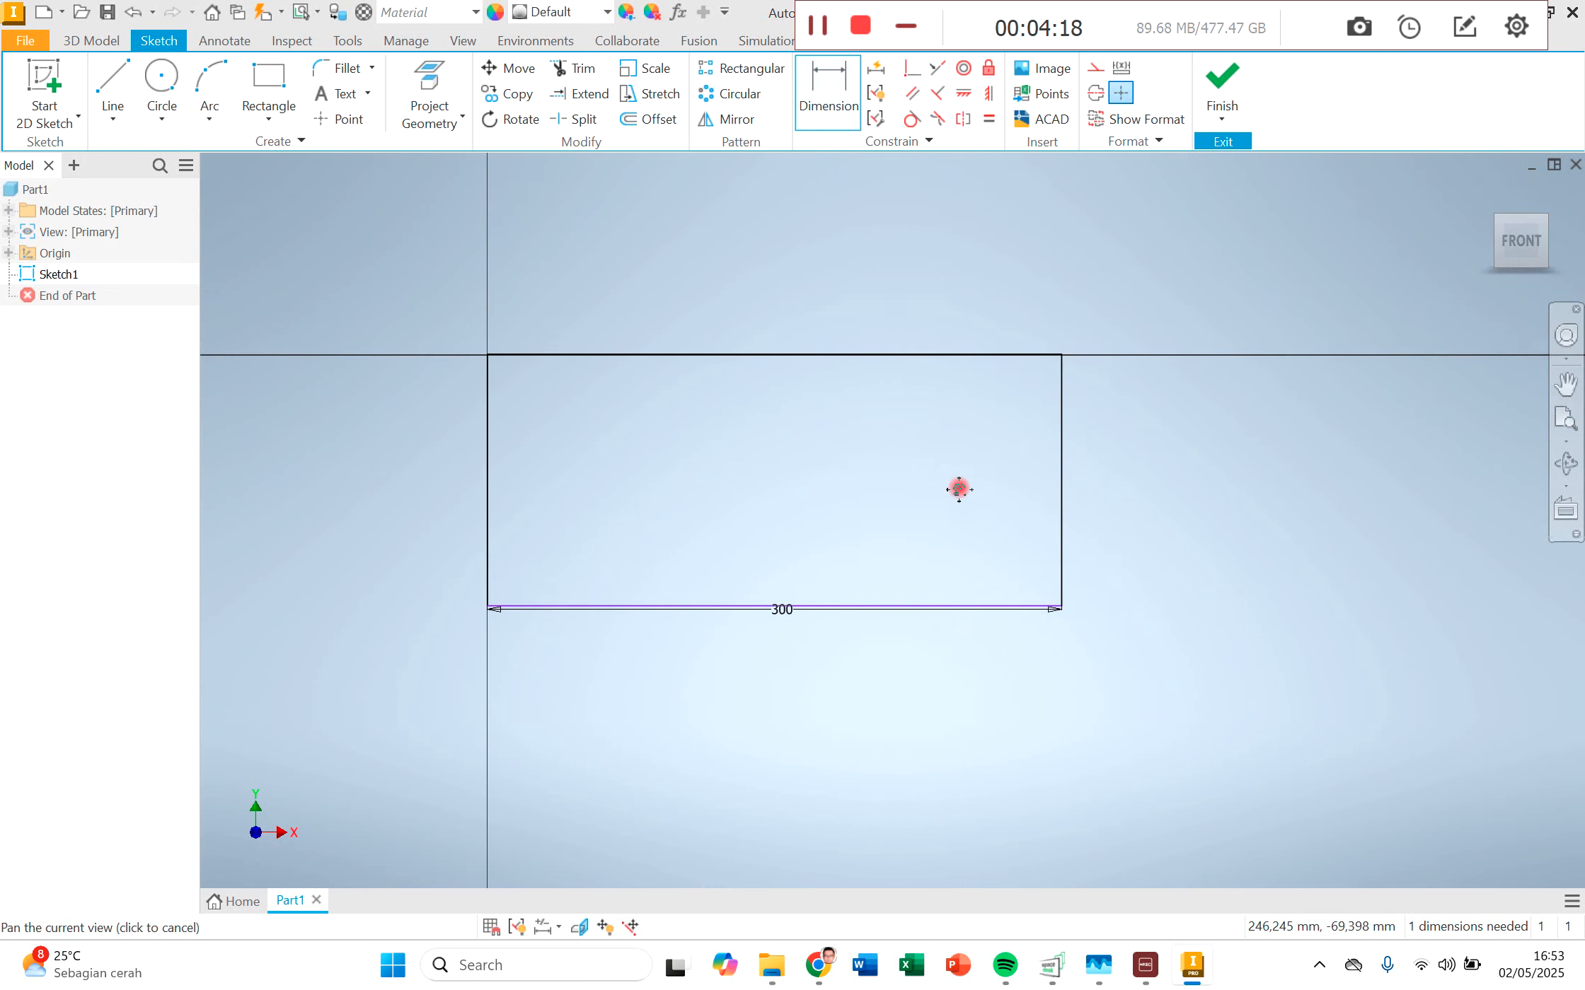
pyautogui.click(1063, 426)
pyautogui.click(1132, 443)
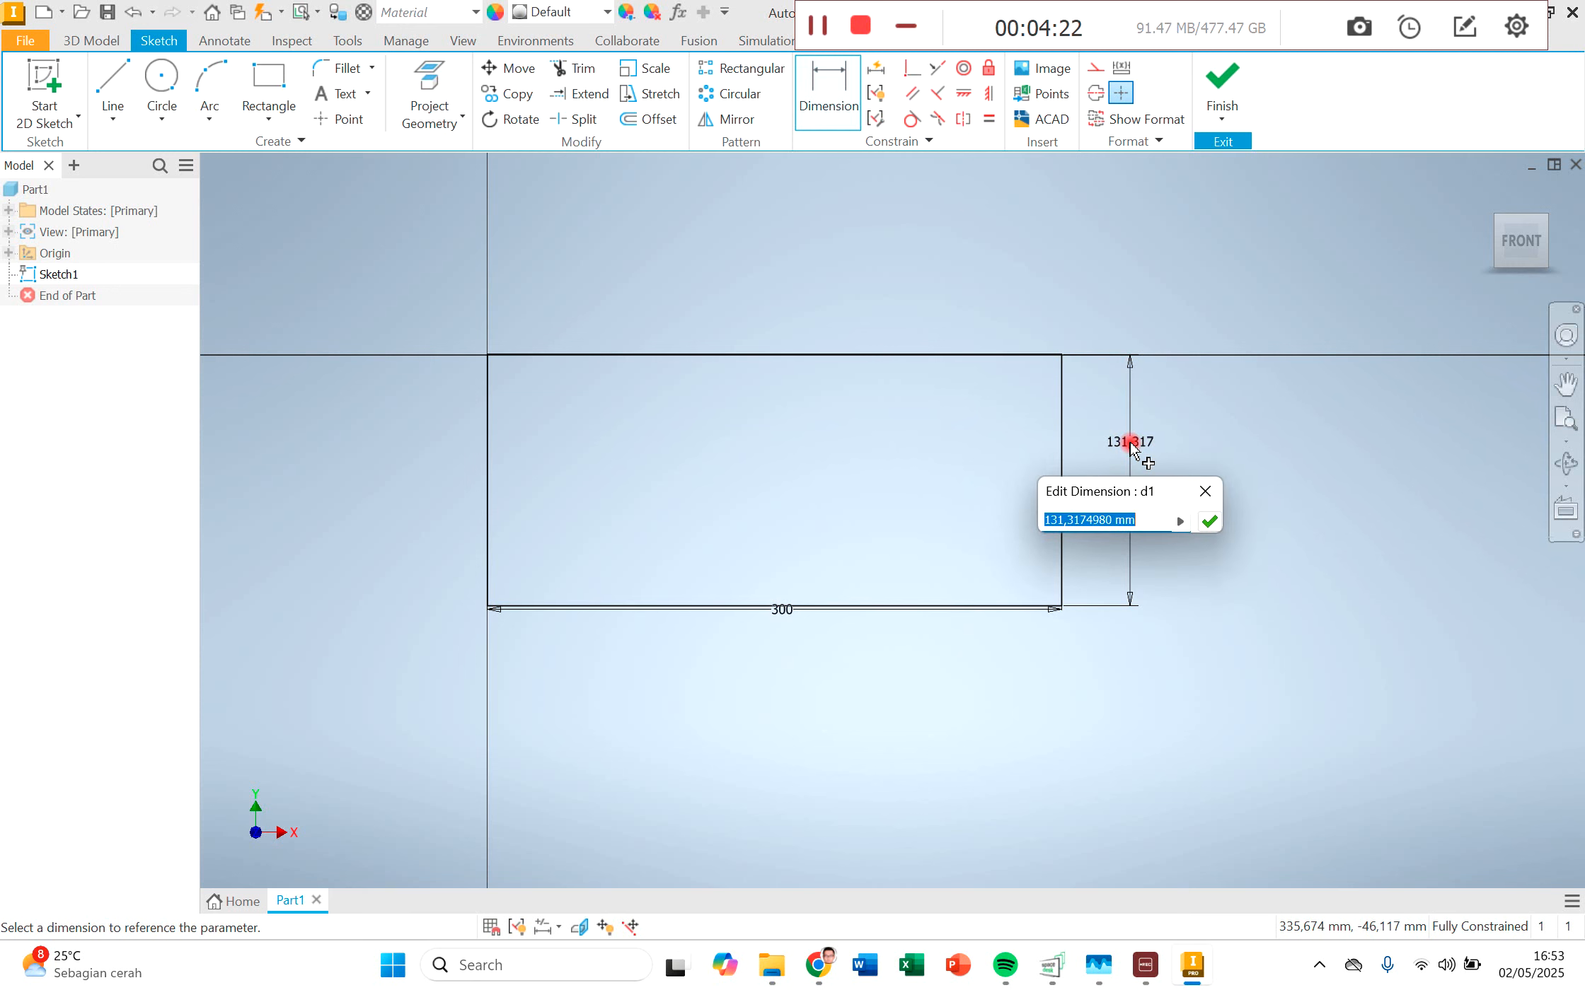
pyautogui.write('100')
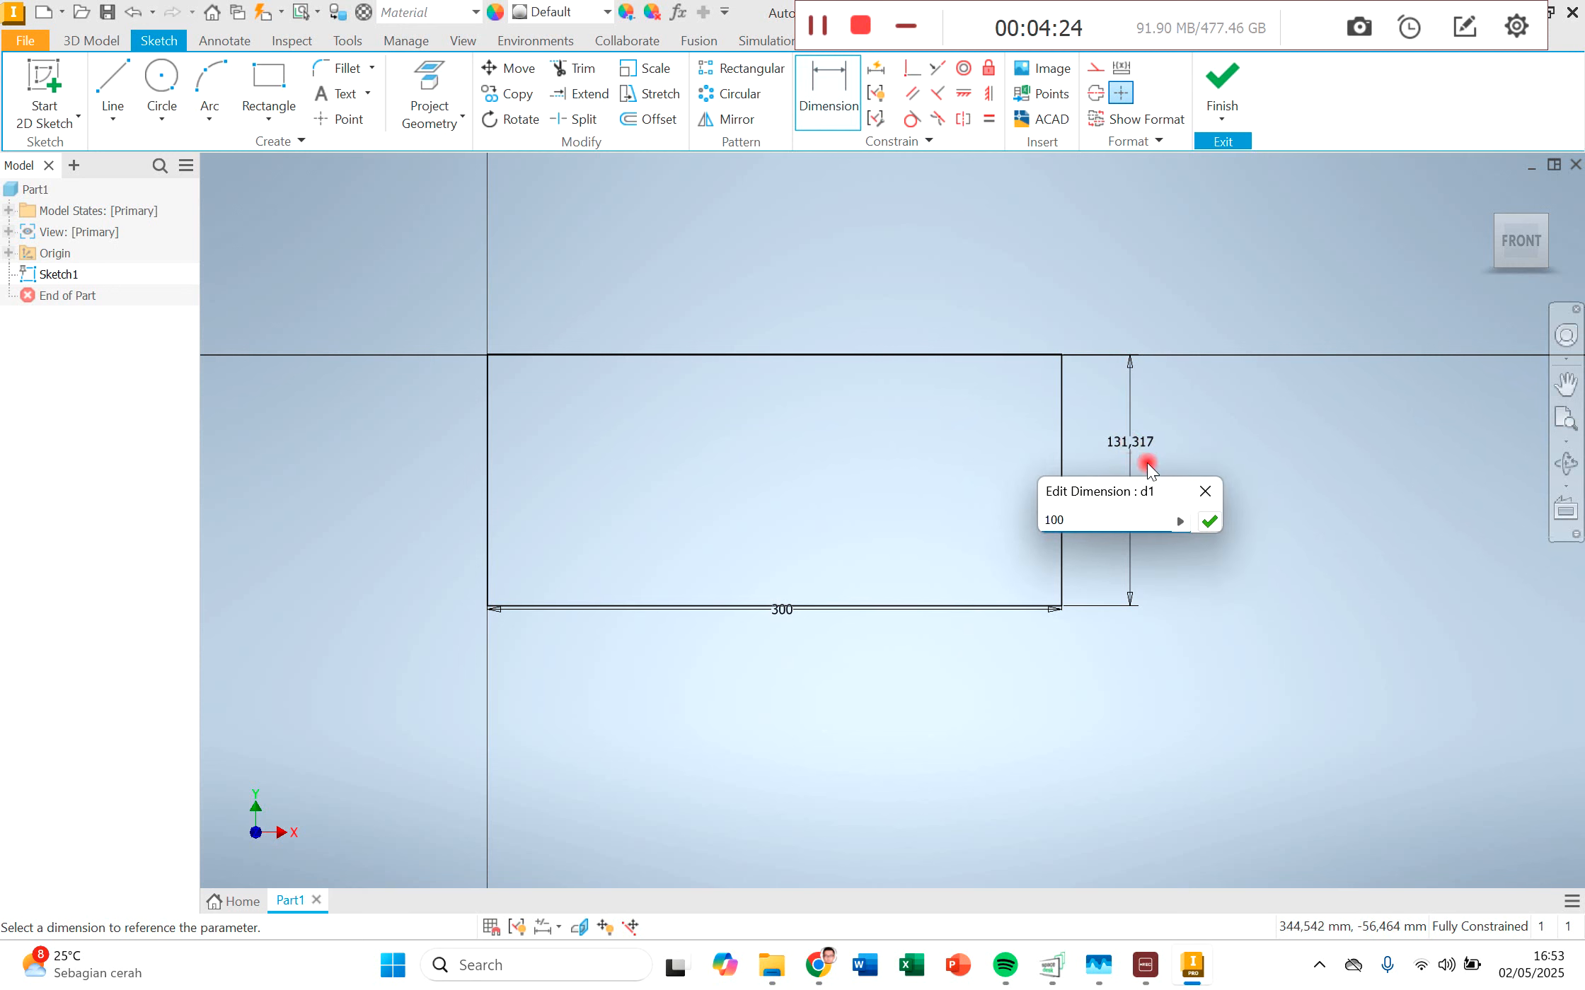
pyautogui.click(1209, 522)
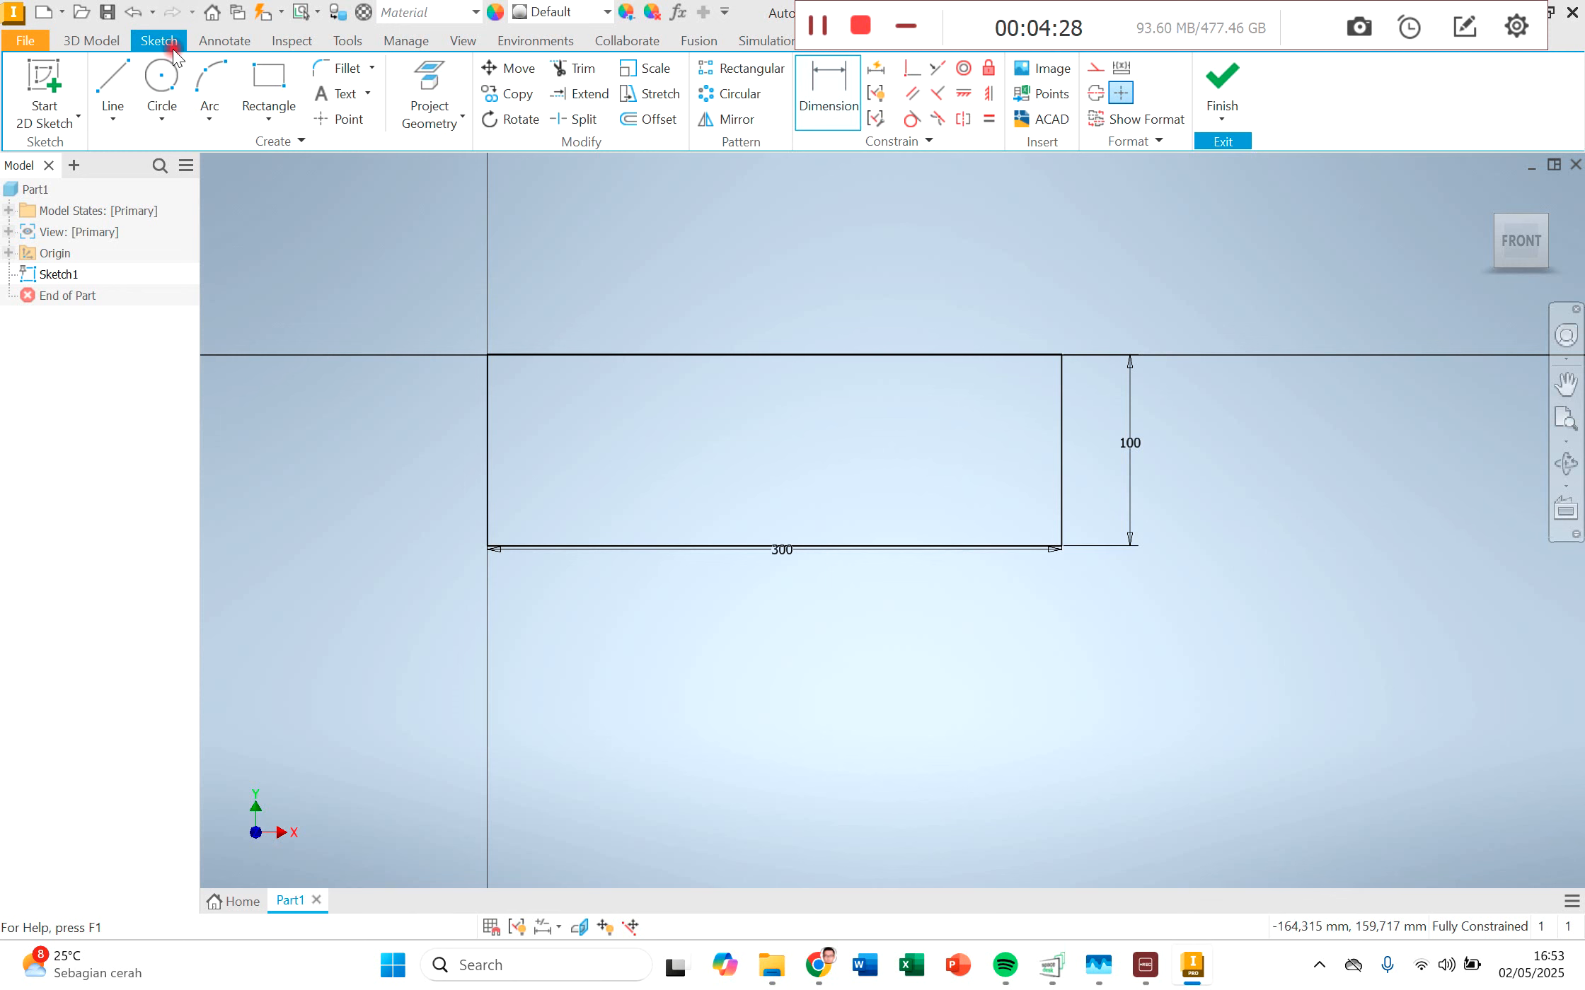
# Step: Extrude the rectangle symmetrically about the sketch plane with a distance of 100 mm
pyautogui.click(91, 41)
pyautogui.click(110, 95)
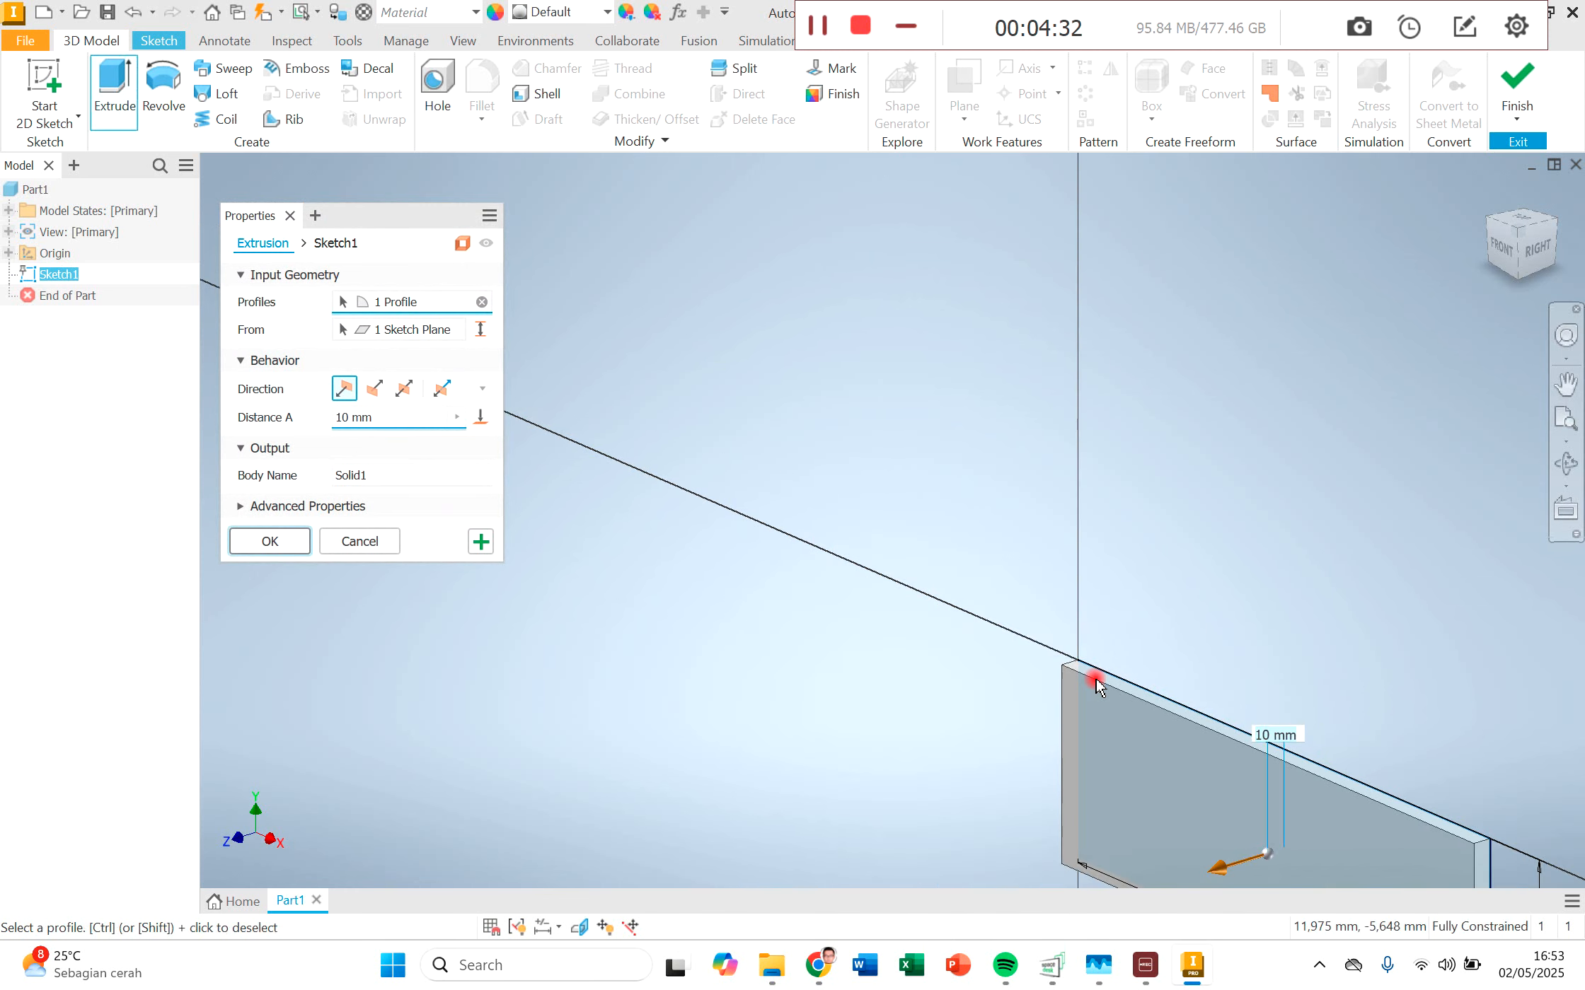
pyautogui.moveTo(1096, 679); pyautogui.dragTo(842, 417, button='middle')
pyautogui.scroll(-1, 831, 508)
pyautogui.scroll(3, 830, 508)
pyautogui.scroll(-2, 830, 509)
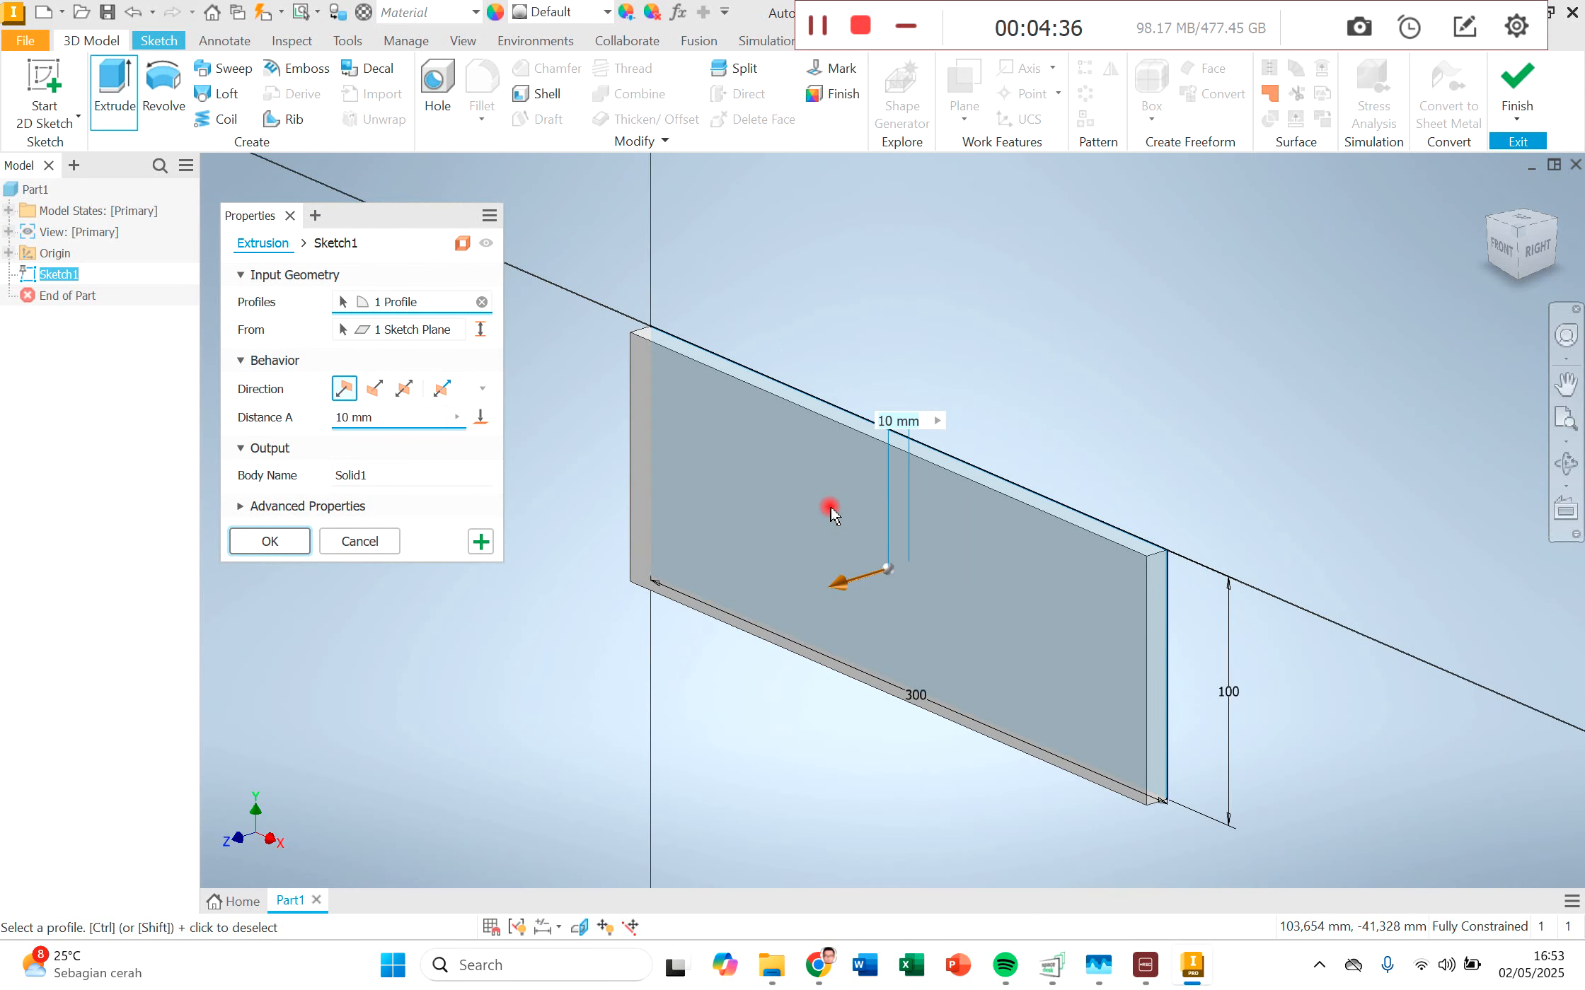
pyautogui.moveTo(829, 502); pyautogui.dragTo(794, 459, button='middle')
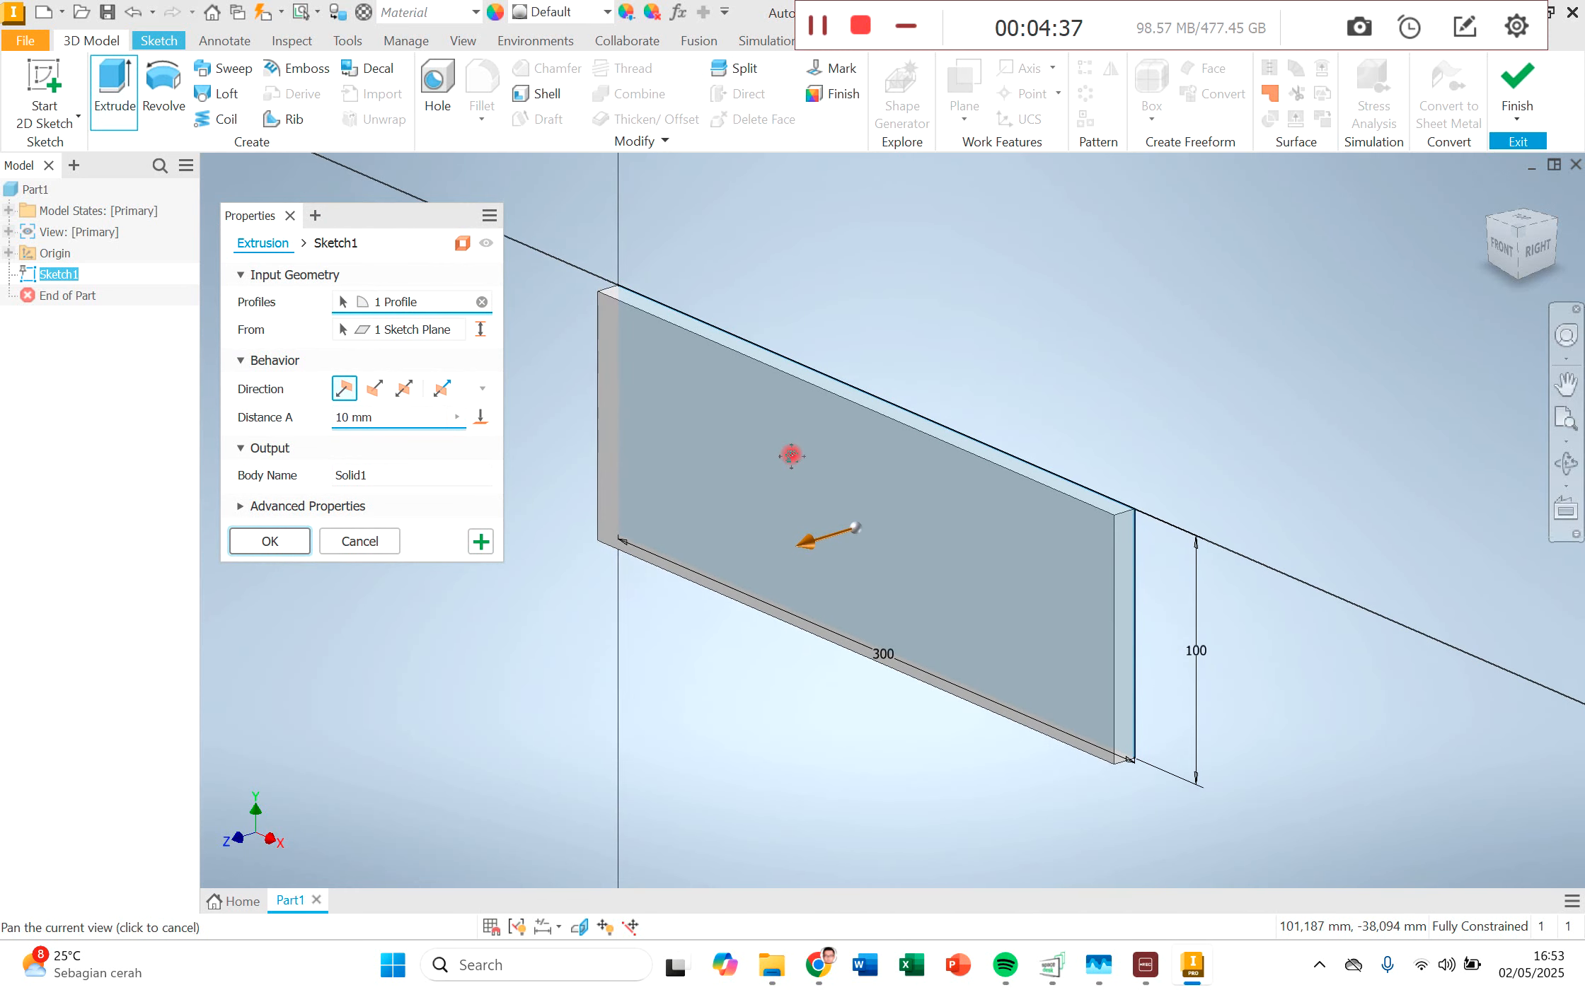
pyautogui.click(406, 389)
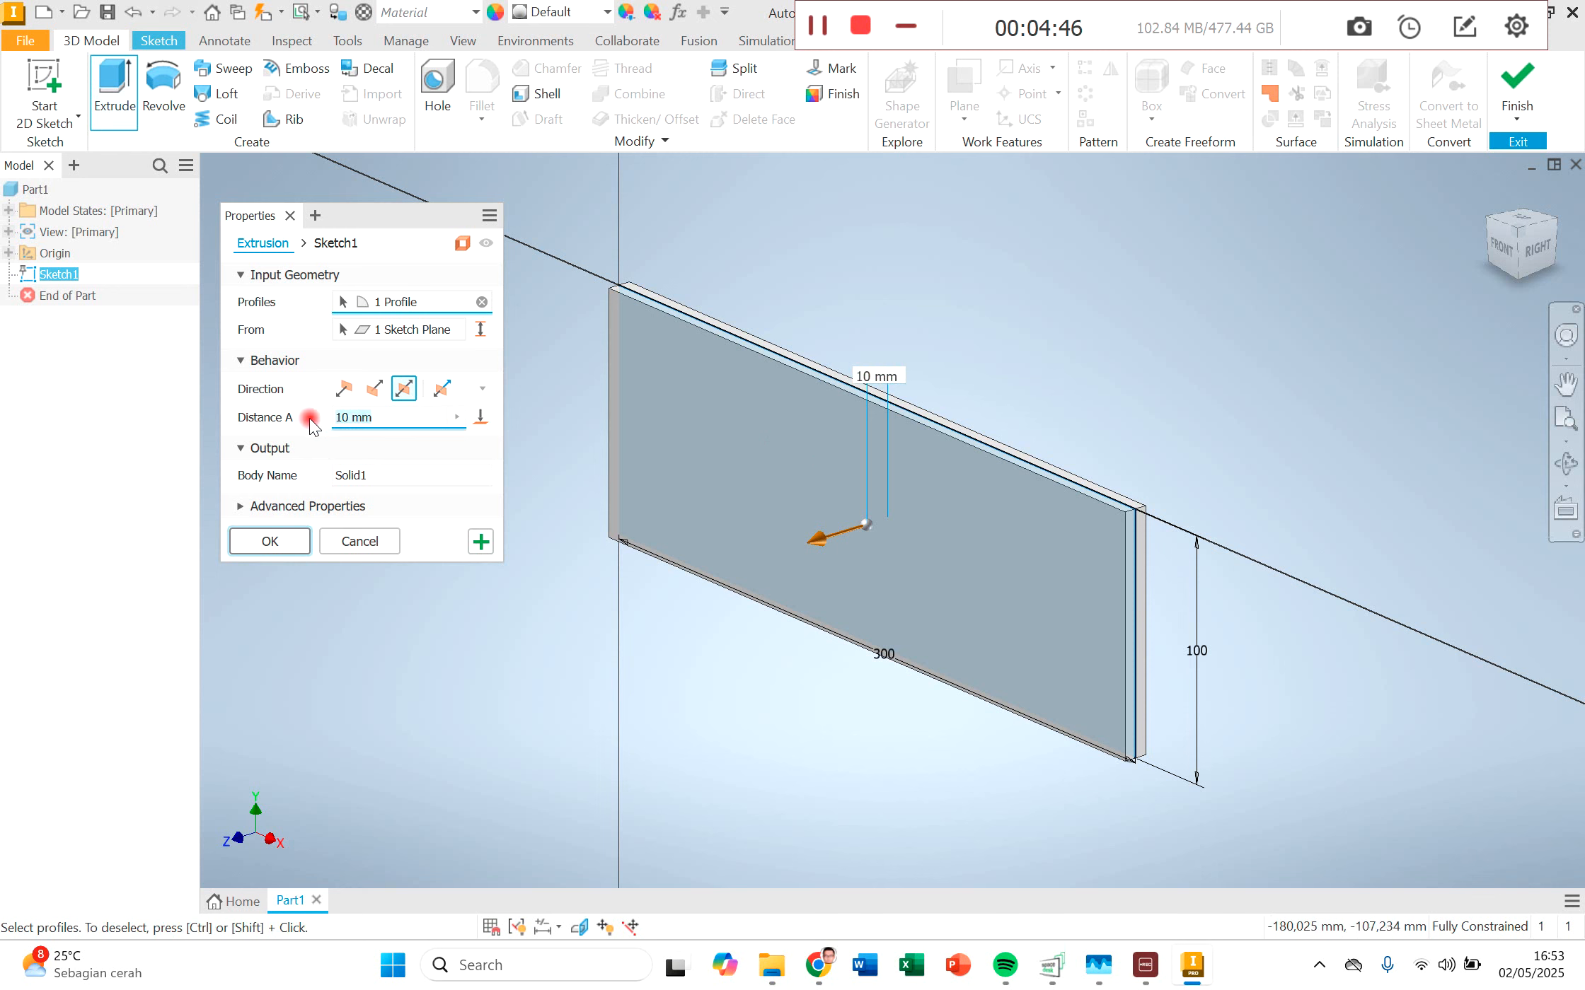
pyautogui.write('100')
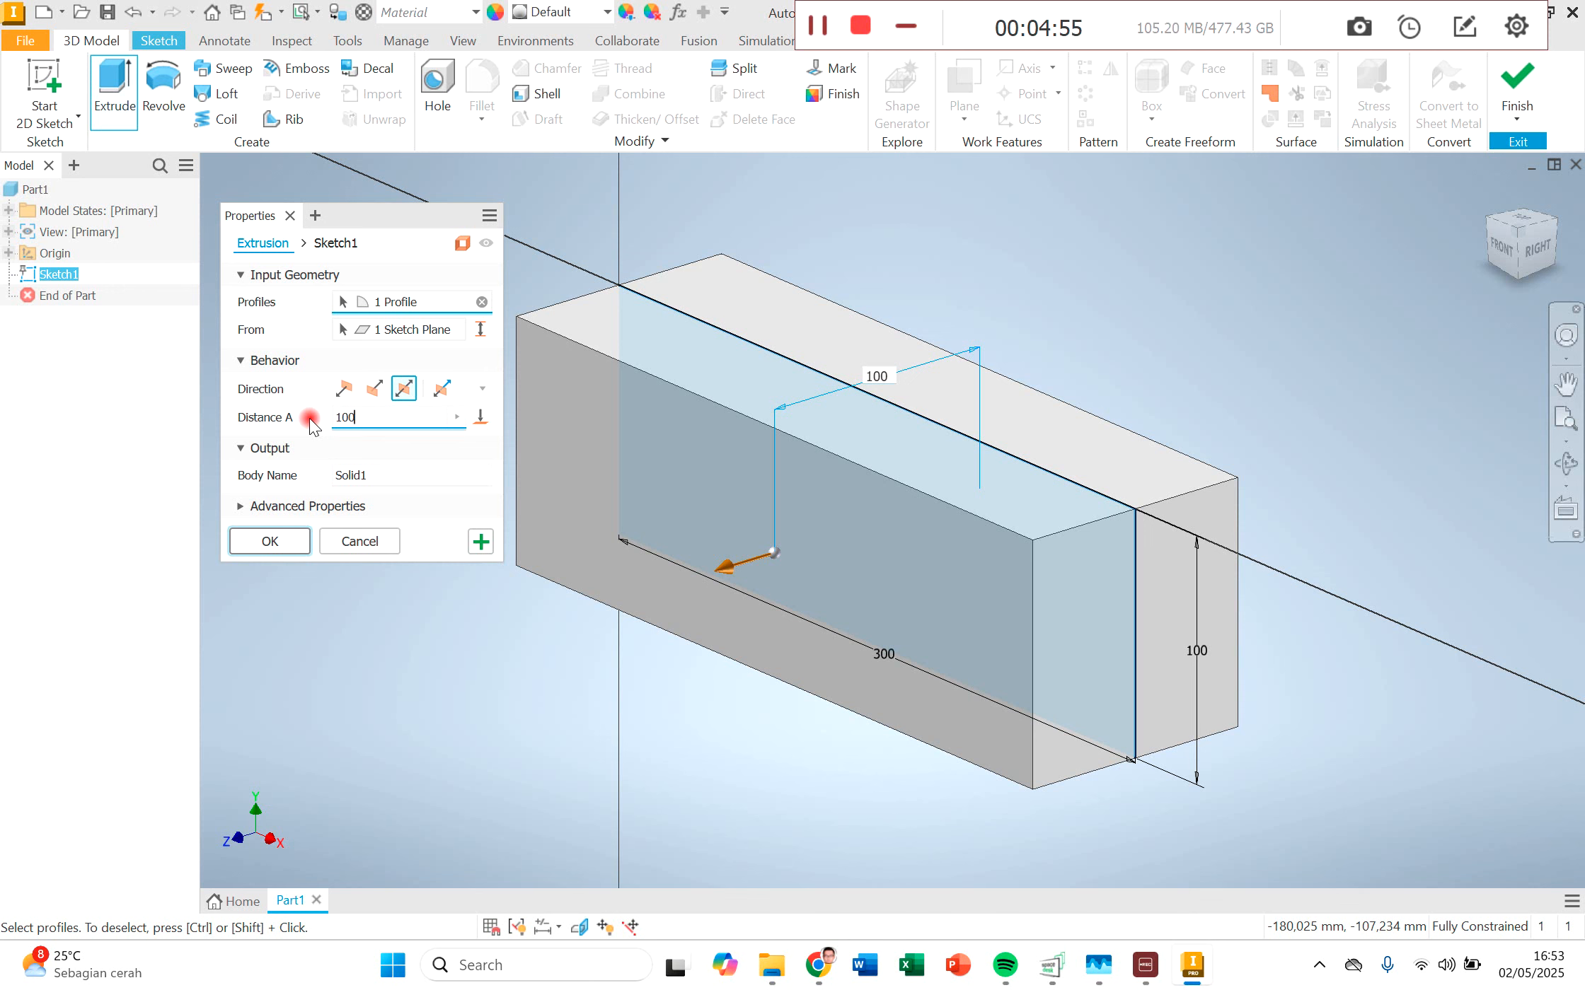
pyautogui.click(263, 541)
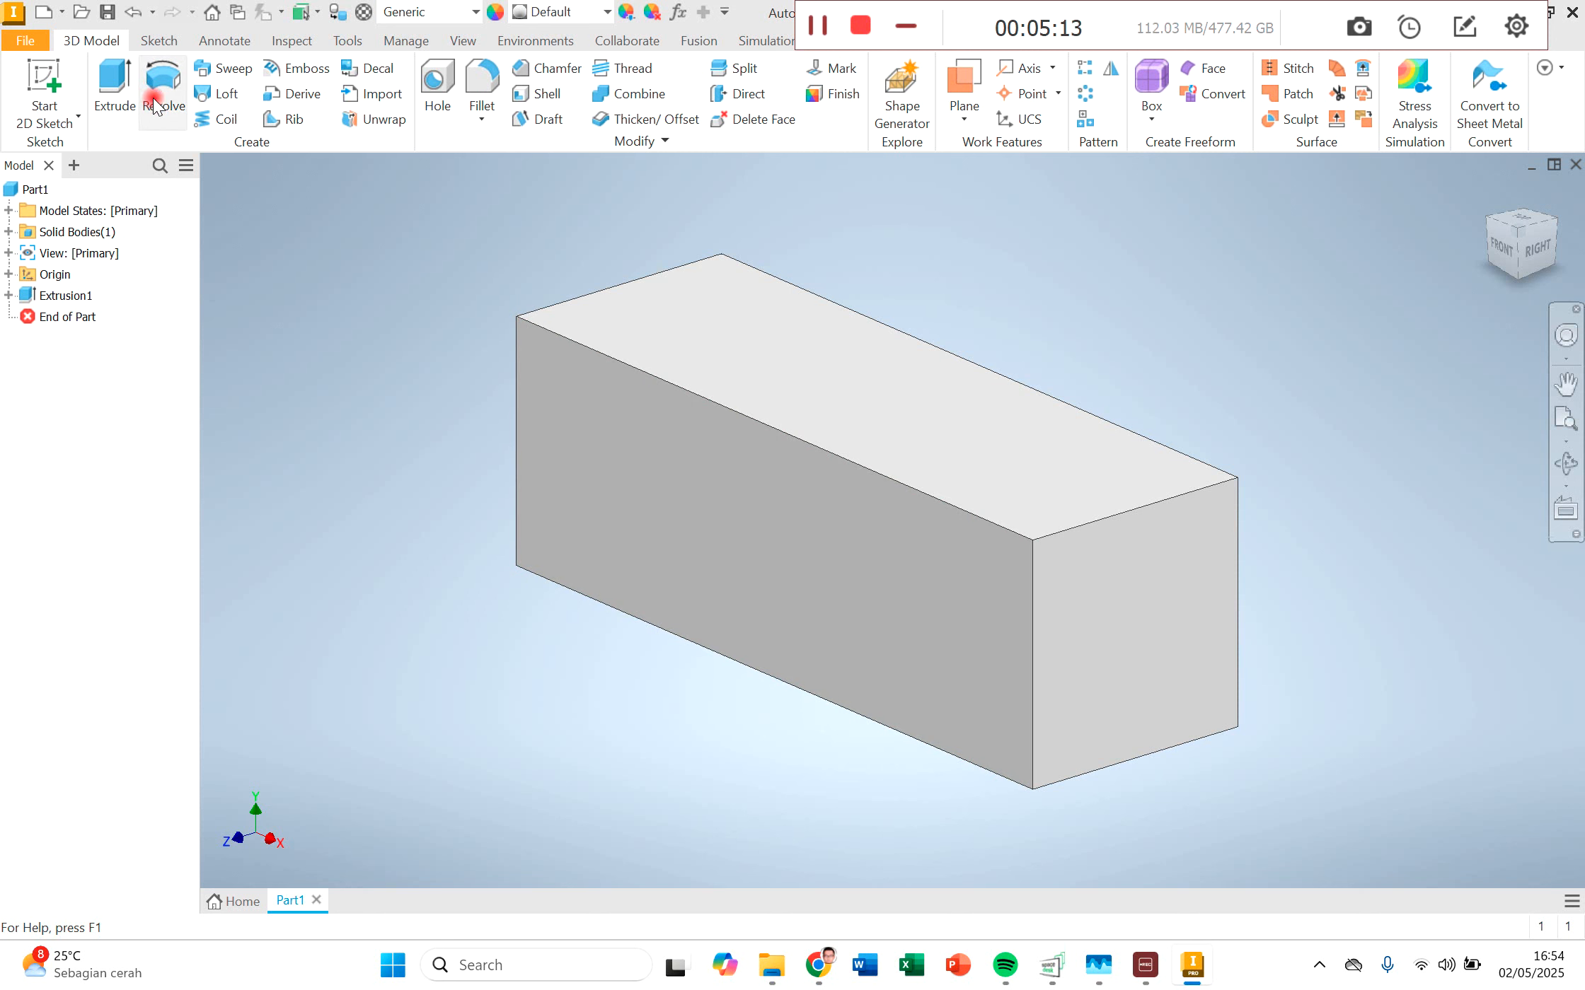
# Step: Start a 5 mm fillet on three long edges of the block: both front edges and the upper rear edge
pyautogui.click(482, 77)
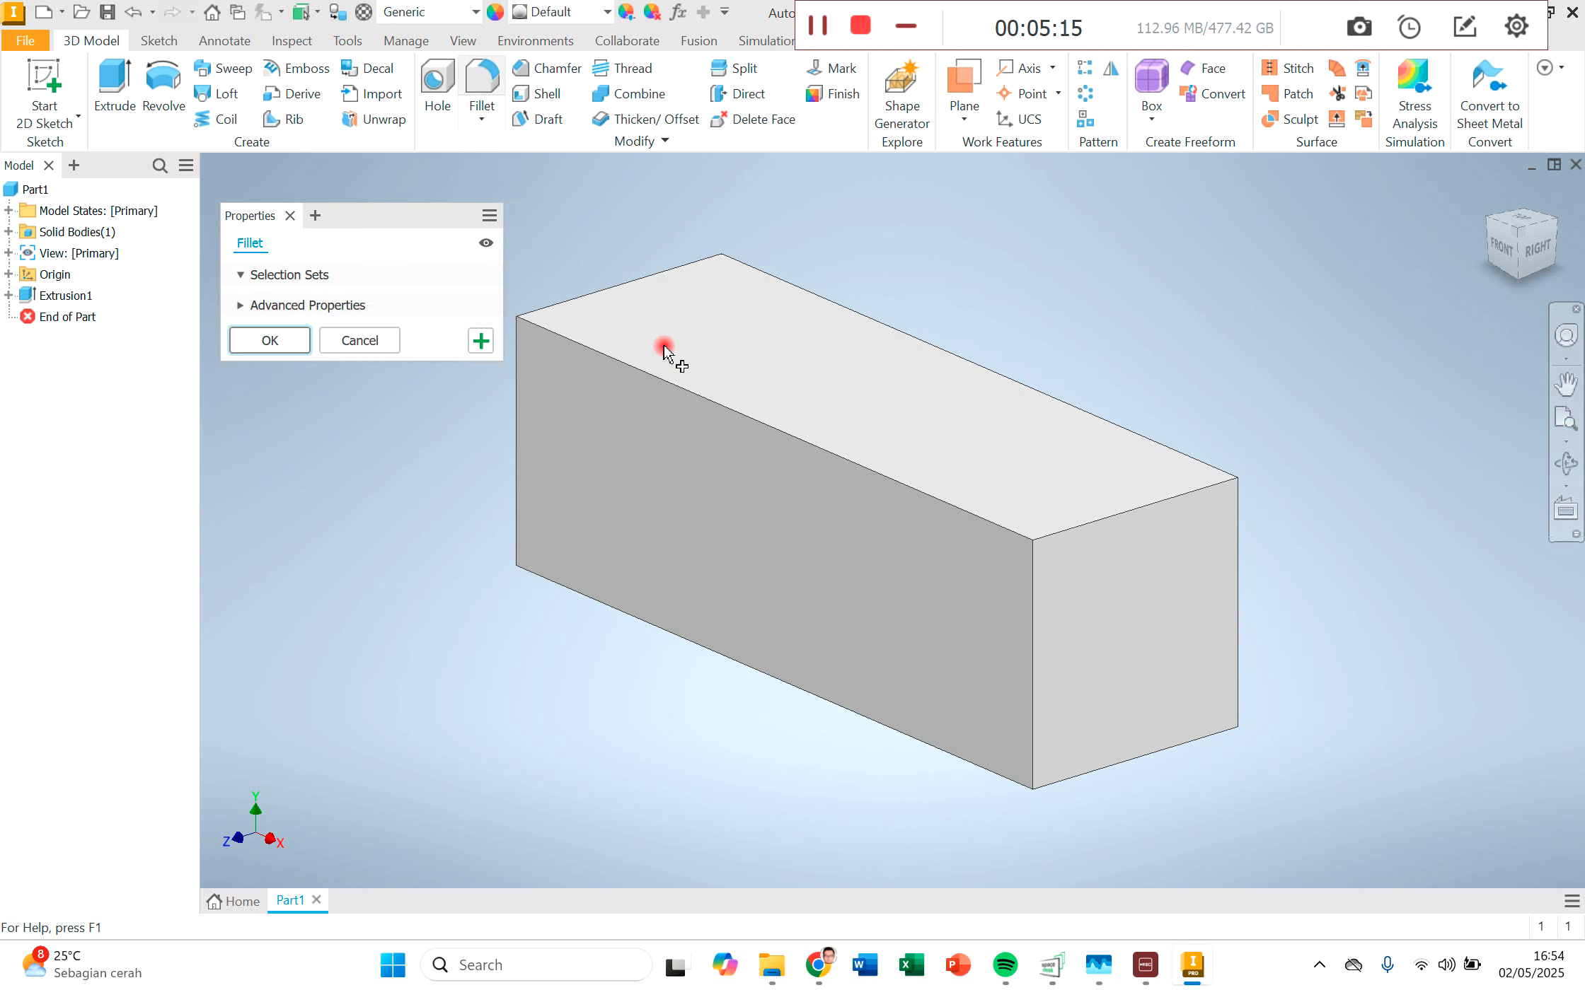
pyautogui.click(707, 399)
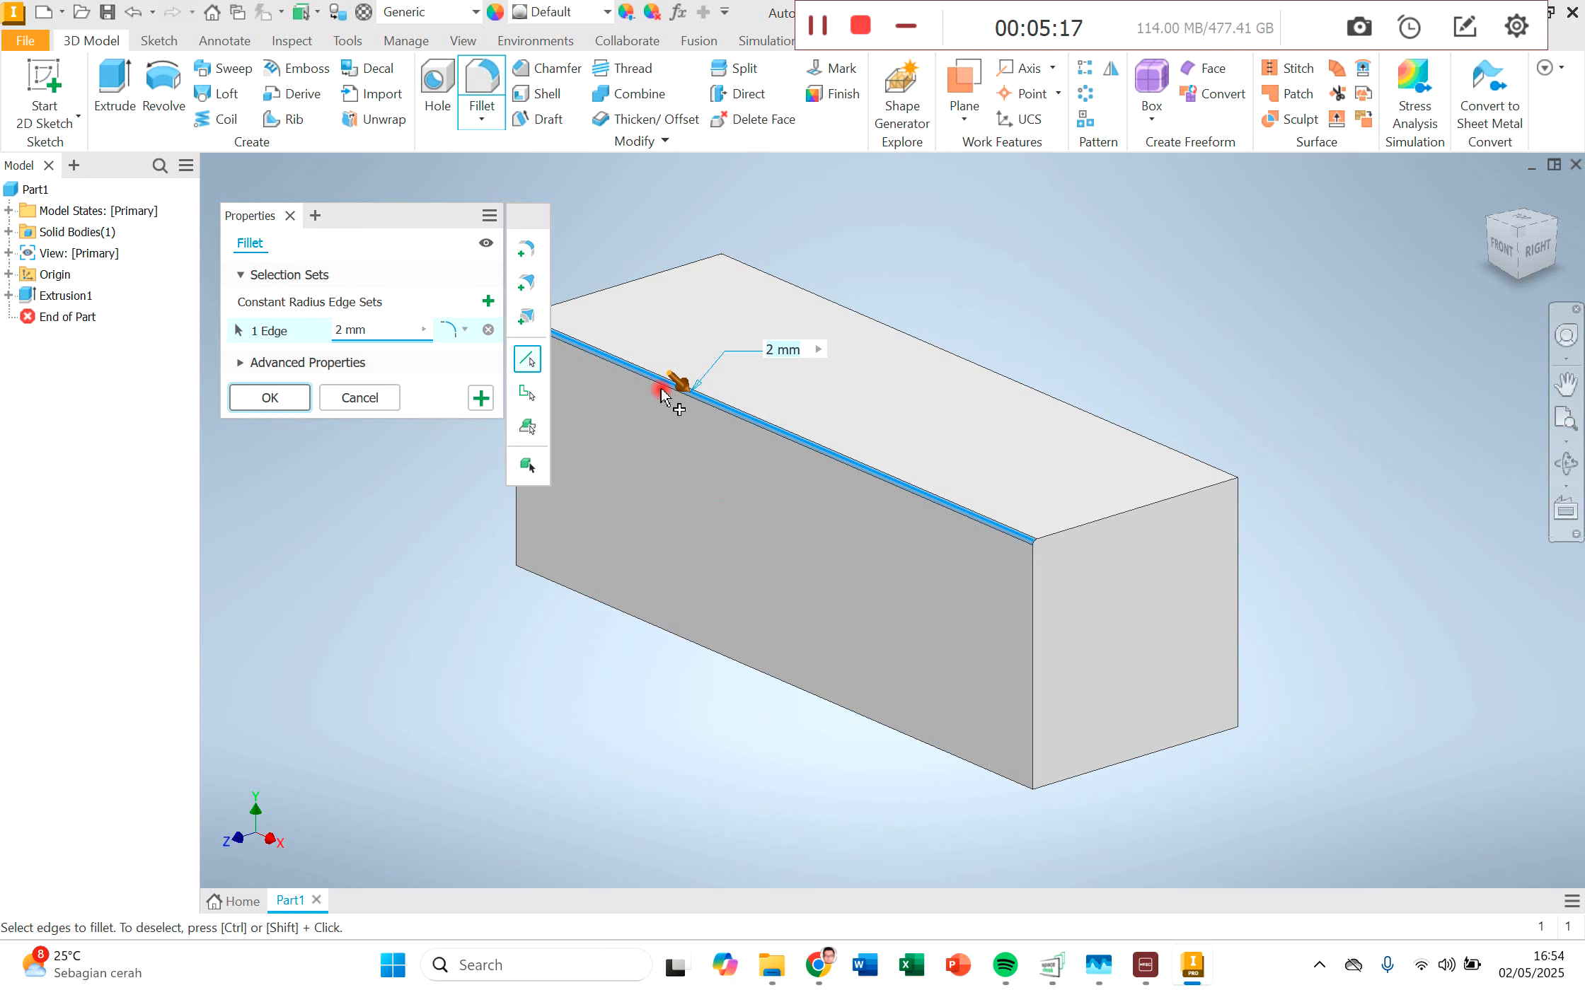
pyautogui.click(367, 331)
pyautogui.click(280, 330)
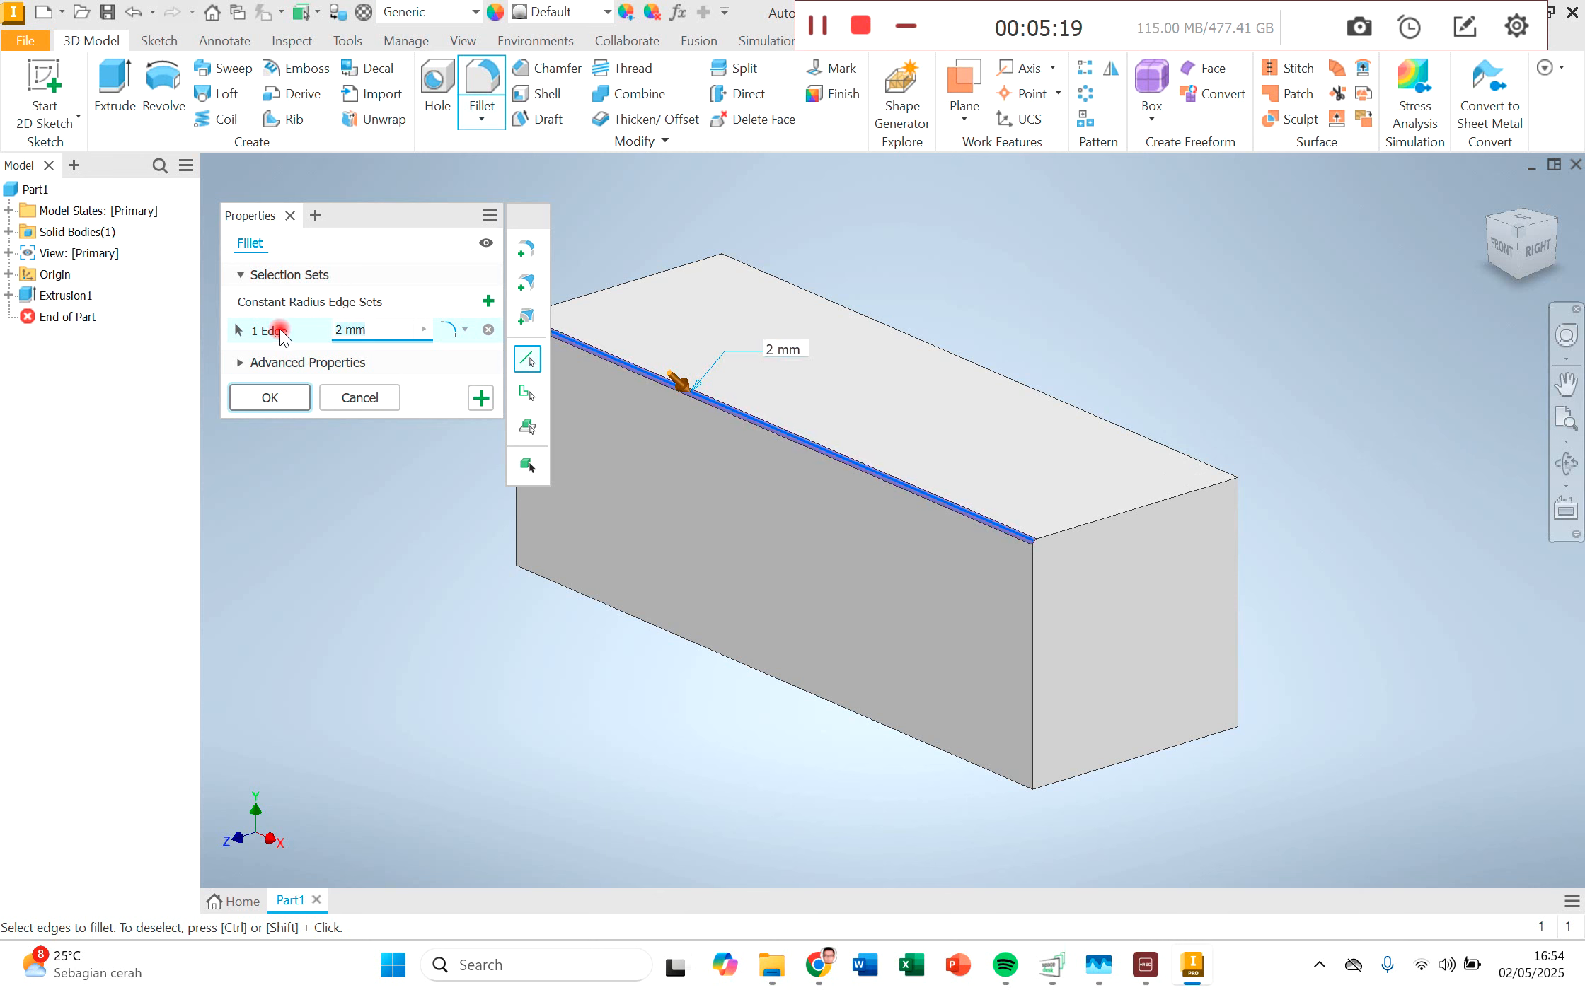
pyautogui.write('5')
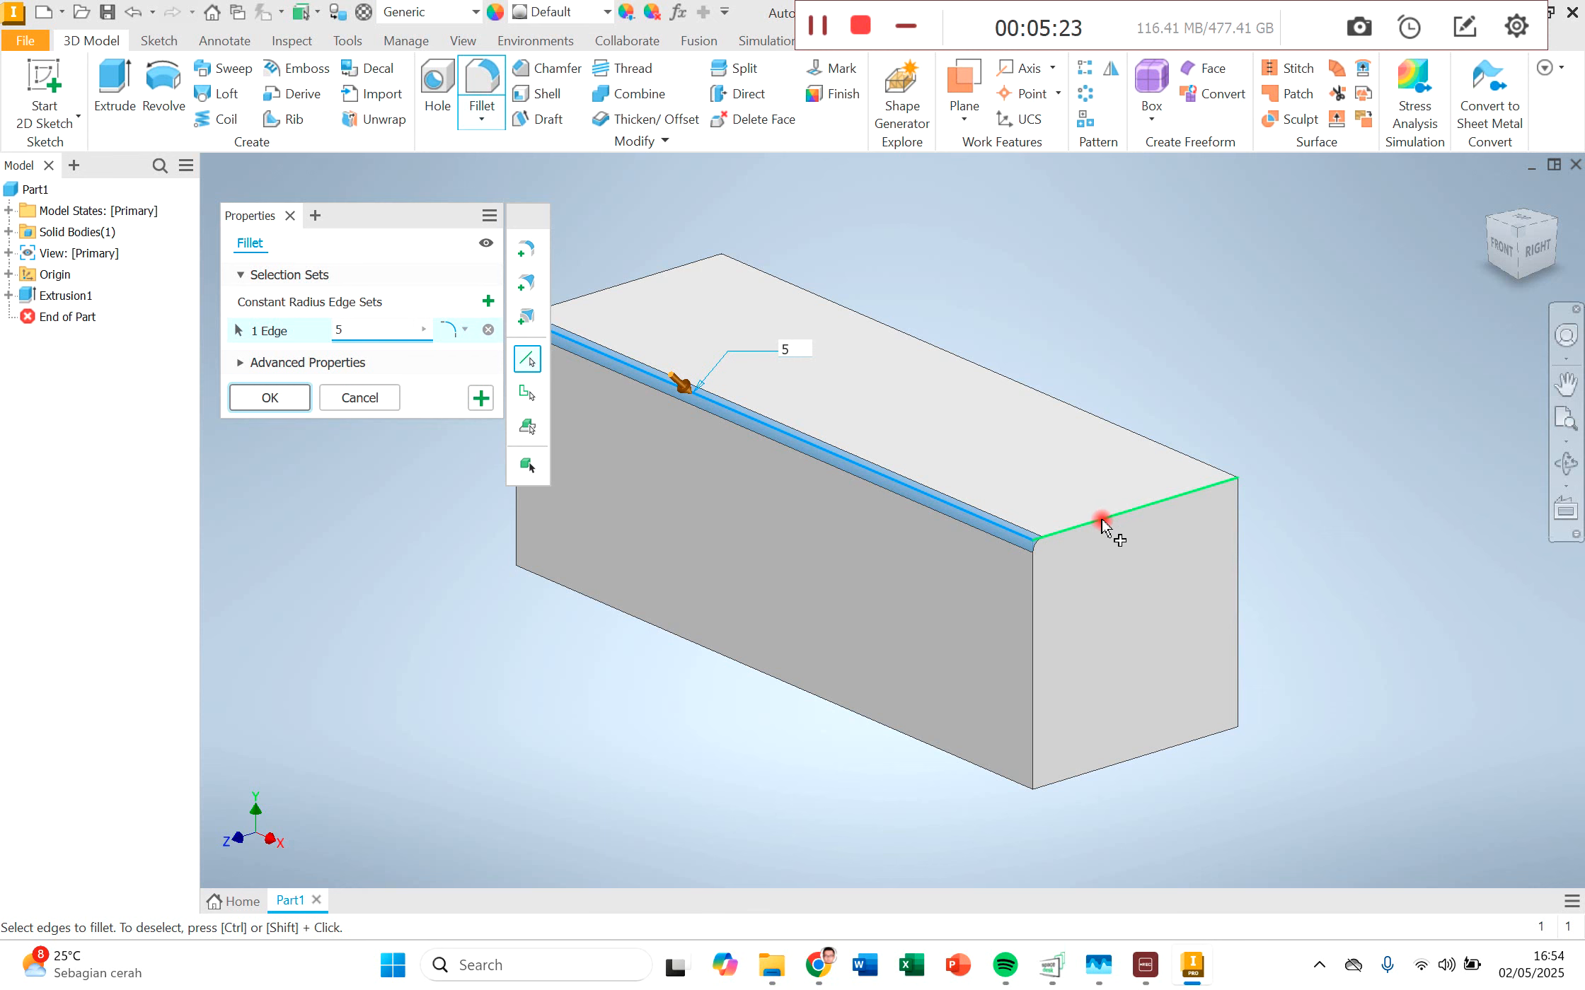
pyautogui.click(829, 706)
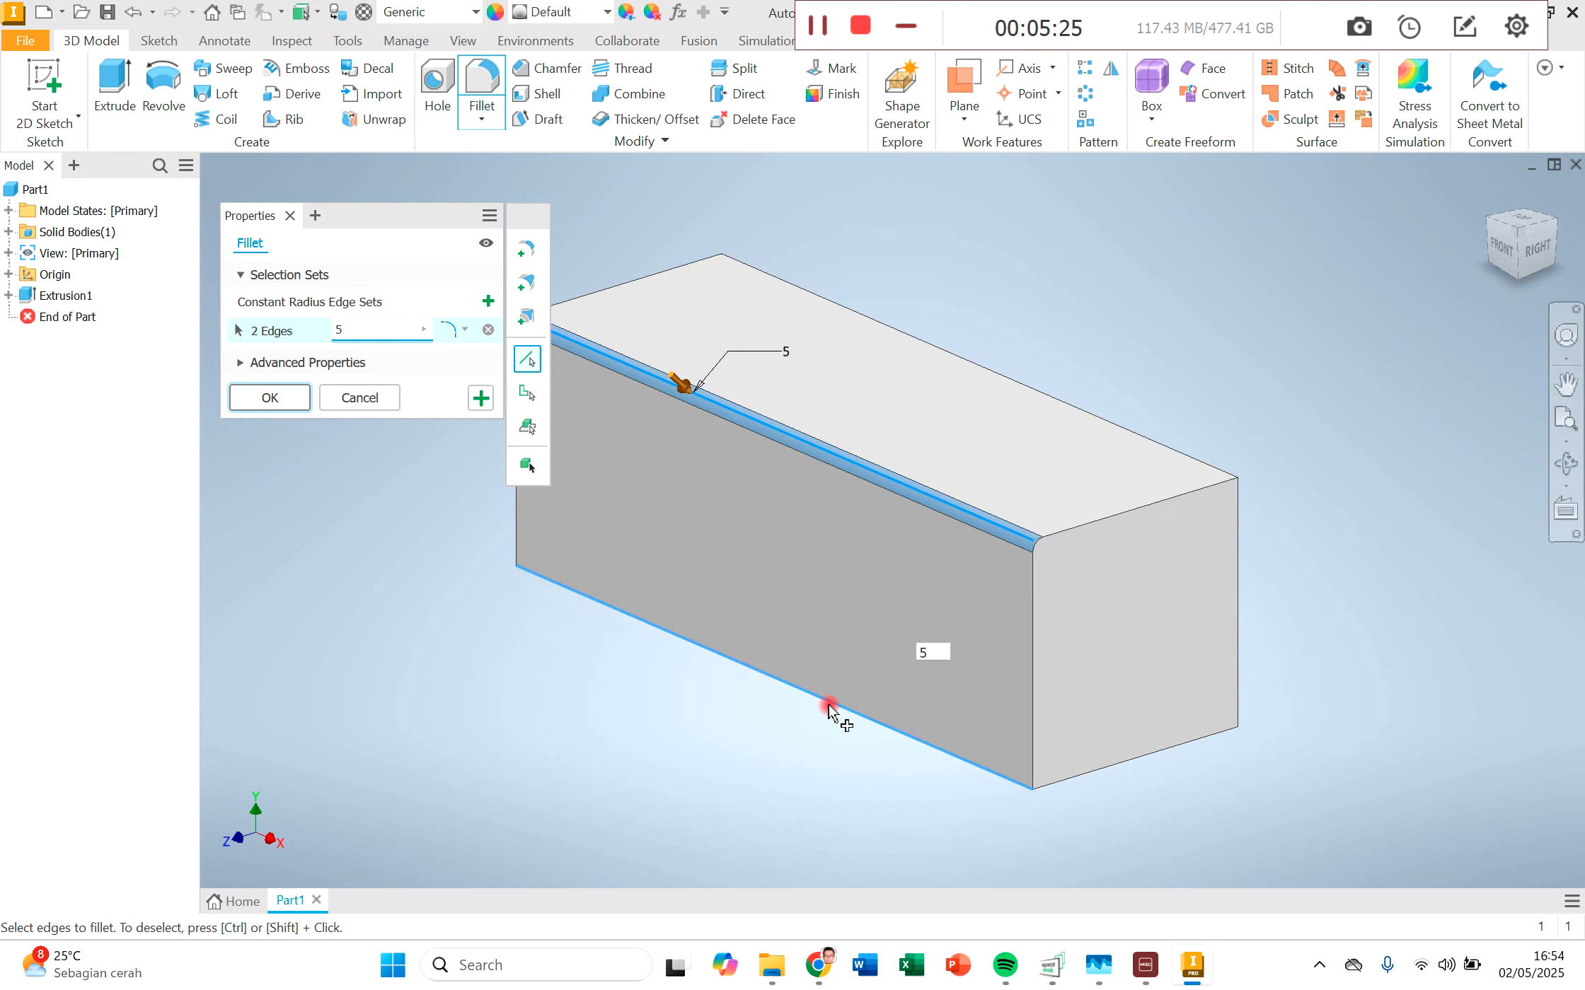
pyautogui.click(1080, 412)
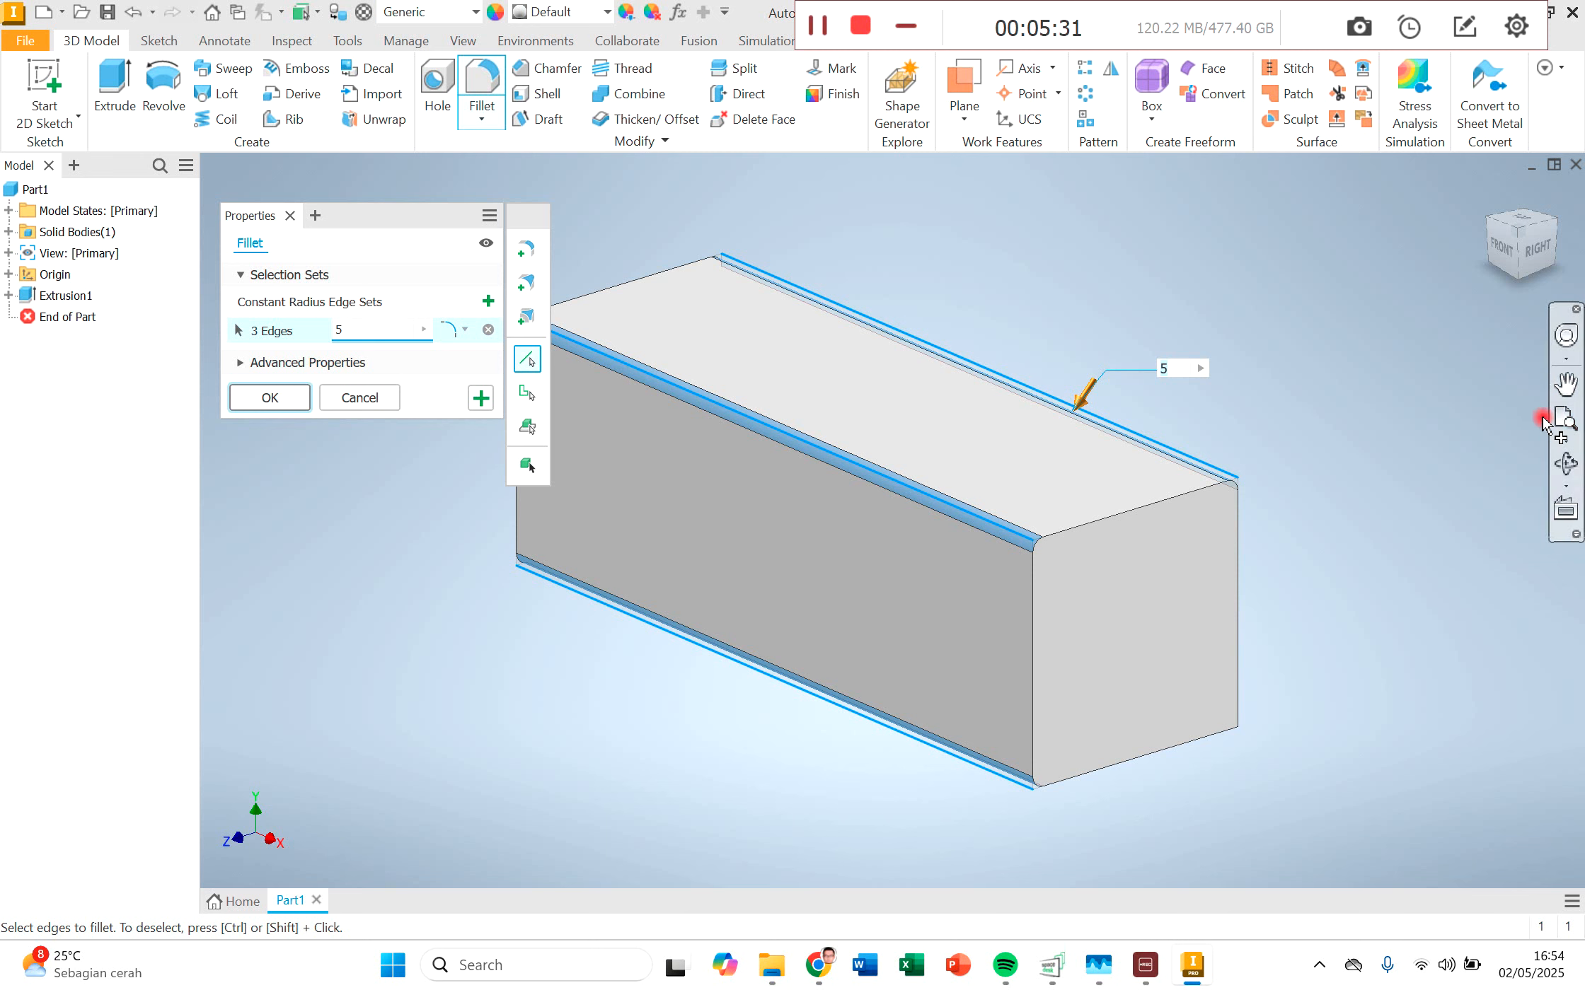
# Step: Add the remaining lower rear long edge to the 5 mm fillet set and apply the fillet
pyautogui.click(1566, 464)
pyautogui.moveTo(1107, 517); pyautogui.dragTo(893, 521)
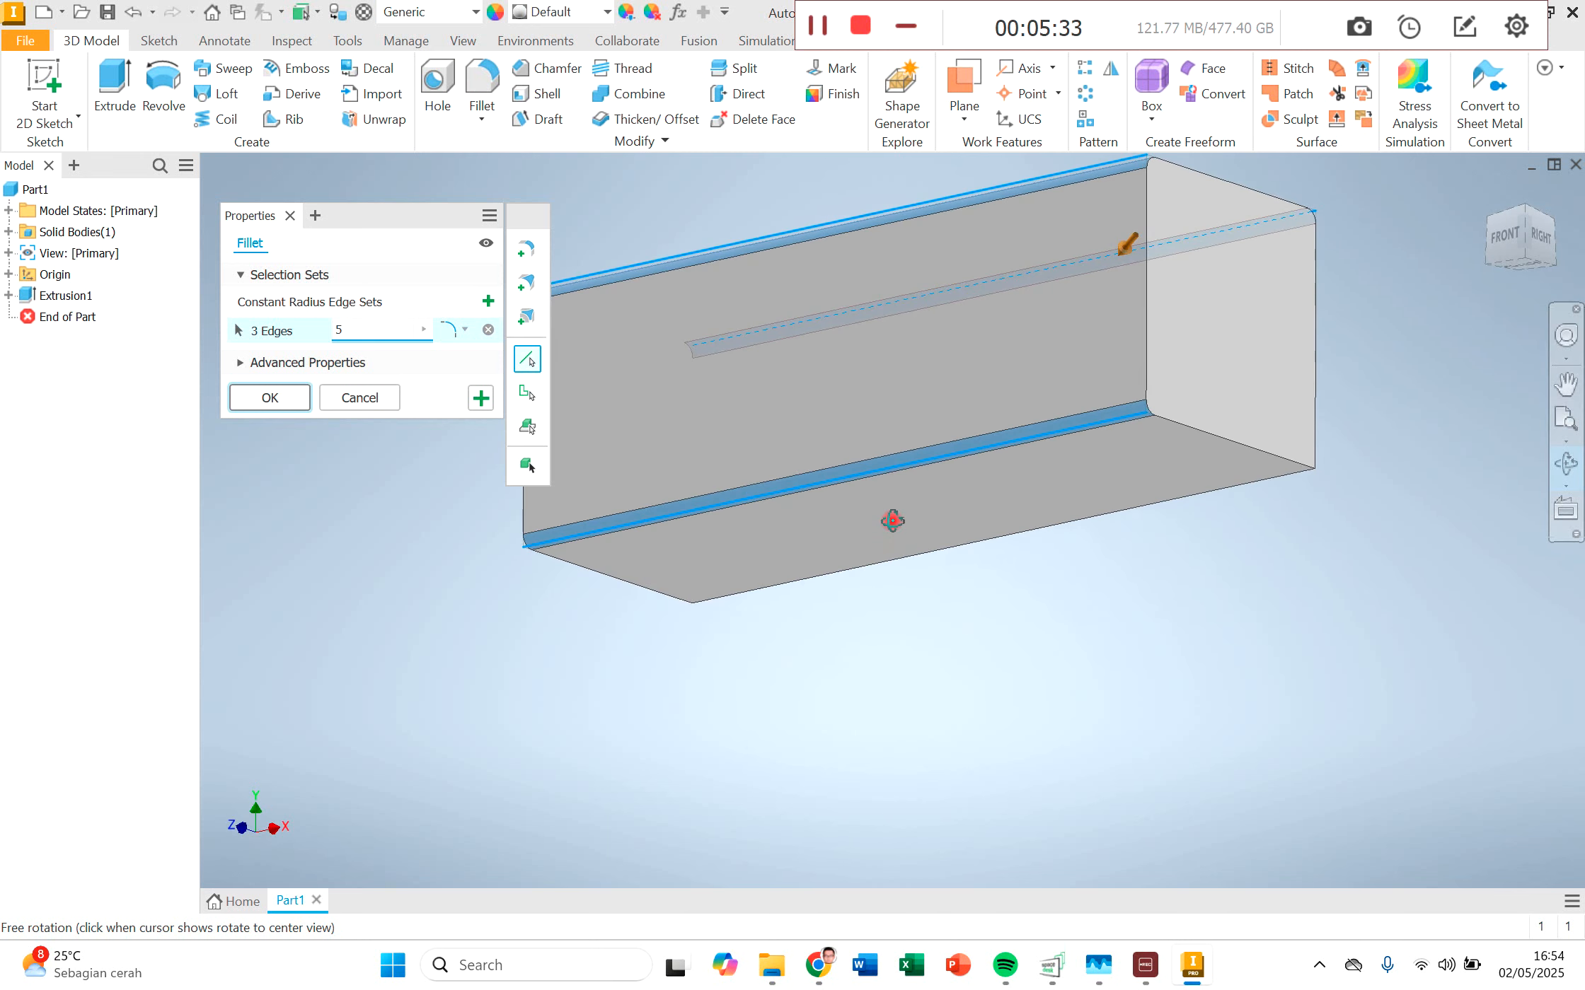
pyautogui.click(997, 544)
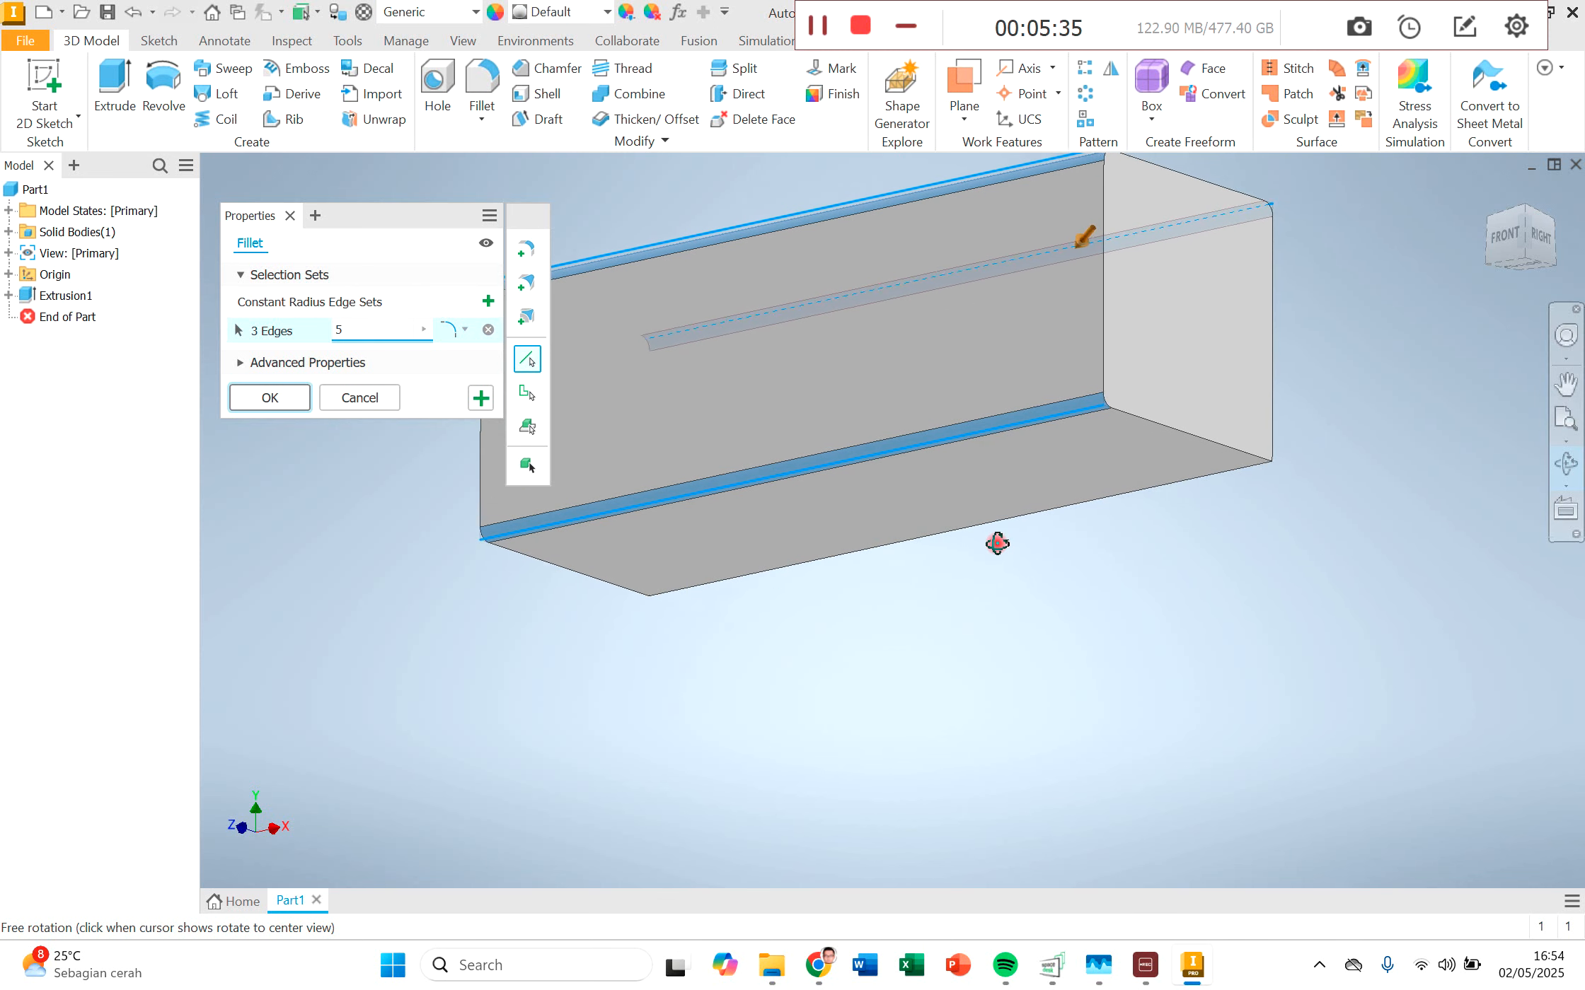
pyautogui.moveTo(955, 459); pyautogui.dragTo(808, 443)
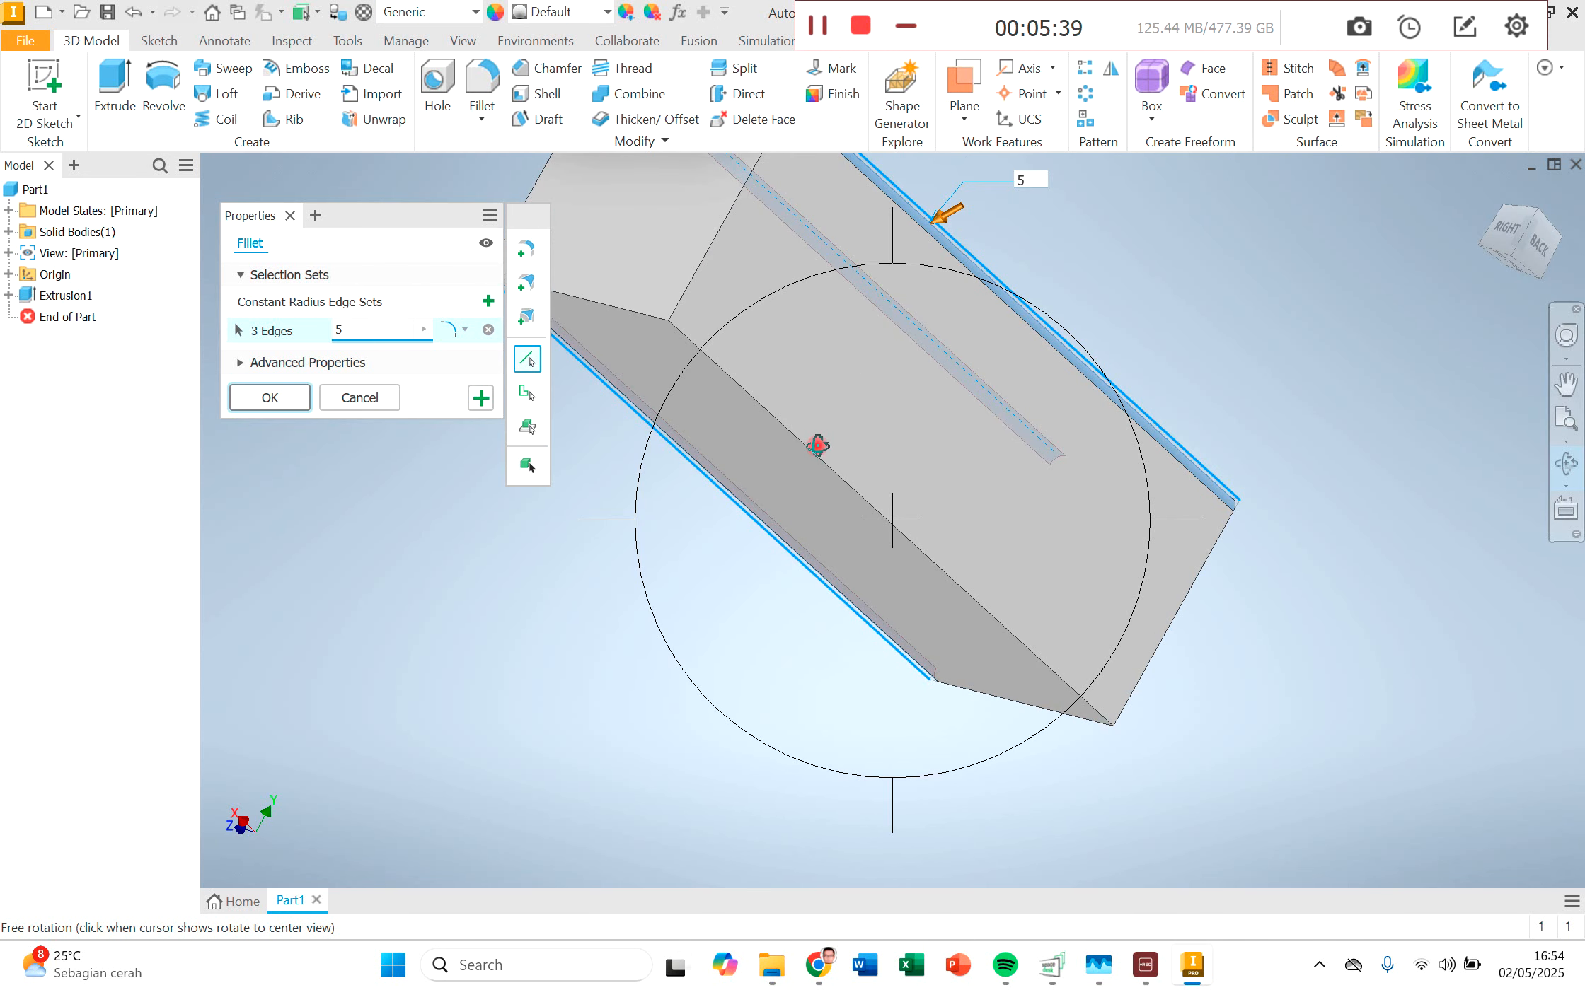
pyautogui.press('Escape')
pyautogui.click(817, 453)
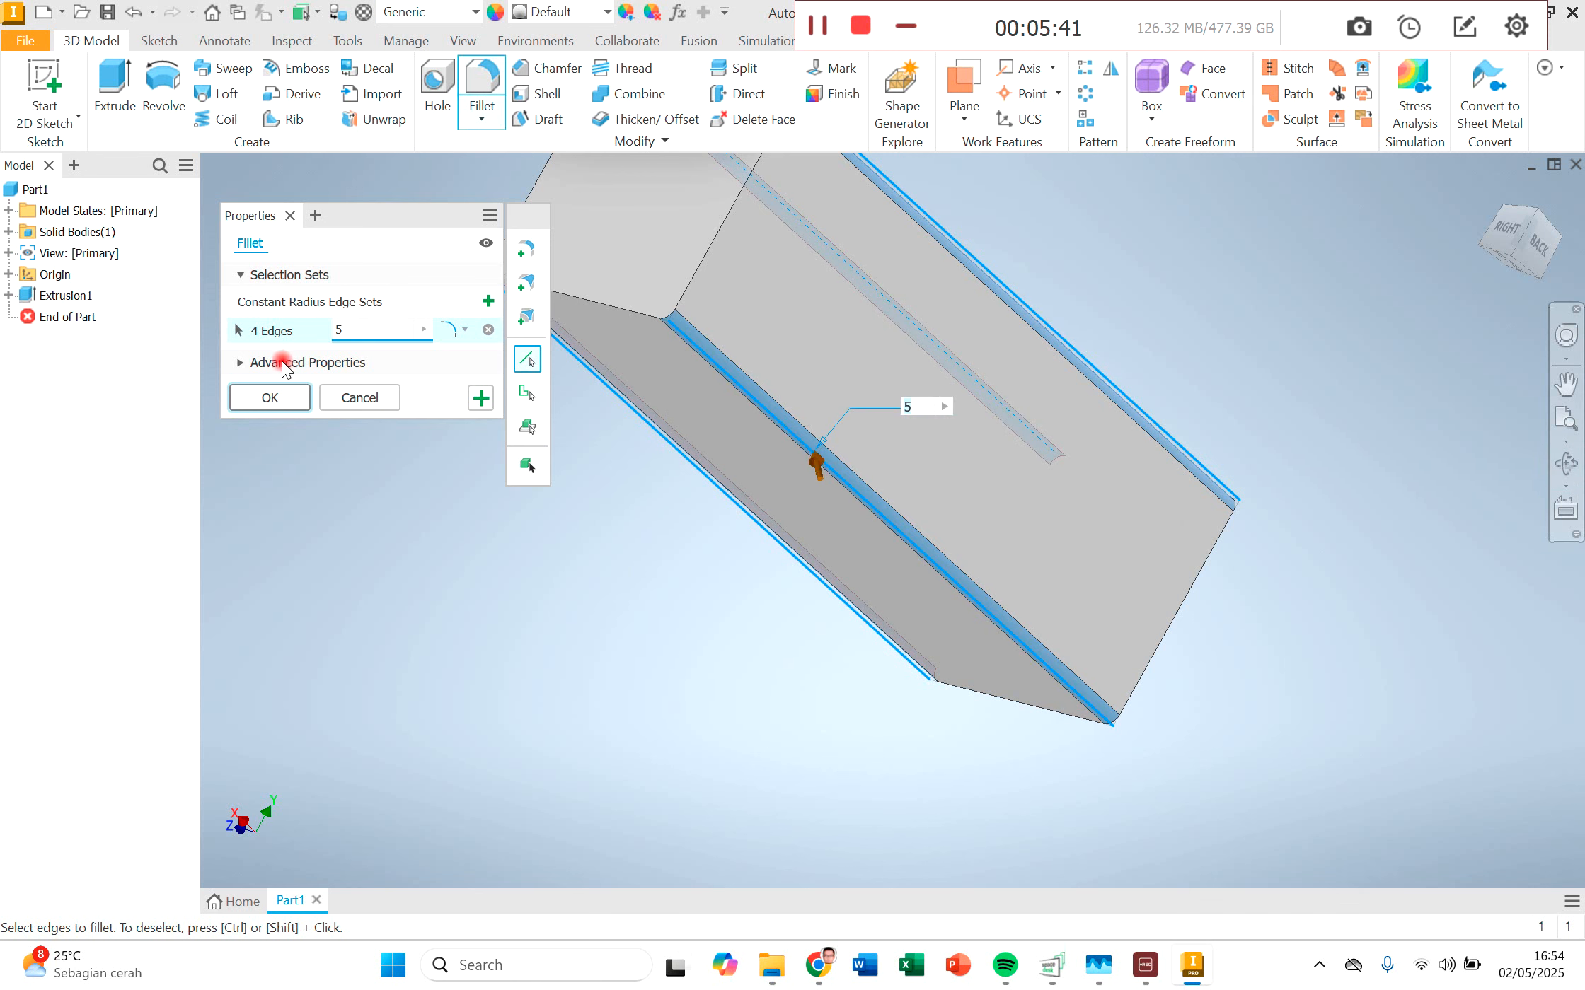
pyautogui.click(269, 397)
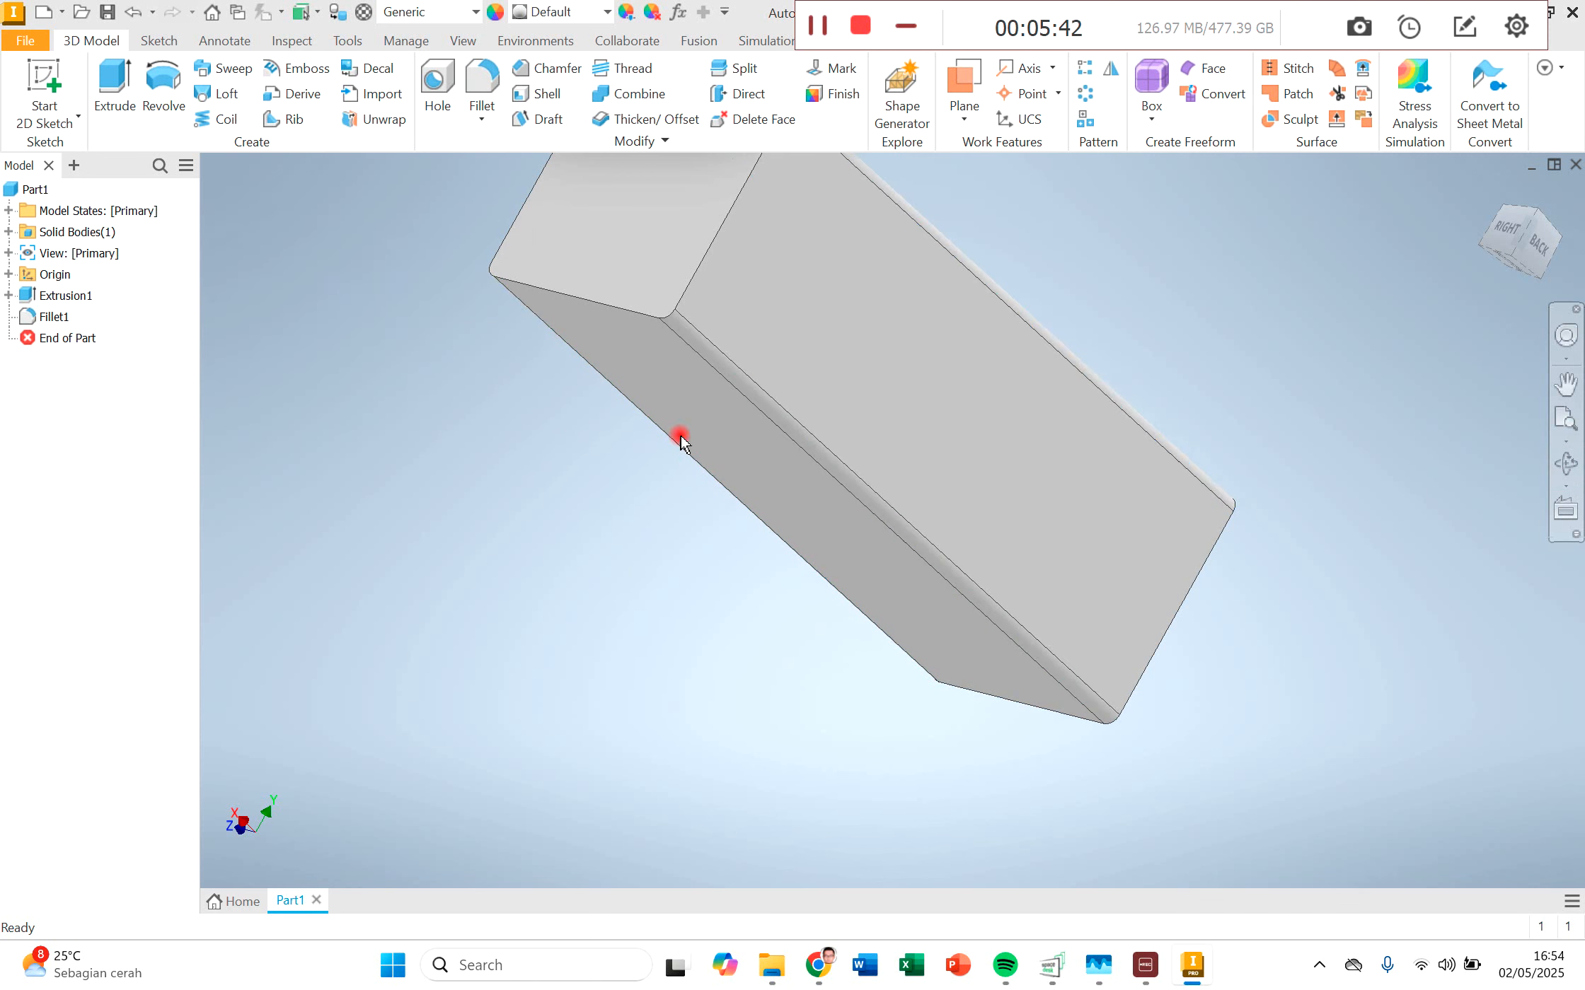
# Step: Start a 2D sketch on the flat top face of the filleted block
pyautogui.click(1507, 237)
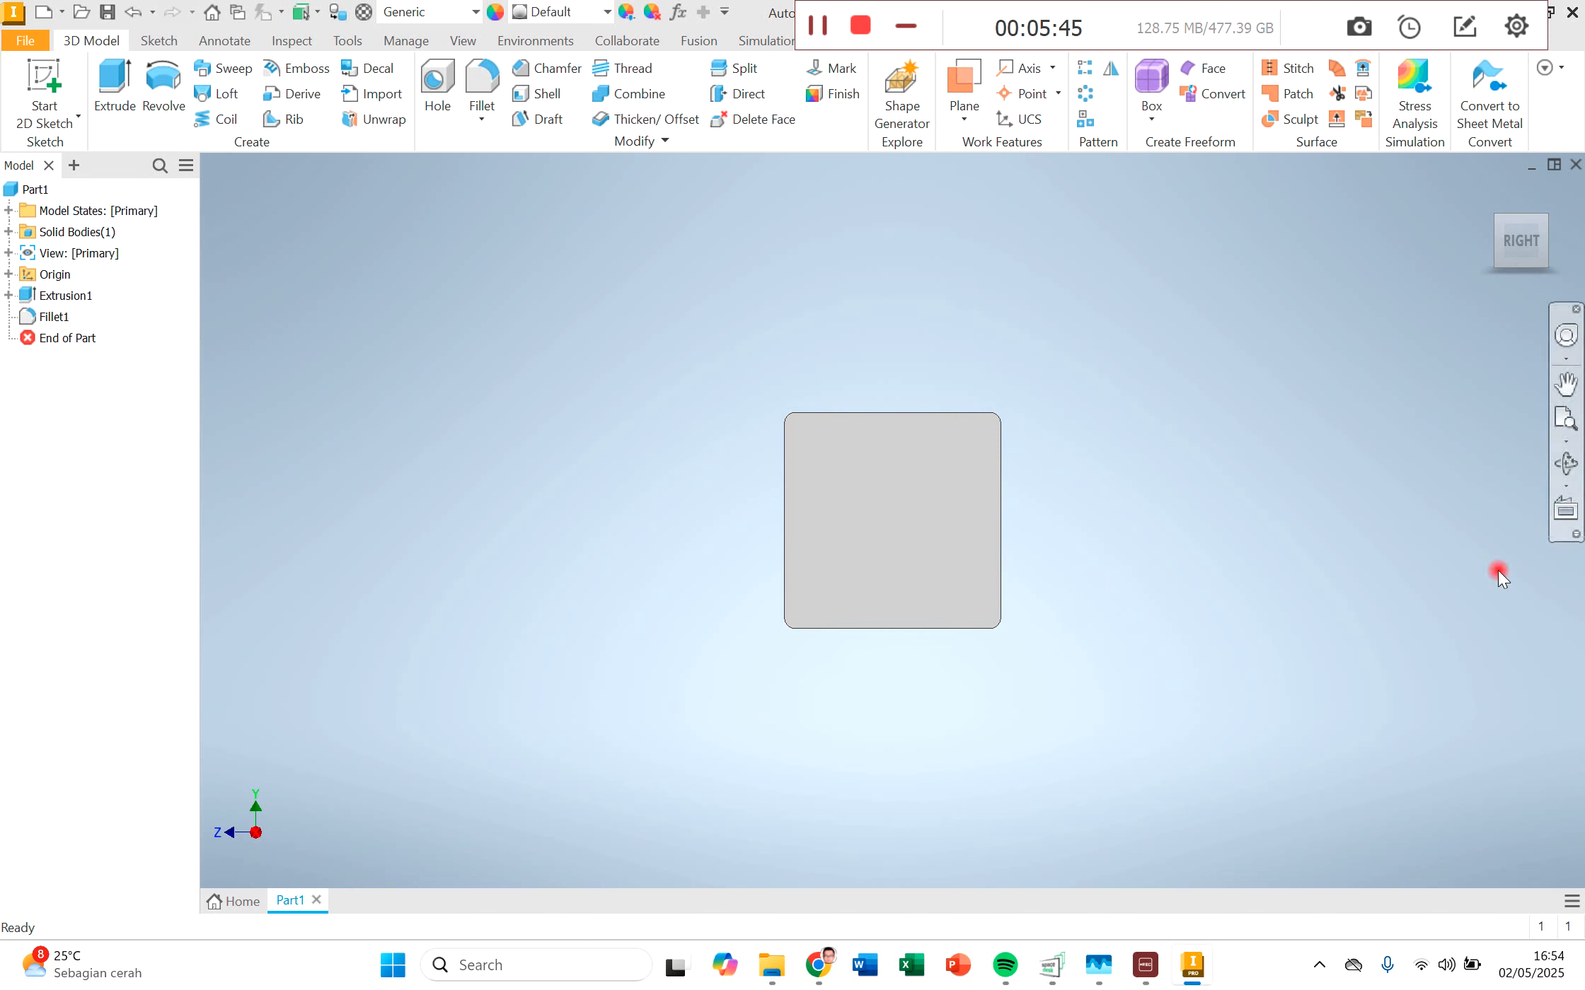
pyautogui.click(1564, 463)
pyautogui.moveTo(870, 527)
pyautogui.mouseDown()
pyautogui.moveTo(849, 538)
pyautogui.moveTo(891, 548)
pyautogui.moveTo(896, 526)
pyautogui.mouseUp()
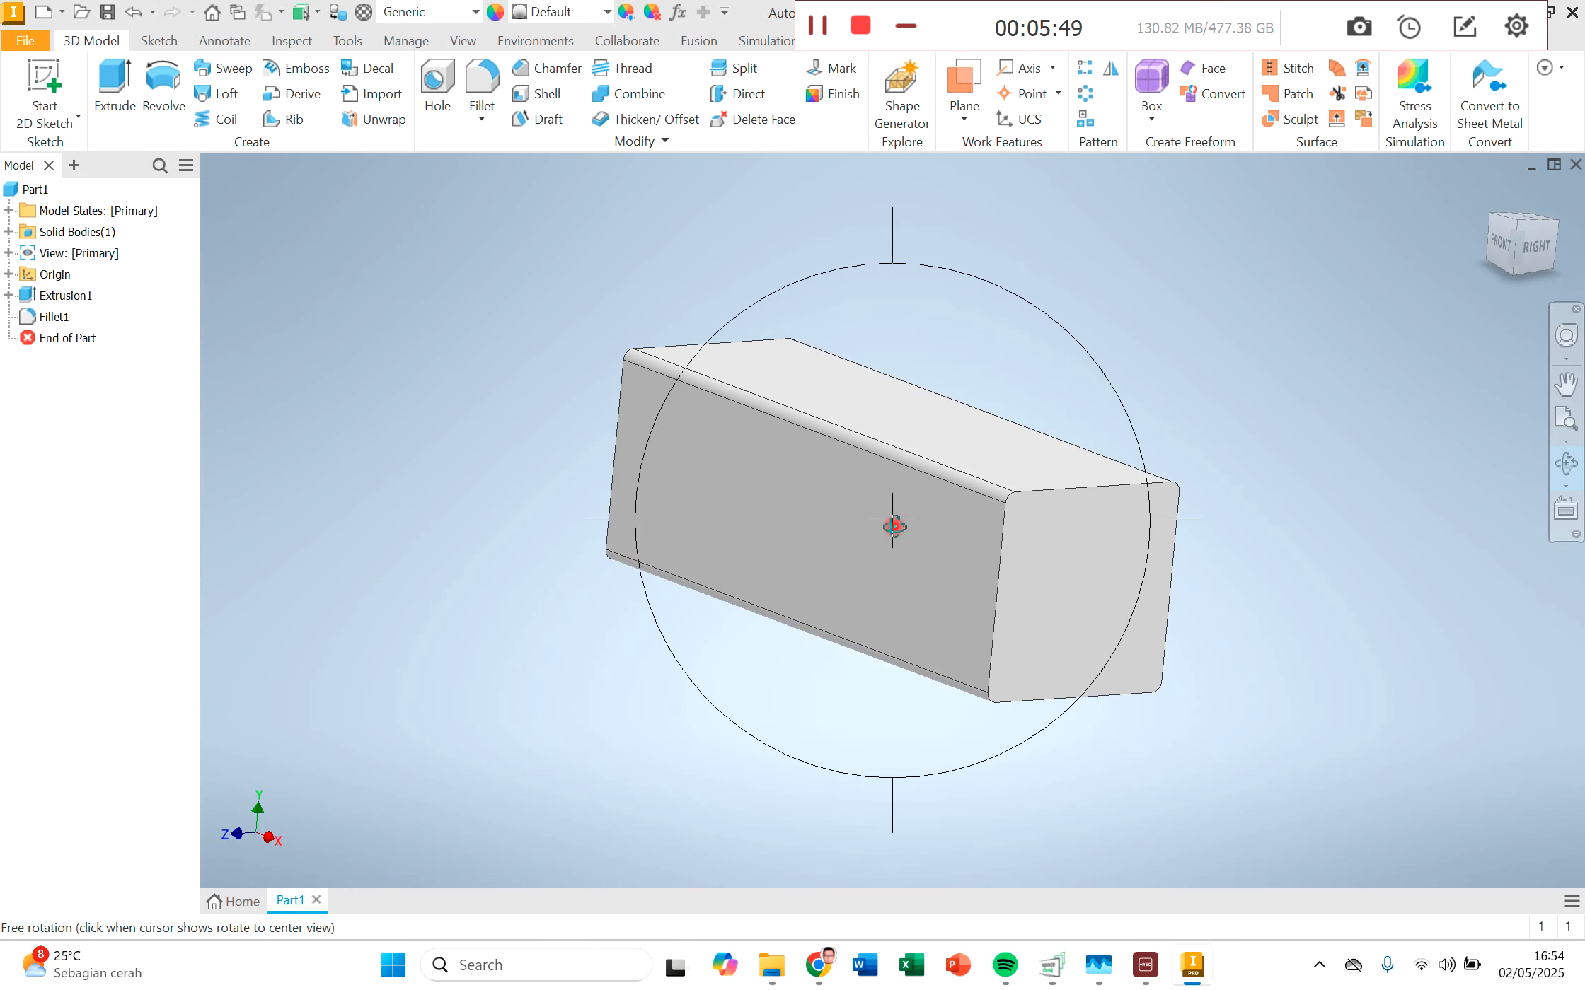
pyautogui.press('Escape')
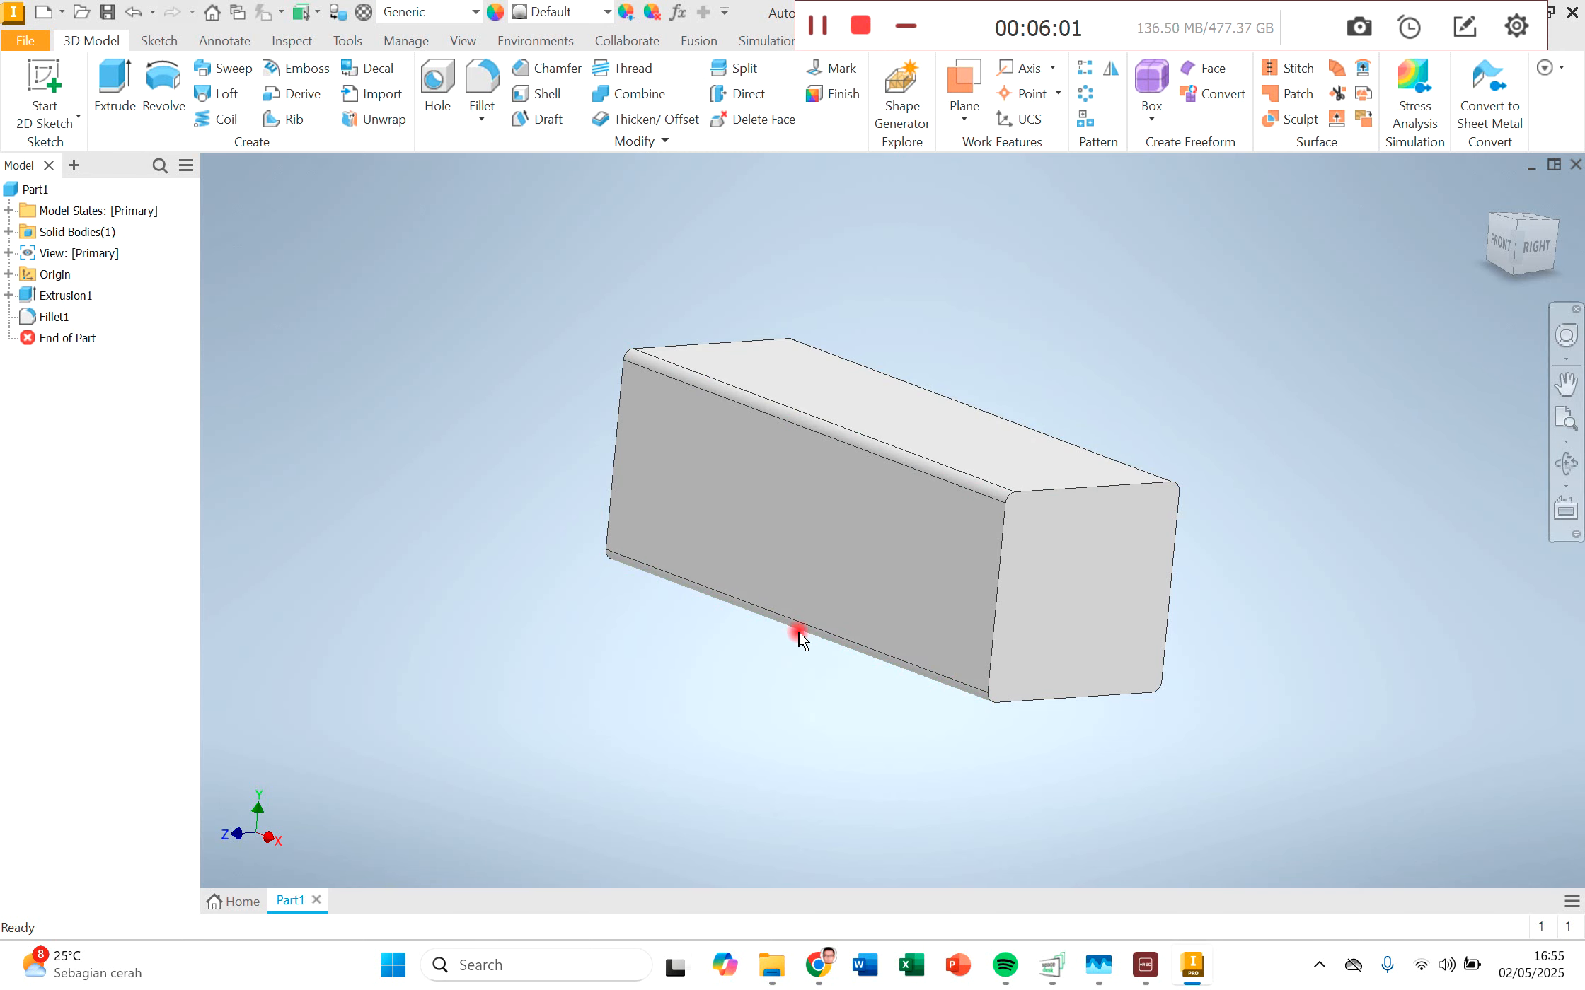
pyautogui.click(43, 81)
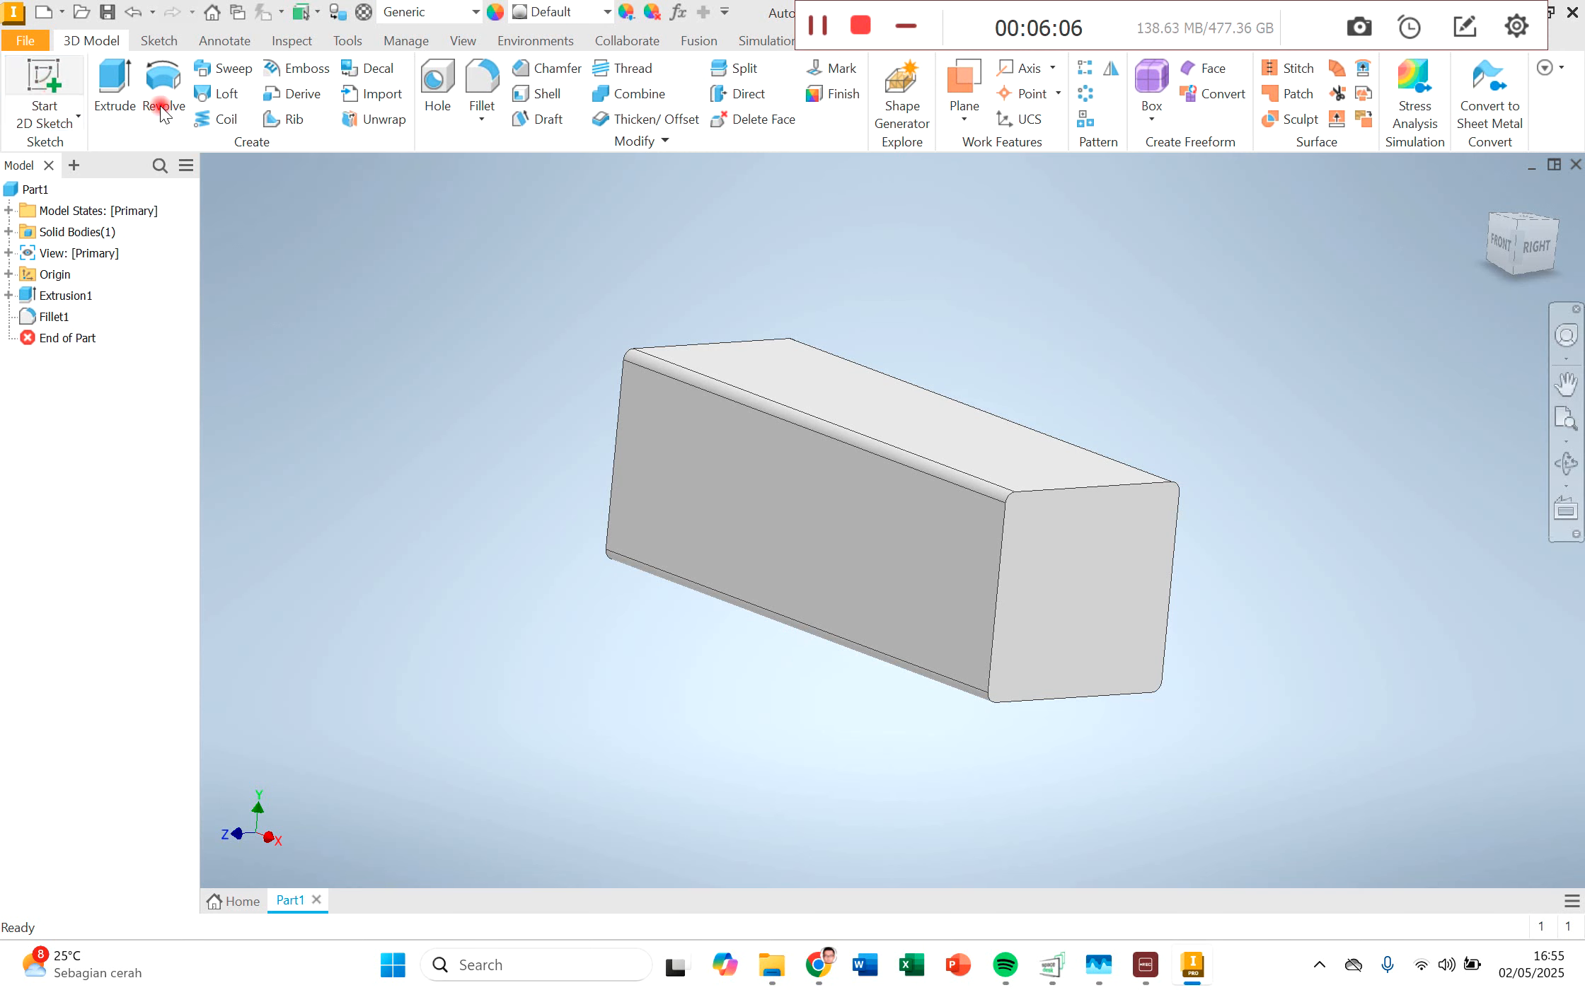
pyautogui.click(842, 392)
pyautogui.moveTo(1049, 651); pyautogui.dragTo(1002, 341, button='middle')
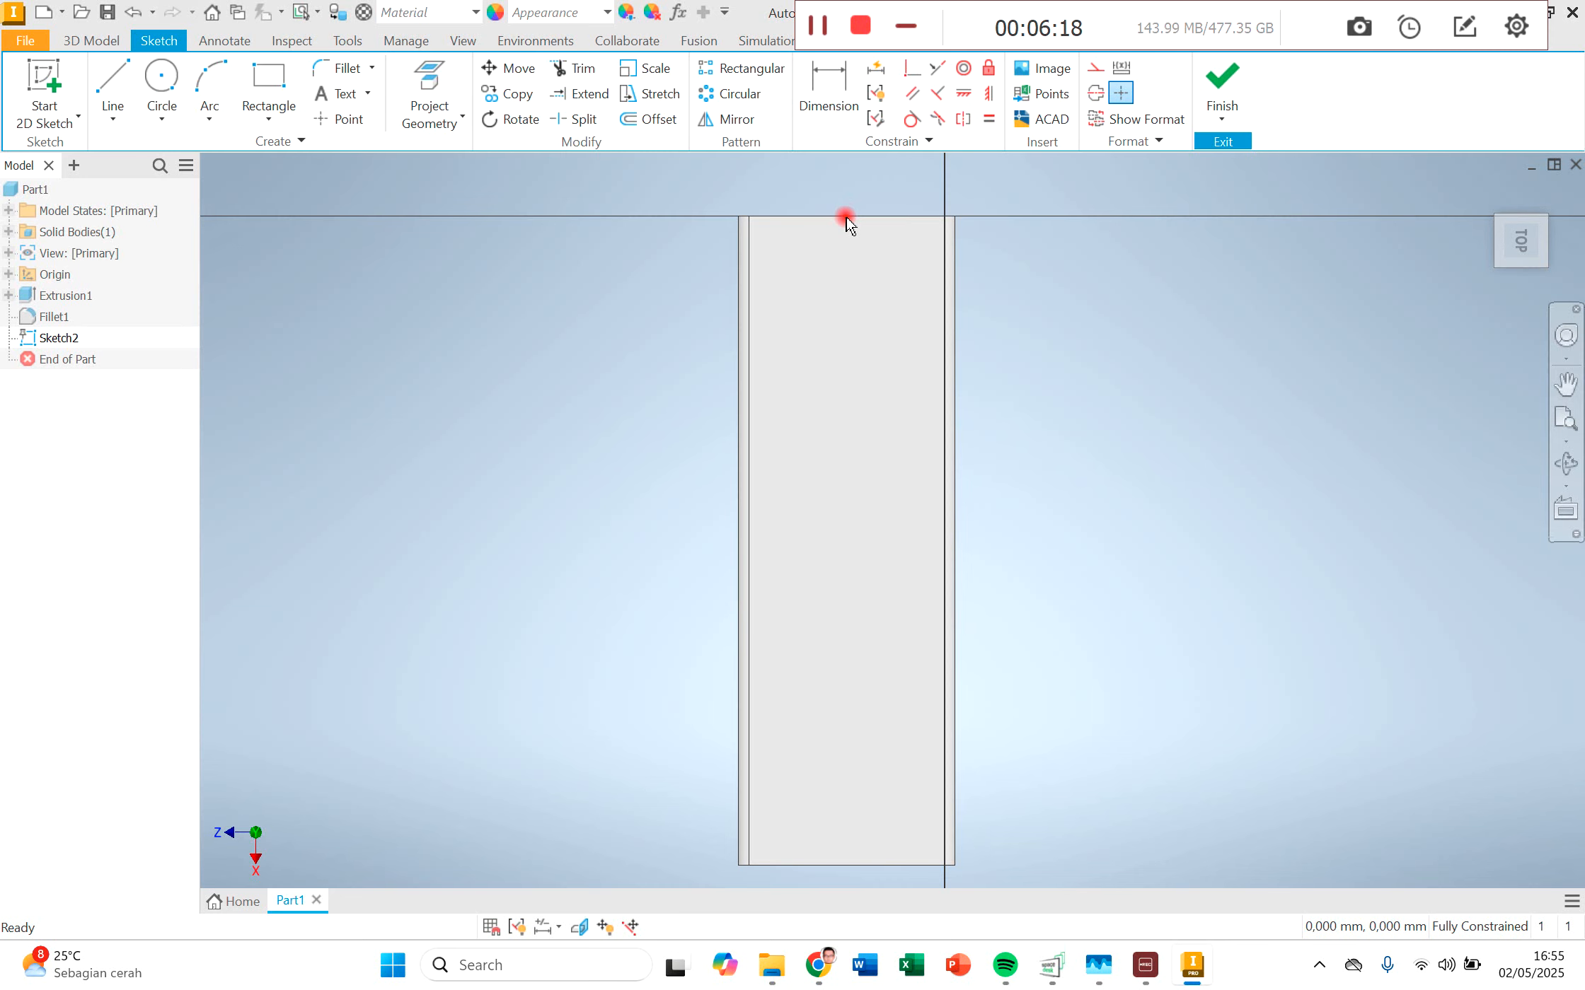
# Step: Draw two circles centred across the top face's width, one about 40 mm in diameter and a larger one farther along its length
pyautogui.click(162, 79)
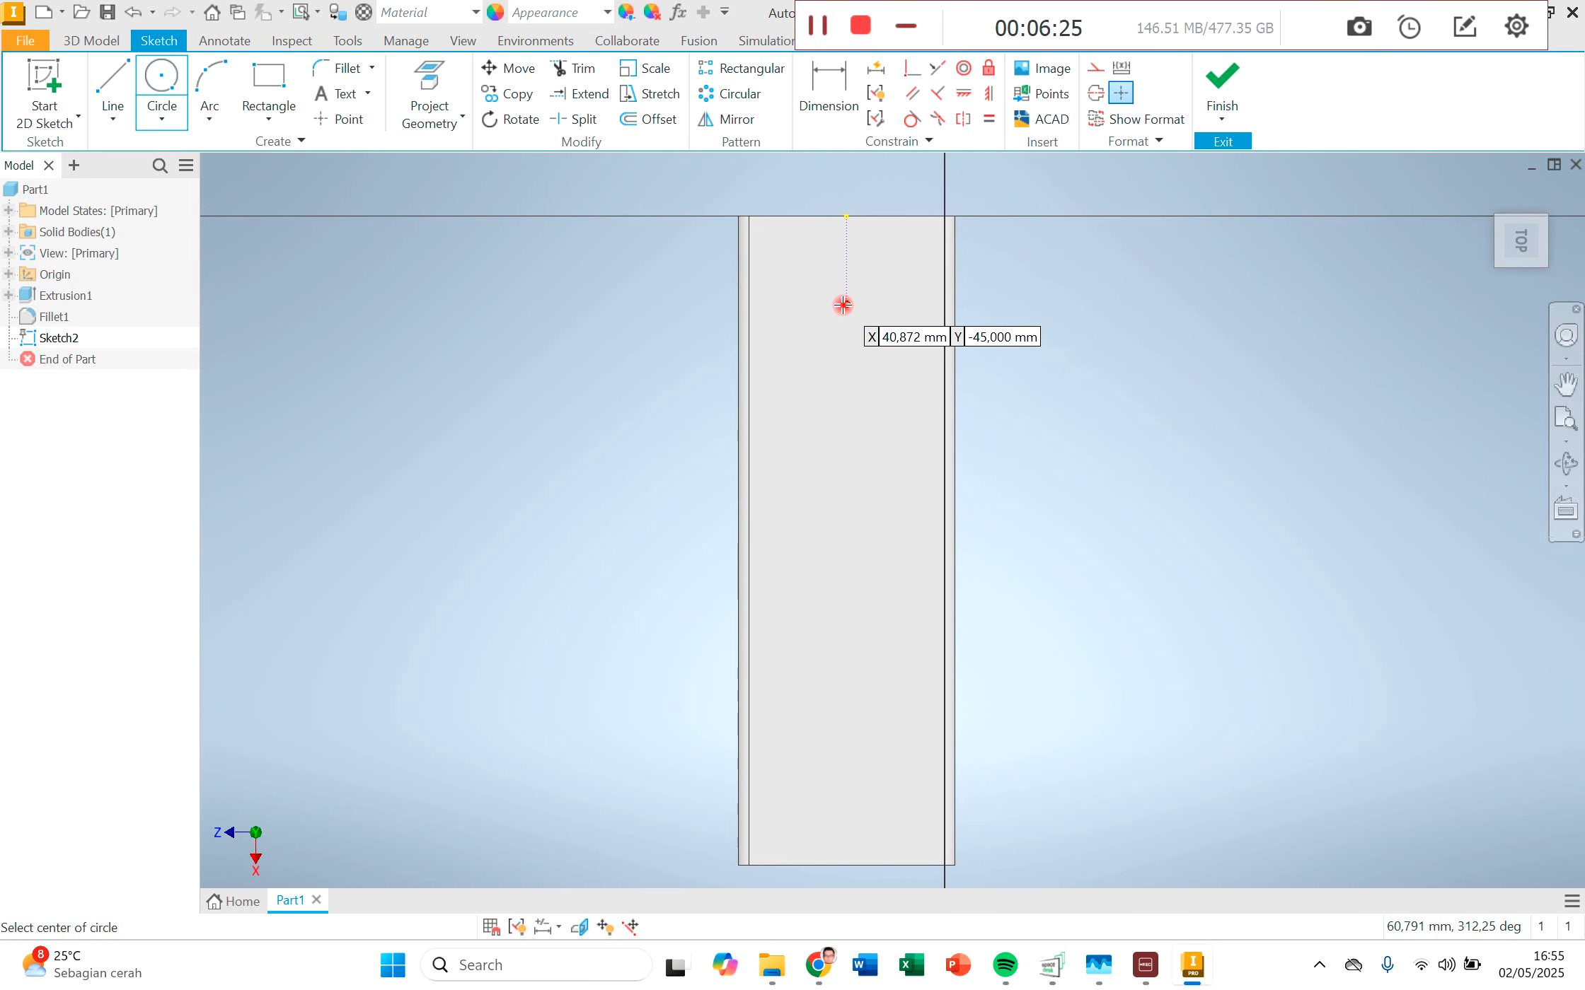
pyautogui.click(846, 404)
pyautogui.click(878, 434)
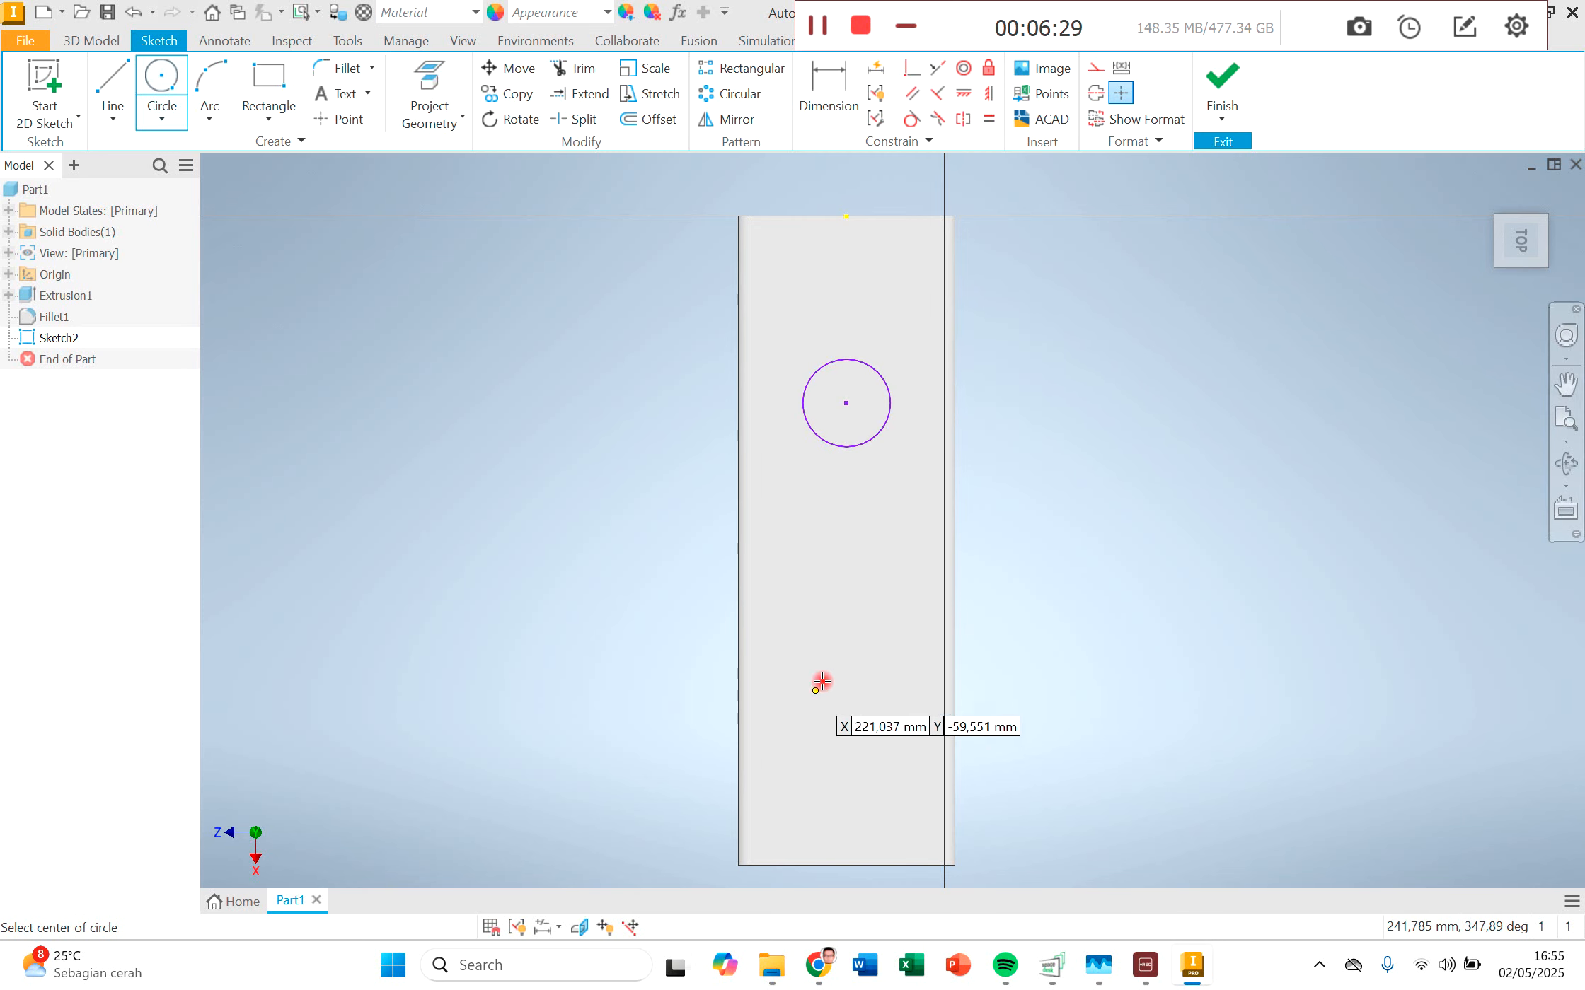
pyautogui.click(846, 658)
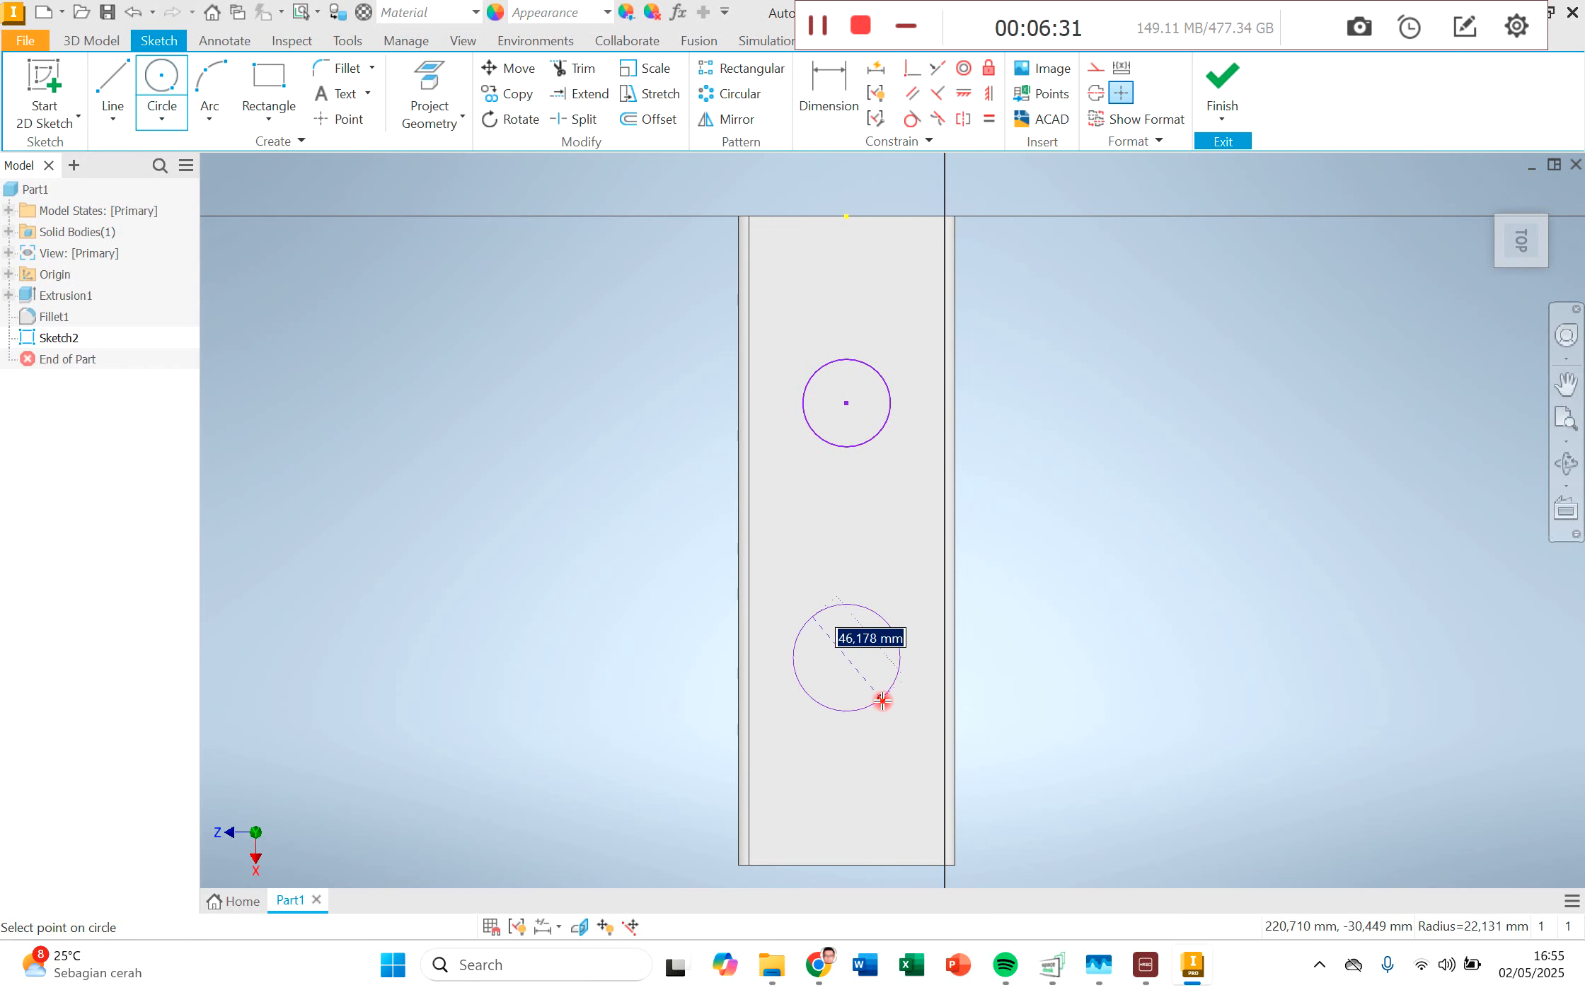
pyautogui.click(884, 696)
pyautogui.press('Escape')
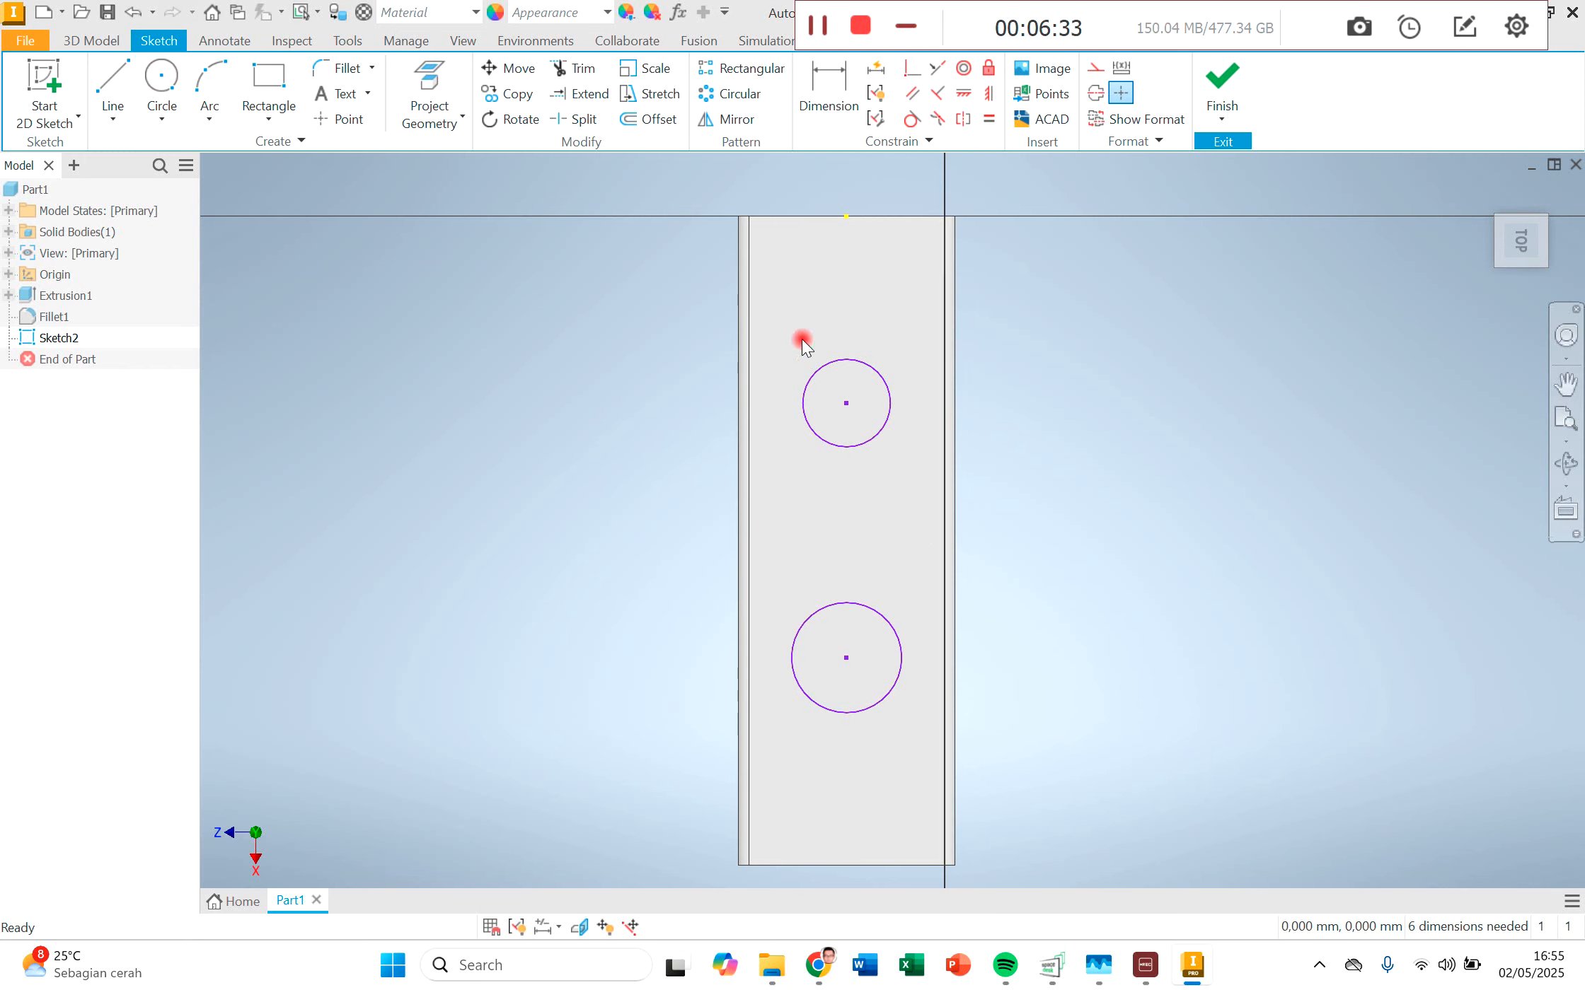
# Step: Dimension the diameters of both circles and set each to 50 mm
pyautogui.click(820, 116)
pyautogui.click(878, 372)
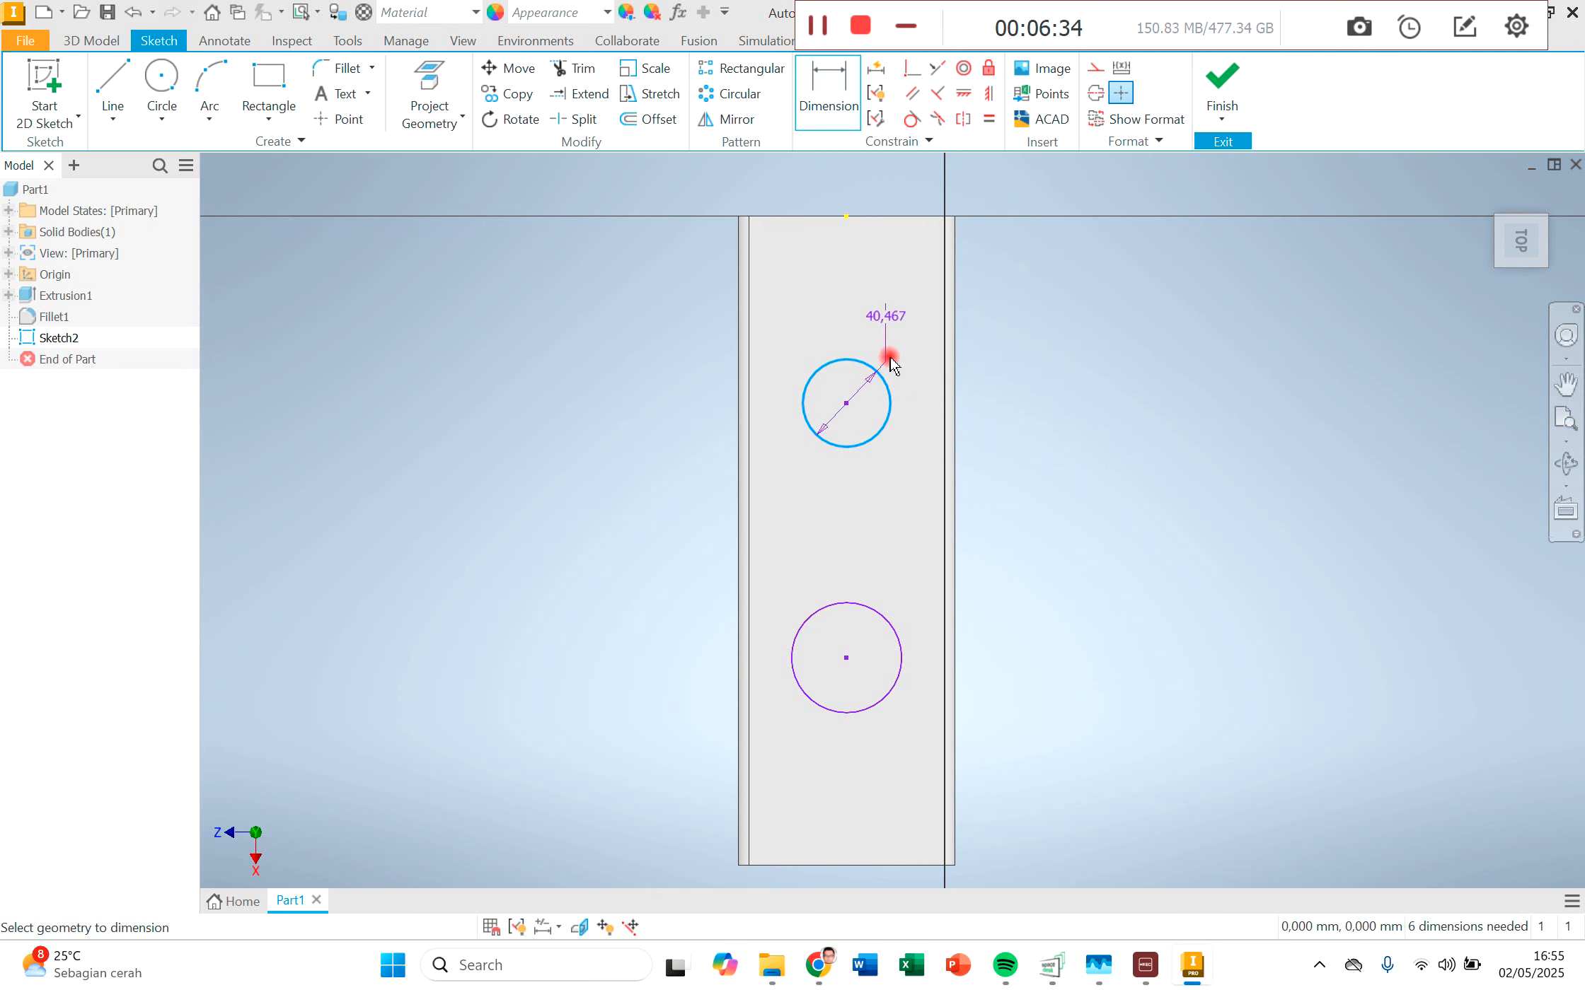
pyautogui.click(903, 353)
pyautogui.write('50')
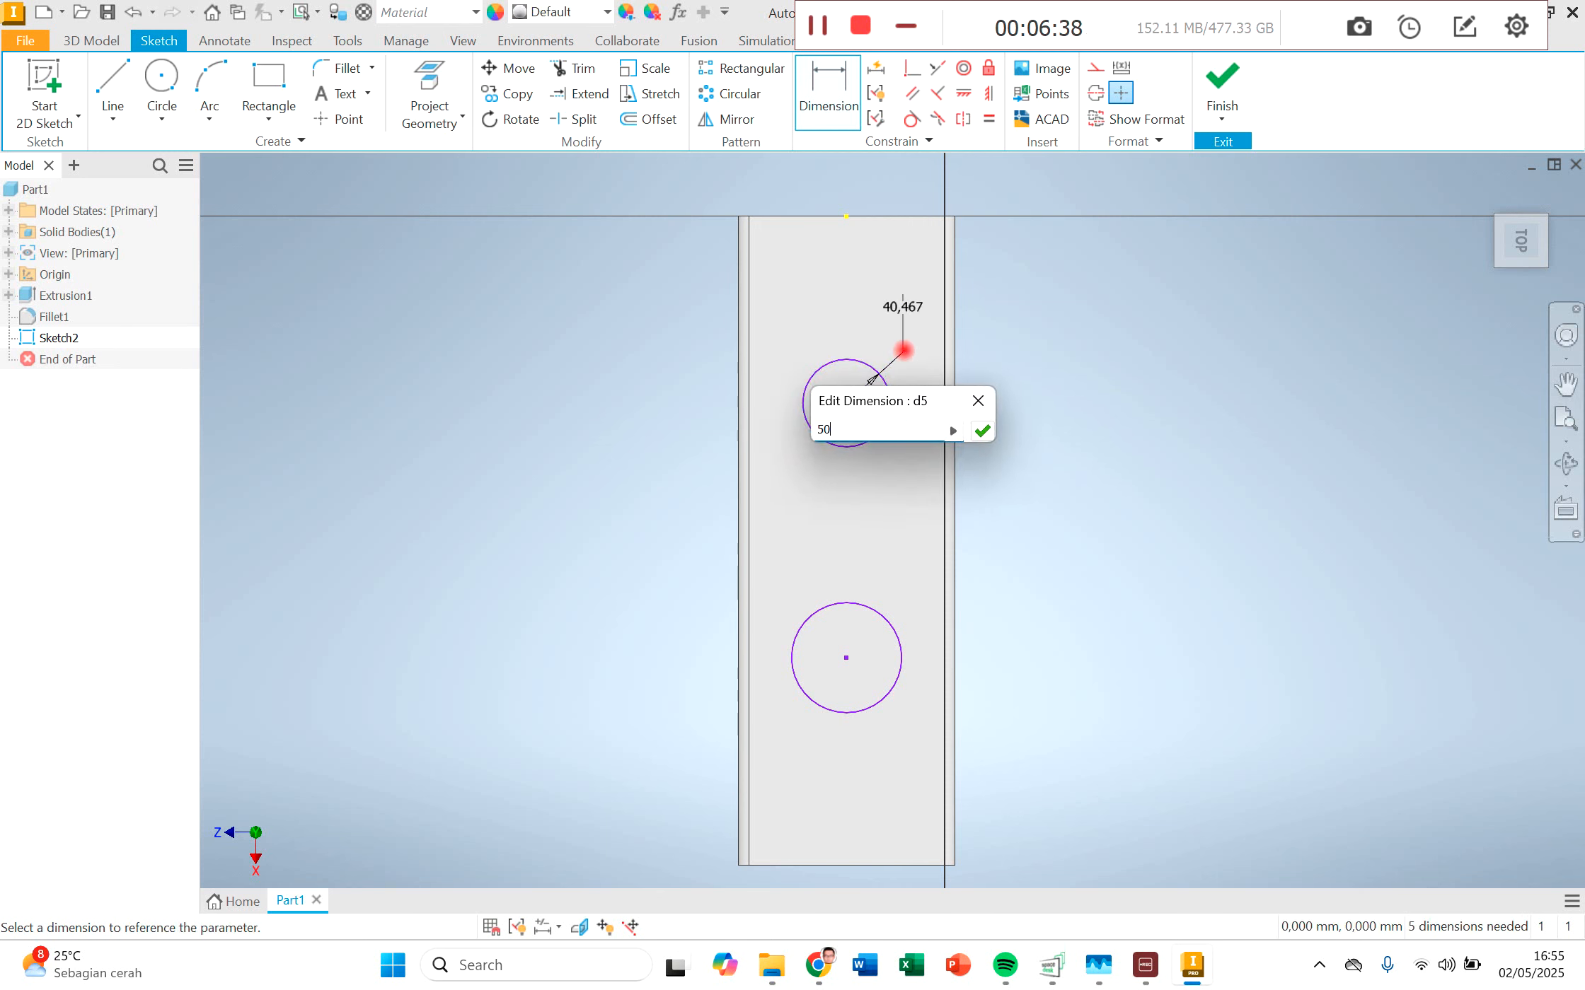
pyautogui.press('Return')
pyautogui.click(878, 660)
pyautogui.click(913, 648)
pyautogui.write('50')
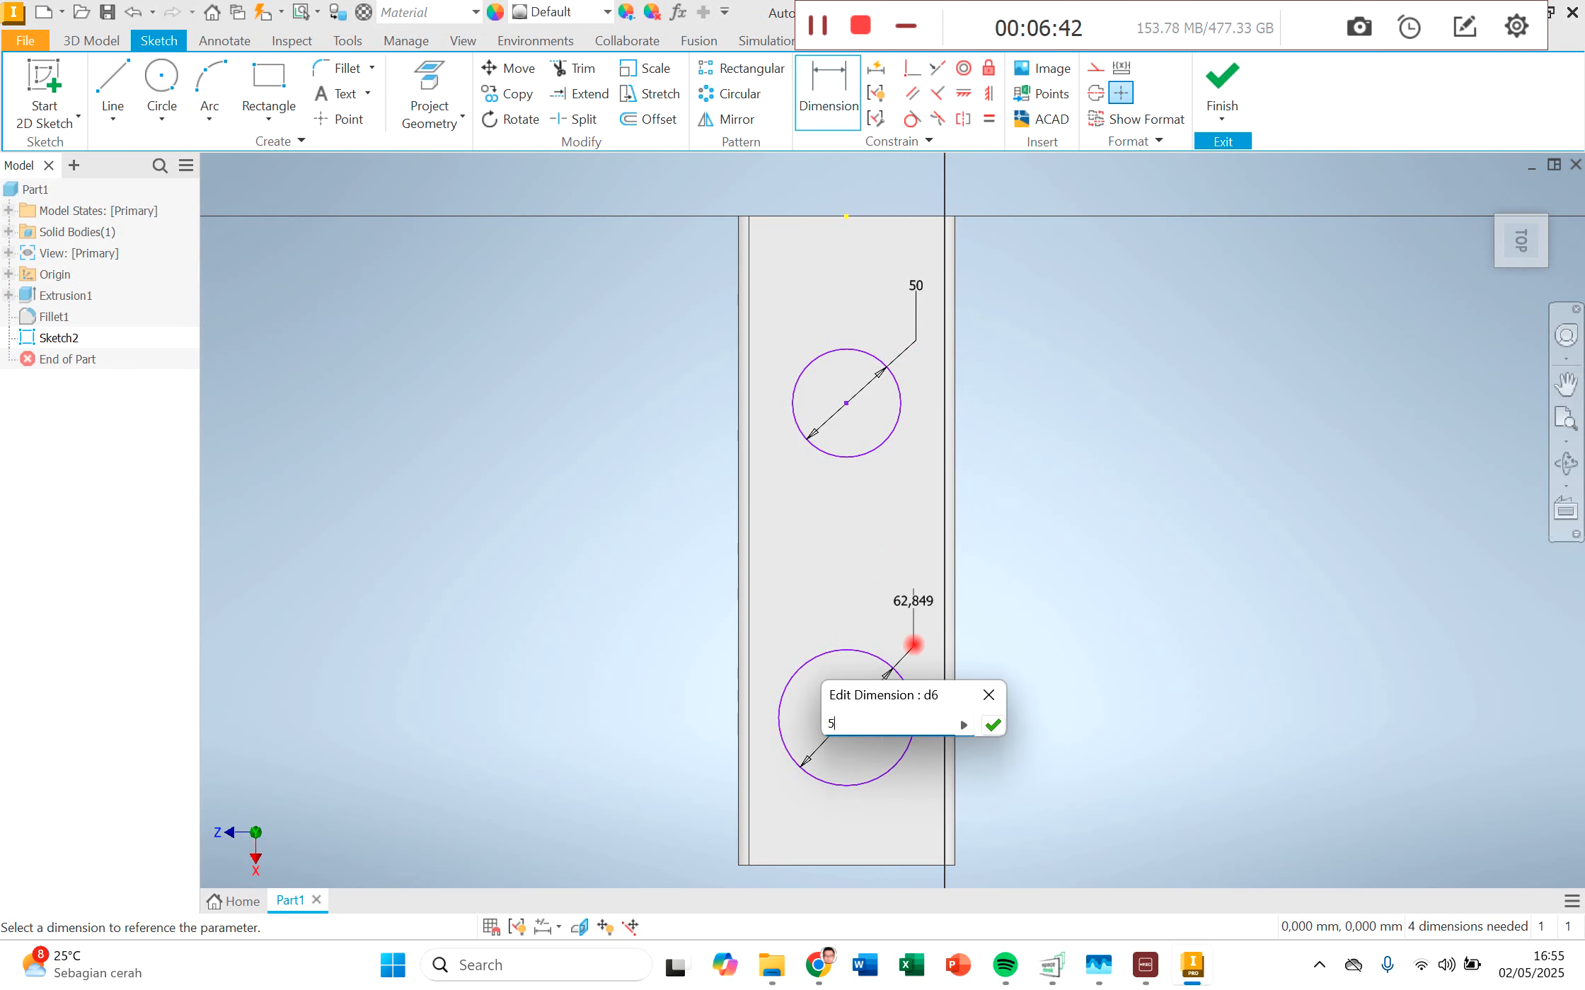
pyautogui.press('Return')
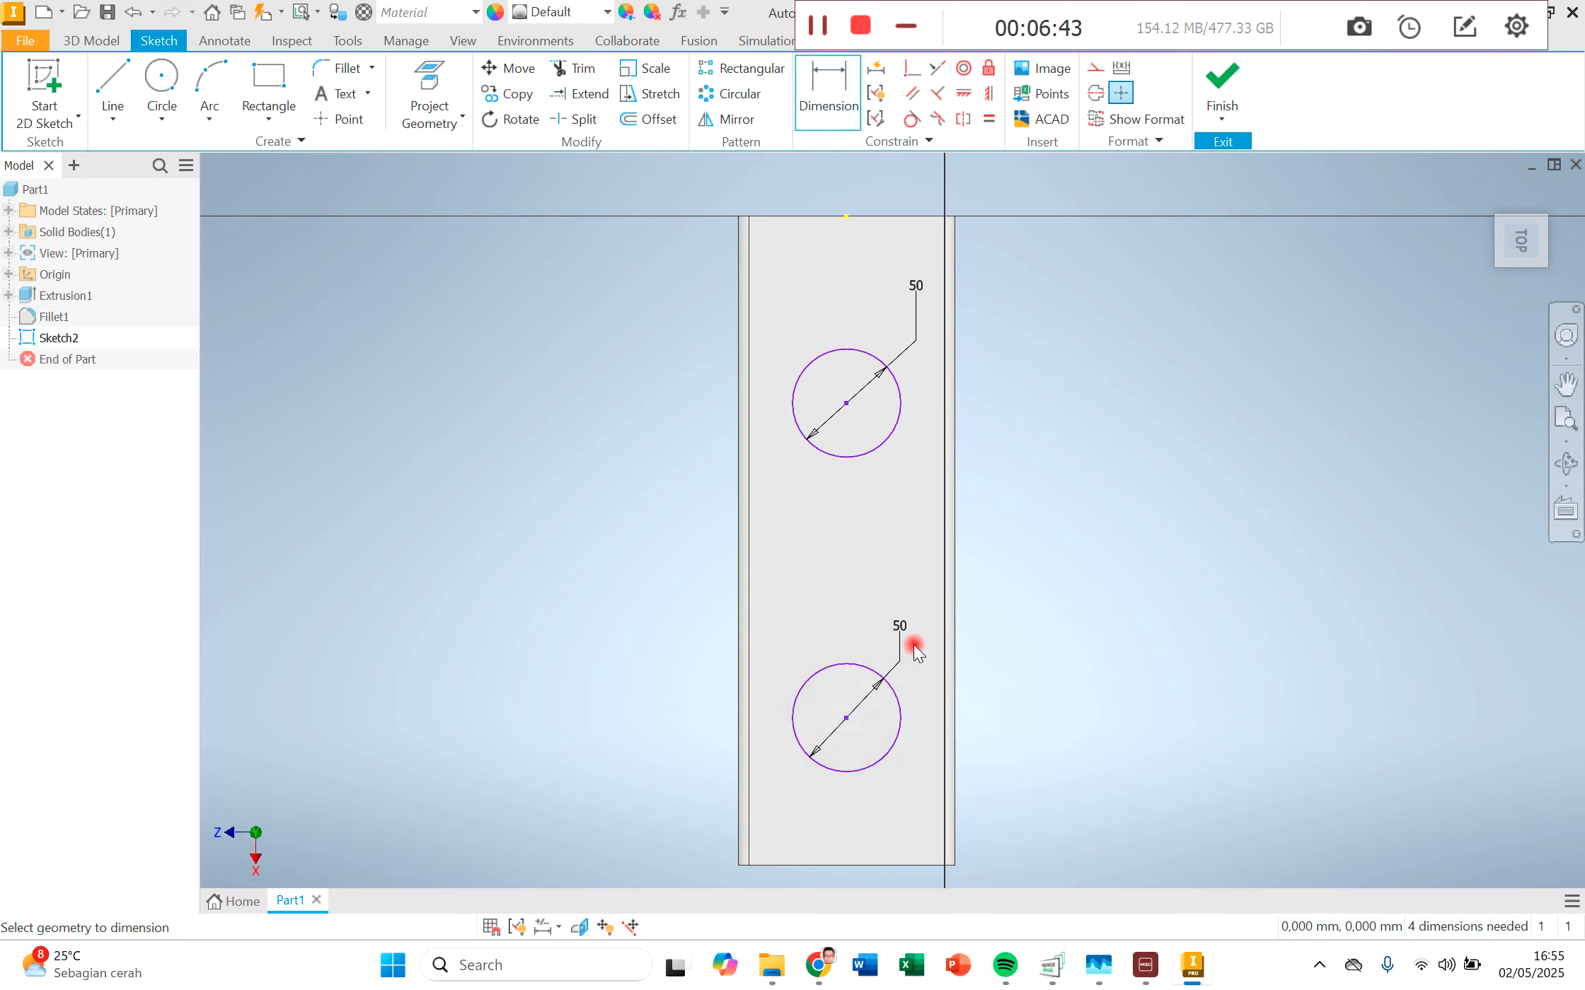
# Step: Dimension the first circle's centre from the nearest short edge of the top face and set the distance to 80 mm
pyautogui.click(846, 218)
pyautogui.click(847, 403)
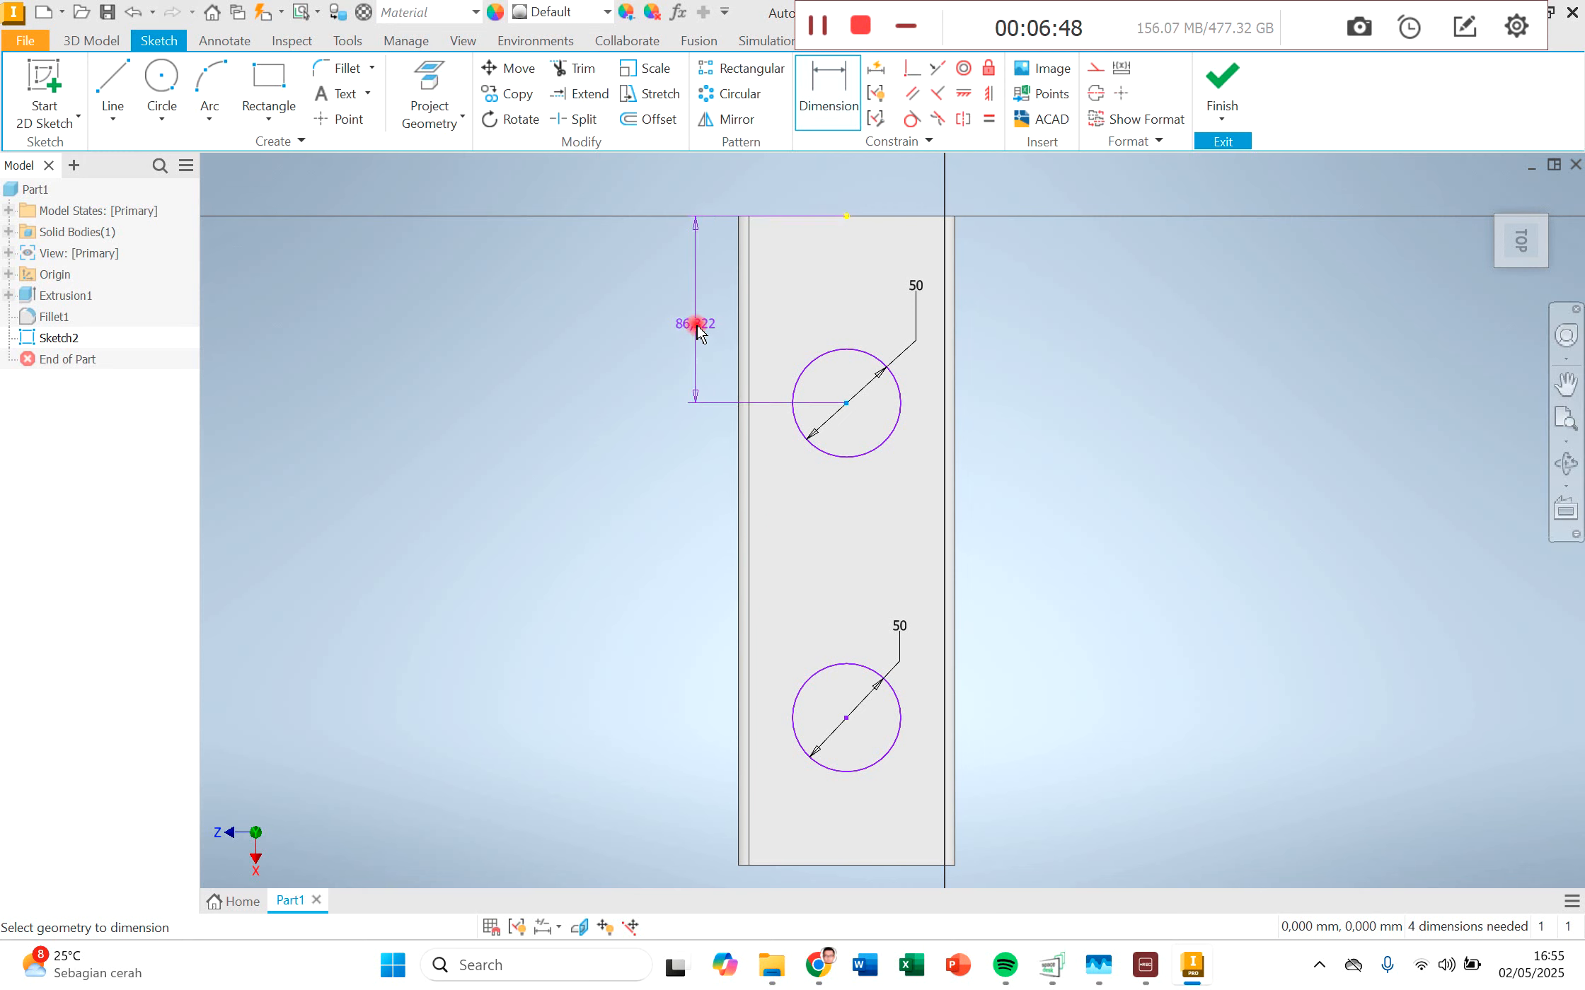
pyautogui.click(697, 330)
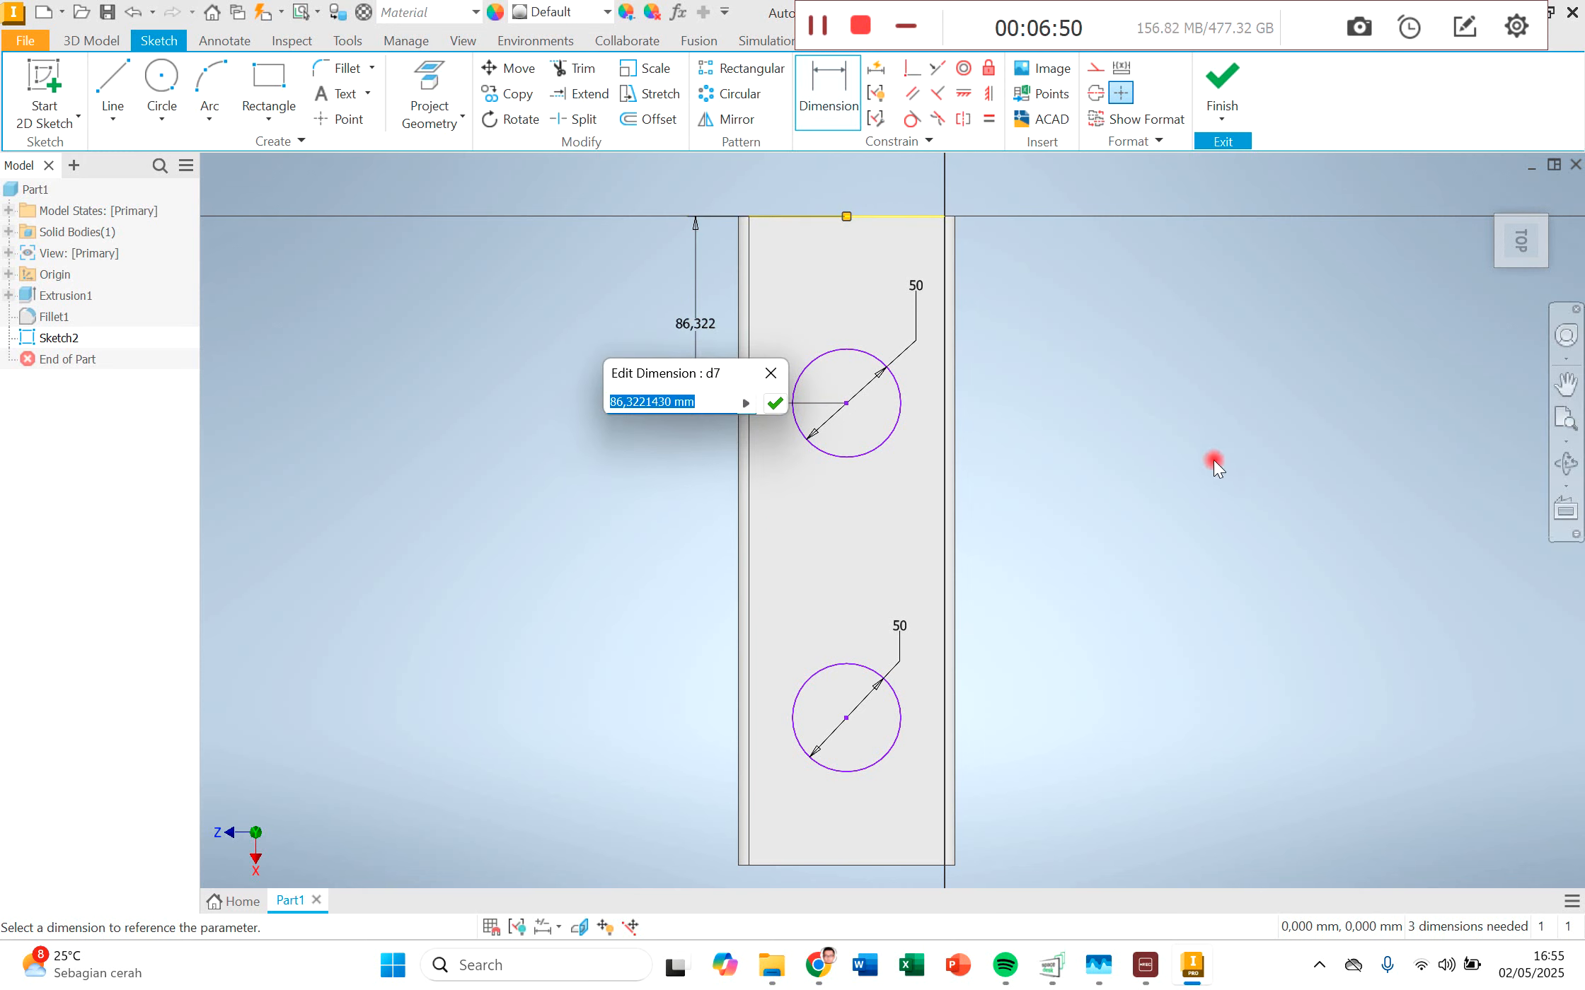
pyautogui.write('80')
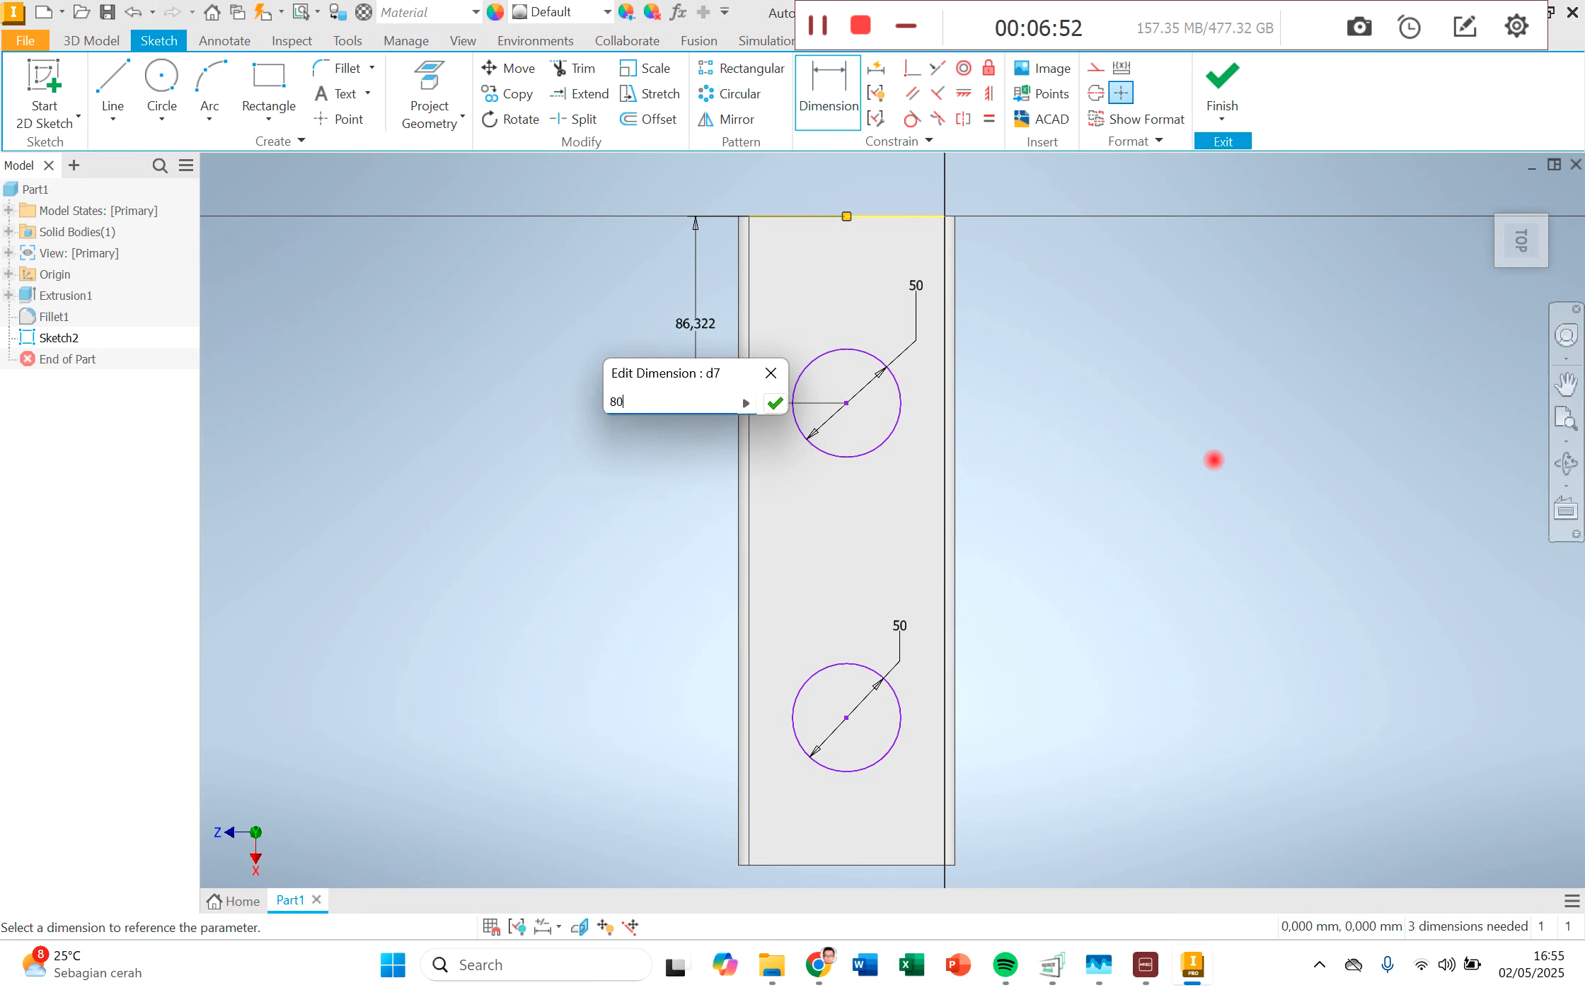
pyautogui.press('Return')
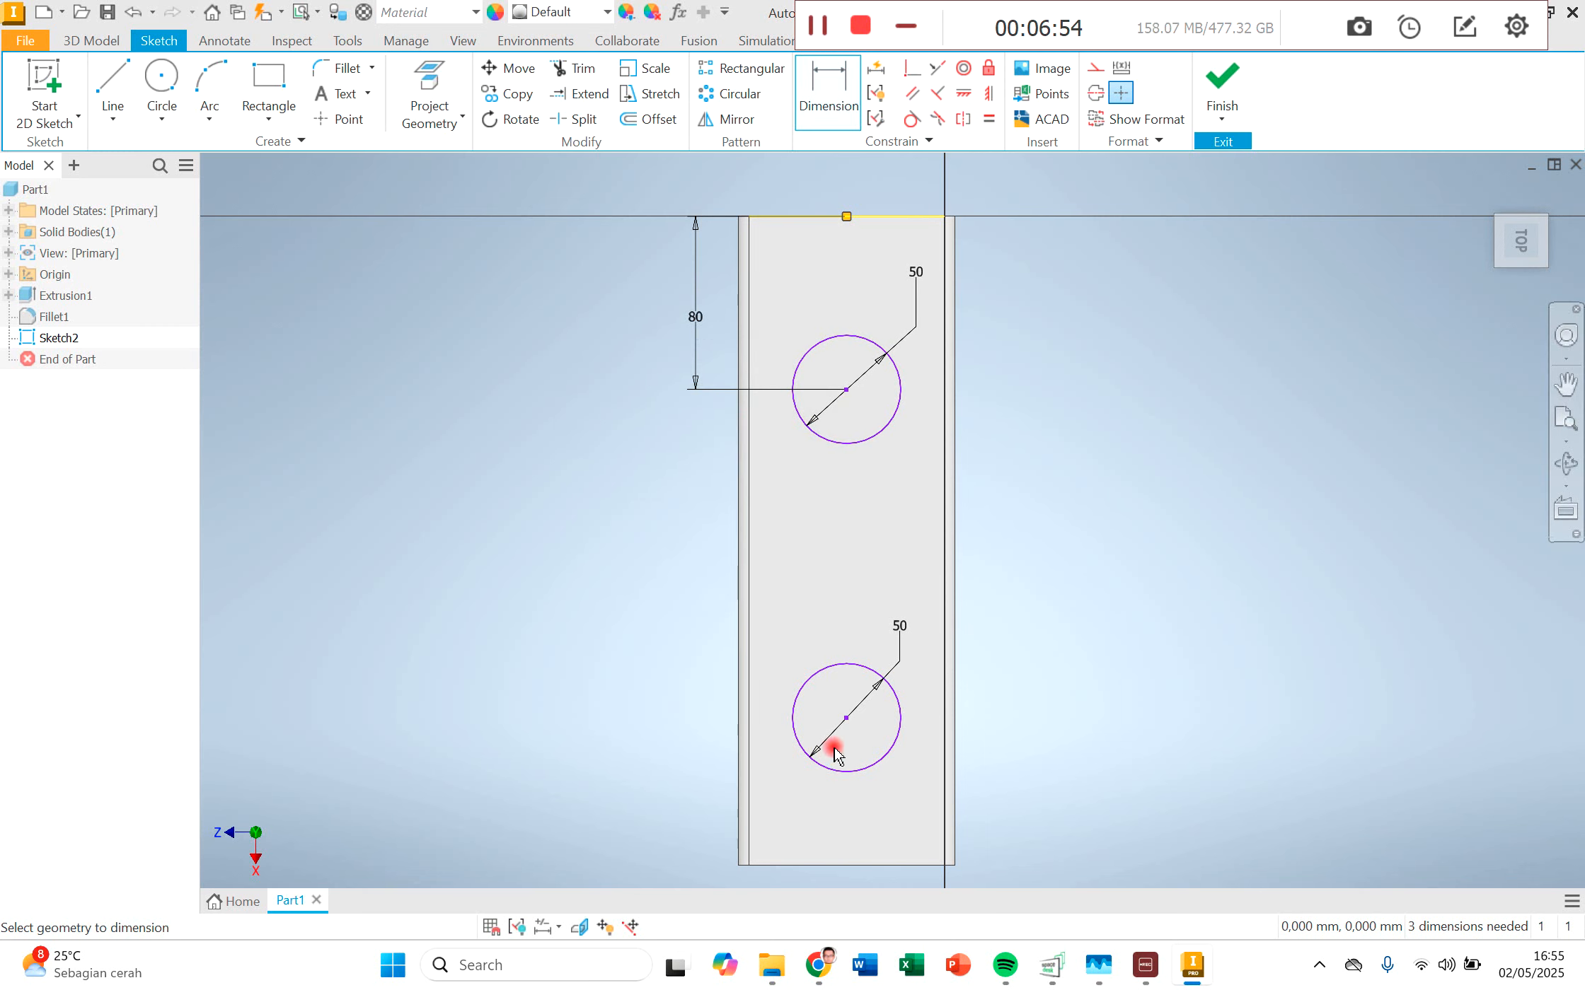
# Step: Dimension the second circle's centre from the opposite short edge of the top face and set the distance to 80 mm
pyautogui.click(866, 866)
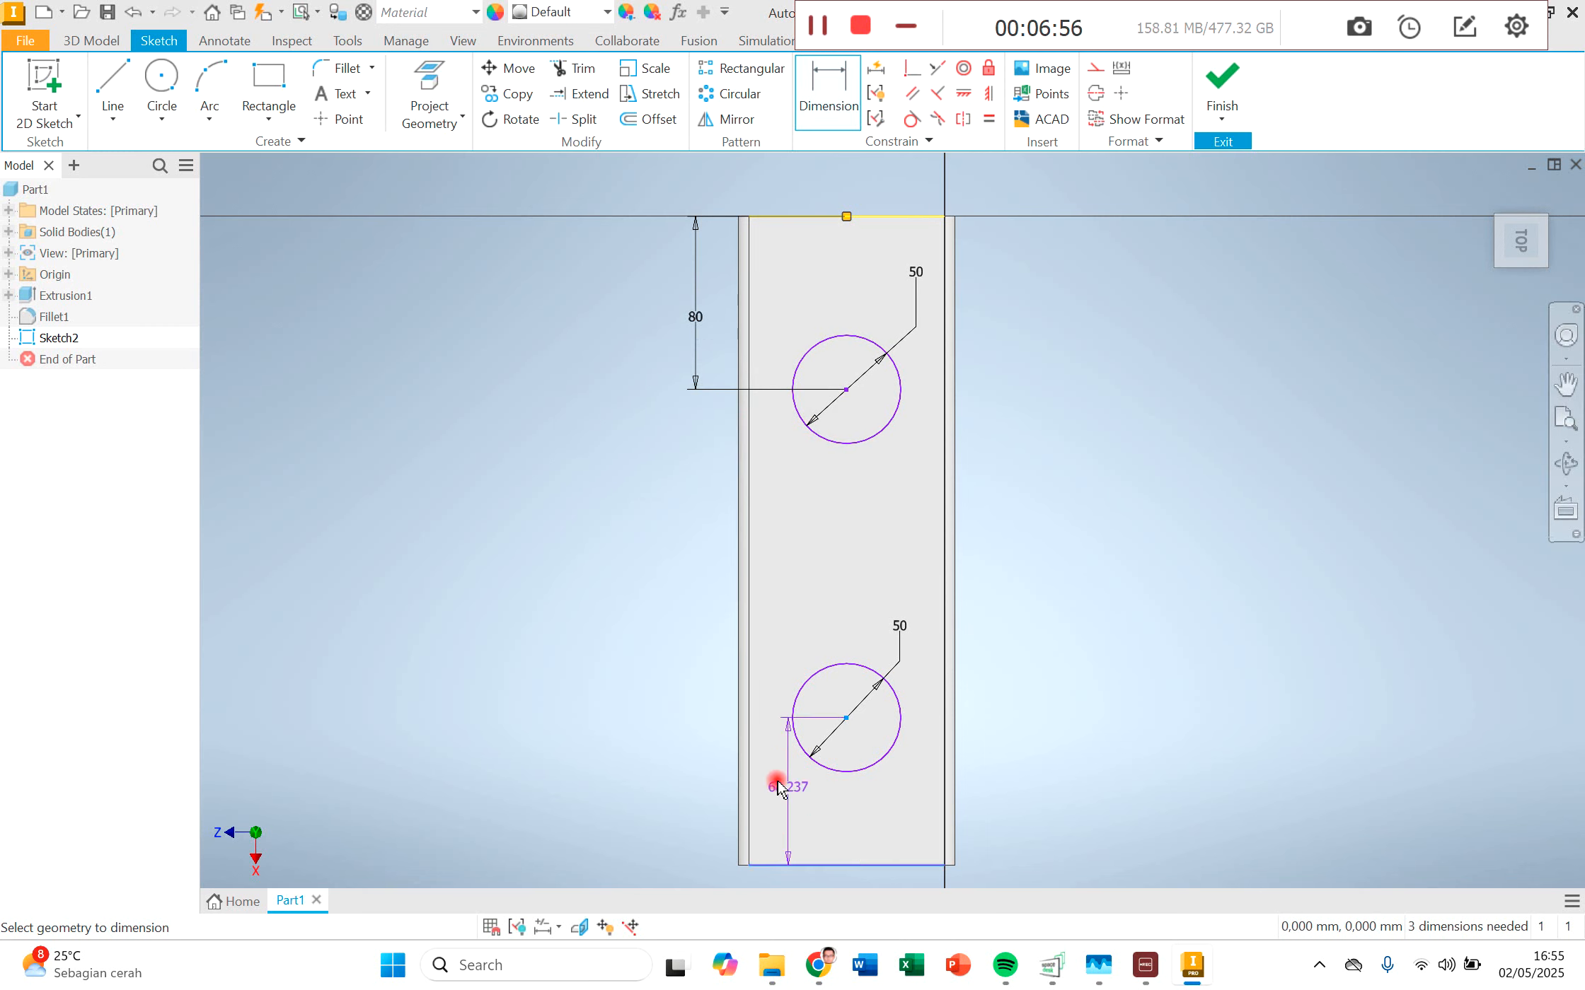
pyautogui.click(694, 772)
pyautogui.write('80')
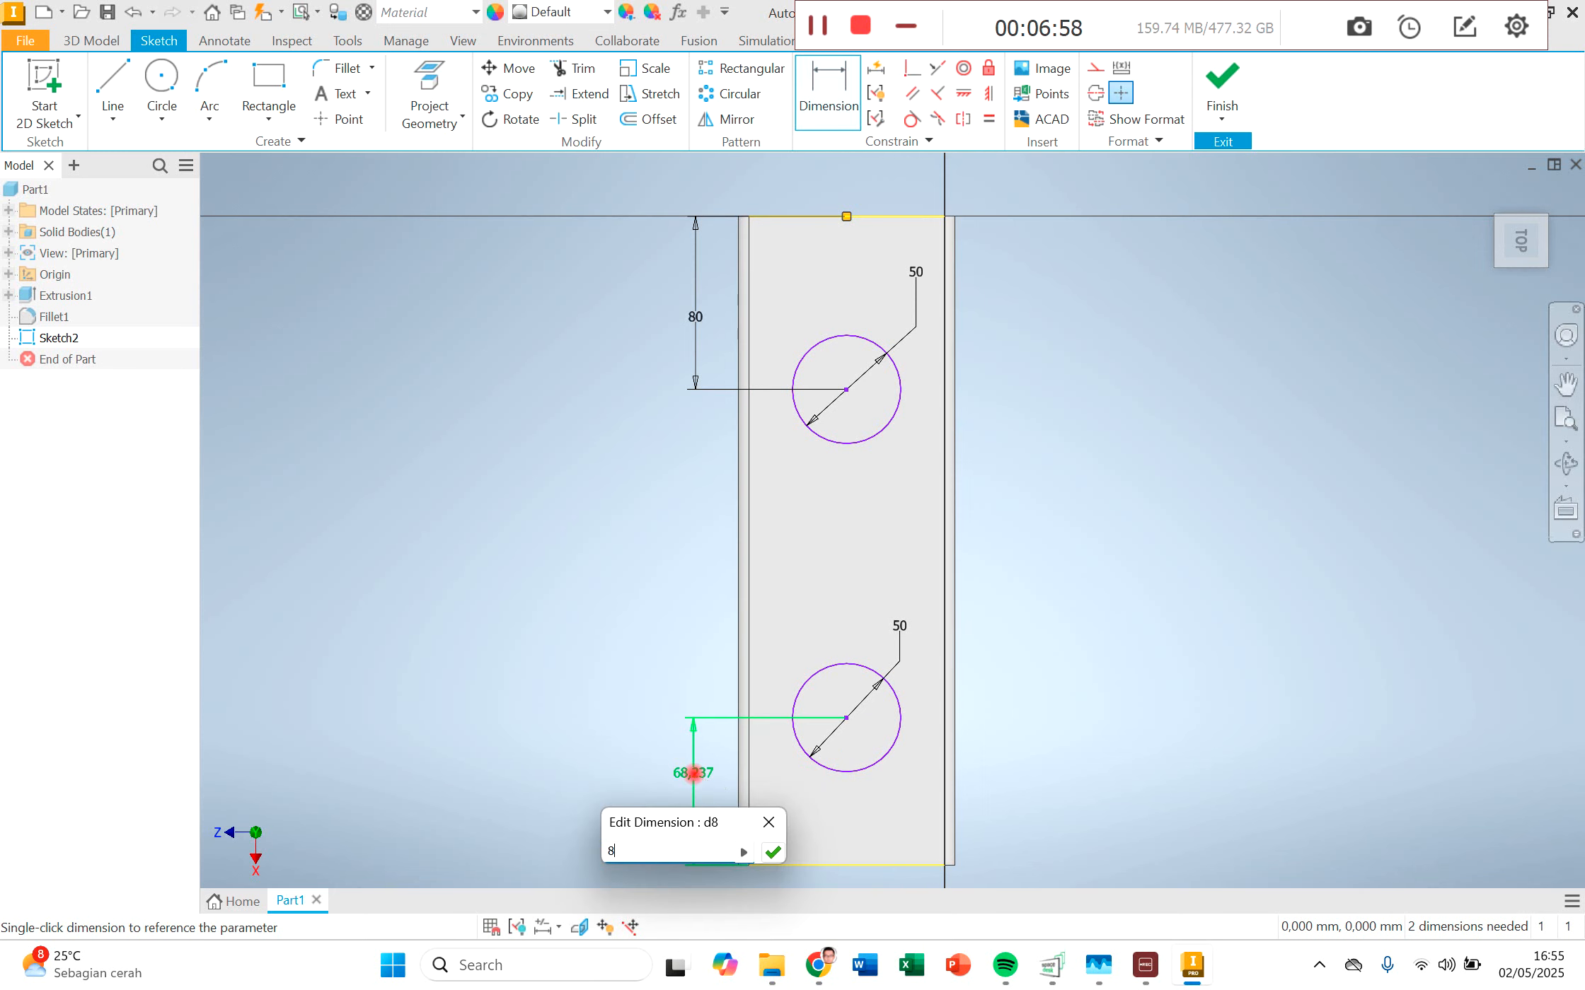
pyautogui.press('Return')
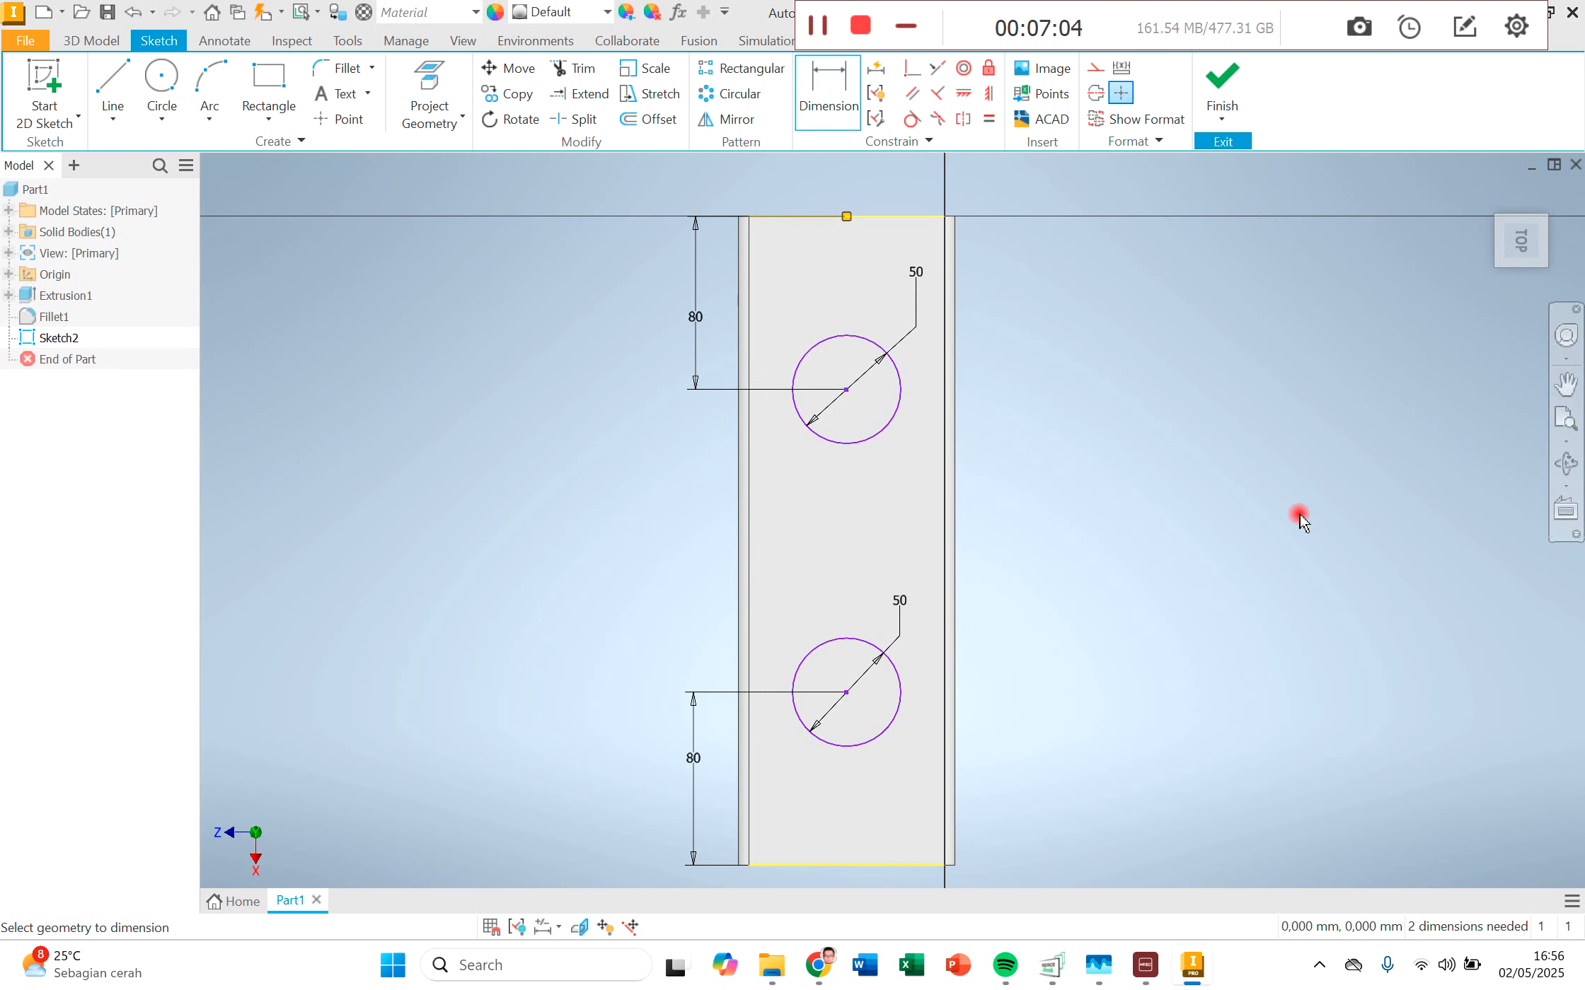
# Step: Extrude both 50 mm circles 200 mm upward from the block's top face, joined to the solid
pyautogui.click(91, 40)
pyautogui.click(115, 77)
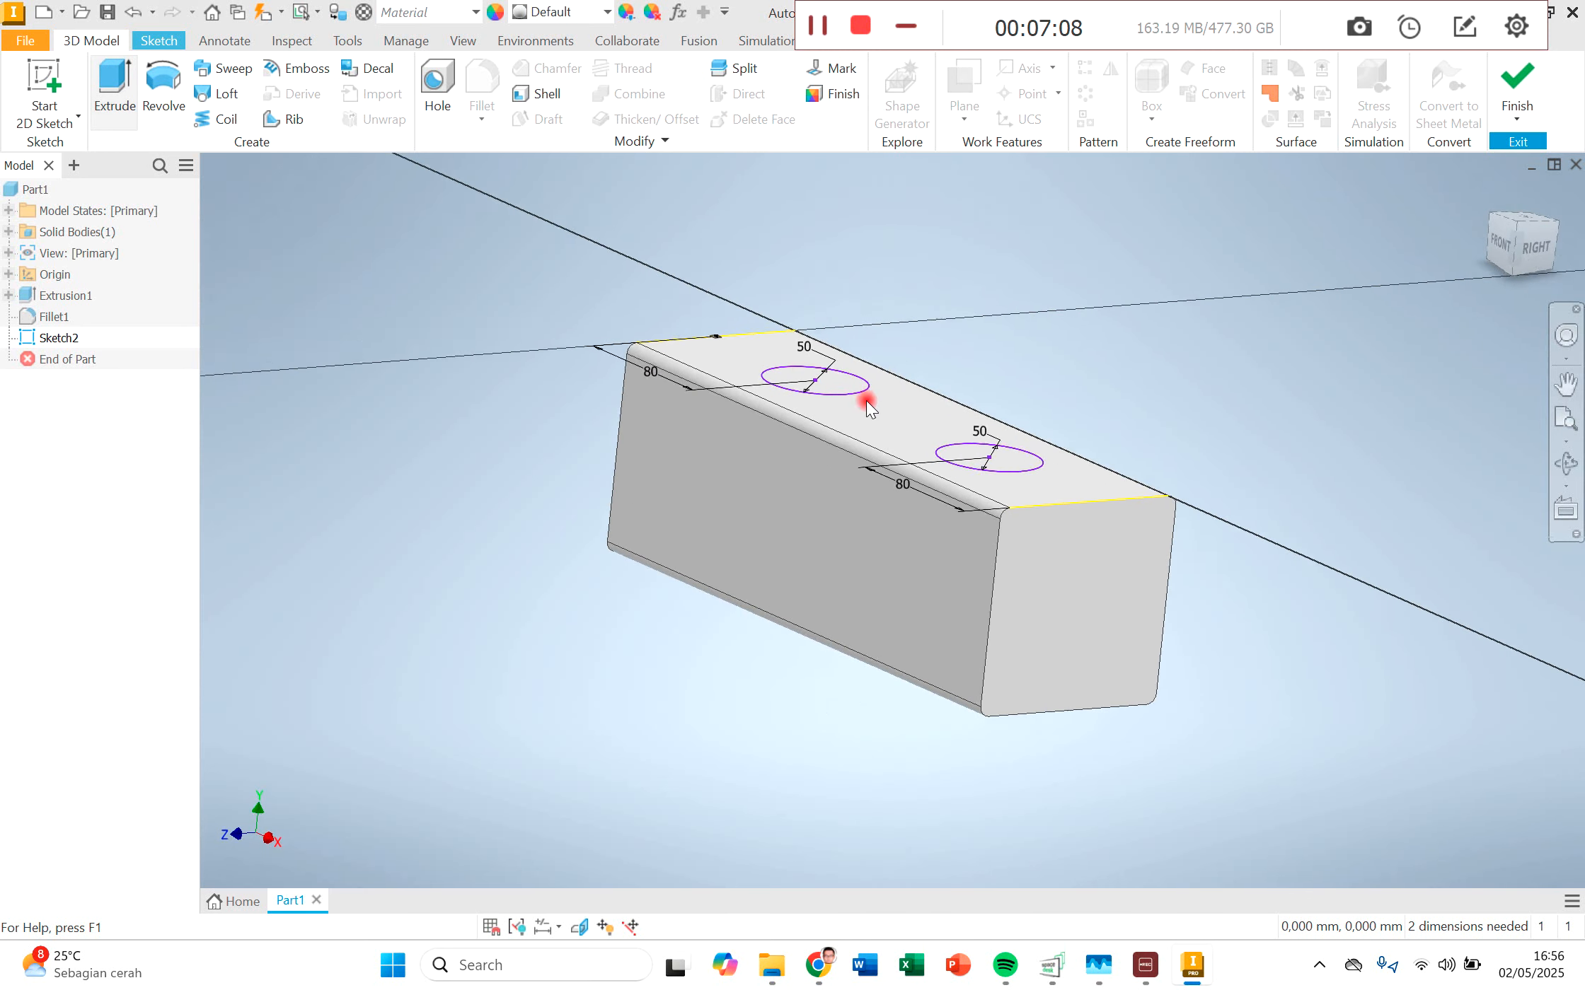
pyautogui.click(834, 390)
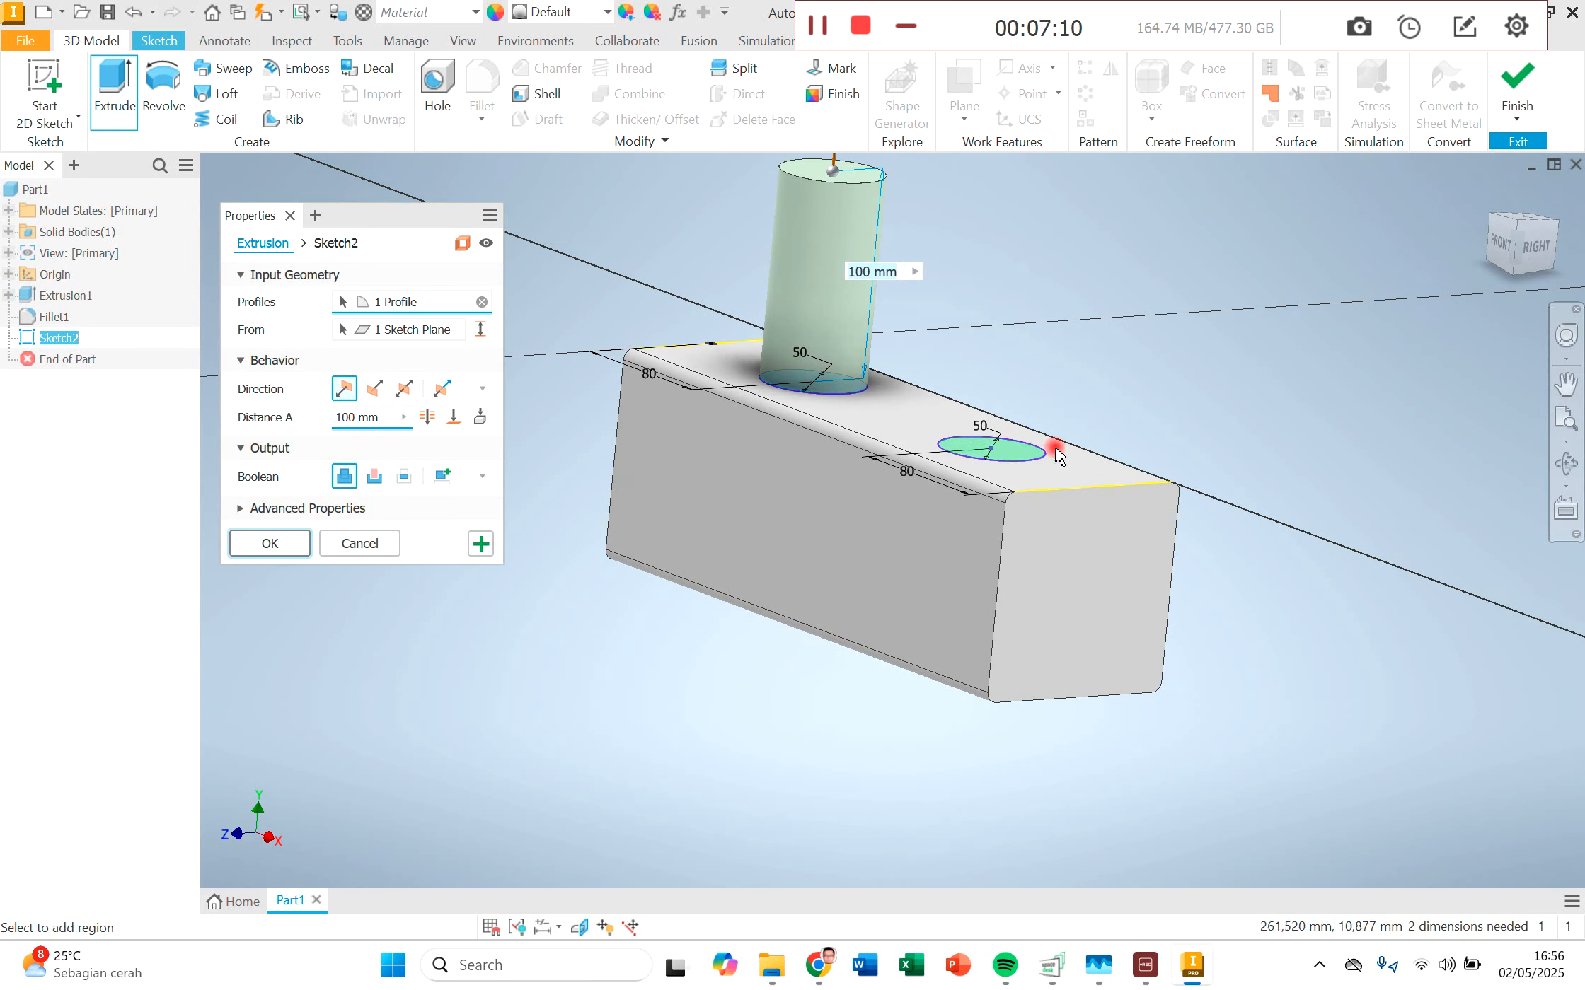
pyautogui.click(1019, 460)
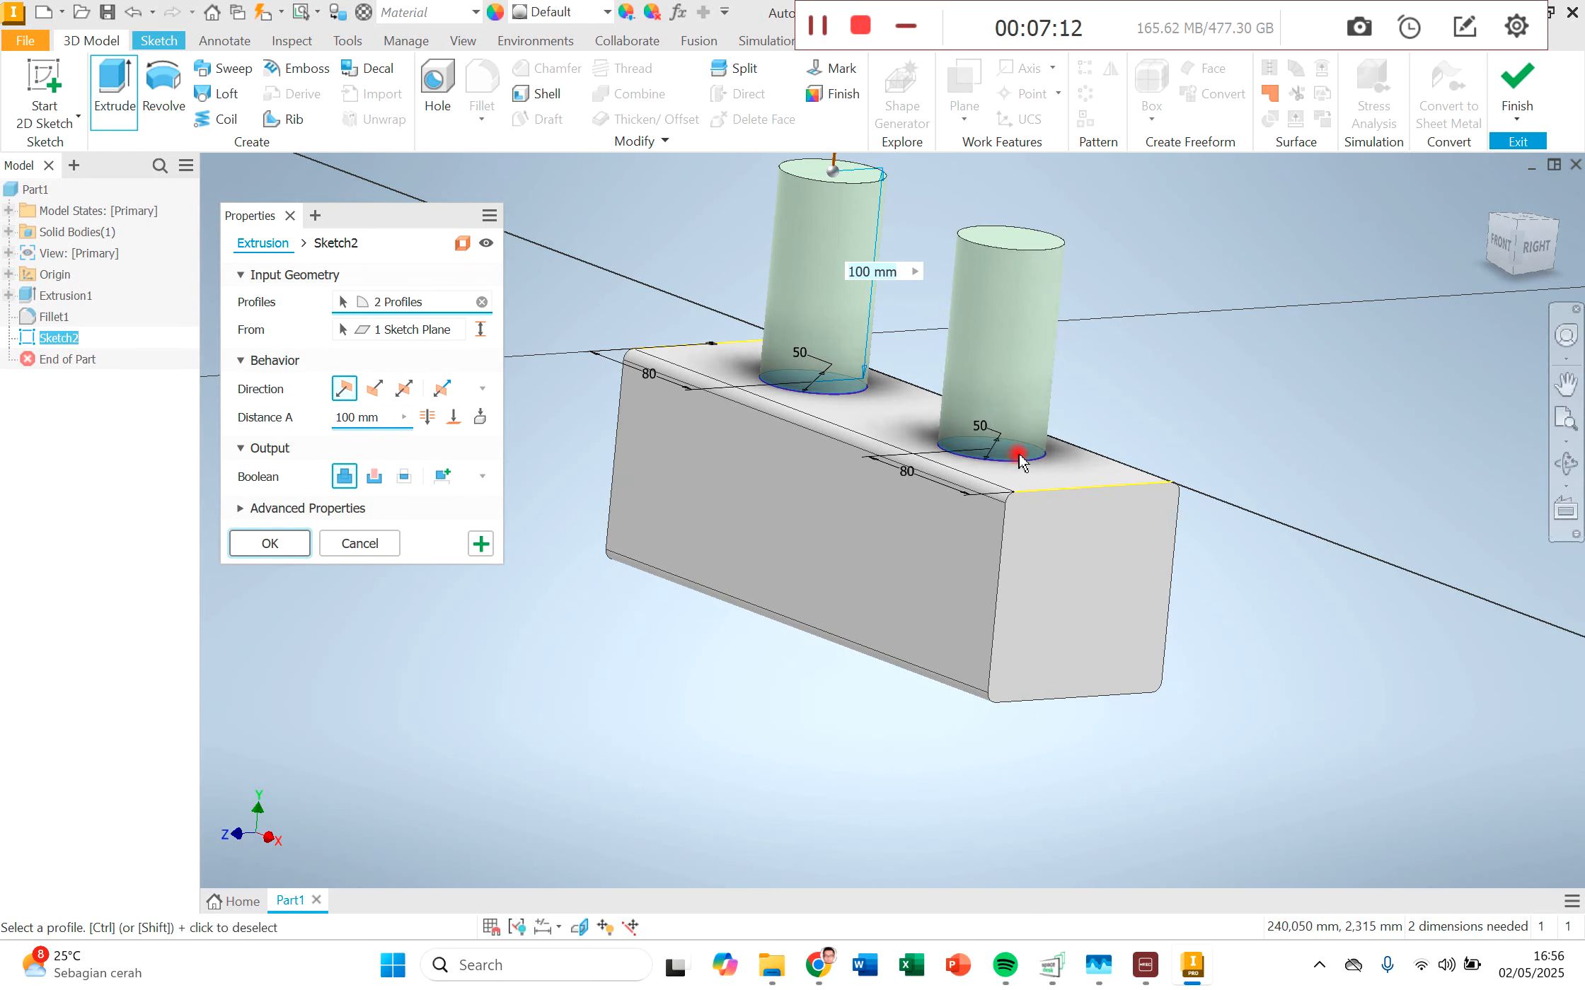
pyautogui.click(382, 416)
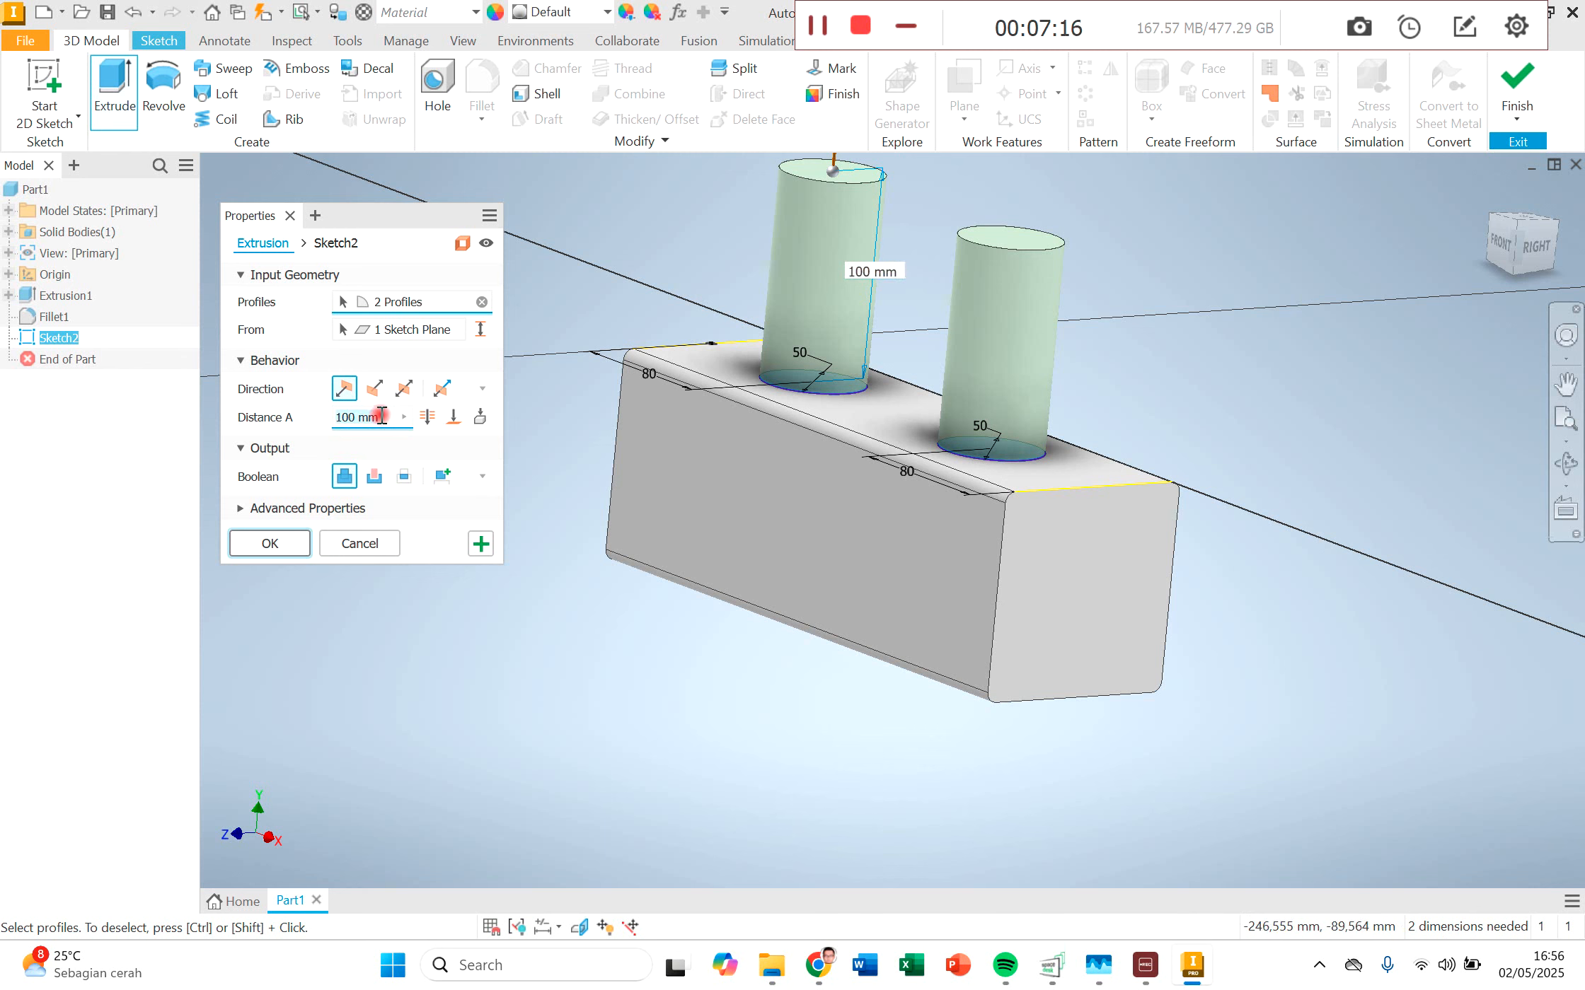
pyautogui.write('200')
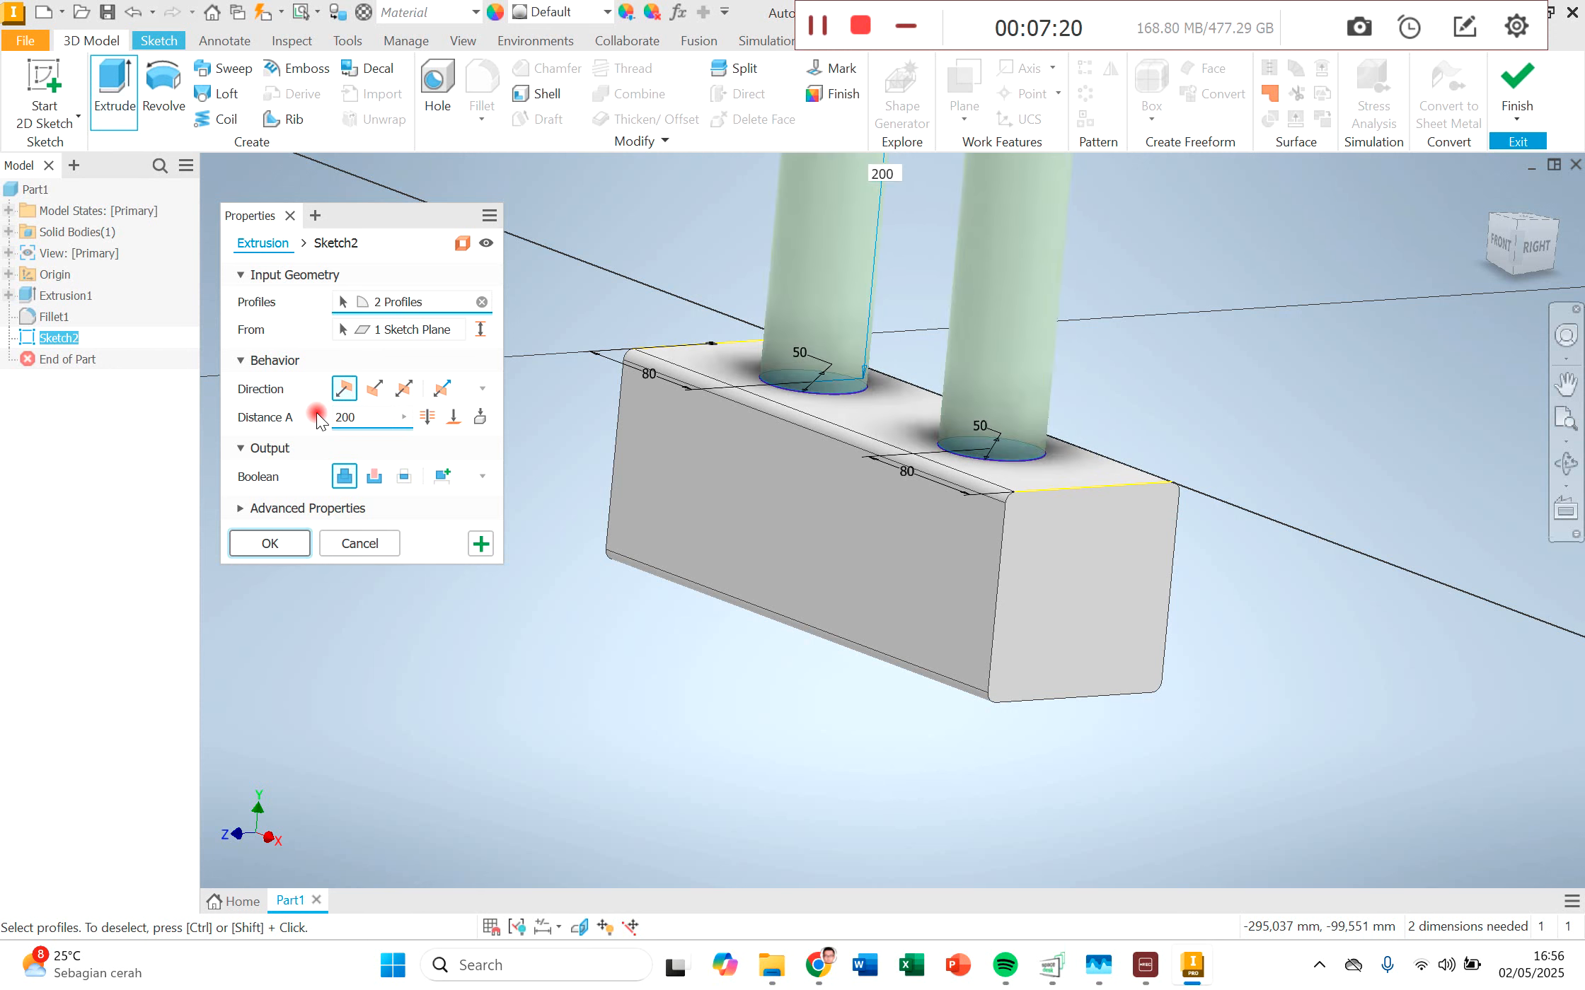
pyautogui.click(268, 554)
pyautogui.scroll(-5, 1077, 372)
pyautogui.scroll(5, 1077, 367)
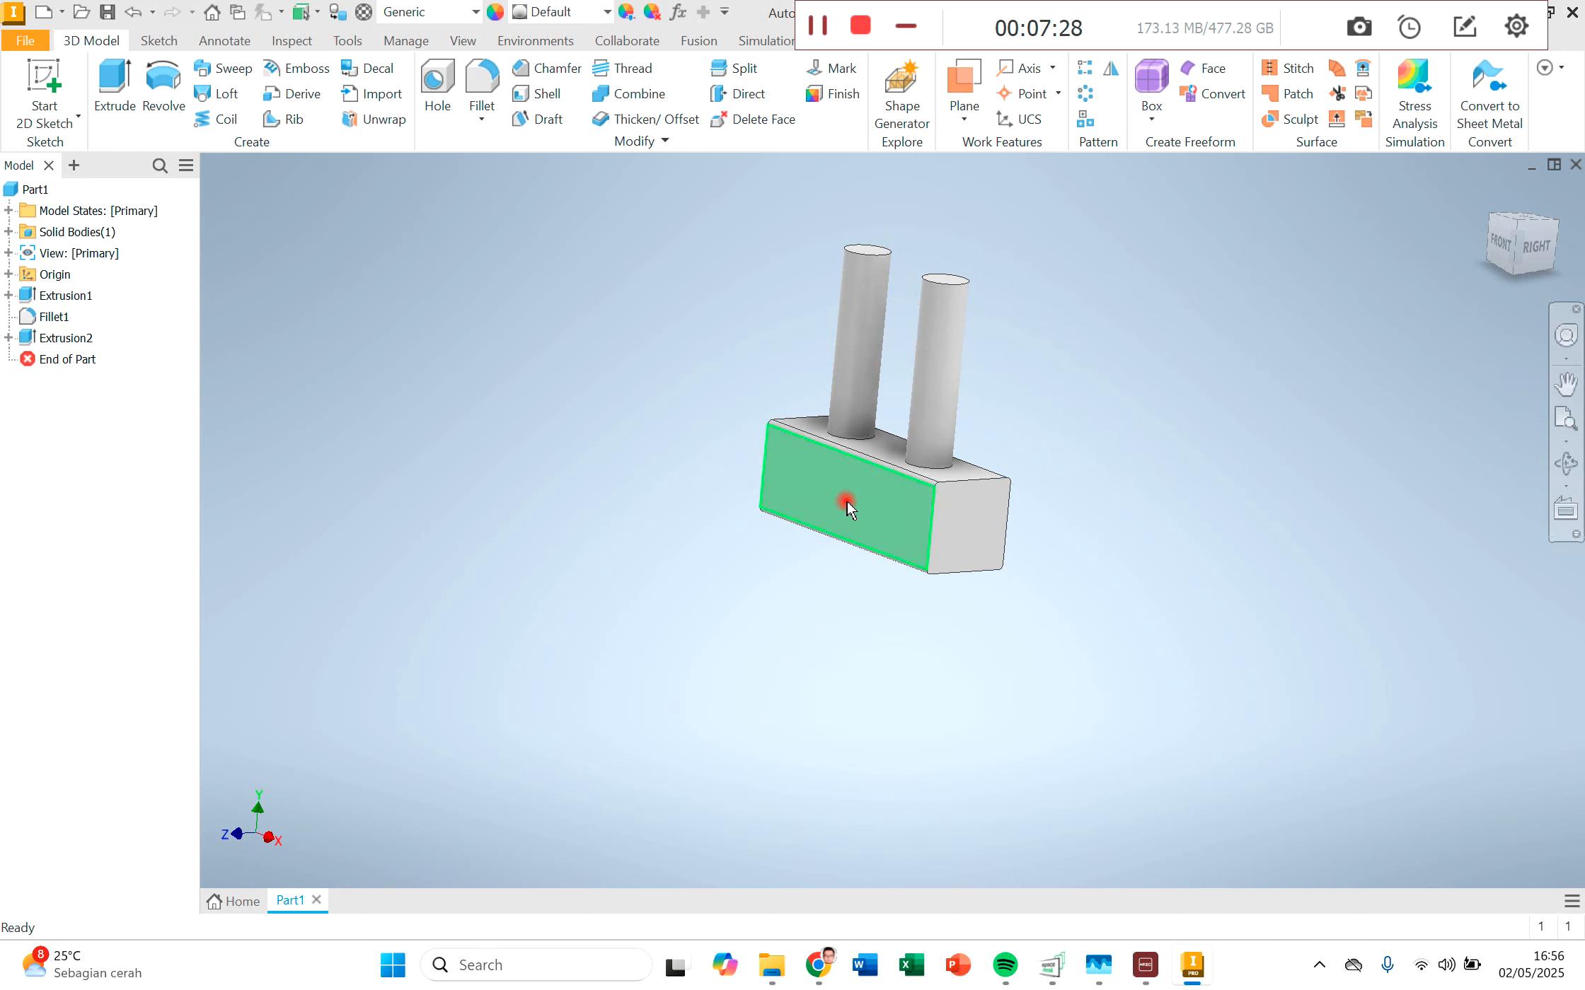
# Step: Start a sketch on the block's bottom face and draw a circle about 36 mm in diameter near its middle, centred across the width
pyautogui.click(1565, 464)
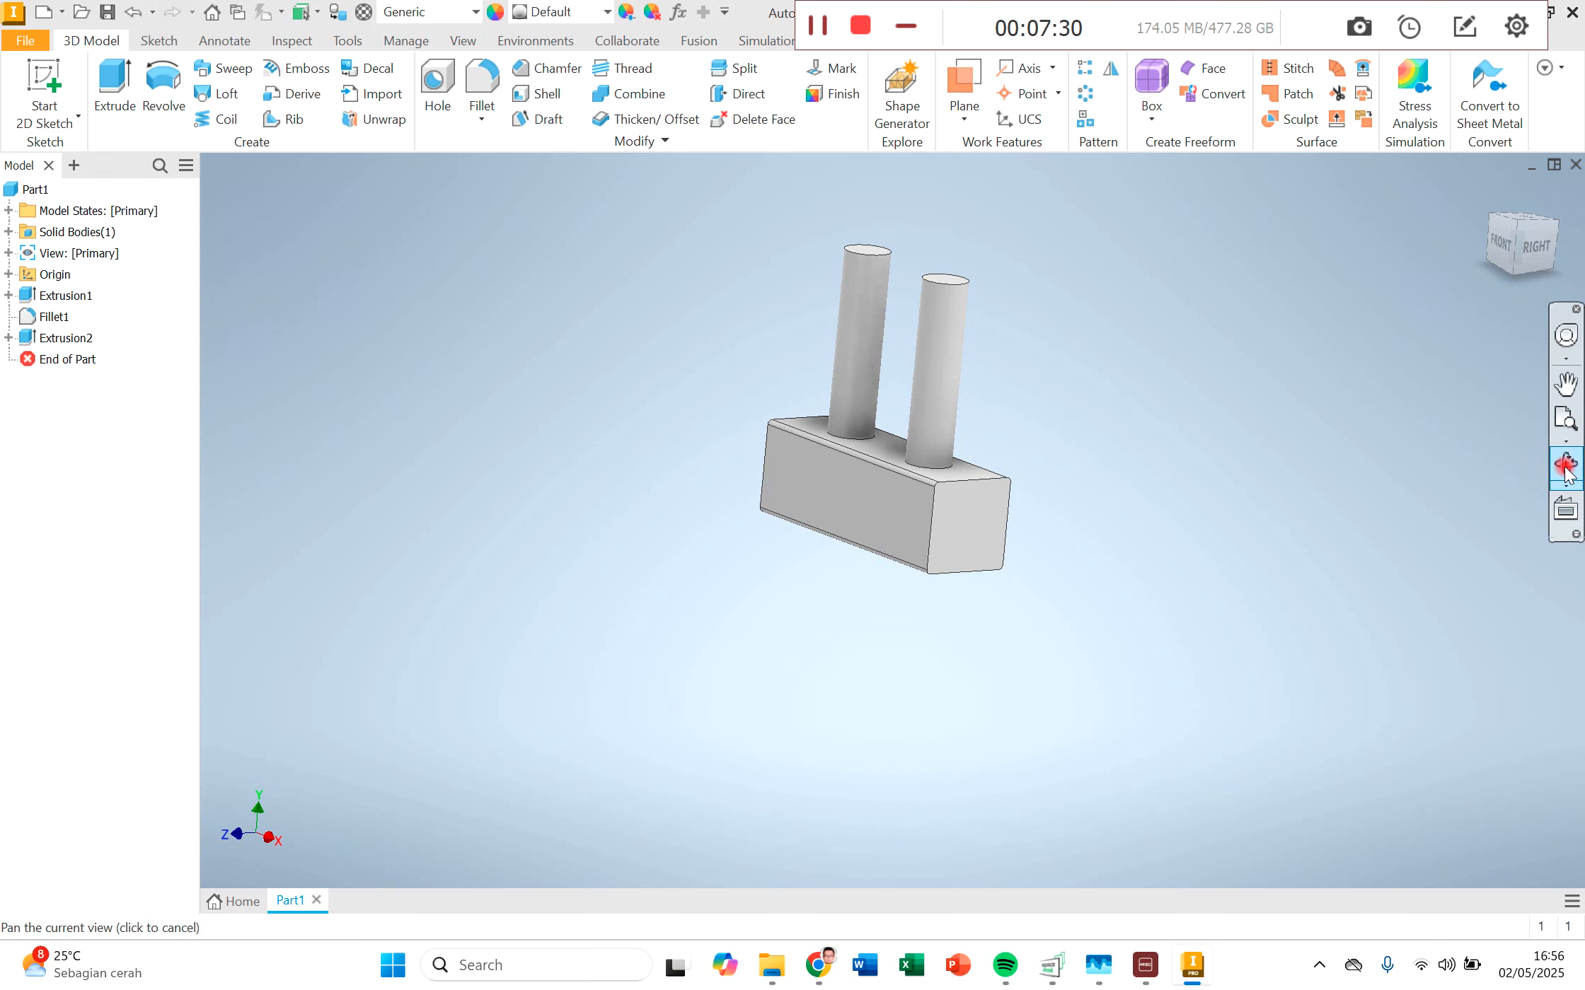
pyautogui.moveTo(972, 477); pyautogui.dragTo(881, 528)
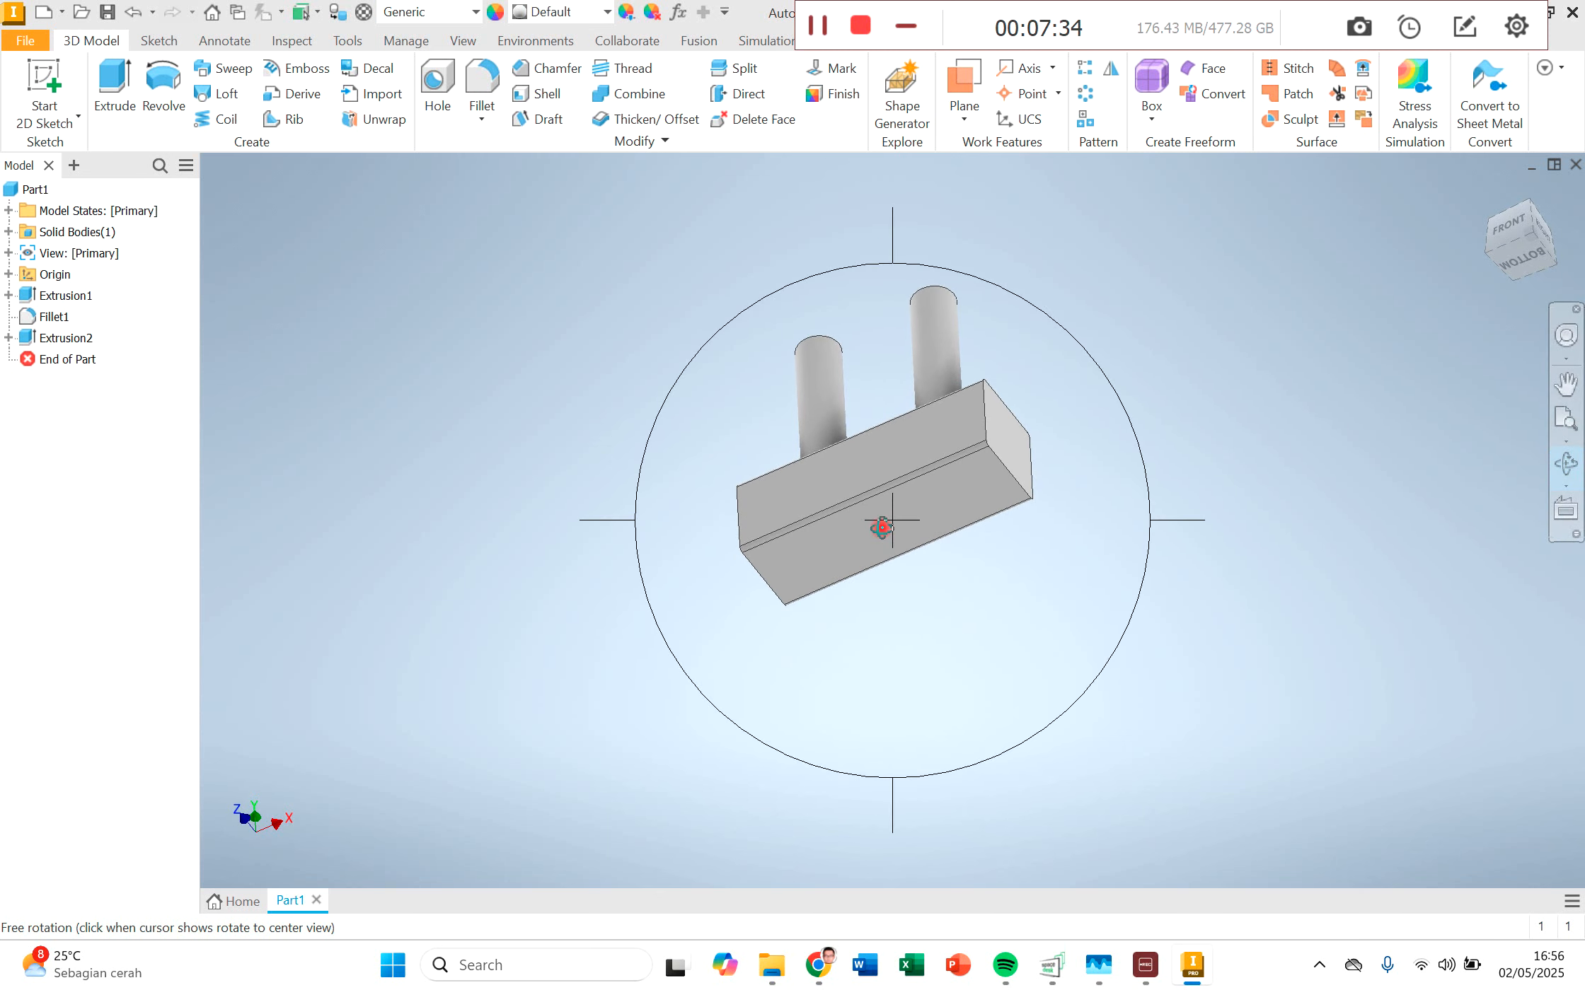
pyautogui.press('Escape')
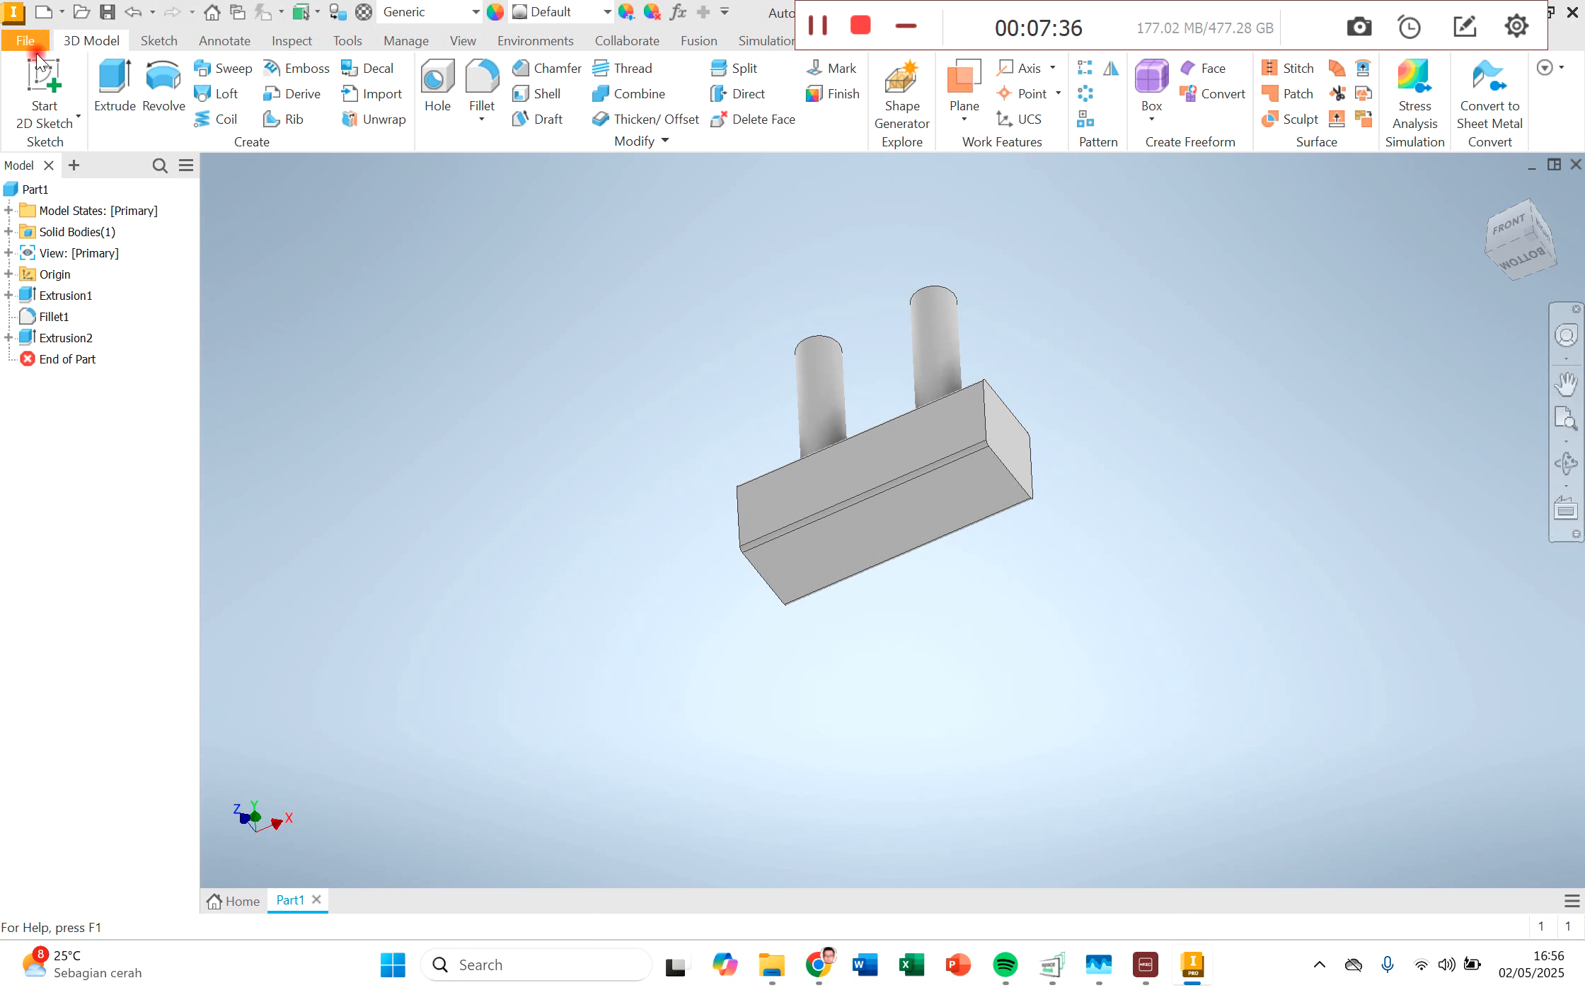
pyautogui.click(50, 85)
pyautogui.click(878, 520)
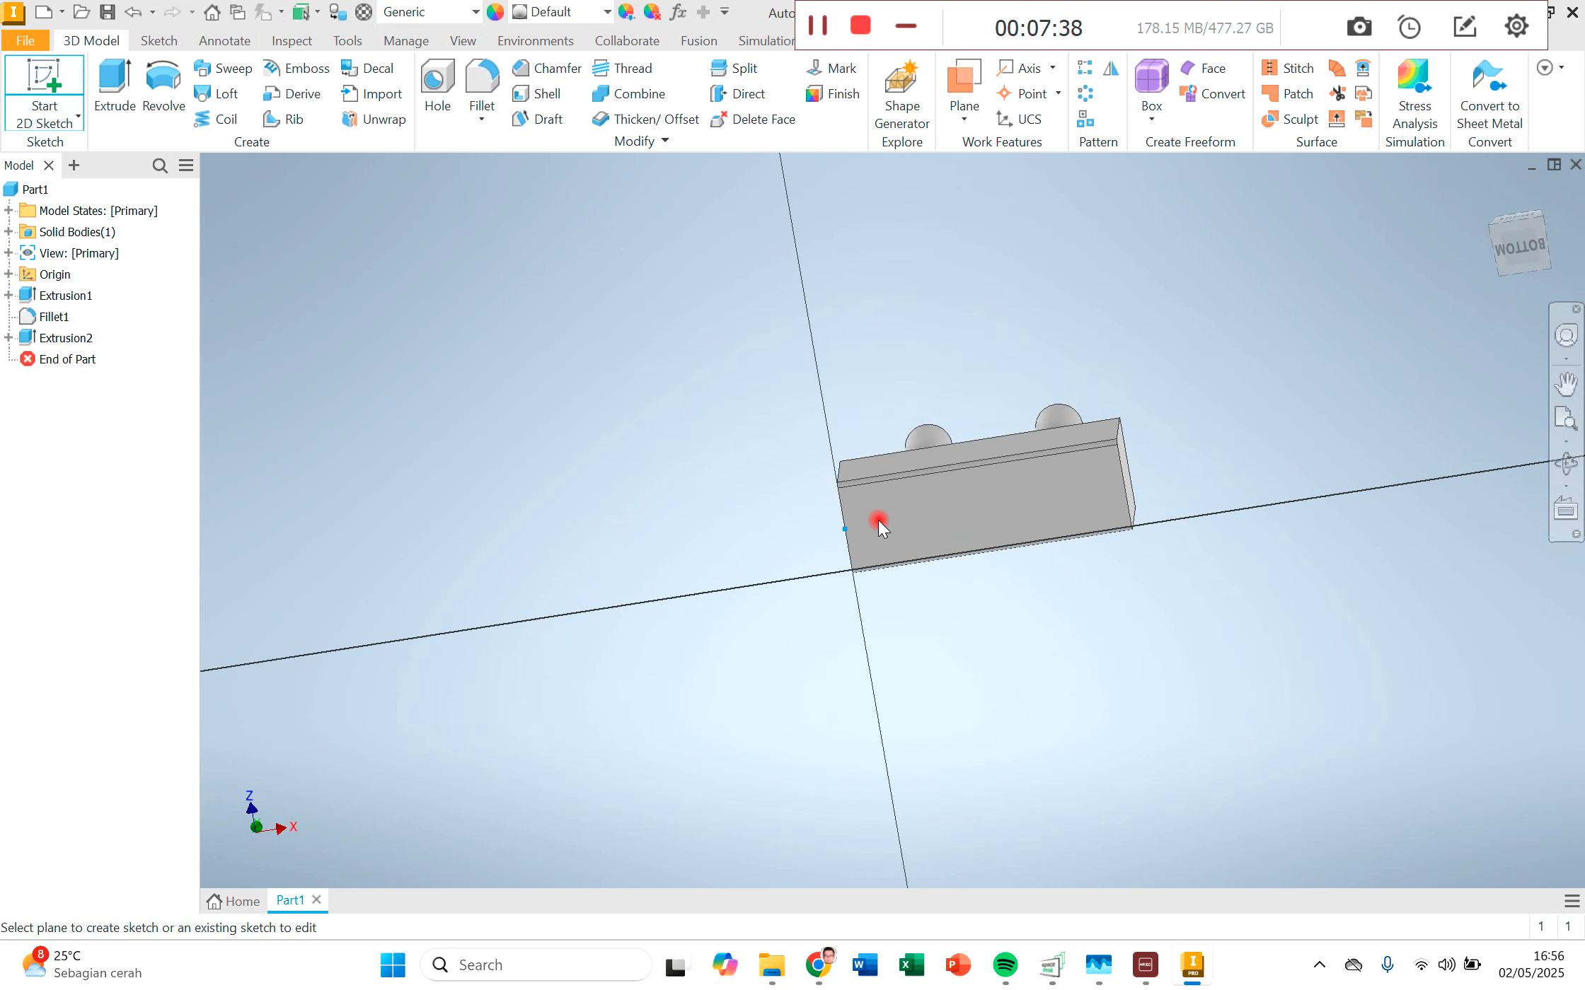
pyautogui.click(179, 93)
pyautogui.click(990, 452)
pyautogui.click(1022, 490)
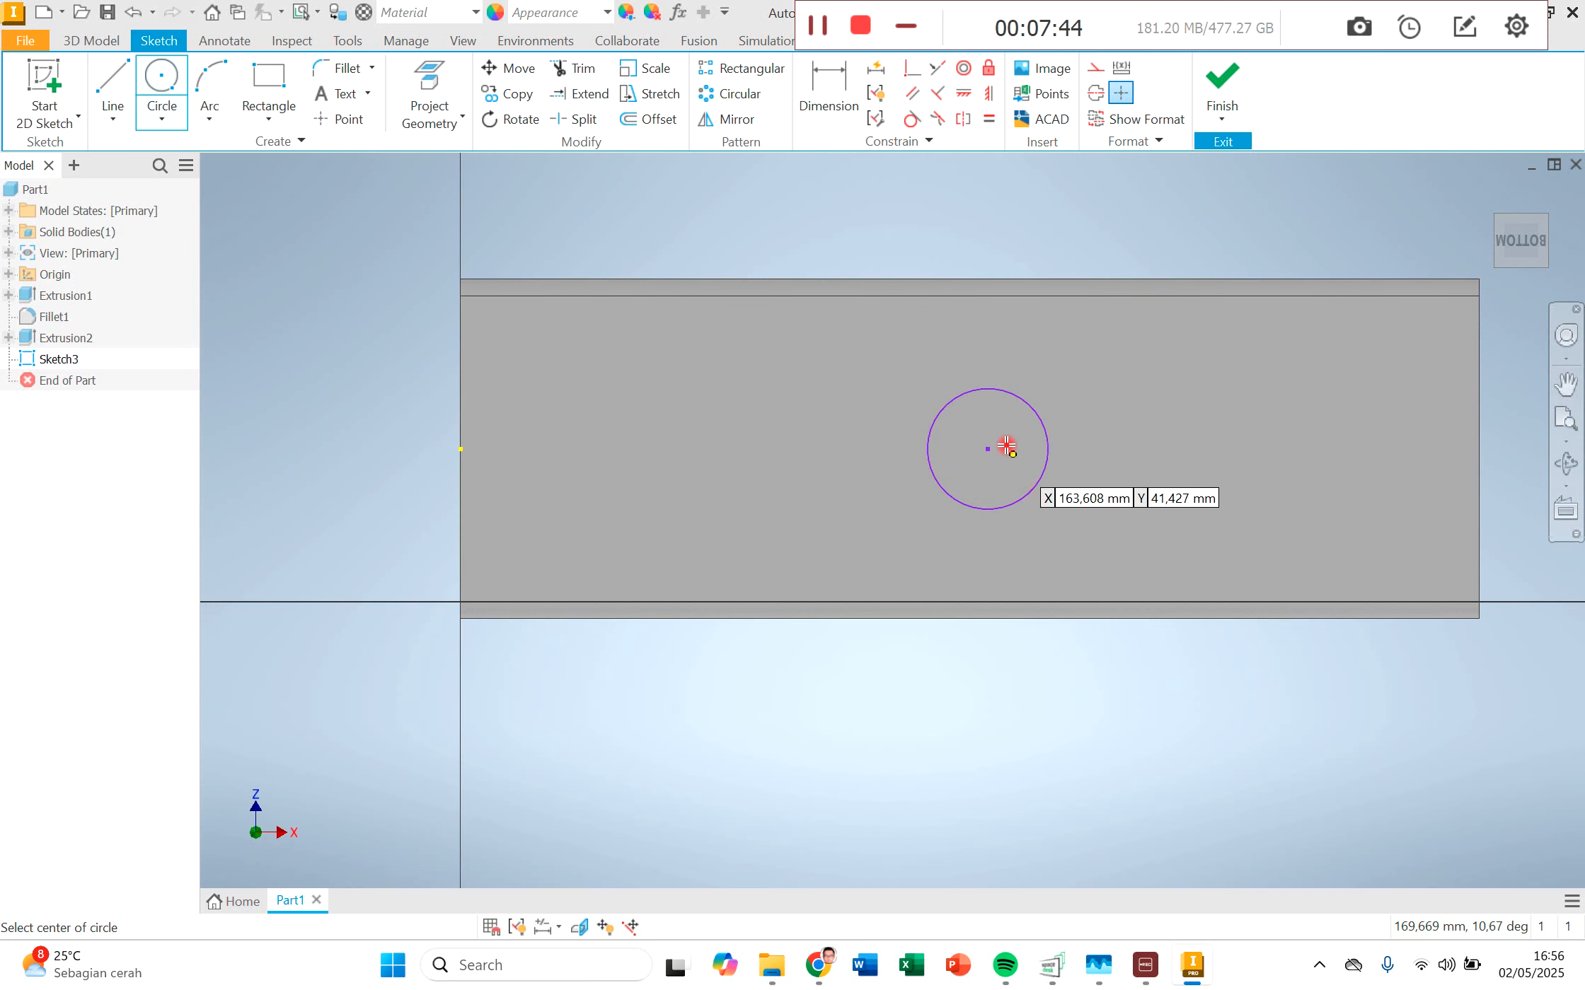
# Step: Dimension the bottom-face circle's diameter and set it to 50 mm
pyautogui.click(844, 116)
pyautogui.click(1030, 408)
pyautogui.click(1044, 388)
pyautogui.write('50')
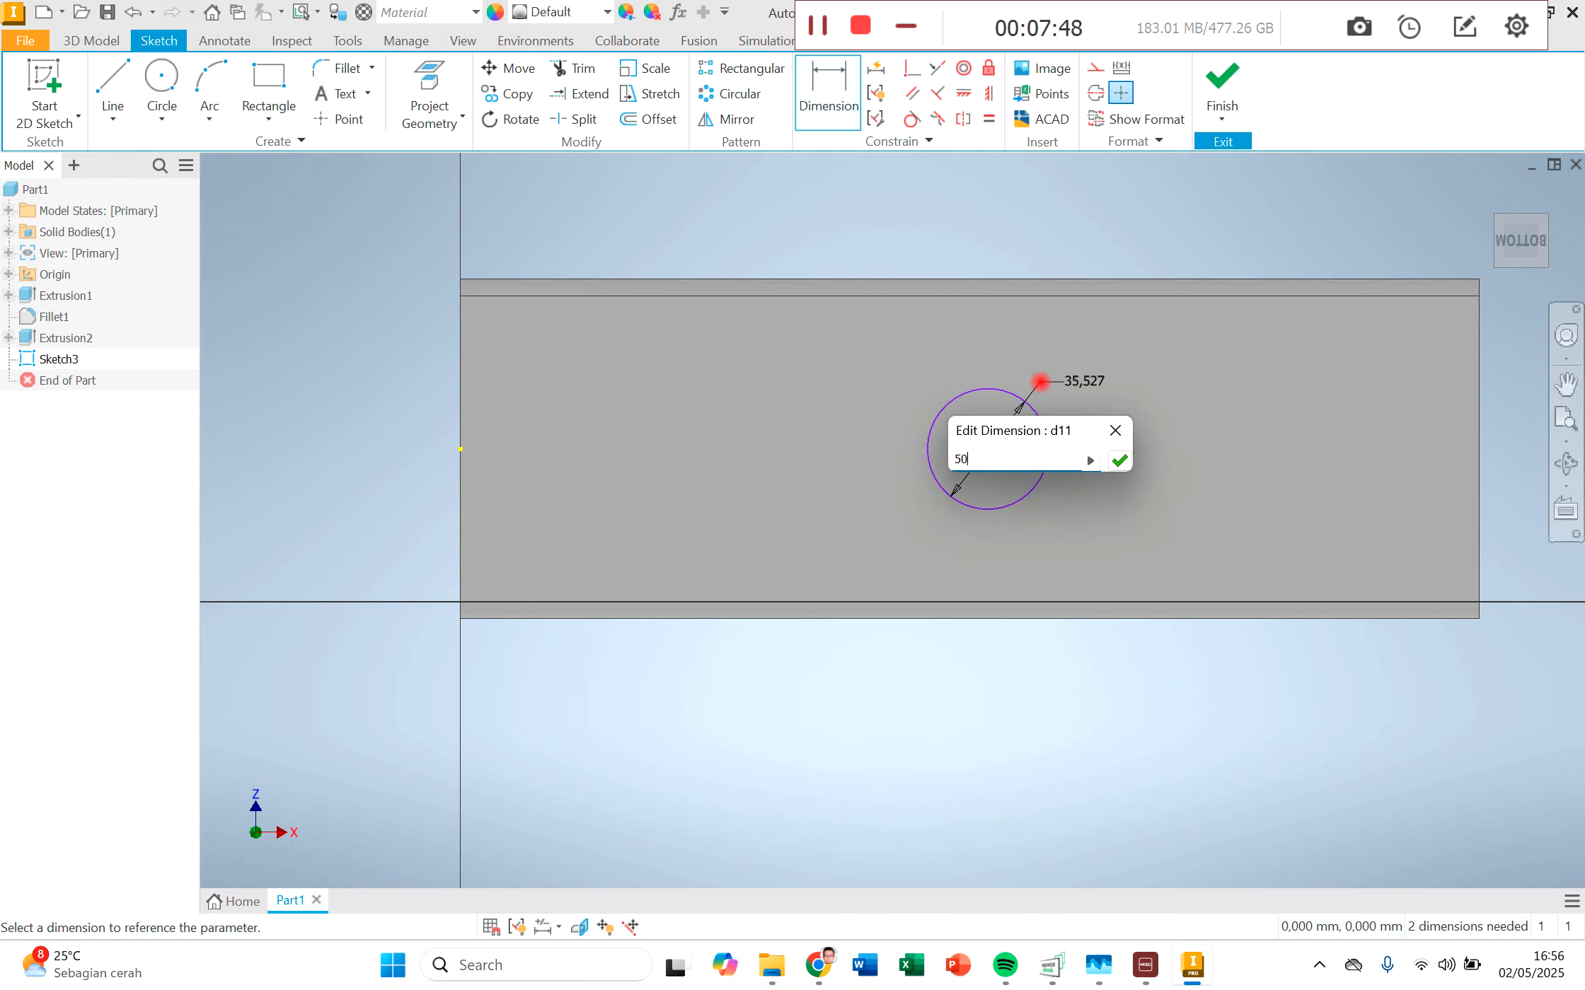
pyautogui.press('Return')
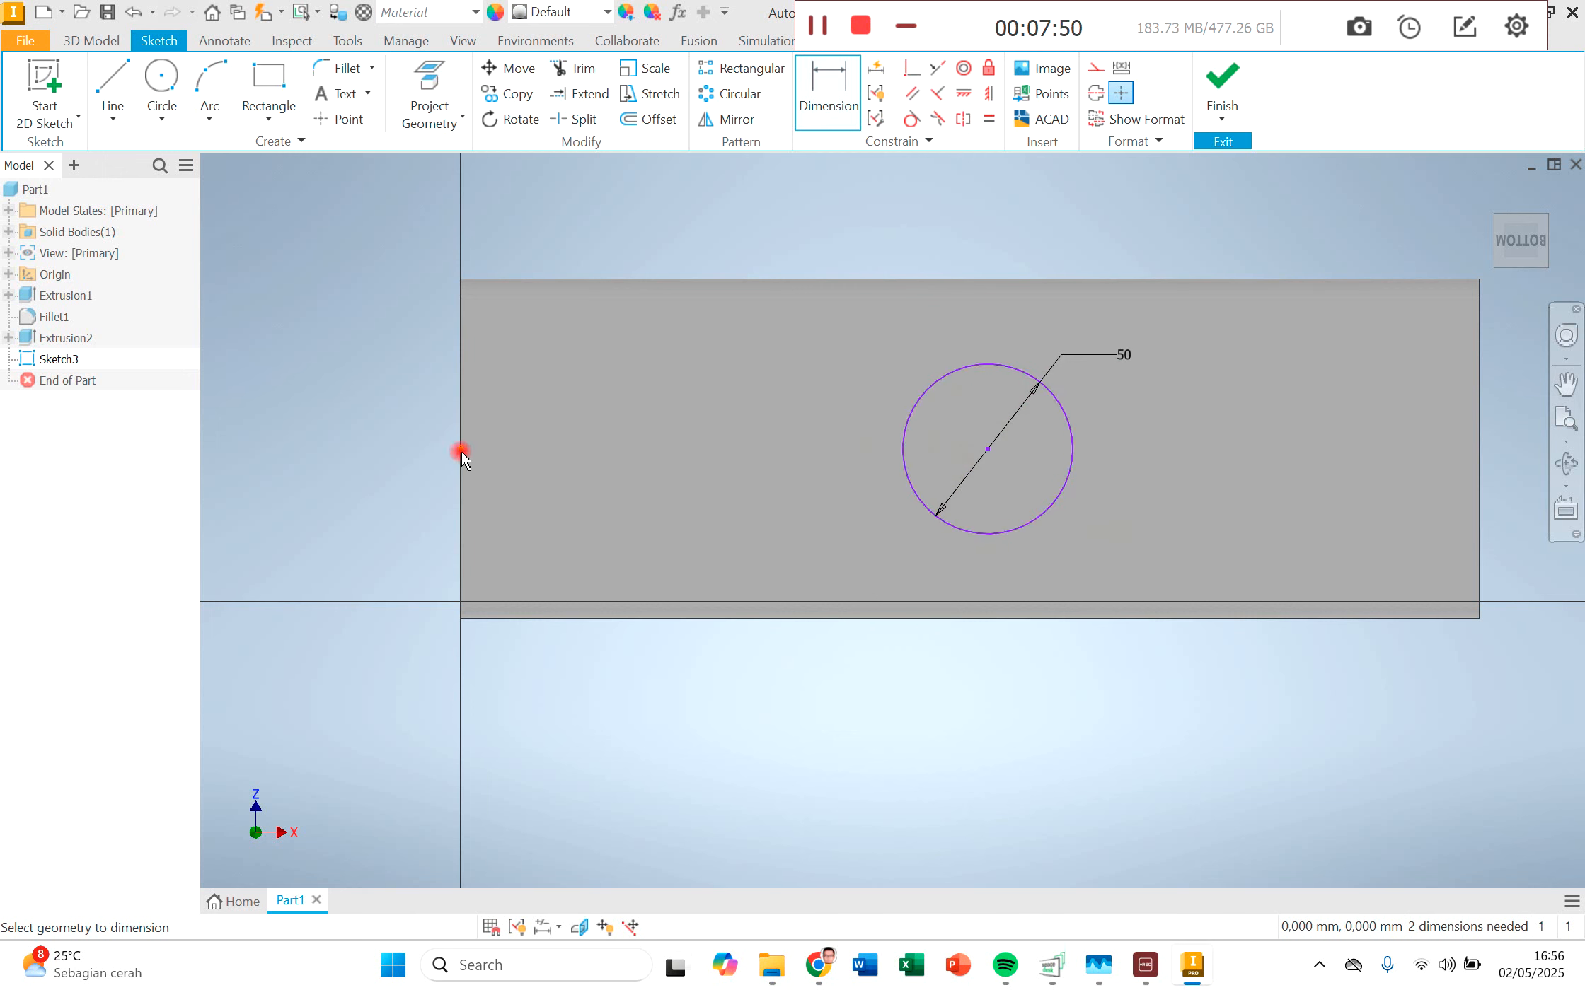
# Step: Dimension the circle's centre from the short edge of the bottom face and set the distance to 150 mm
pyautogui.click(988, 450)
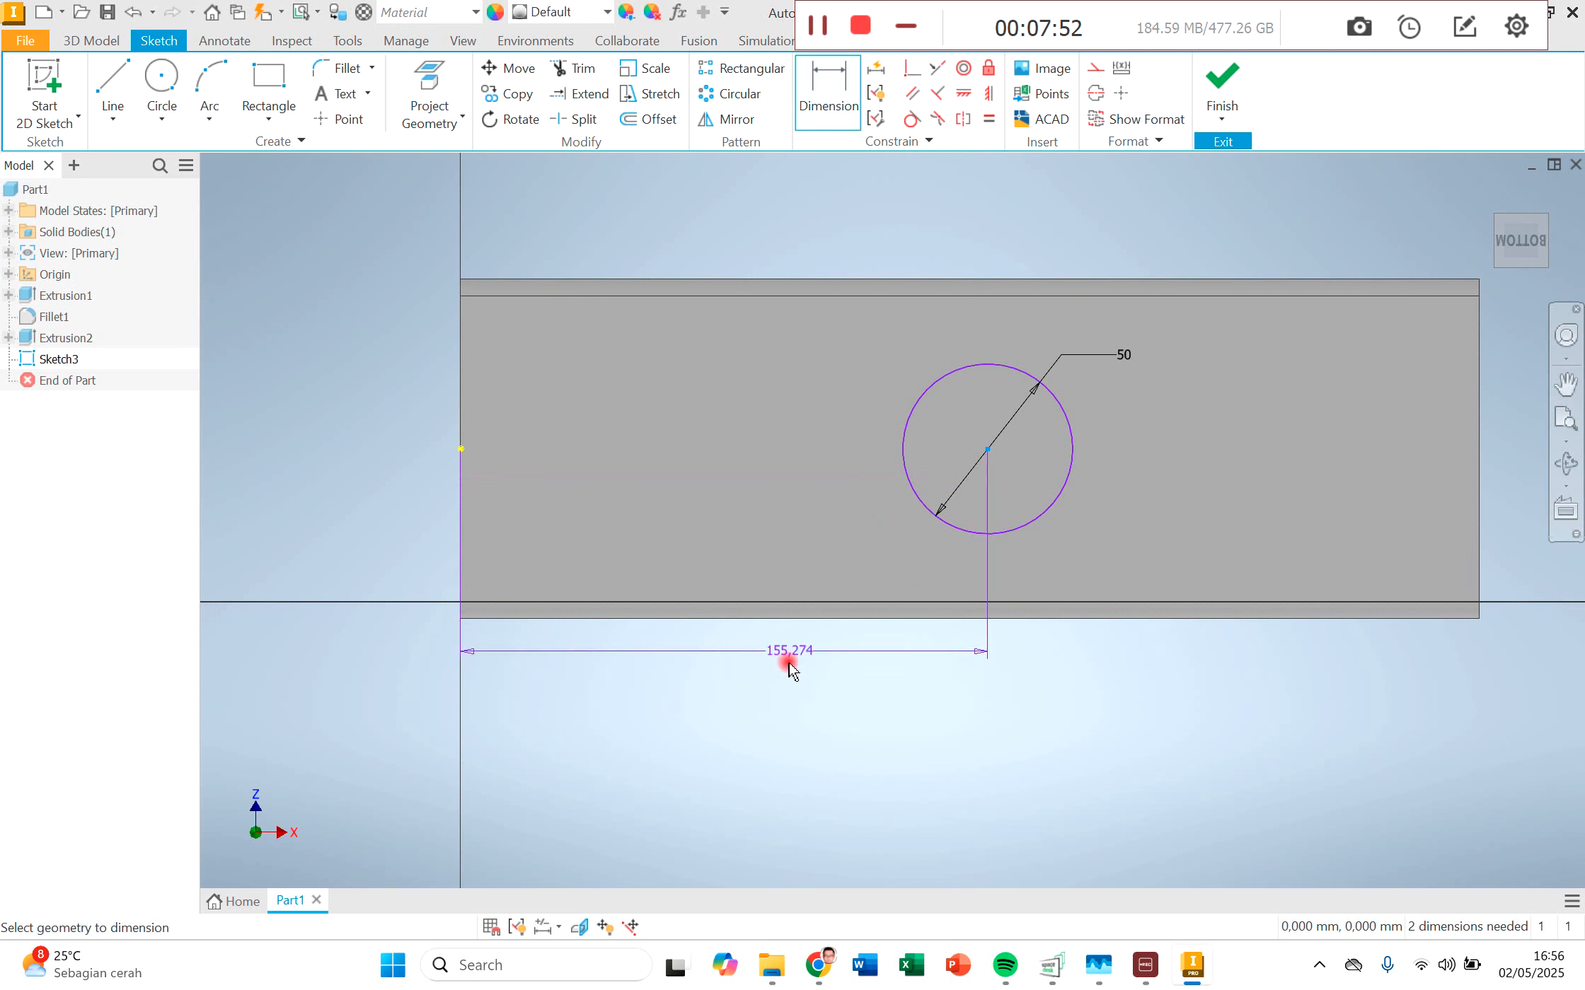
pyautogui.click(755, 683)
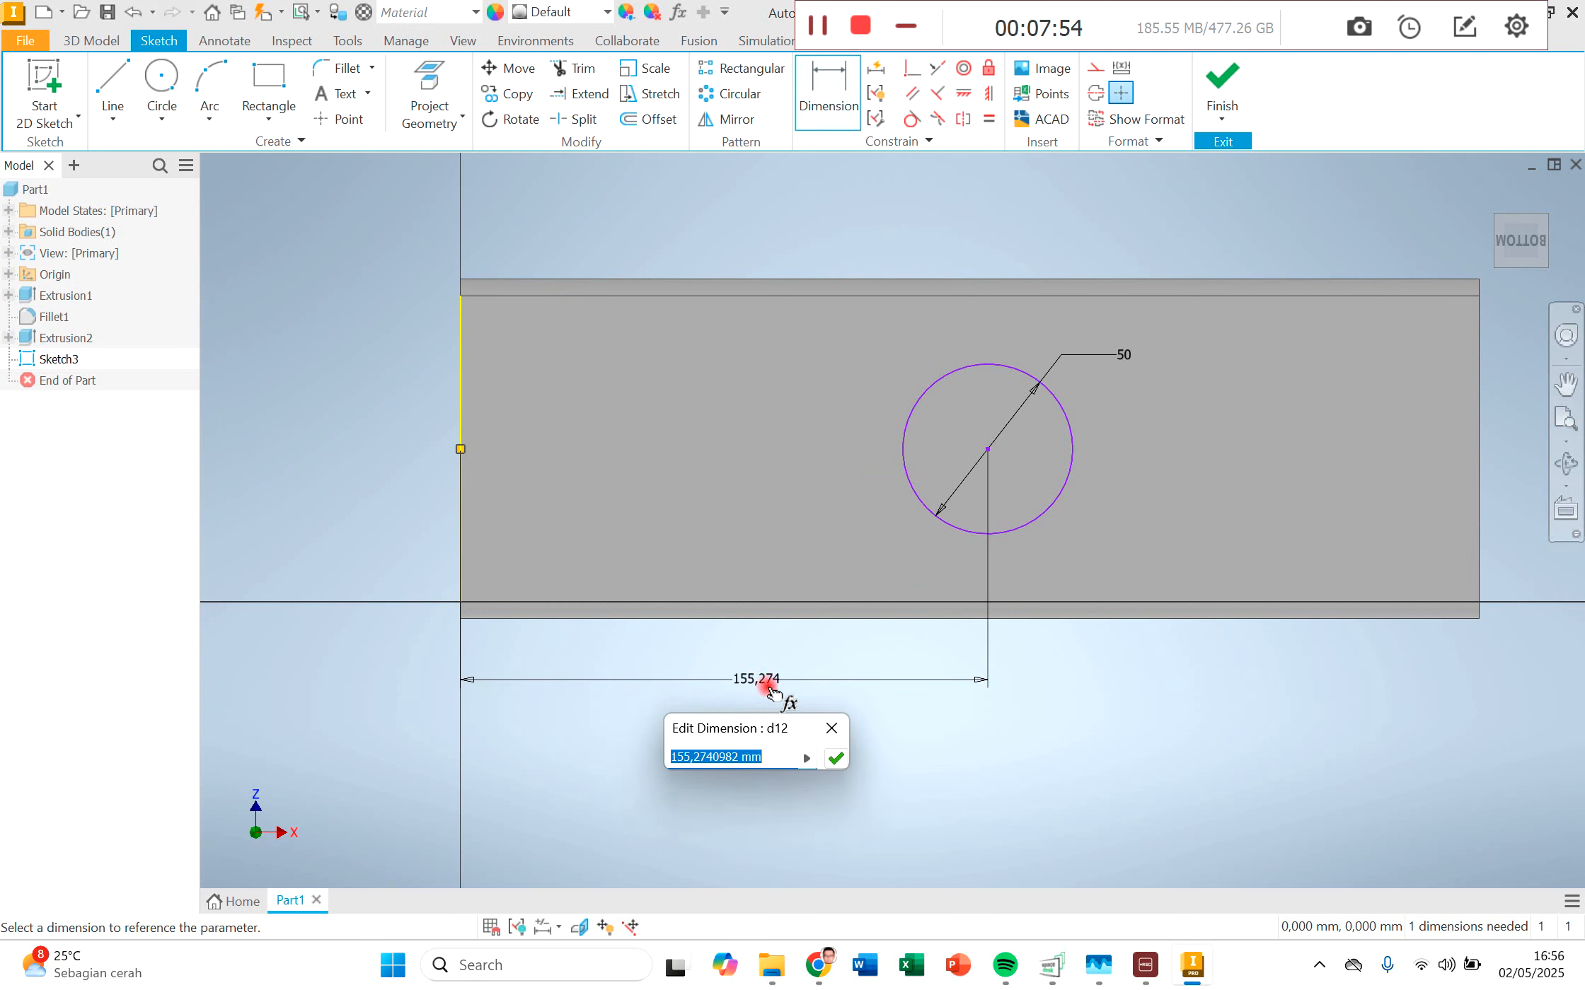
pyautogui.write('150')
pyautogui.press('Return')
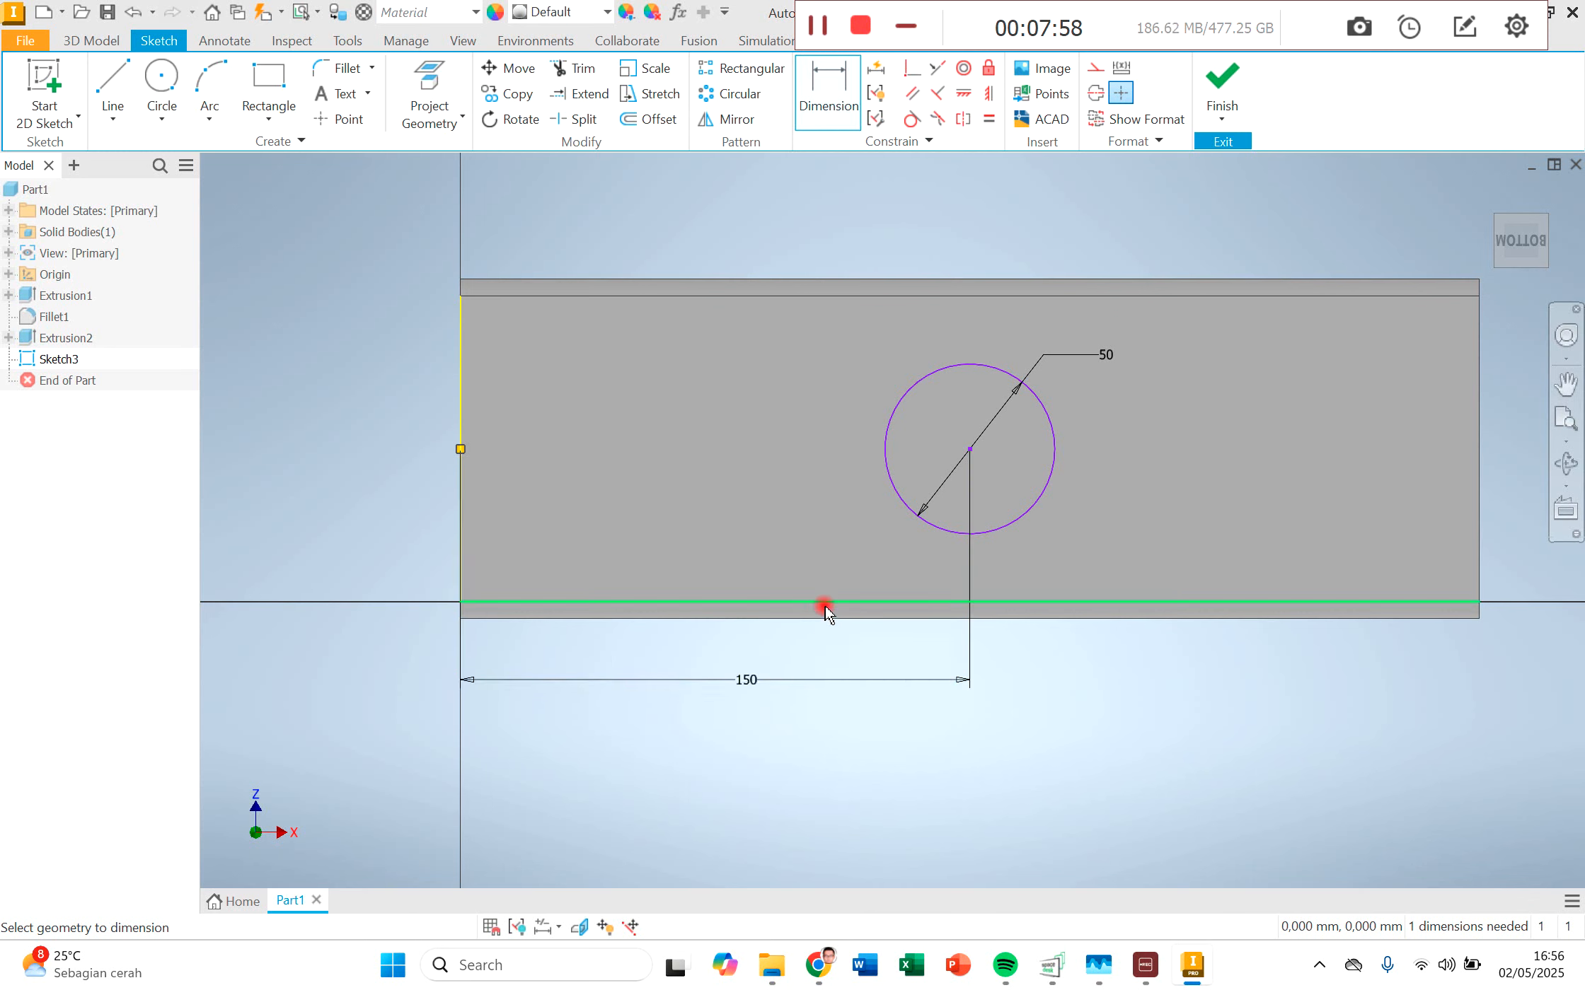
# Step: Extrude the bottom-face circle 200 mm outward from the block, joined to the solid
pyautogui.scroll(-3, 806, 605)
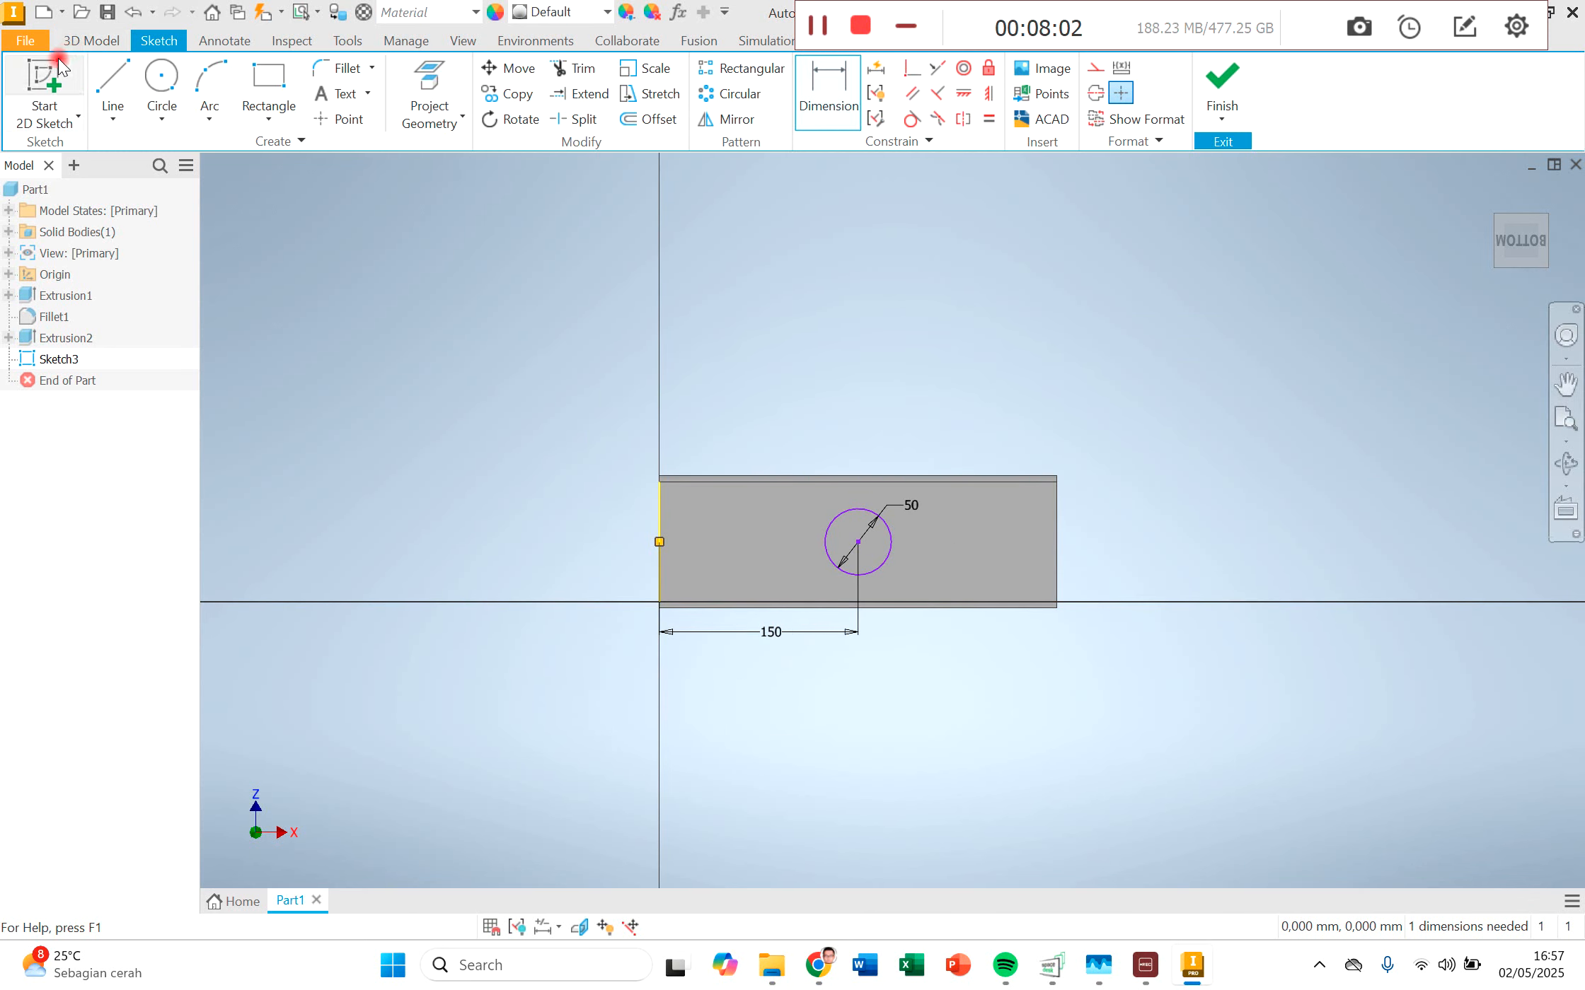
pyautogui.click(83, 40)
pyautogui.click(109, 98)
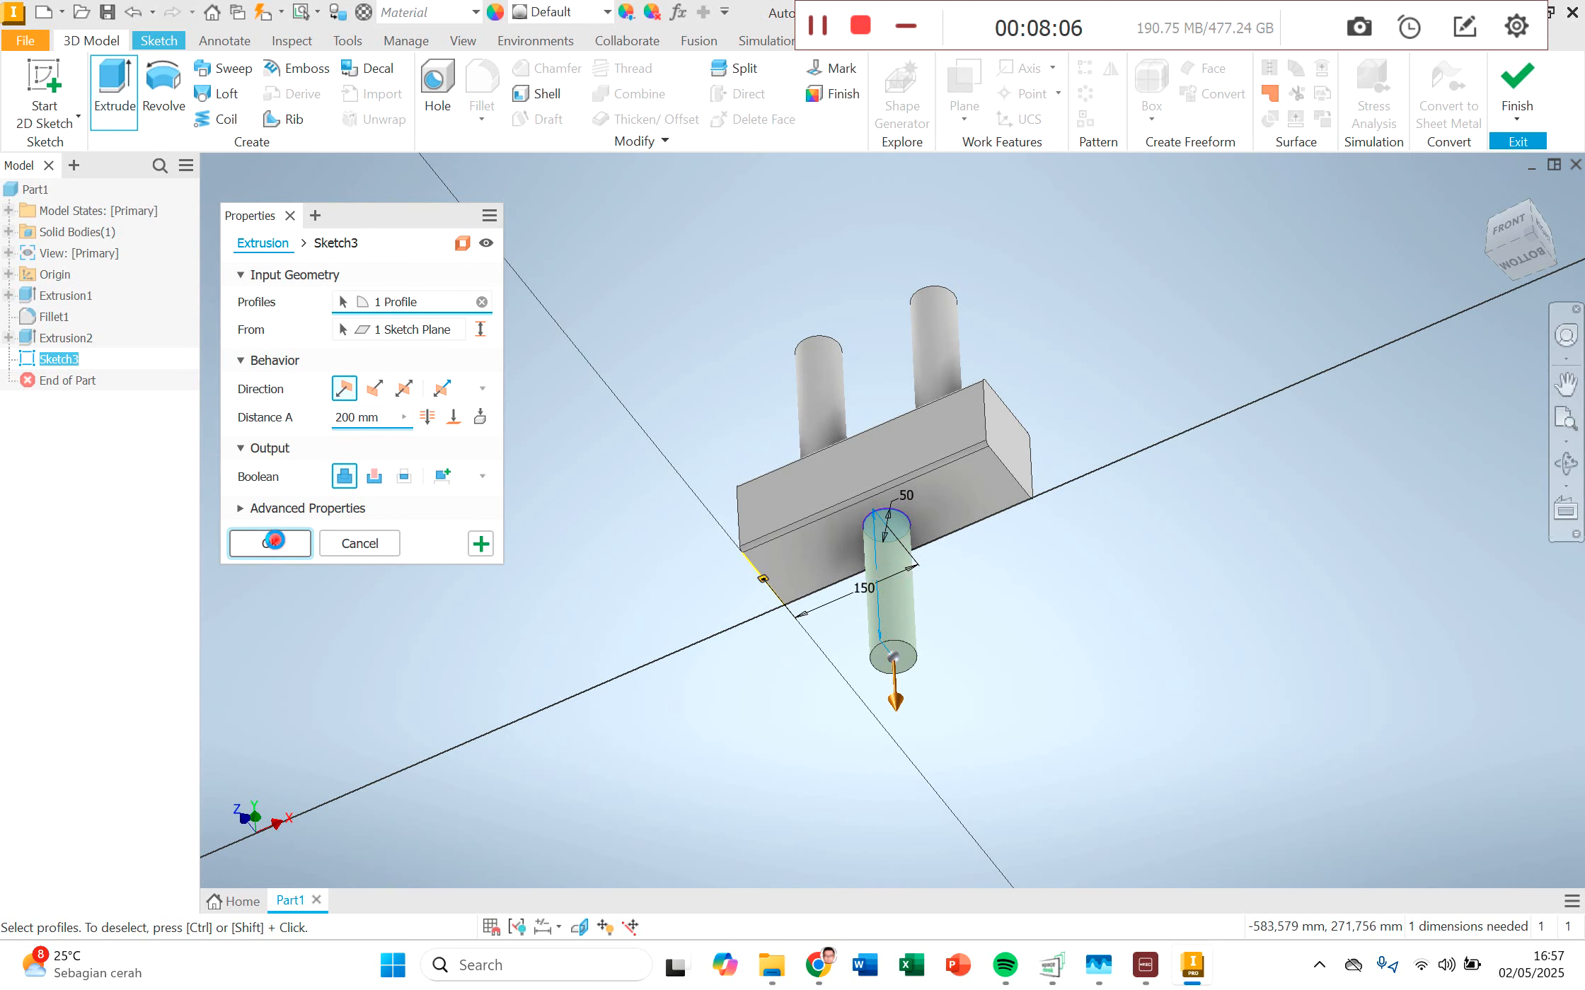
pyautogui.click(269, 543)
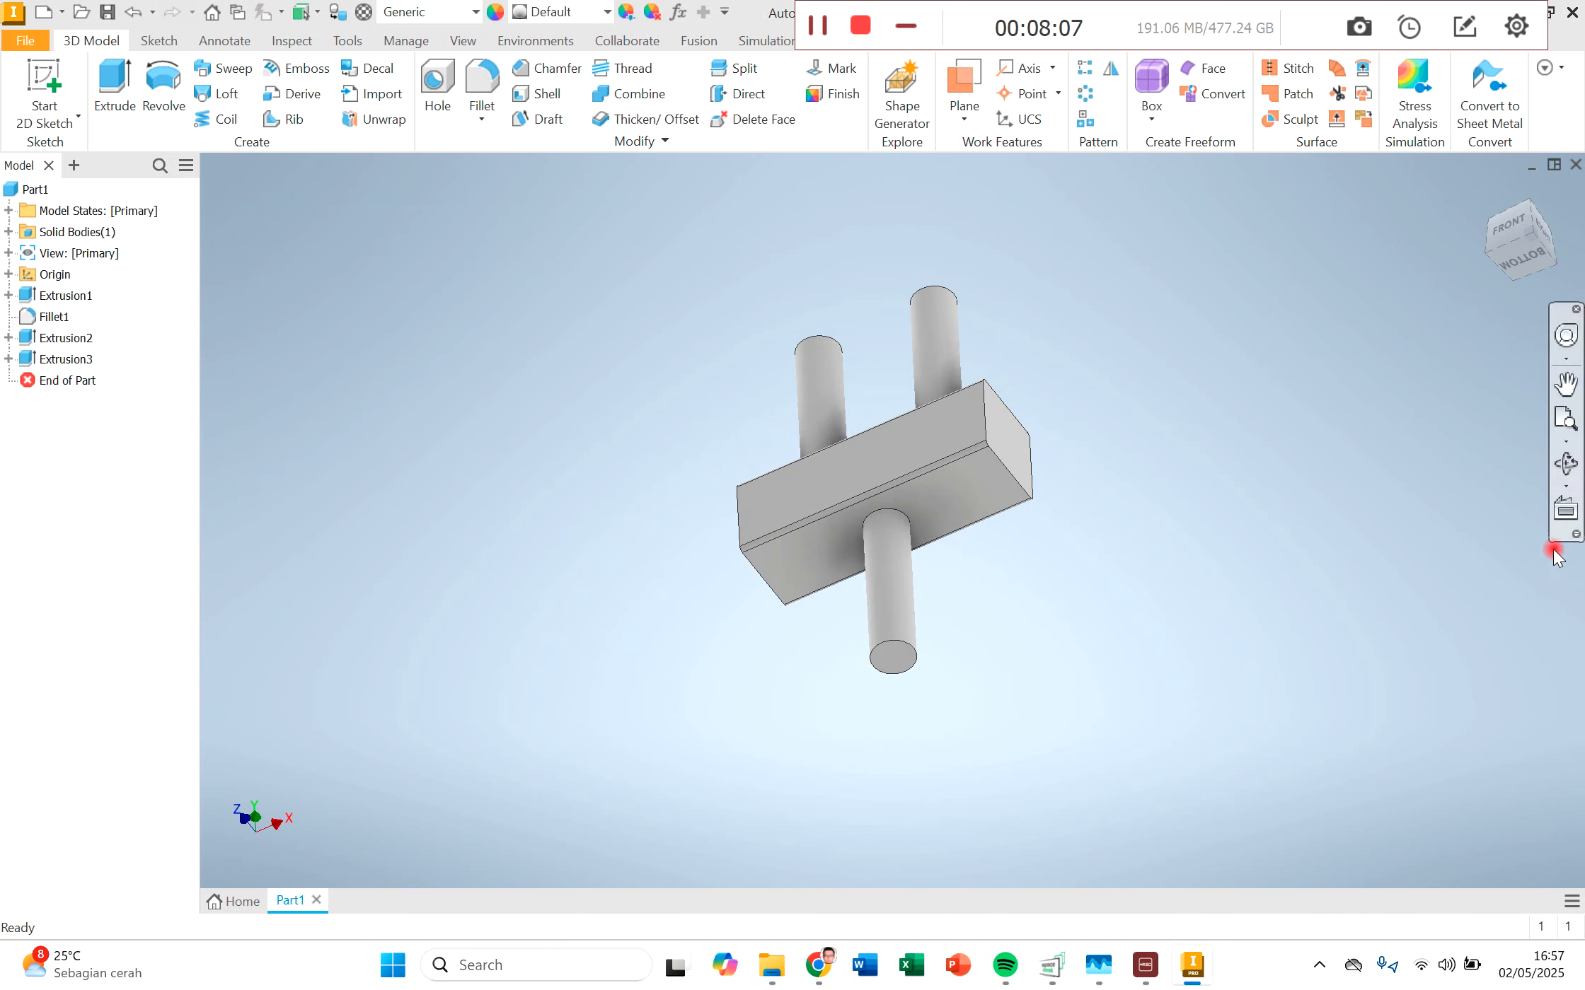
# Step: Examine the block and its three cylindrical pipes upright from the back side
pyautogui.click(1565, 463)
pyautogui.moveTo(909, 473); pyautogui.dragTo(962, 504)
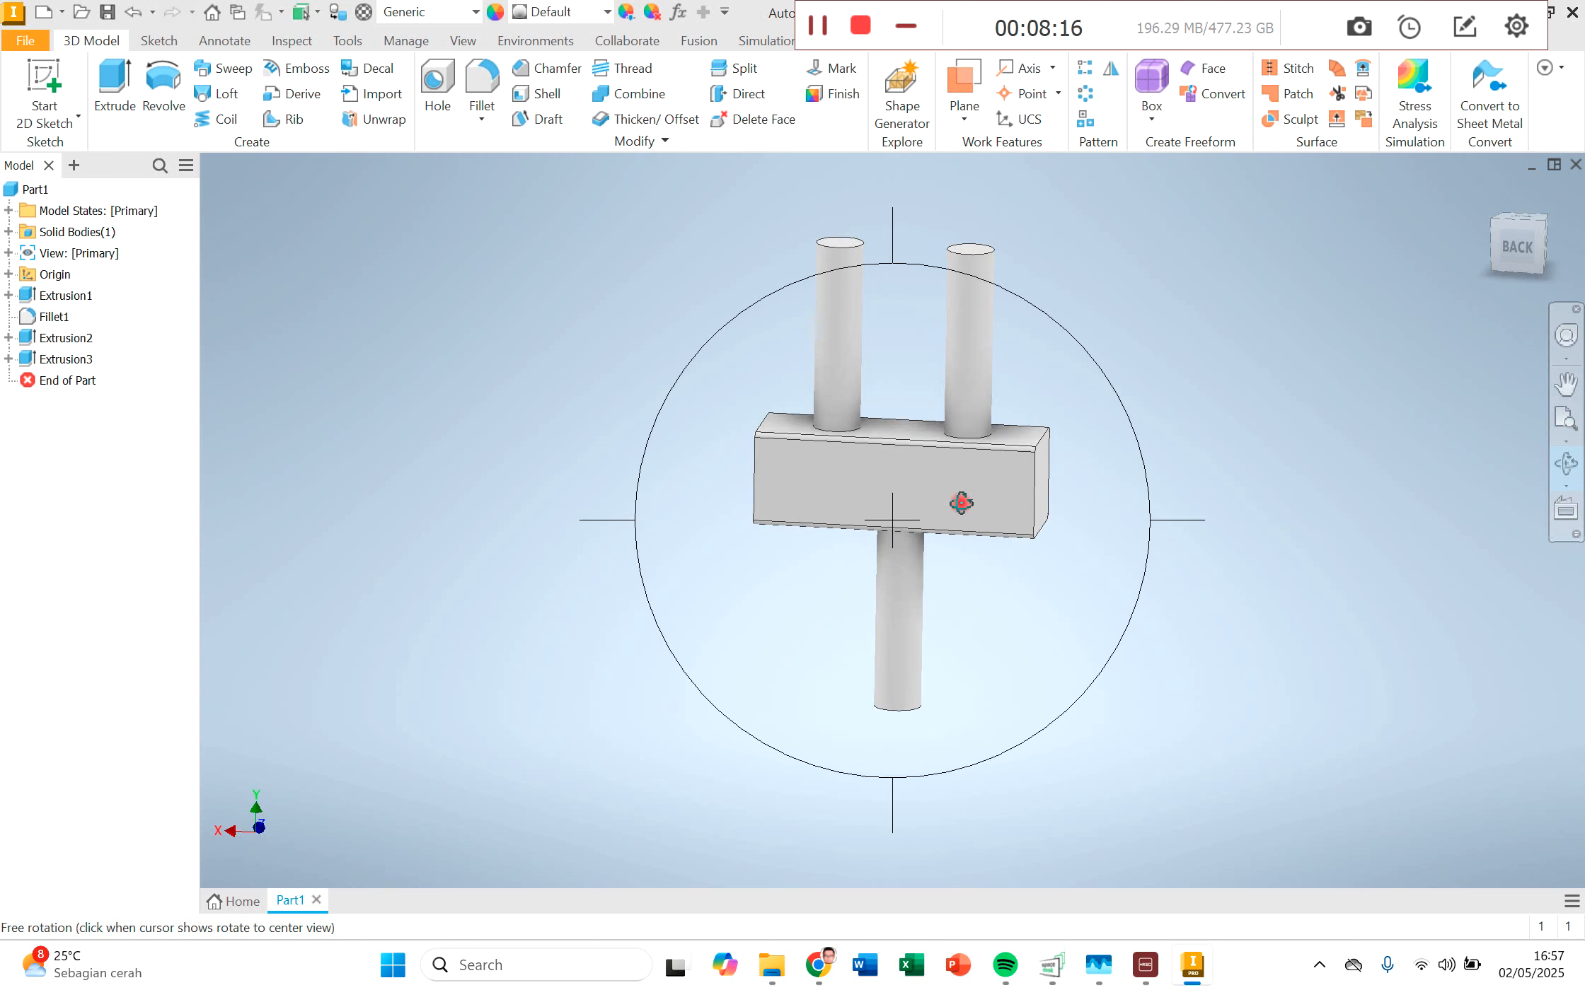
pyautogui.click(962, 502)
pyautogui.press('Escape')
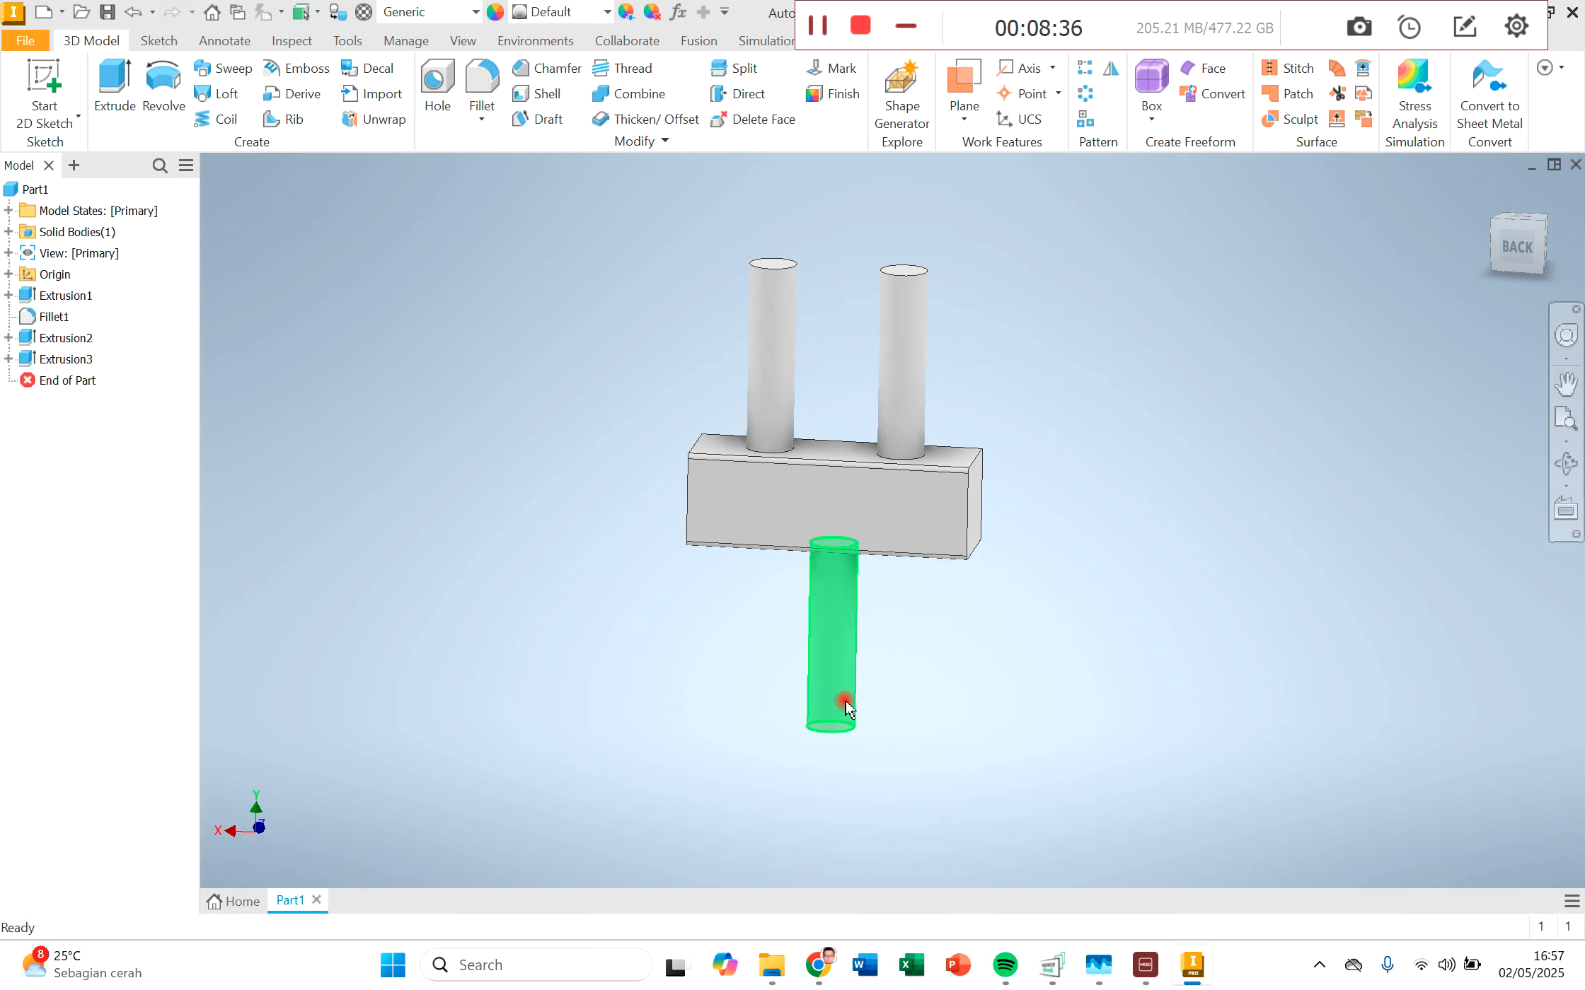
pyautogui.moveTo(845, 701)
pyautogui.moveTo(848, 668)
pyautogui.click(833, 667)
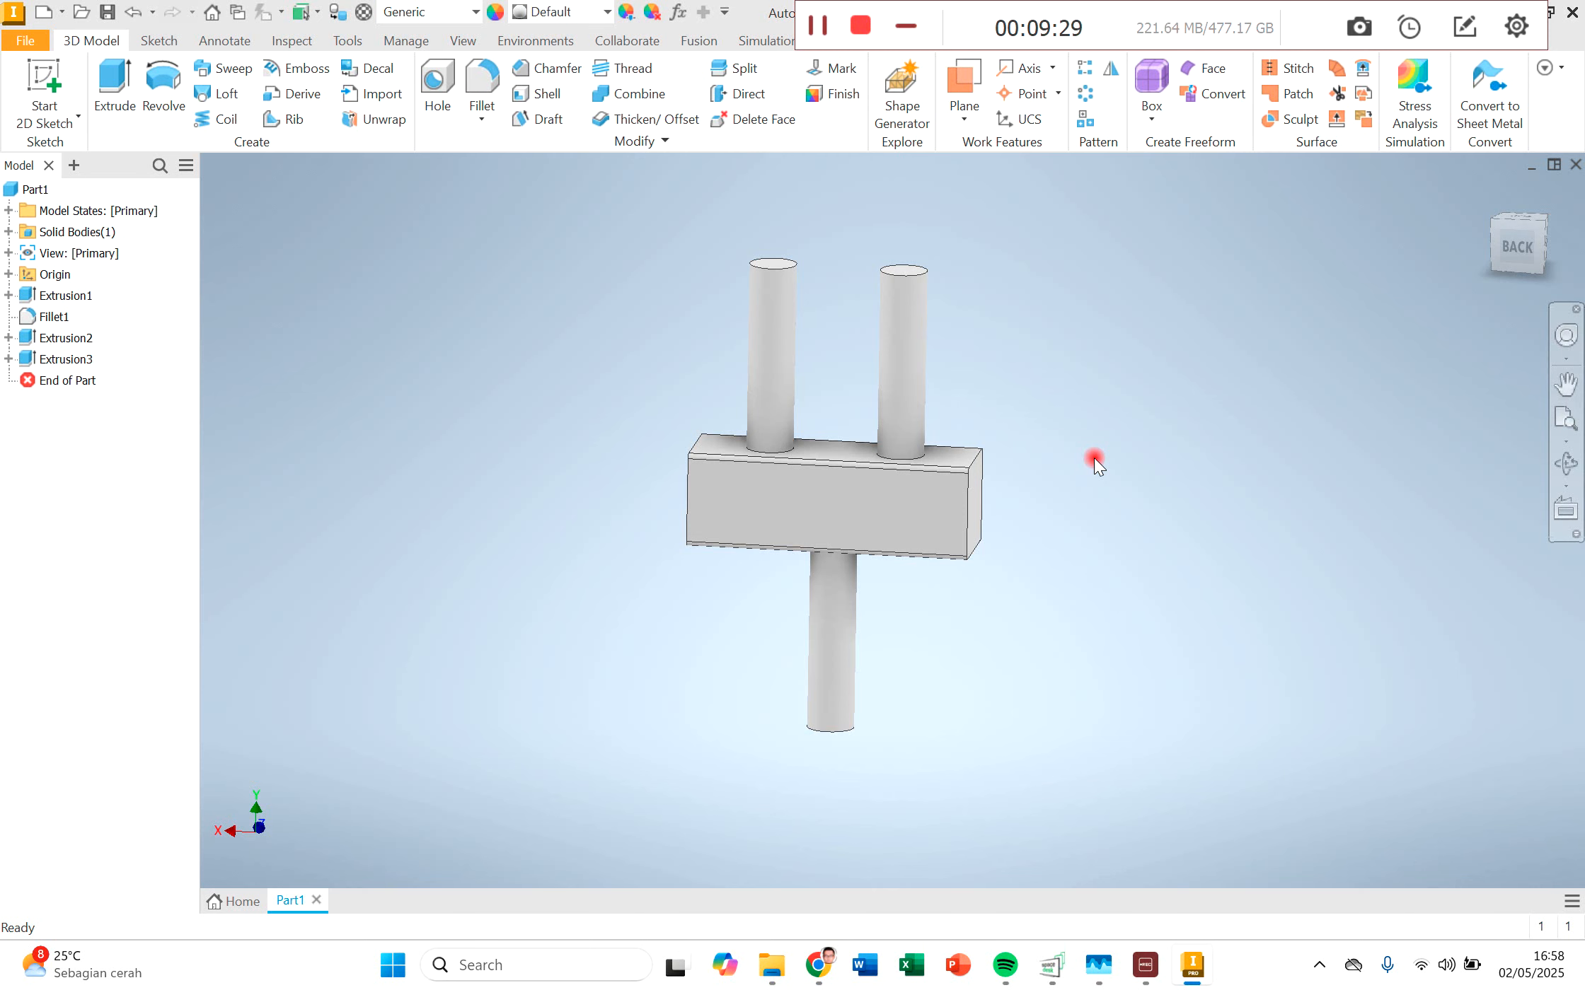
# Step: Save the part as "simple manifold" in the Desain Simulasi Teknik folder
pyautogui.click(23, 42)
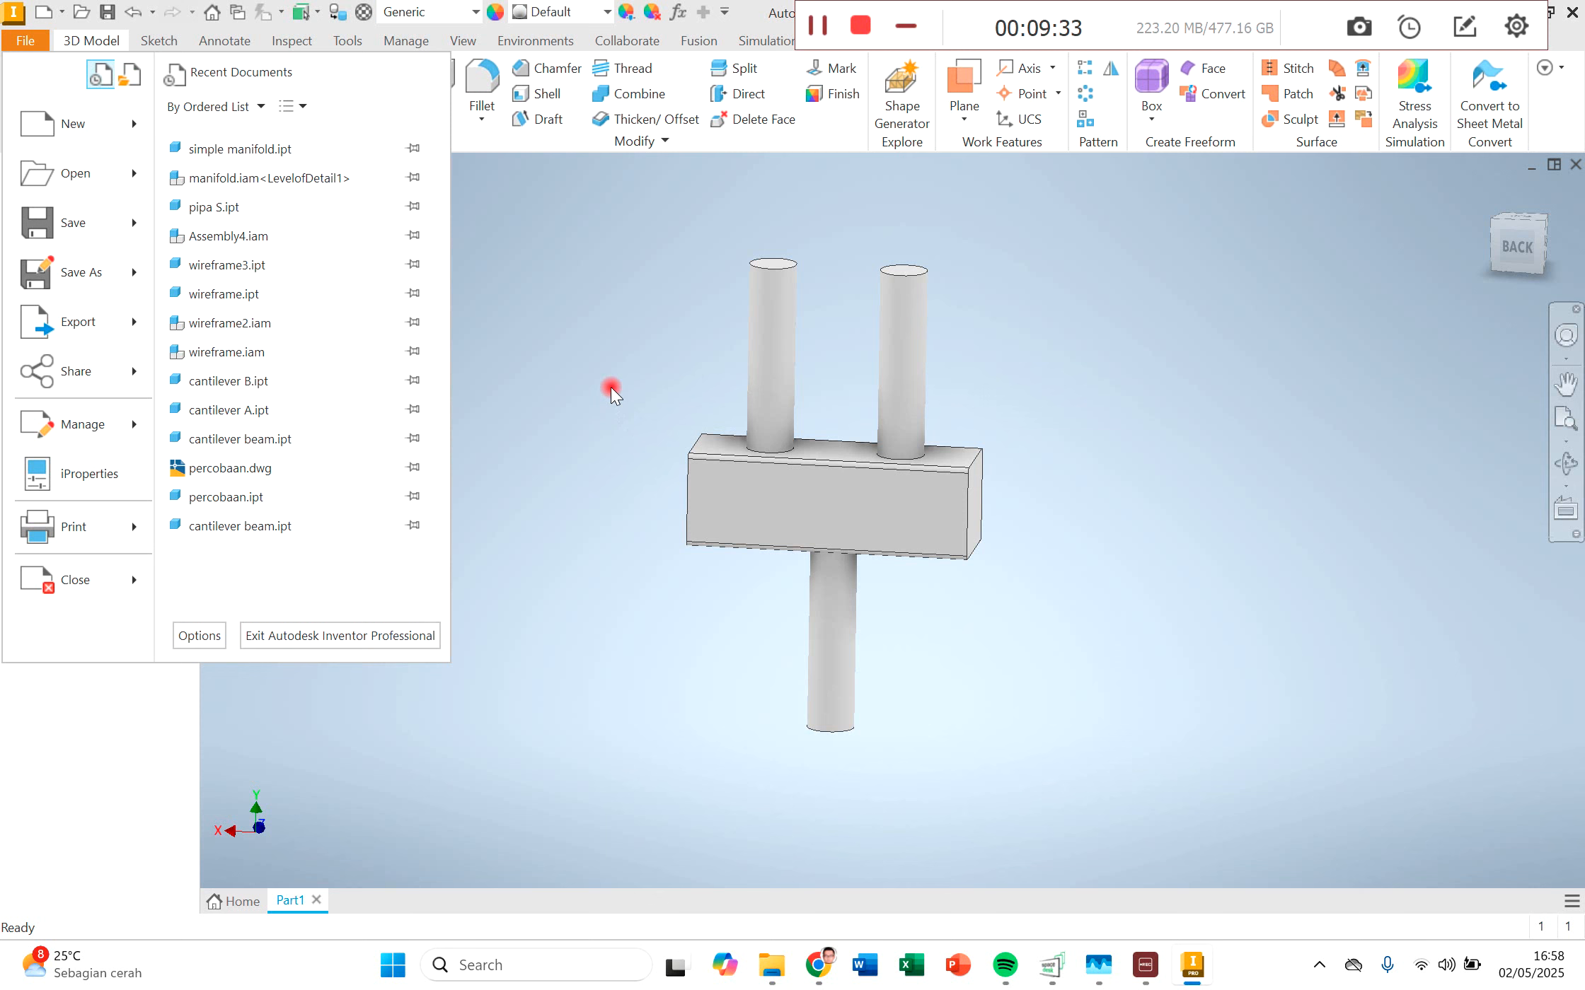
pyautogui.click(64, 224)
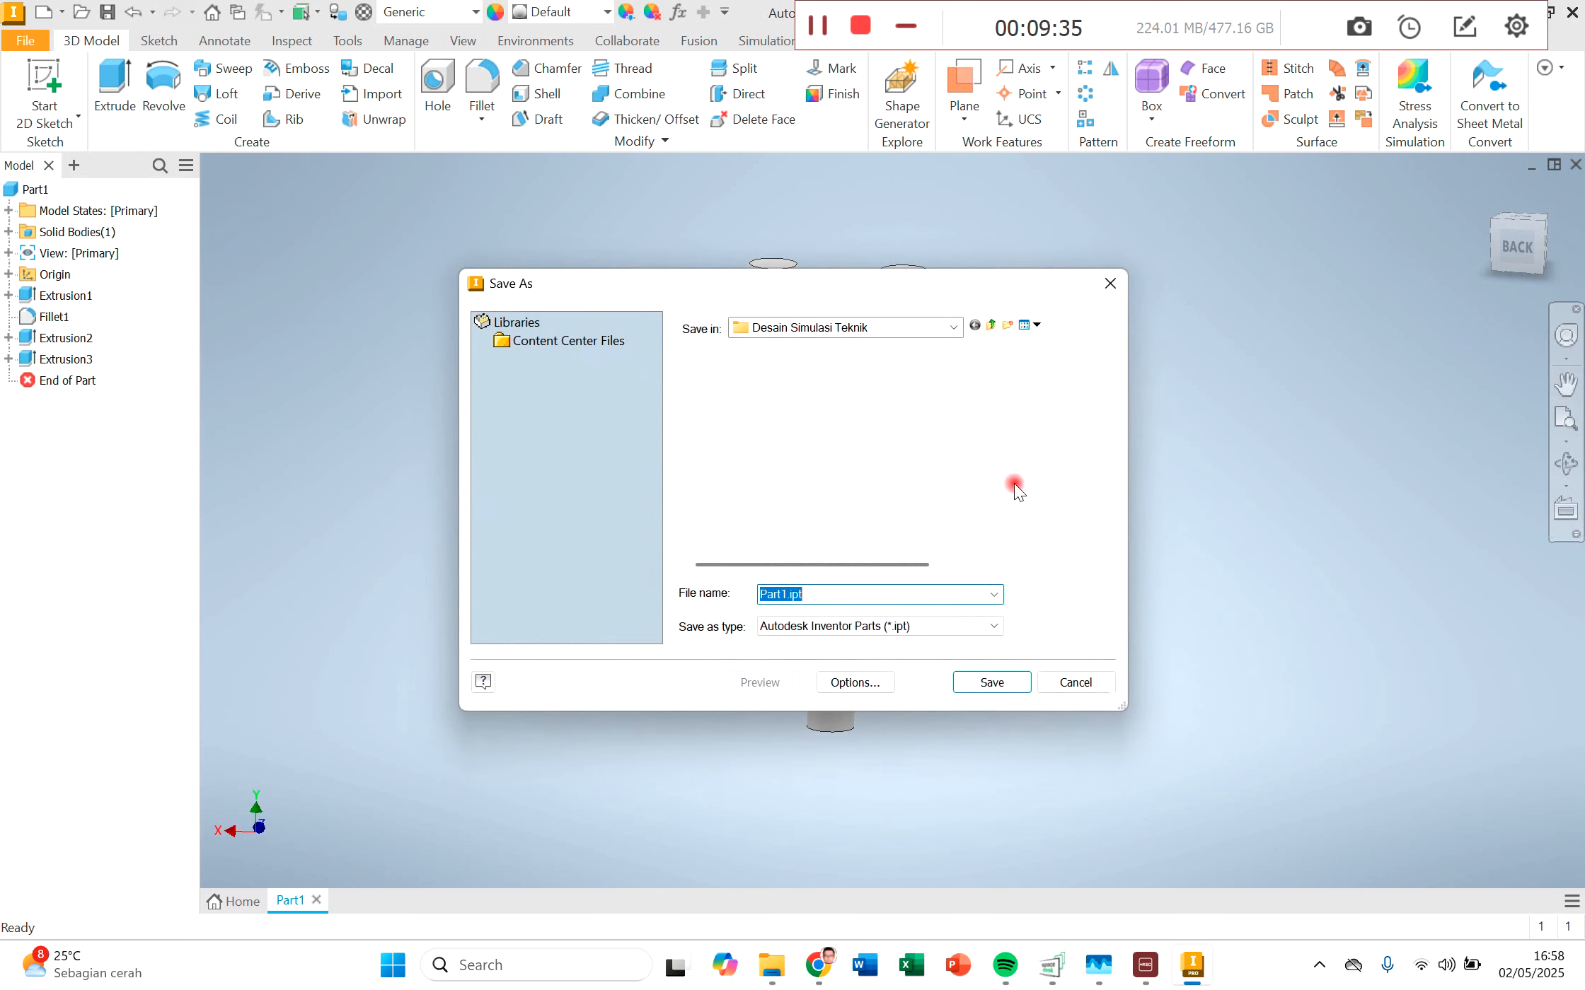
pyautogui.scroll(-4, 837, 473)
pyautogui.scroll(4, 836, 472)
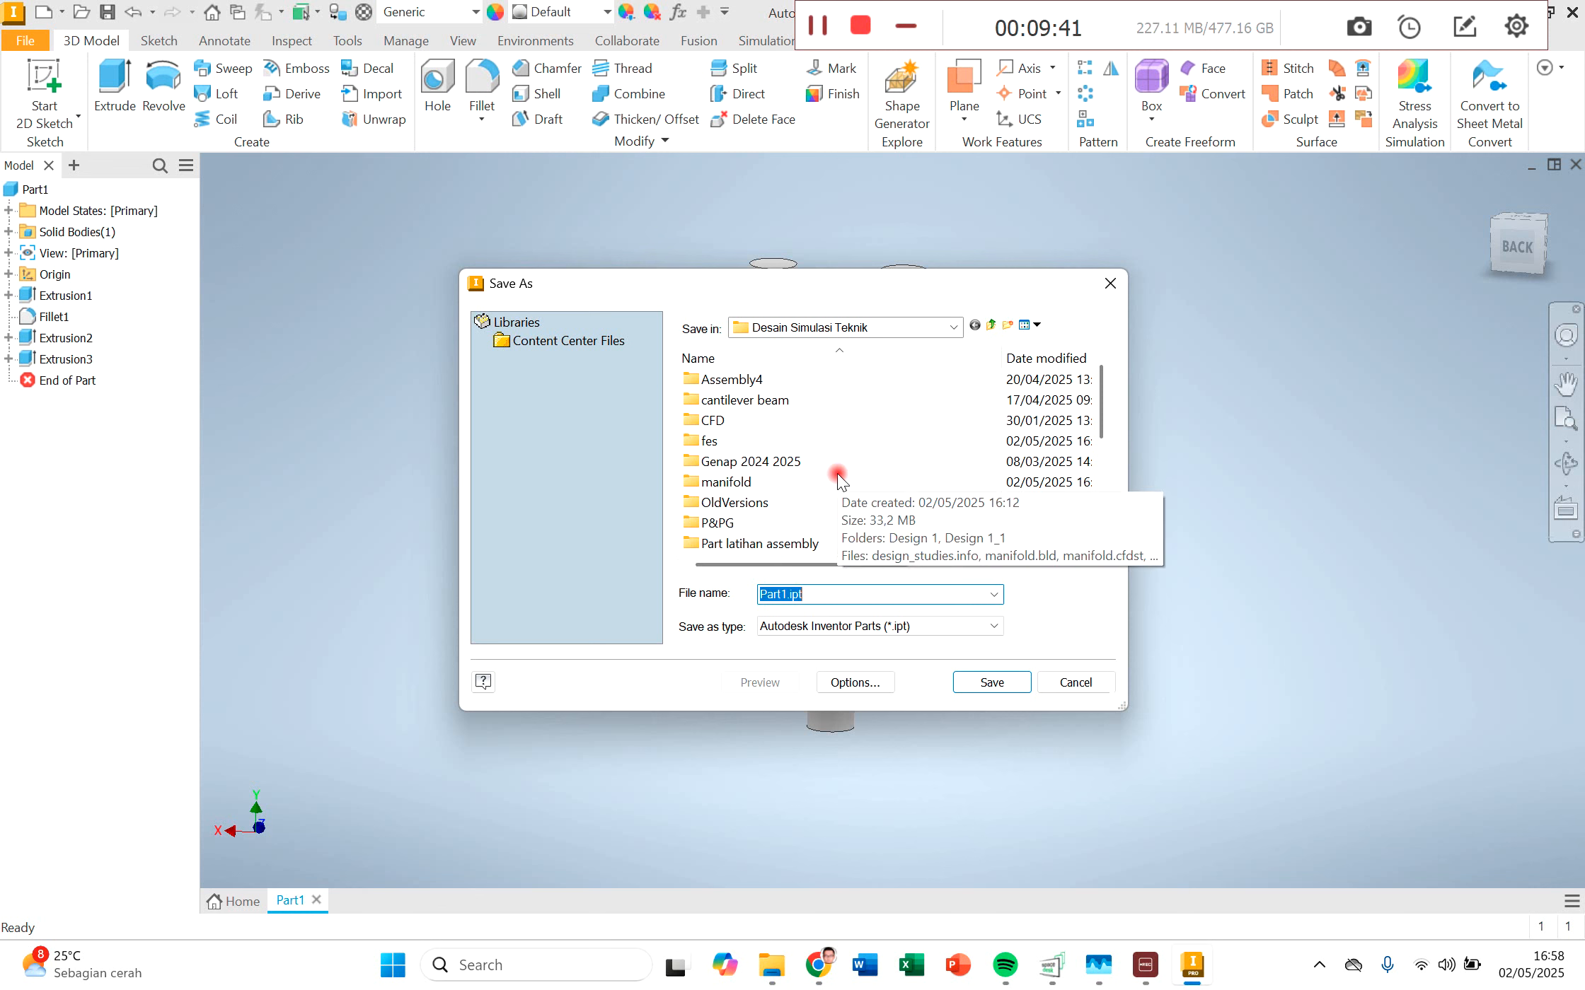
pyautogui.write('sim')
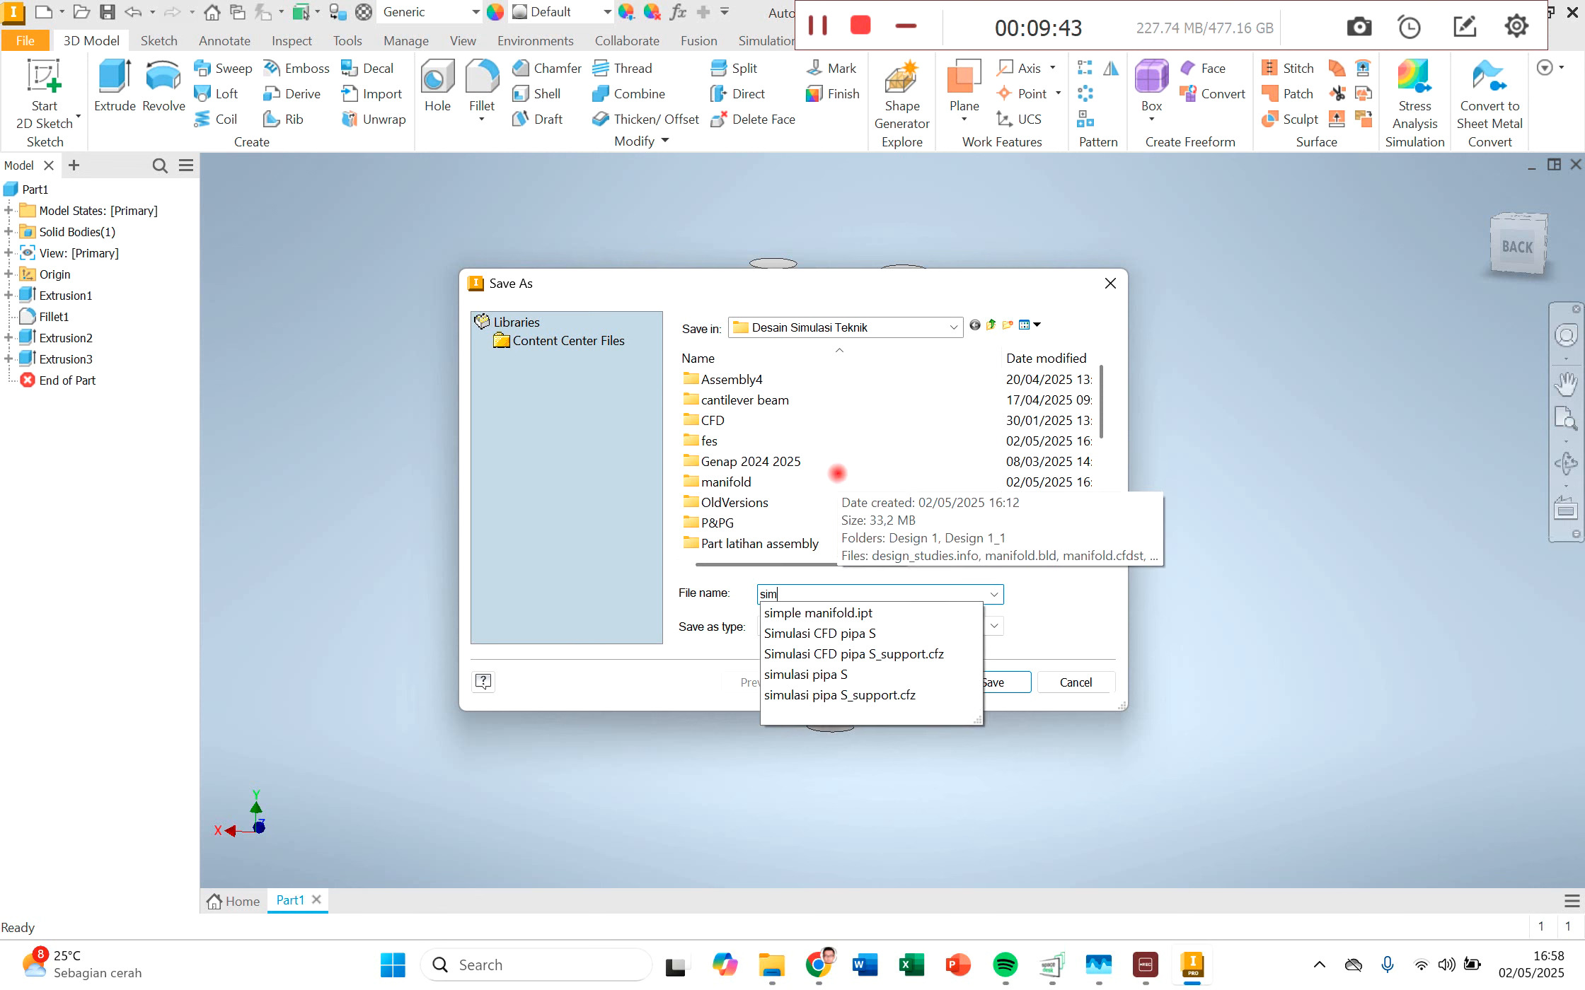
pyautogui.write('ple manifold')
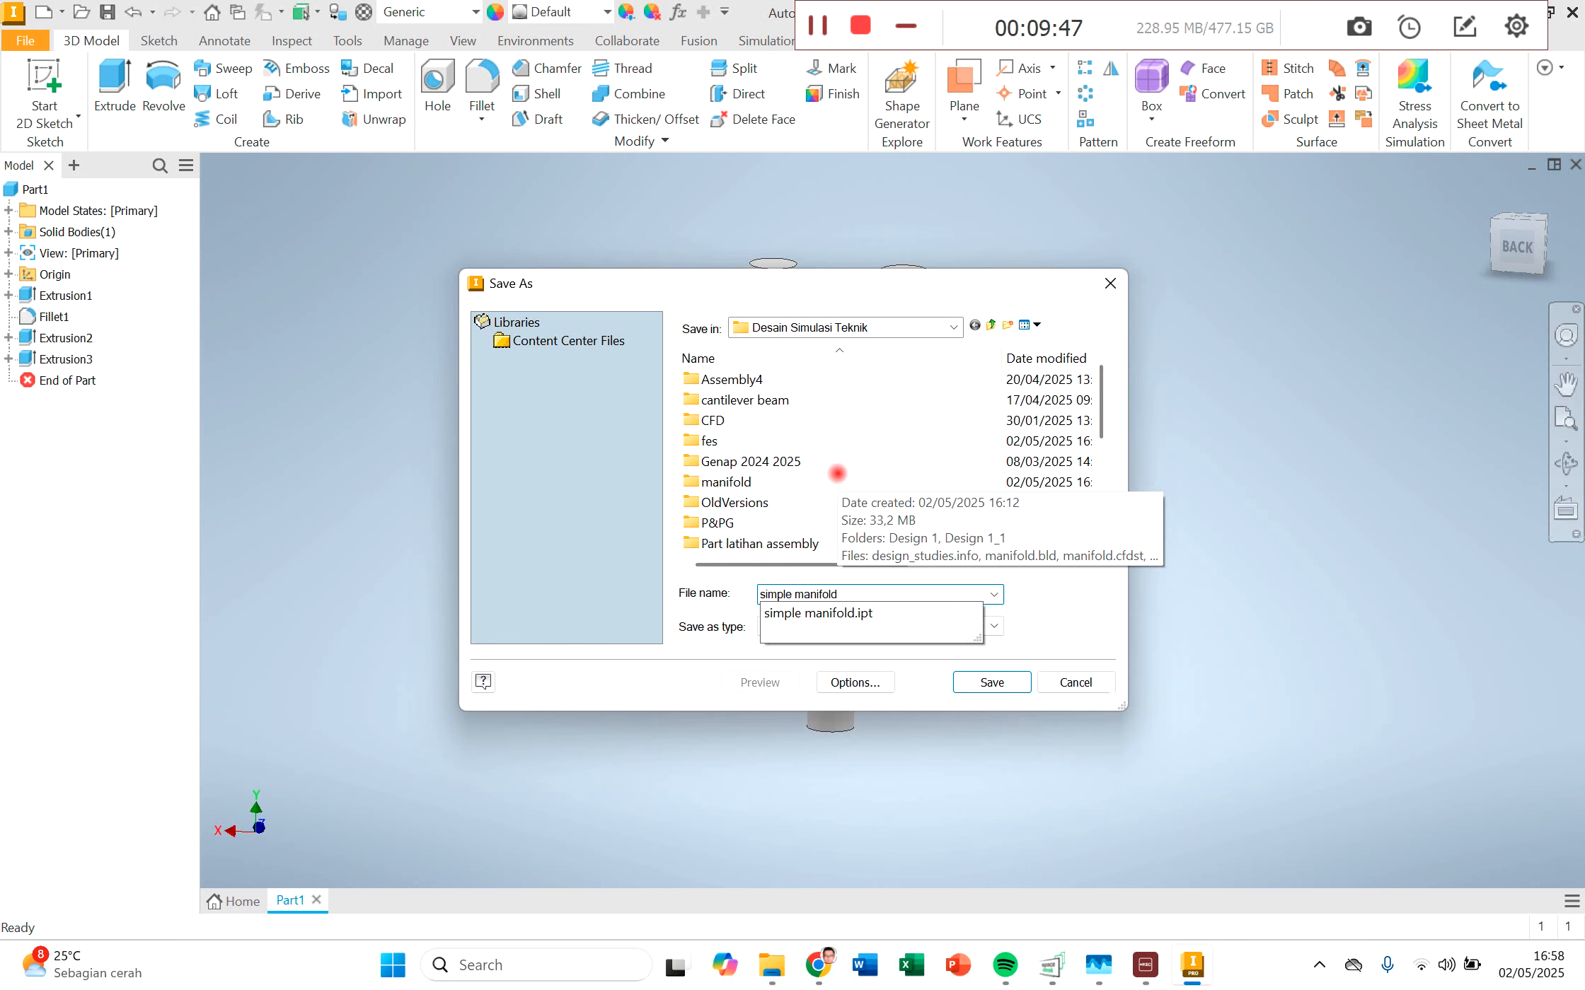
pyautogui.press('Return')
pyautogui.click(836, 588)
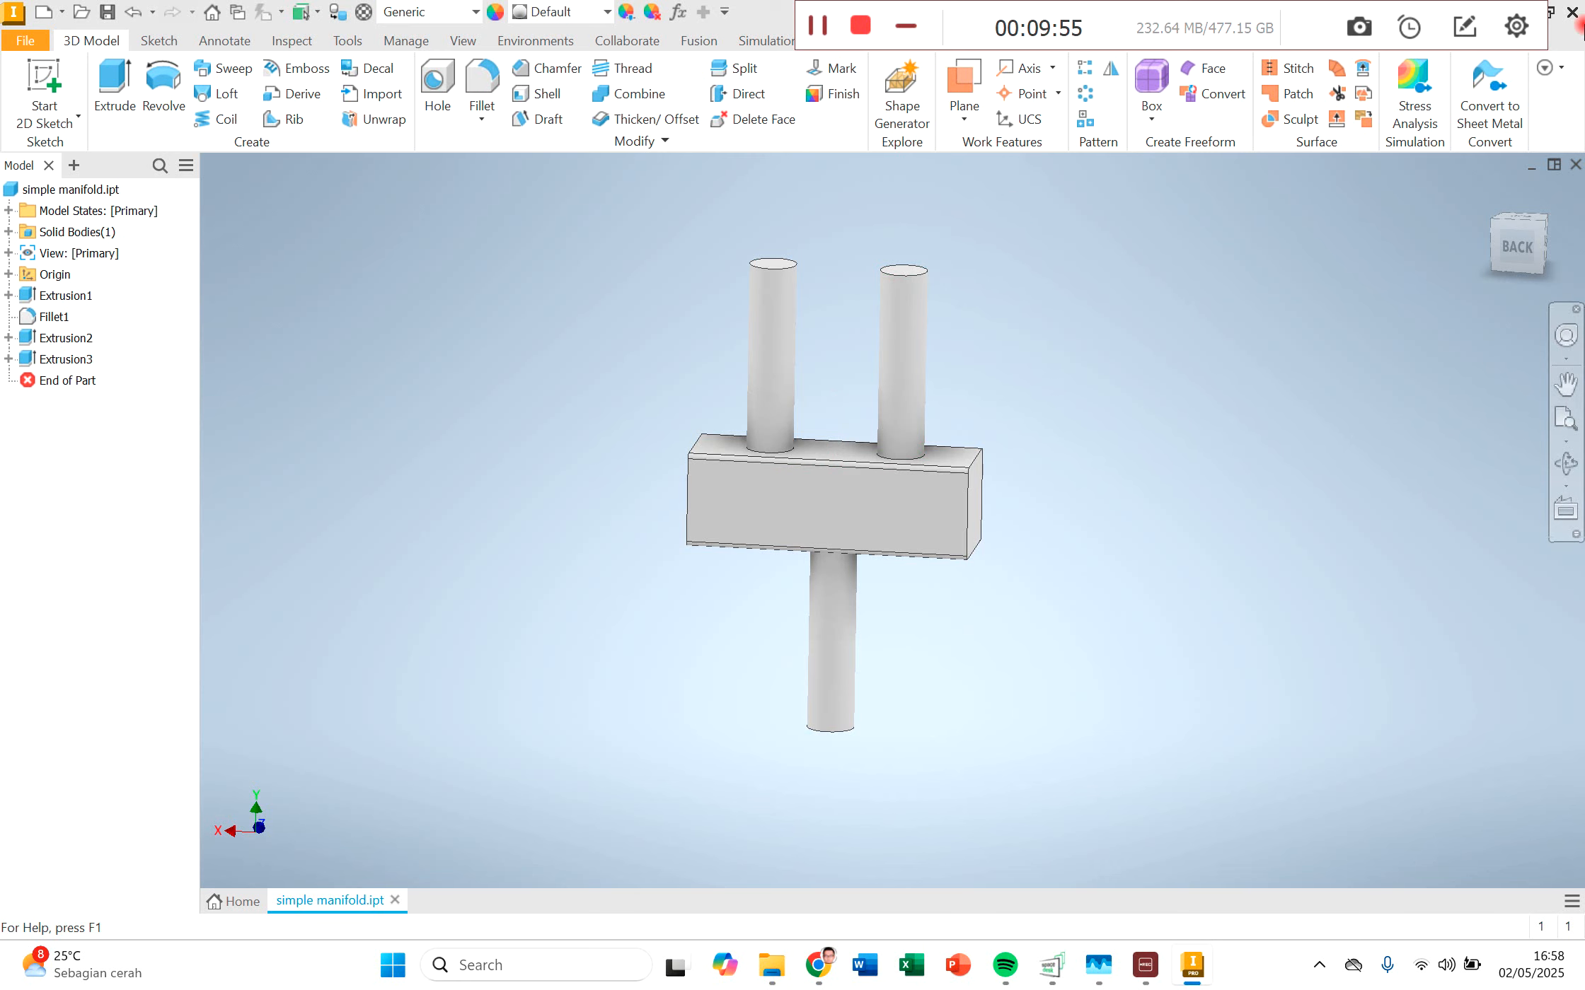
# Step: Close Inventor and launch Autodesk CFD 2026, dismissing the Fusion 360 installer notice
pyautogui.click(1573, 14)
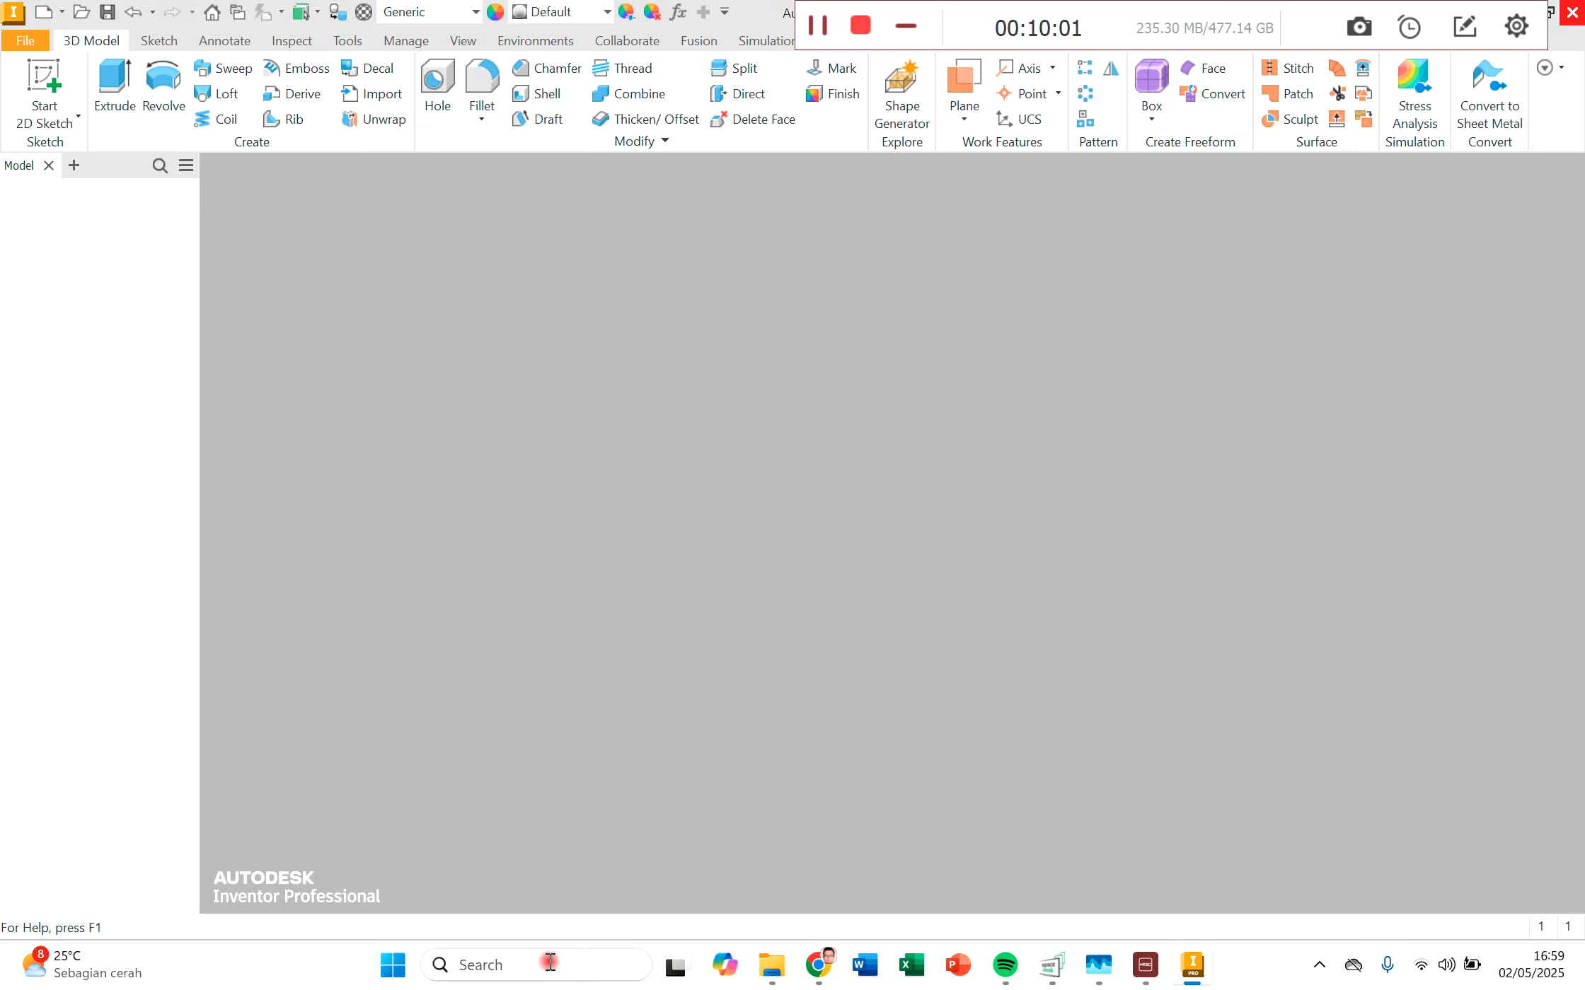
pyautogui.click(549, 968)
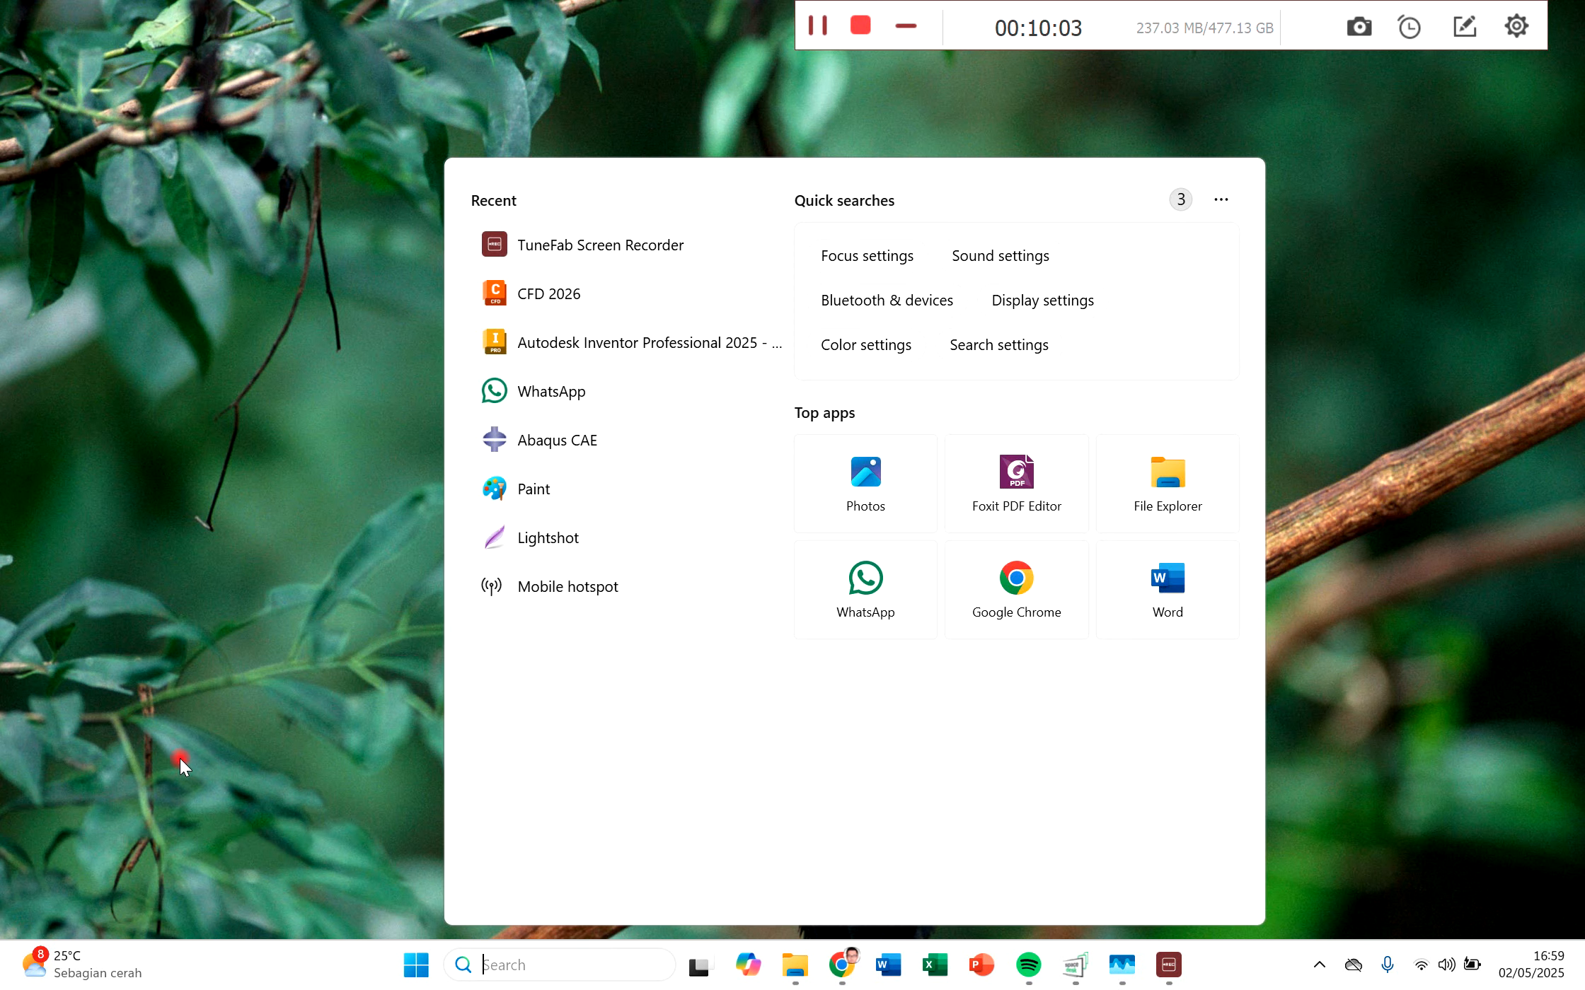
pyautogui.click(550, 293)
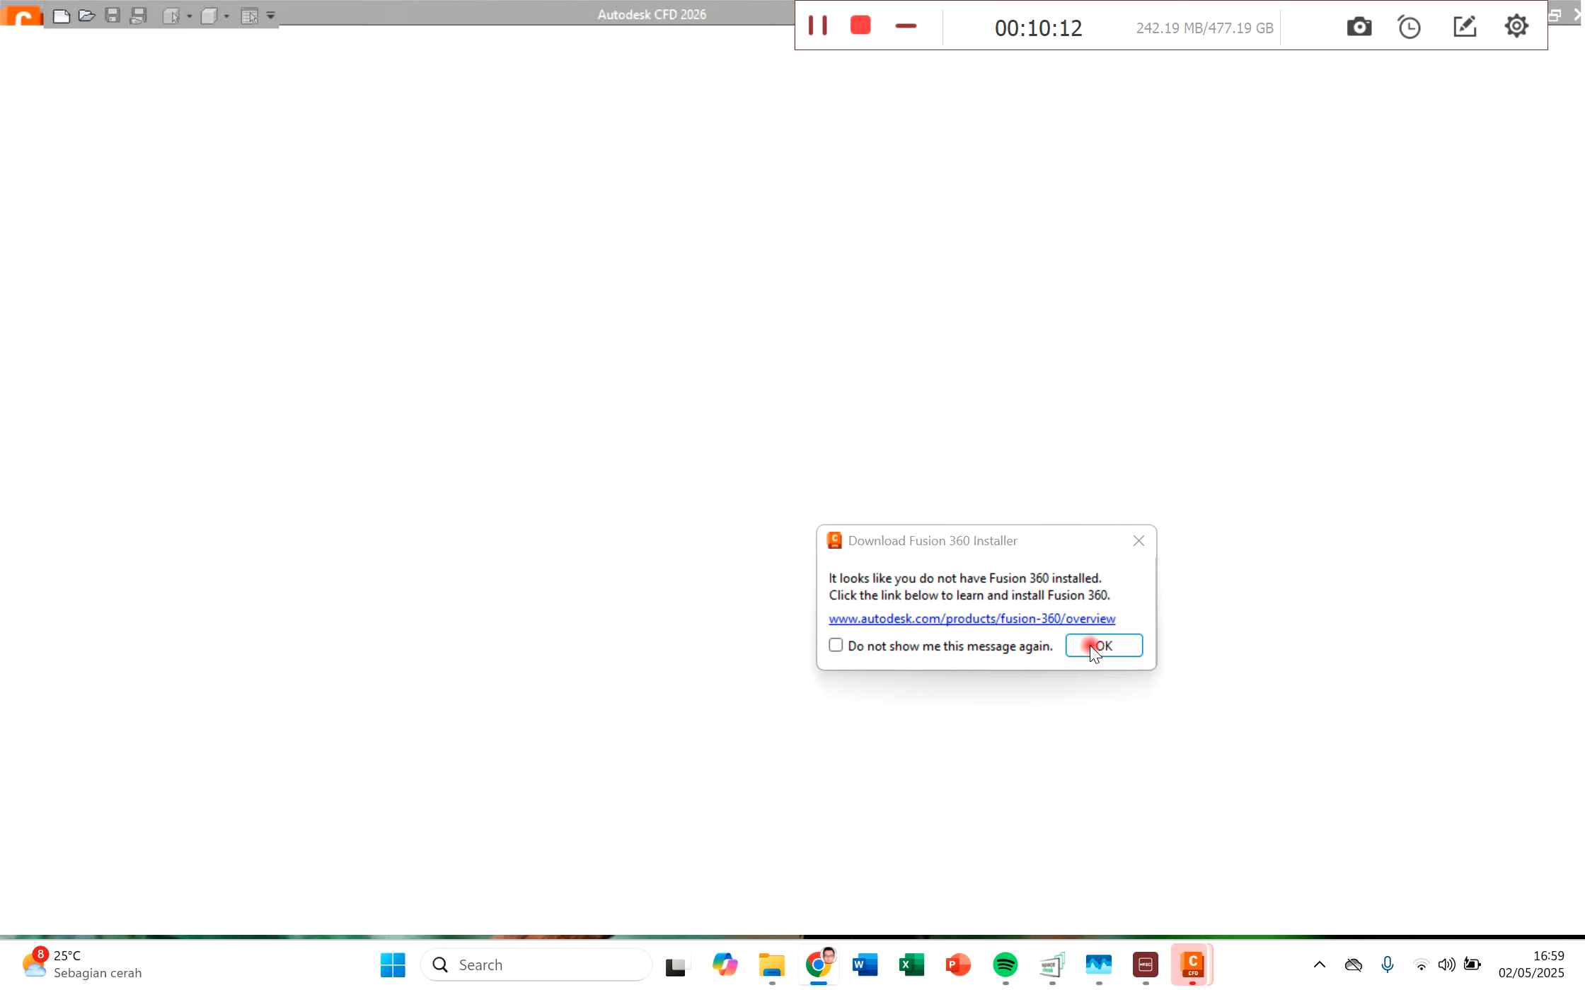
pyautogui.click(1091, 646)
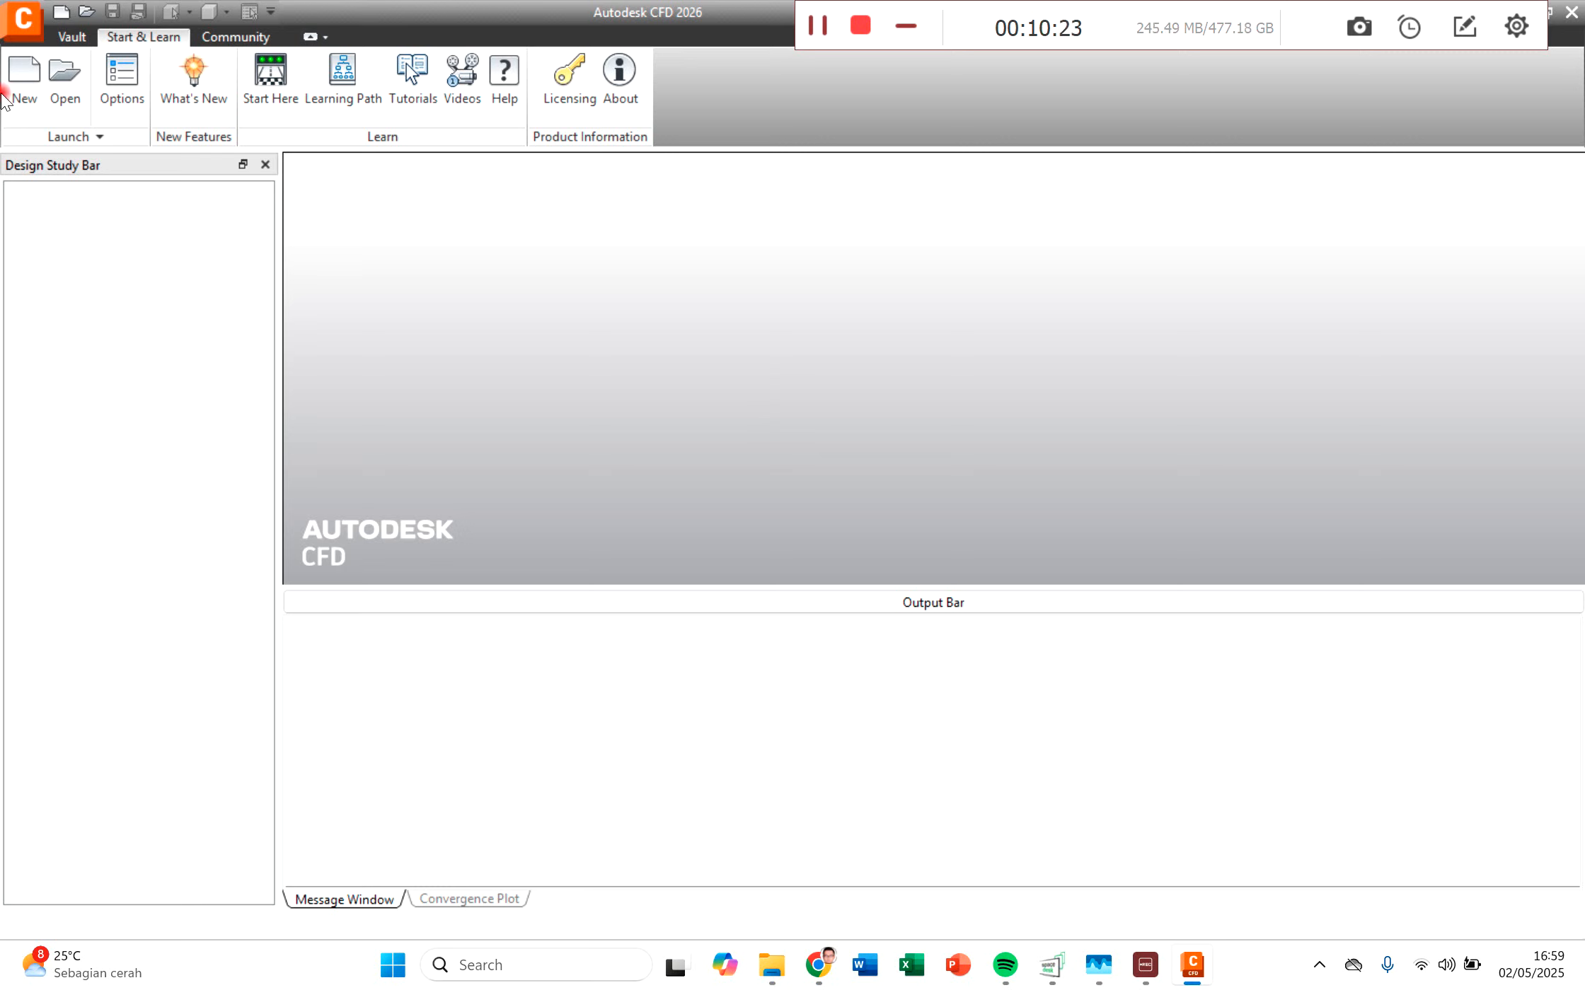
# Step: Create a design study named "Tutorial manifold" from simple manifold.ipt in the Desain Simulasi Teknik folder
pyautogui.click(33, 86)
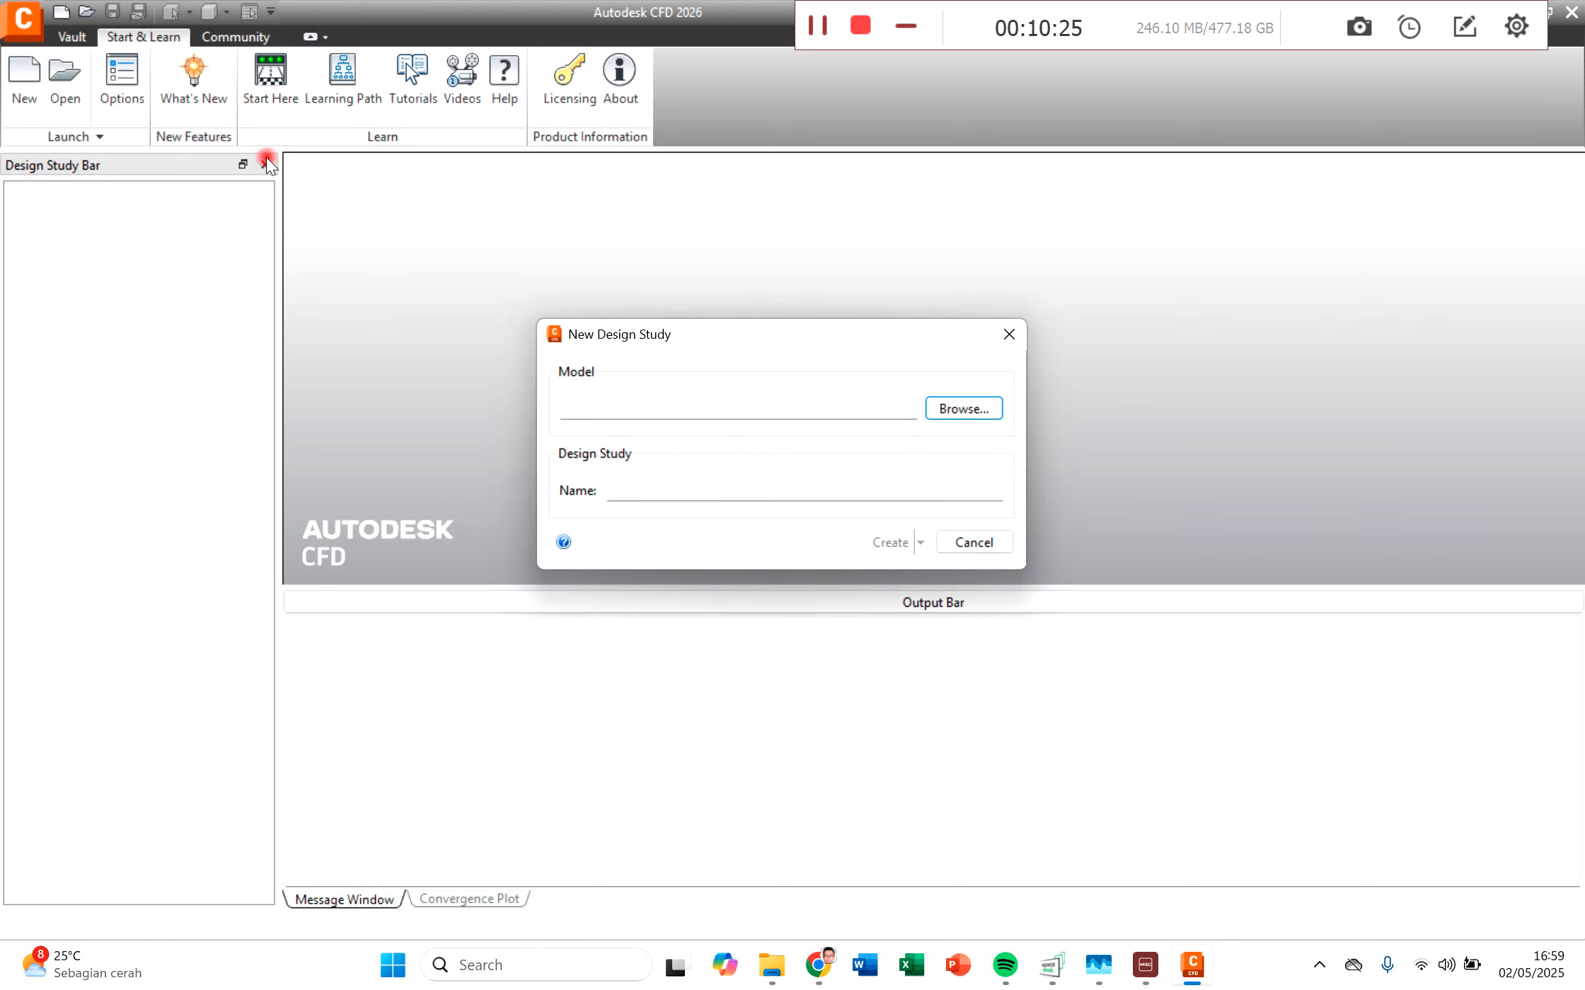
pyautogui.click(969, 411)
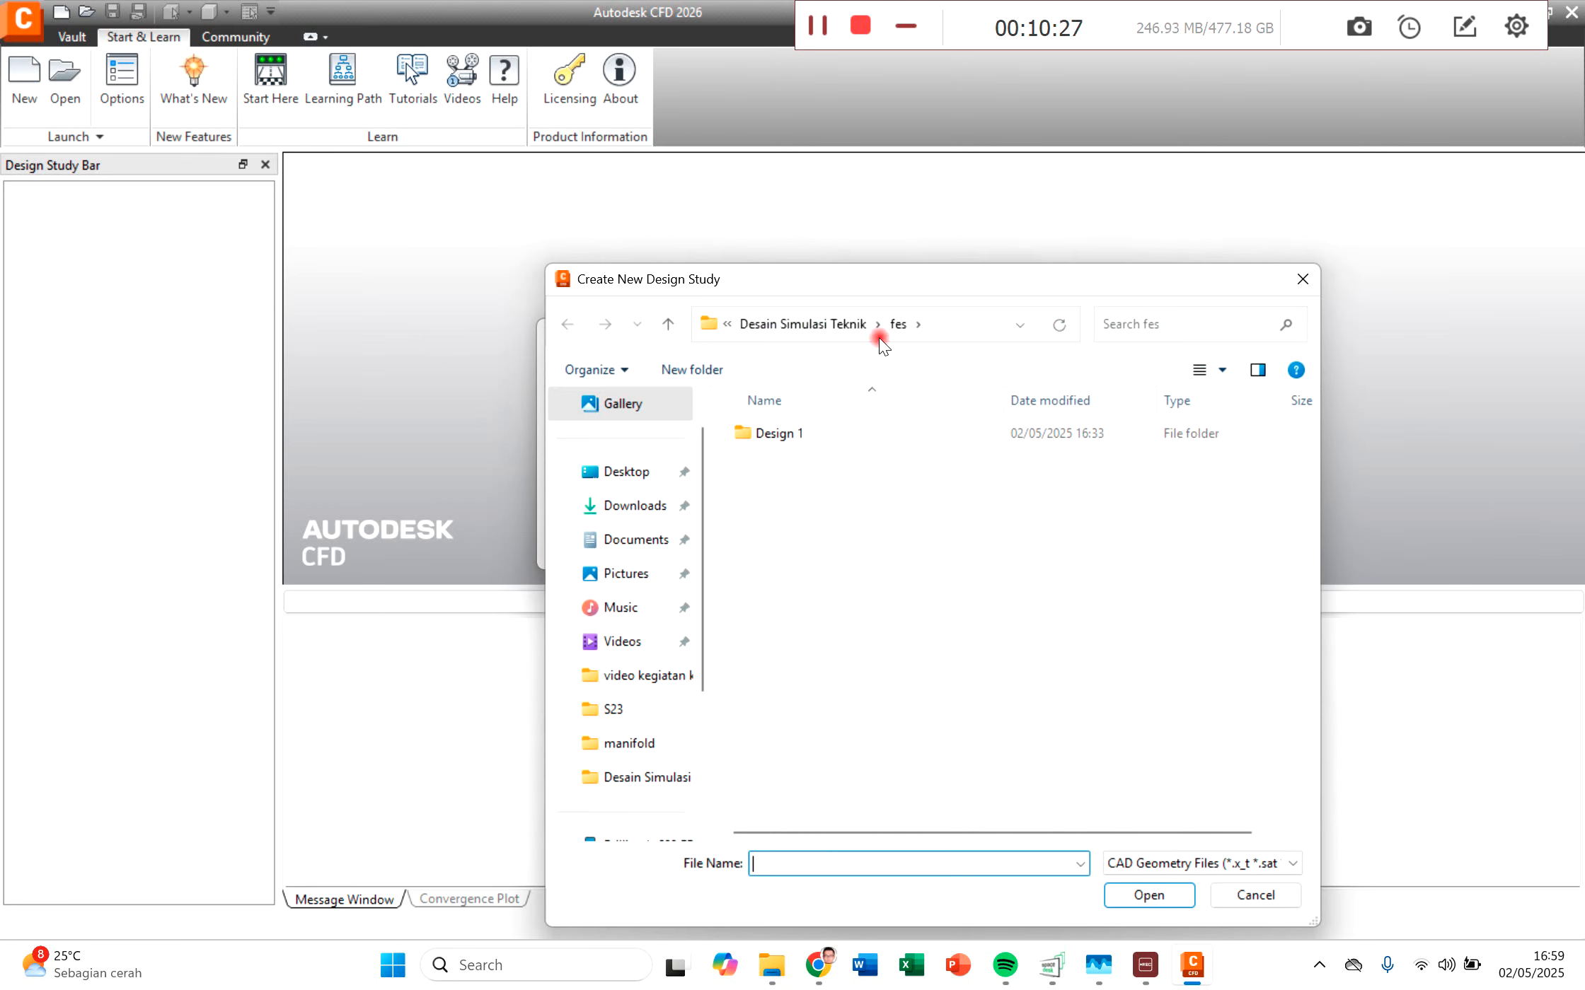
pyautogui.moveTo(853, 278); pyautogui.dragTo(793, 235)
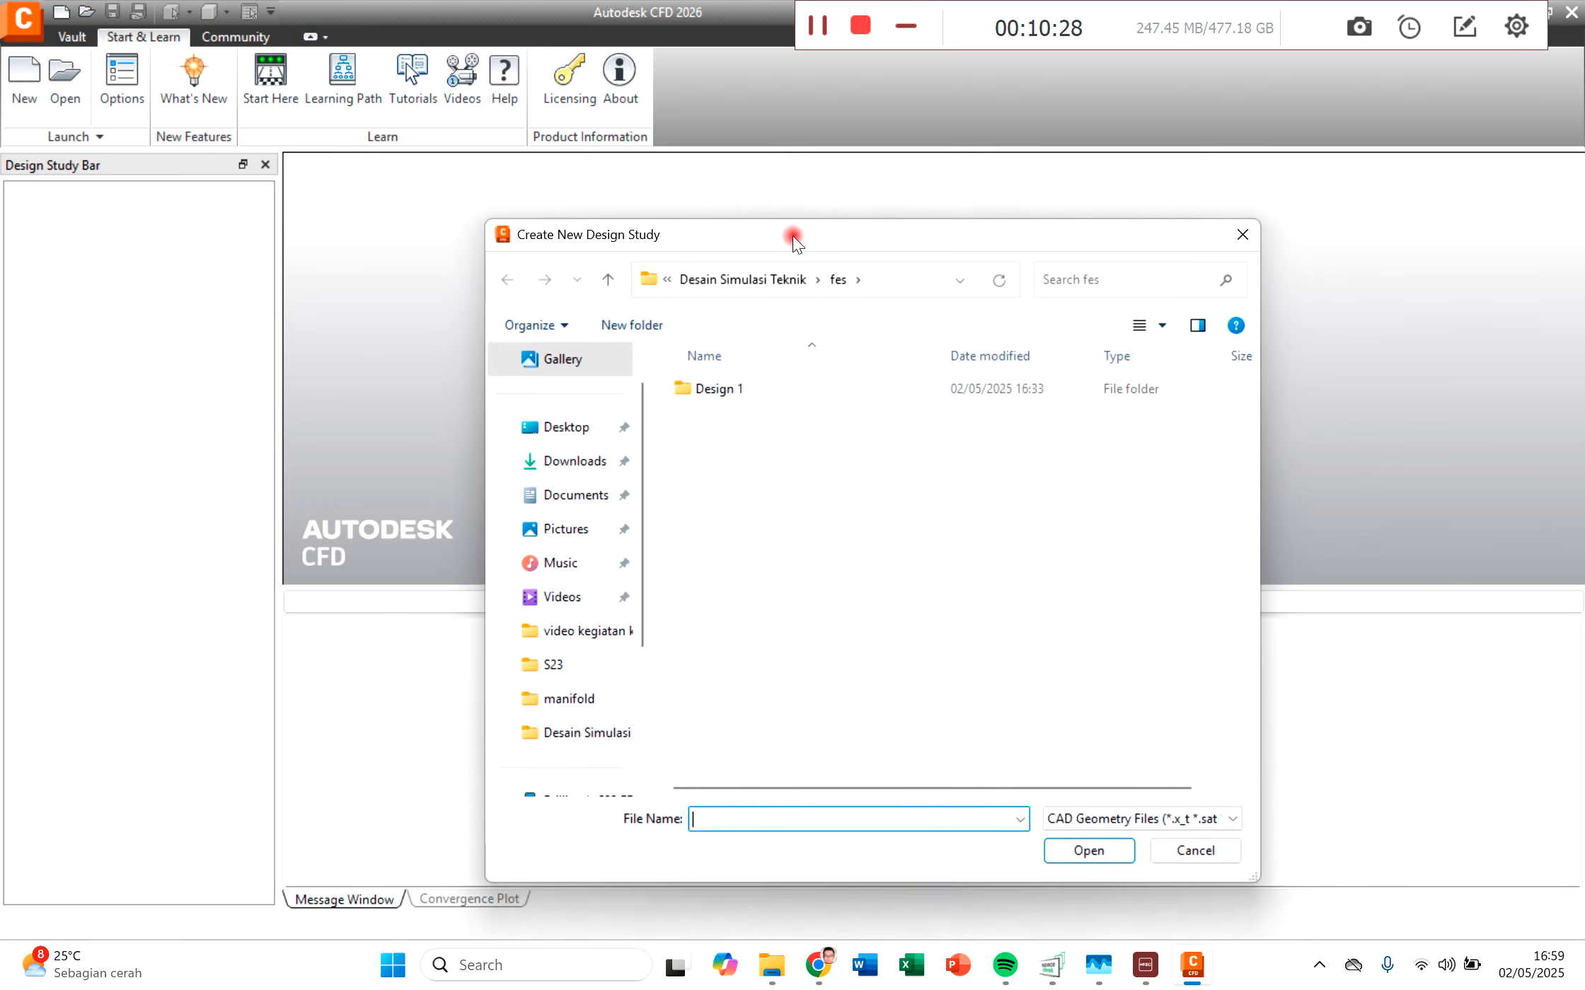
pyautogui.click(732, 281)
pyautogui.scroll(-3, 788, 600)
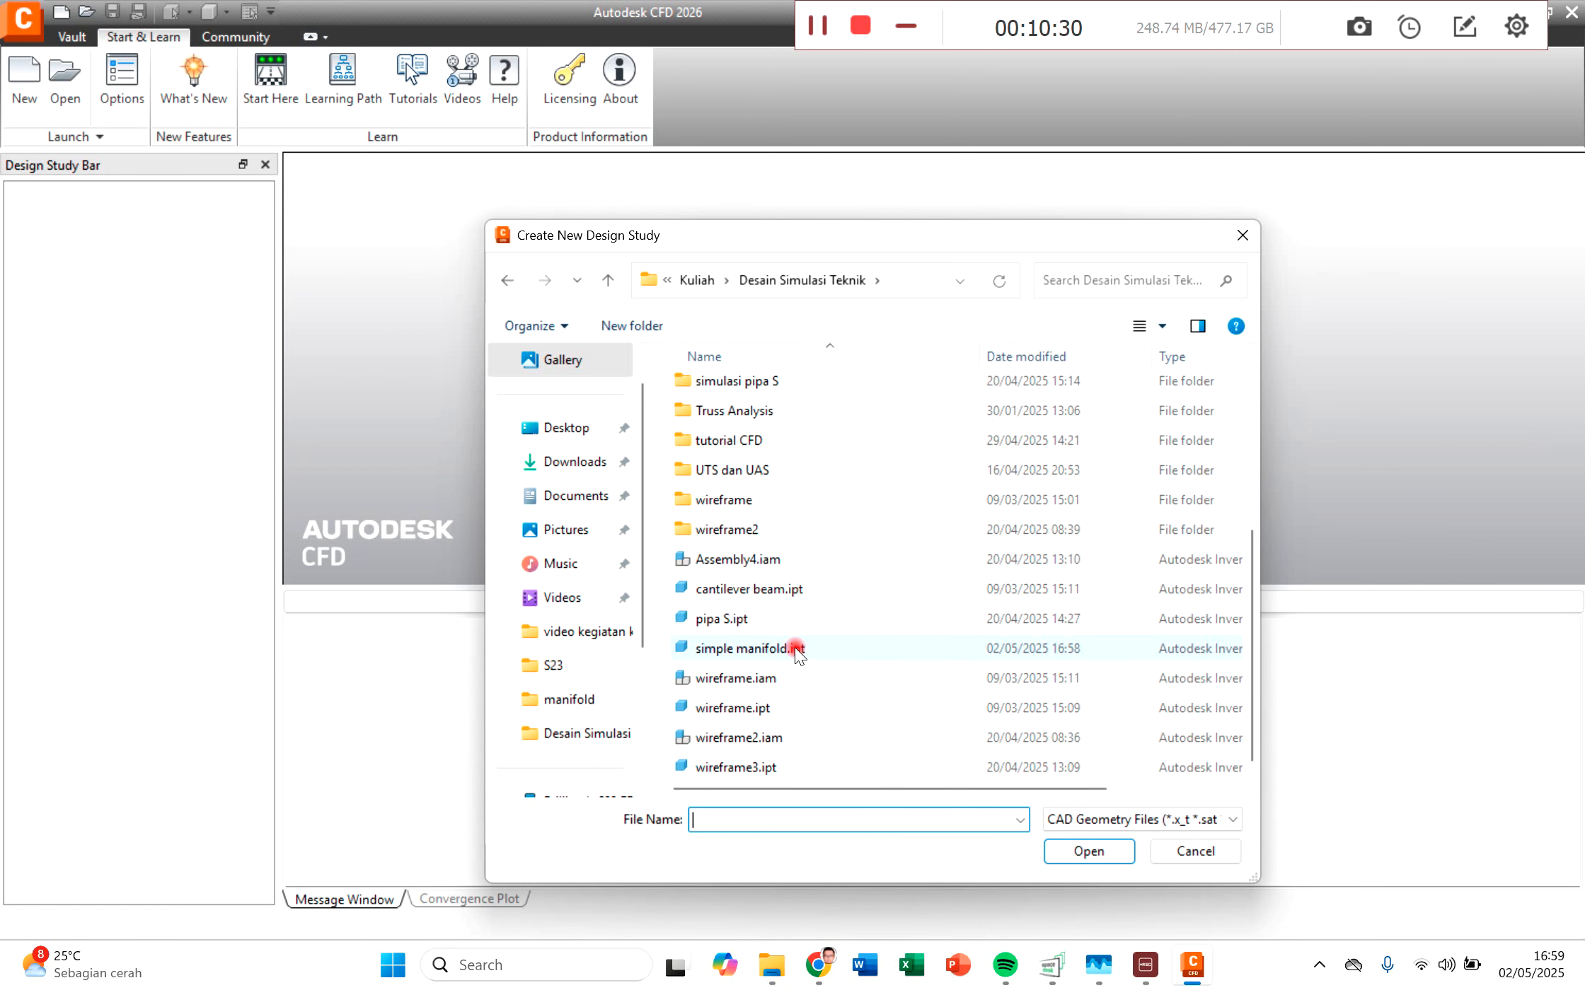
pyautogui.doubleClick(754, 650)
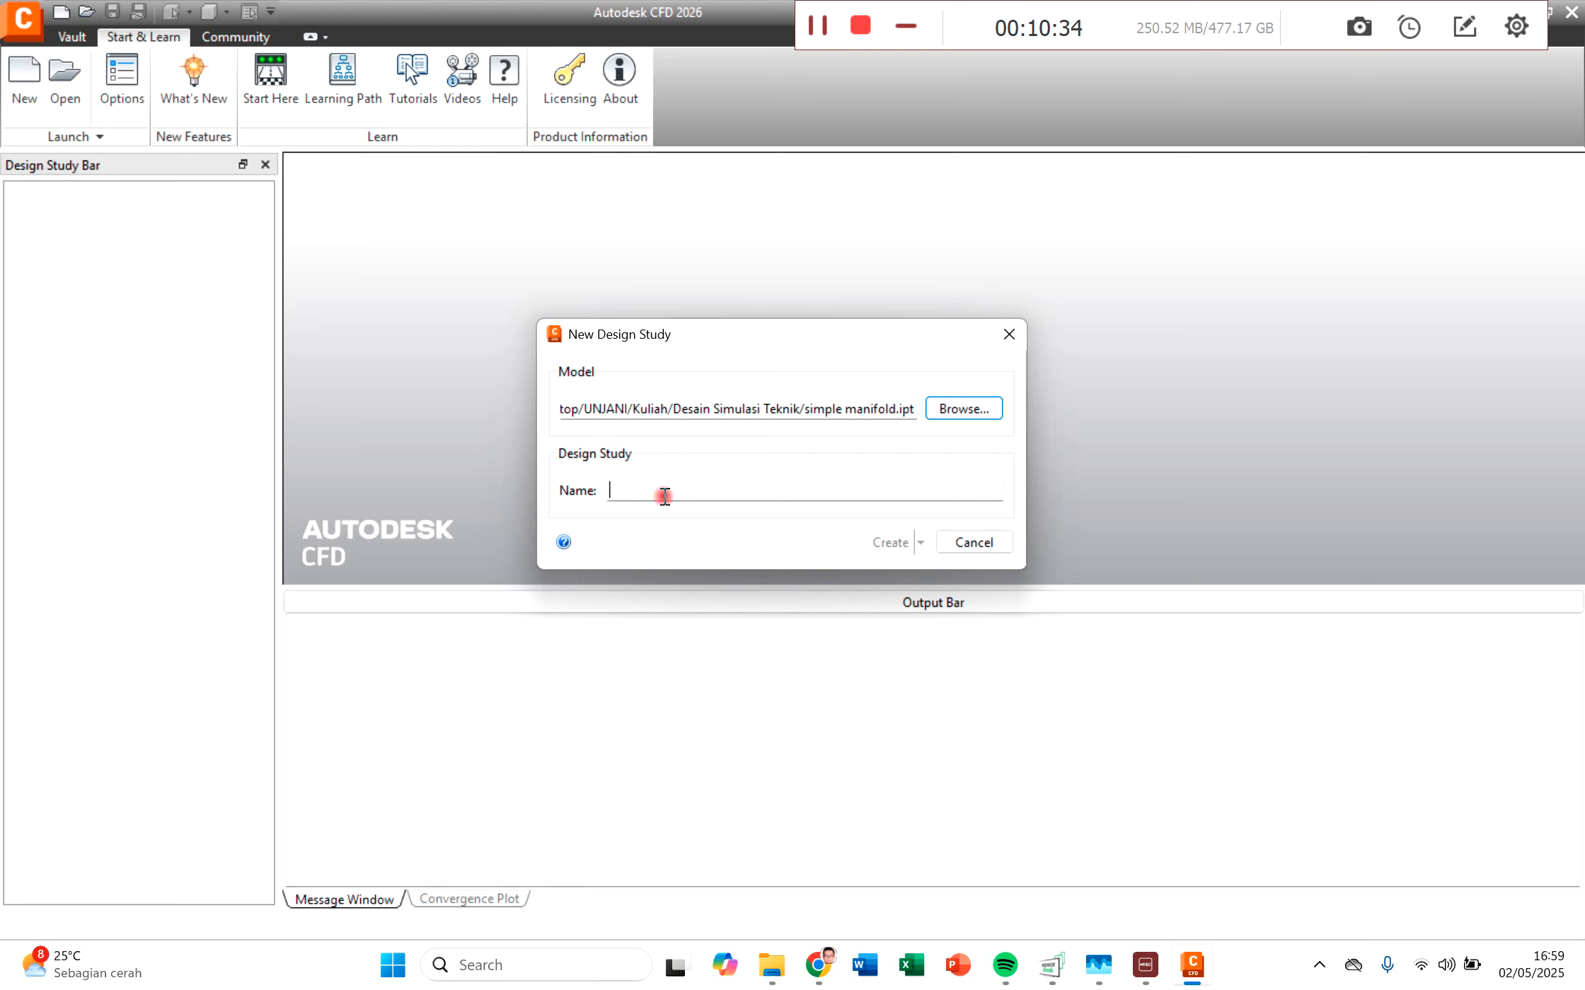
pyautogui.write('Tutorial manifold')
pyautogui.click(886, 543)
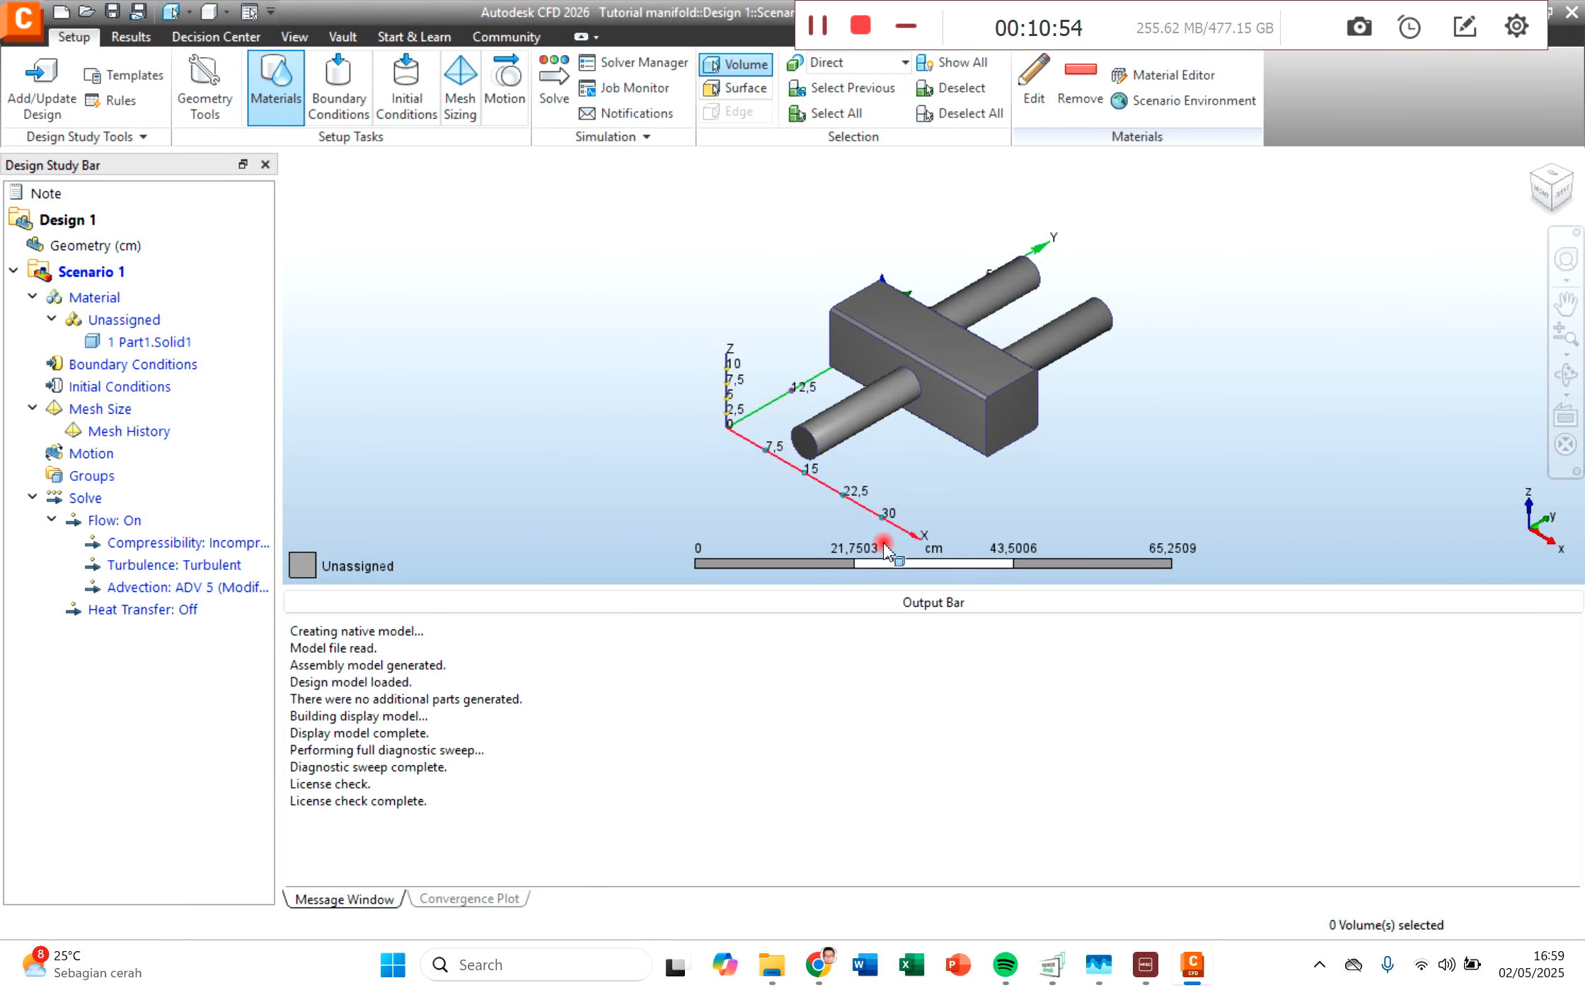
# Step: View the manifold from the top and change the geometry's length units to mm
pyautogui.click(1542, 197)
pyautogui.moveTo(1145, 409); pyautogui.dragTo(1002, 384, button='middle')
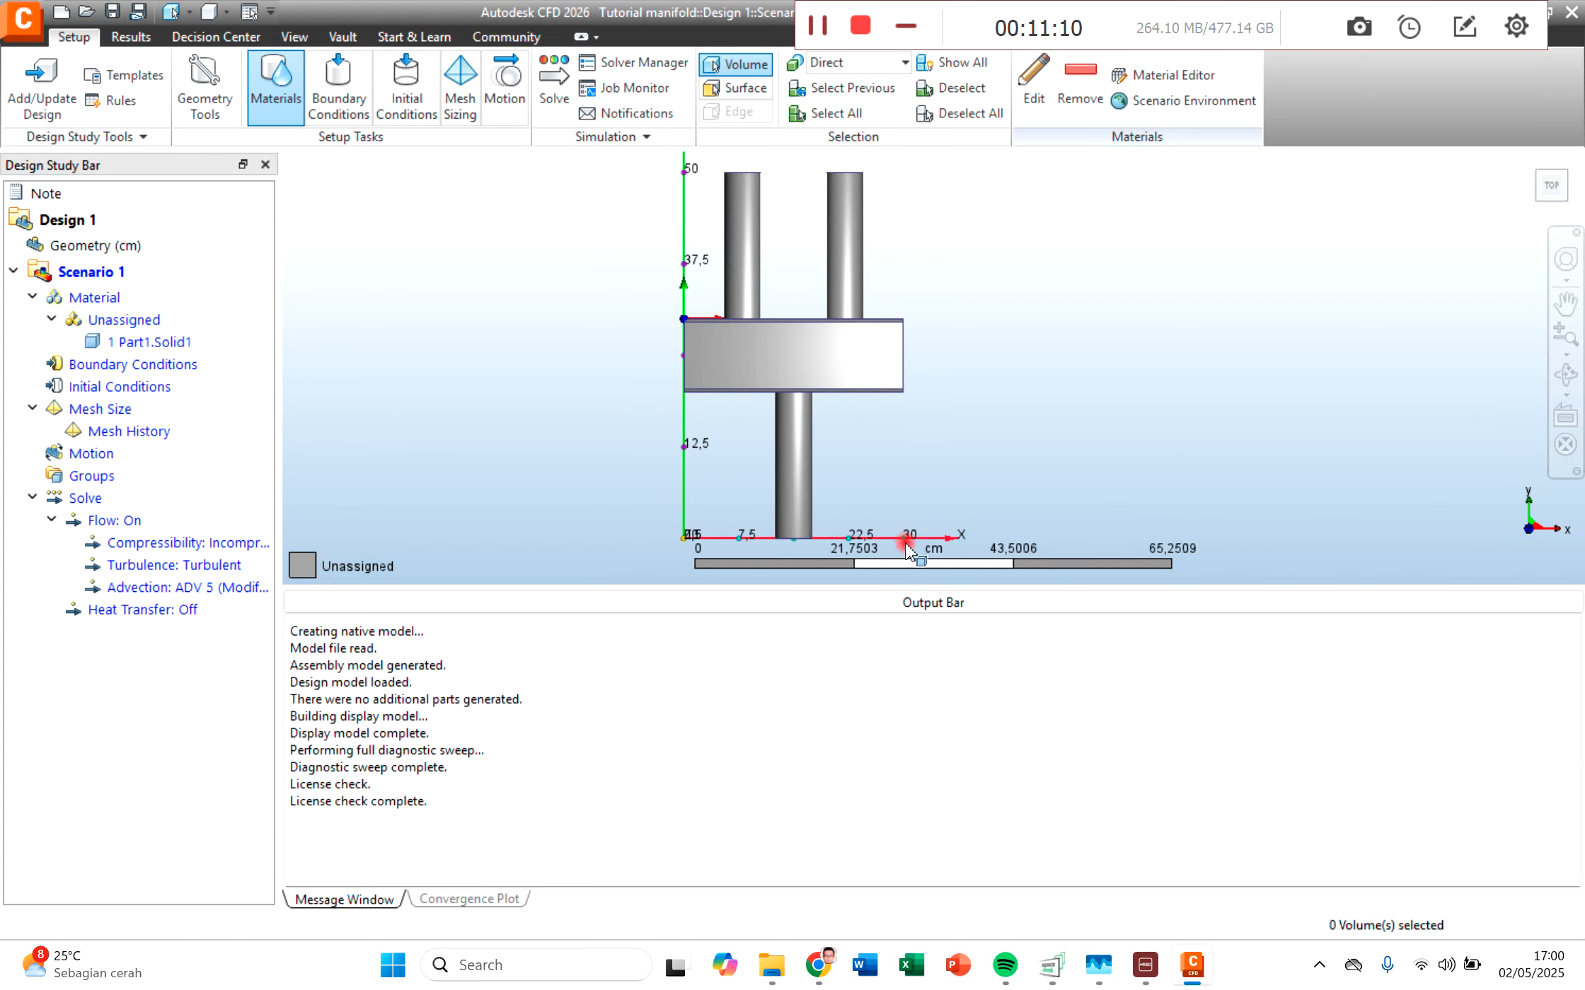
pyautogui.moveTo(941, 382); pyautogui.dragTo(887, 378, button='middle')
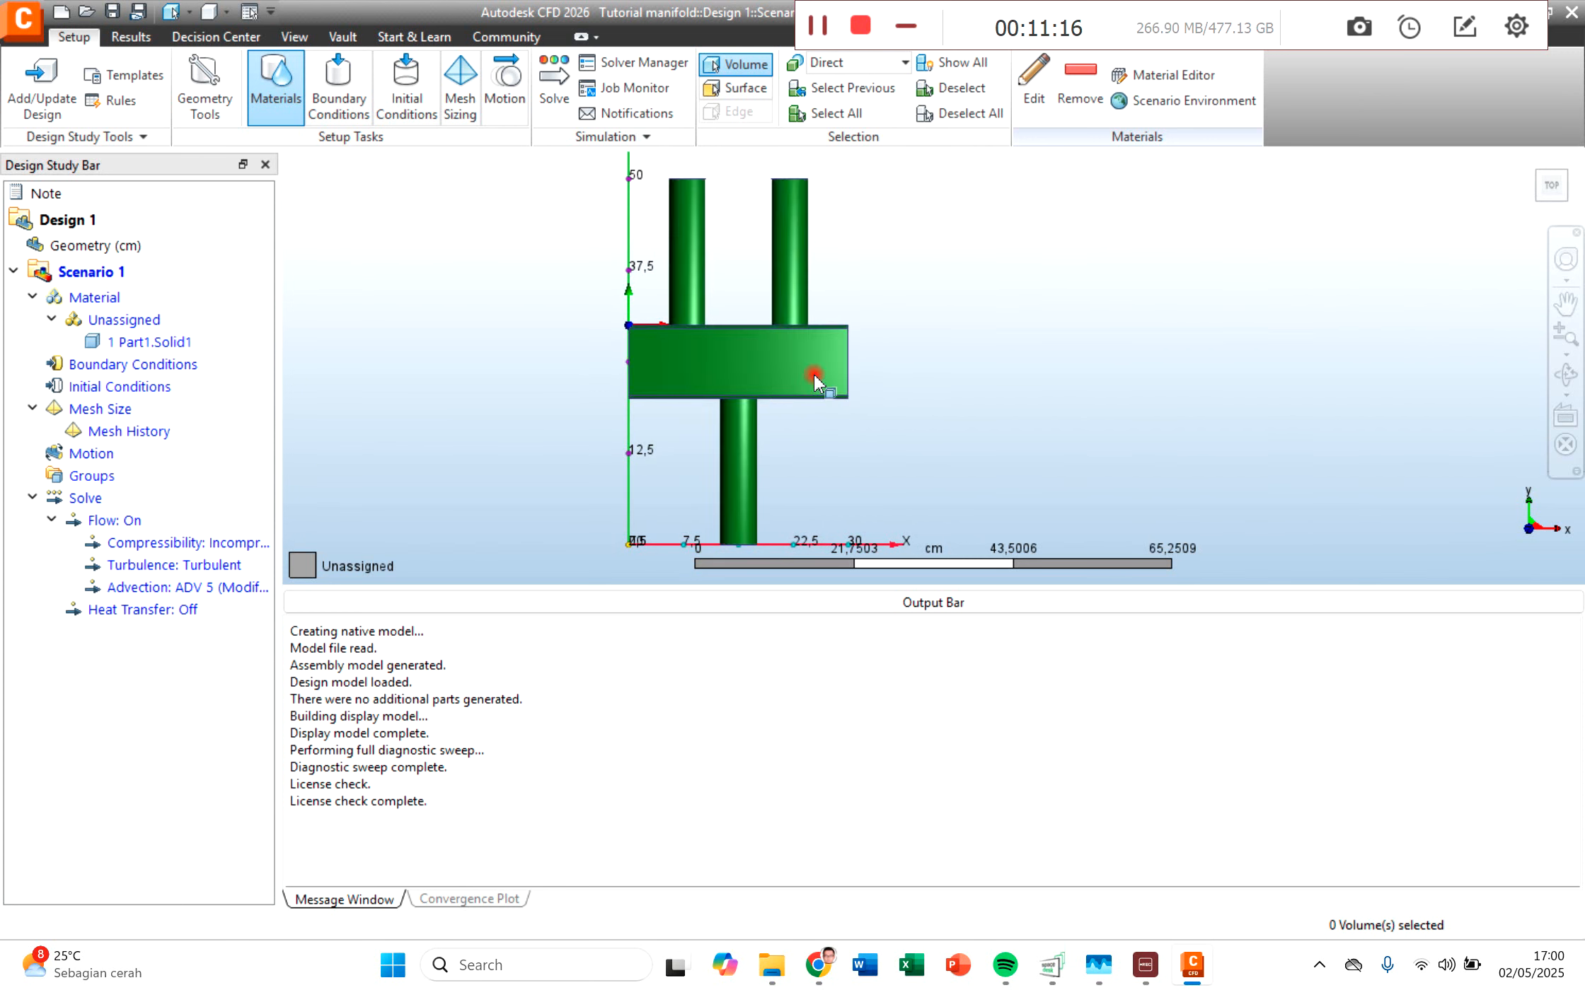
pyautogui.rightClick(85, 247)
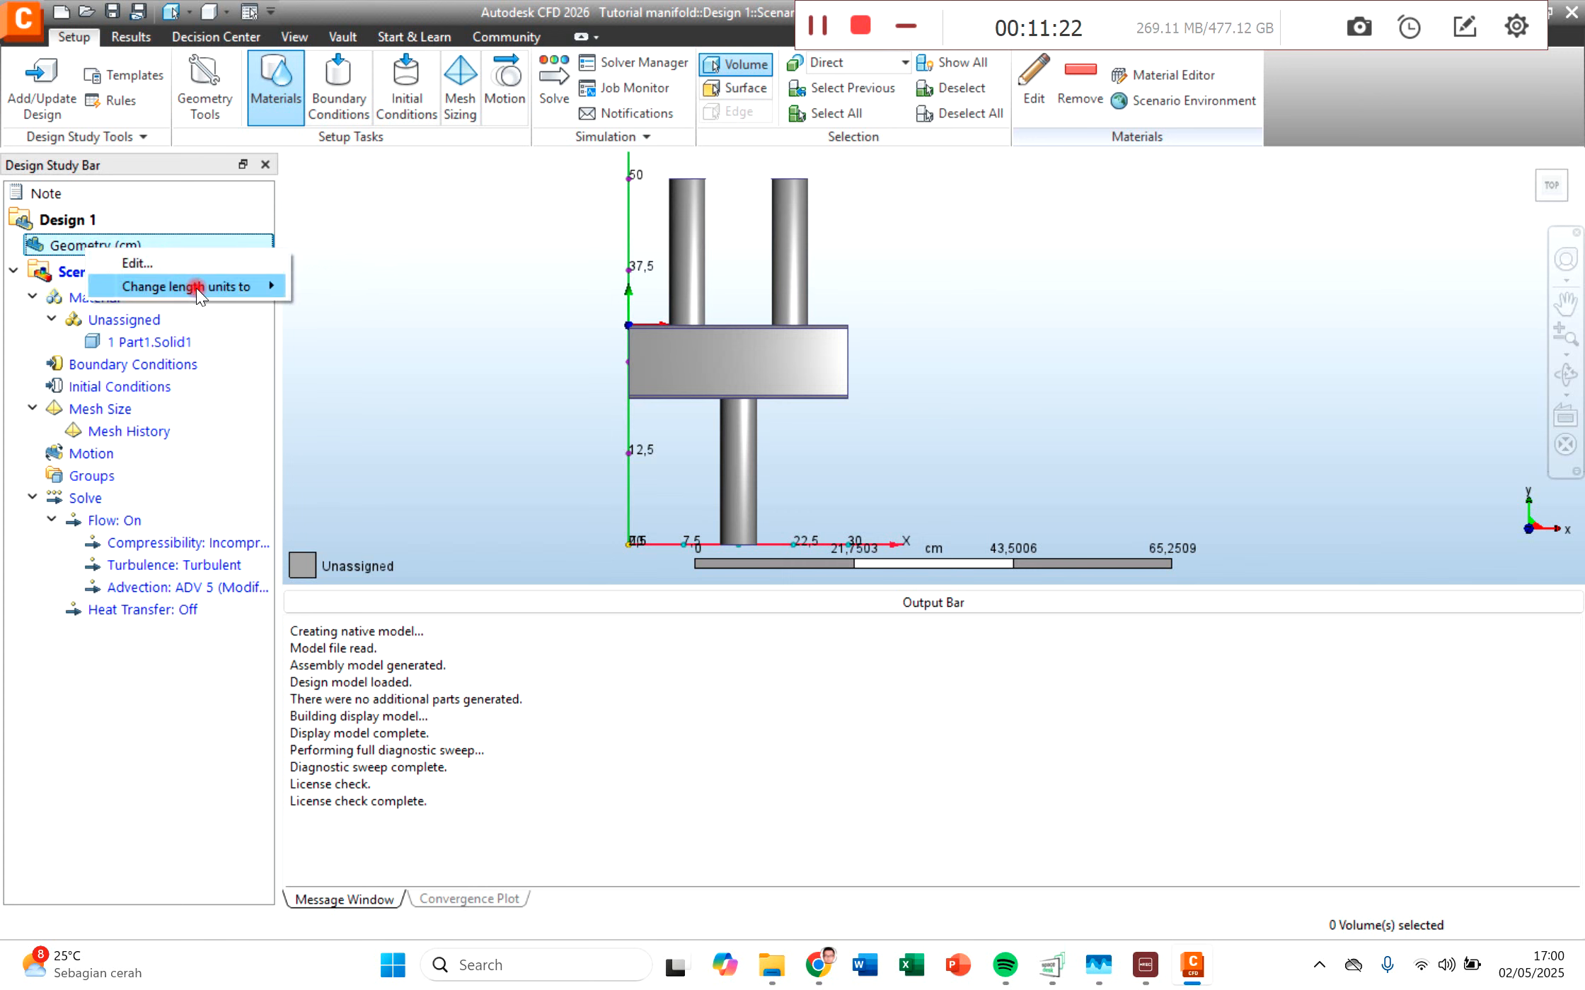
pyautogui.moveTo(195, 289)
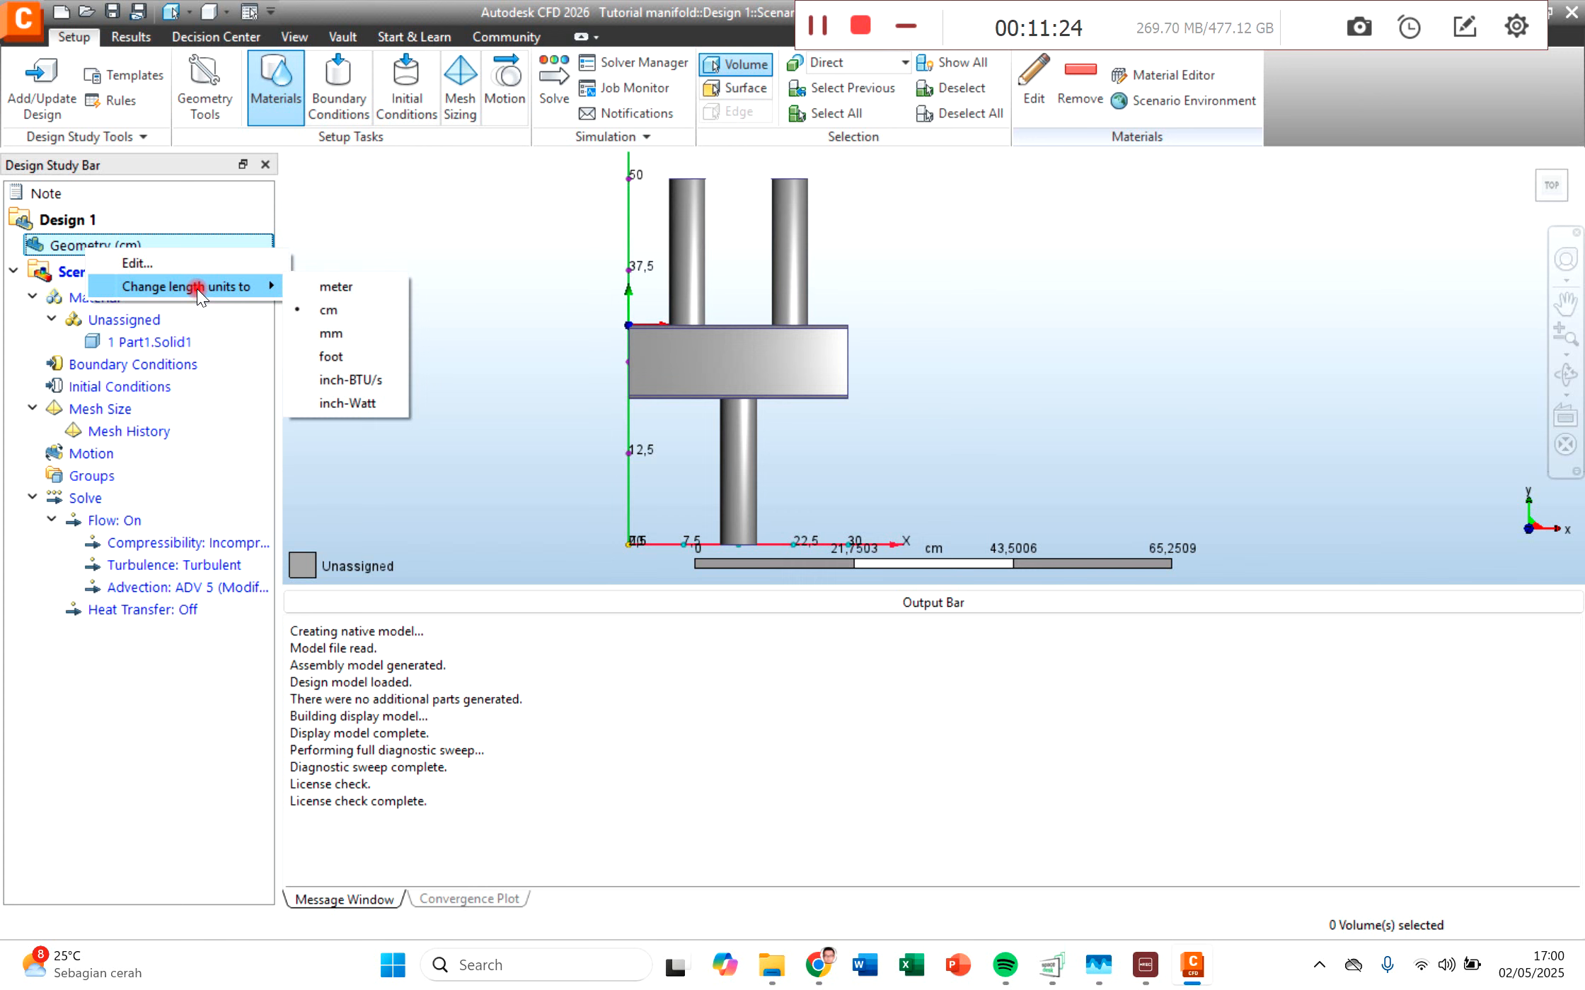
pyautogui.click(335, 333)
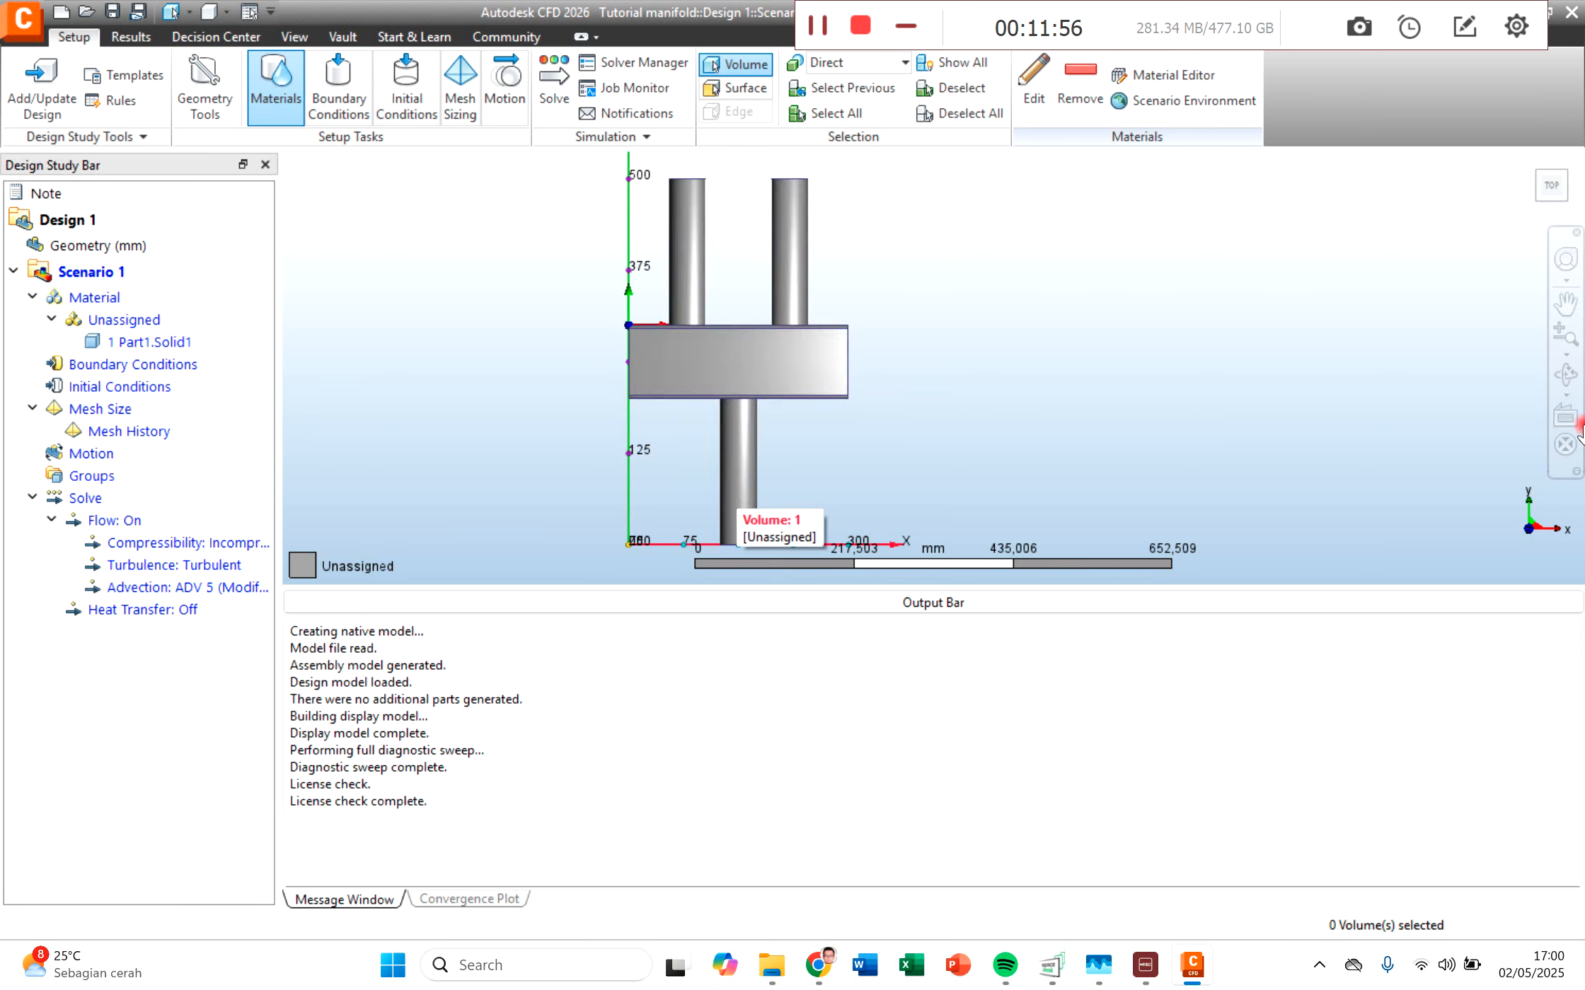
# Step: Assign the fluid material Water from the Default database to the manifold solid
pyautogui.click(1566, 375)
pyautogui.moveTo(721, 367); pyautogui.dragTo(739, 397)
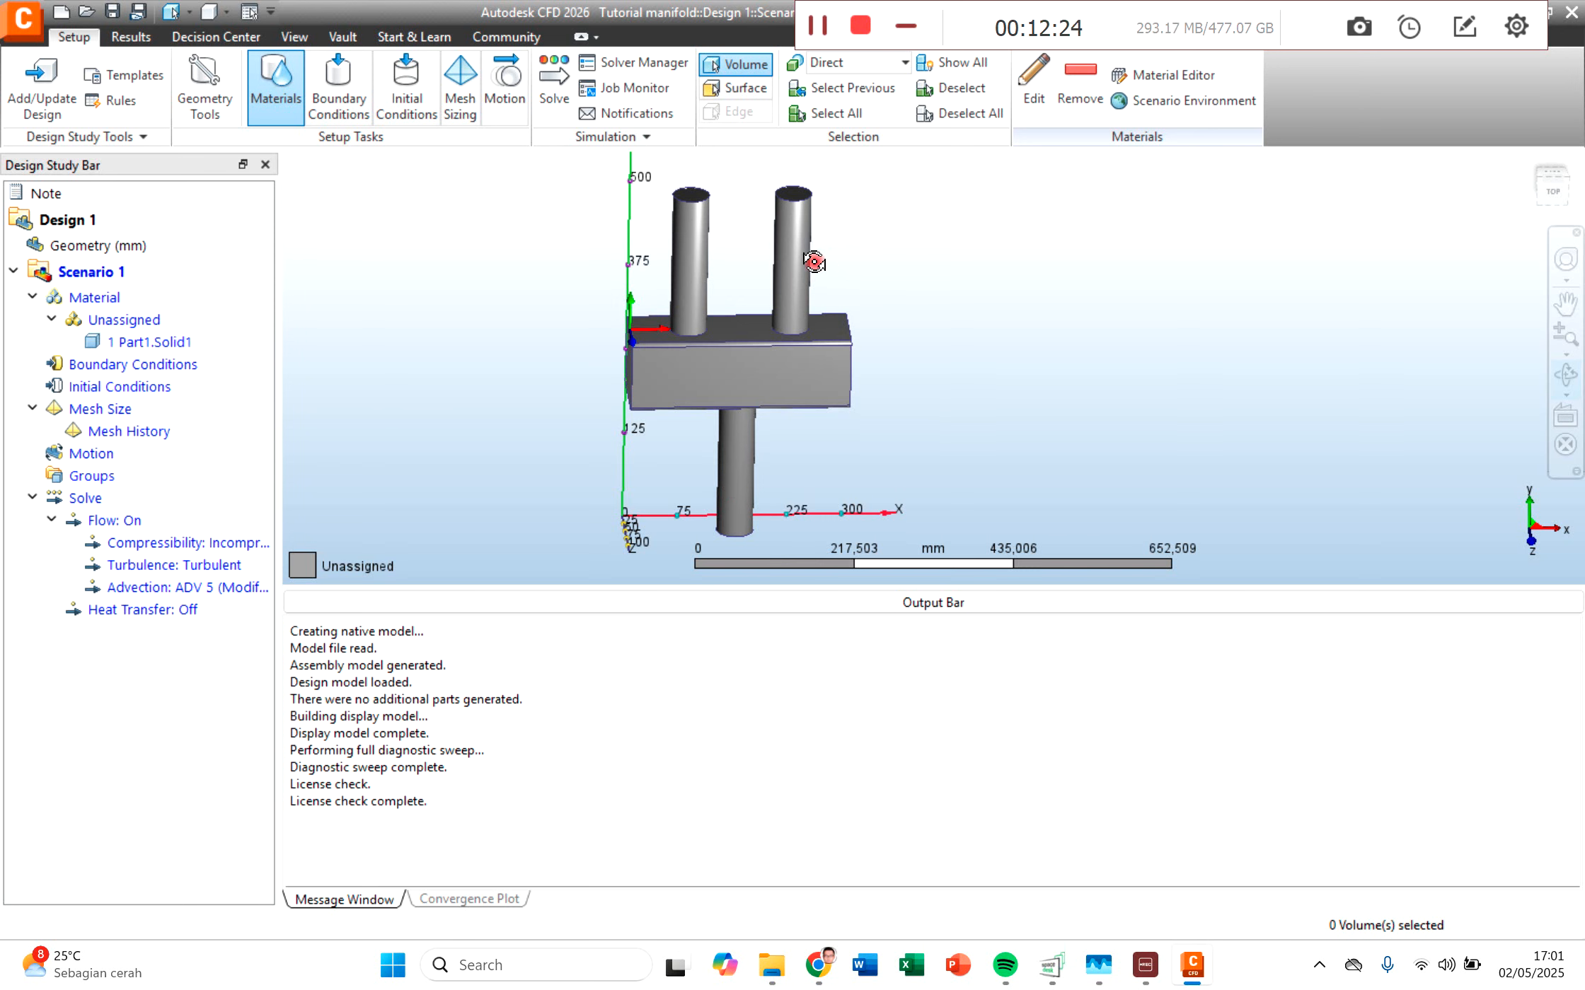
pyautogui.moveTo(757, 374); pyautogui.dragTo(757, 375)
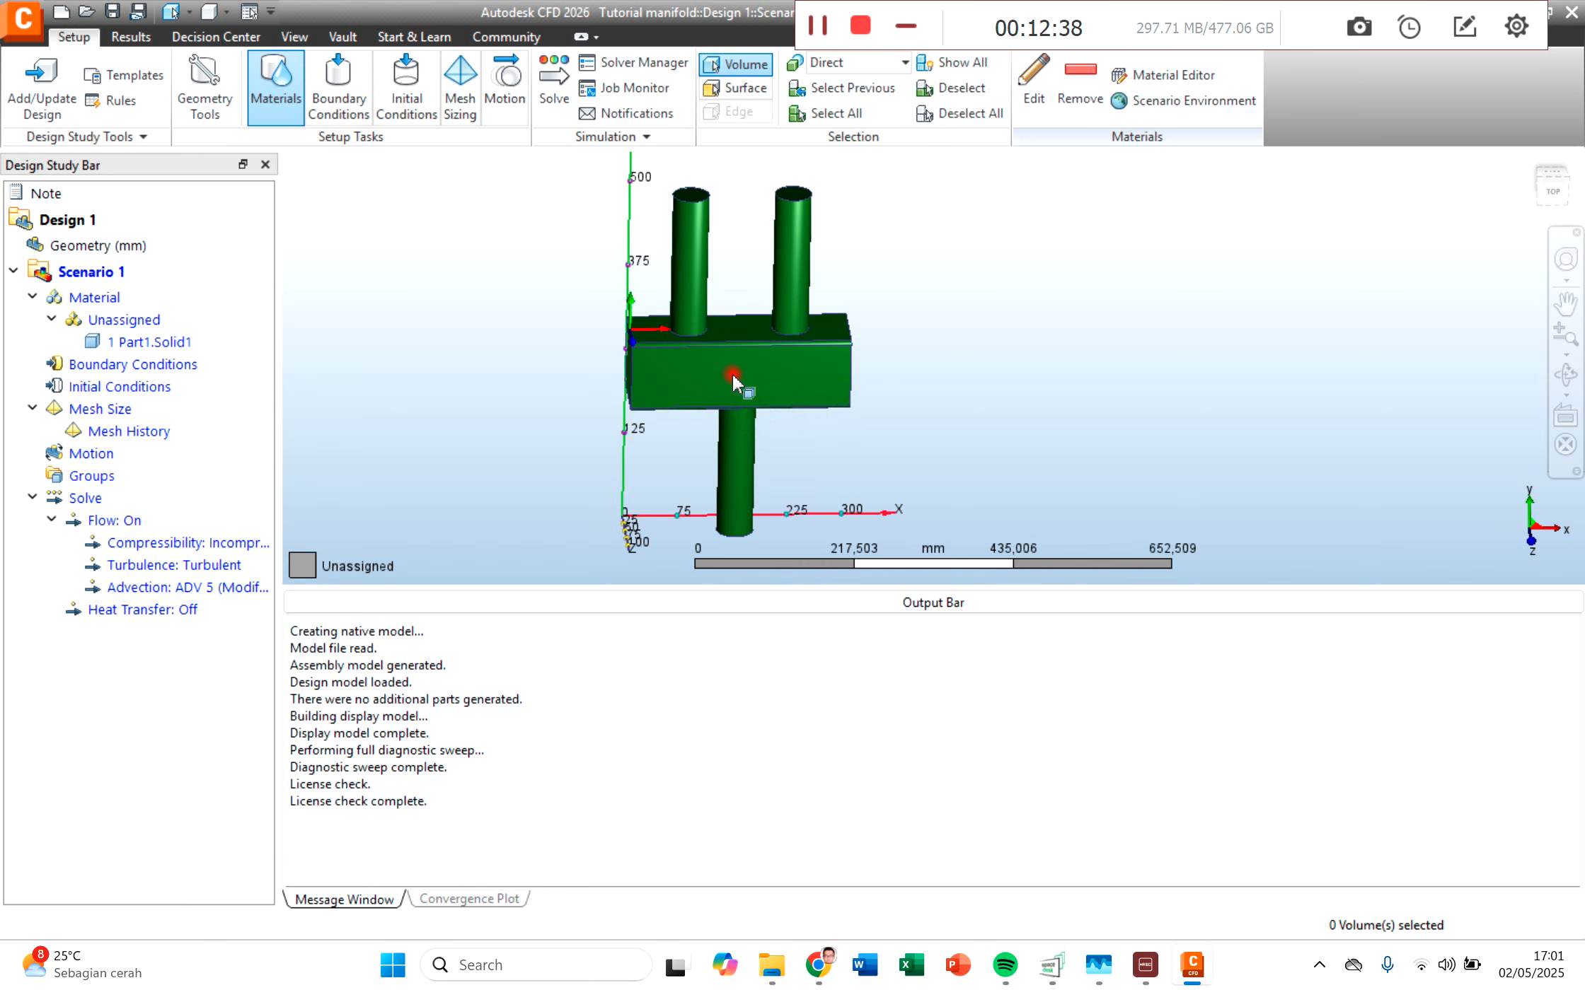
pyautogui.click(110, 298)
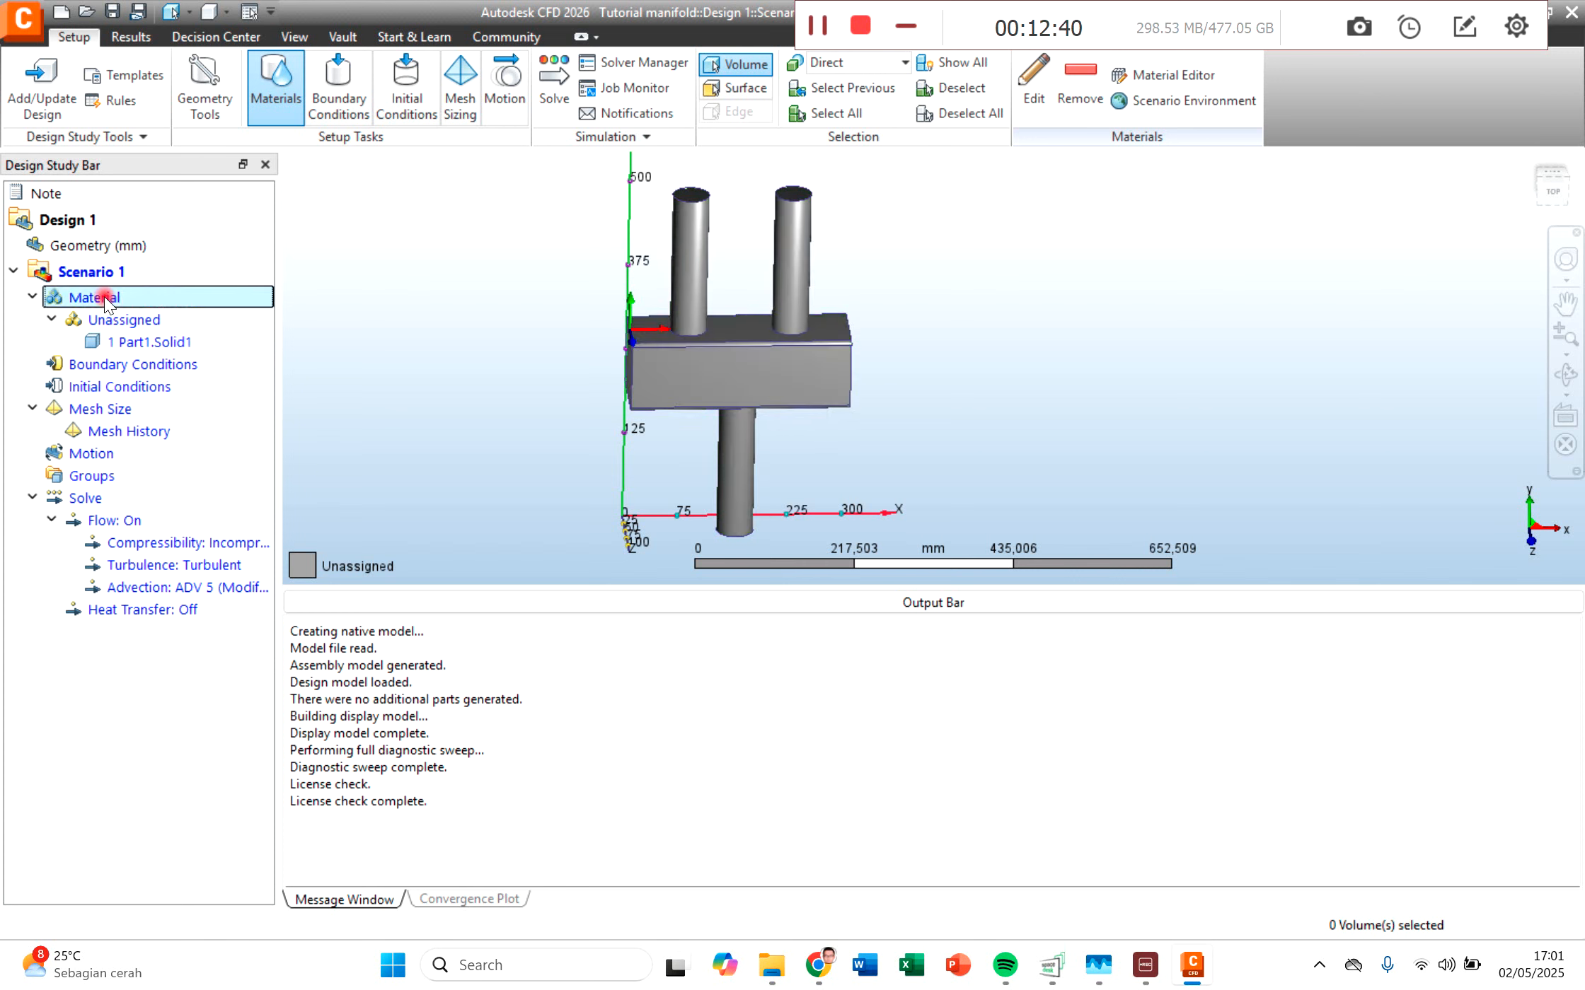
pyautogui.click(716, 362)
pyautogui.click(759, 343)
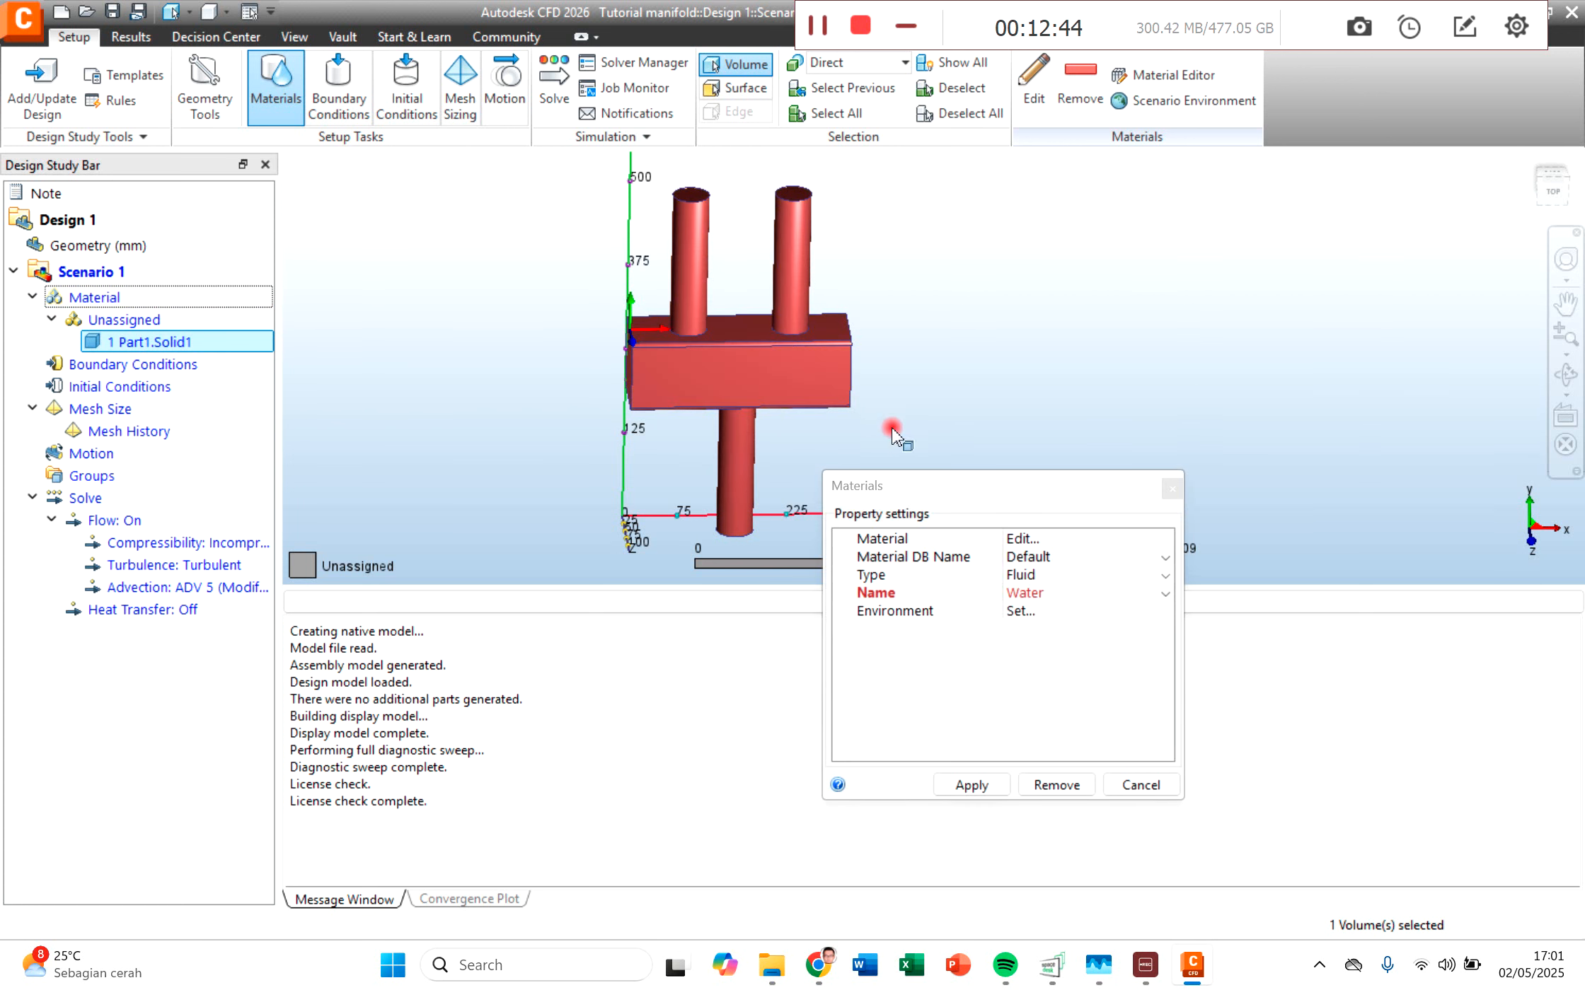
pyautogui.moveTo(914, 479); pyautogui.dragTo(707, 279)
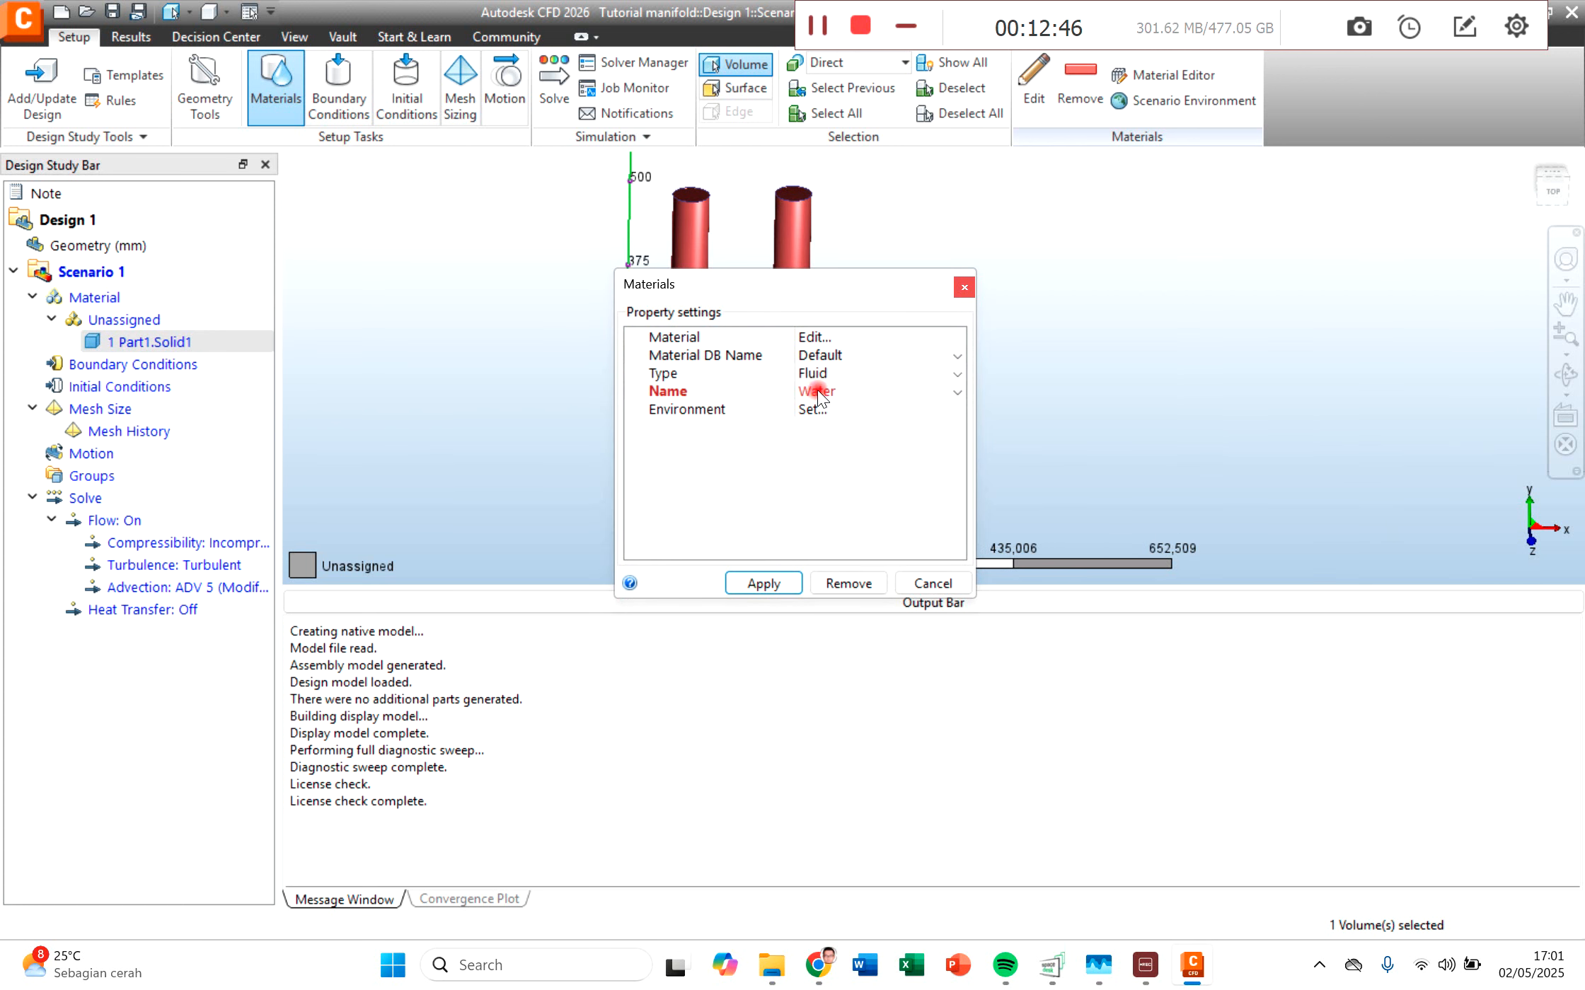
pyautogui.click(736, 588)
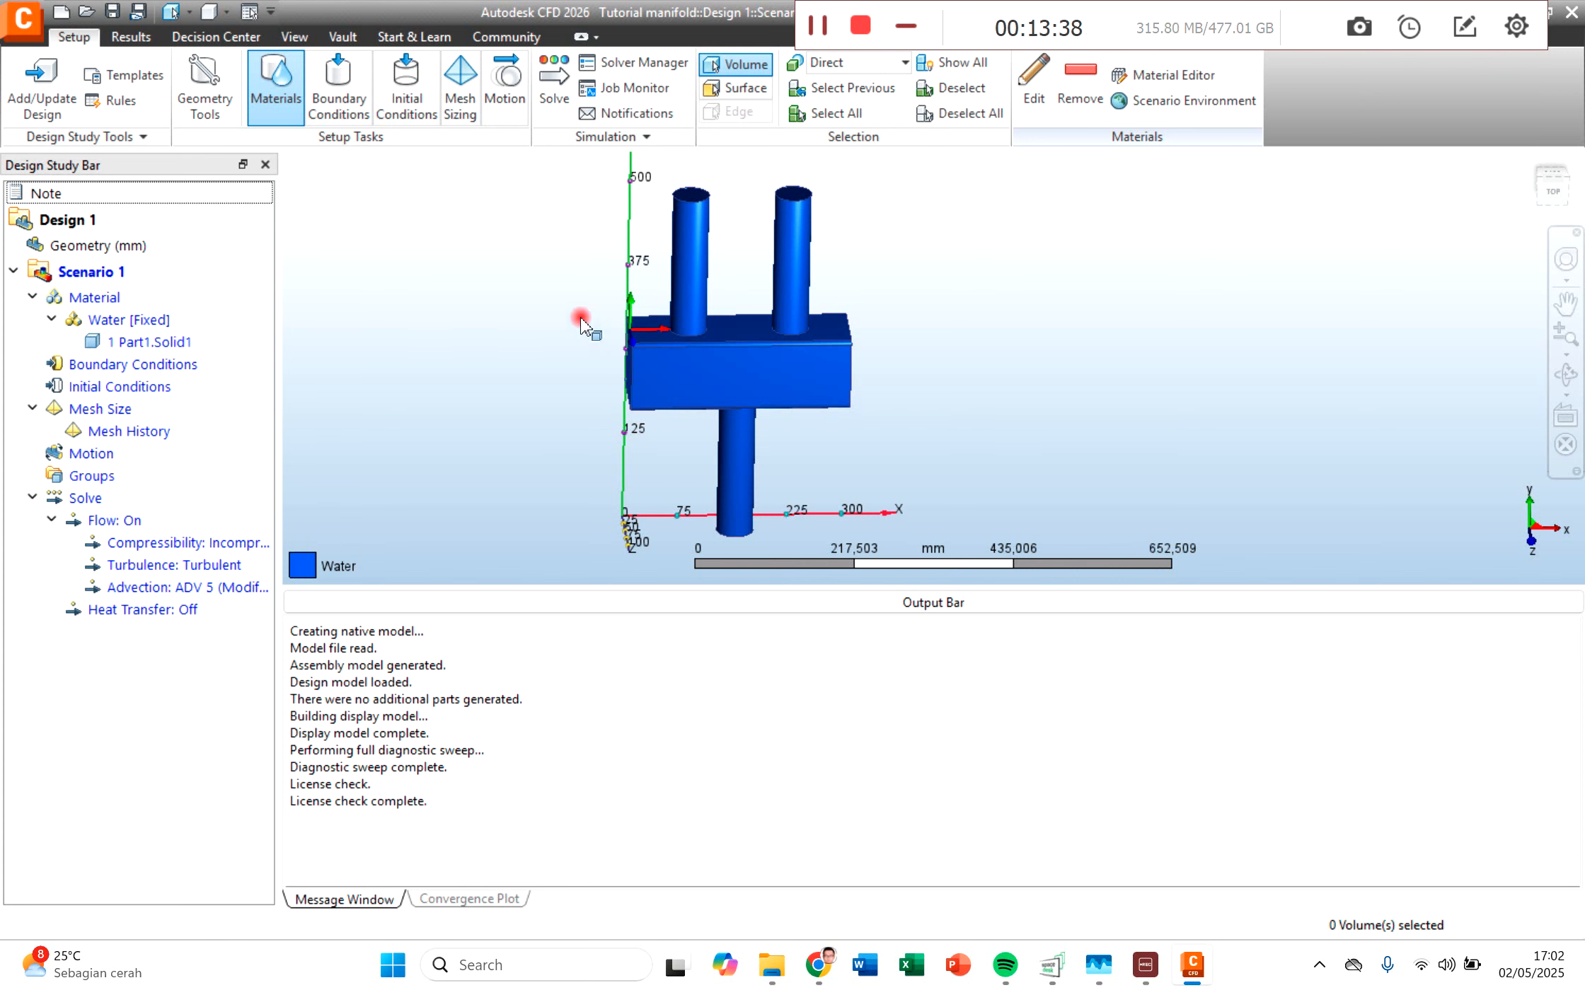
# Step: Apply a steady-state normal velocity of 2 m/s to the end face of the paired pipe nearest the Y axis
pyautogui.click(160, 365)
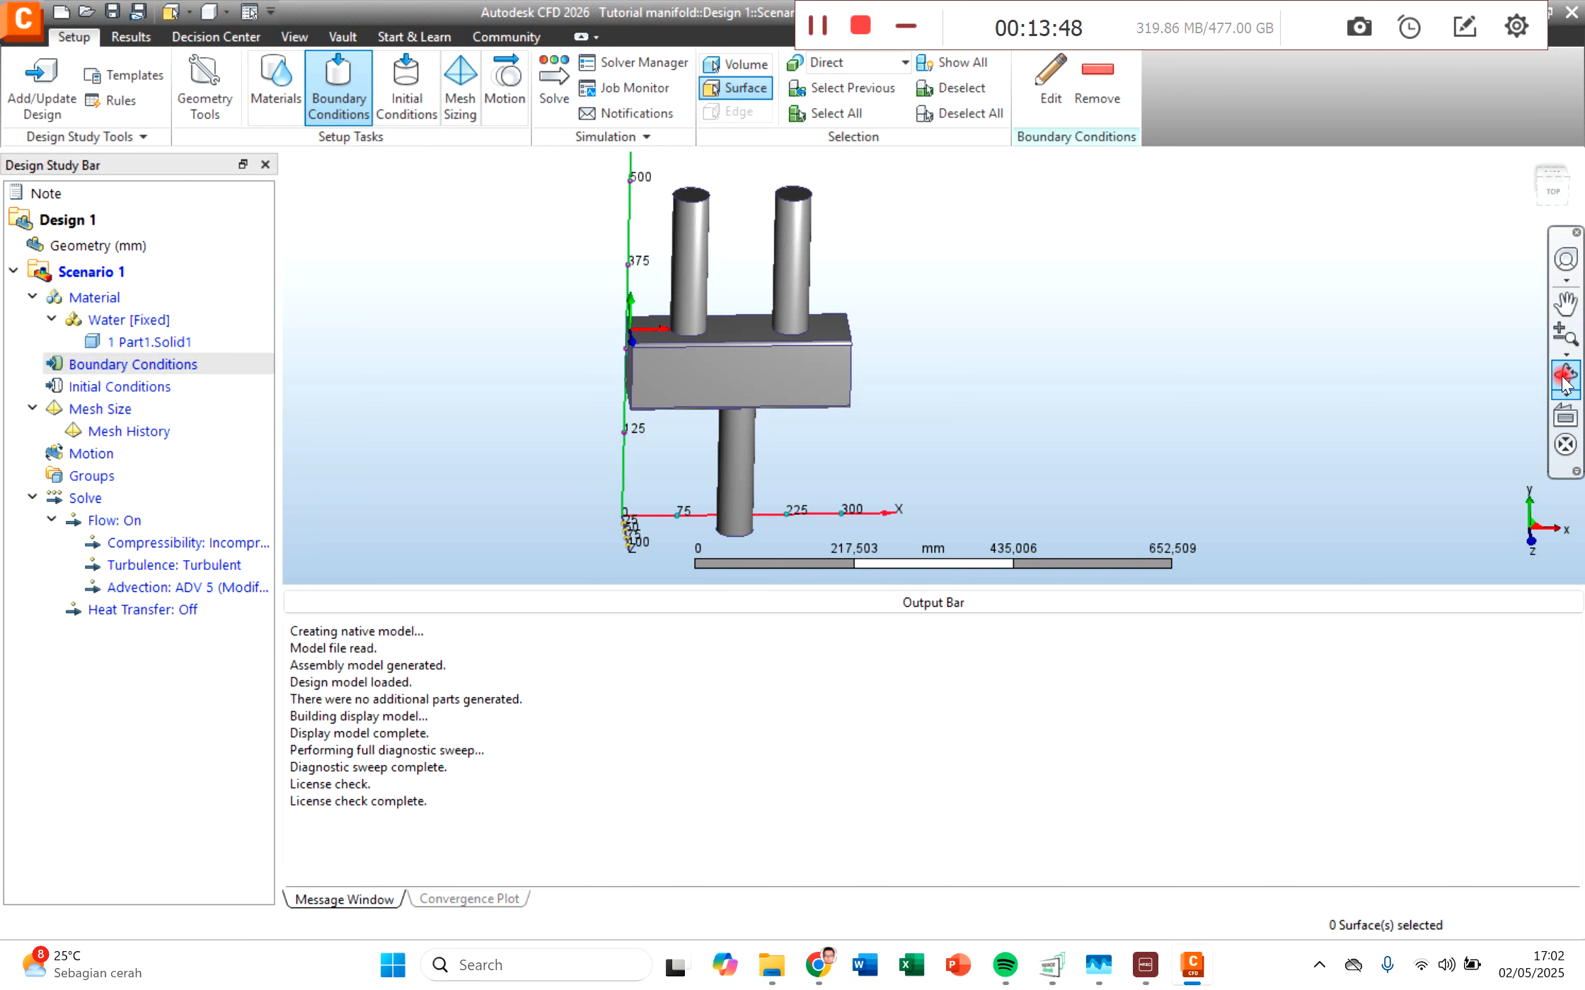
pyautogui.scroll(1, 720, 297)
pyautogui.moveTo(721, 240); pyautogui.dragTo(731, 338, button='middle')
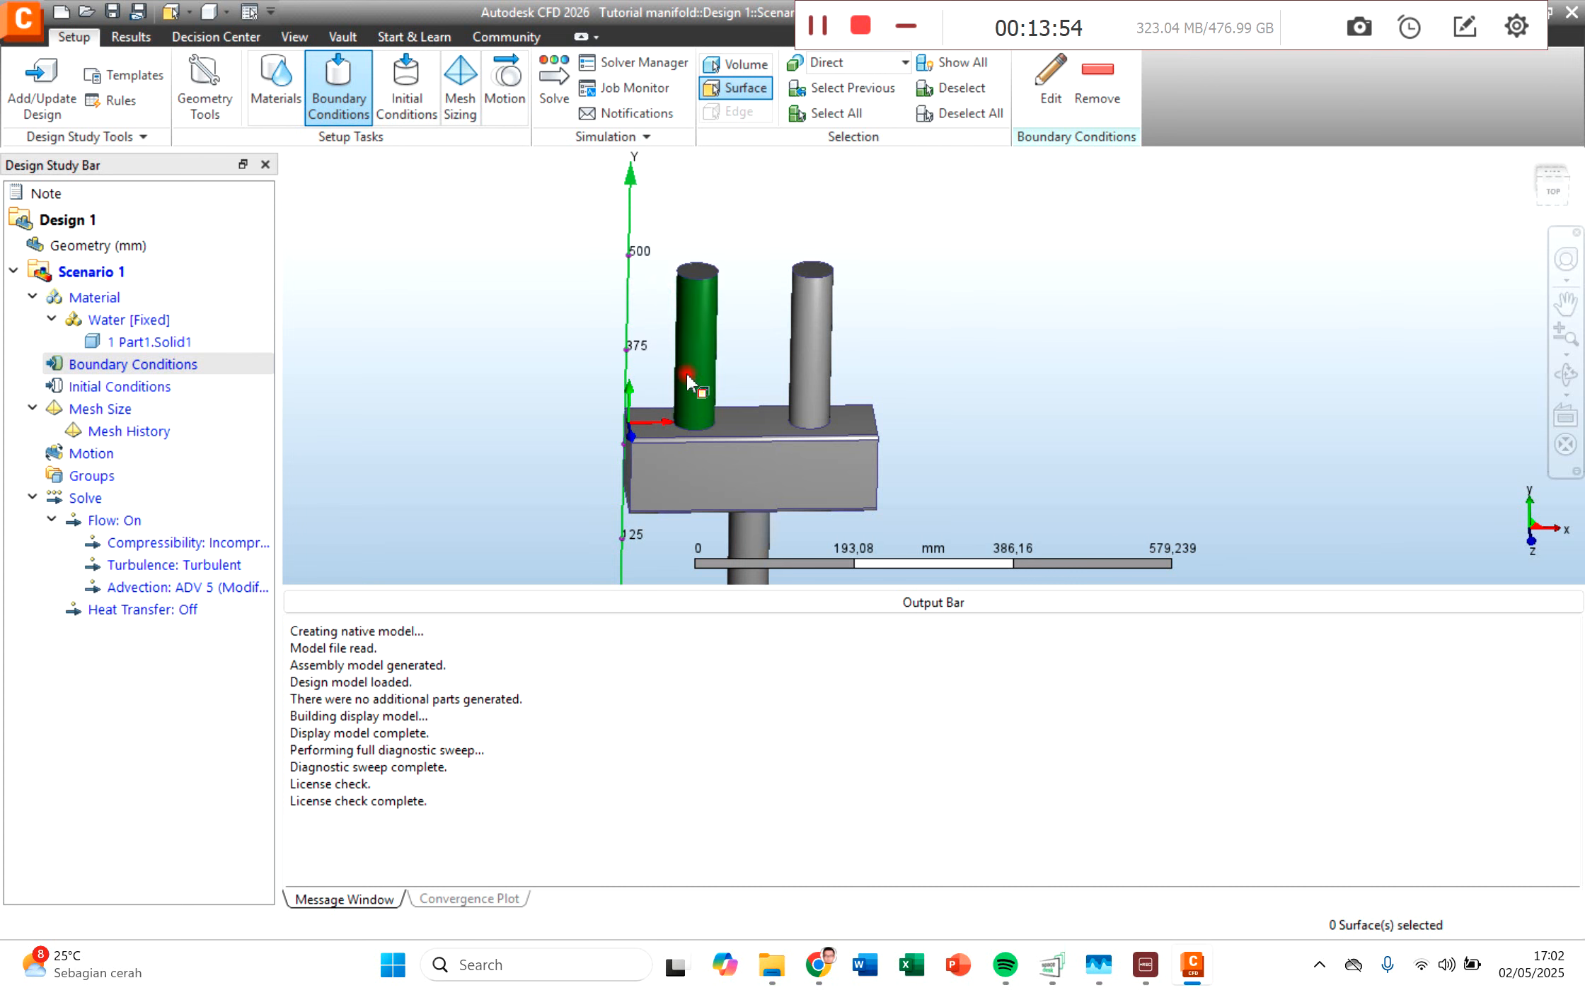
pyautogui.scroll(-1, 701, 290)
pyautogui.scroll(2, 705, 283)
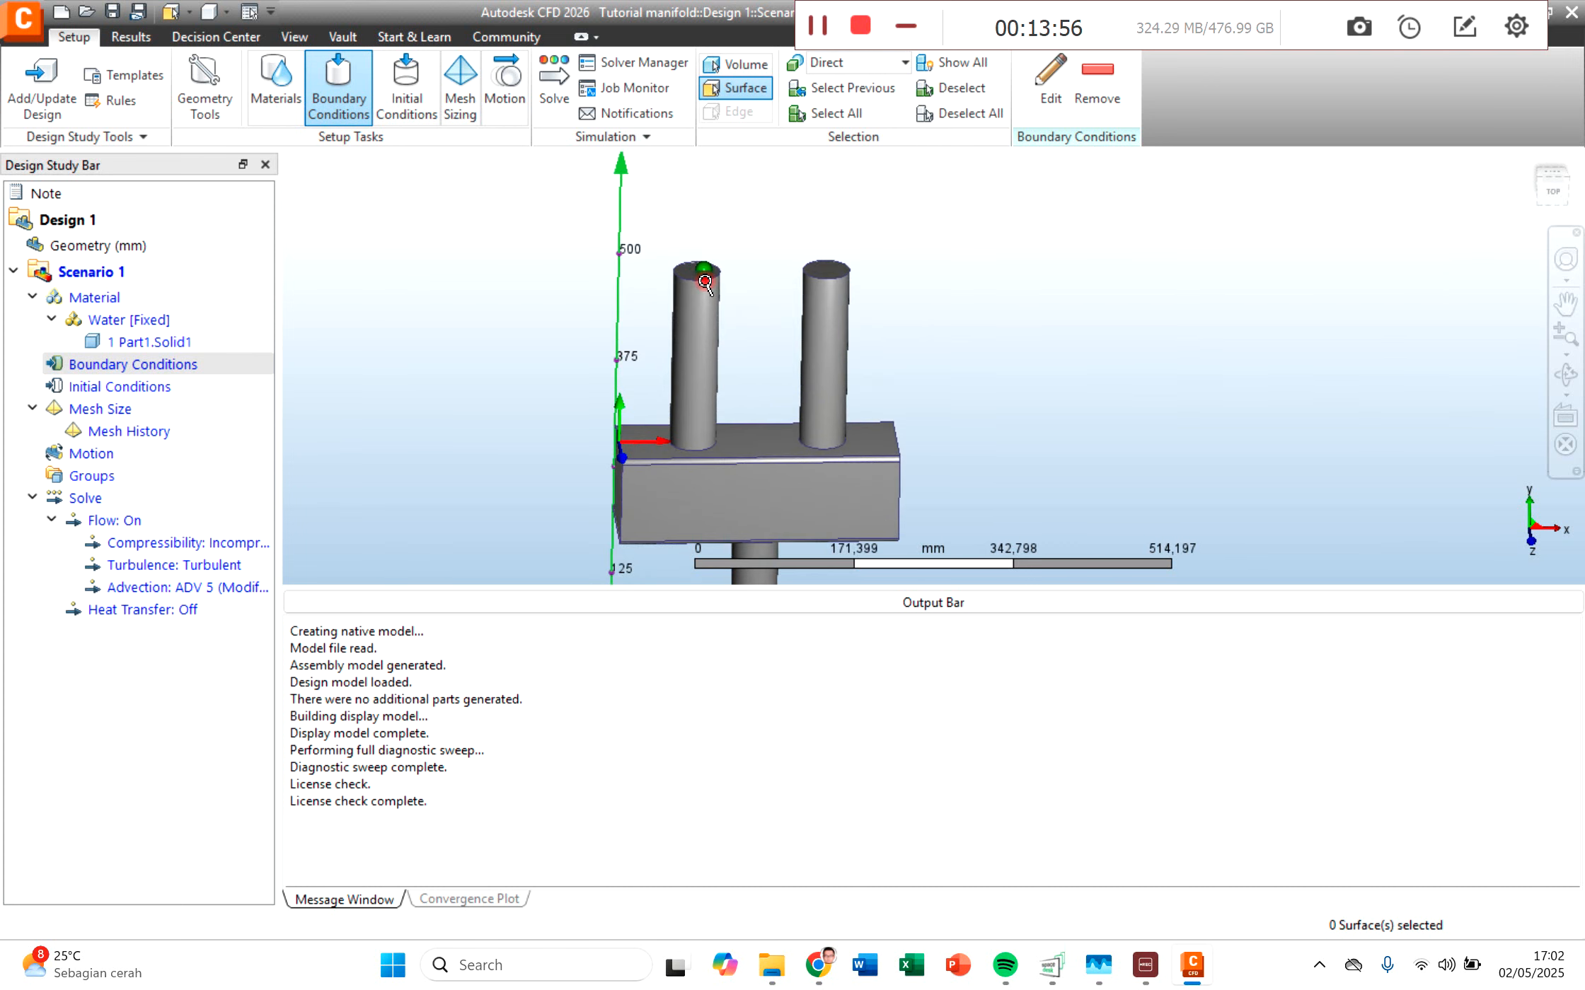
pyautogui.scroll(3, 705, 283)
pyautogui.click(689, 278)
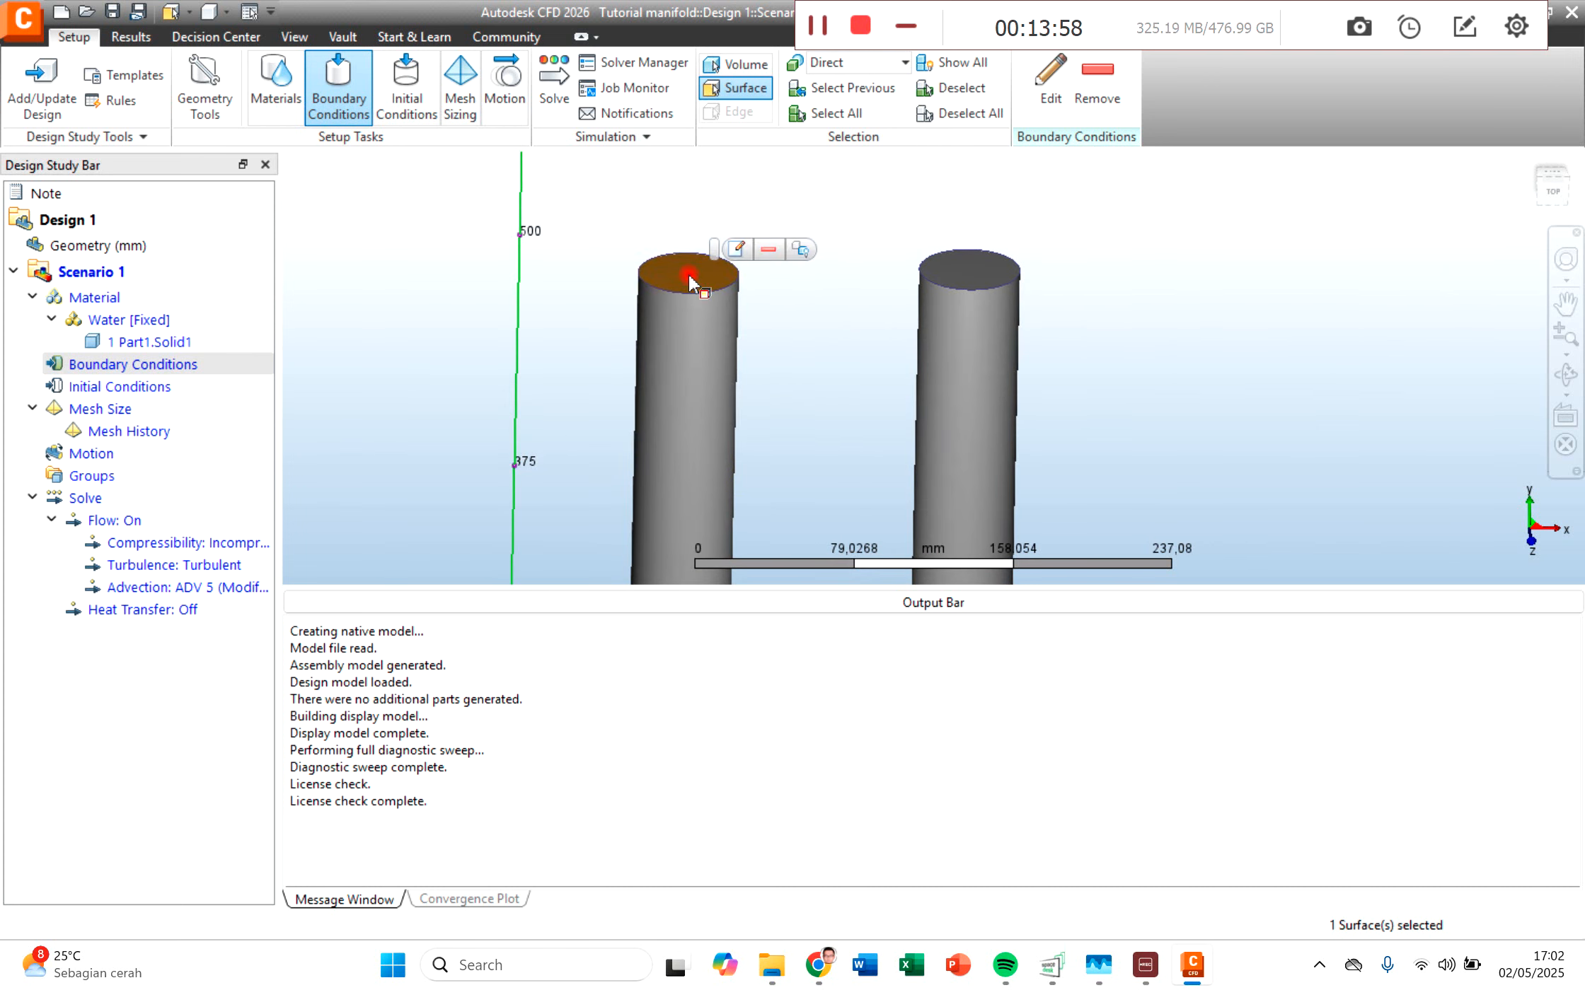
pyautogui.click(740, 249)
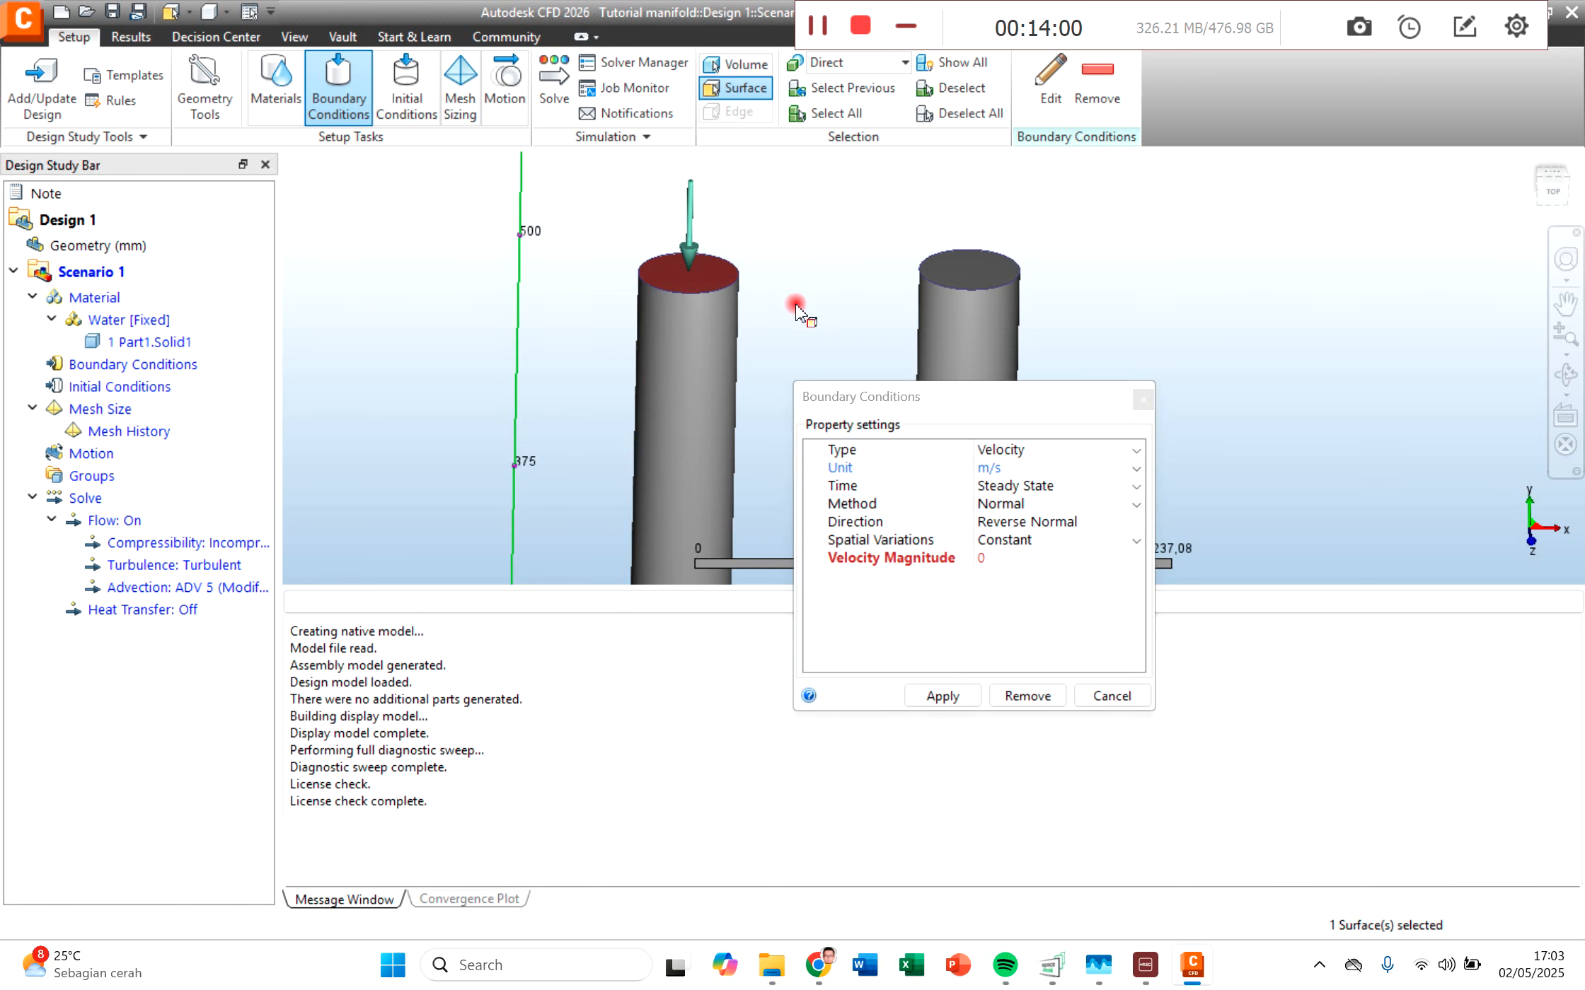
pyautogui.moveTo(898, 399); pyautogui.dragTo(827, 241)
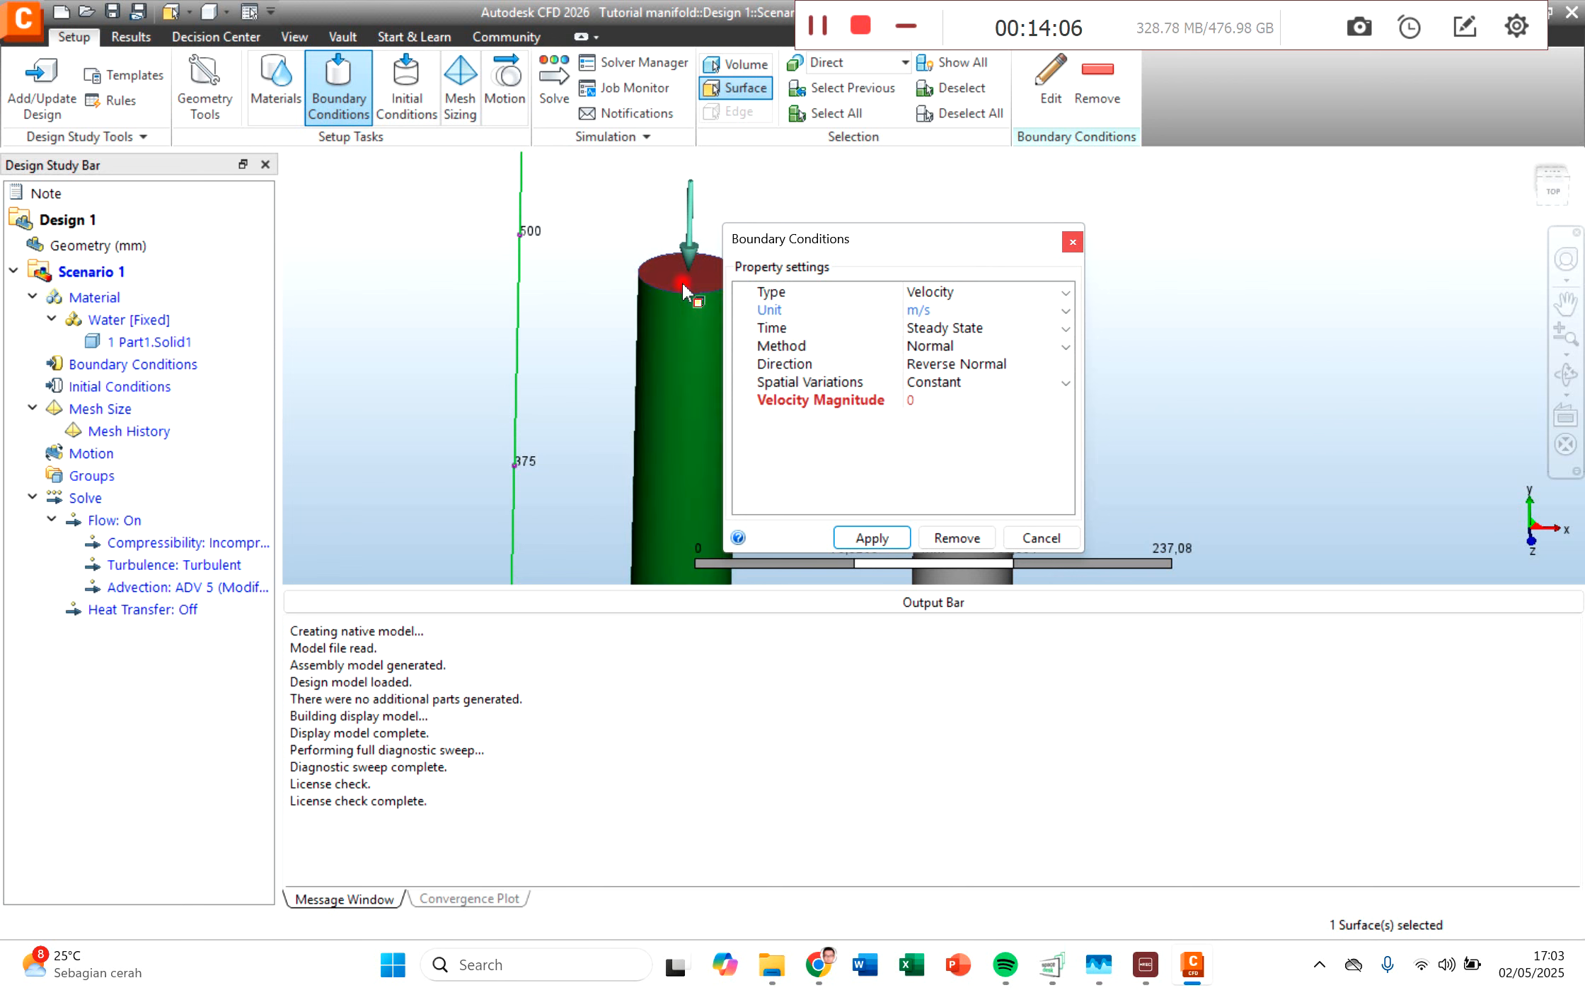
pyautogui.click(926, 398)
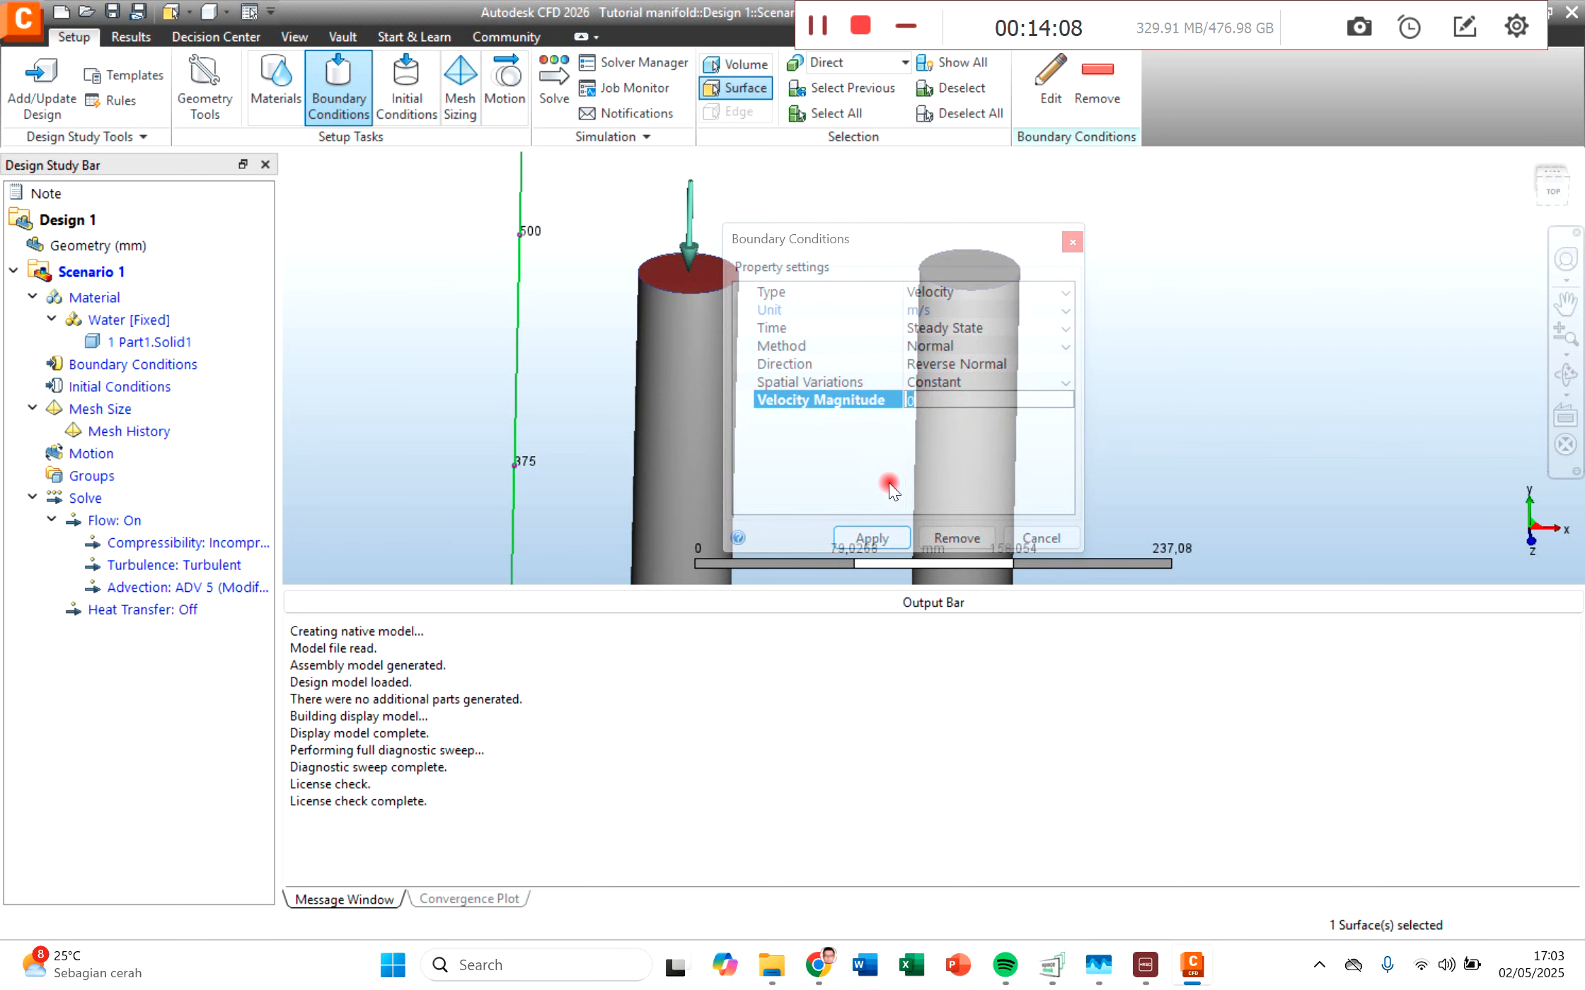
pyautogui.write('2')
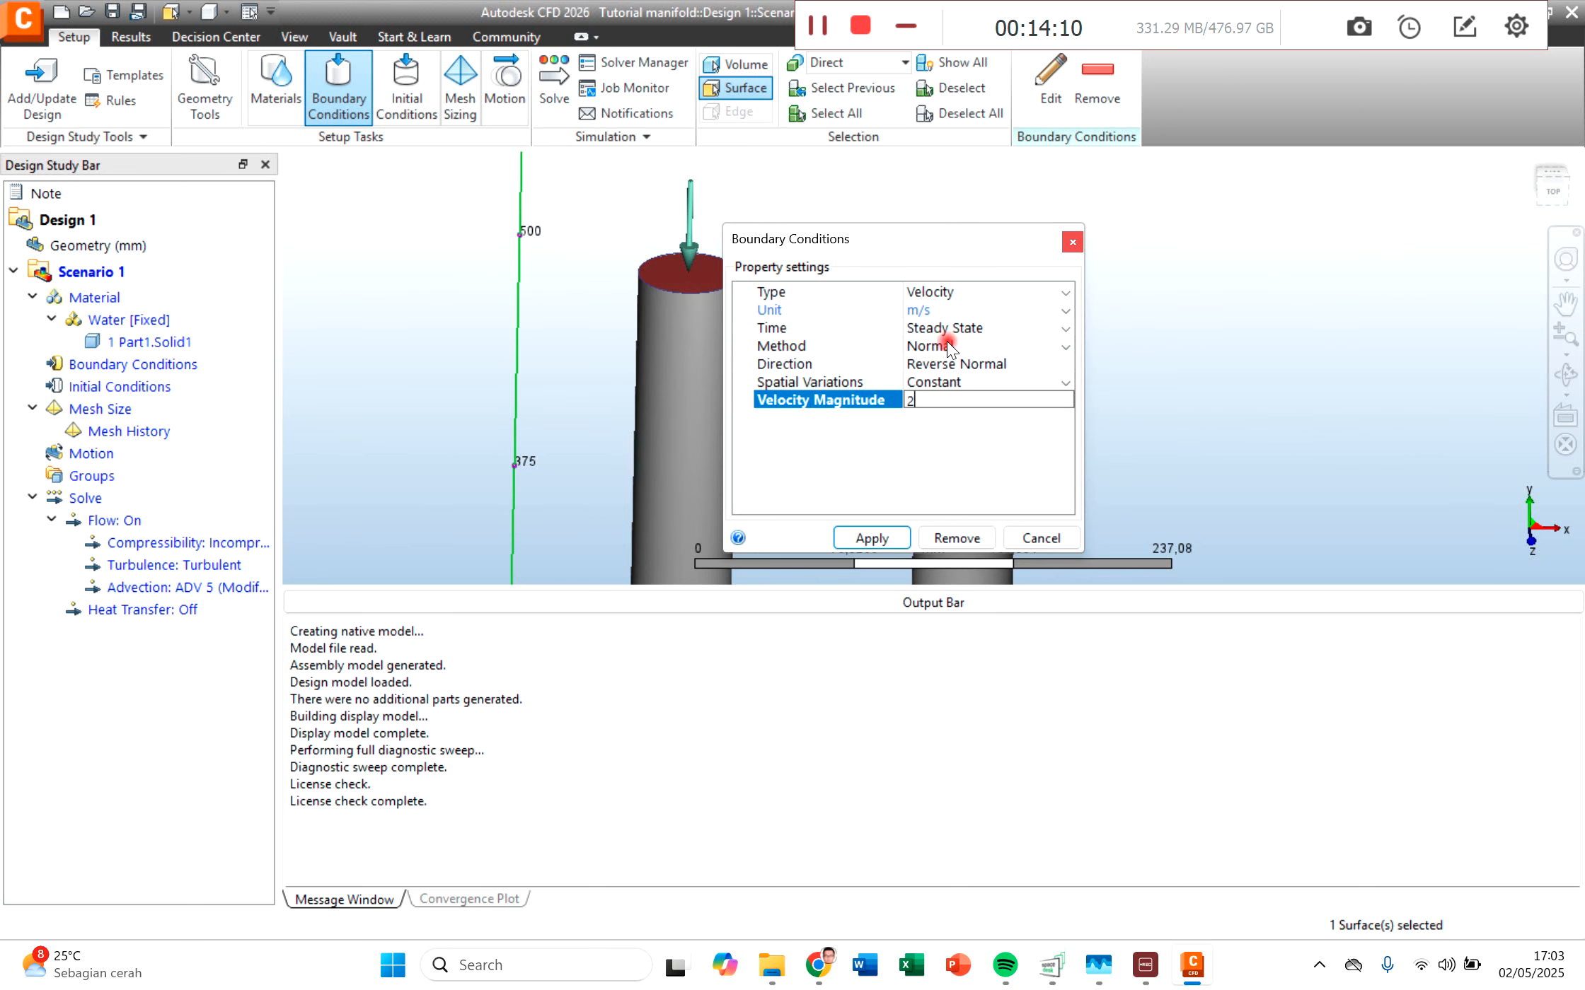
pyautogui.click(864, 541)
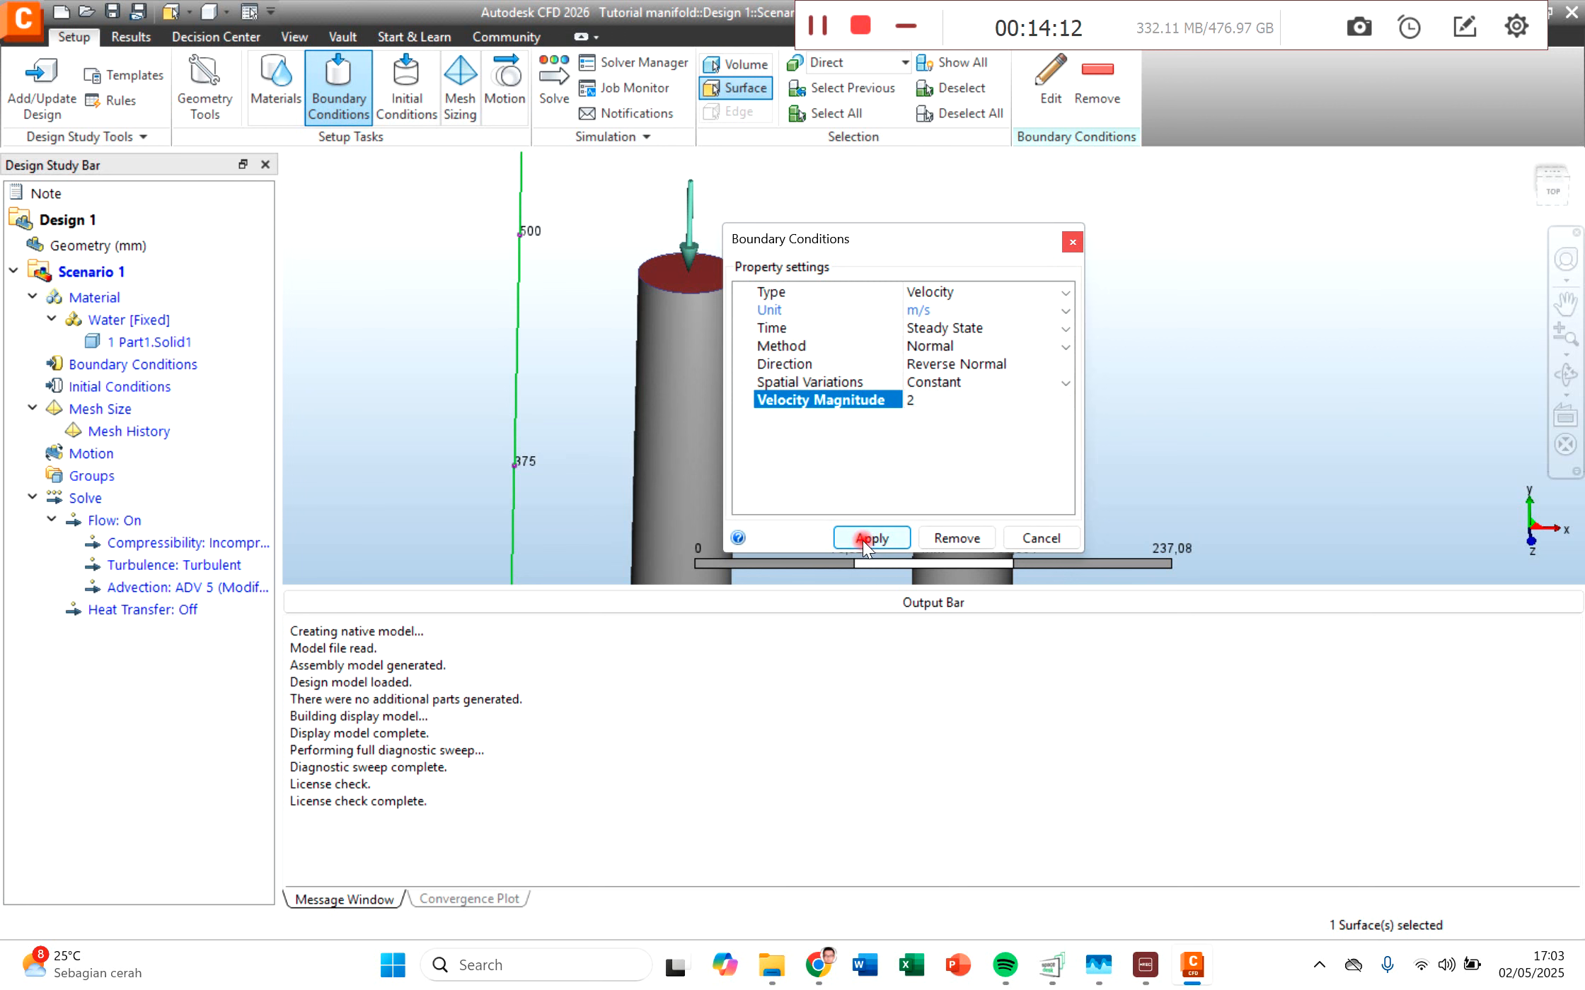
# Step: Apply a 2 m/s normal velocity boundary condition to the end face of the other paired pipe
pyautogui.click(973, 276)
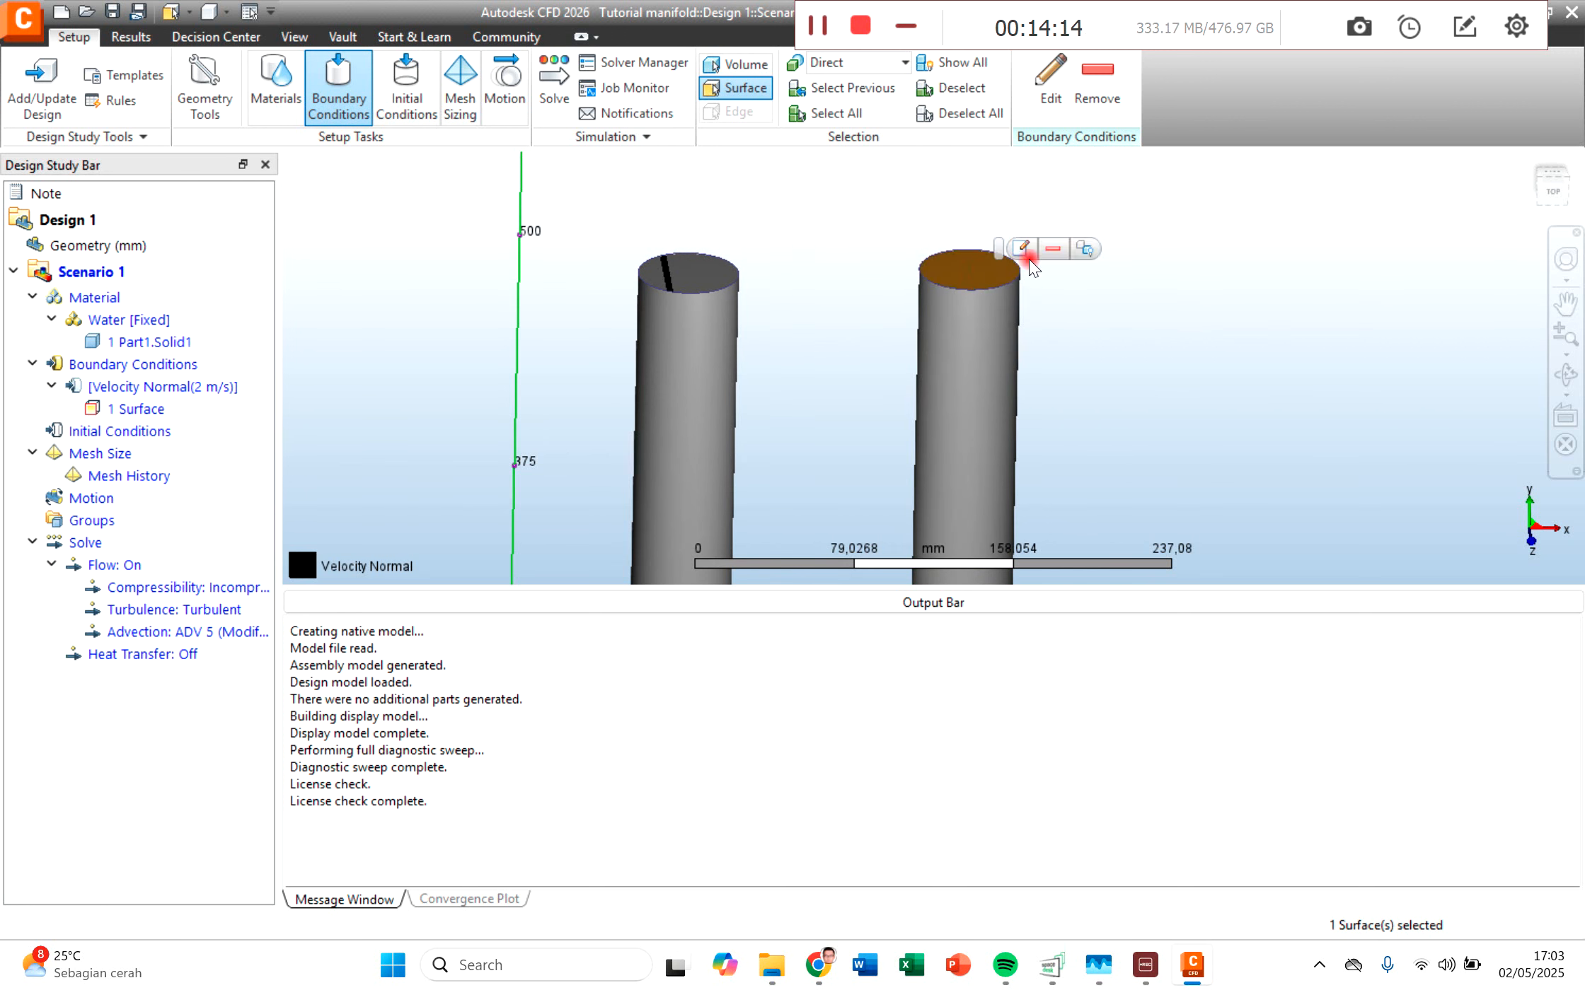
pyautogui.click(1021, 249)
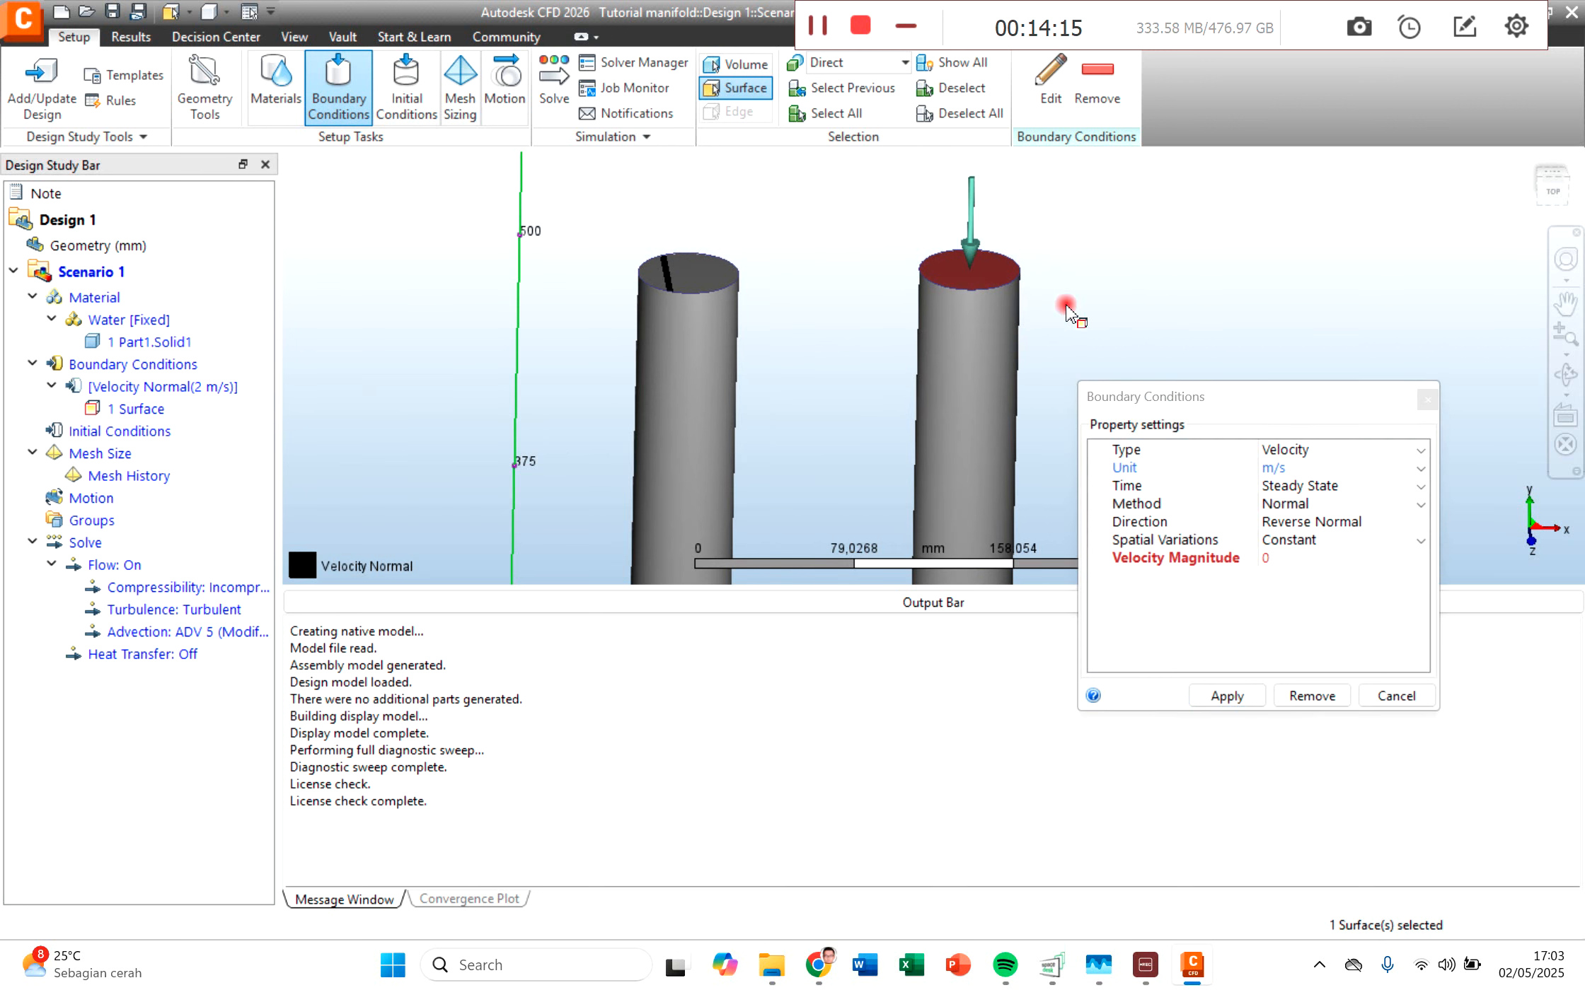
pyautogui.click(1284, 559)
pyautogui.write('2')
pyautogui.click(1227, 696)
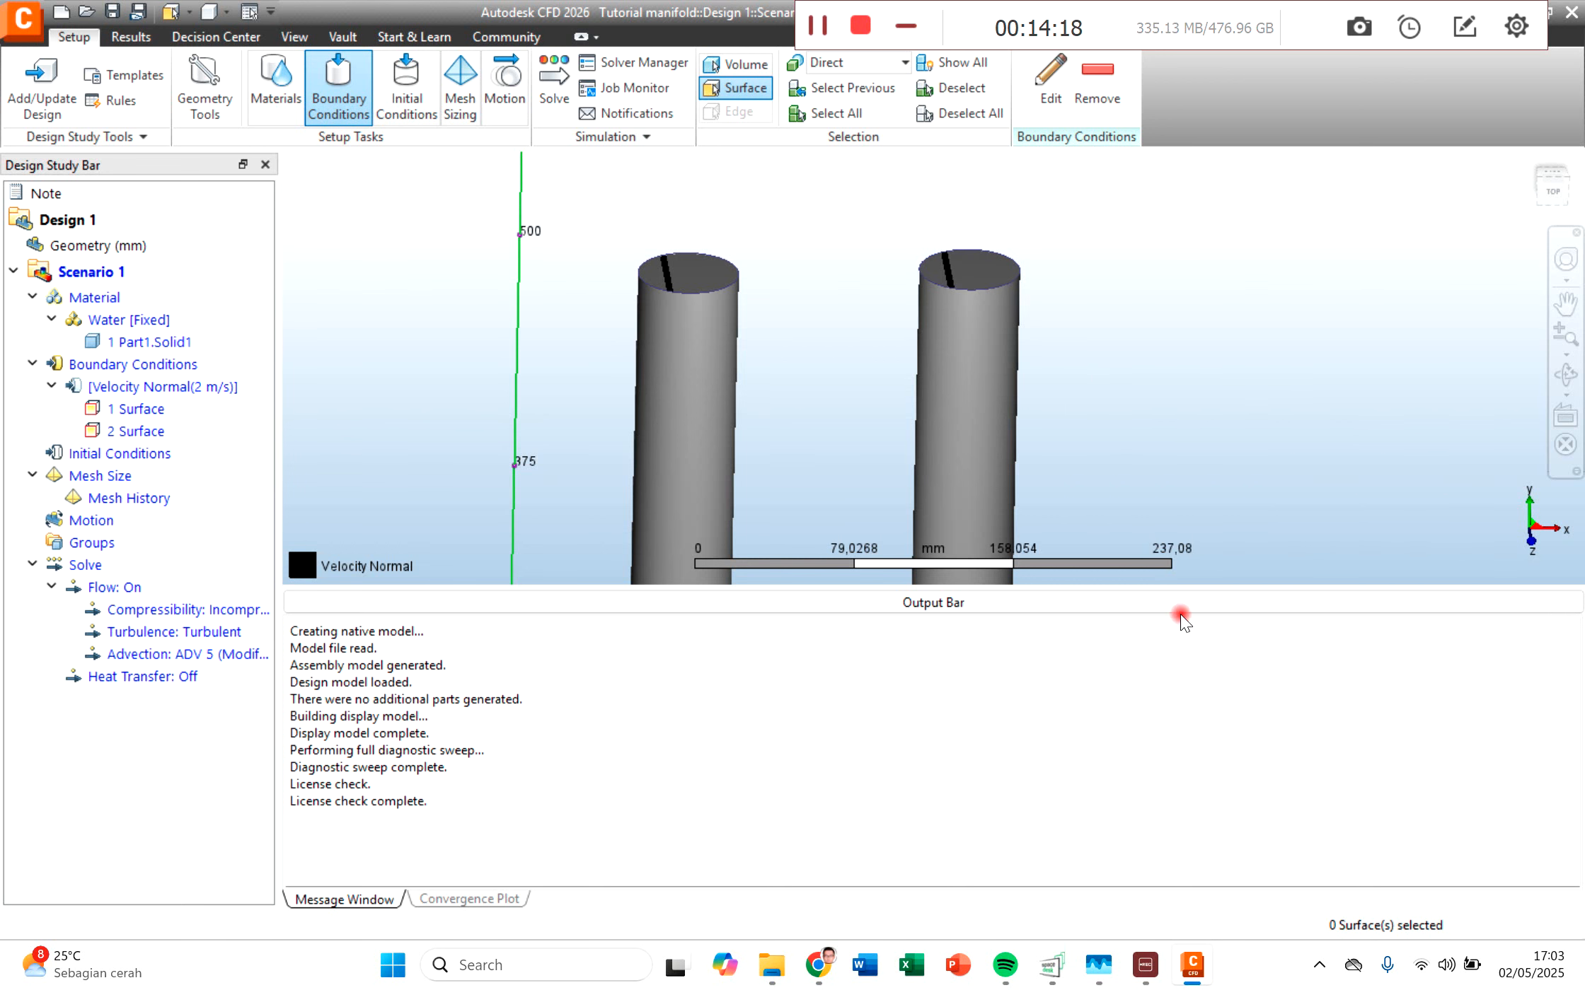
# Step: Start a boundary condition of type Pressure on the end face of the single pipe opposite the paired pipes
pyautogui.scroll(-4, 841, 414)
pyautogui.moveTo(841, 414); pyautogui.dragTo(810, 140, button='middle')
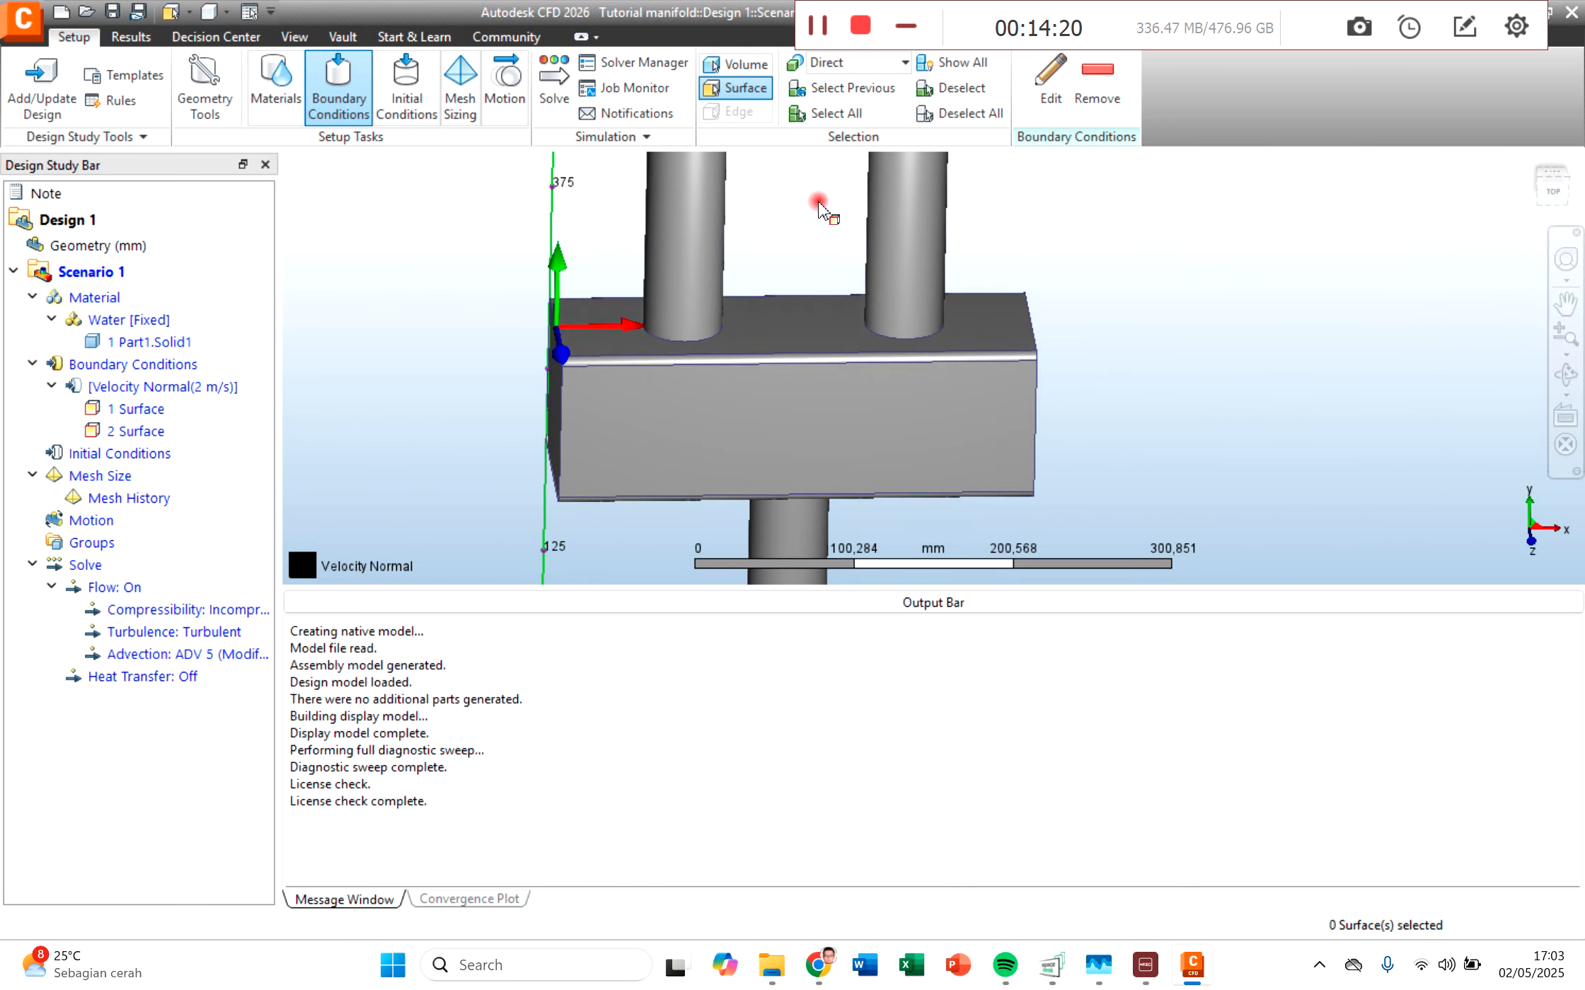
pyautogui.moveTo(793, 208); pyautogui.dragTo(798, 171, button='middle')
pyautogui.moveTo(884, 495); pyautogui.dragTo(897, 203, button='middle')
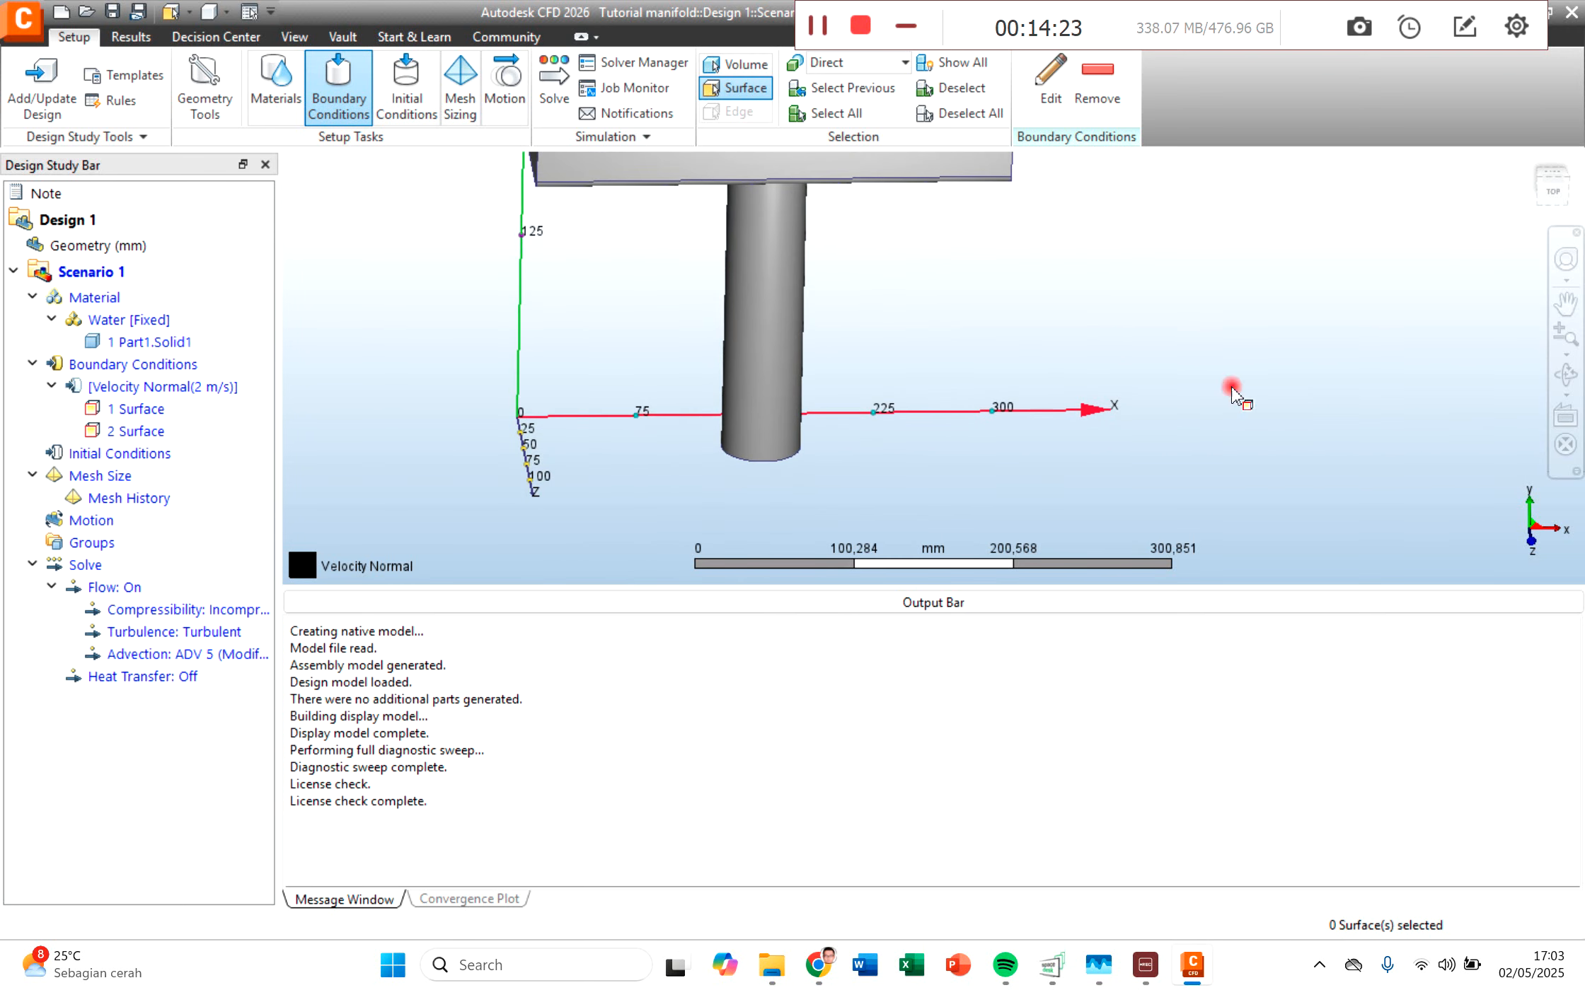
pyautogui.click(1561, 385)
pyautogui.moveTo(868, 433); pyautogui.dragTo(879, 342)
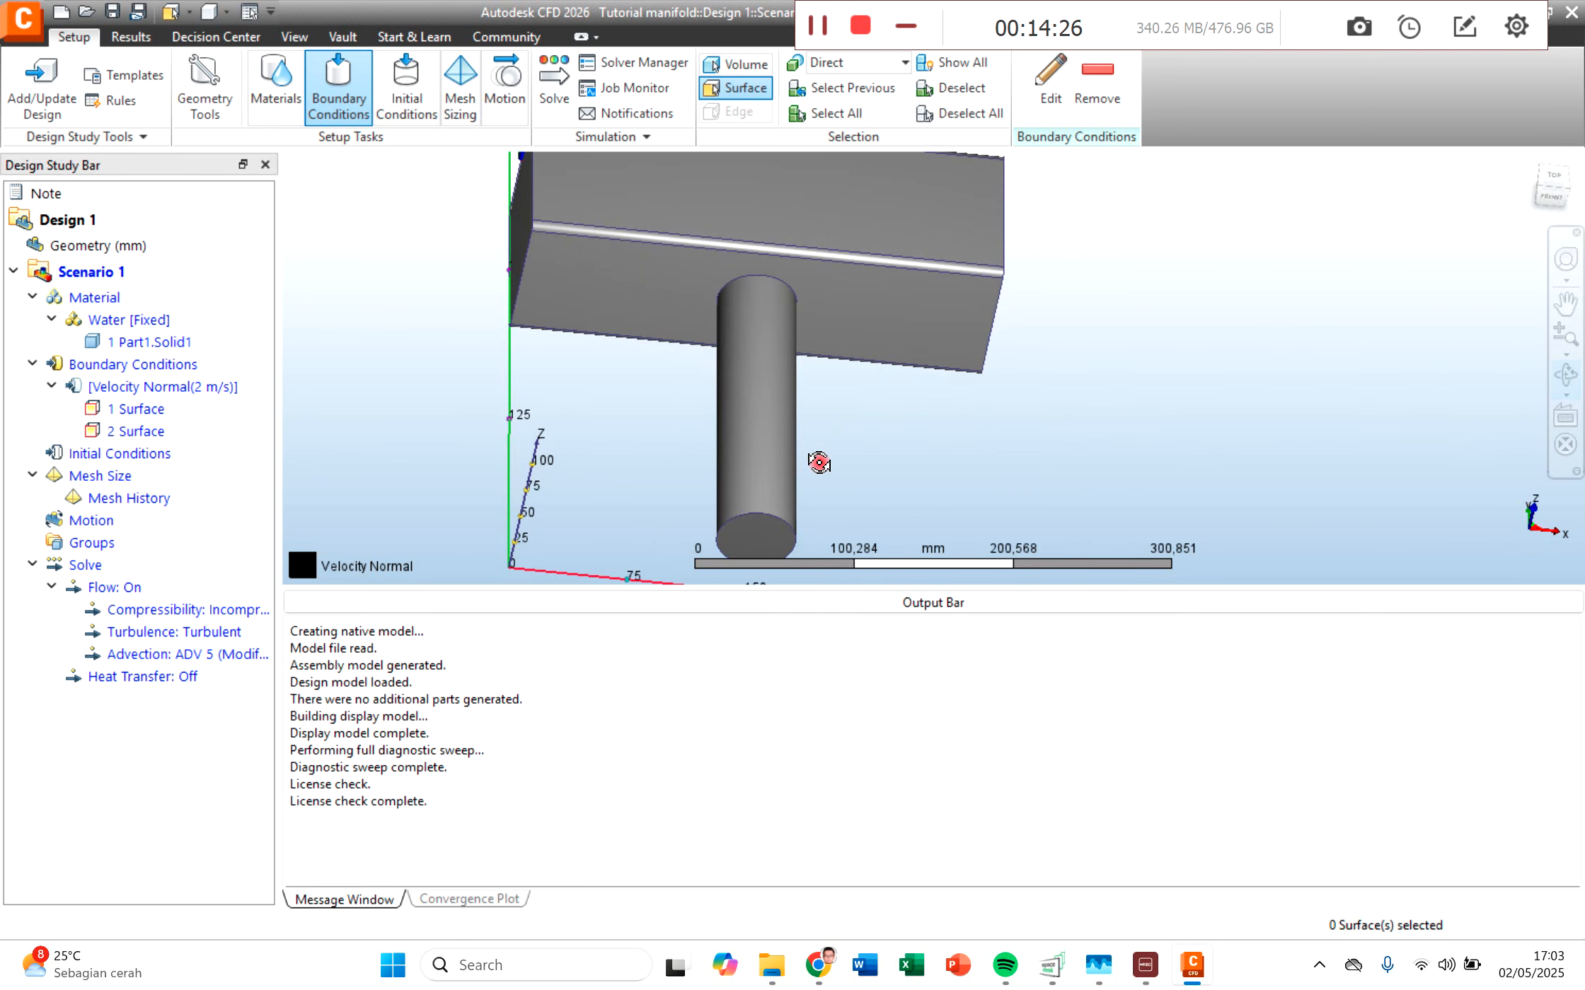
pyautogui.moveTo(806, 449); pyautogui.dragTo(813, 378)
pyautogui.click(771, 431)
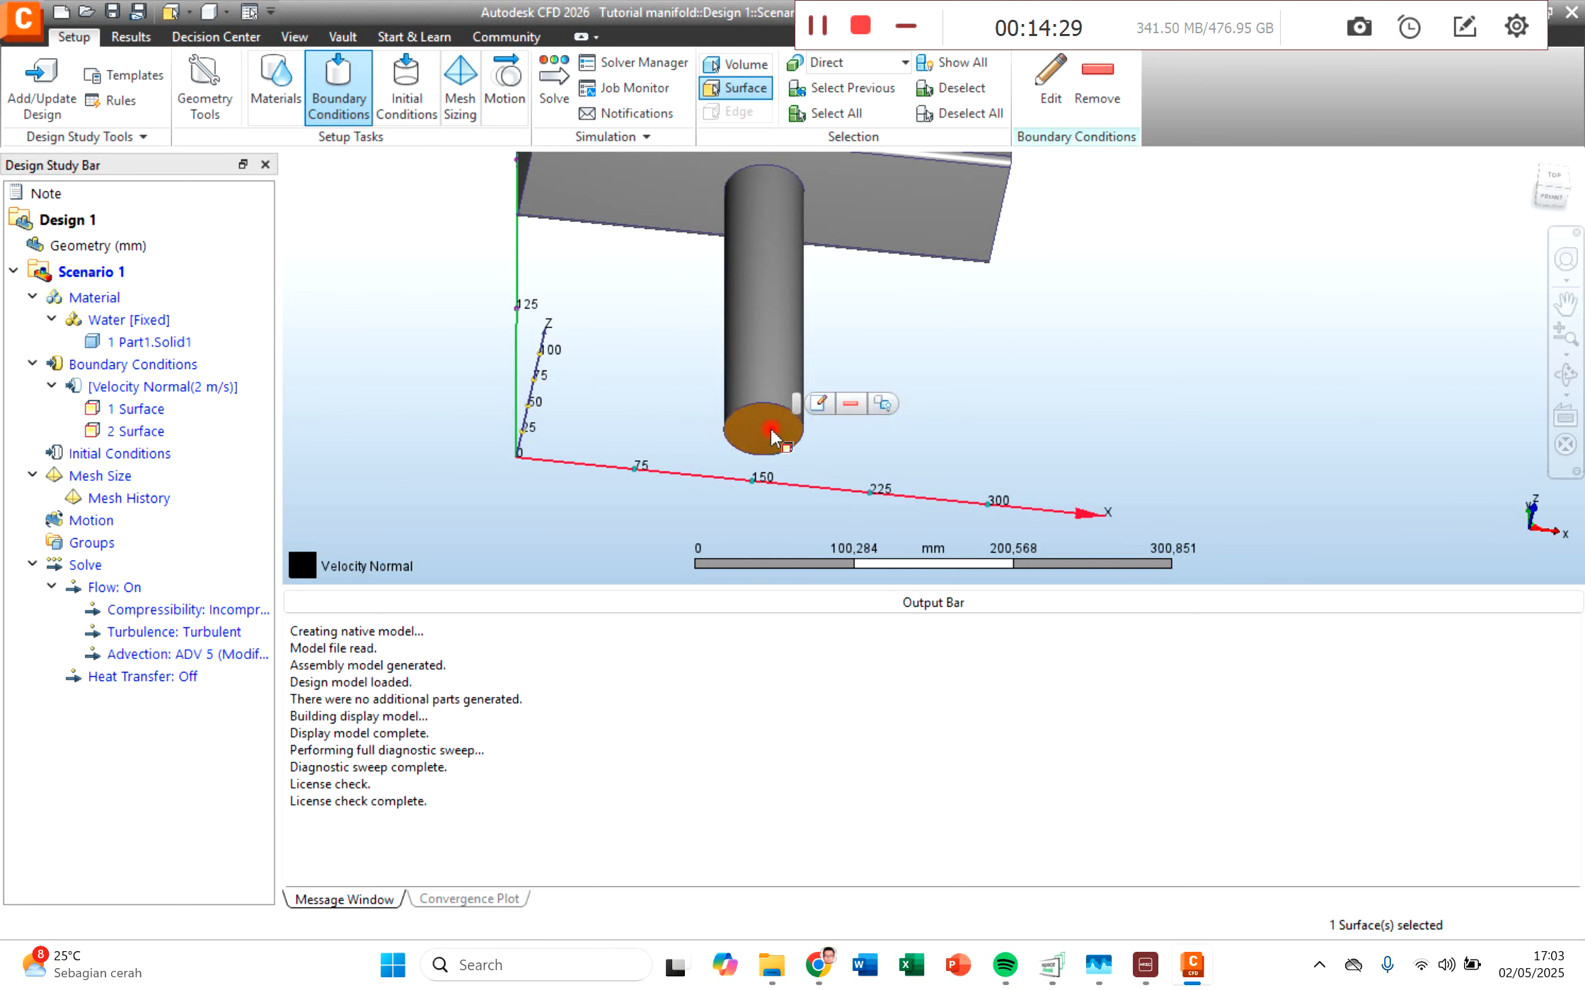
pyautogui.click(824, 404)
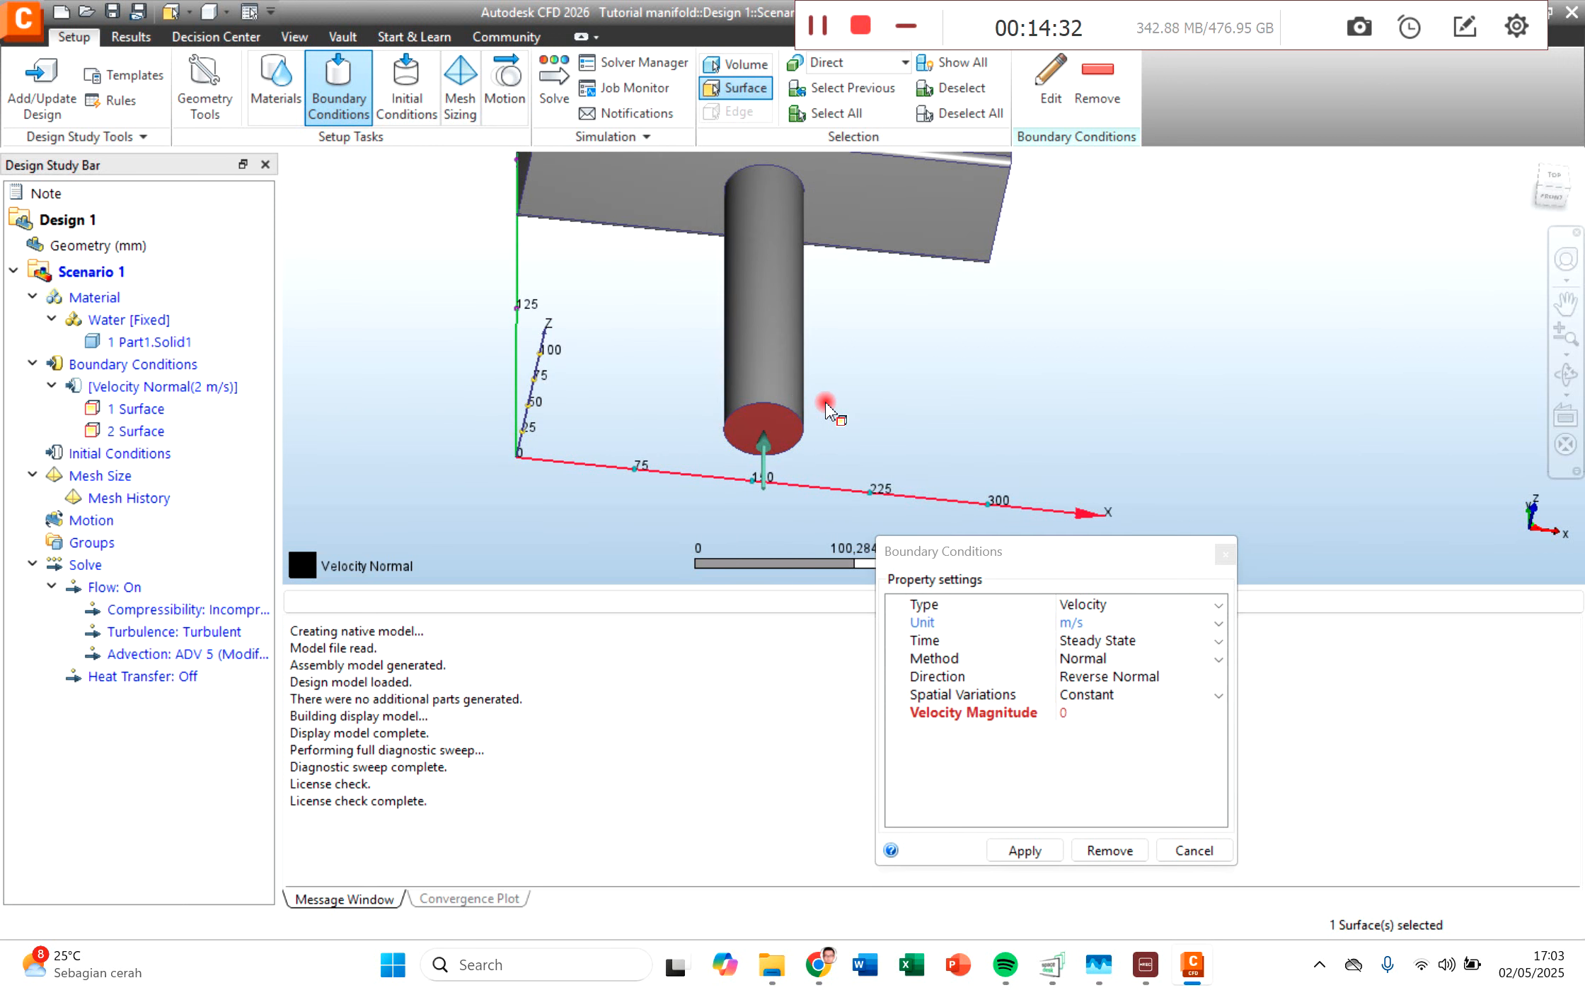
pyautogui.moveTo(1022, 550); pyautogui.dragTo(1068, 313)
pyautogui.click(1069, 316)
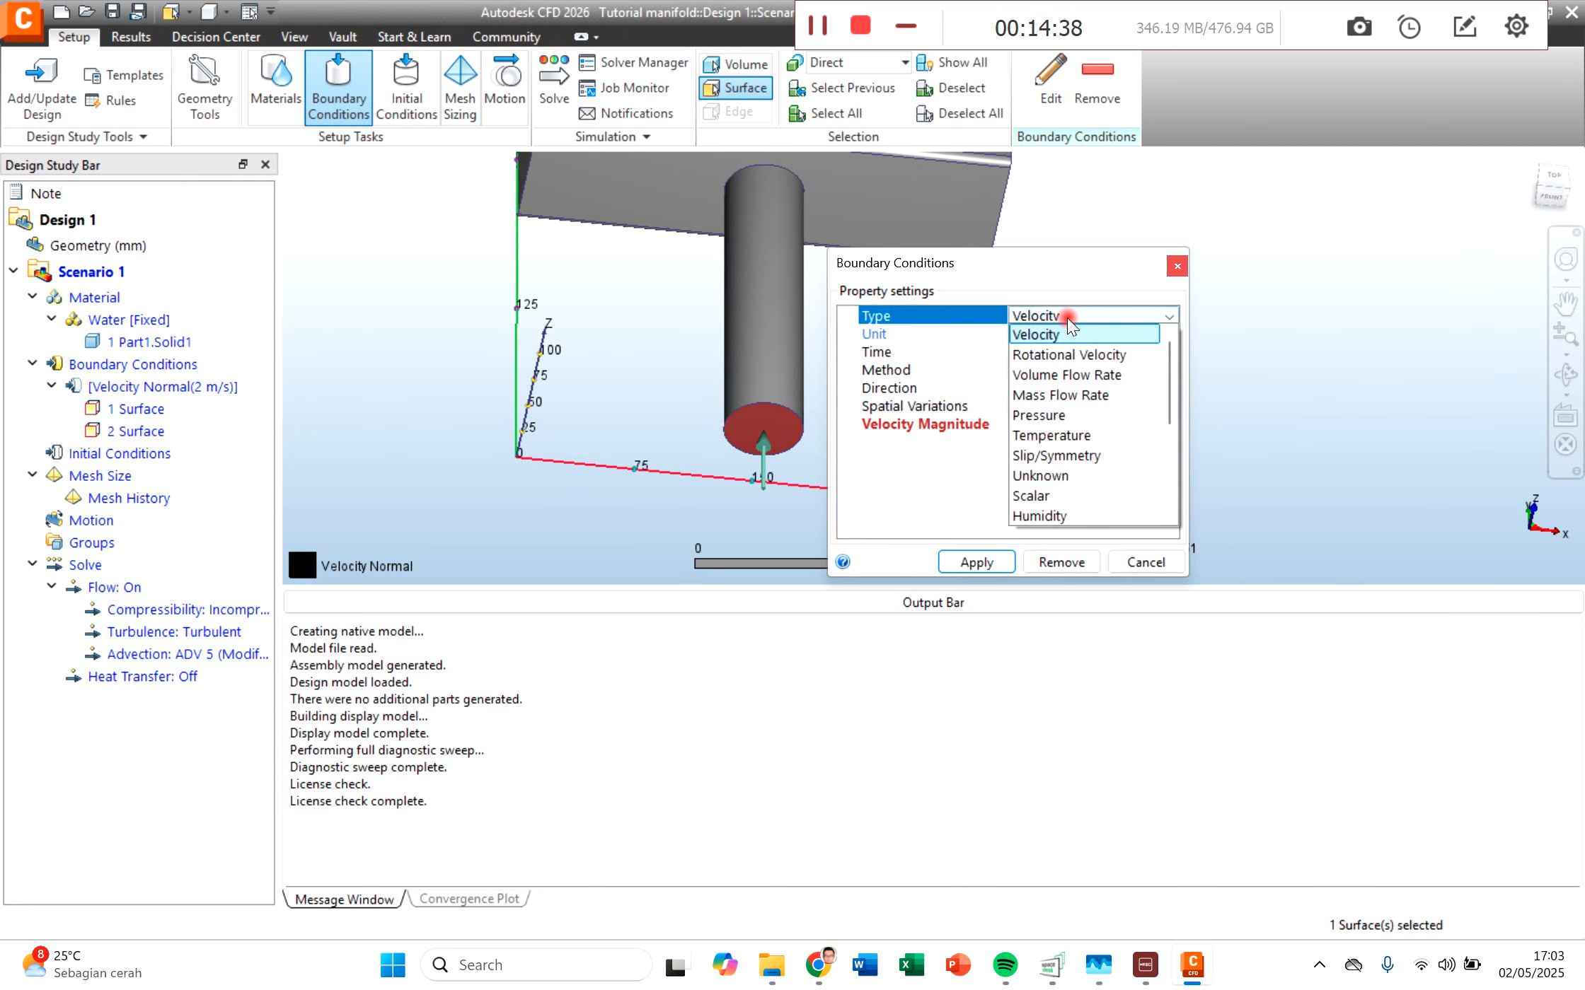
pyautogui.click(1073, 417)
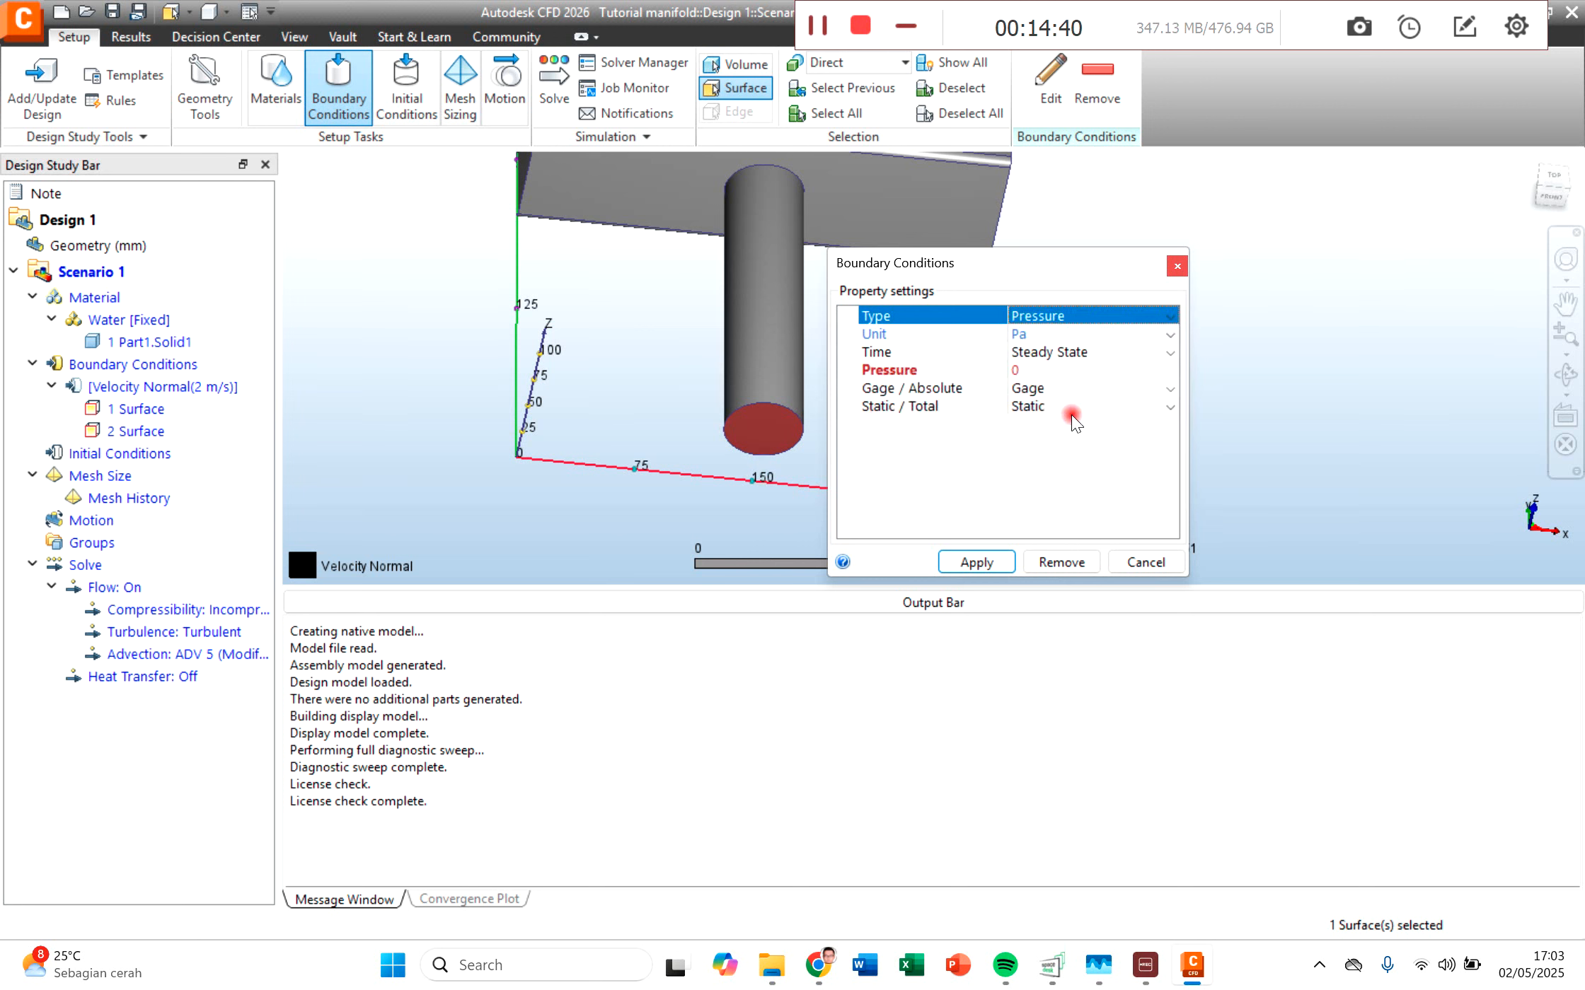
# Step: Apply a steady-state static pressure of 0 Pa, set to Absolute, to the selected pipe end face
pyautogui.click(1038, 391)
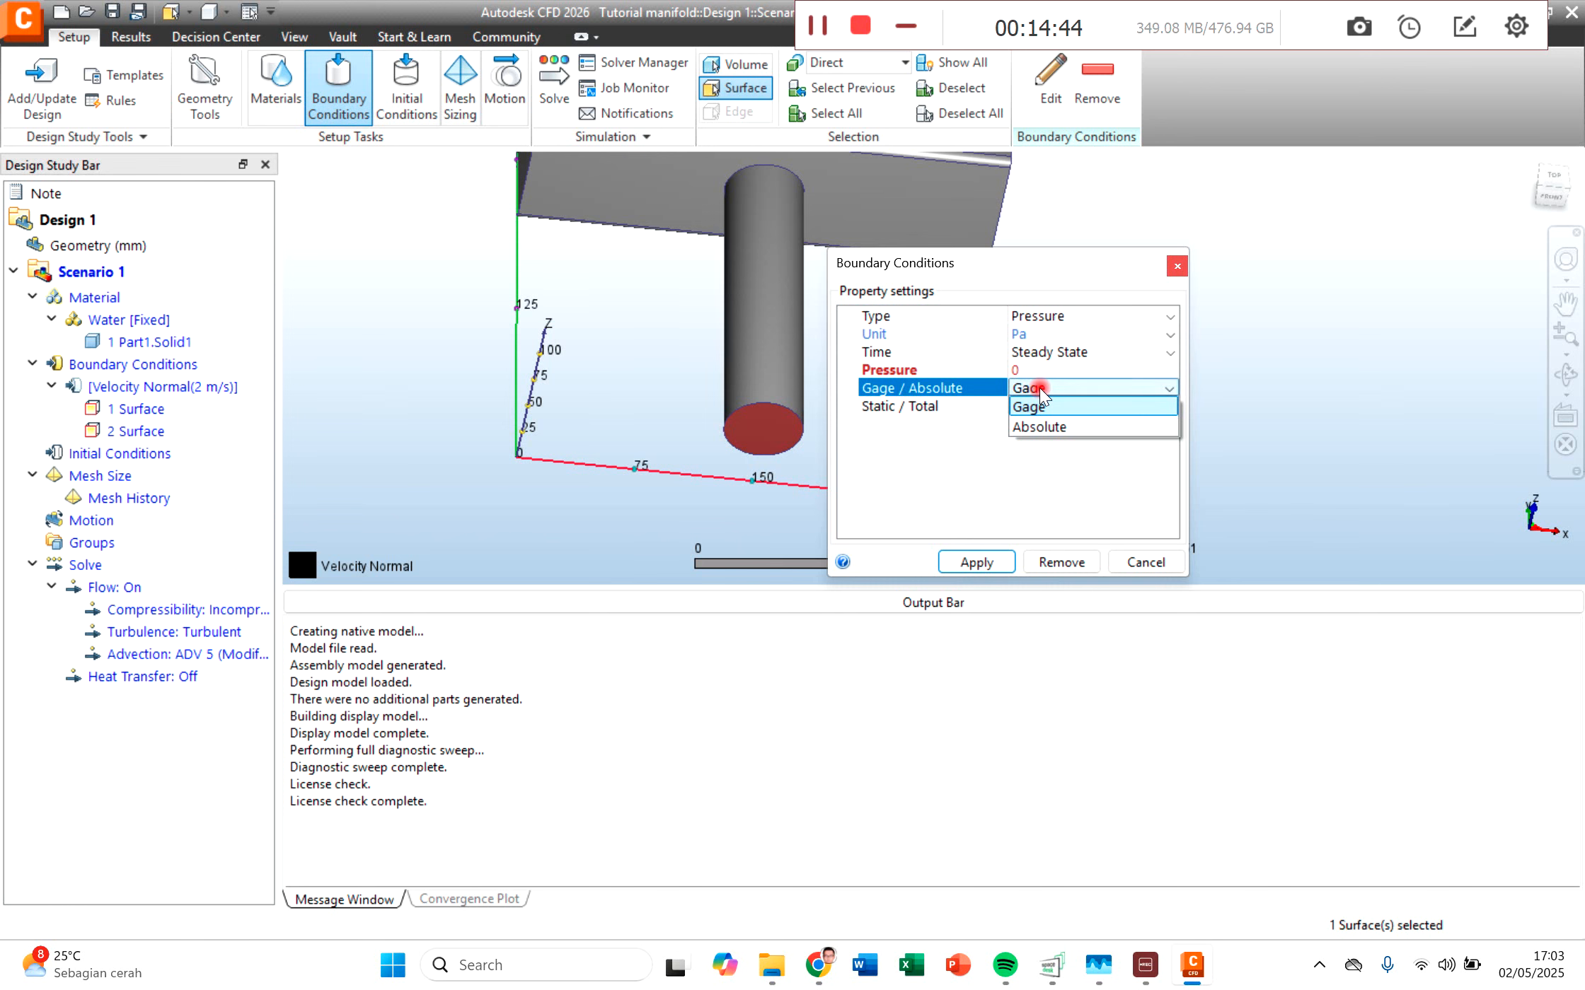
pyautogui.click(939, 442)
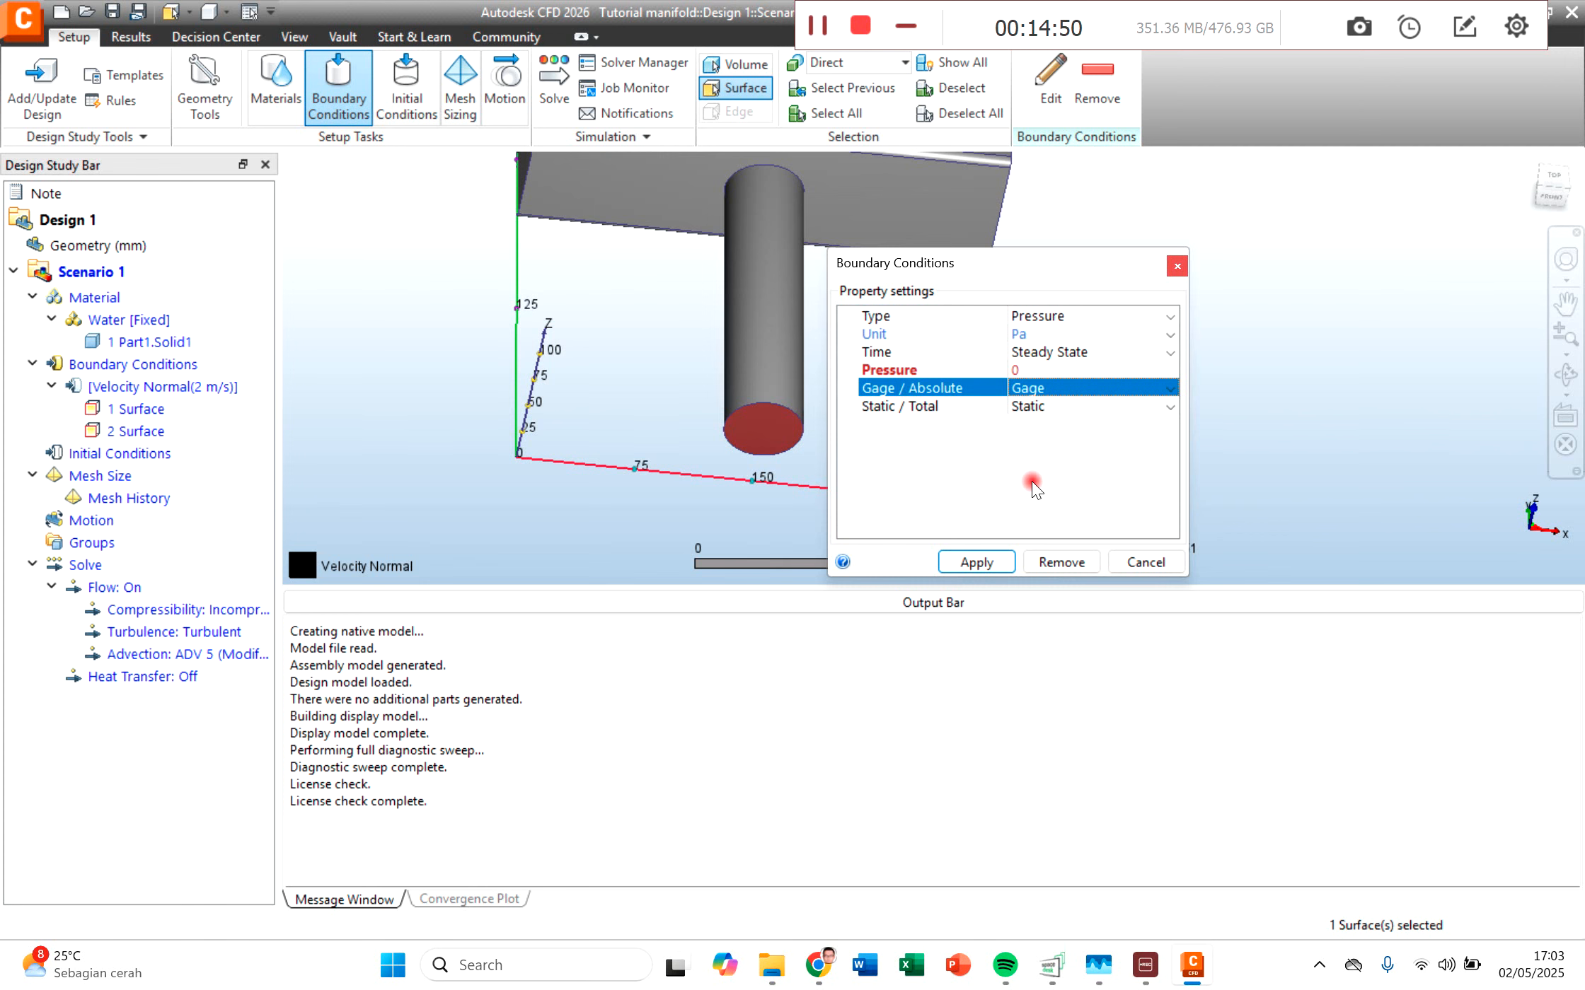
pyautogui.click(1023, 369)
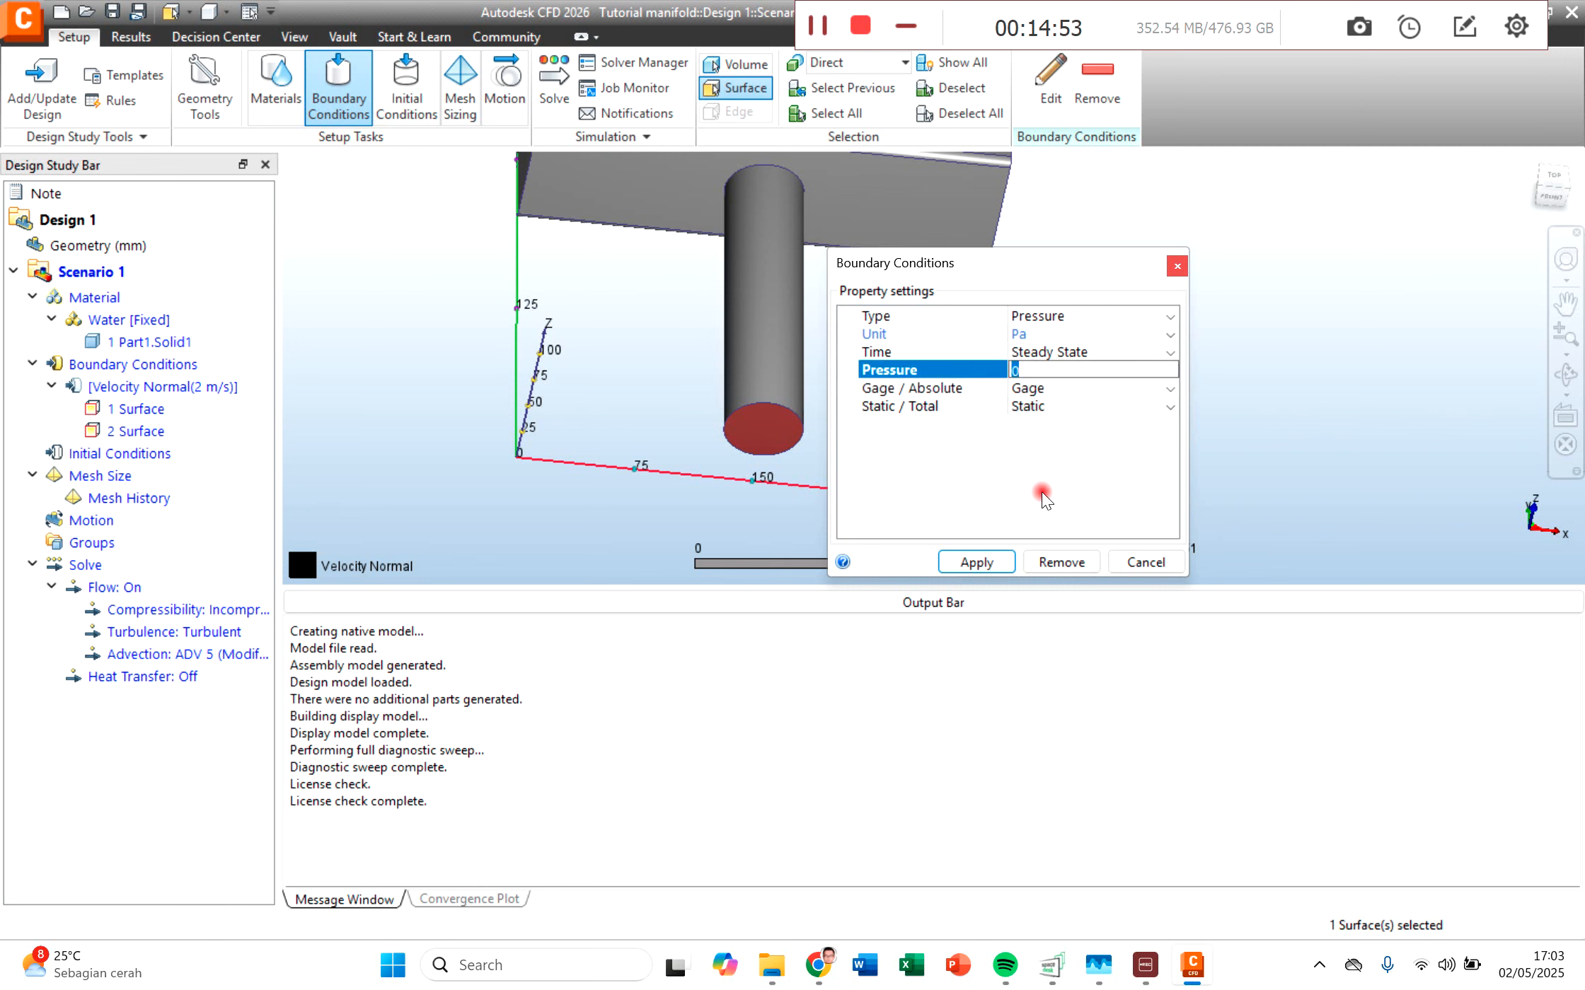
pyautogui.click(1027, 390)
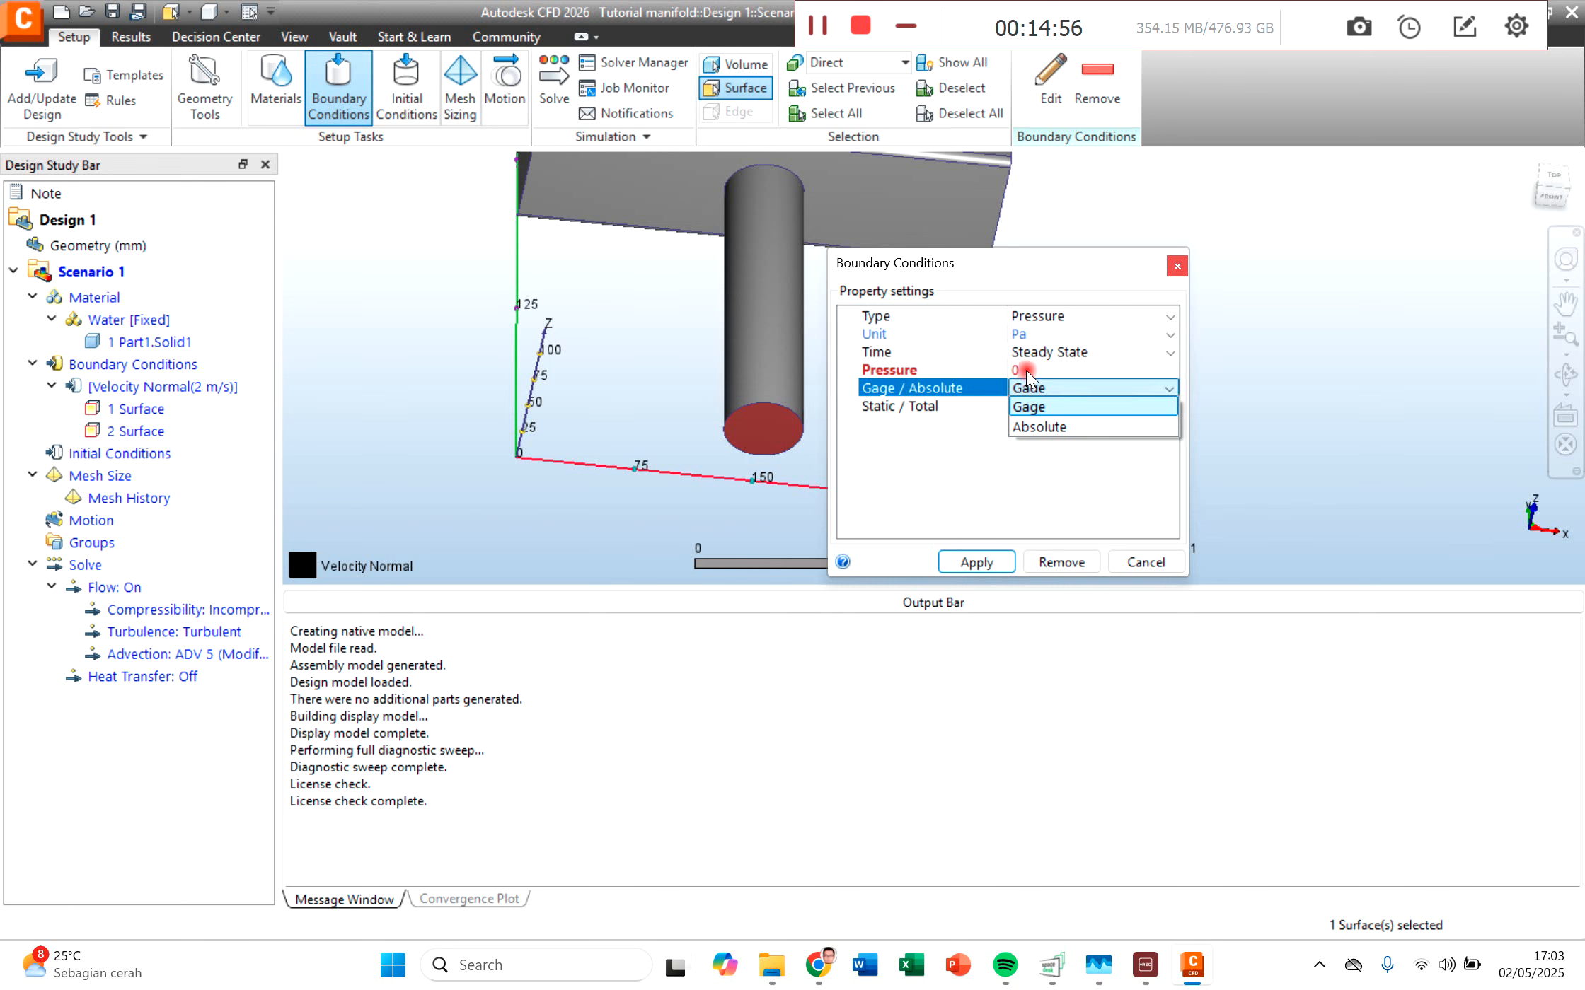
pyautogui.click(1026, 369)
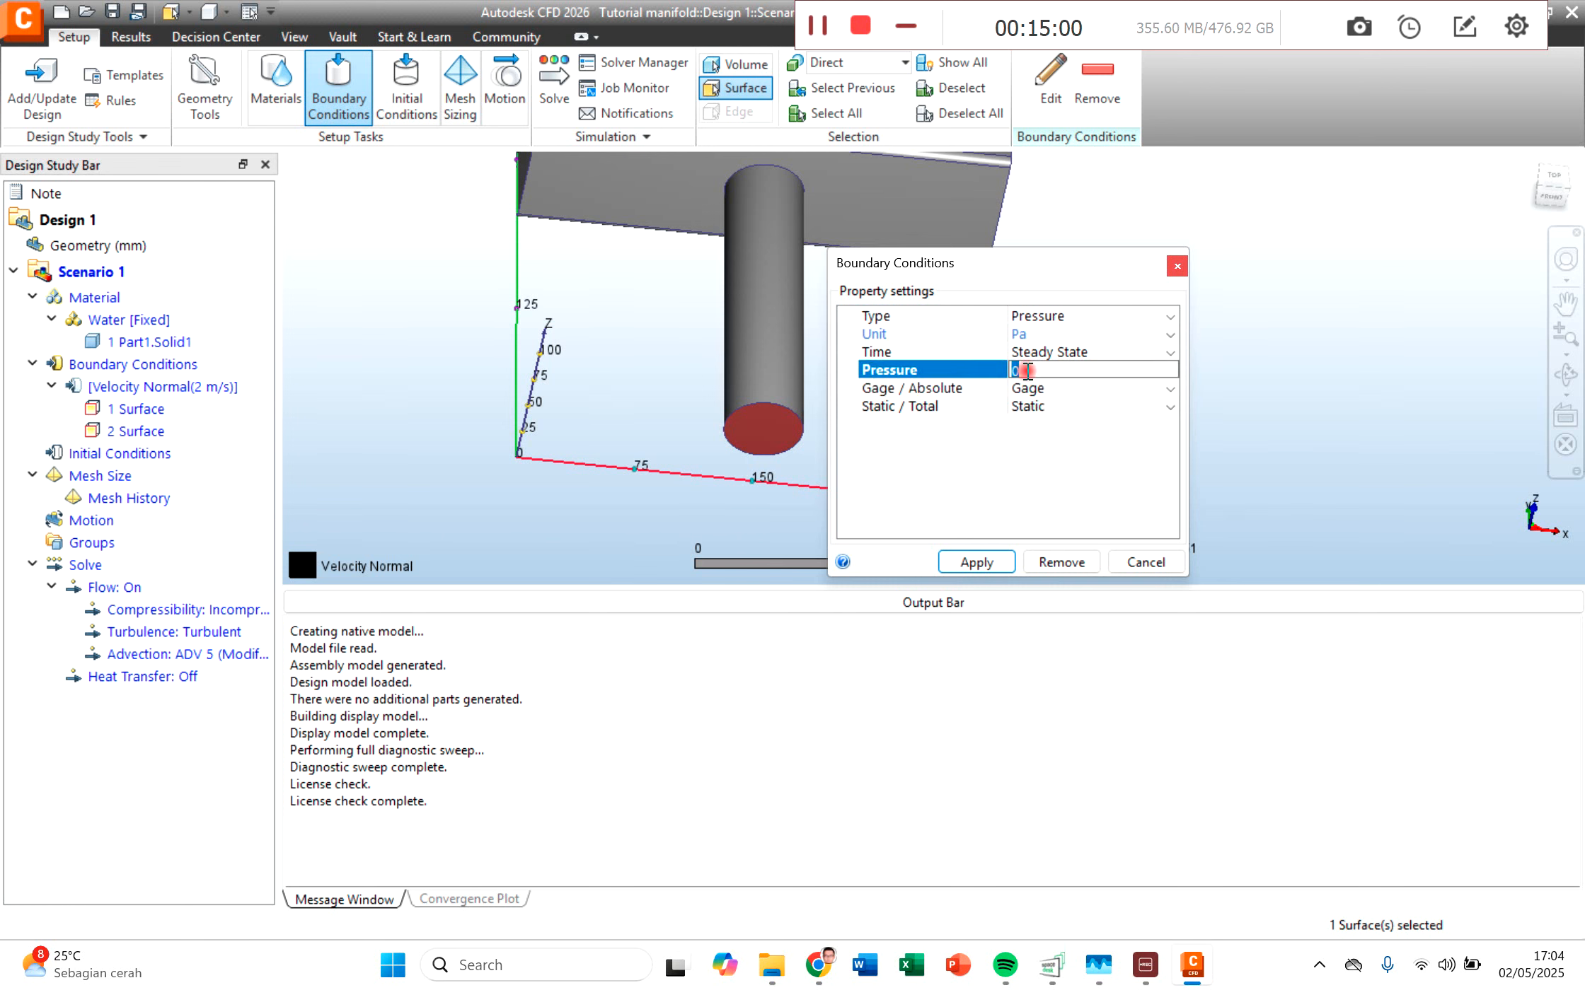
pyautogui.click(1030, 389)
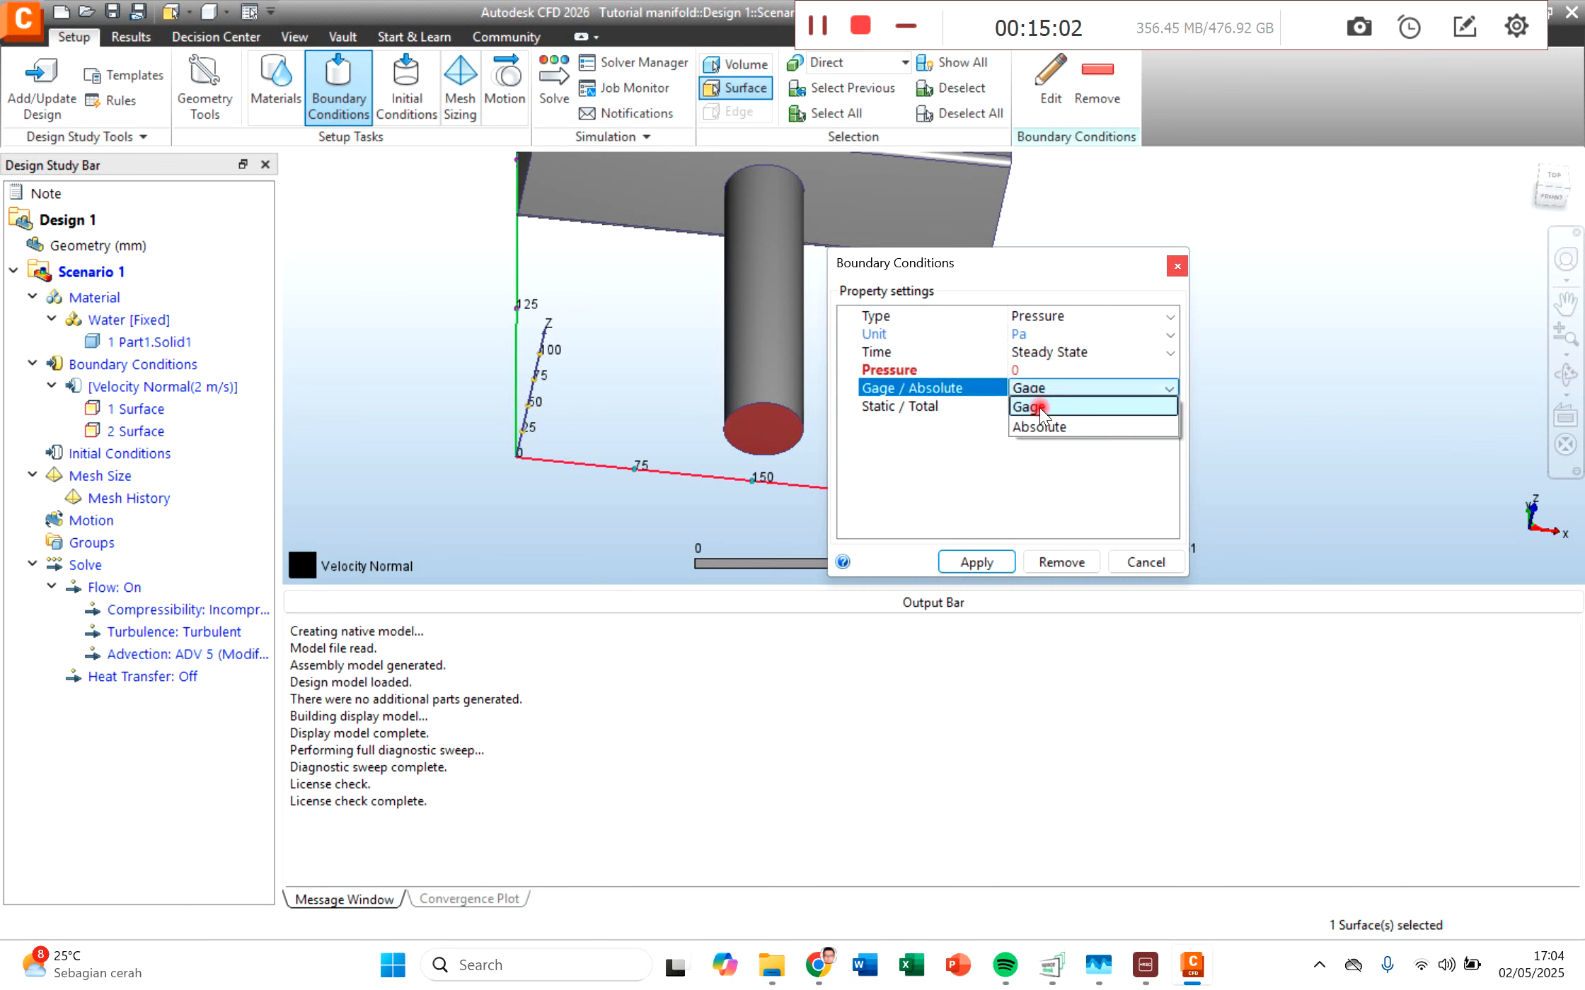
pyautogui.click(1045, 428)
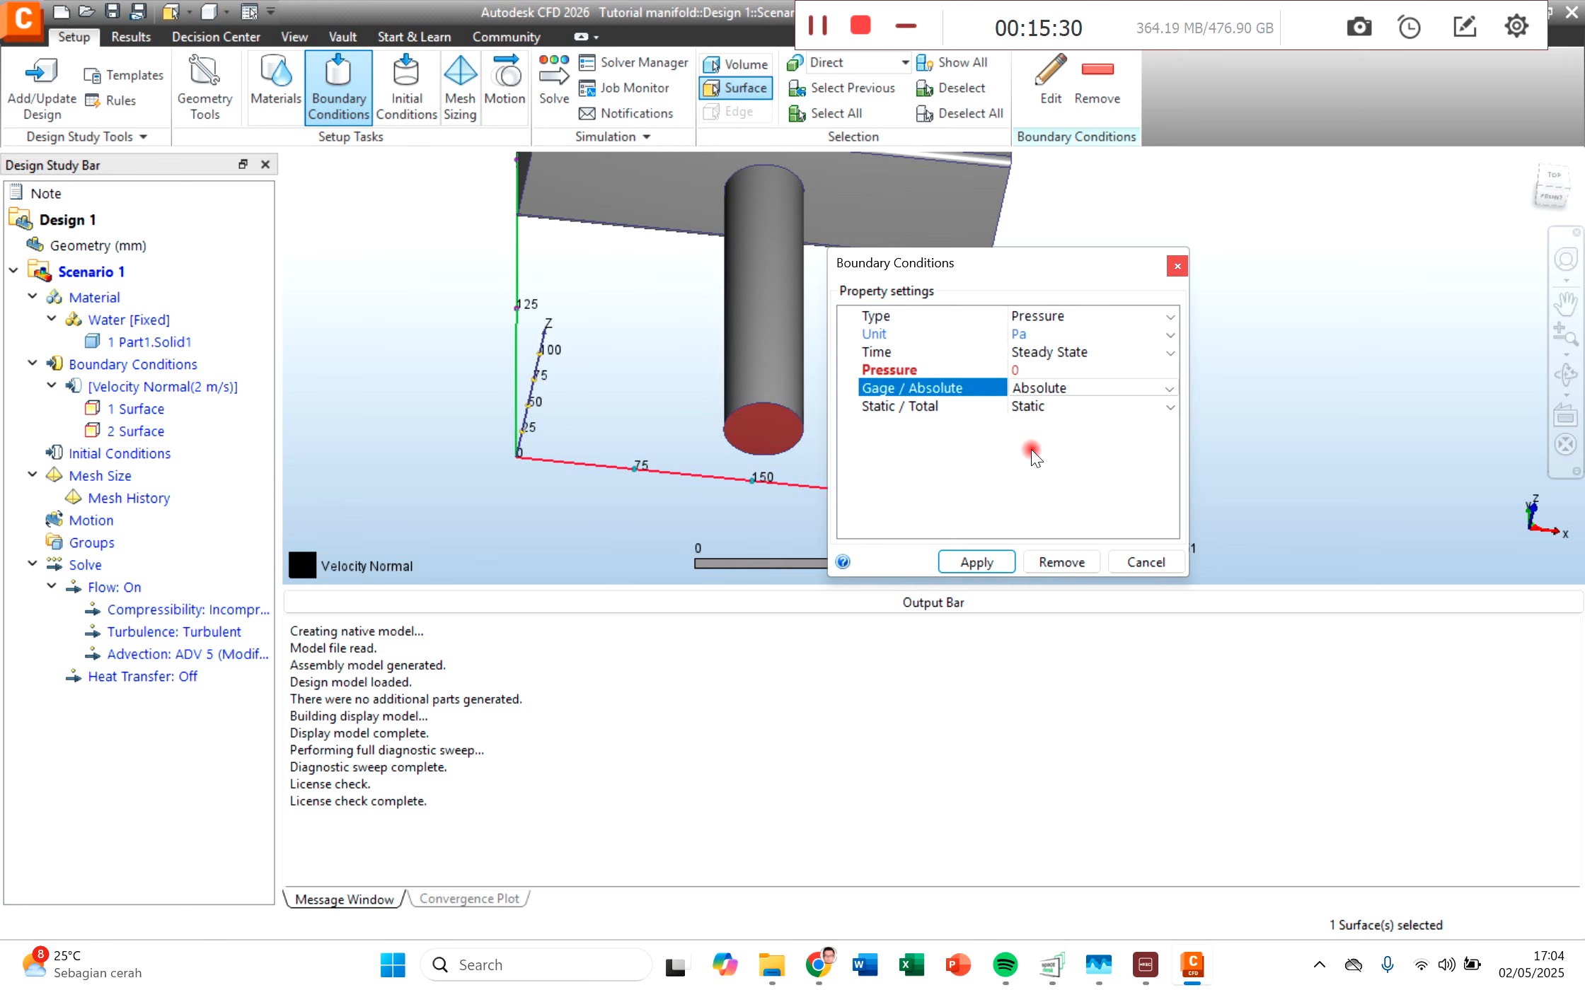
pyautogui.click(1019, 369)
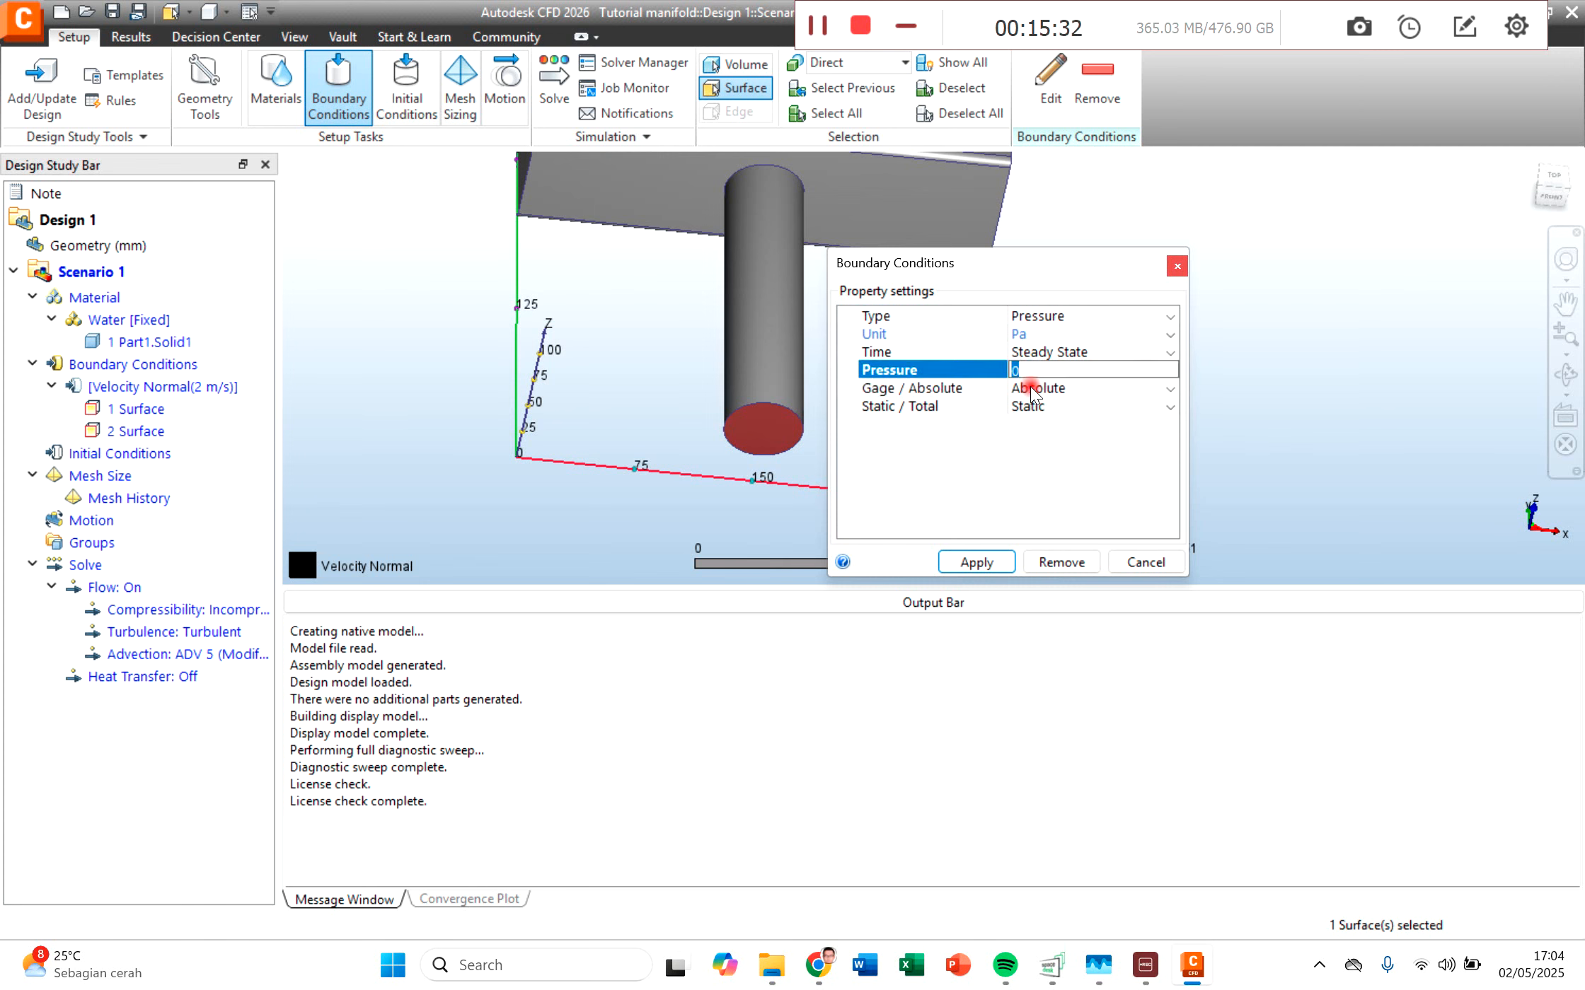
pyautogui.click(1031, 390)
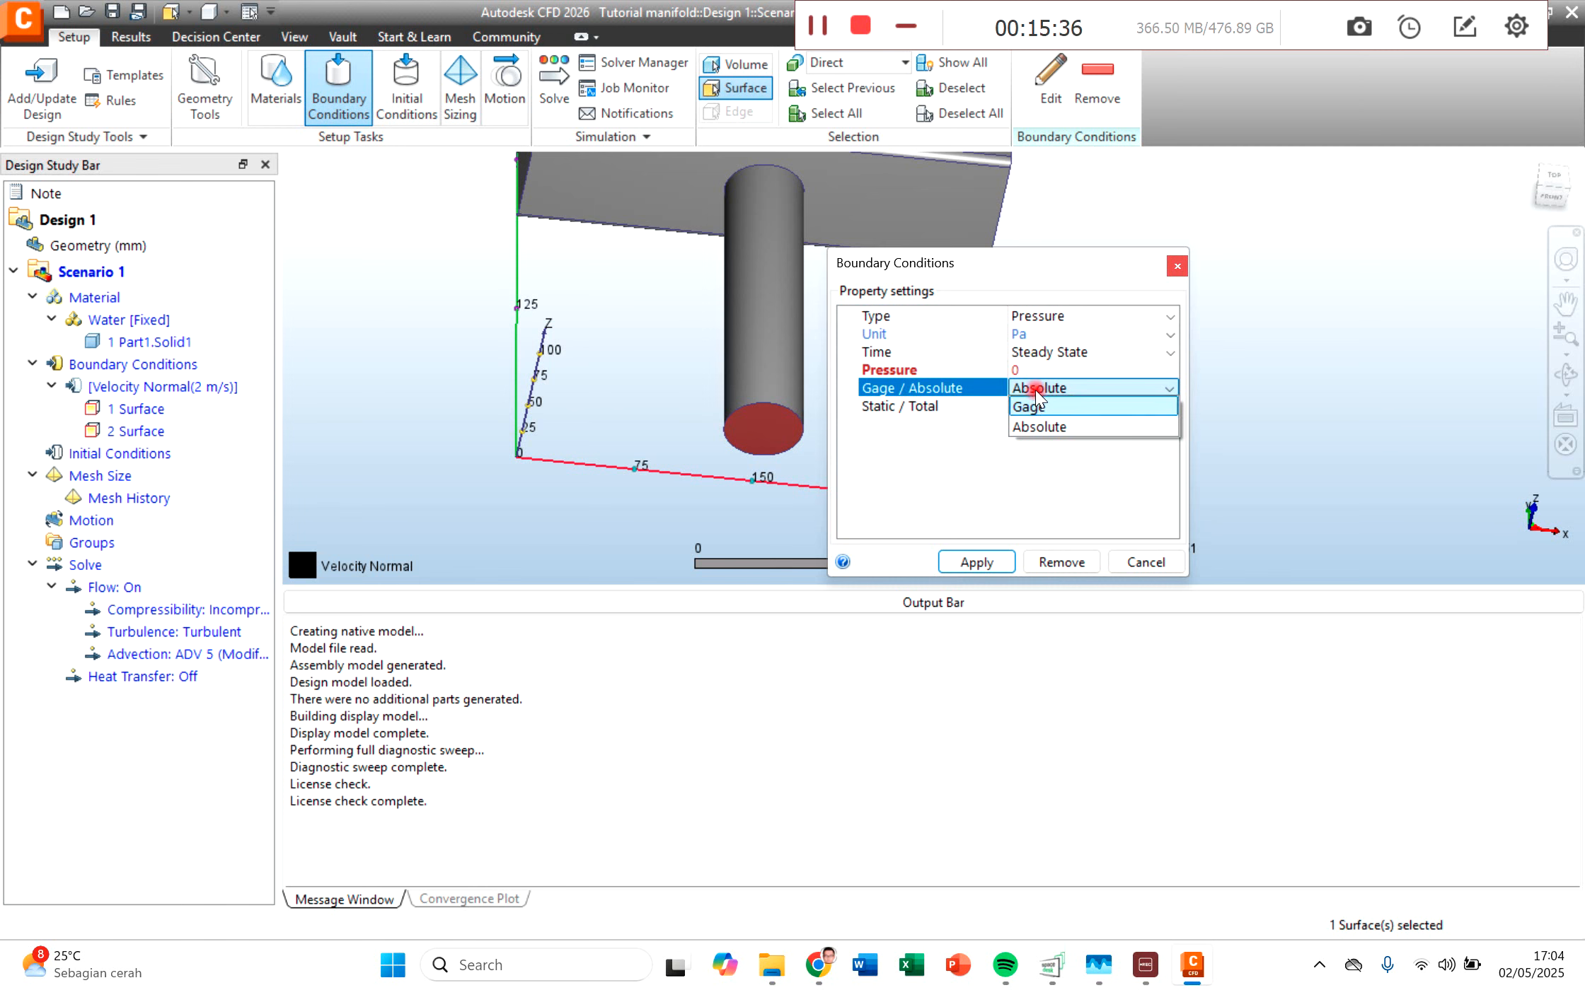
pyautogui.click(1035, 391)
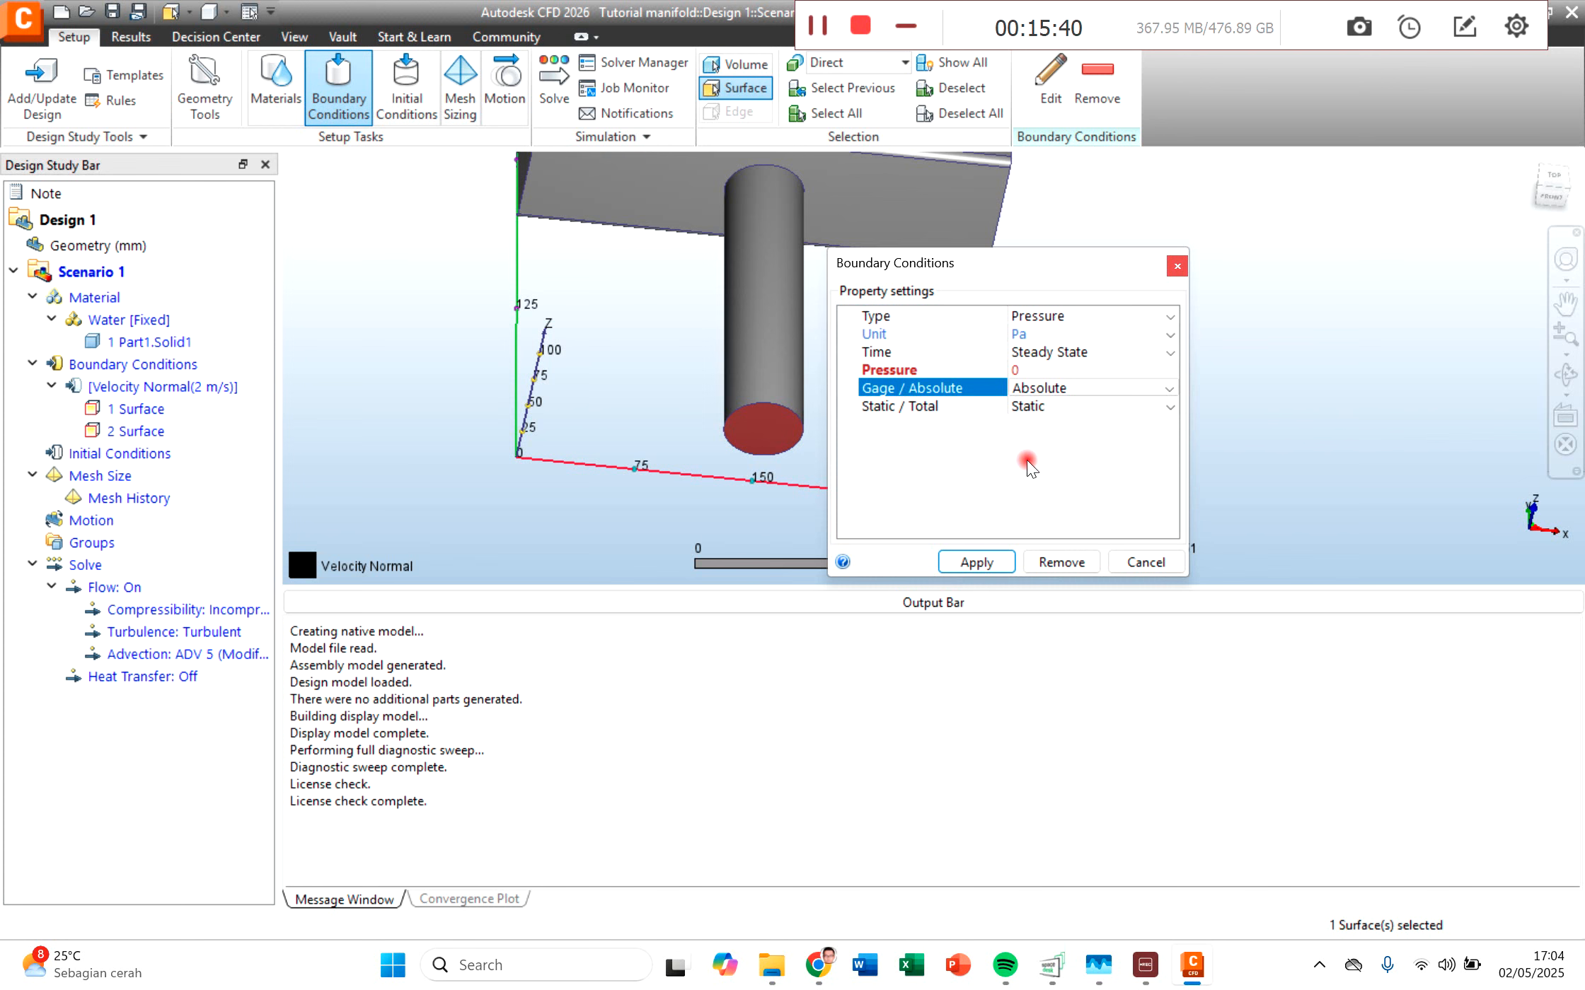
pyautogui.click(1033, 370)
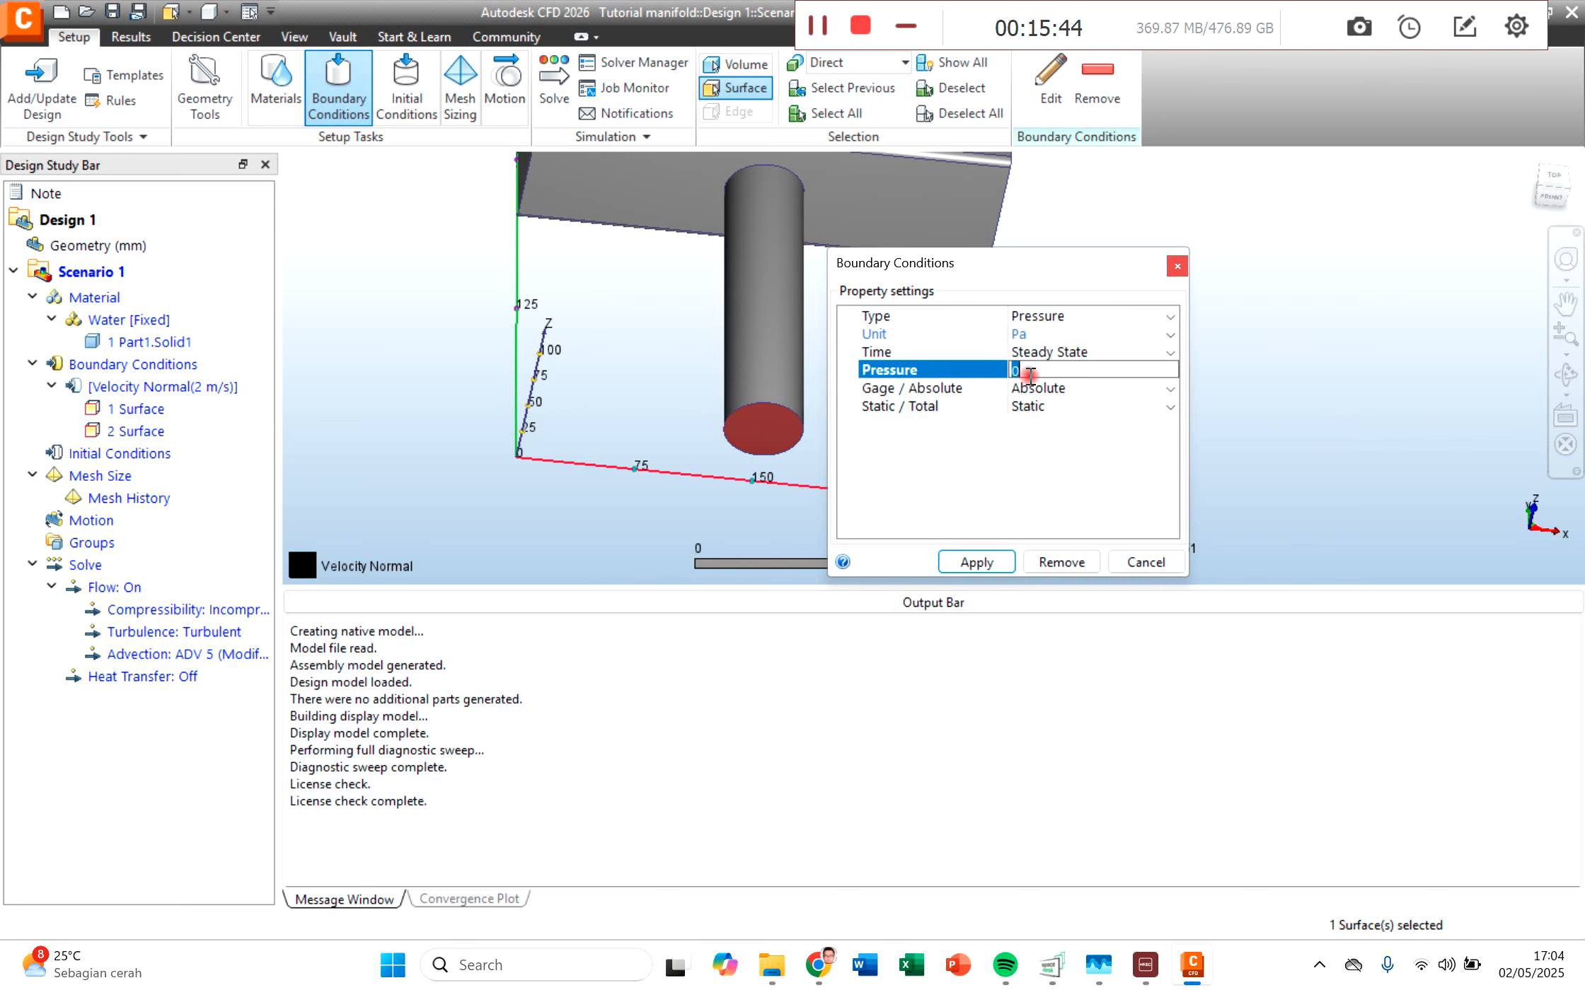
pyautogui.click(963, 559)
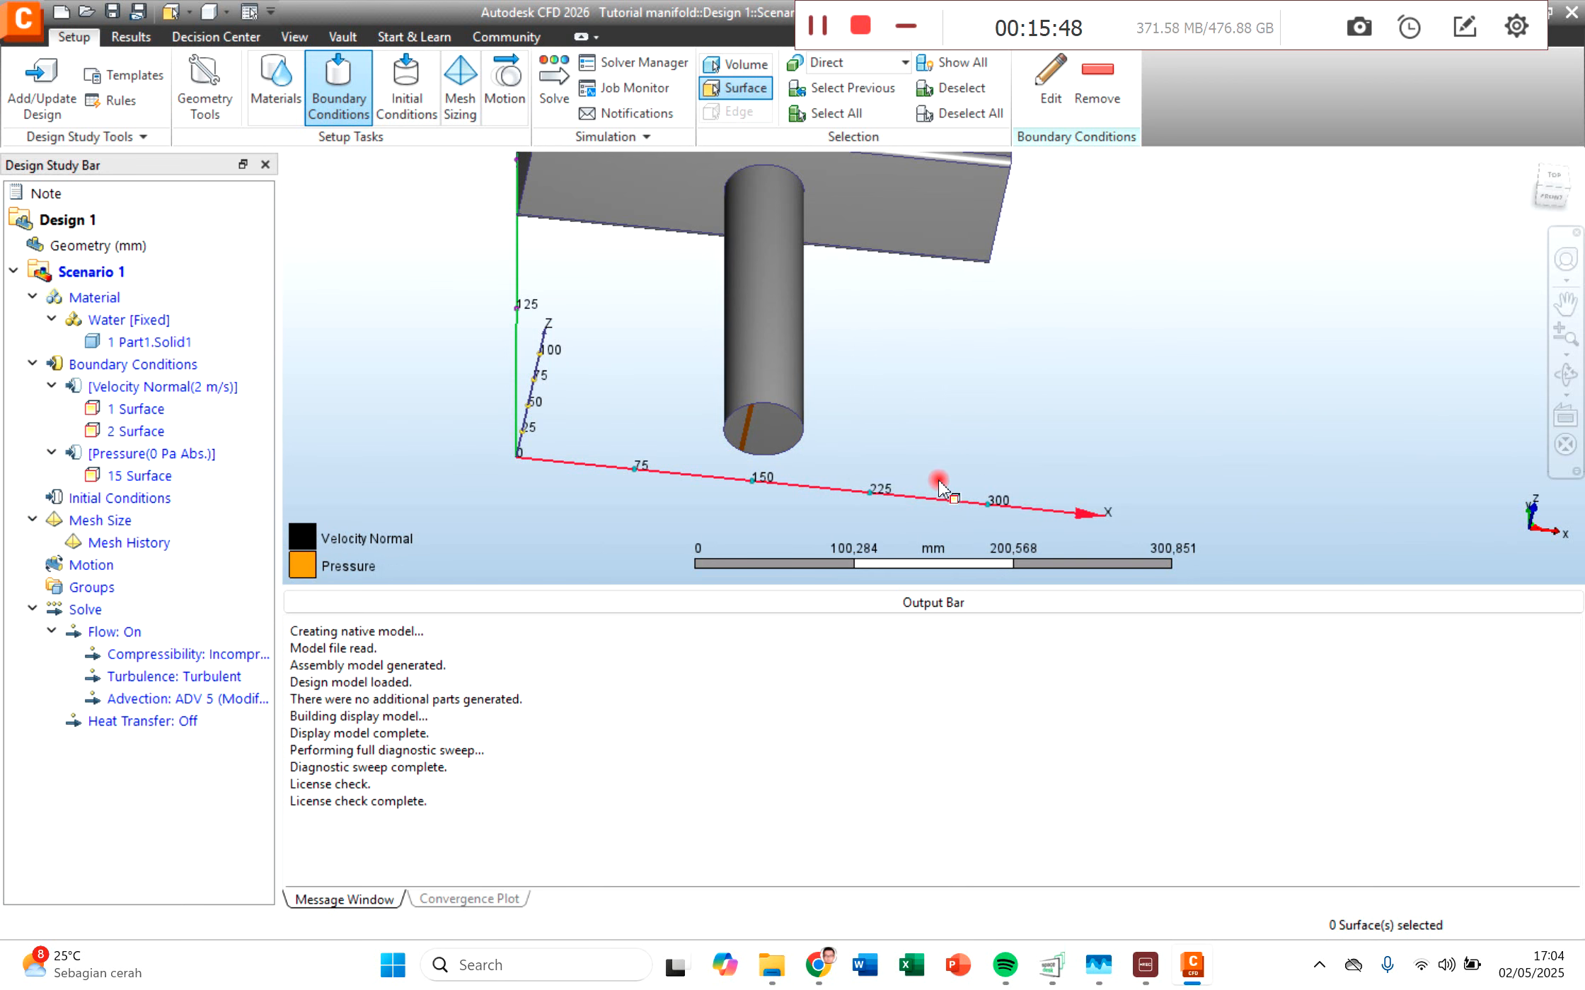
# Step: Generate automatic mesh sizing for the manifold volume
pyautogui.moveTo(973, 297); pyautogui.dragTo(948, 508, button='middle')
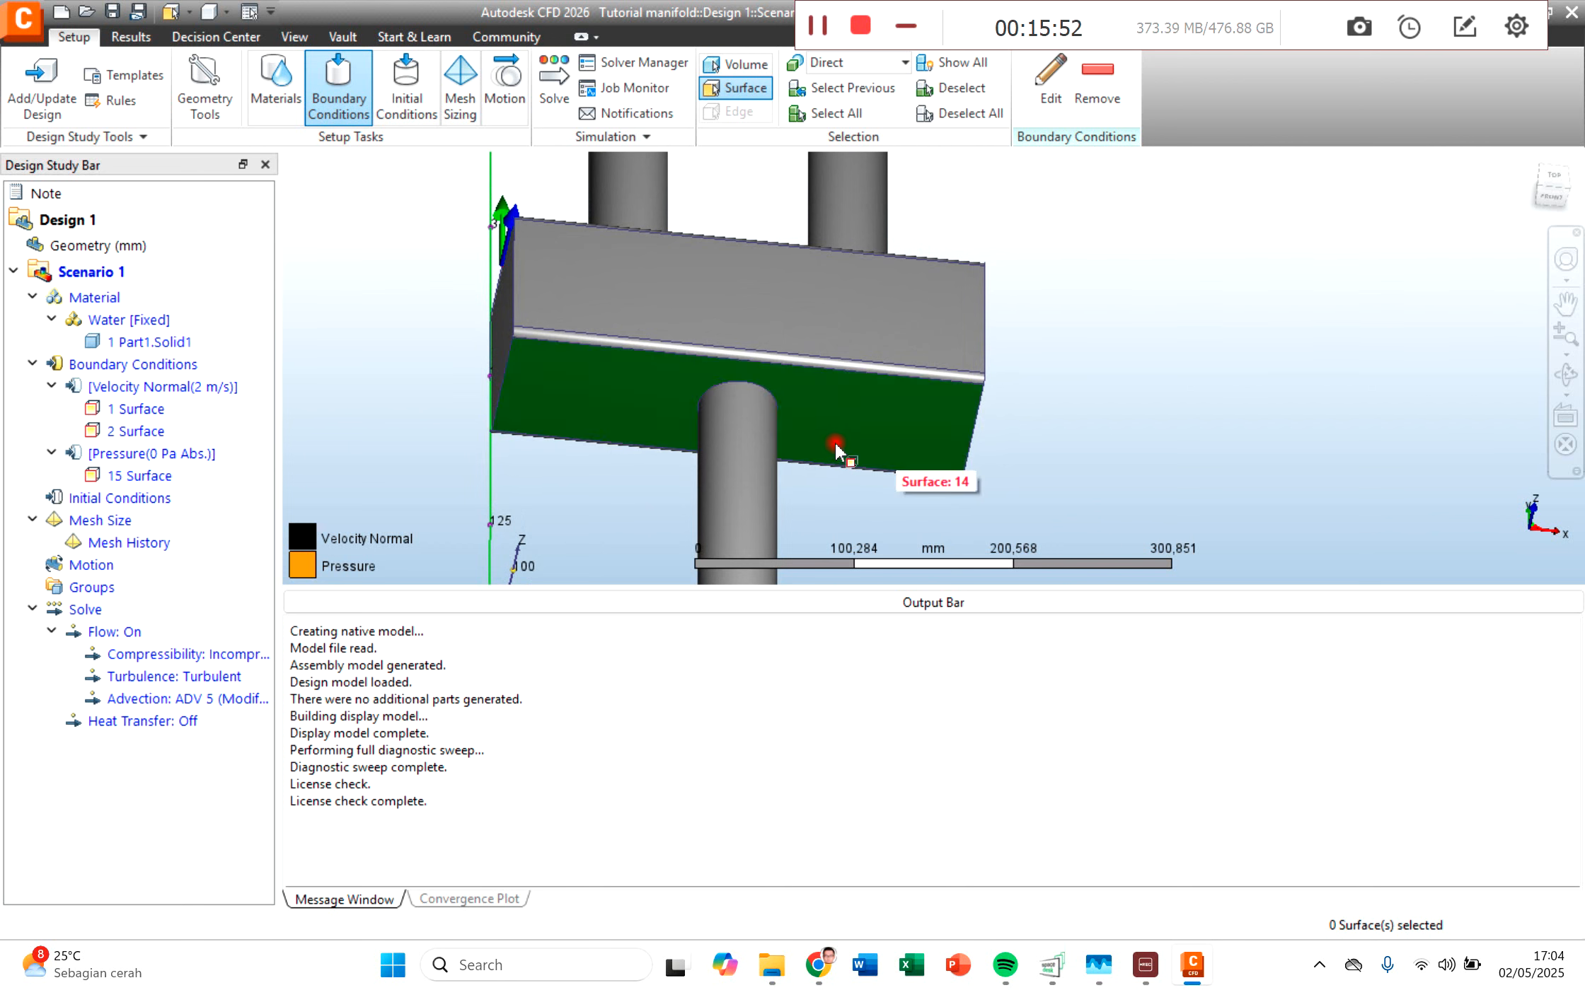
pyautogui.scroll(-3, 1037, 506)
pyautogui.scroll(-1, 1043, 502)
pyautogui.moveTo(1048, 492); pyautogui.dragTo(979, 467, button='middle')
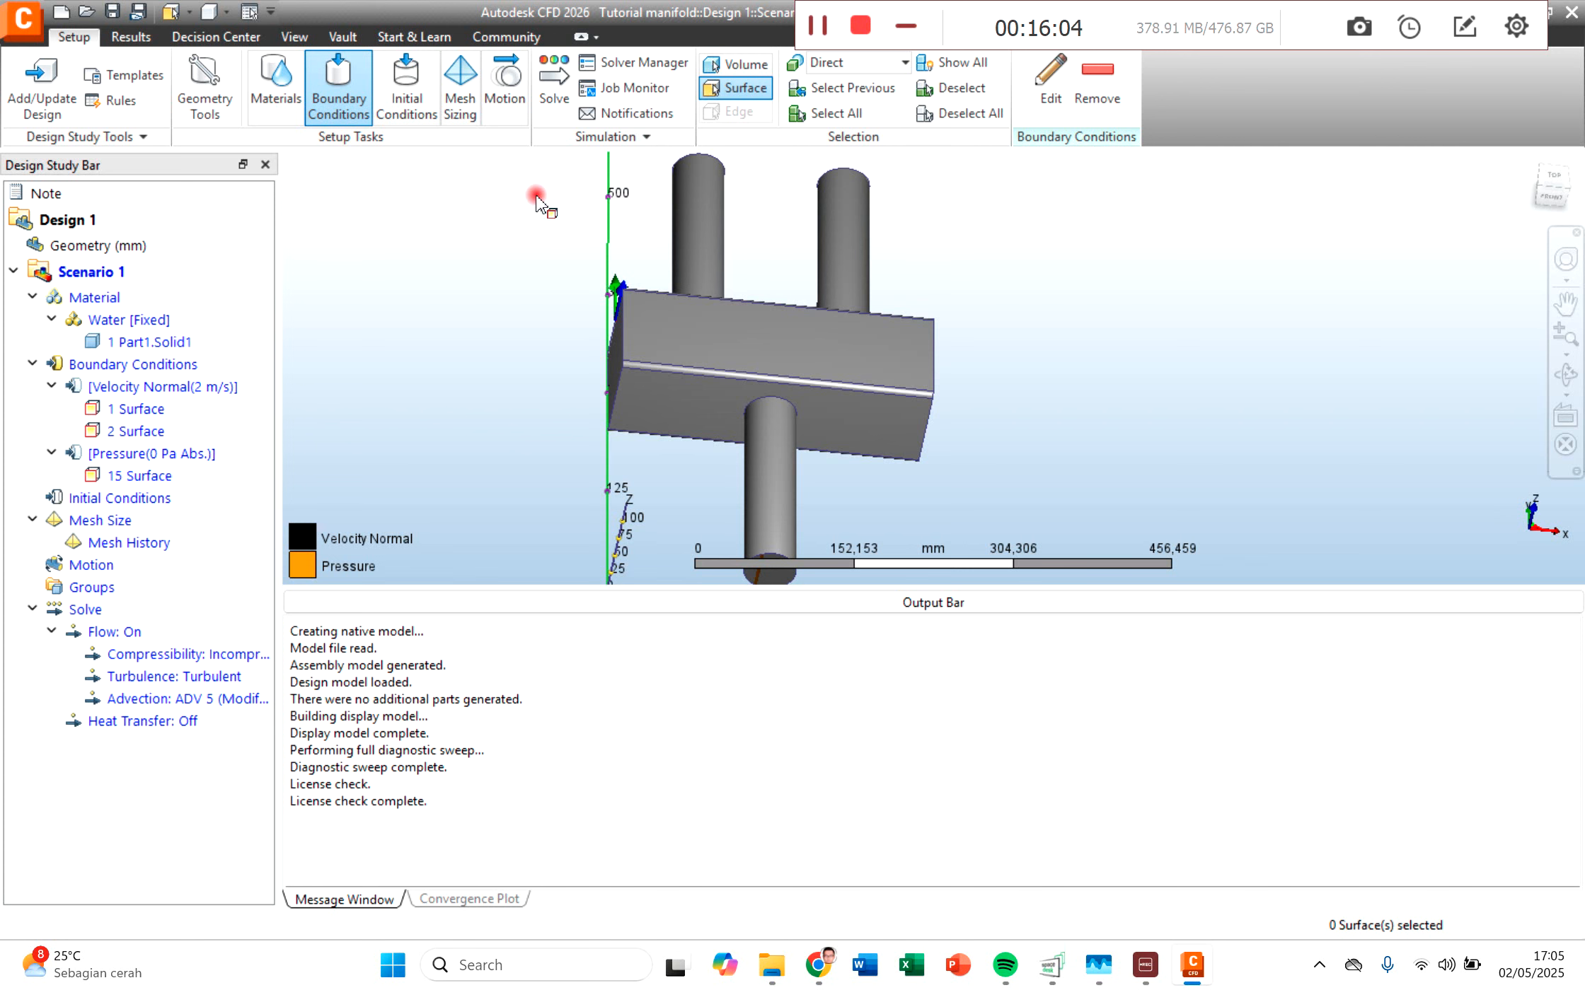
pyautogui.click(461, 99)
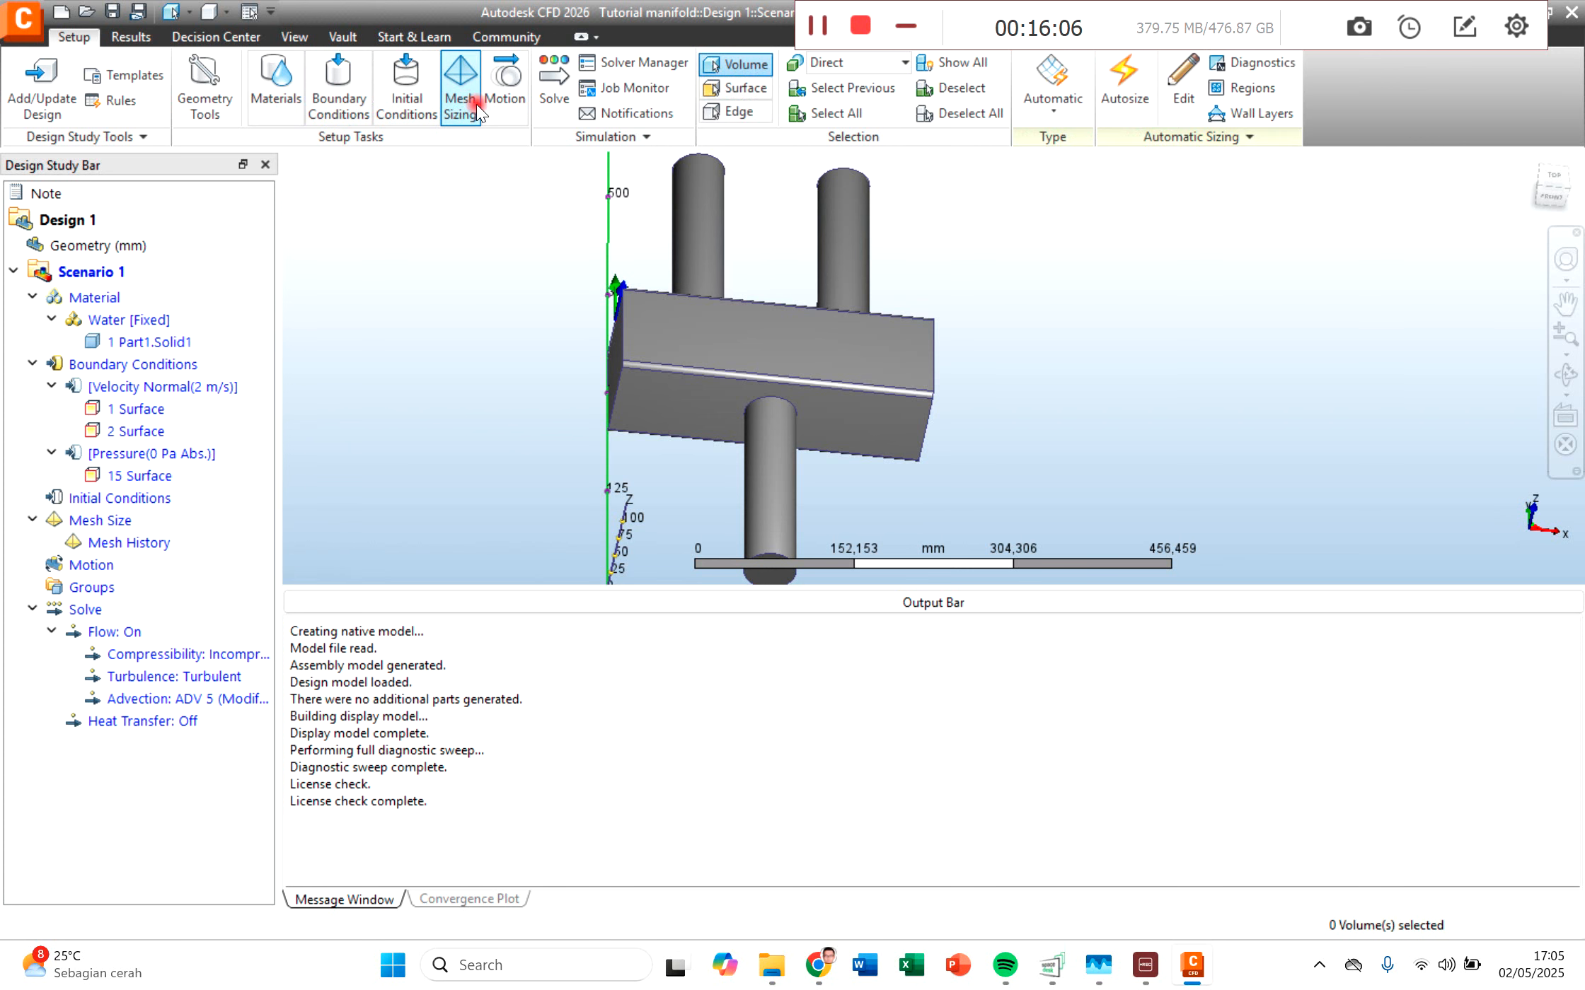
pyautogui.click(789, 312)
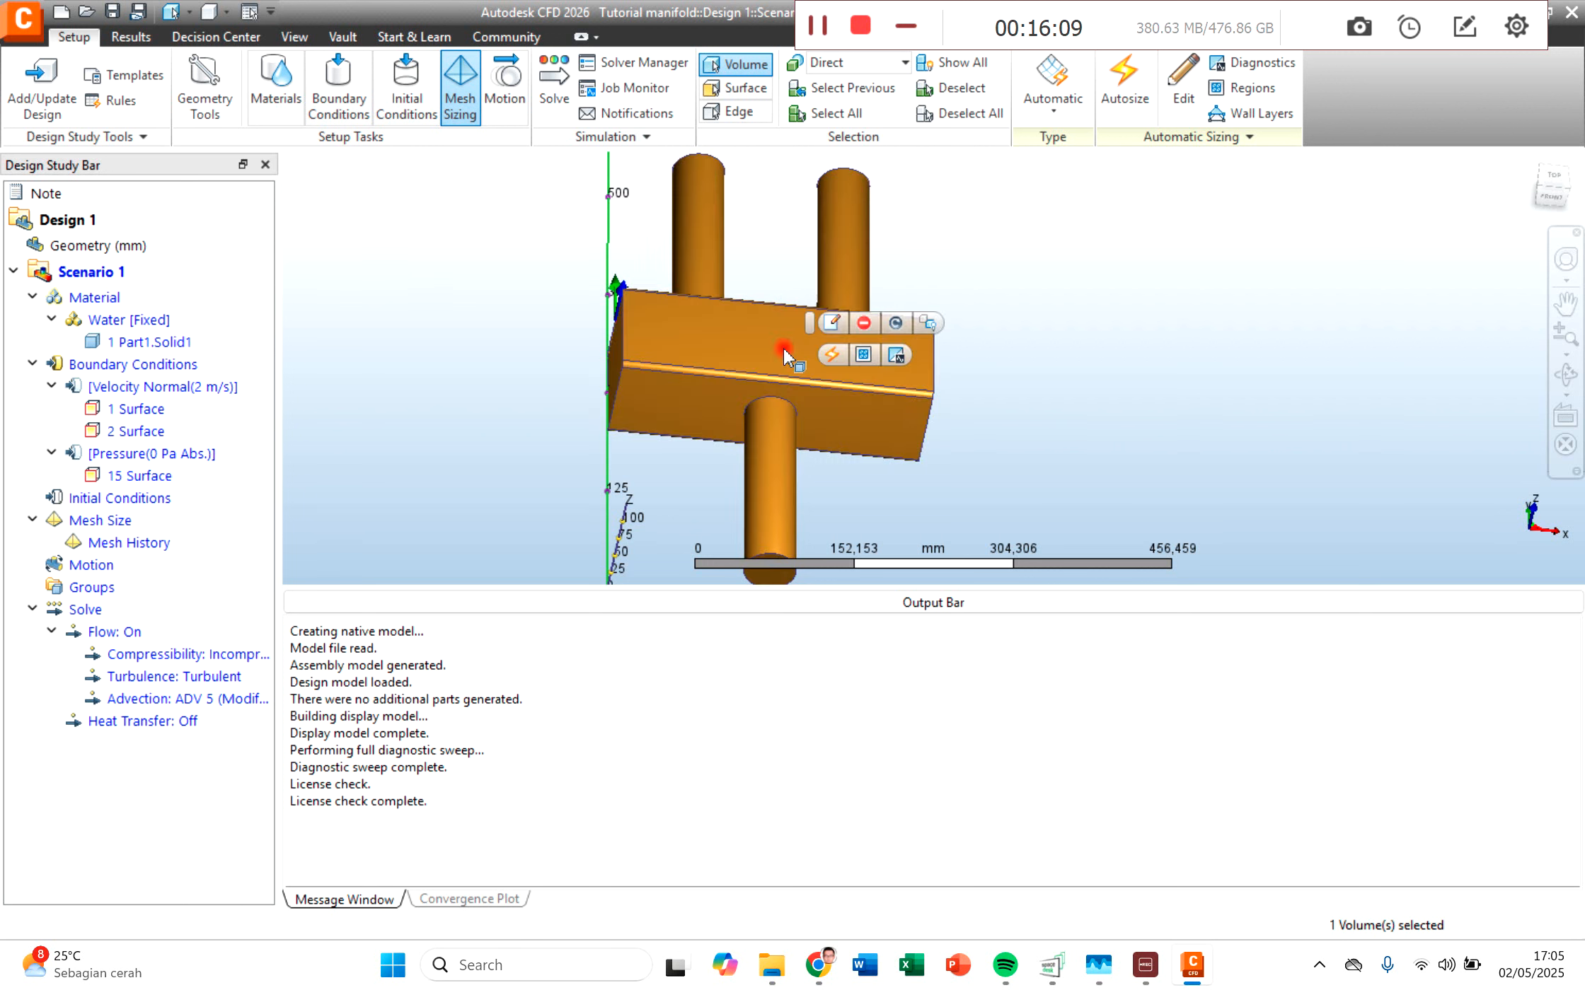
pyautogui.click(835, 355)
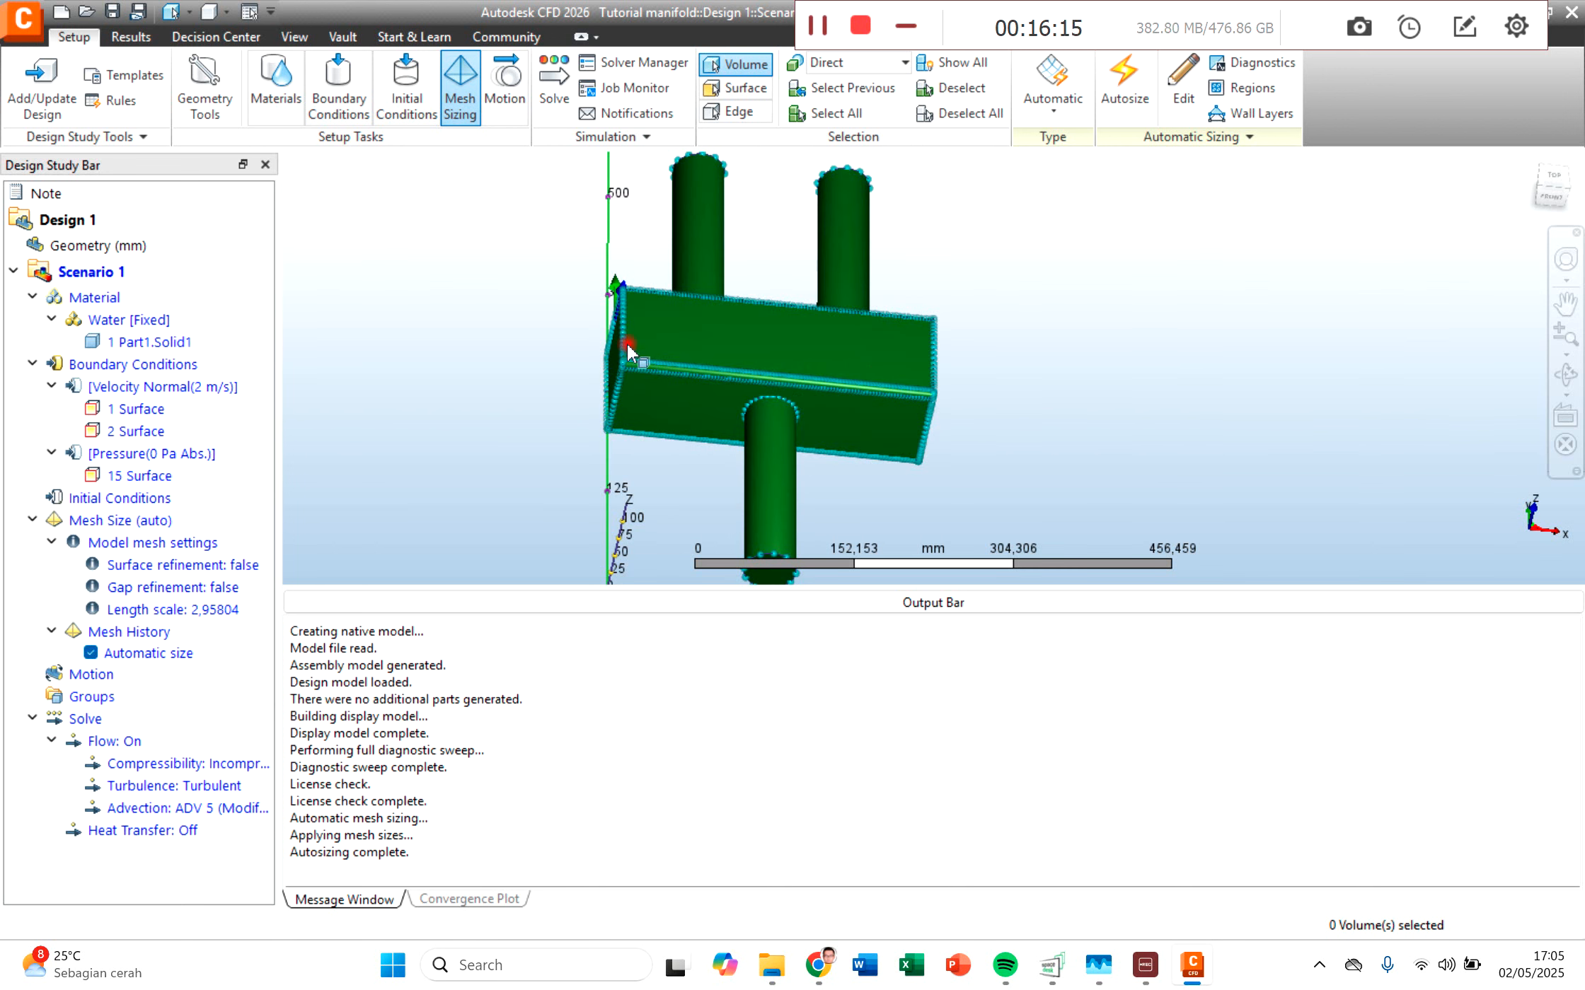
# Step: Inspect the mesh distribution along the edges of the manifold block and pipes
pyautogui.click(635, 402)
pyautogui.scroll(5, 635, 401)
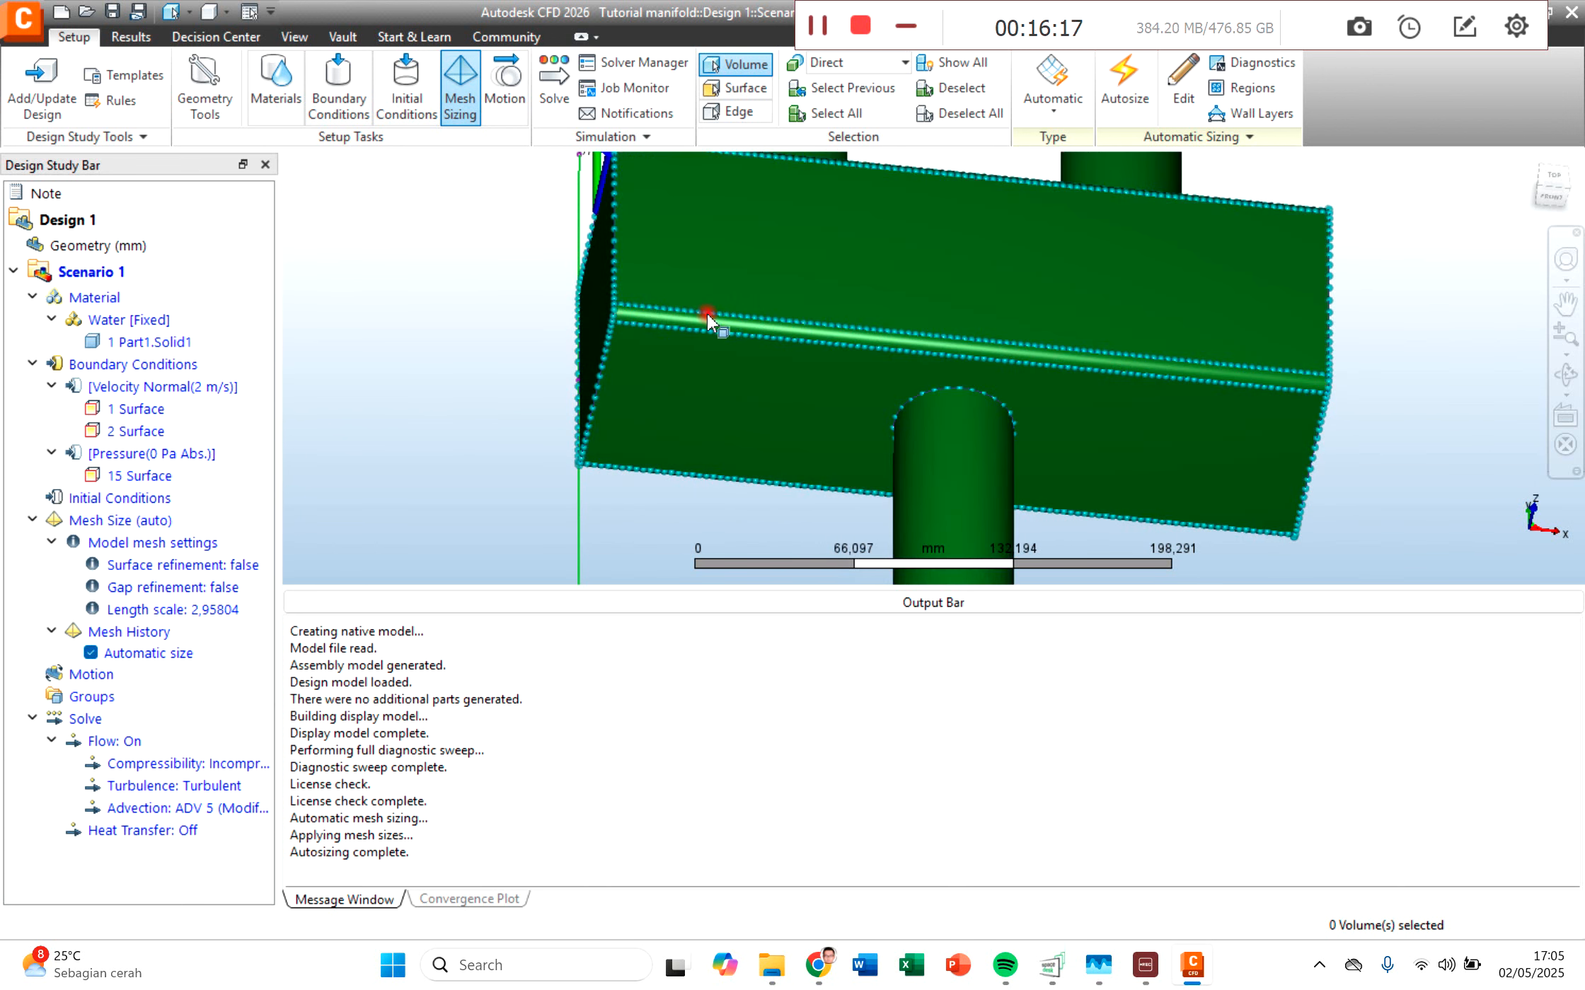
pyautogui.moveTo(801, 326); pyautogui.dragTo(606, 505, button='middle')
pyautogui.scroll(-5, 721, 433)
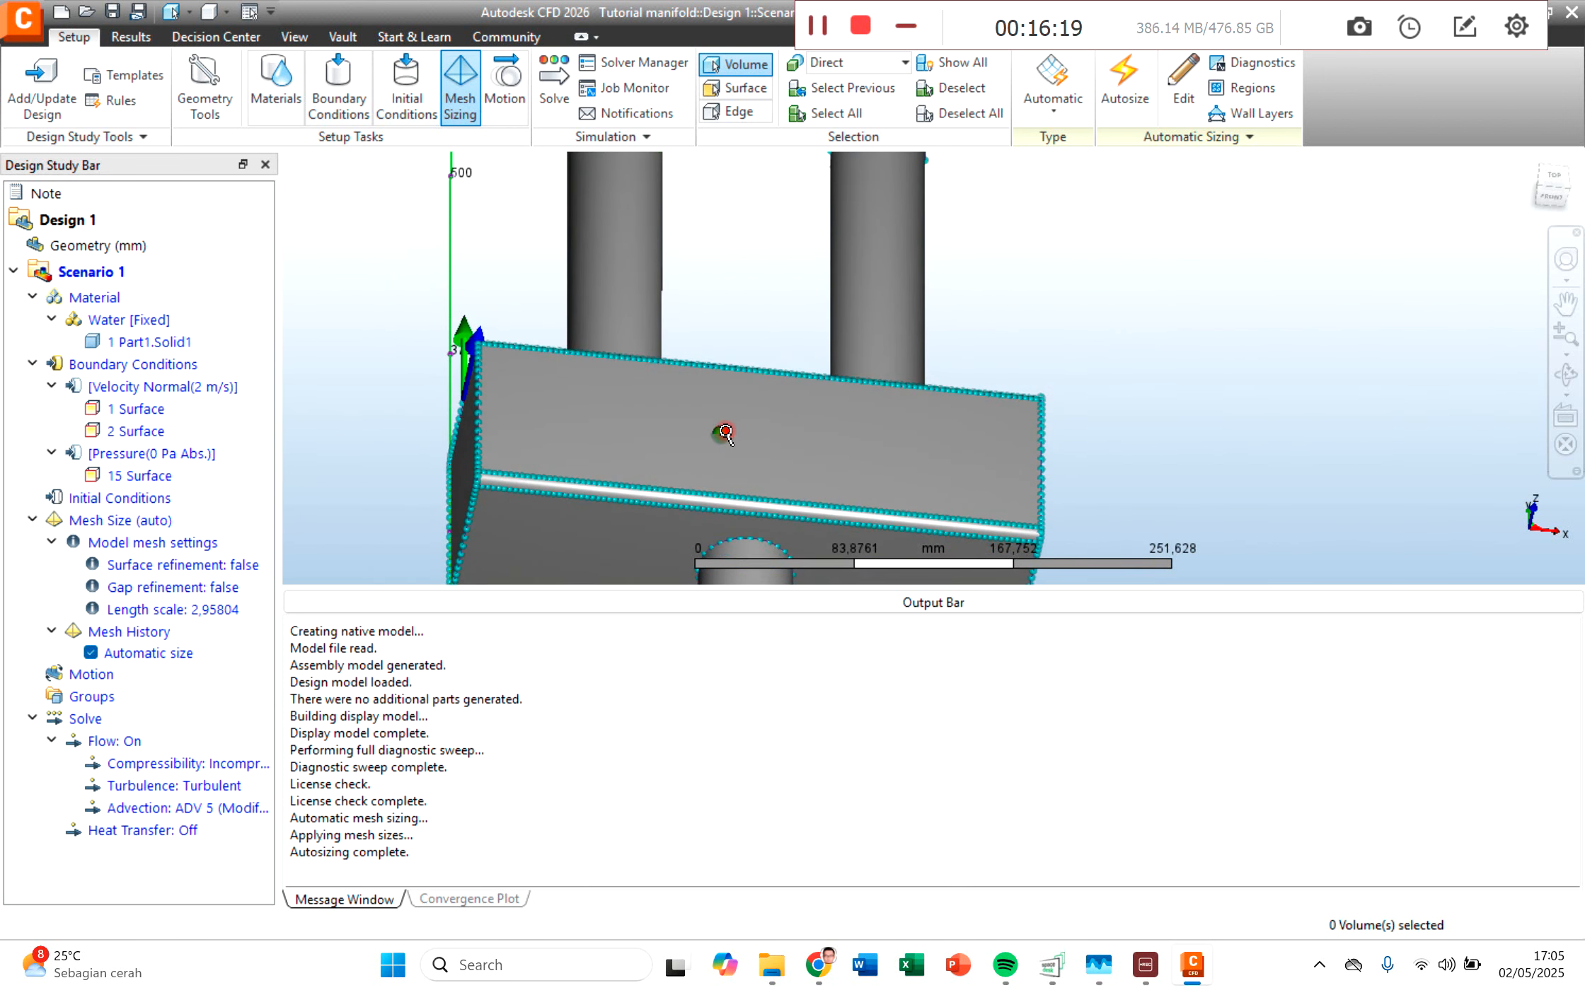
pyautogui.scroll(-3, 760, 434)
pyautogui.moveTo(838, 449); pyautogui.dragTo(830, 331, button='middle')
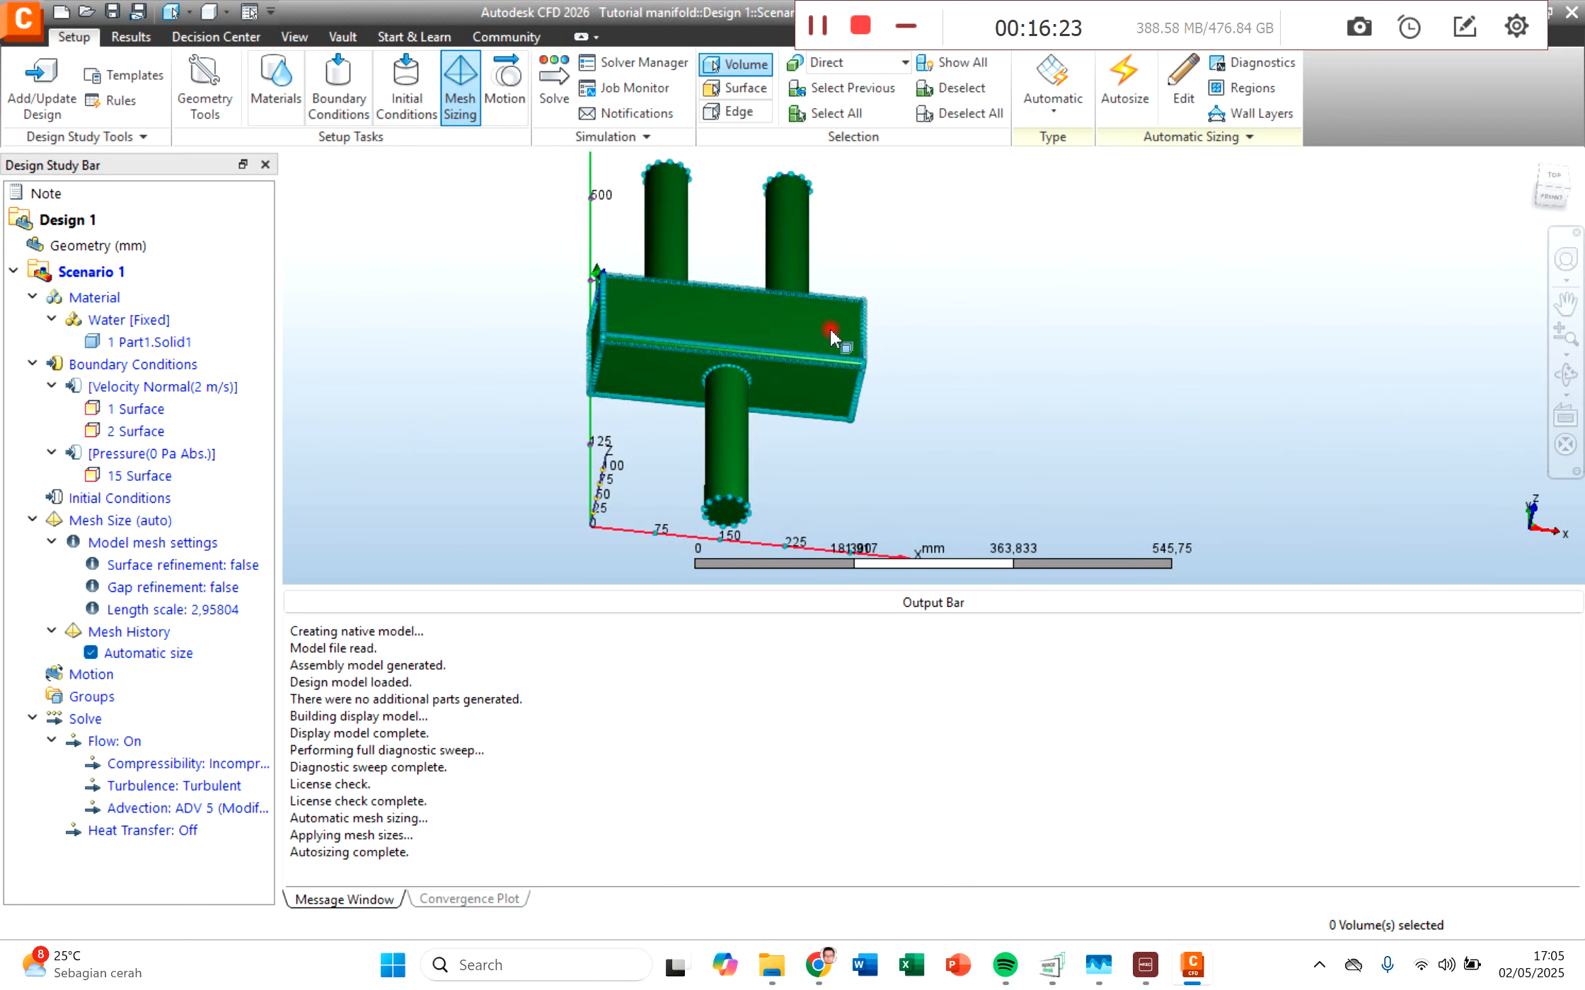
# Step: Open the solve settings and check the physics options, briefly enabling Heat Transfer and disabling it again
pyautogui.click(537, 84)
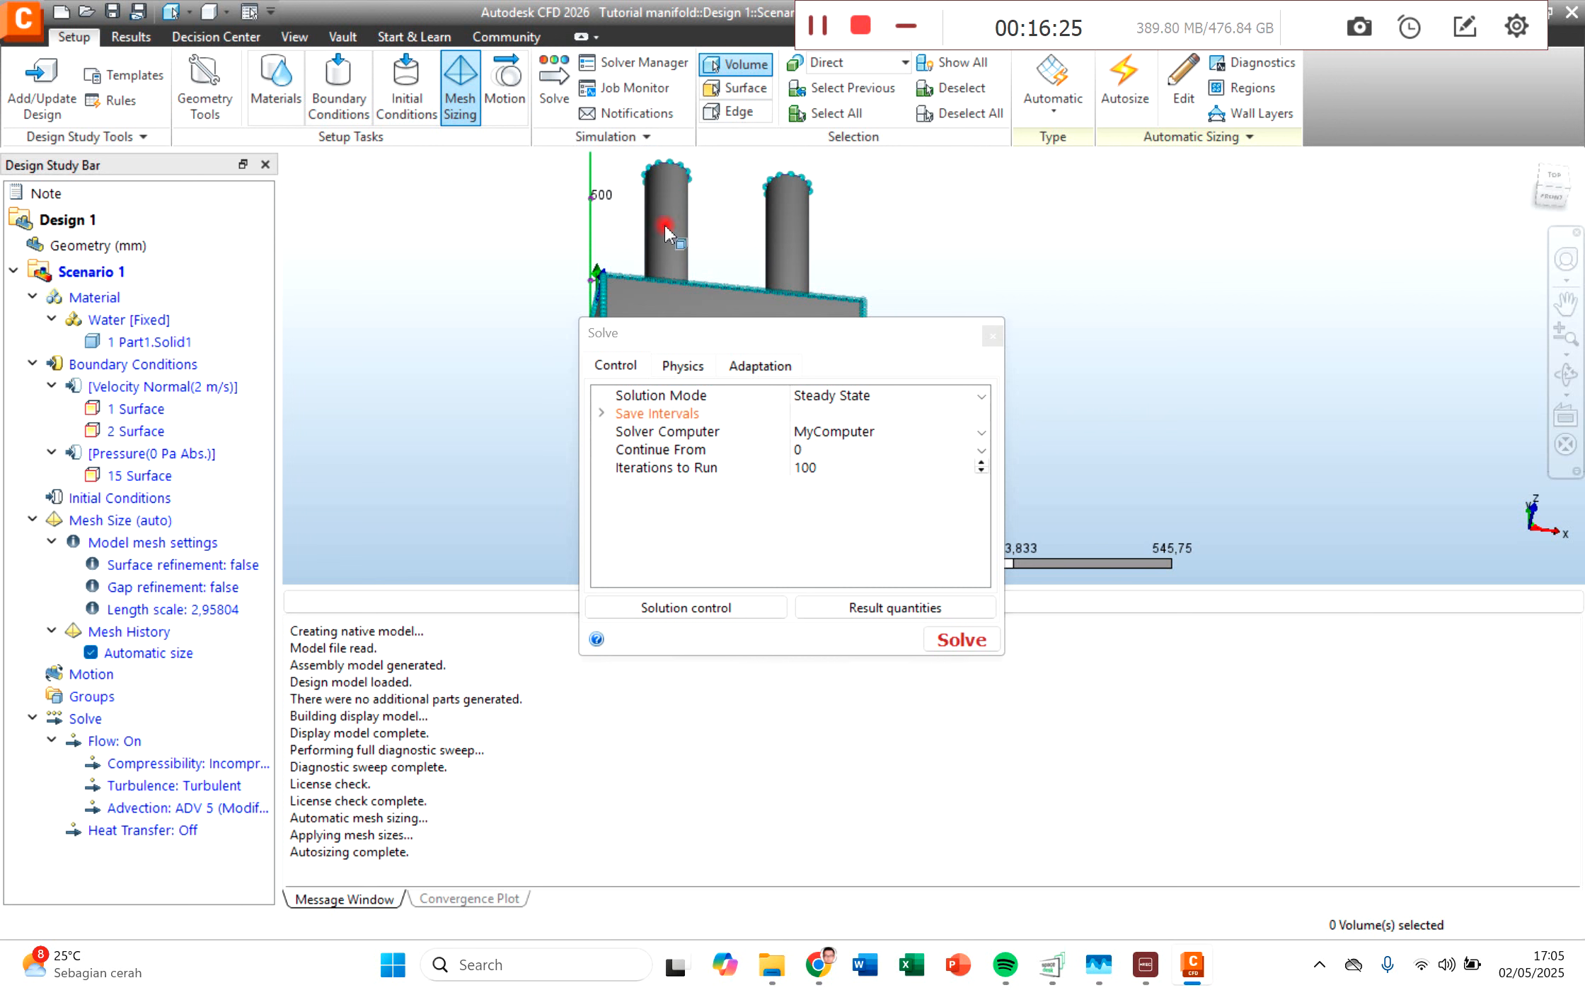
pyautogui.moveTo(722, 316); pyautogui.dragTo(671, 180)
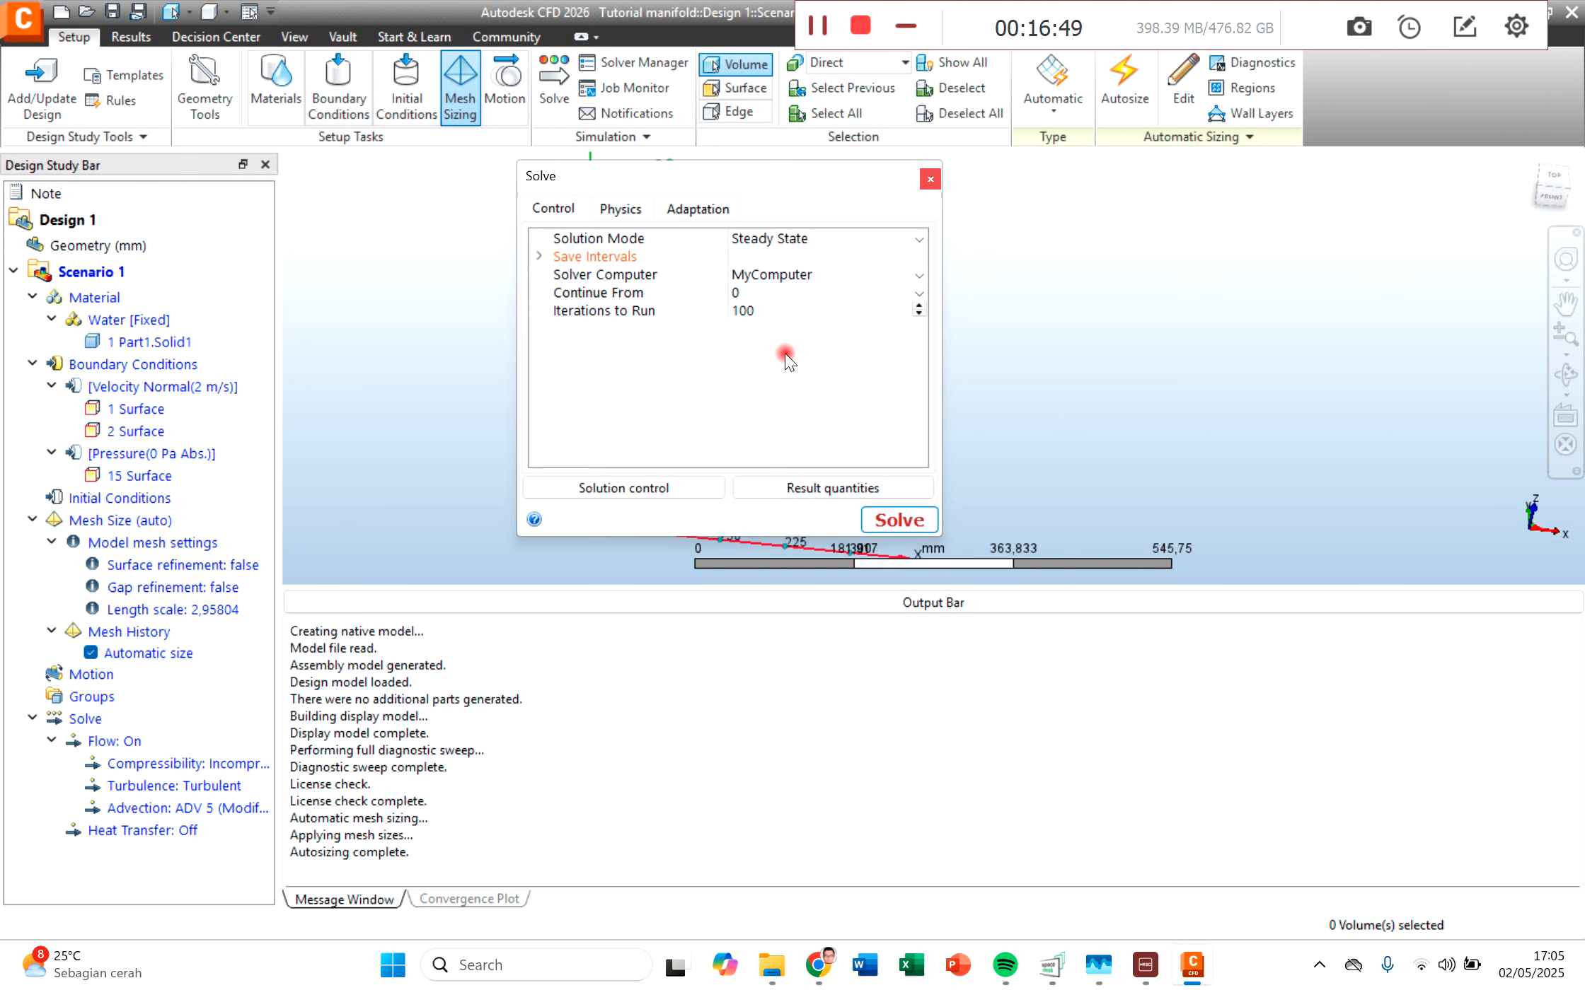
pyautogui.click(623, 211)
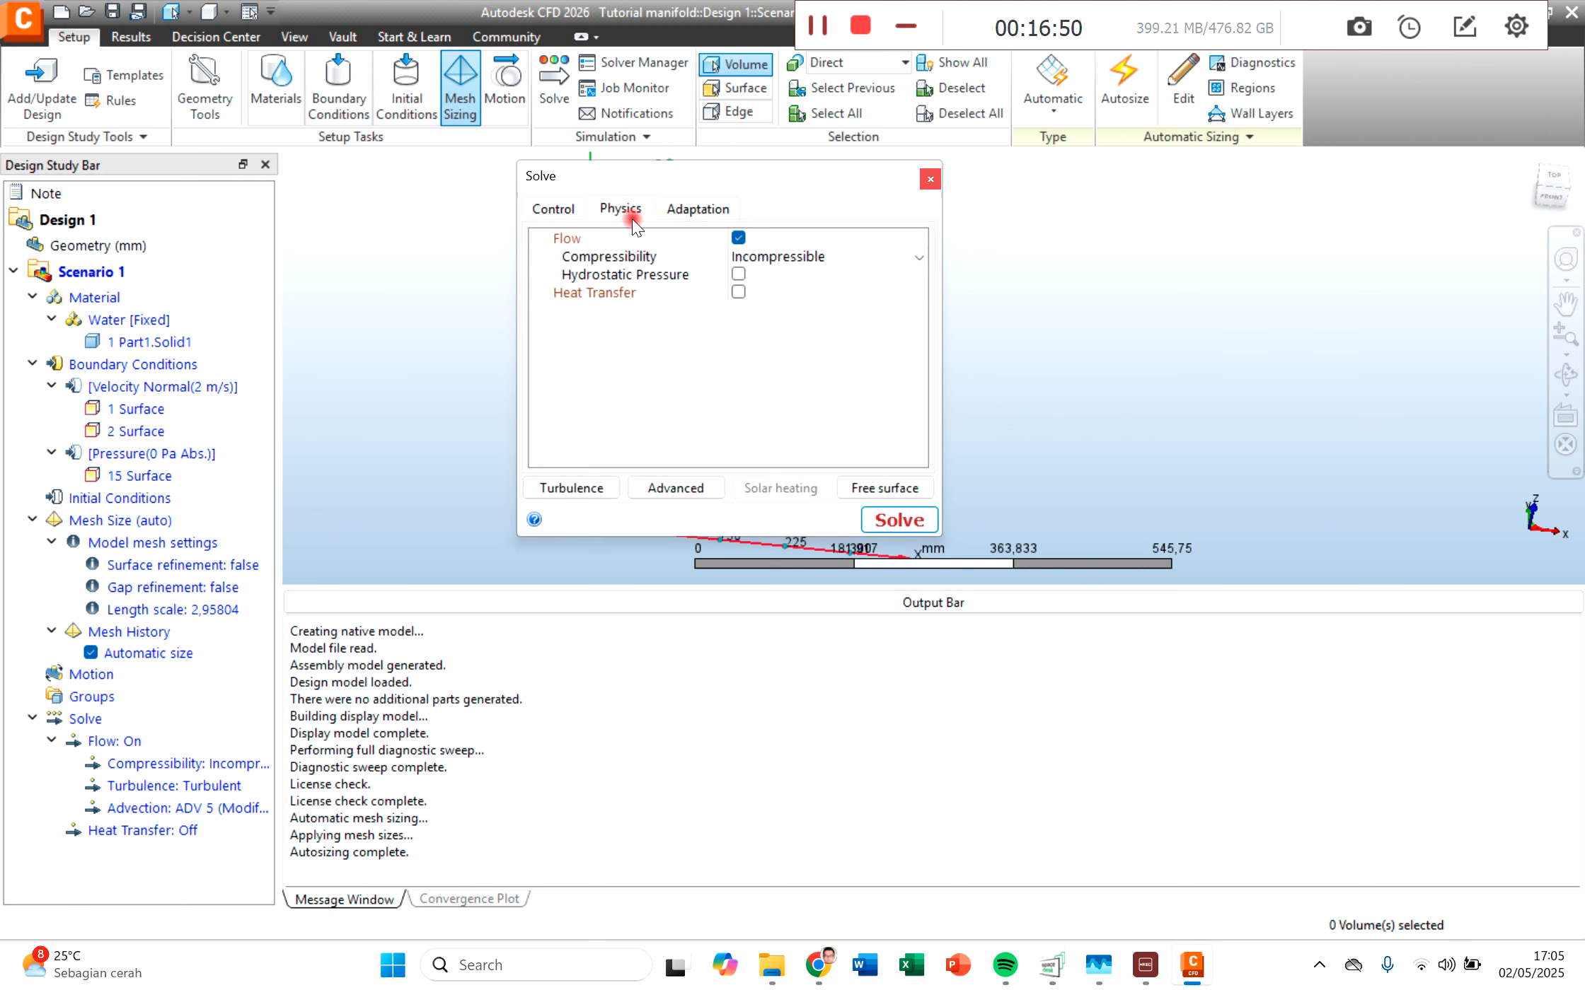
pyautogui.click(739, 292)
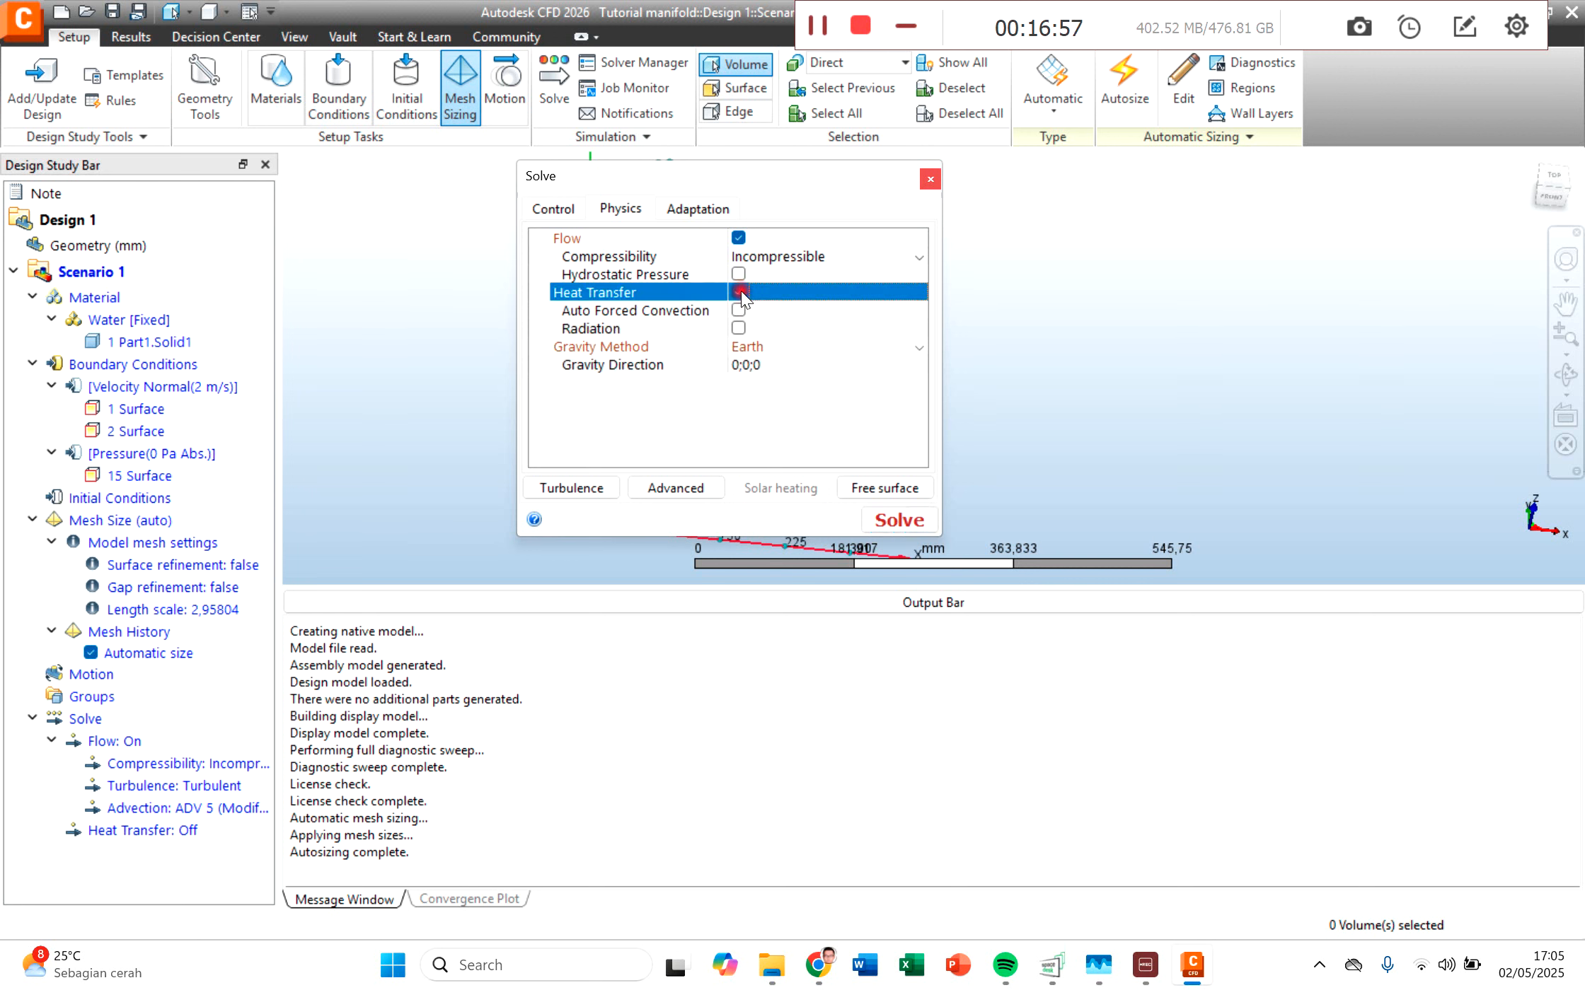
pyautogui.click(738, 292)
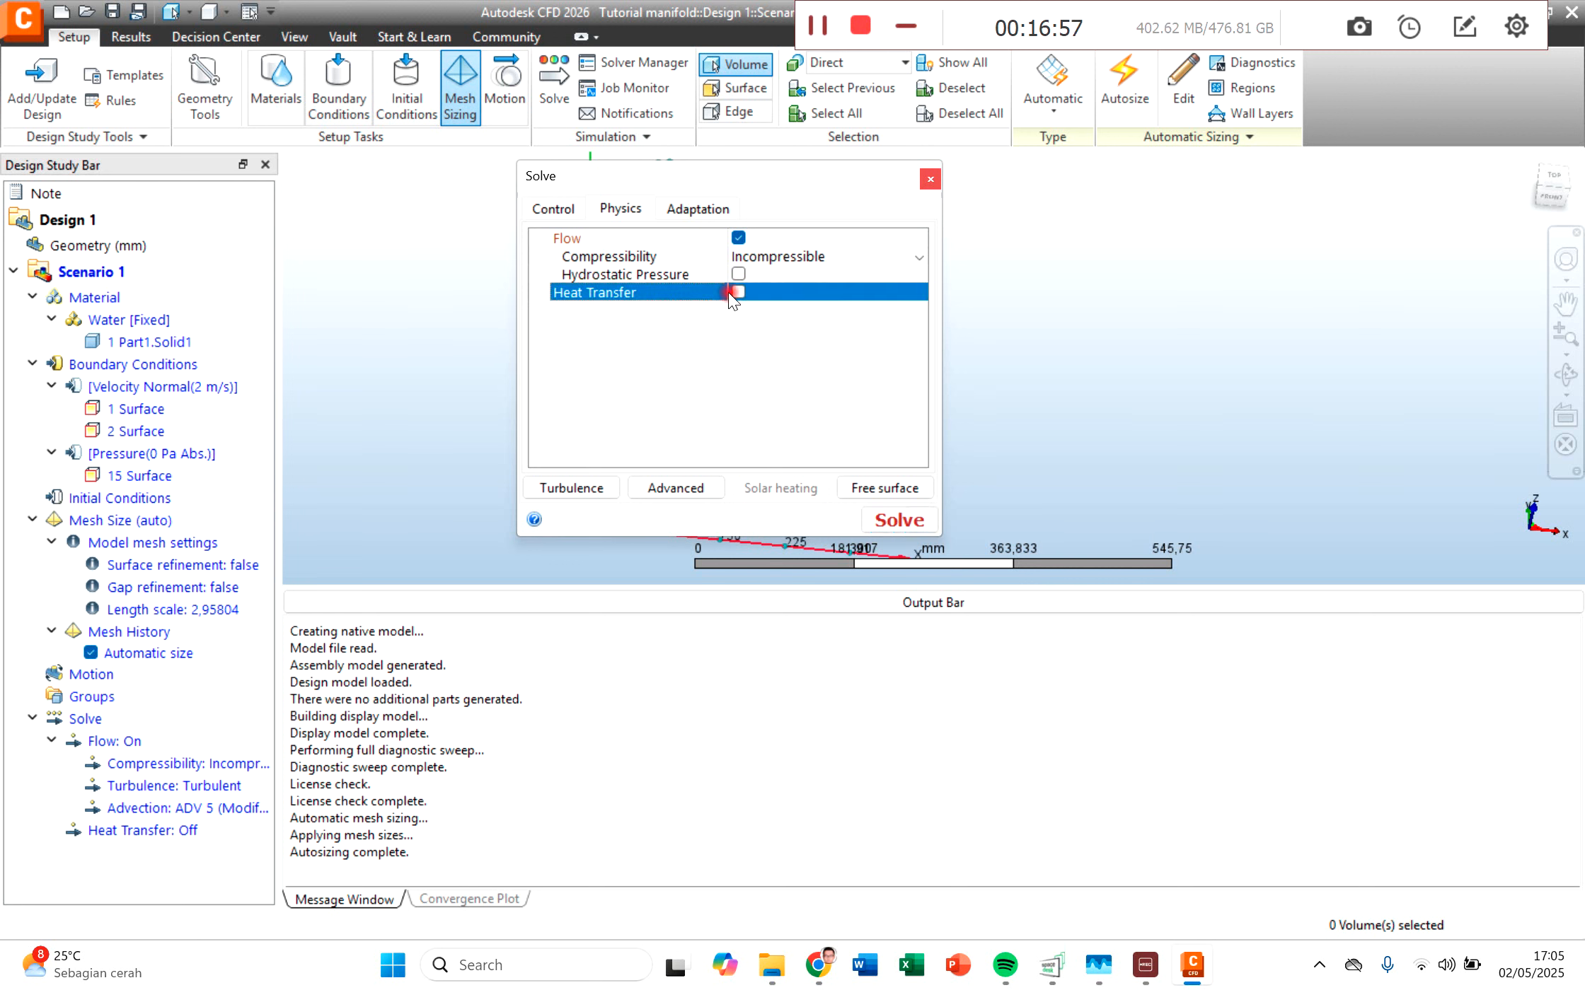
pyautogui.click(553, 208)
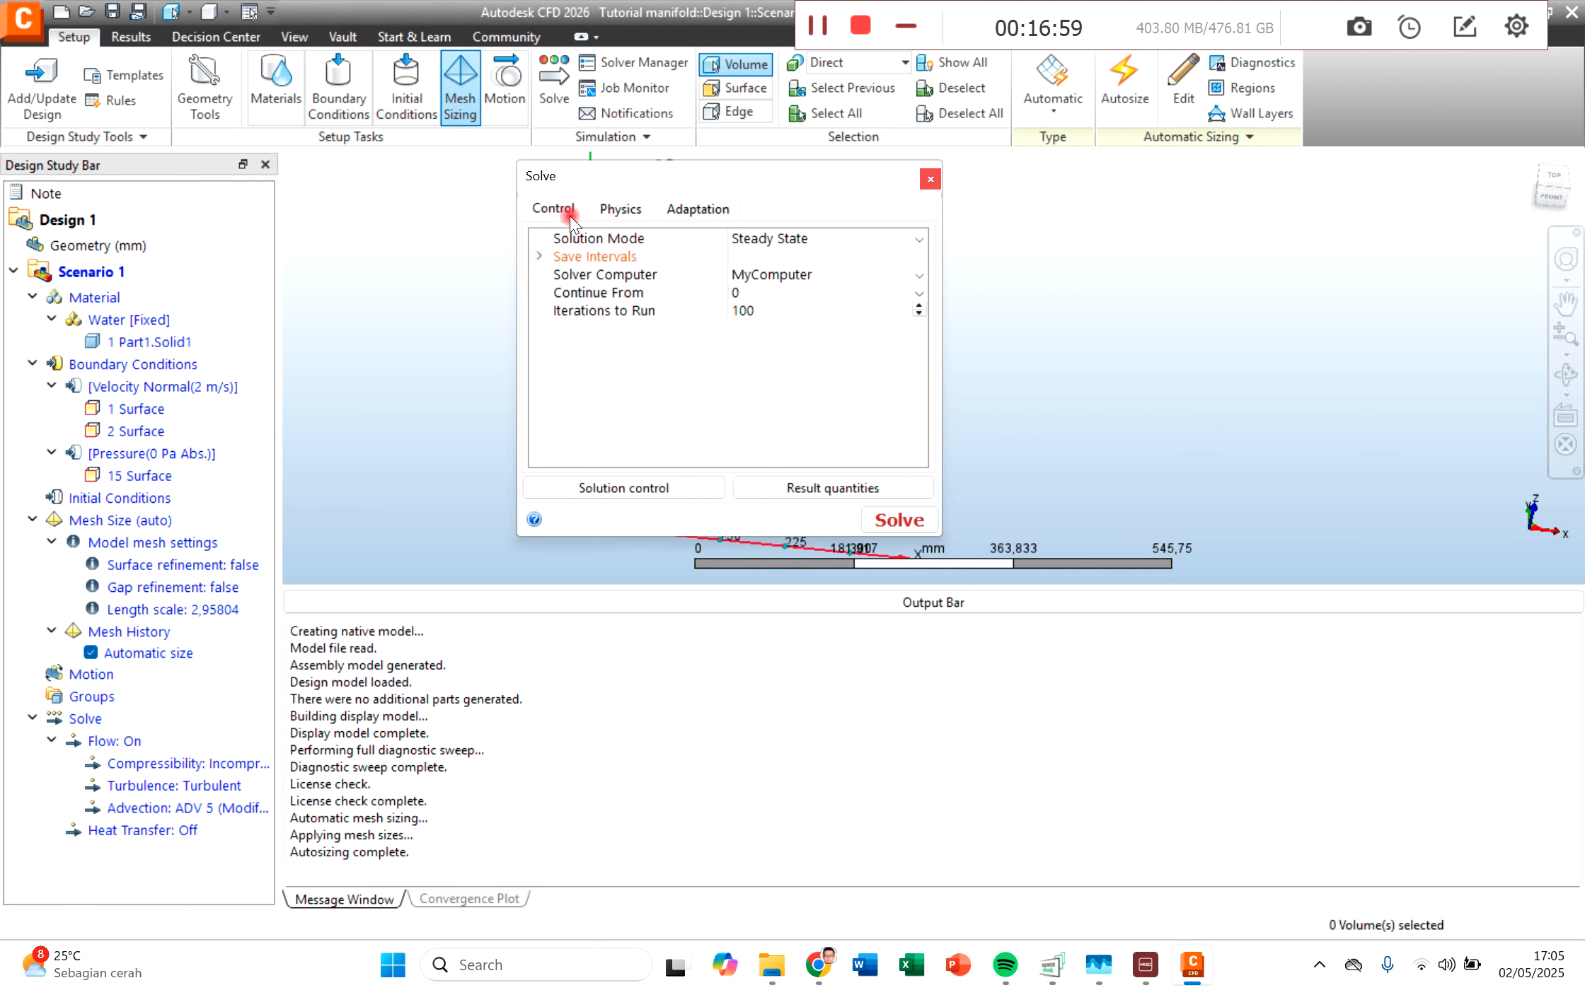
# Step: Set the iterations to run to 50 and start solving the scenario
pyautogui.click(810, 310)
pyautogui.write('50')
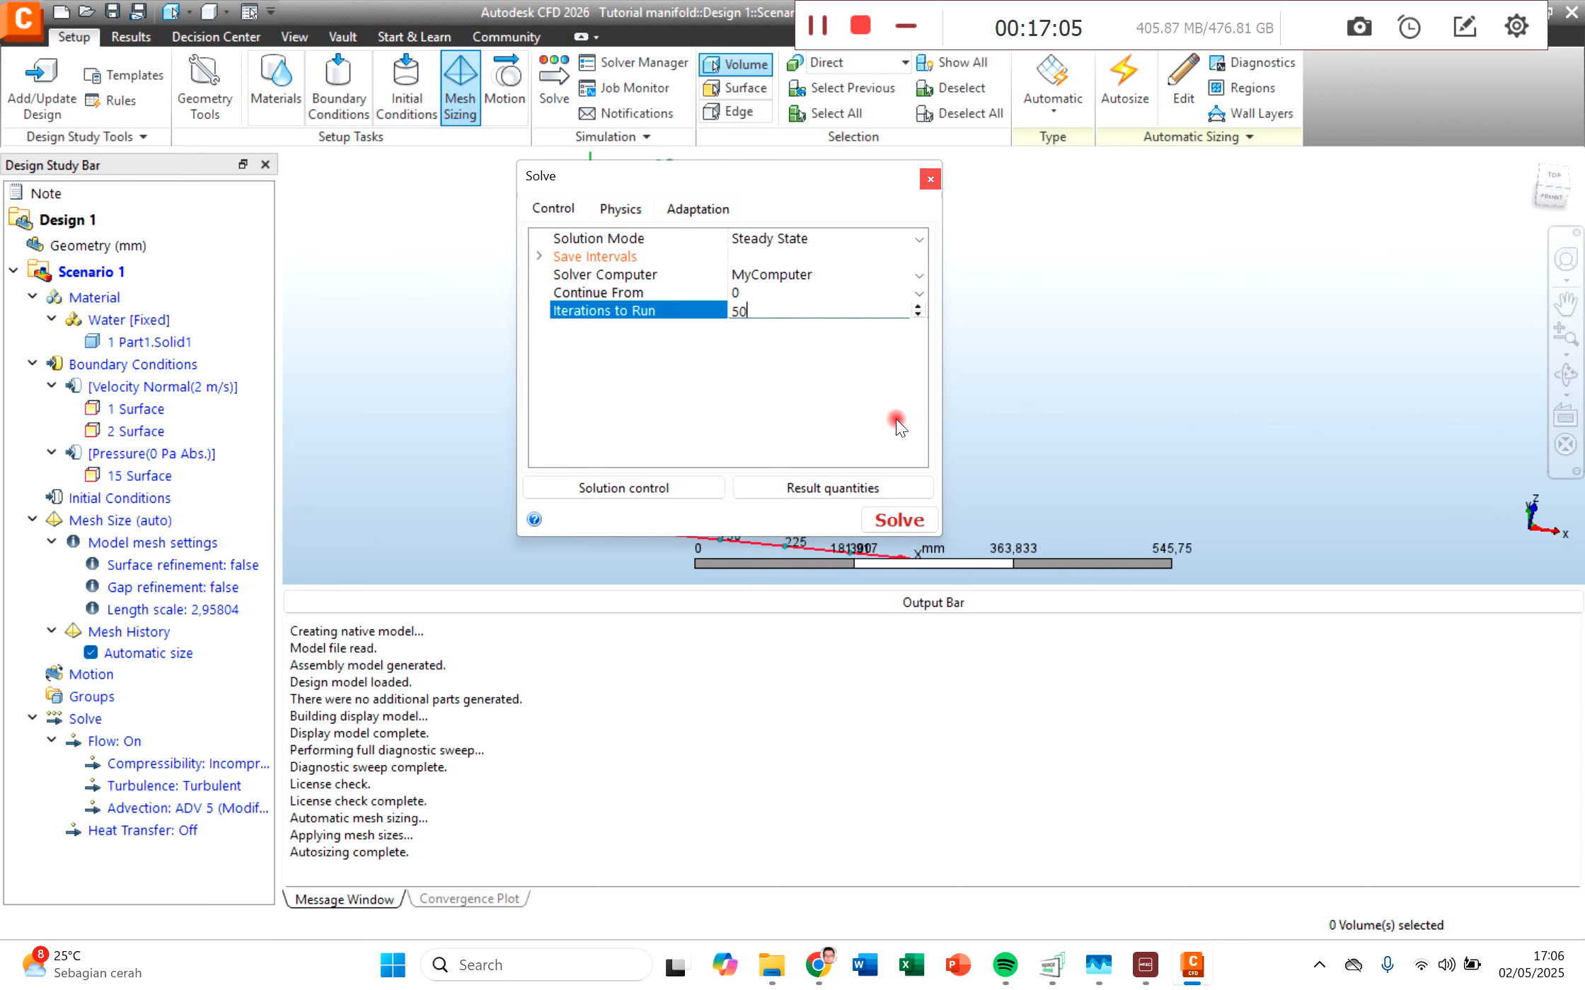
pyautogui.click(897, 522)
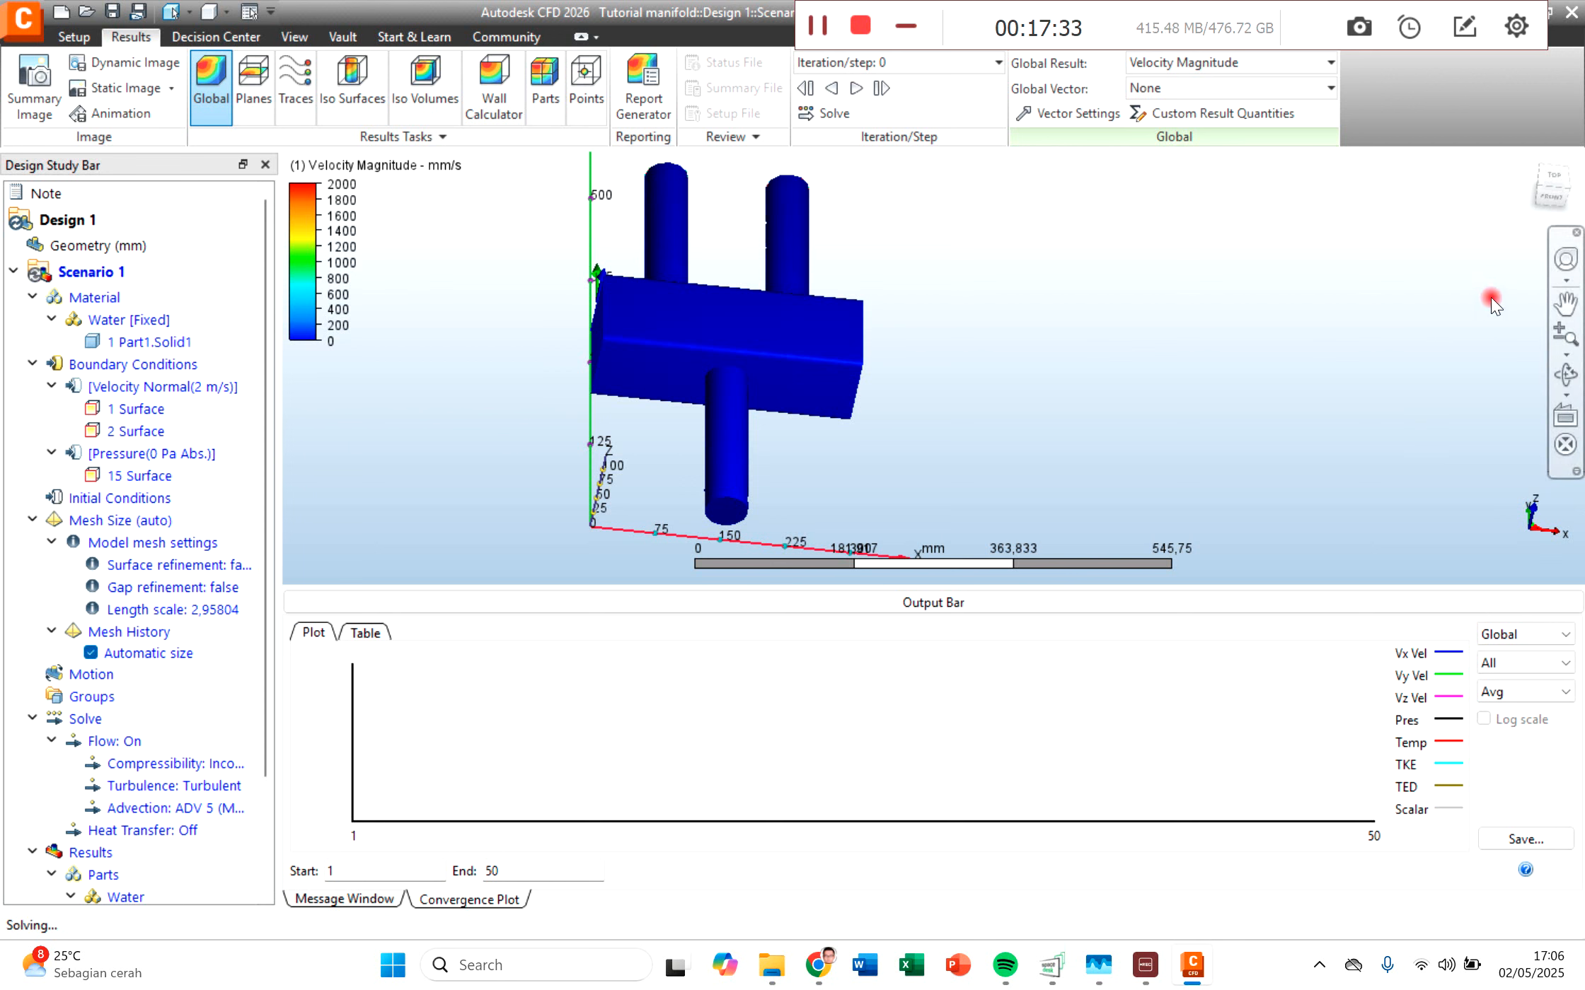
# Step: Inspect the global velocity magnitude on the manifold's outer surfaces, focusing on the two inlet faces
pyautogui.click(1554, 187)
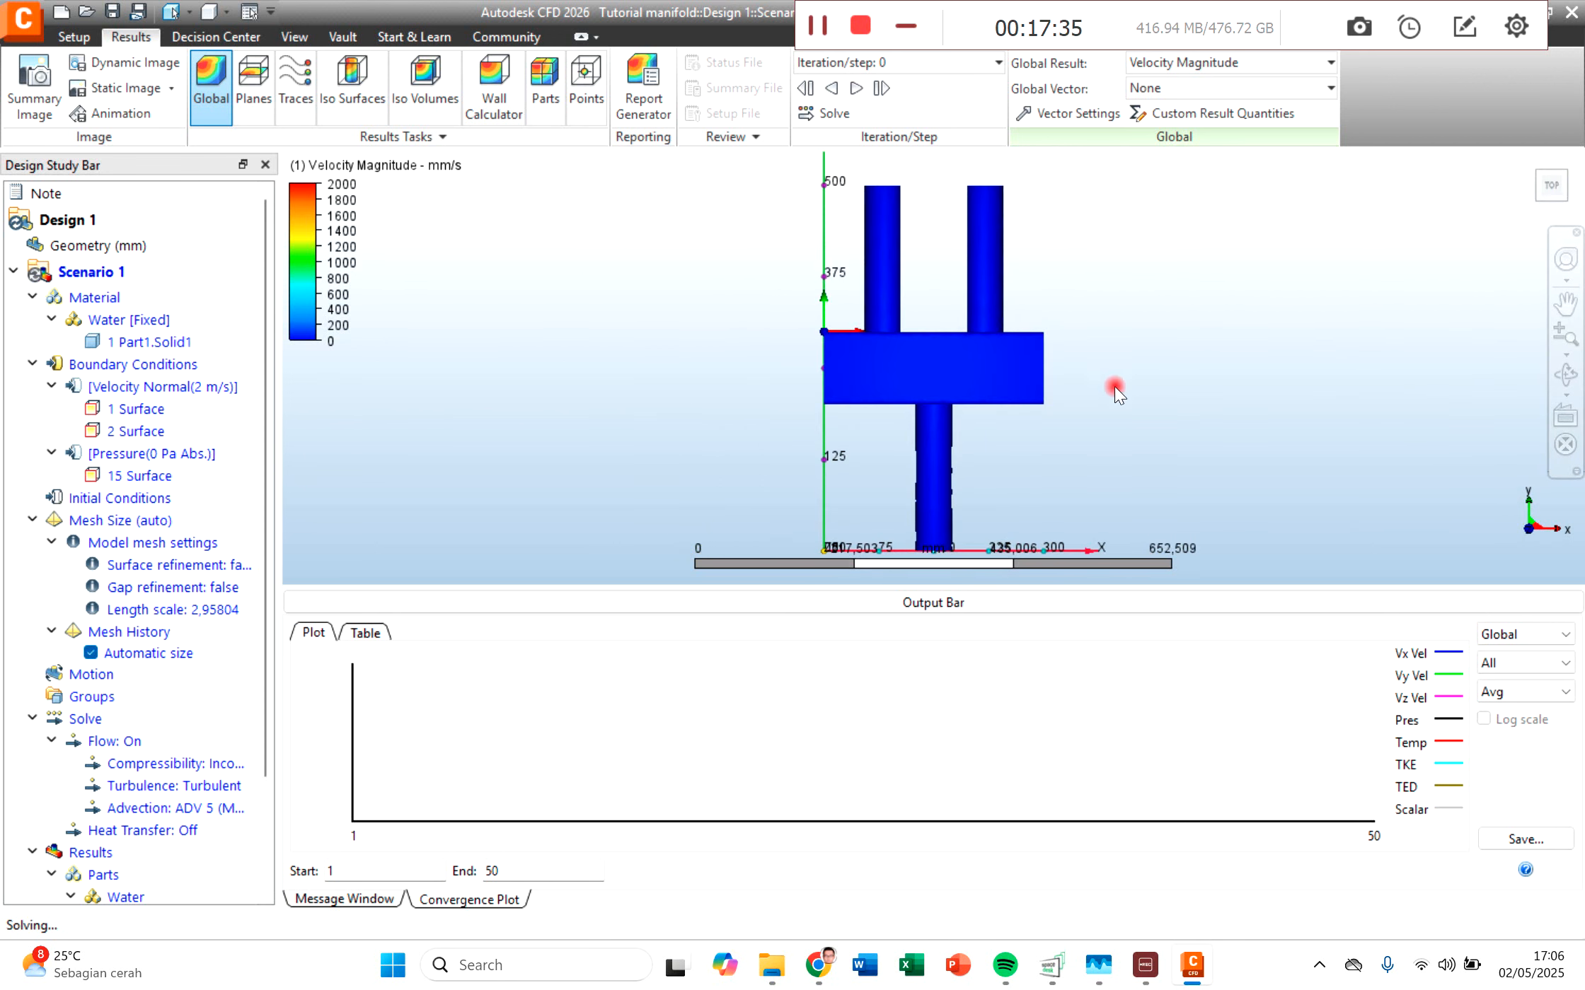
pyautogui.moveTo(1118, 474); pyautogui.dragTo(984, 472, button='middle')
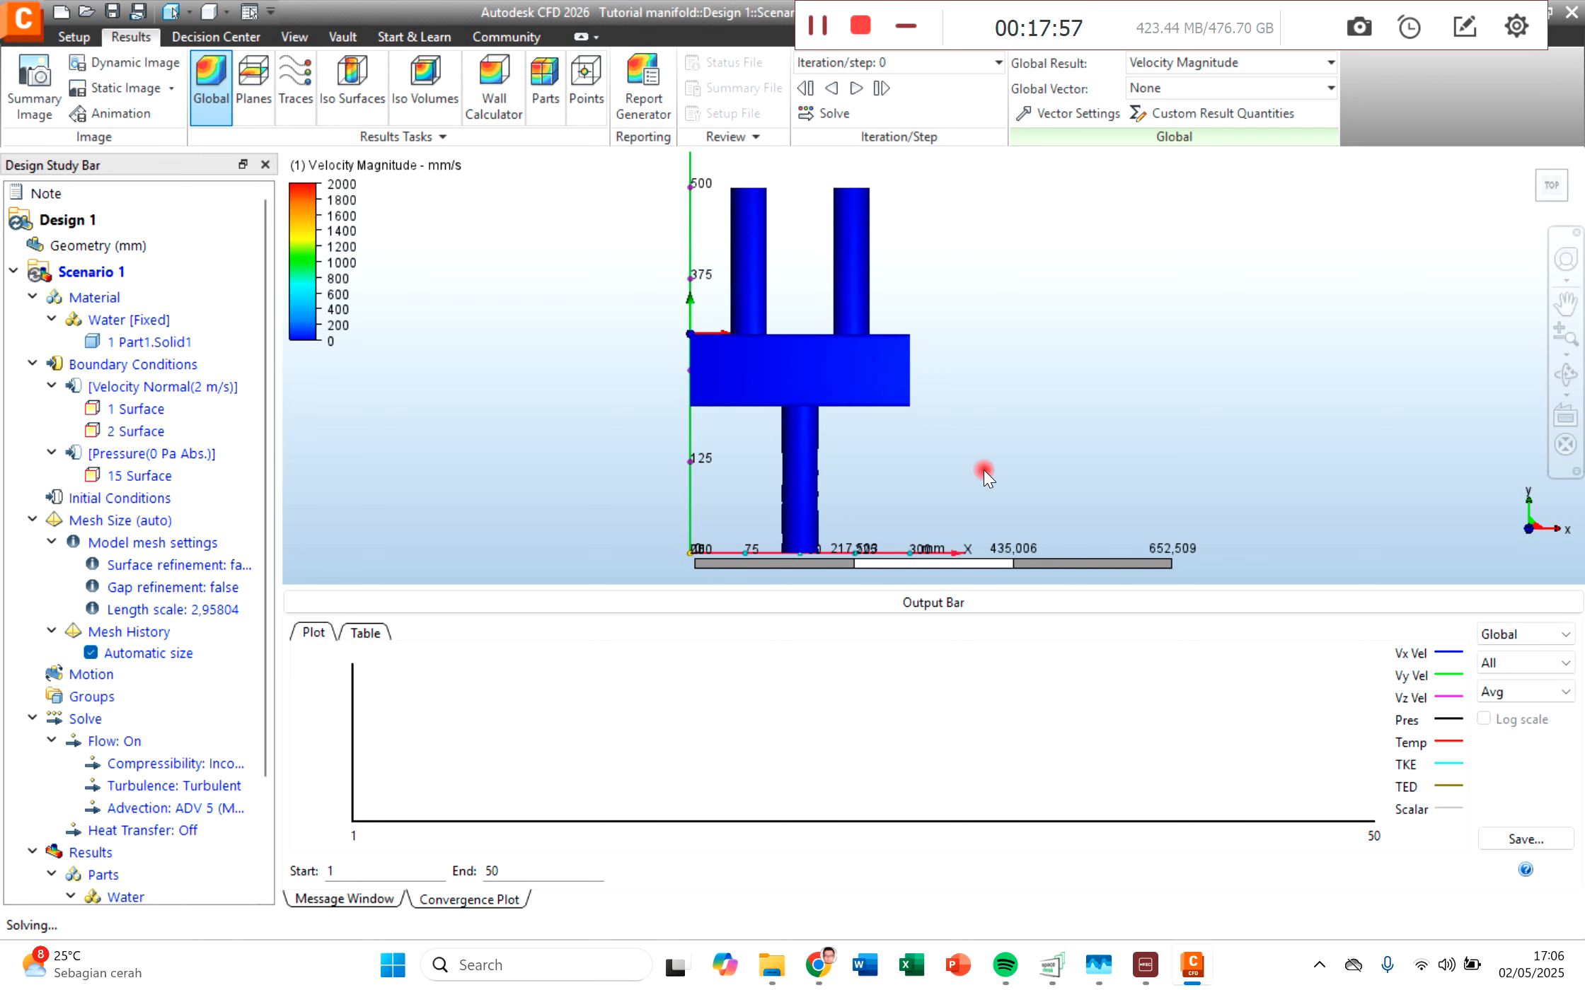
pyautogui.click(1565, 375)
pyautogui.moveTo(815, 375); pyautogui.dragTo(809, 458)
pyautogui.moveTo(921, 12); pyautogui.dragTo(975, 21)
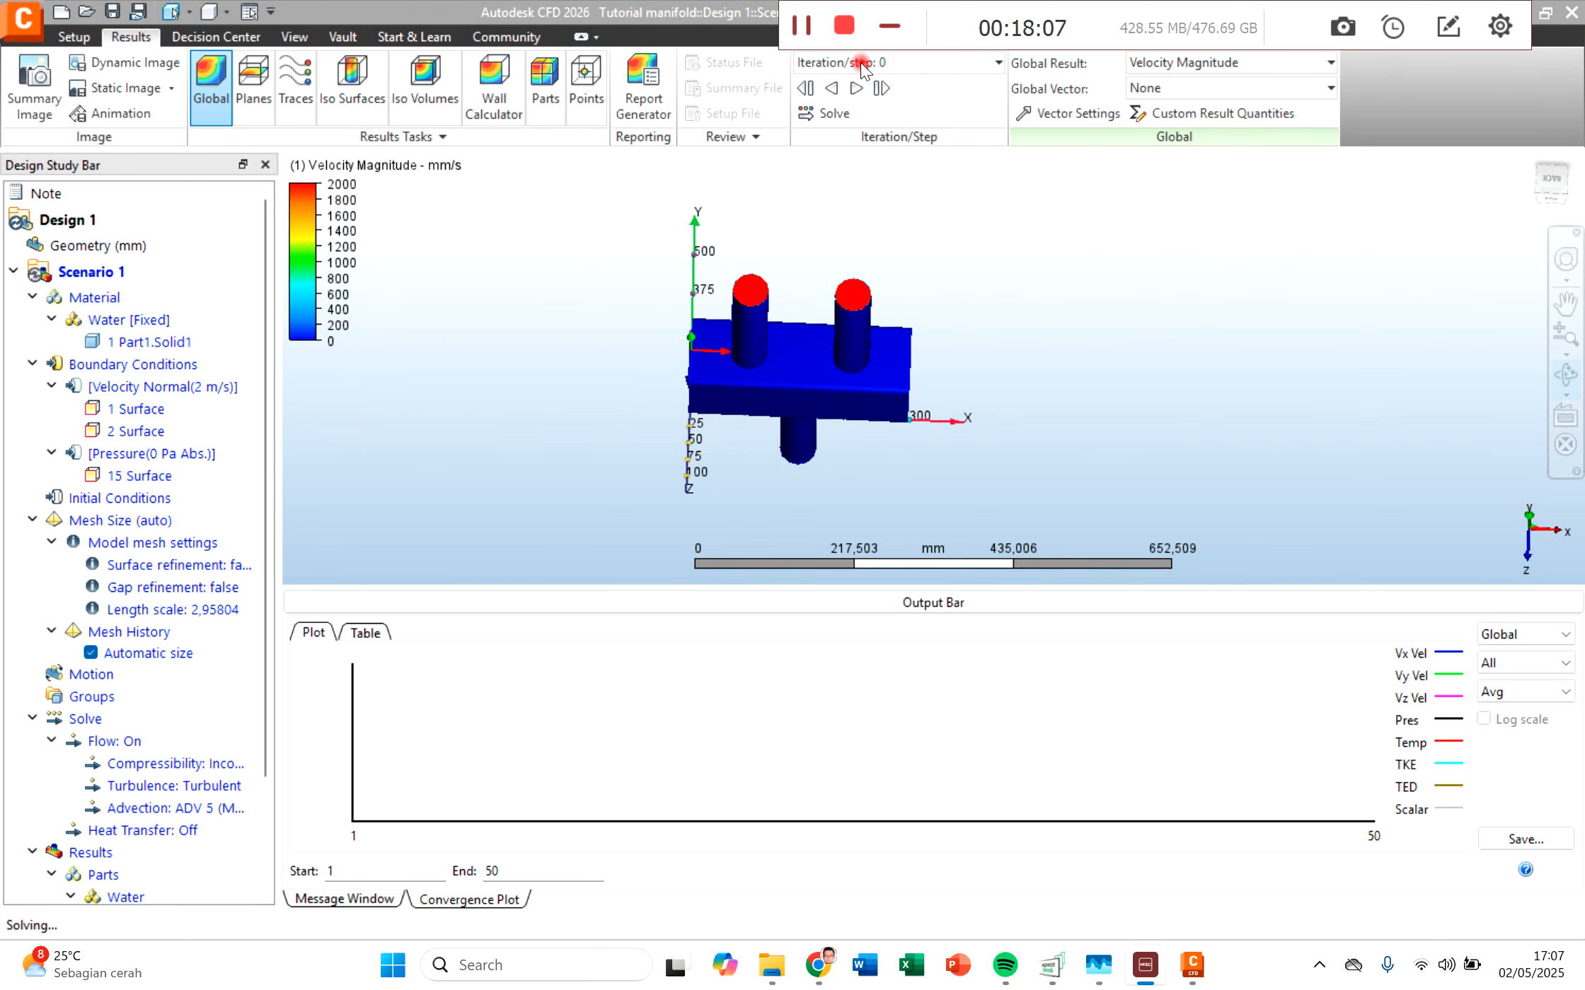
pyautogui.moveTo(803, 395); pyautogui.dragTo(804, 374)
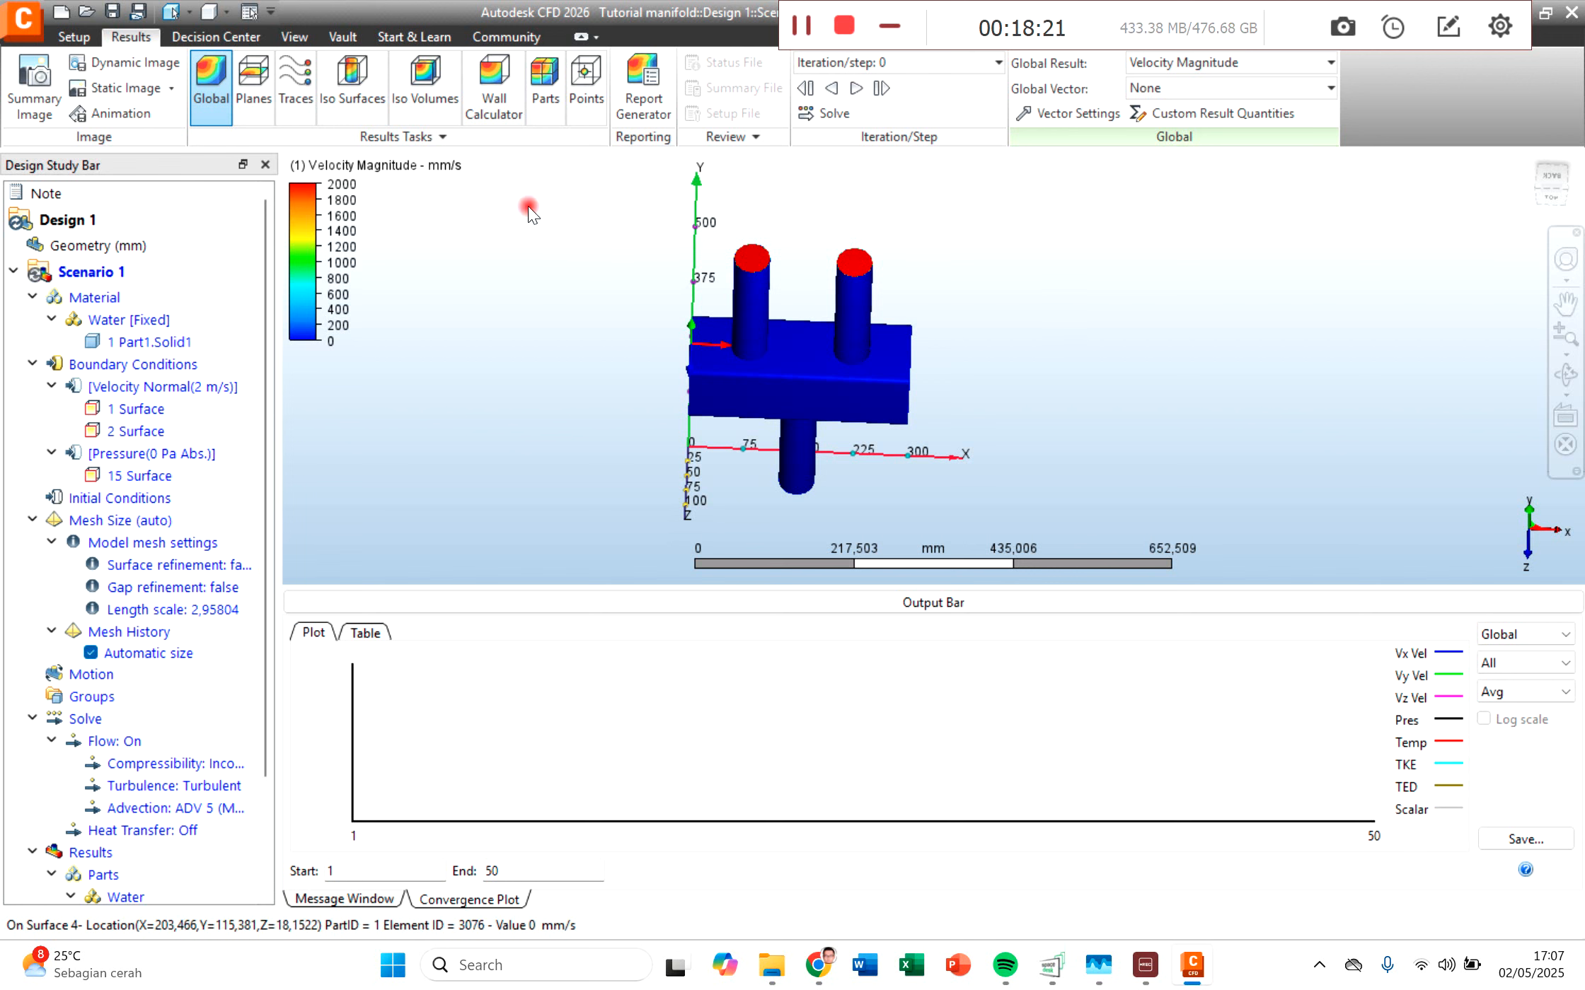
pyautogui.scroll(1, 848, 362)
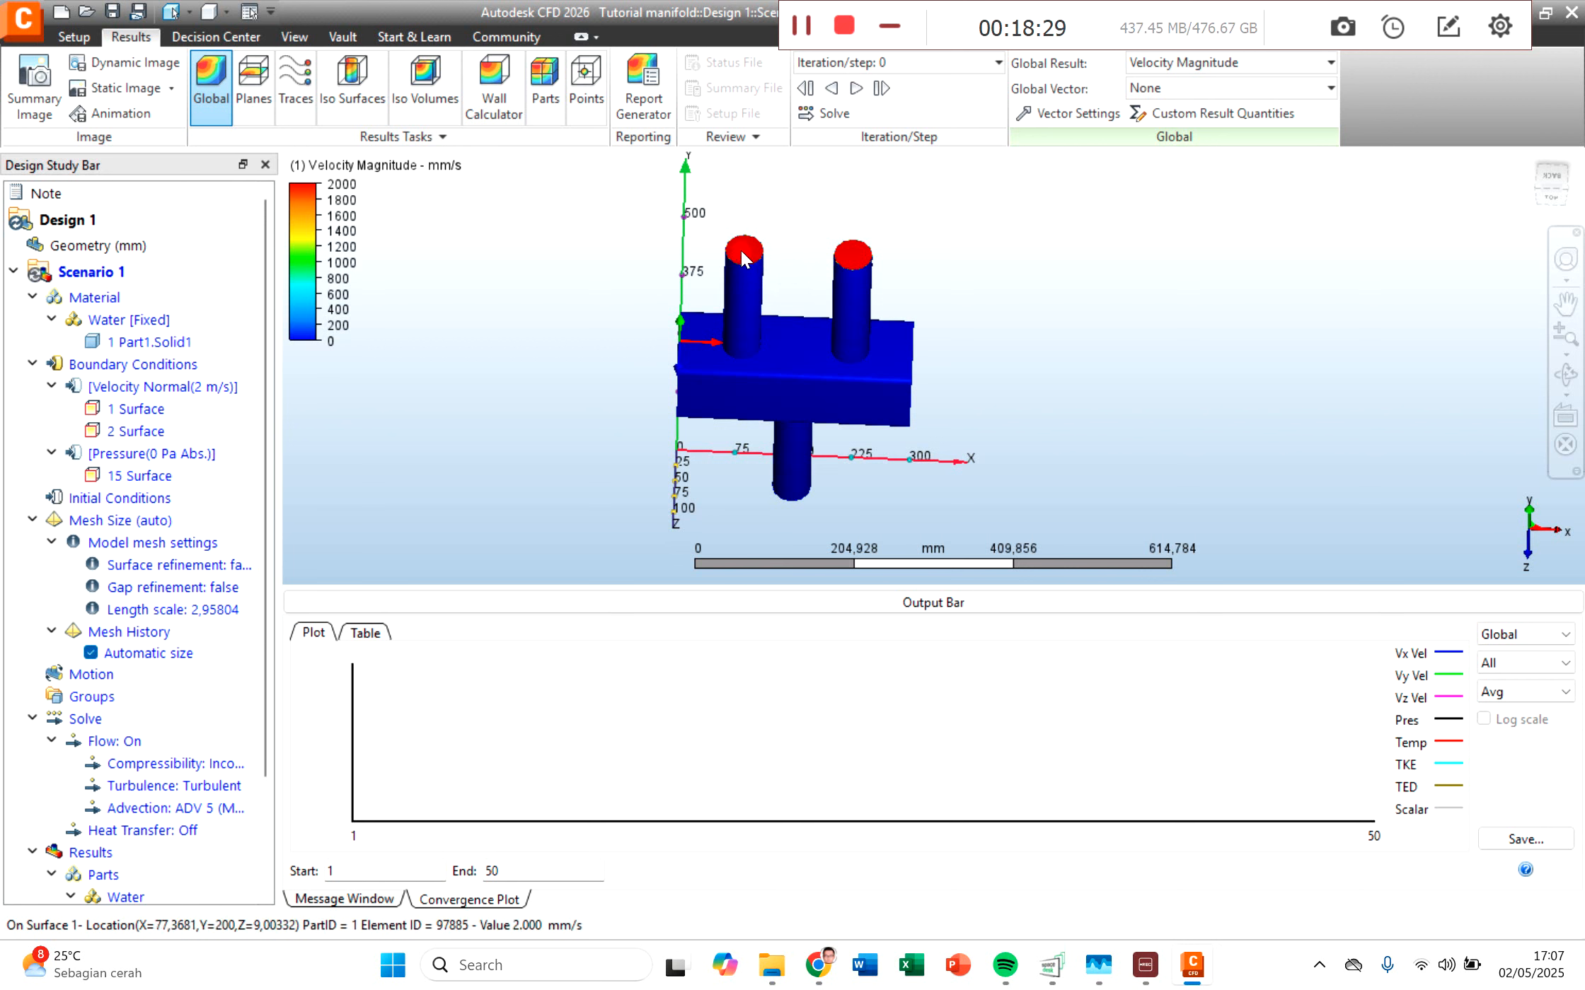
pyautogui.scroll(8, 737, 266)
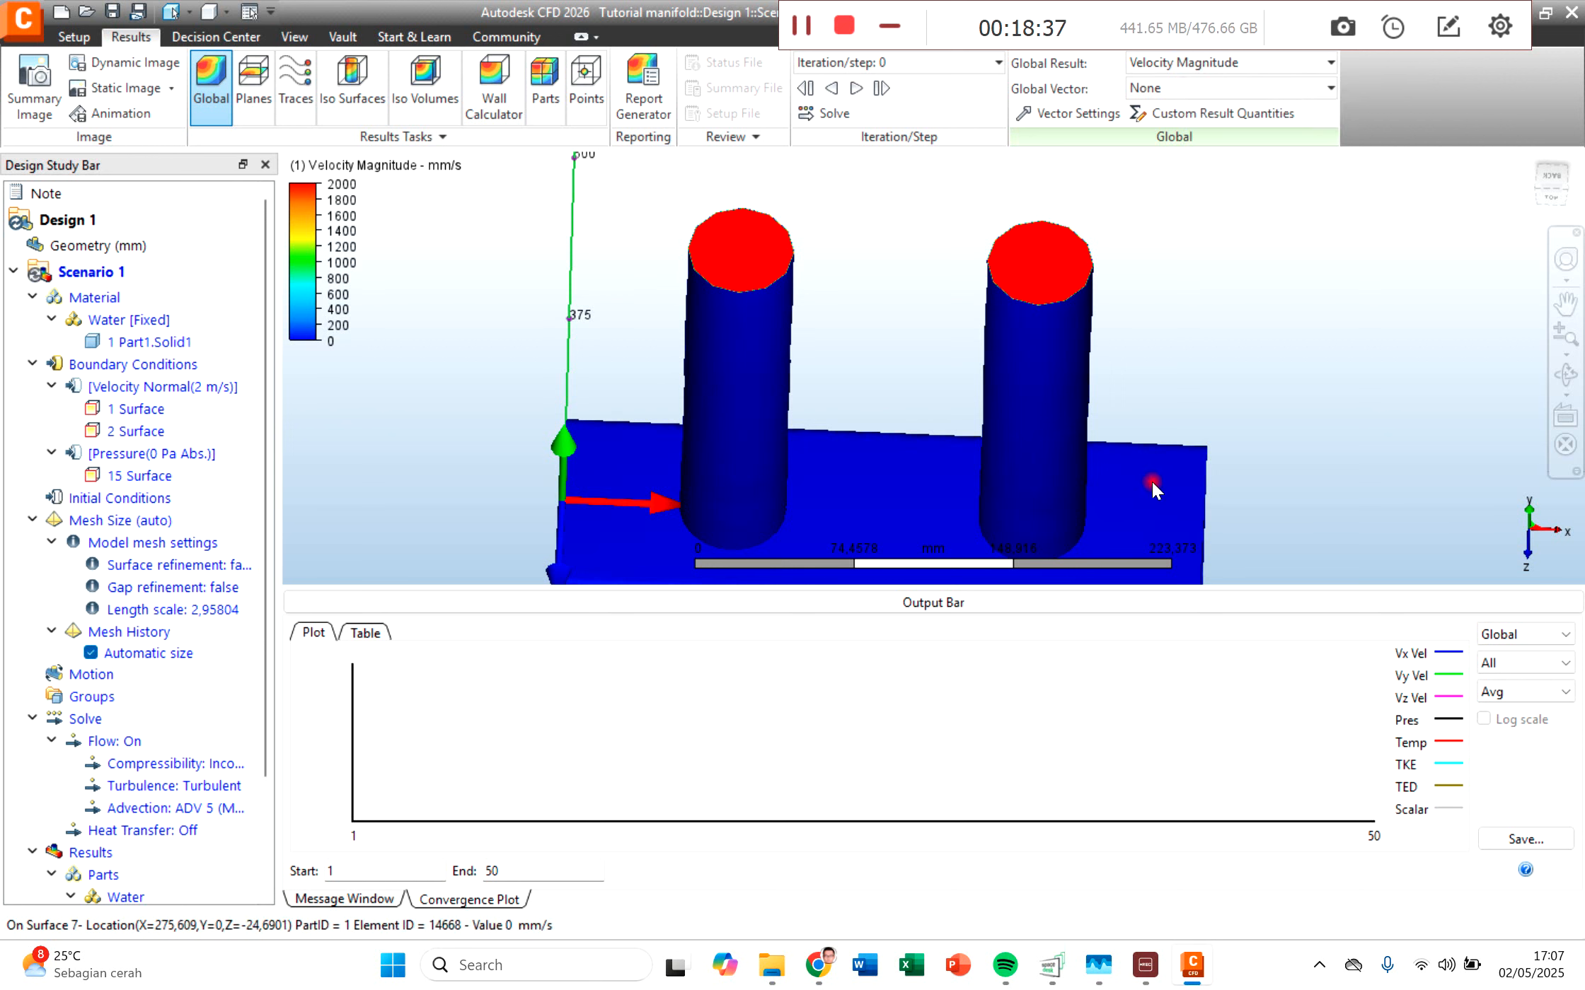
pyautogui.scroll(-5, 1151, 481)
pyautogui.moveTo(1238, 488); pyautogui.dragTo(1020, 385, button='middle')
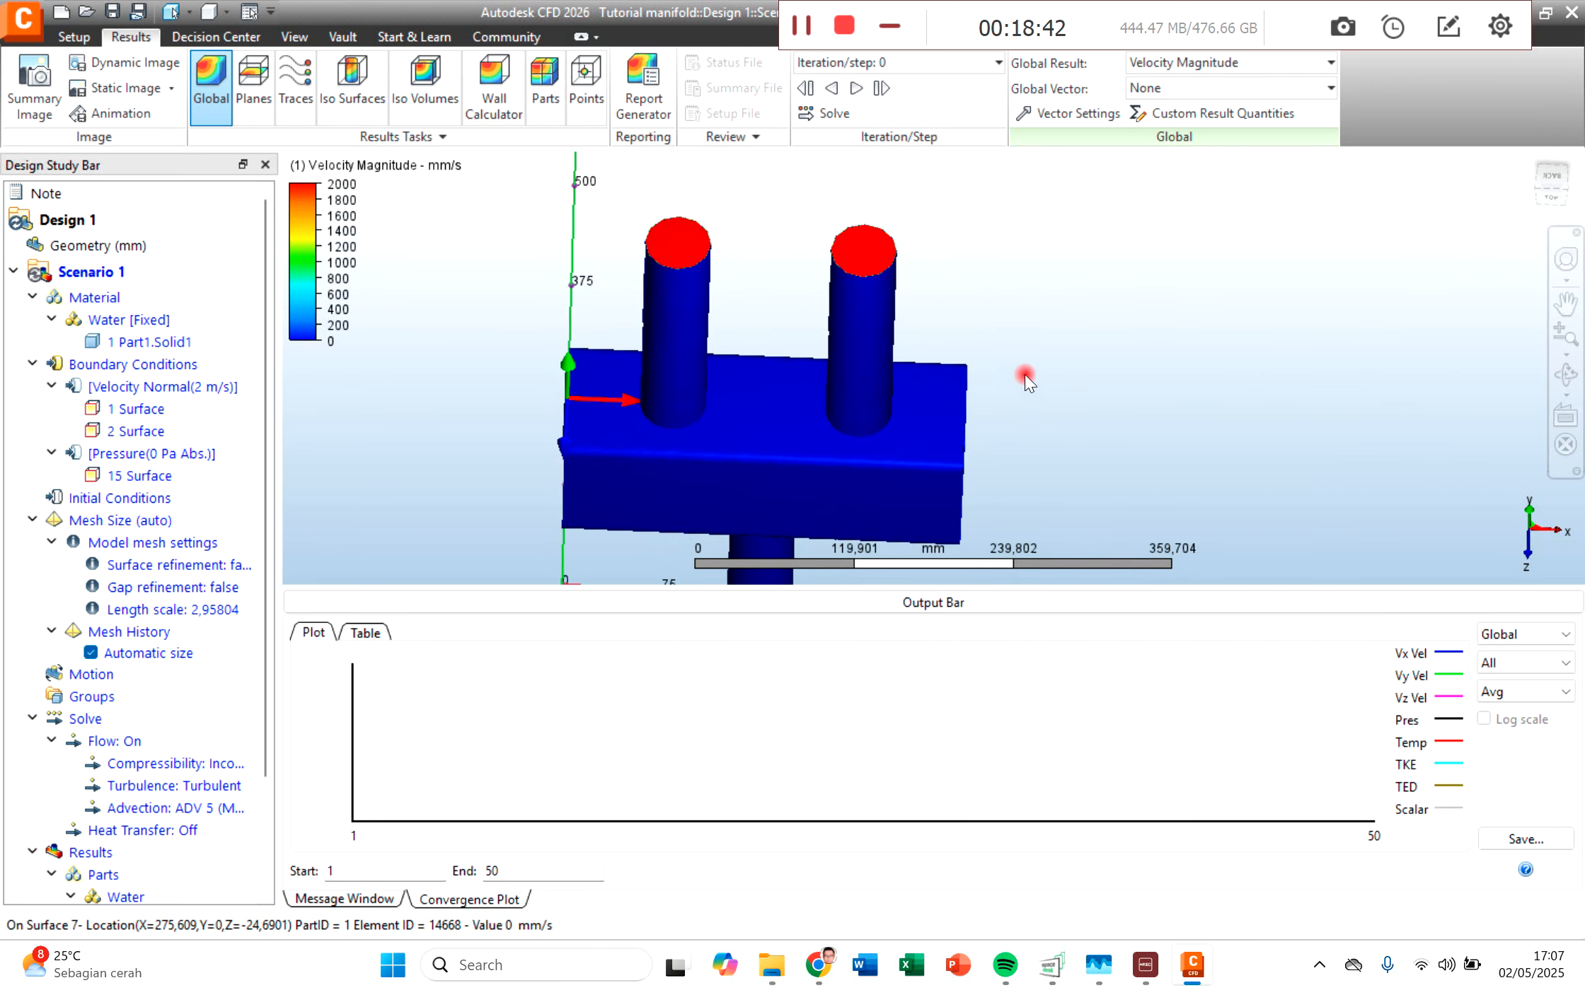
# Step: Add a results plane through the manifold showing velocity magnitude
pyautogui.click(252, 87)
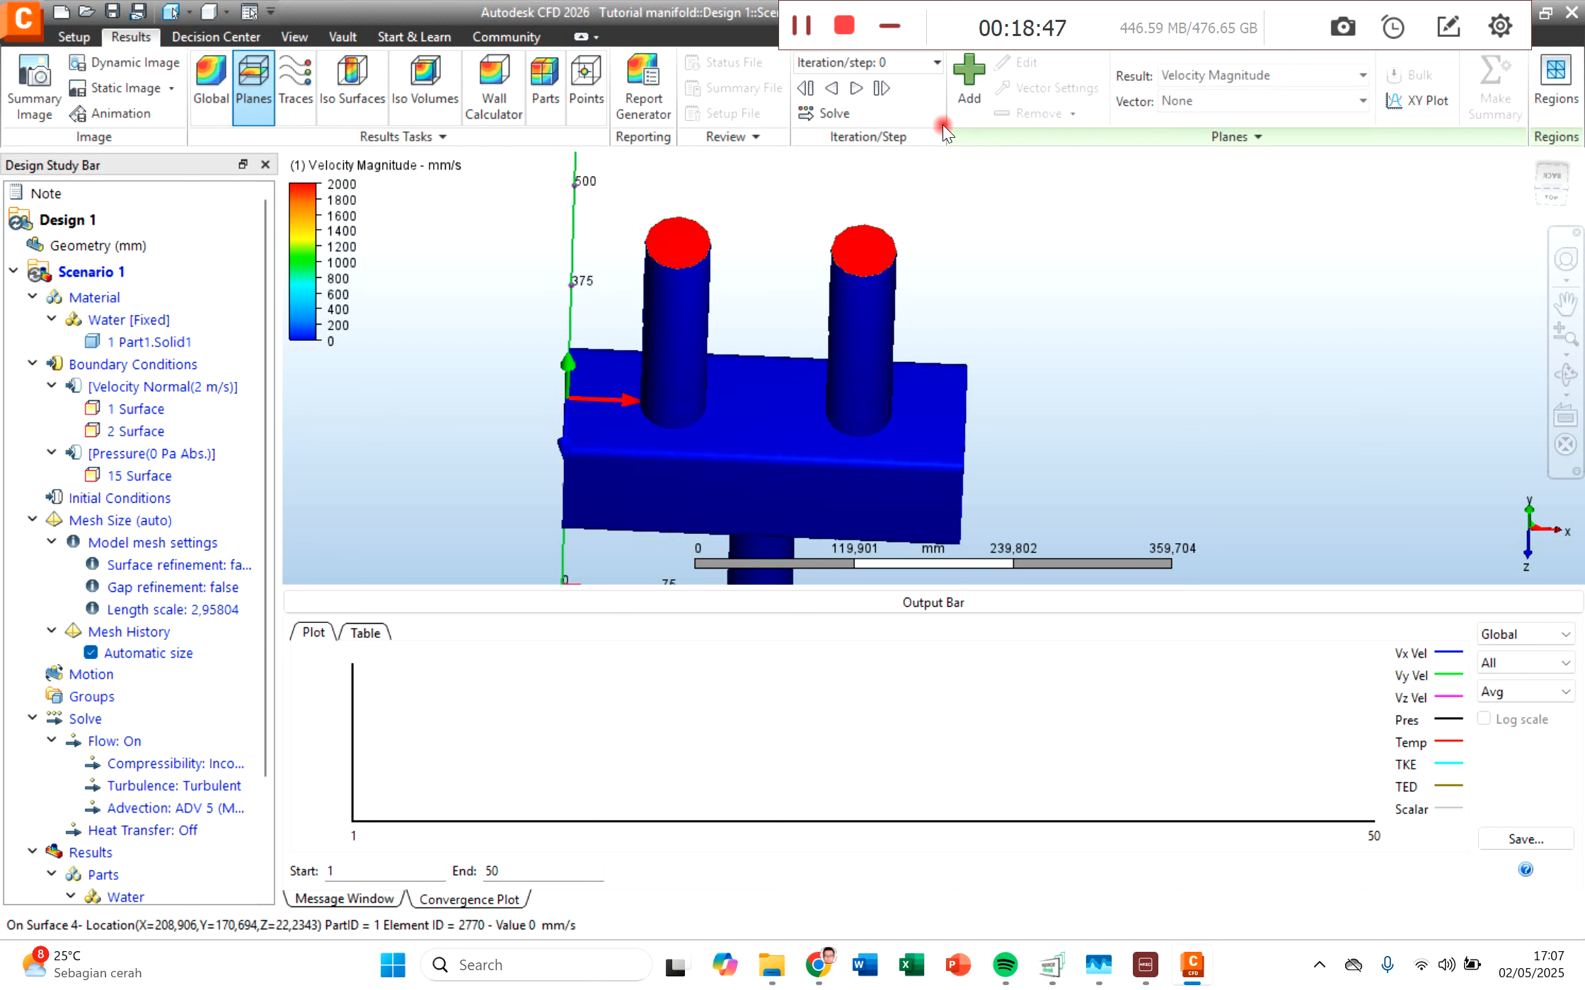
pyautogui.click(968, 74)
pyautogui.moveTo(805, 503); pyautogui.dragTo(891, 251, button='middle')
pyautogui.click(1565, 375)
pyautogui.moveTo(898, 382); pyautogui.dragTo(842, 317)
pyautogui.scroll(-5, 841, 317)
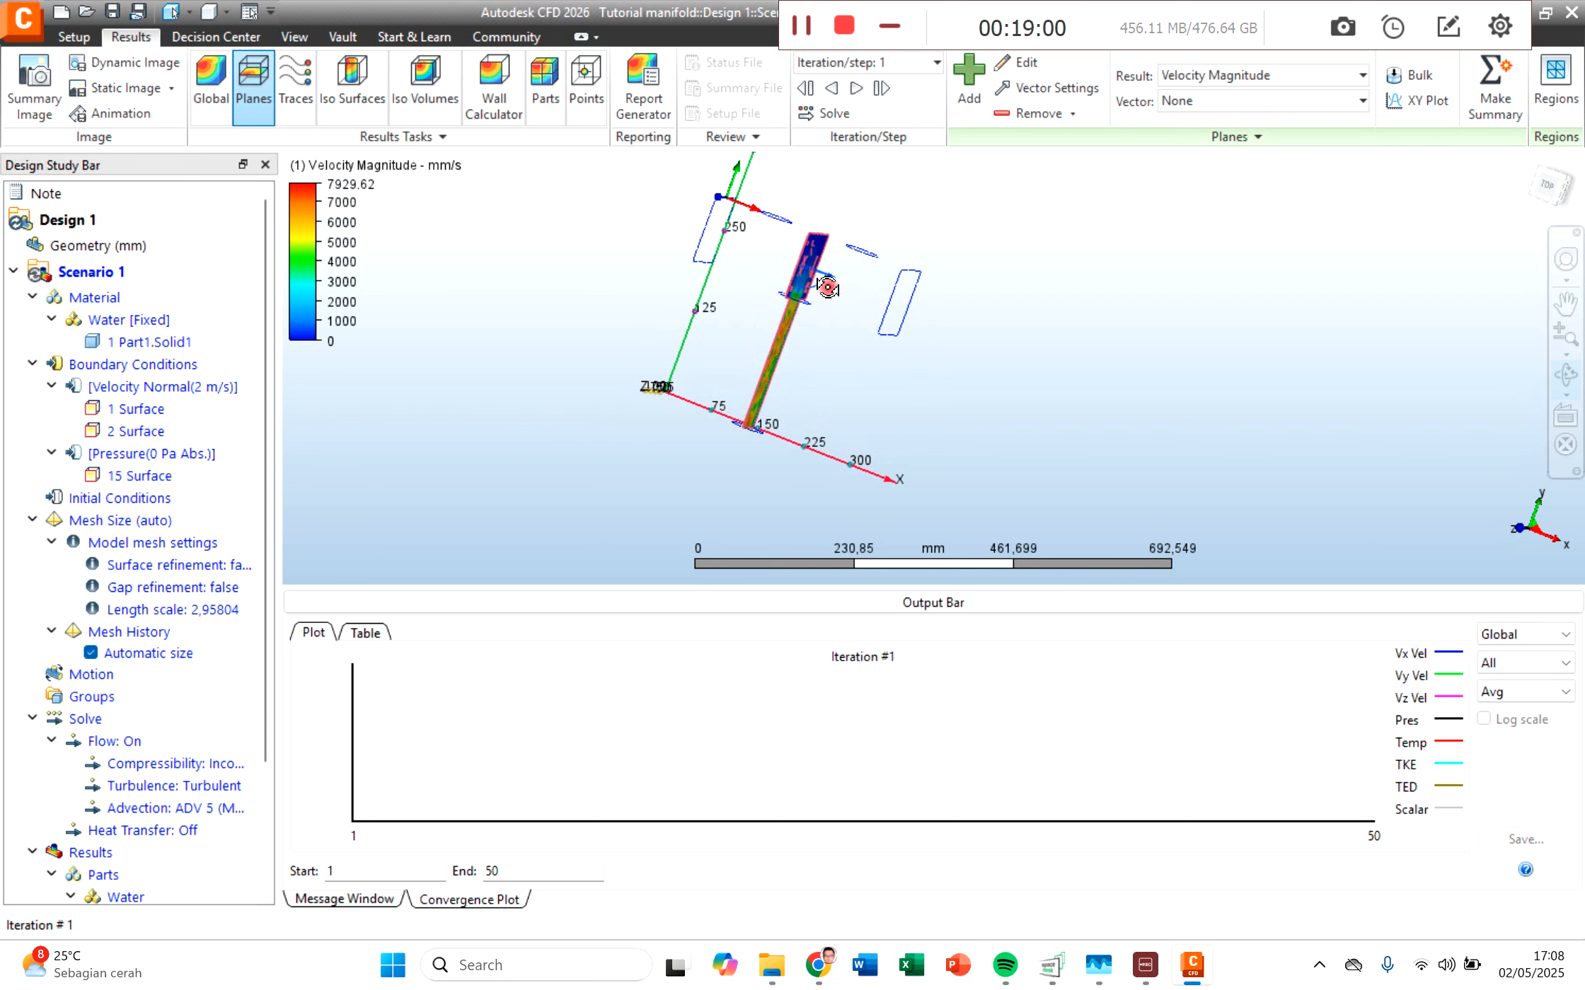
# Step: Examine the velocity distribution on the results plane in the manifold block and the outlet pipe
pyautogui.scroll(4, 808, 253)
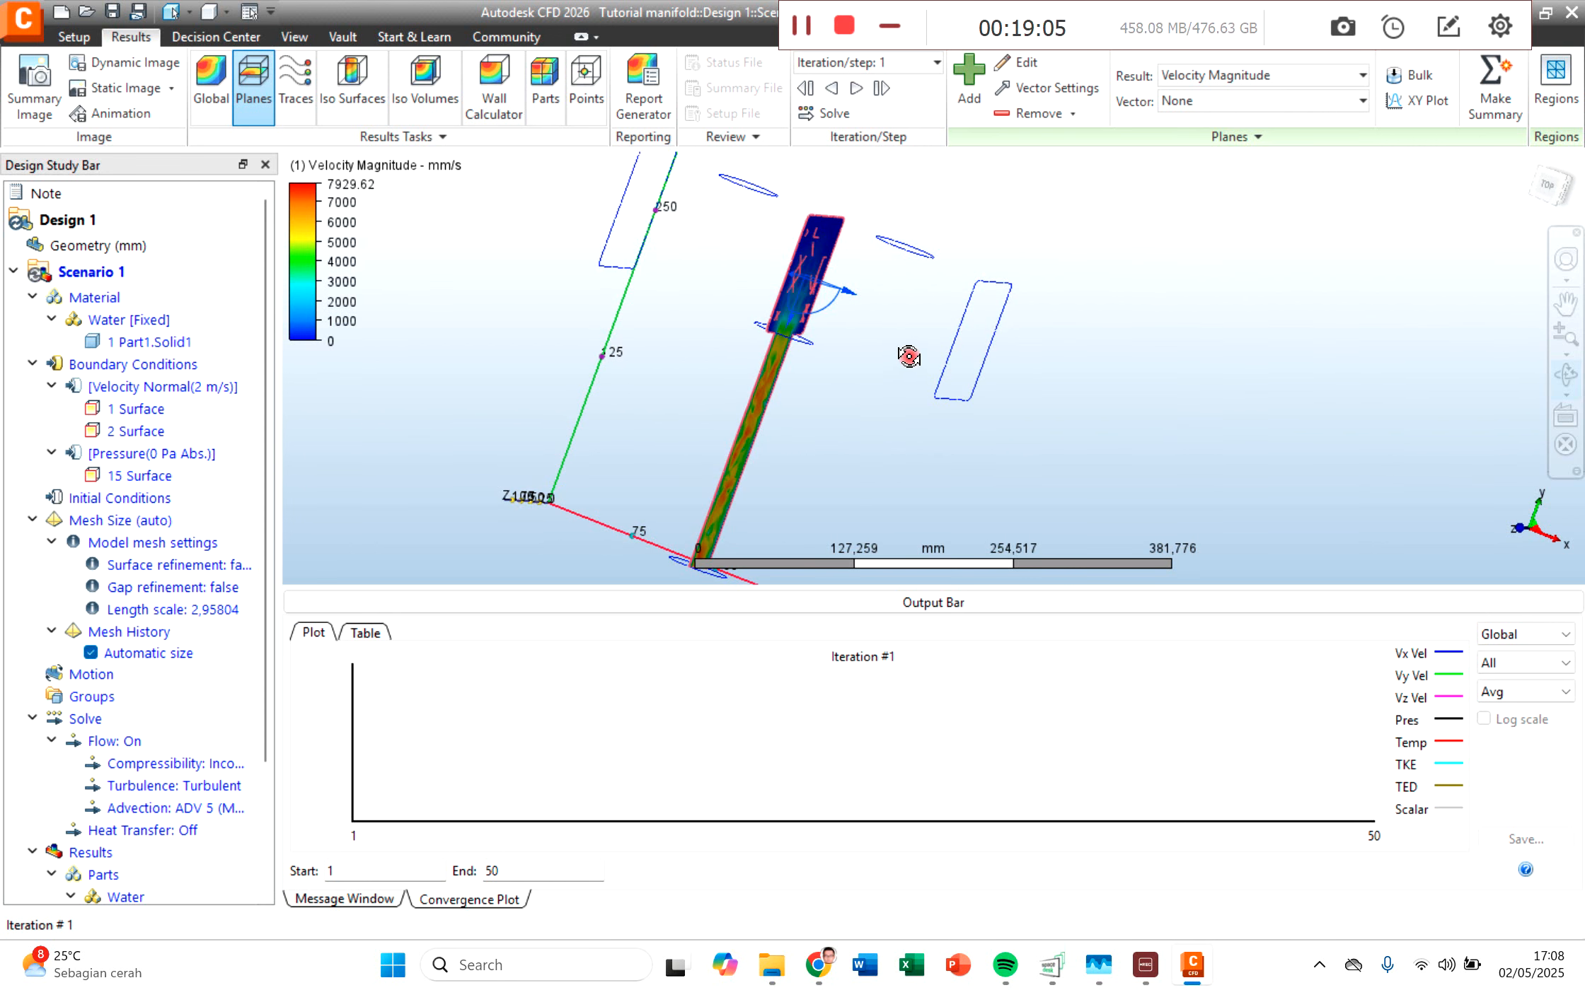
pyautogui.moveTo(910, 357); pyautogui.dragTo(716, 334)
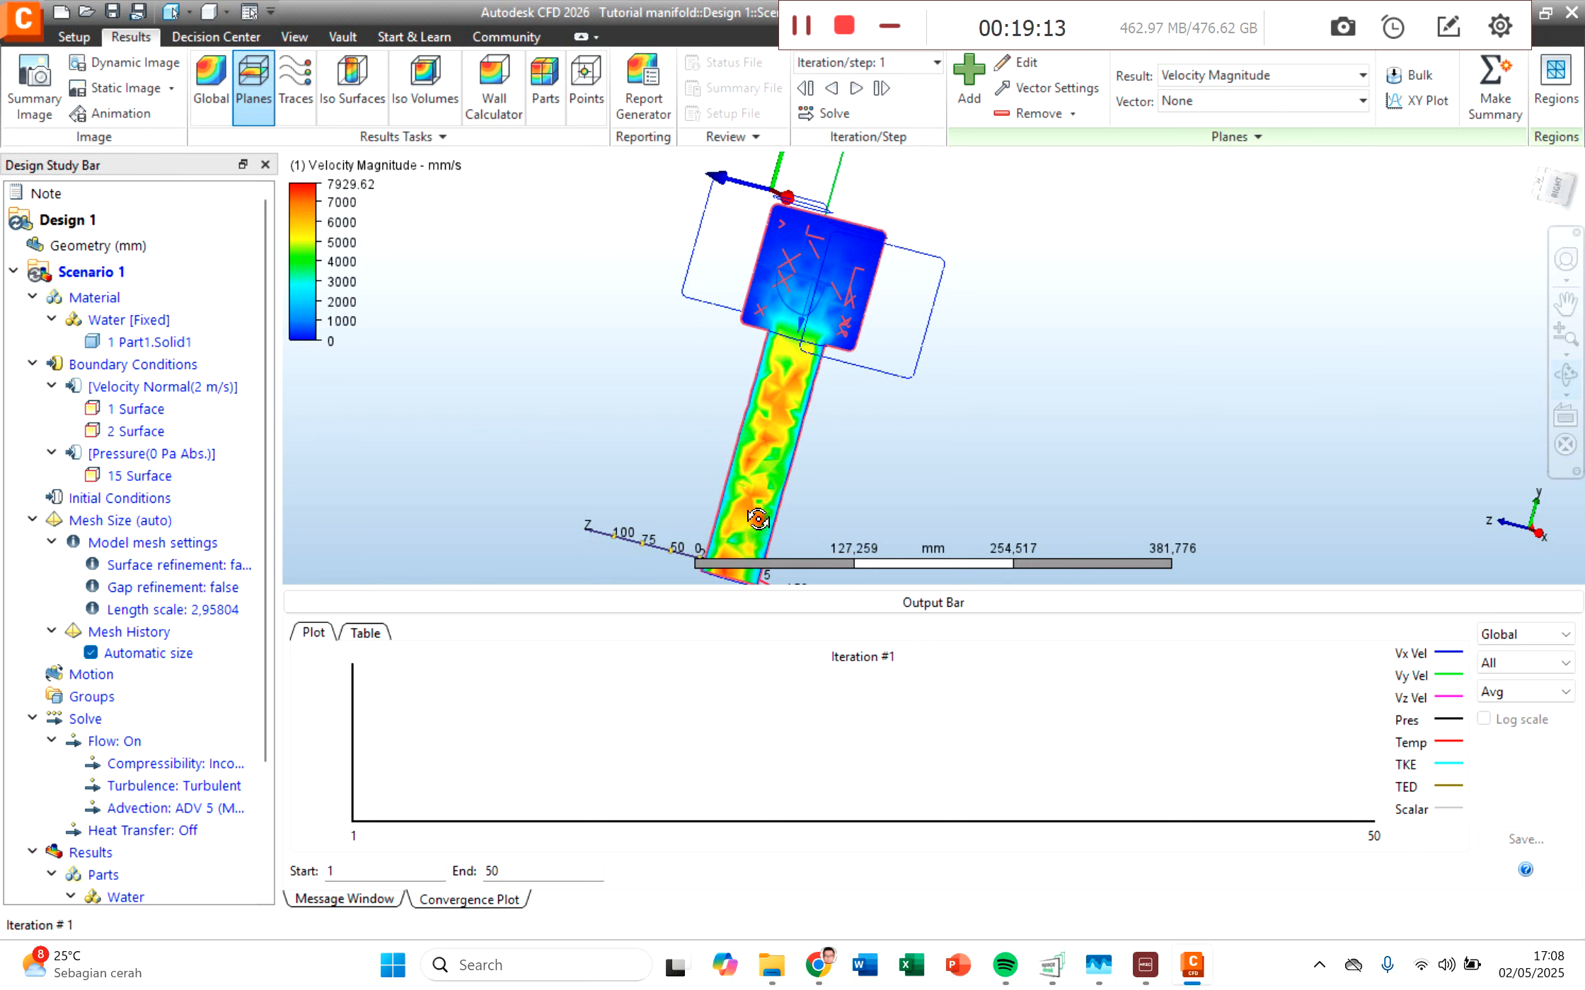
pyautogui.moveTo(791, 279); pyautogui.dragTo(939, 296)
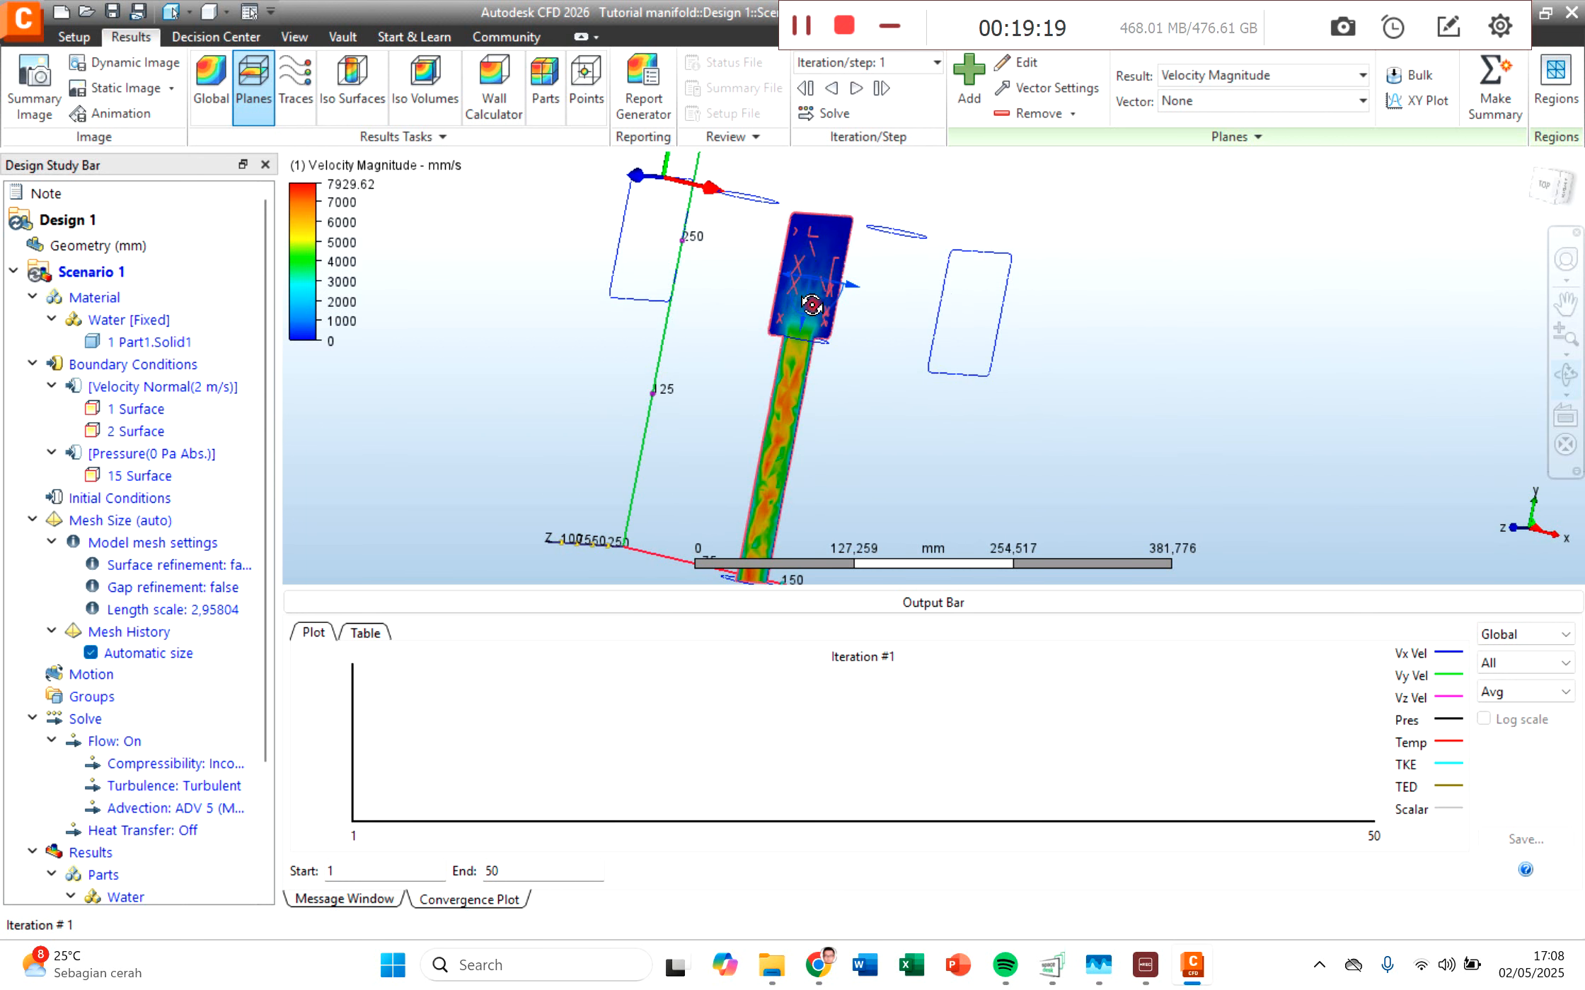
pyautogui.scroll(2, 817, 297)
pyautogui.scroll(2, 817, 297)
pyautogui.moveTo(1001, 333); pyautogui.dragTo(1134, 412, button='middle')
pyautogui.scroll(1, 966, 338)
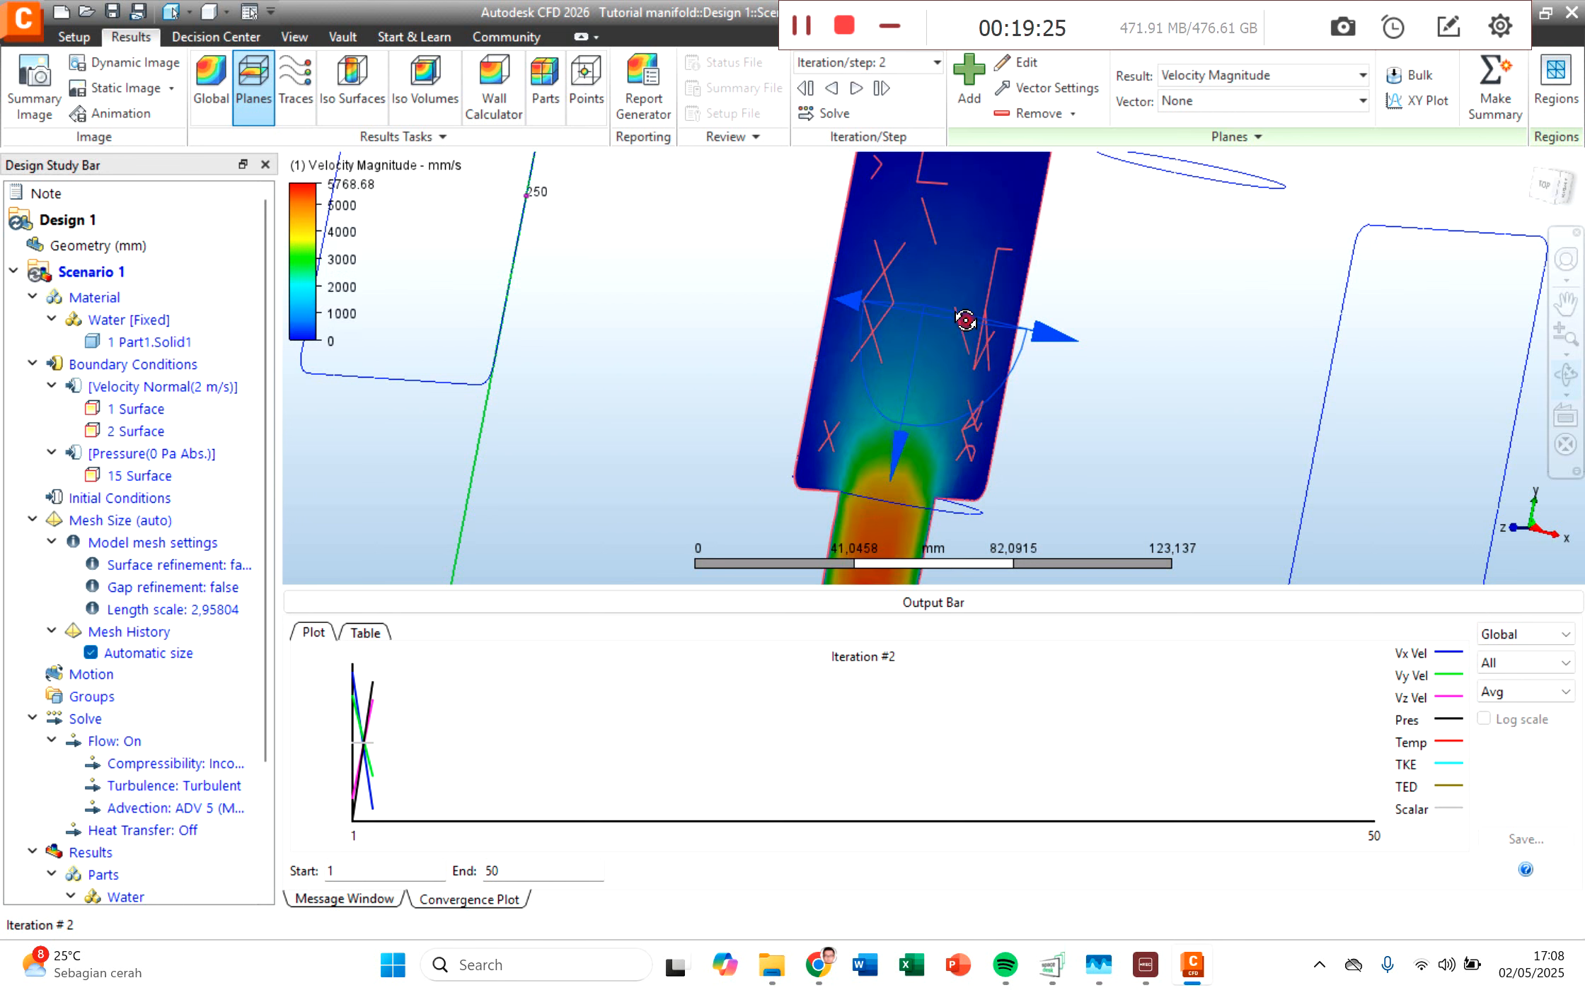
pyautogui.scroll(-2, 1115, 405)
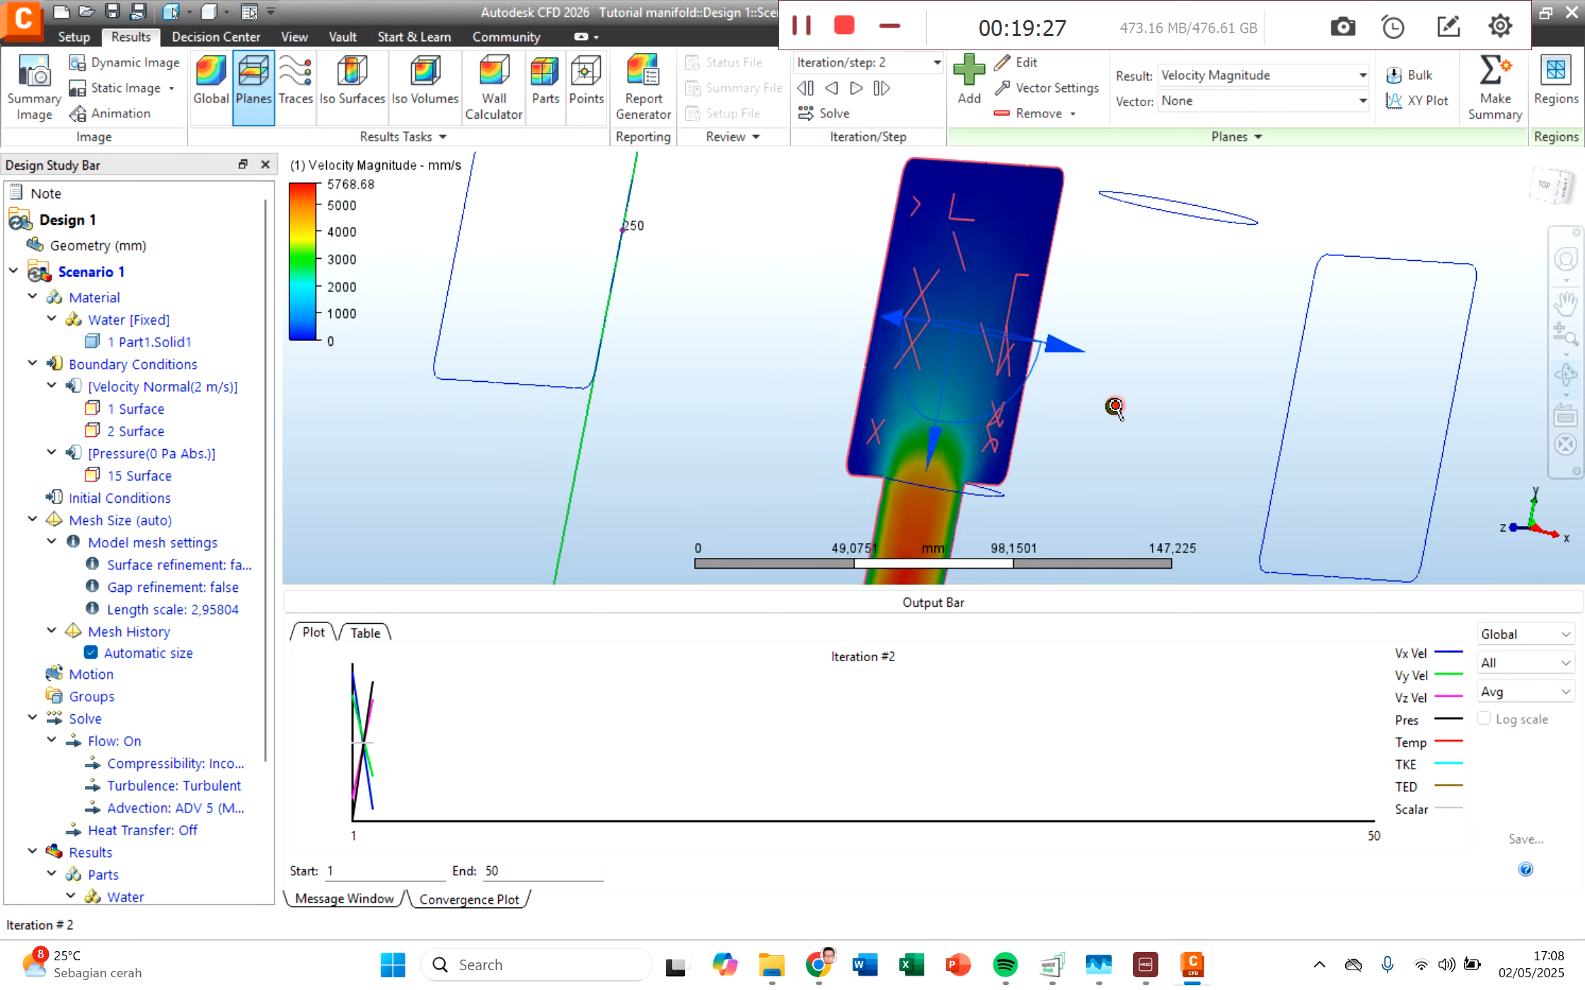
pyautogui.scroll(-1, 1115, 405)
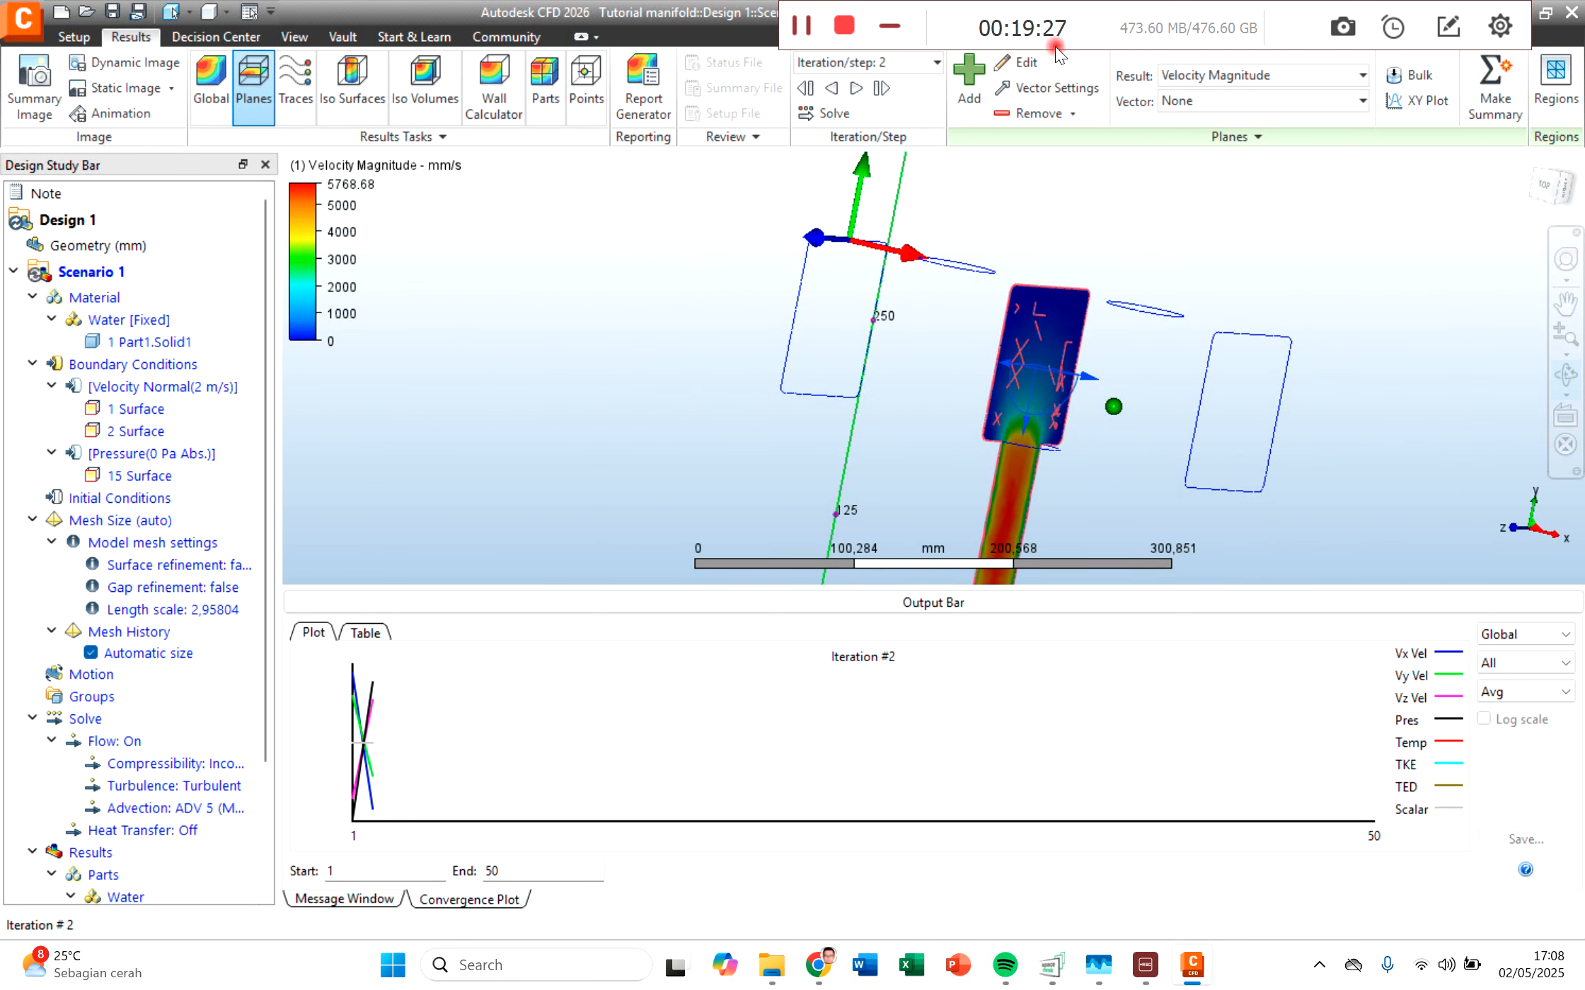
# Step: Open the results plane's controls and confirm its rotation axis as X 0, Y 1, Z 0
pyautogui.click(1025, 67)
pyautogui.moveTo(1189, 455); pyautogui.dragTo(748, 526)
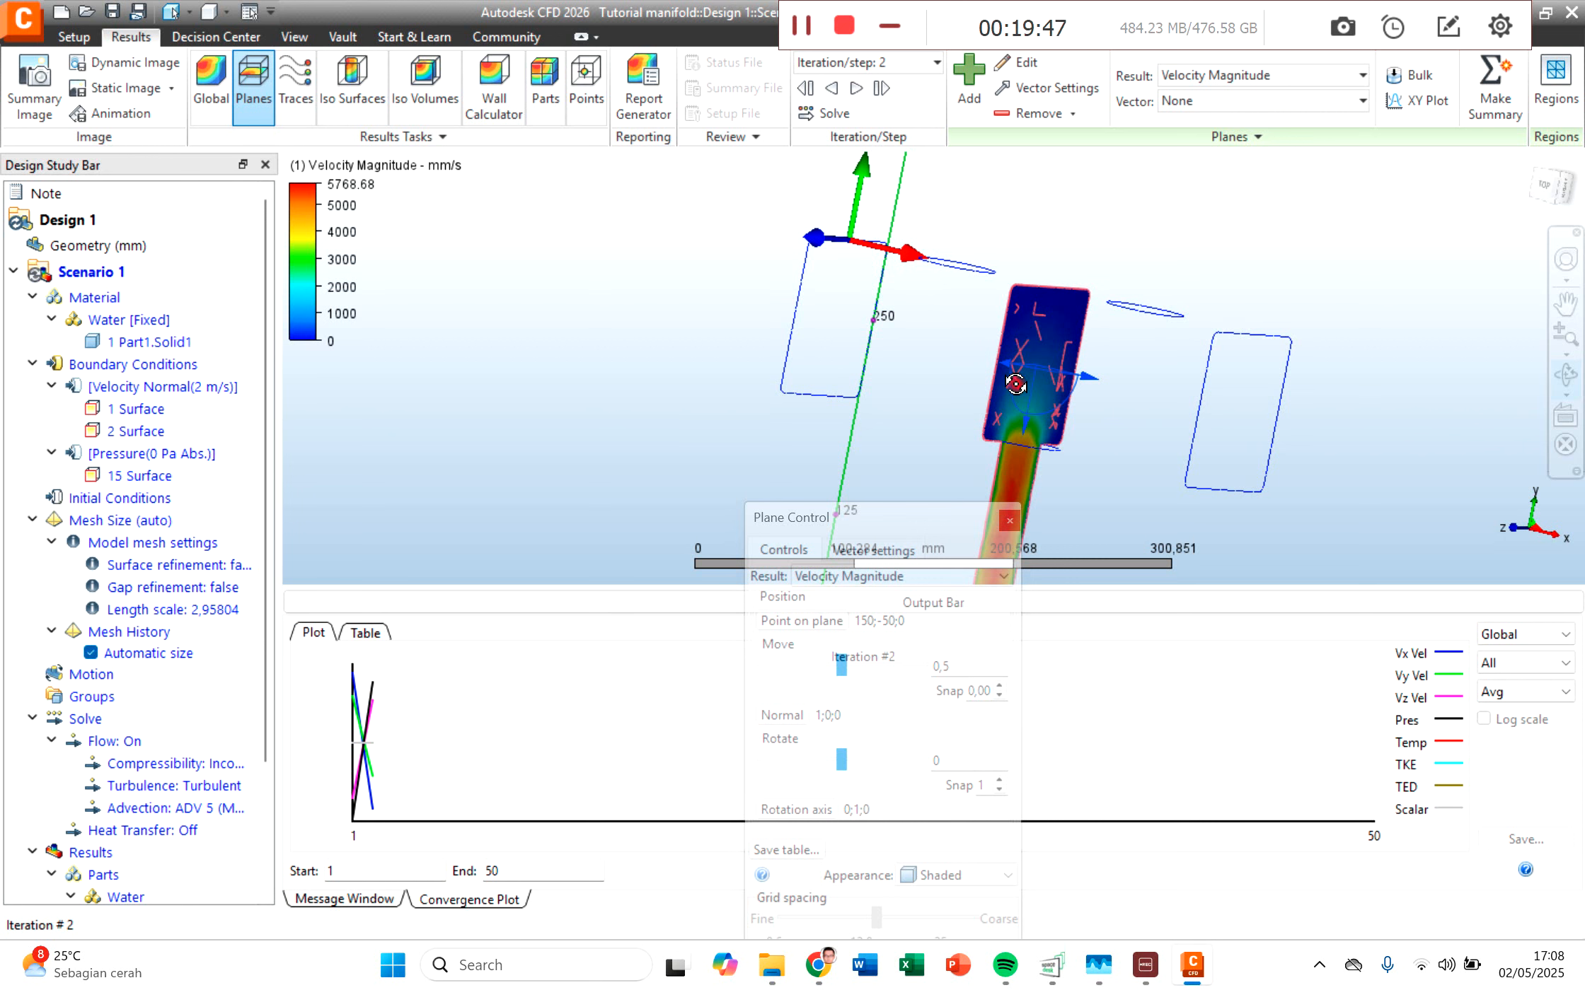
pyautogui.moveTo(845, 524); pyautogui.dragTo(848, 218)
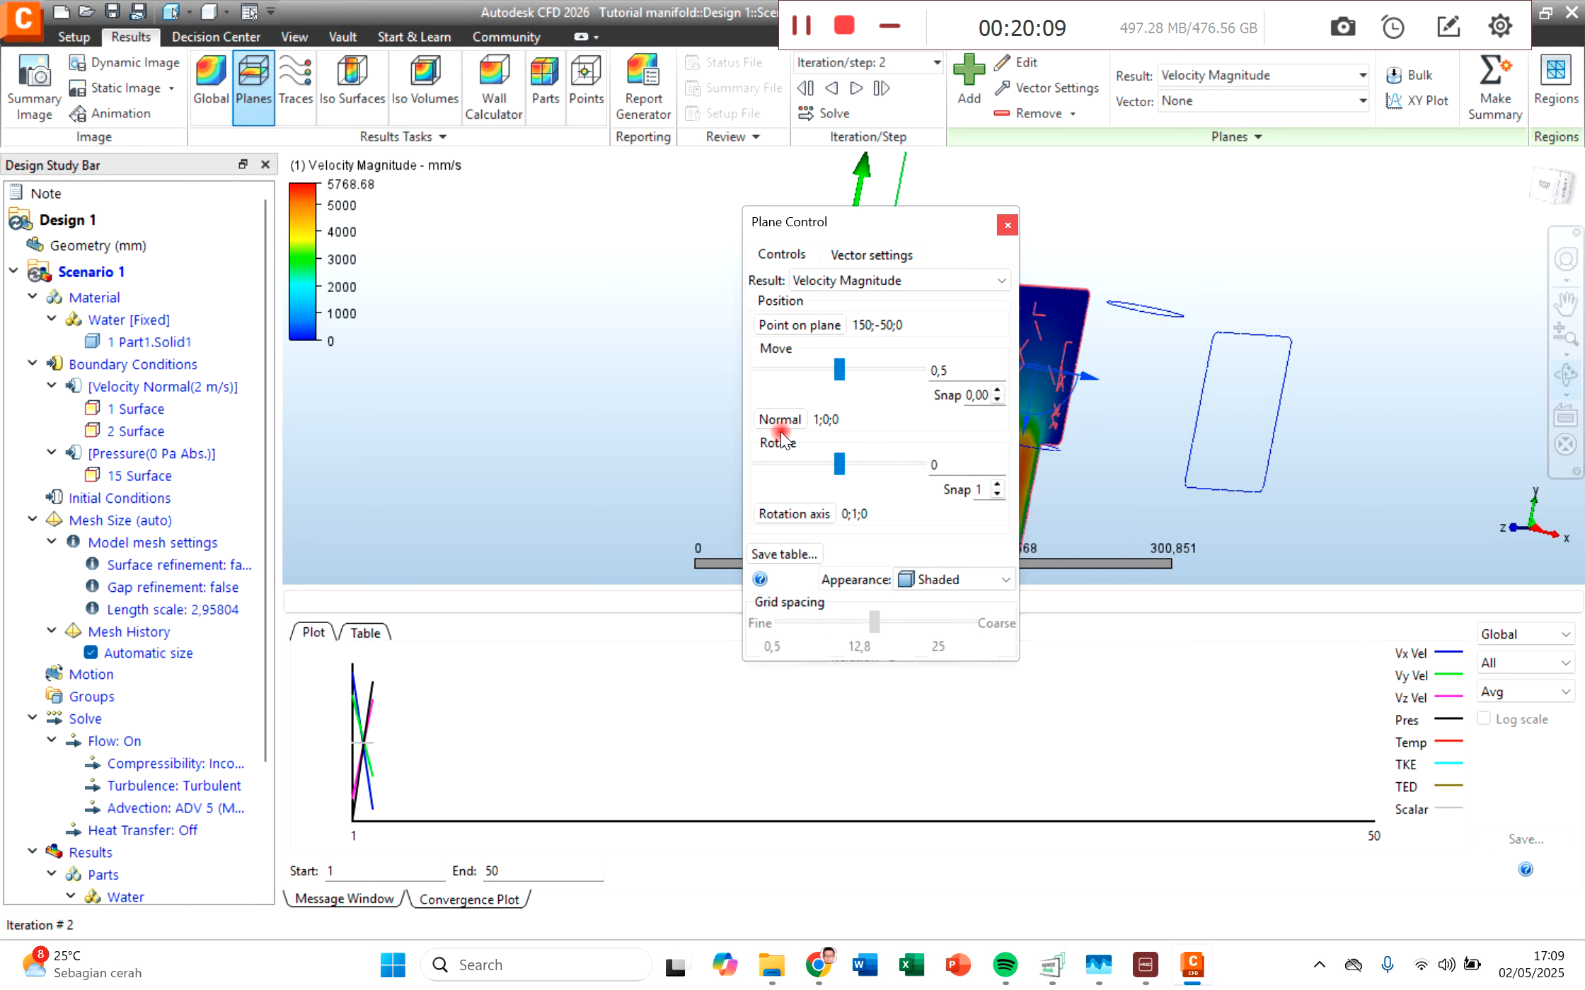
pyautogui.click(794, 514)
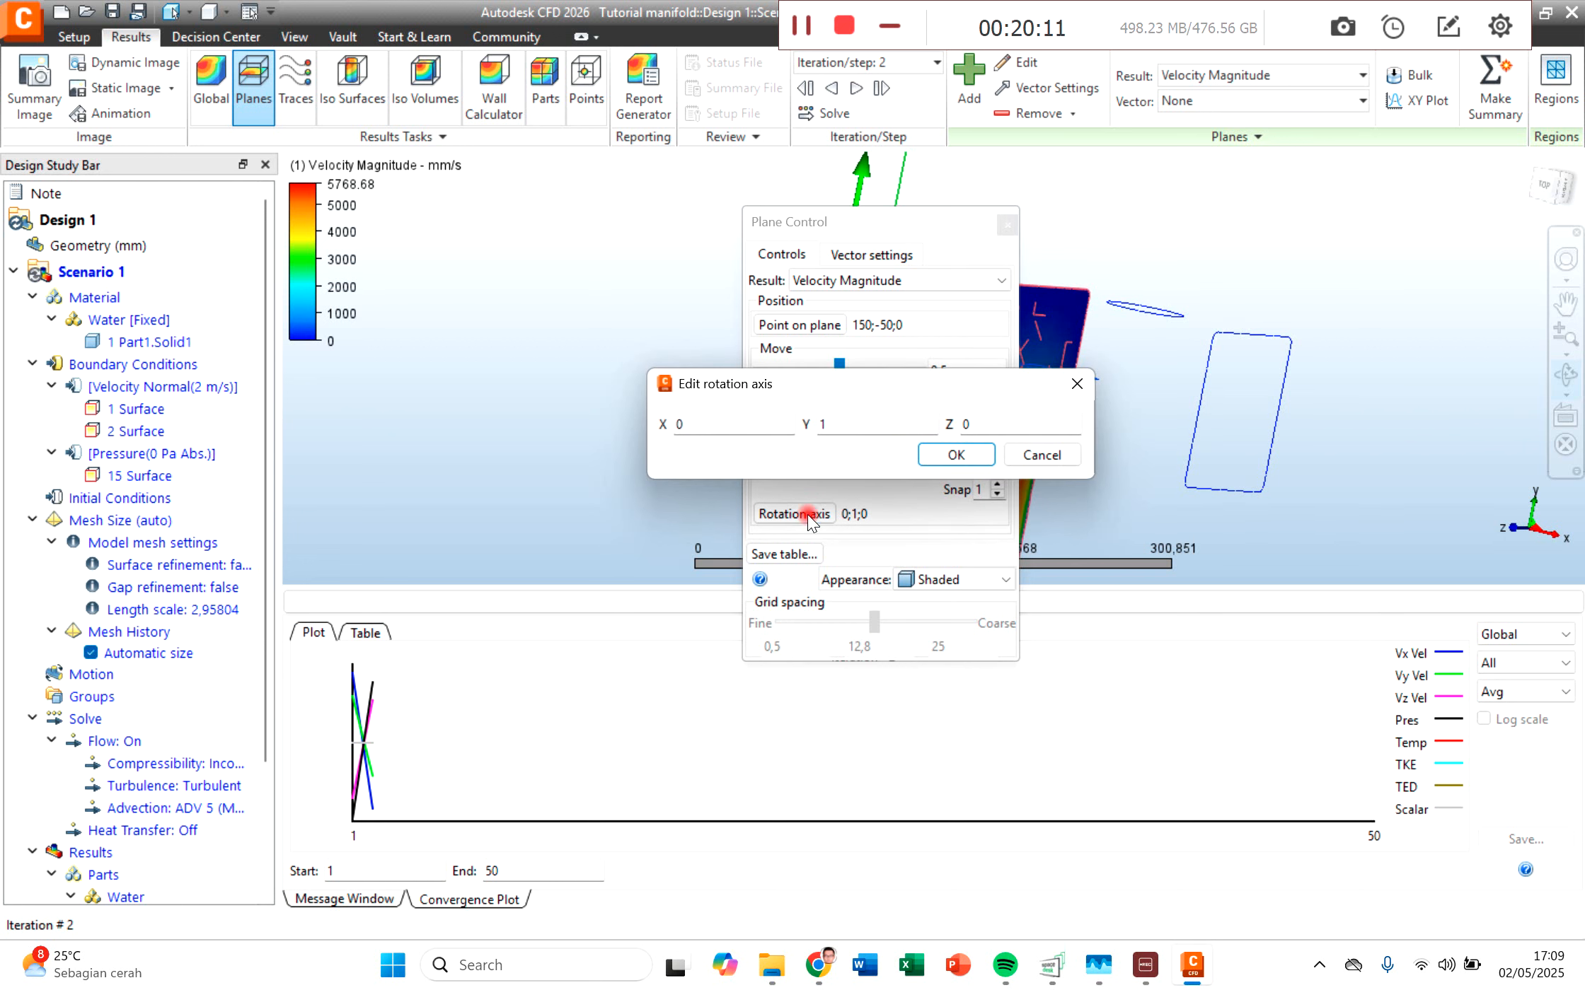
pyautogui.moveTo(875, 378); pyautogui.dragTo(911, 354)
pyautogui.click(751, 402)
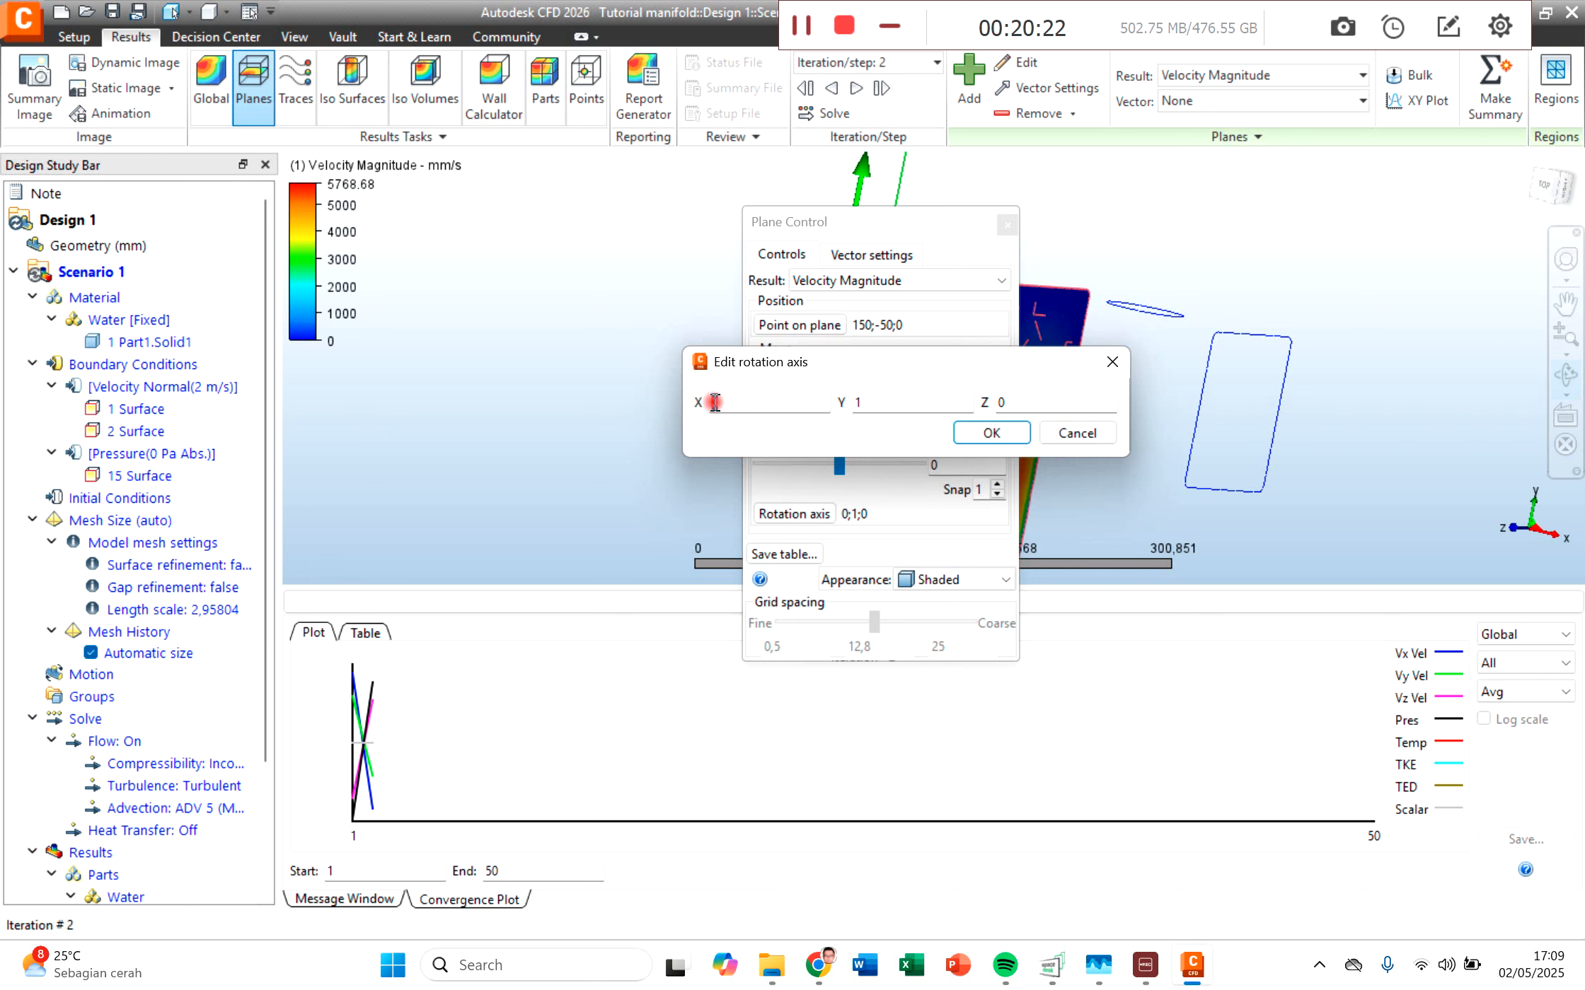
pyautogui.doubleClick(716, 401)
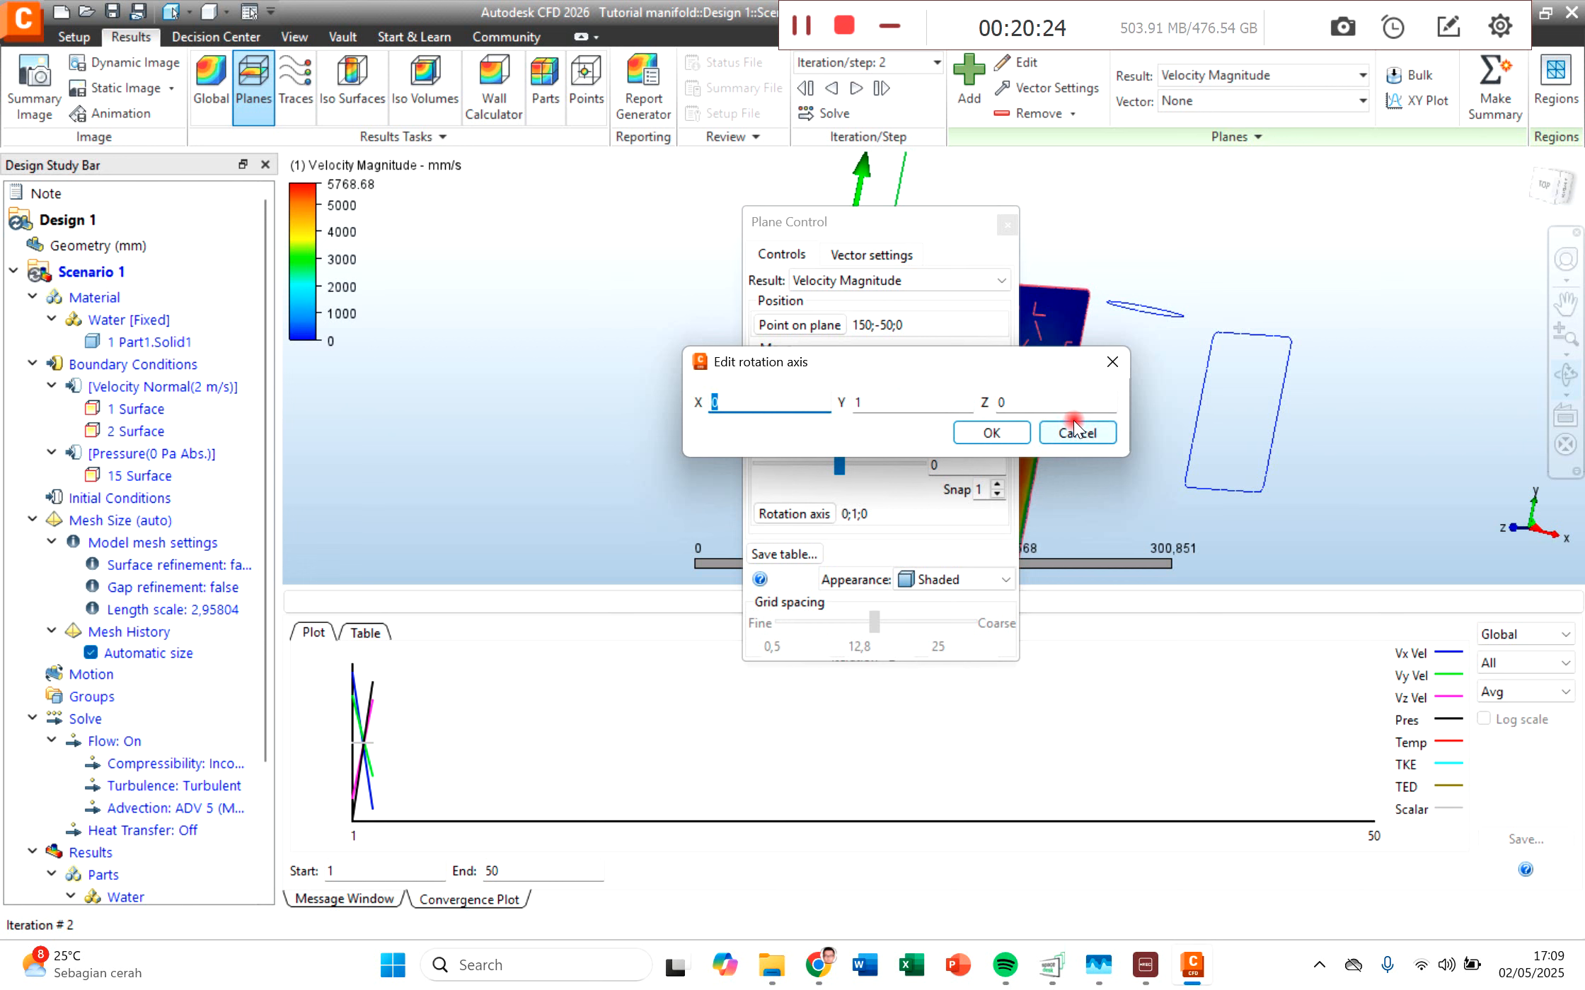
pyautogui.click(872, 397)
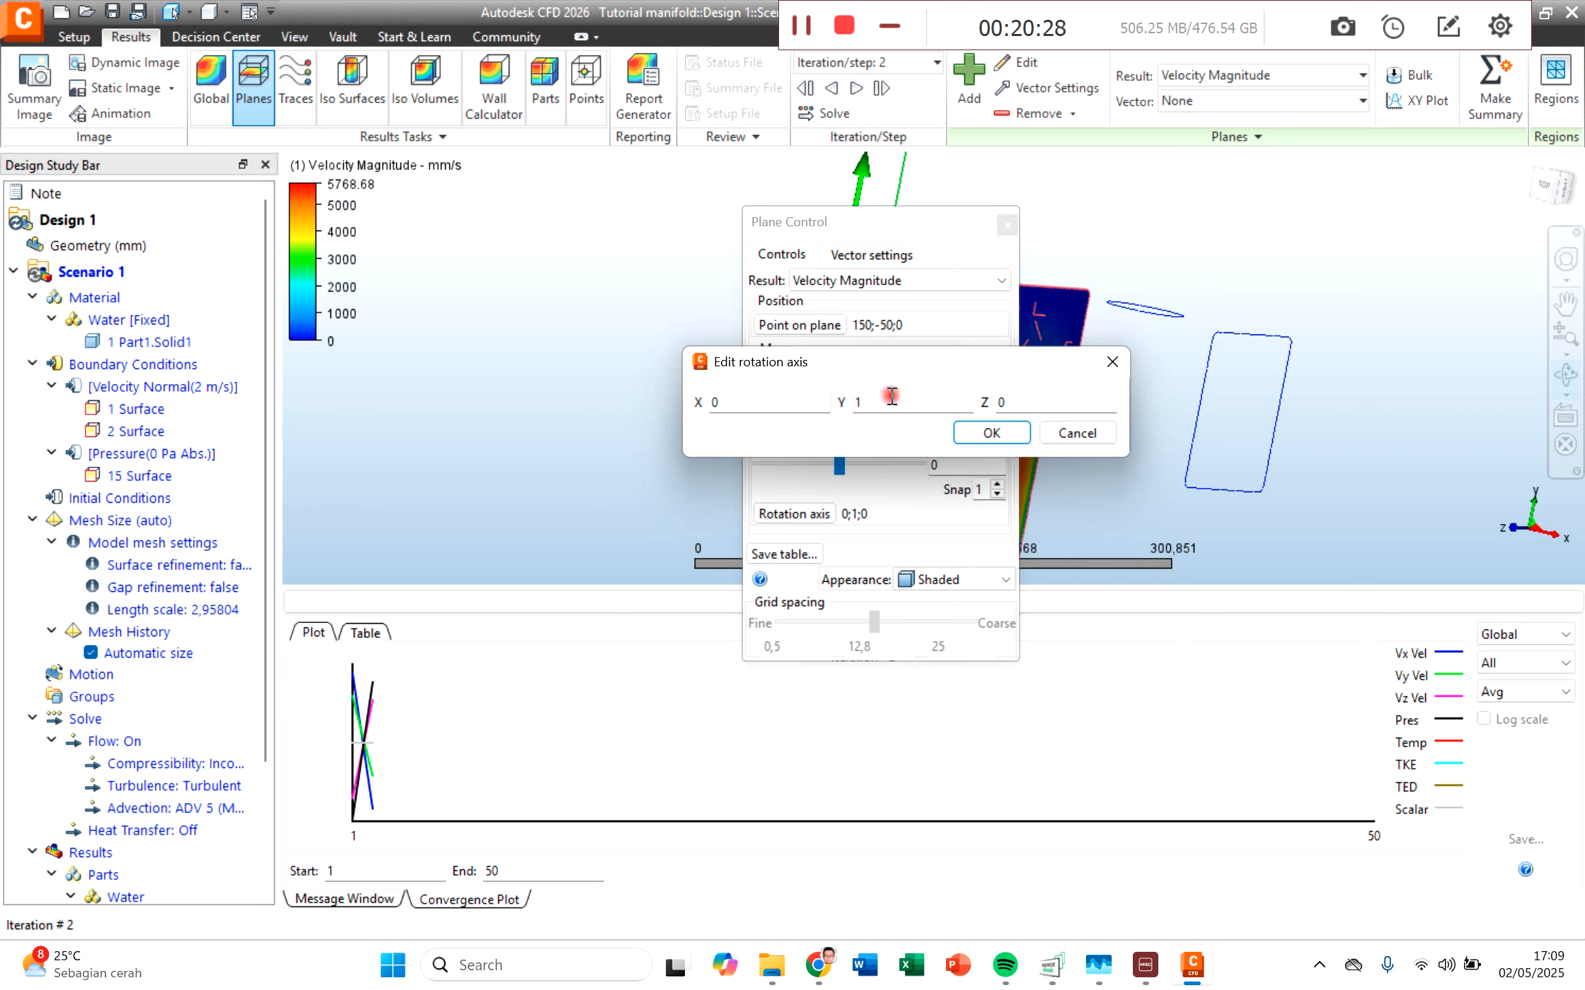
pyautogui.click(990, 433)
# Step: Rotate the results plane by 90 degrees so it cuts lengthwise through all pipes, and show the top view
pyautogui.doubleClick(907, 465)
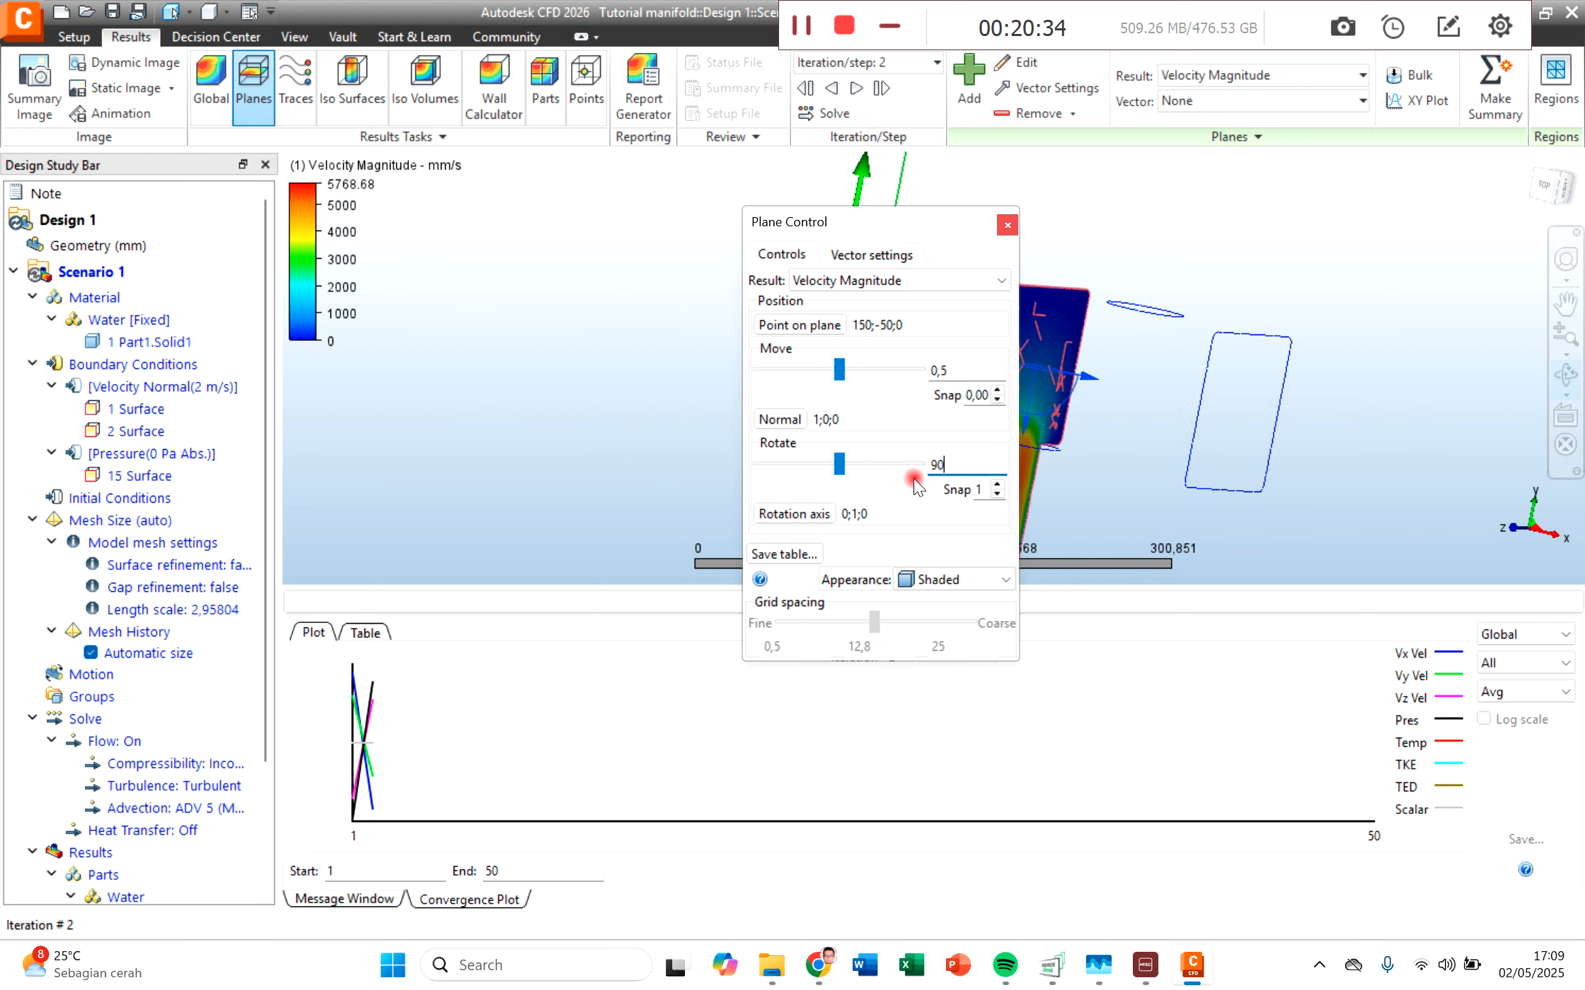
pyautogui.press('Return')
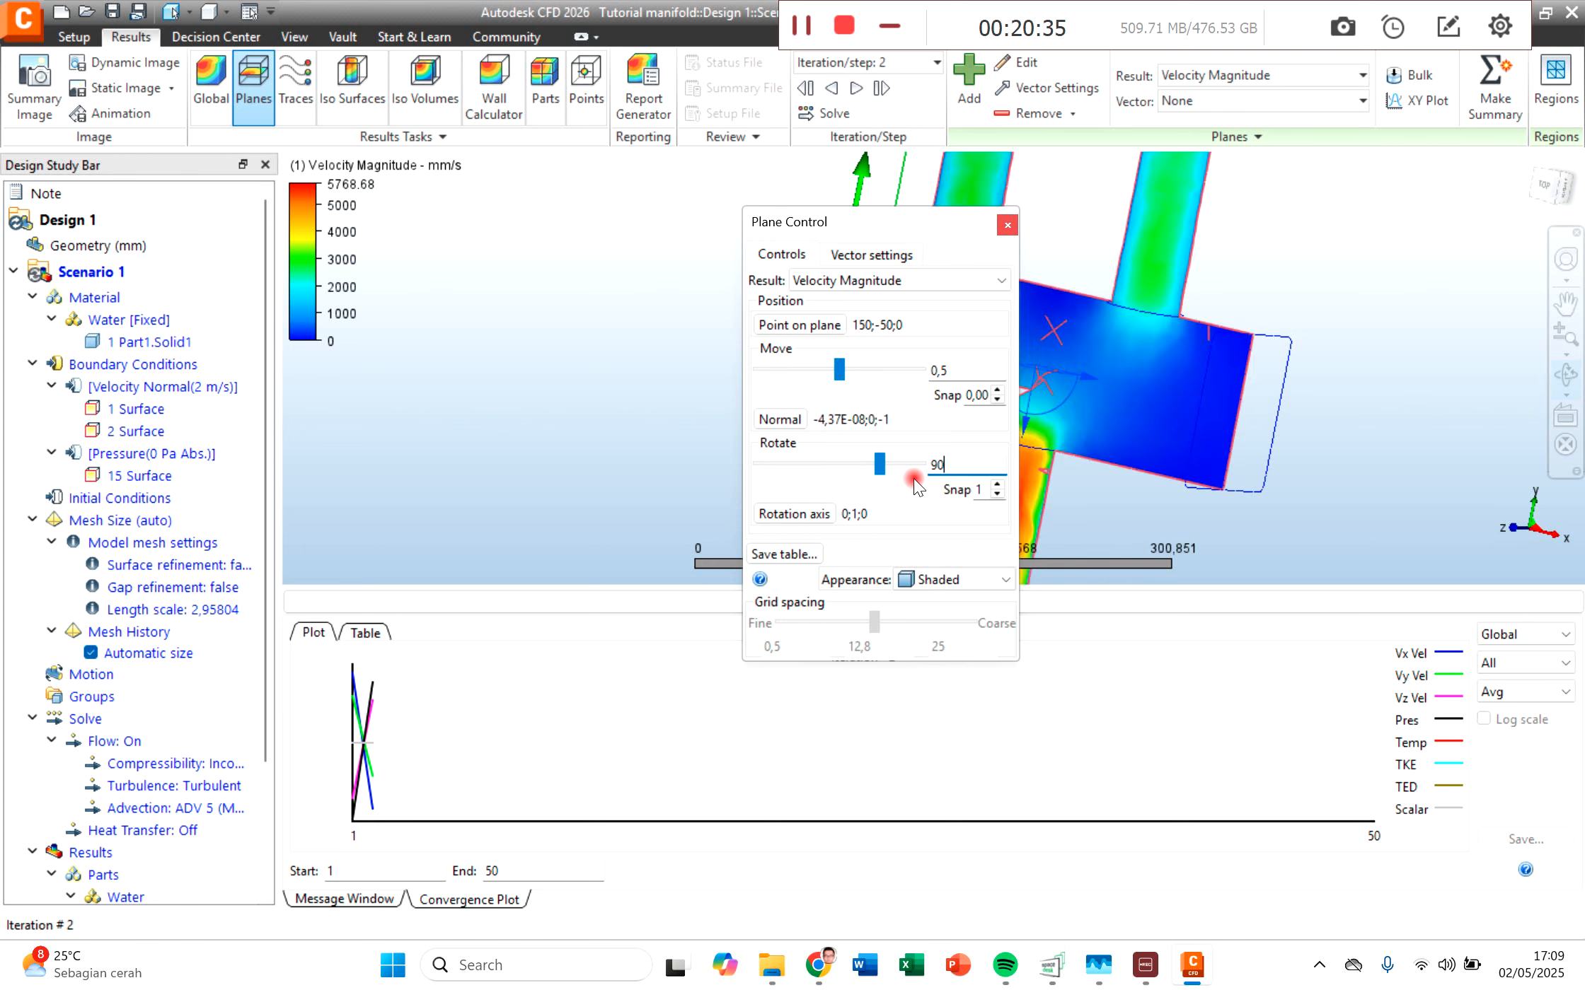
pyautogui.click(1008, 224)
pyautogui.scroll(-3, 1204, 423)
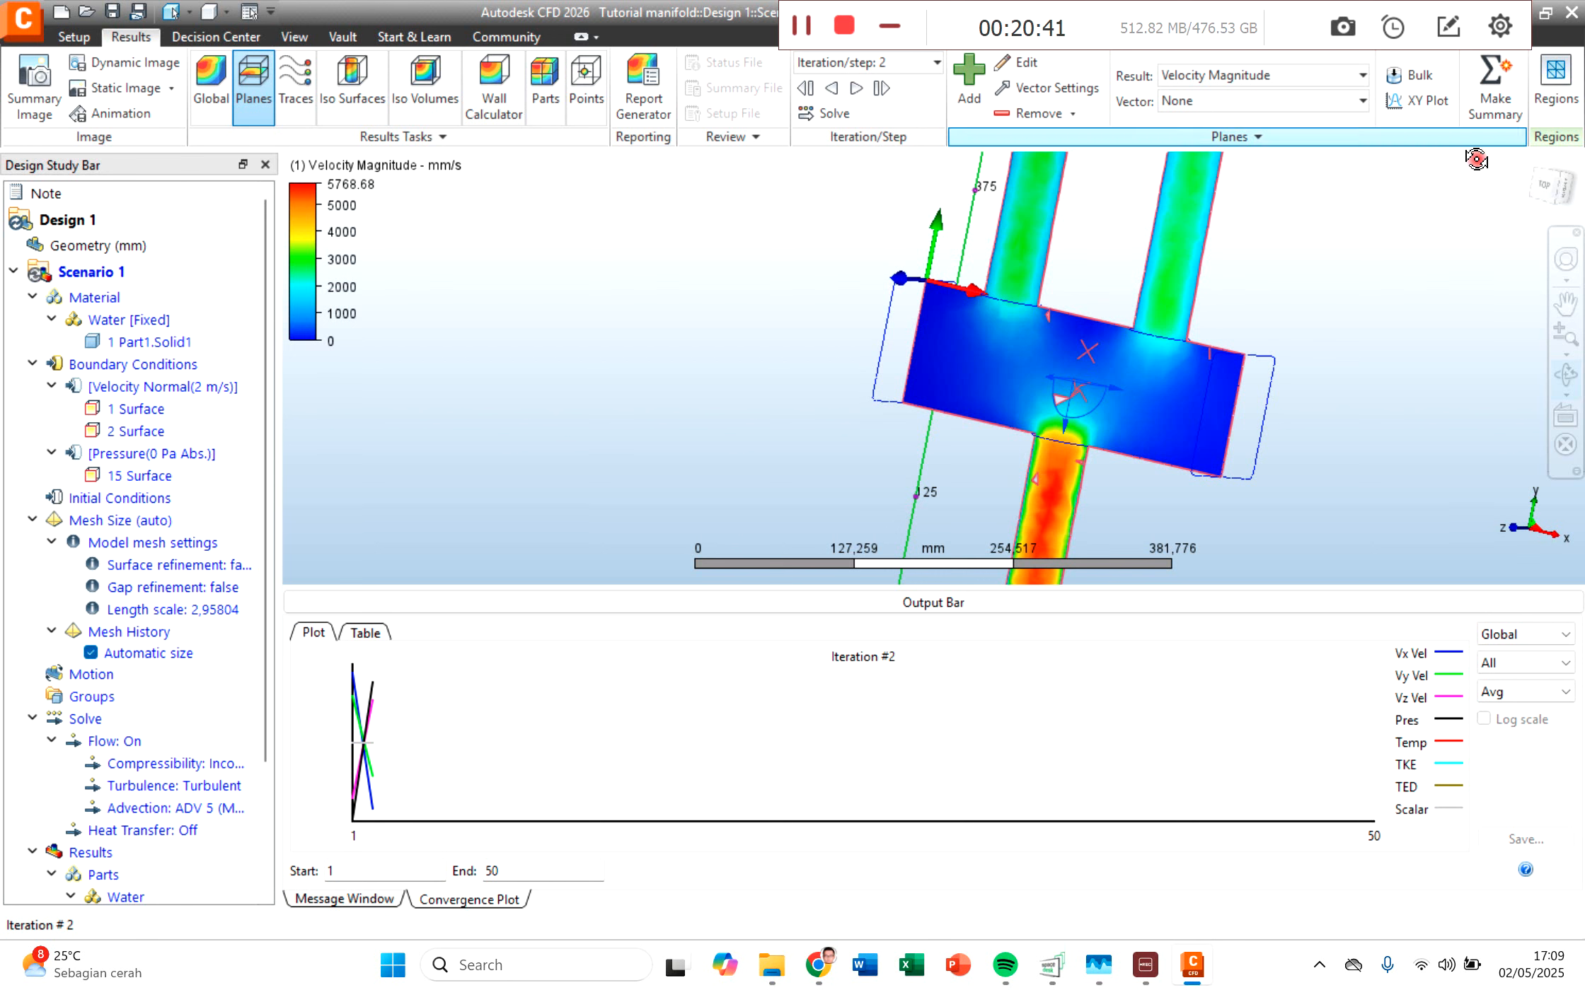
pyautogui.click(1544, 185)
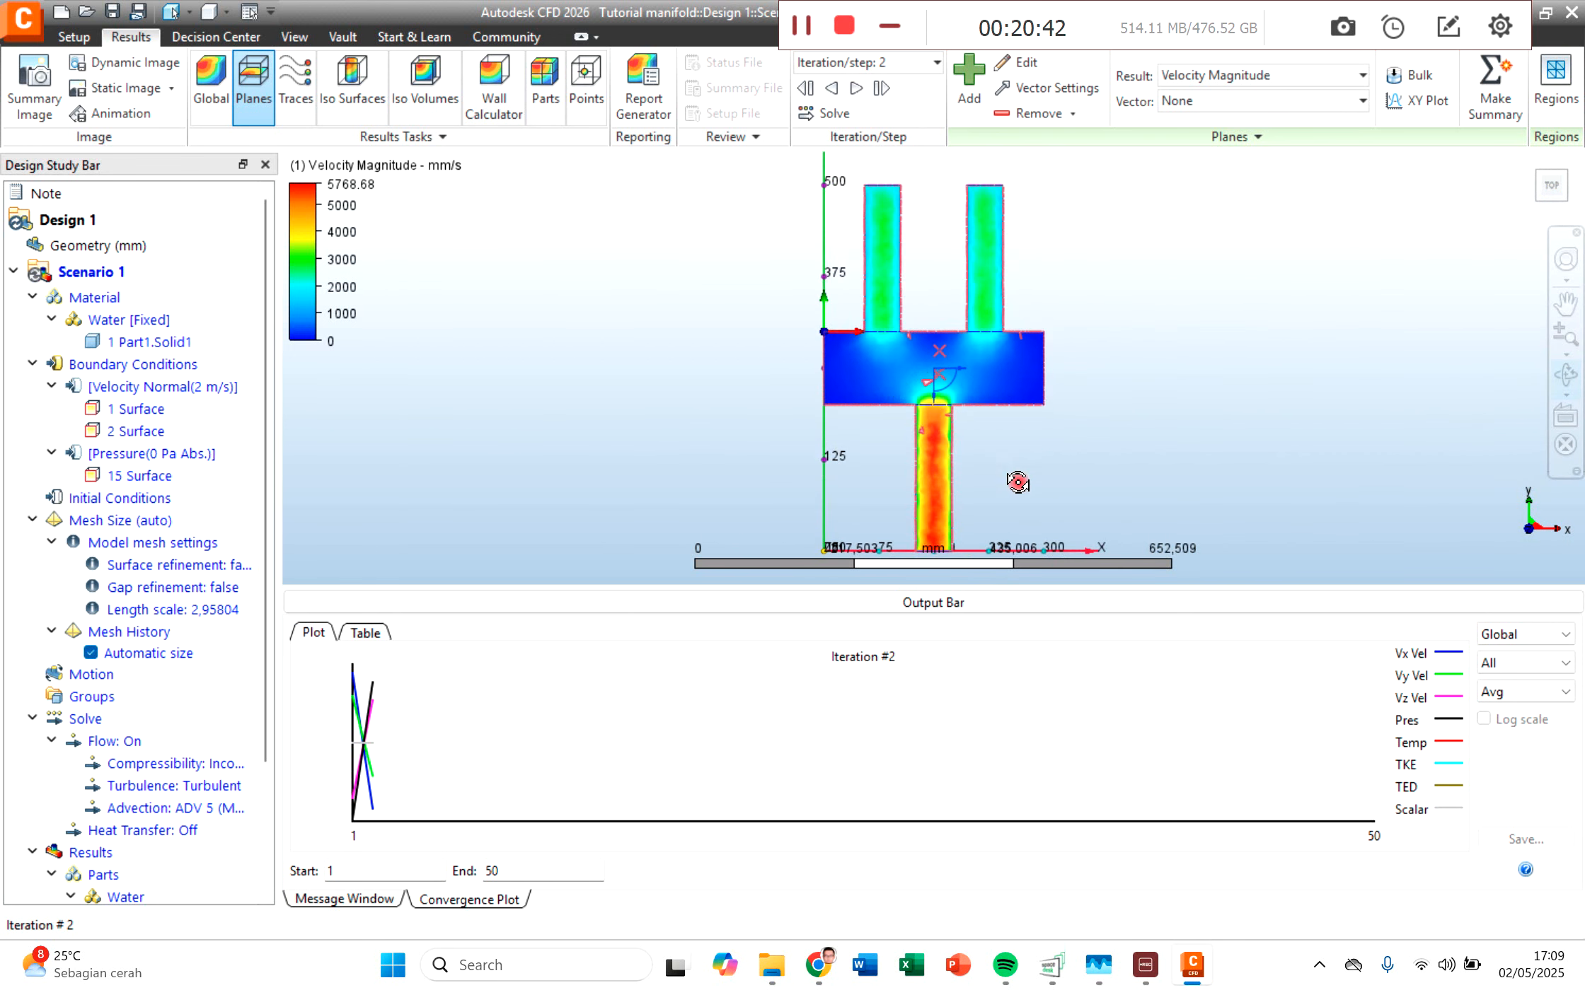
# Step: Examine the velocity distribution along the centre and walls of the two inlet pipes on the results plane
pyautogui.scroll(-1, 1032, 488)
pyautogui.moveTo(1032, 463); pyautogui.dragTo(921, 484, button='middle')
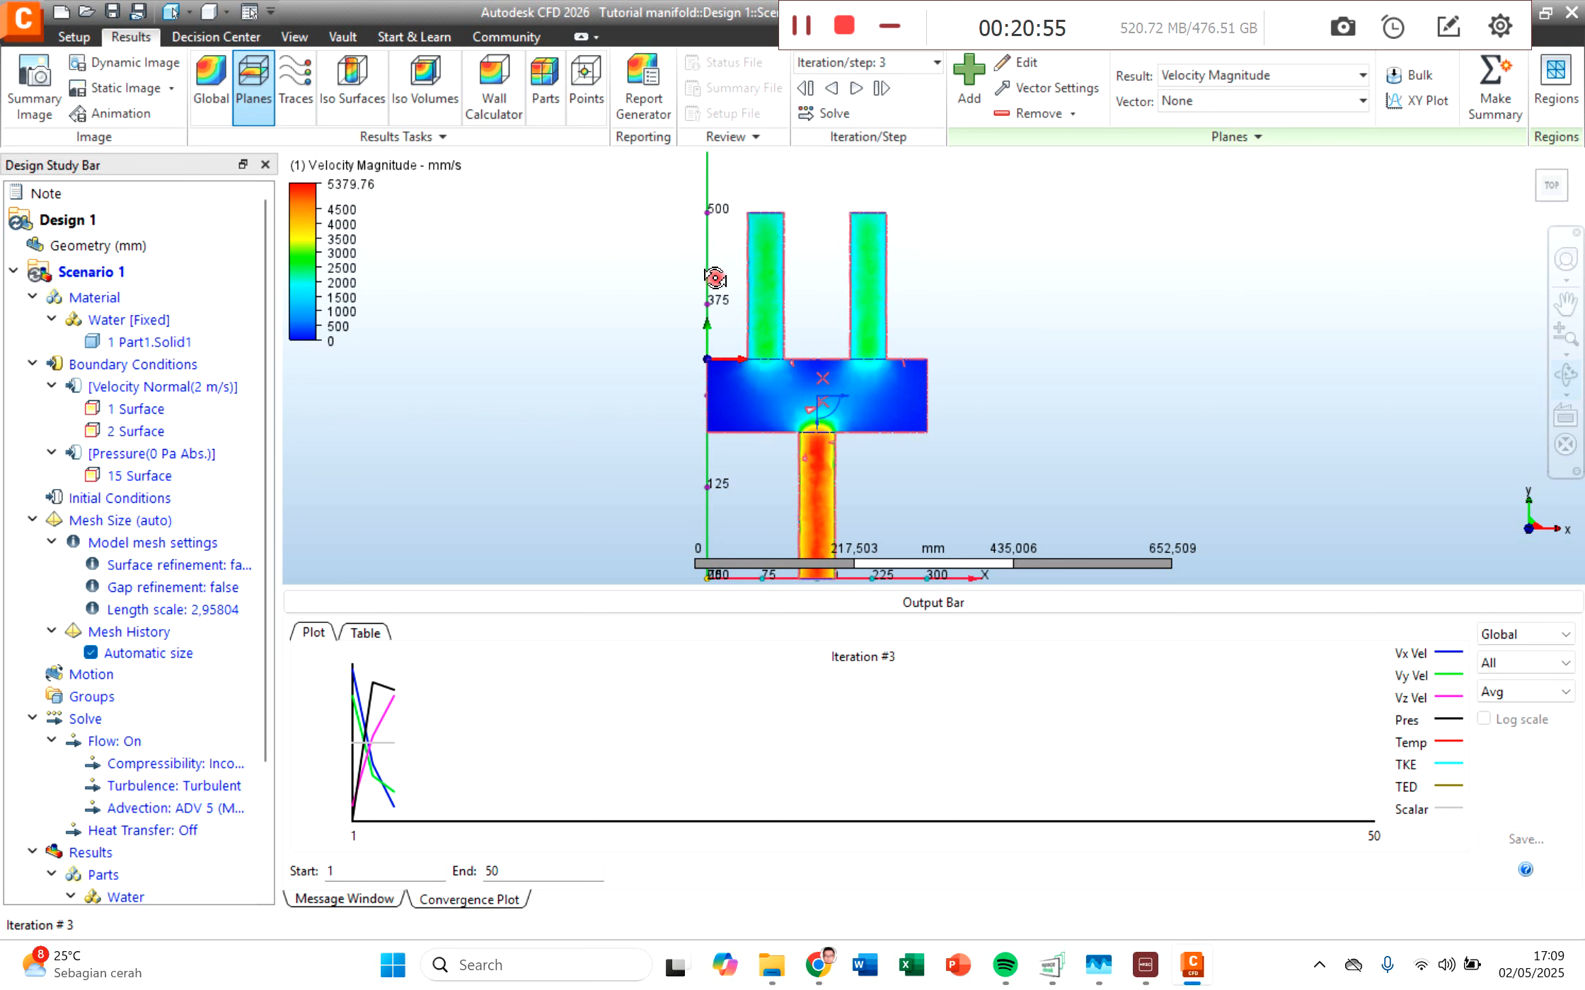
pyautogui.scroll(1, 761, 233)
pyautogui.scroll(3, 760, 234)
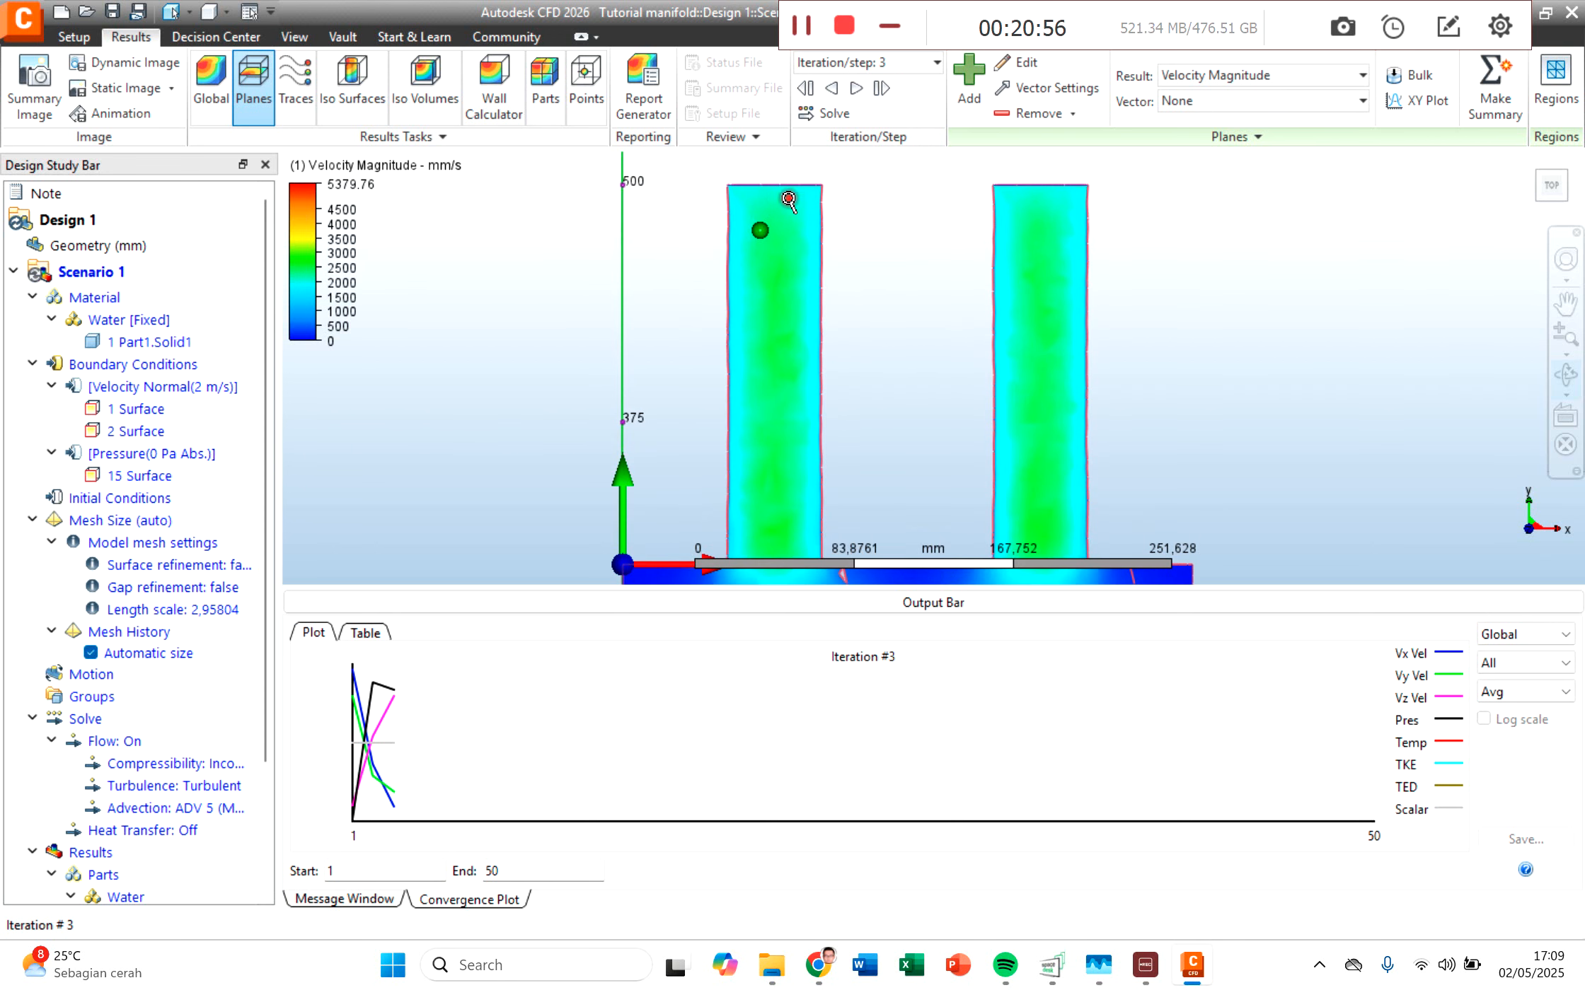
pyautogui.scroll(2, 788, 220)
pyautogui.moveTo(787, 220); pyautogui.dragTo(601, 332, button='middle')
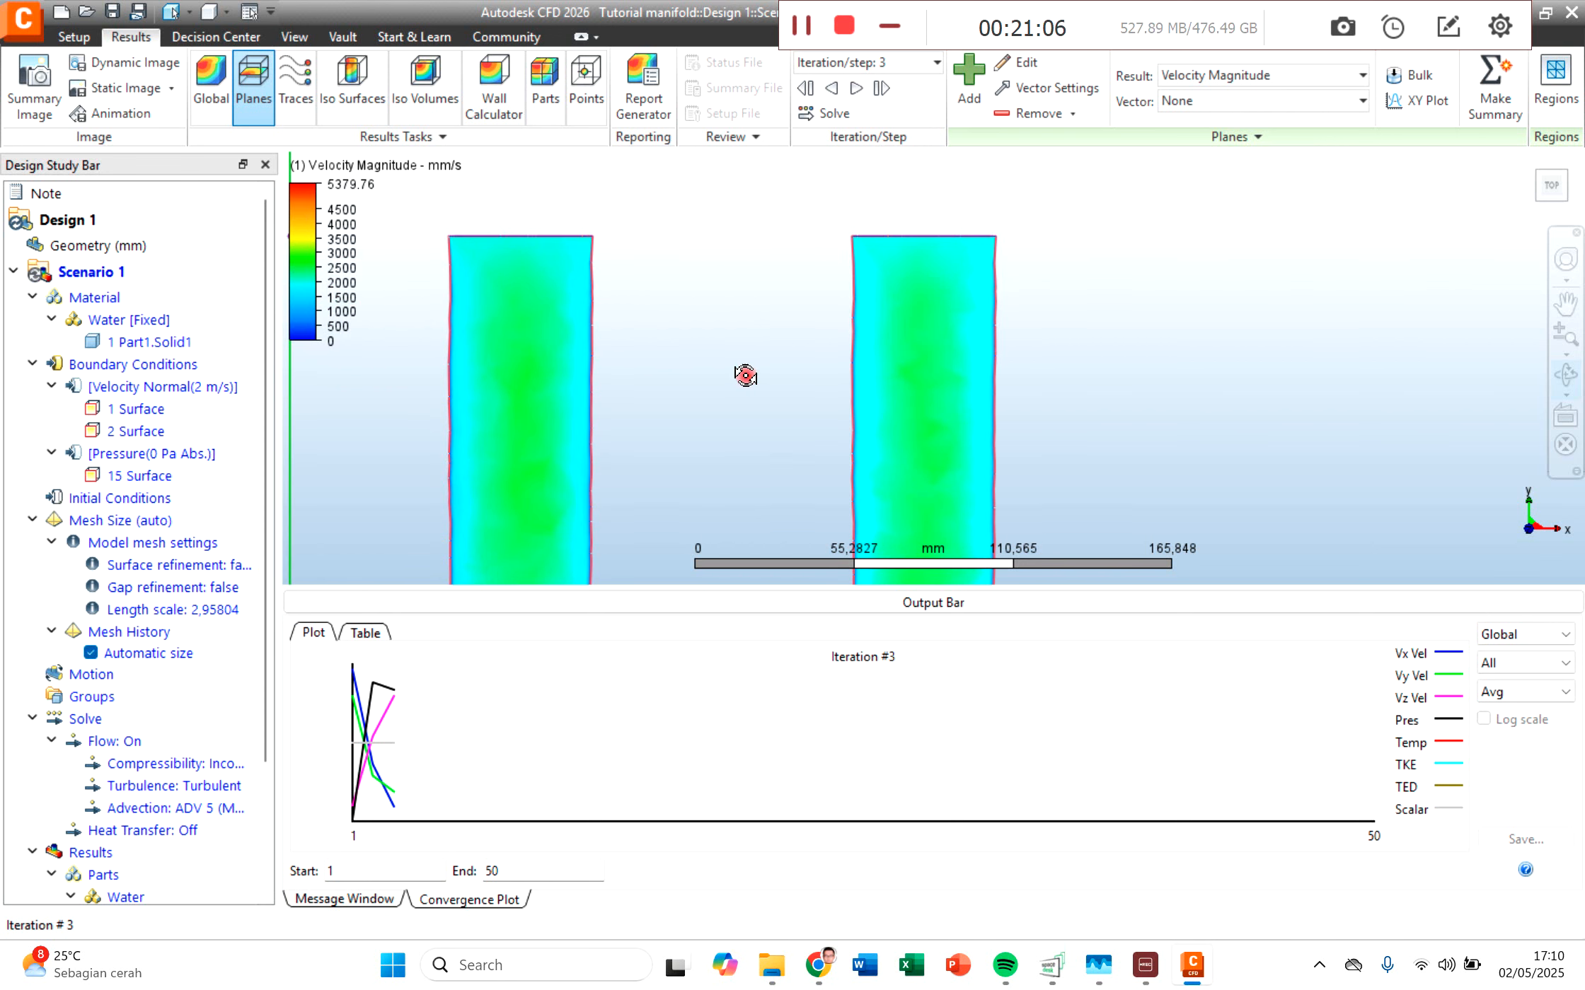
pyautogui.scroll(1, 940, 306)
pyautogui.scroll(1, 941, 364)
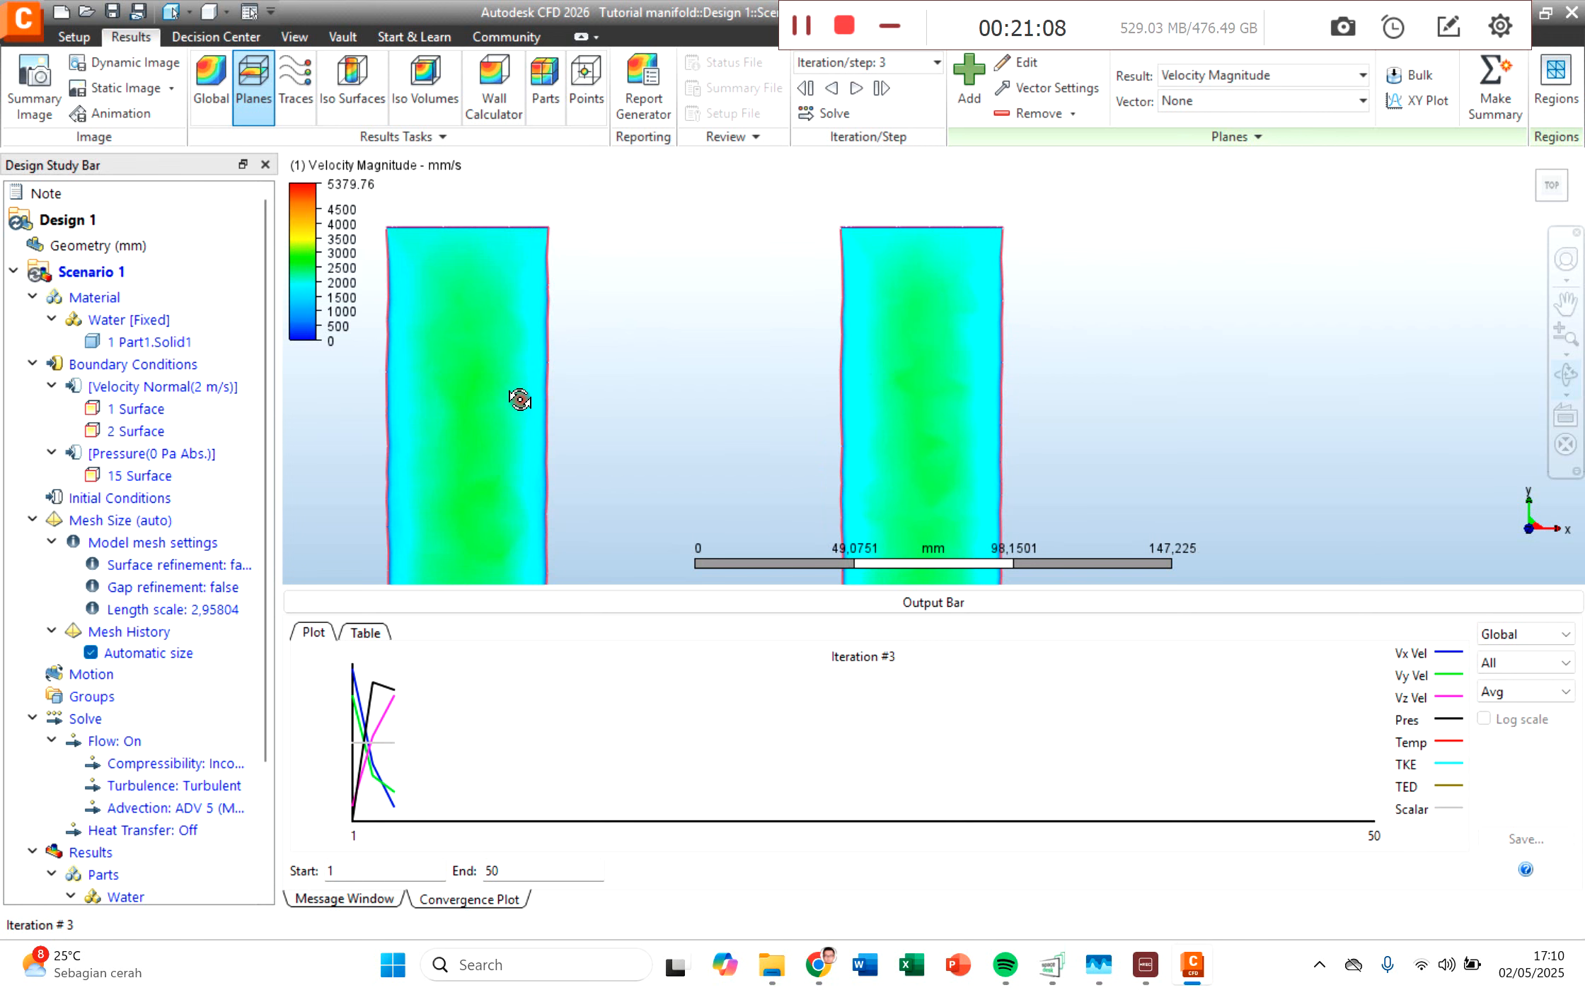
pyautogui.scroll(-3, 525, 402)
pyautogui.moveTo(530, 409); pyautogui.dragTo(649, 319, button='middle')
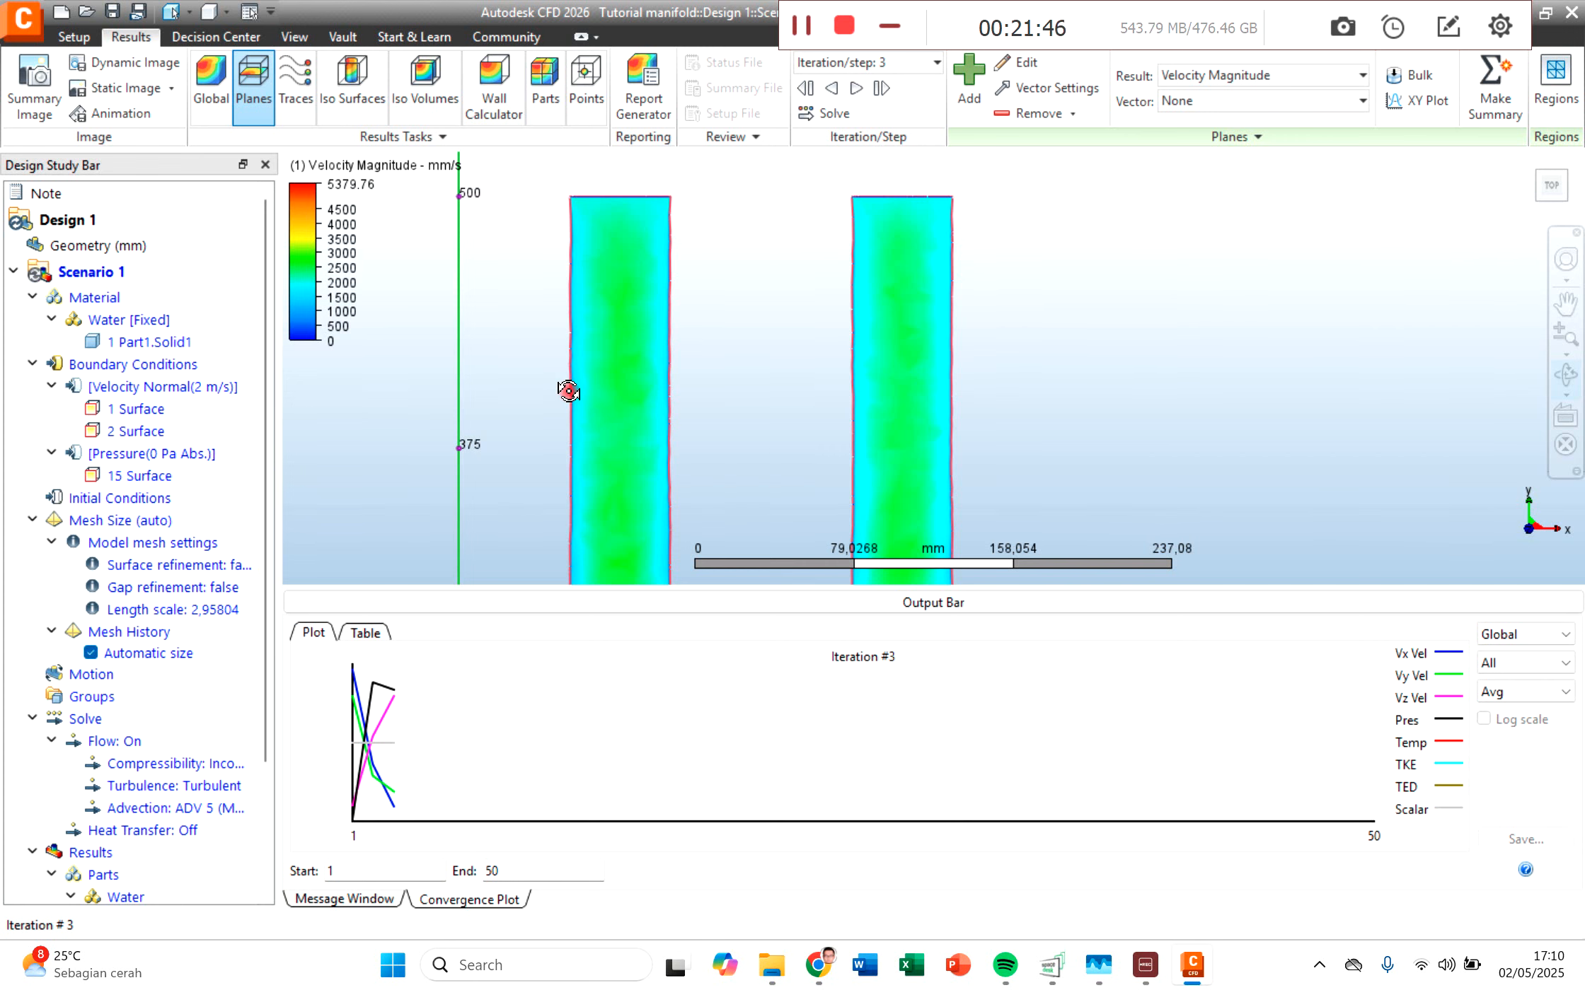
pyautogui.scroll(8, 568, 392)
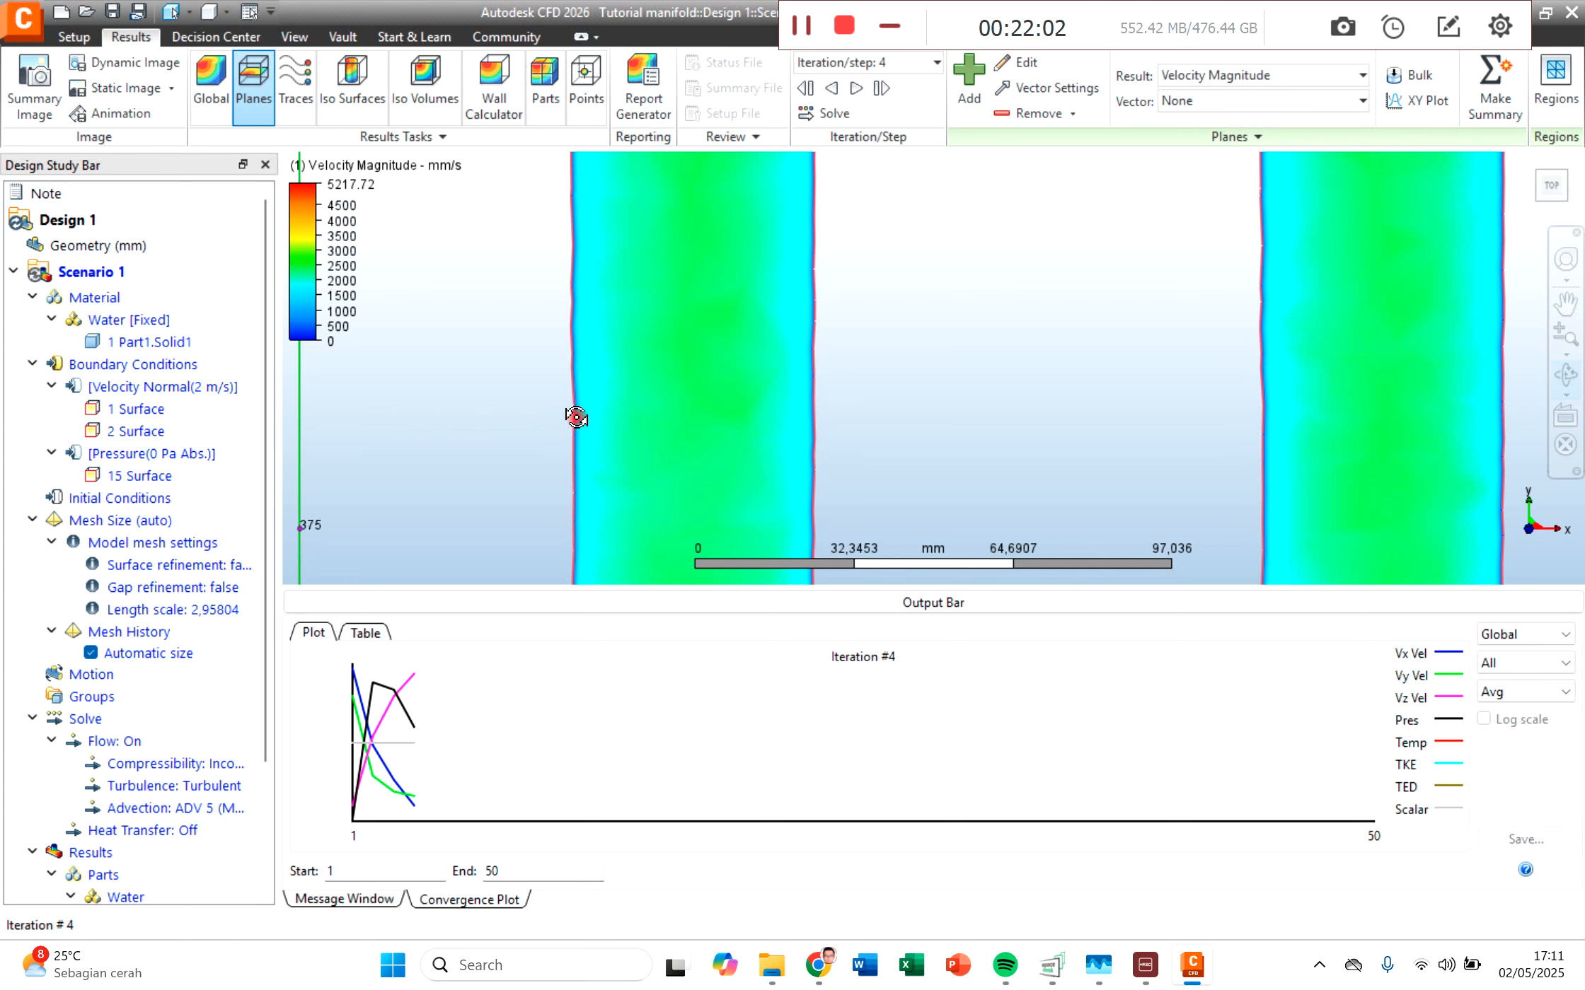
pyautogui.scroll(-2, 673, 435)
pyautogui.scroll(-2, 674, 435)
pyautogui.moveTo(701, 321); pyautogui.dragTo(530, 425, button='middle')
pyautogui.moveTo(541, 337); pyautogui.dragTo(392, 342, button='middle')
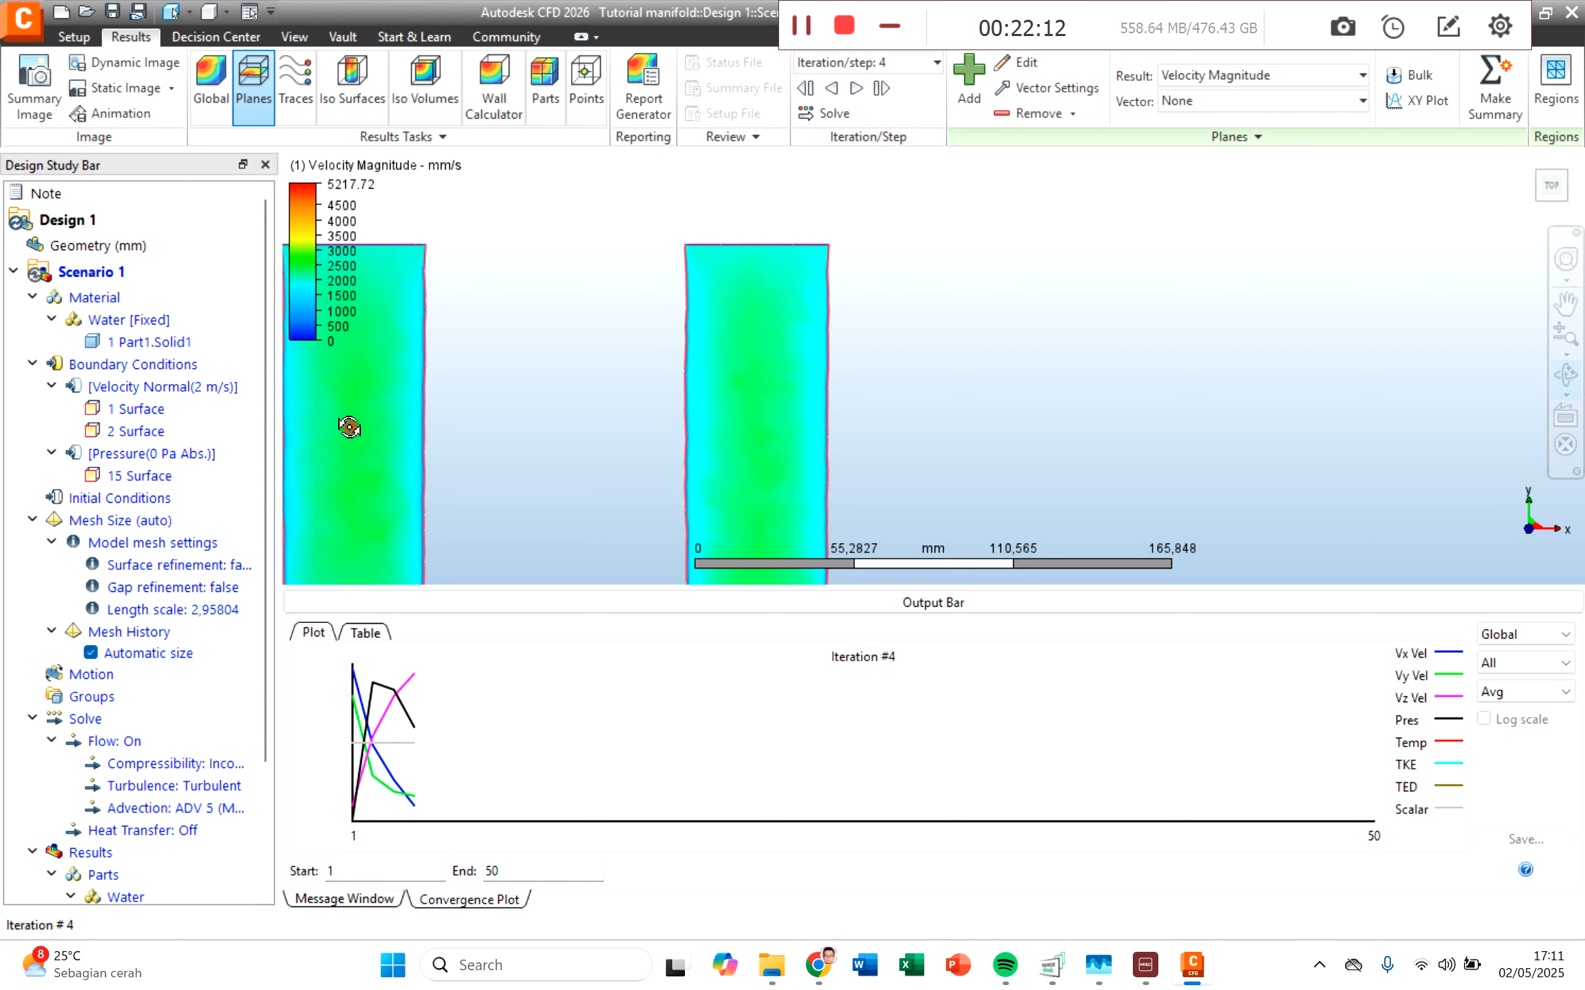
pyautogui.moveTo(362, 449); pyautogui.dragTo(501, 274, button='middle')
# Step: Examine the velocity distribution along the centre and walls of the outlet pipe on the results plane
pyautogui.scroll(-6, 733, 477)
pyautogui.moveTo(738, 471); pyautogui.dragTo(703, 178, button='middle')
pyautogui.moveTo(701, 481); pyautogui.dragTo(513, 165, button='middle')
pyautogui.scroll(5, 495, 297)
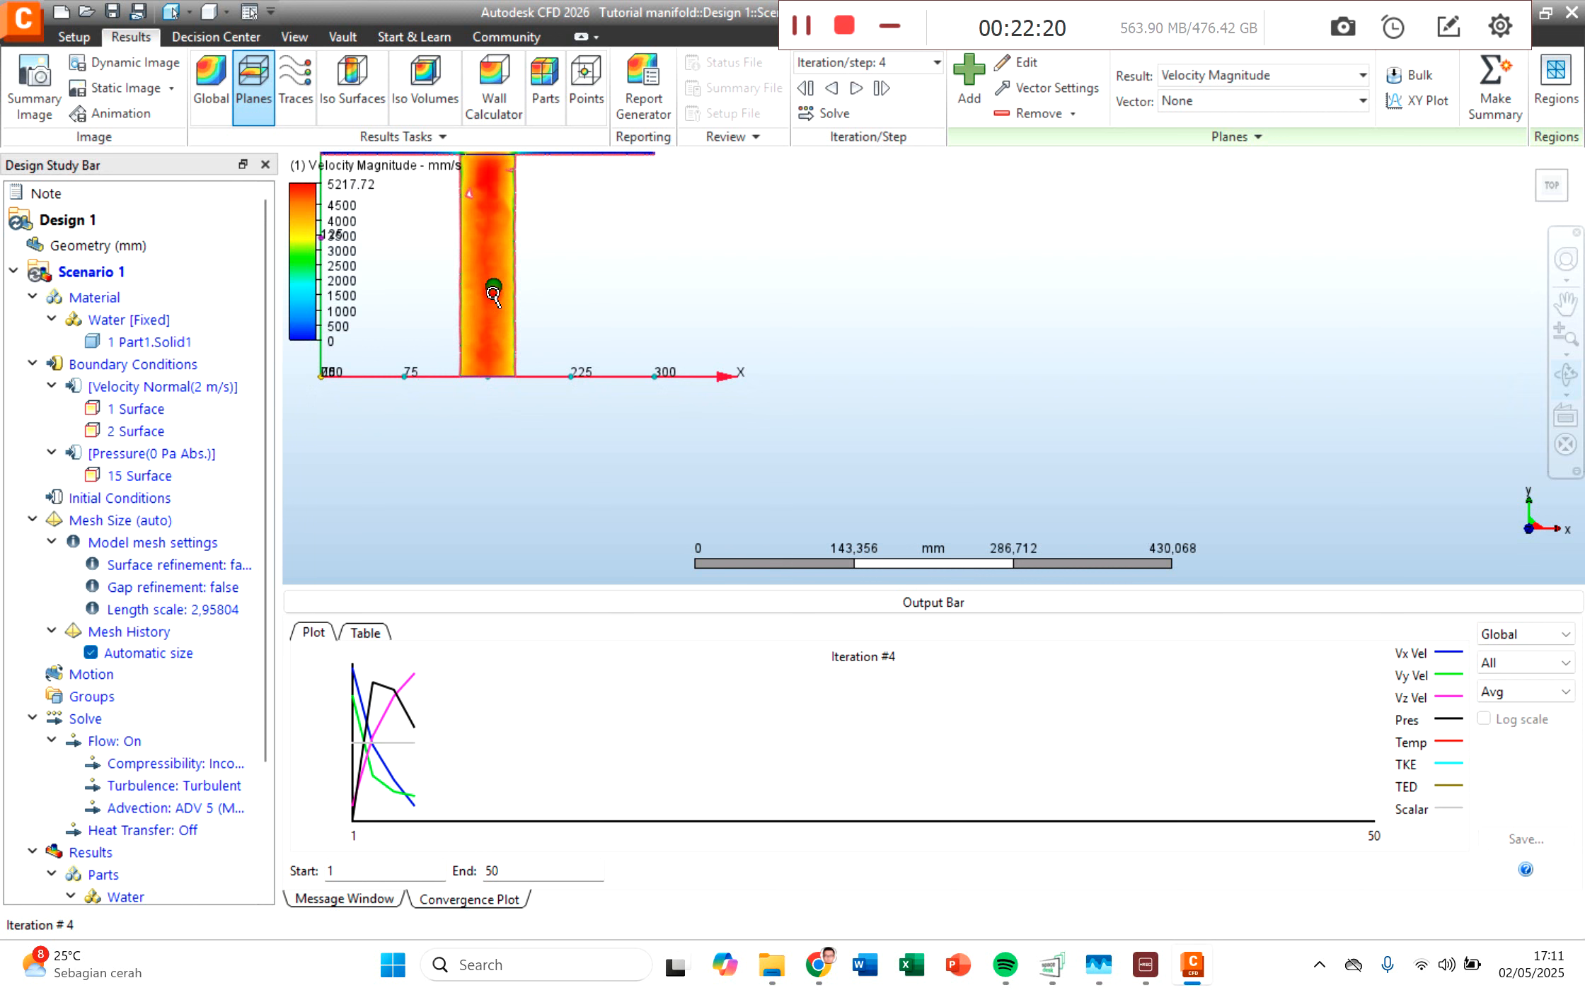
pyautogui.moveTo(493, 310); pyautogui.dragTo(477, 390, button='middle')
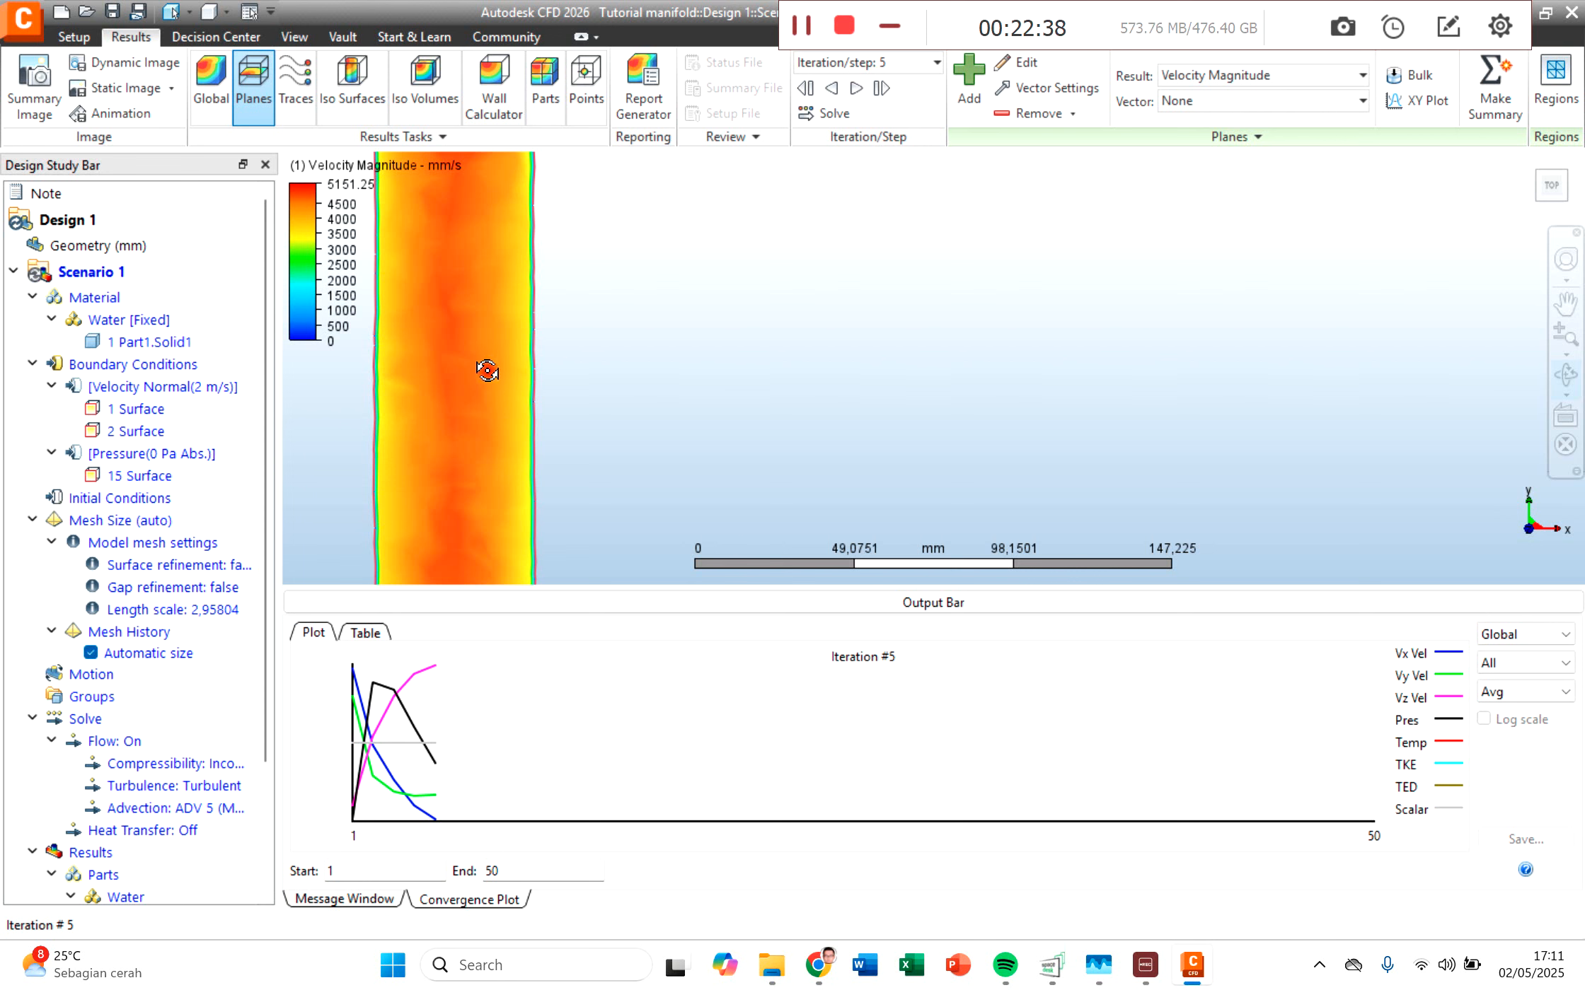
pyautogui.scroll(4, 488, 369)
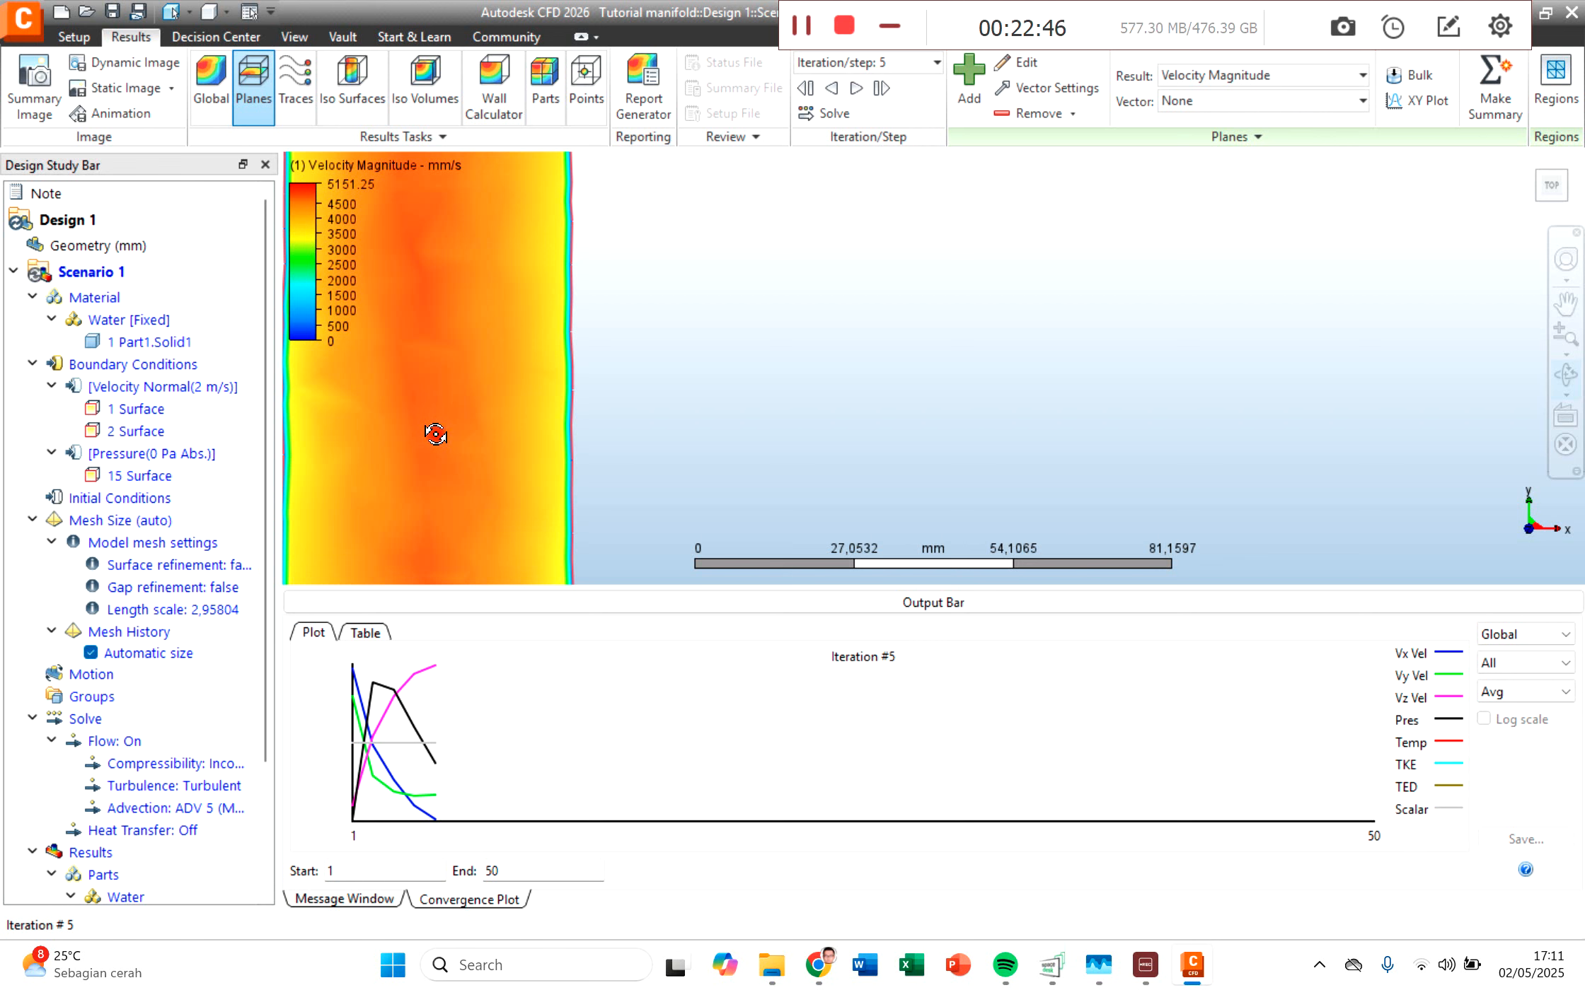
# Step: Examine the velocity magnitude across the whole manifold, from the inlet pipes through the chamber into the outlet pipe
pyautogui.scroll(-2, 432, 491)
pyautogui.scroll(-3, 431, 464)
pyautogui.scroll(-1, 450, 480)
pyautogui.moveTo(508, 471); pyautogui.dragTo(566, 386, button='middle')
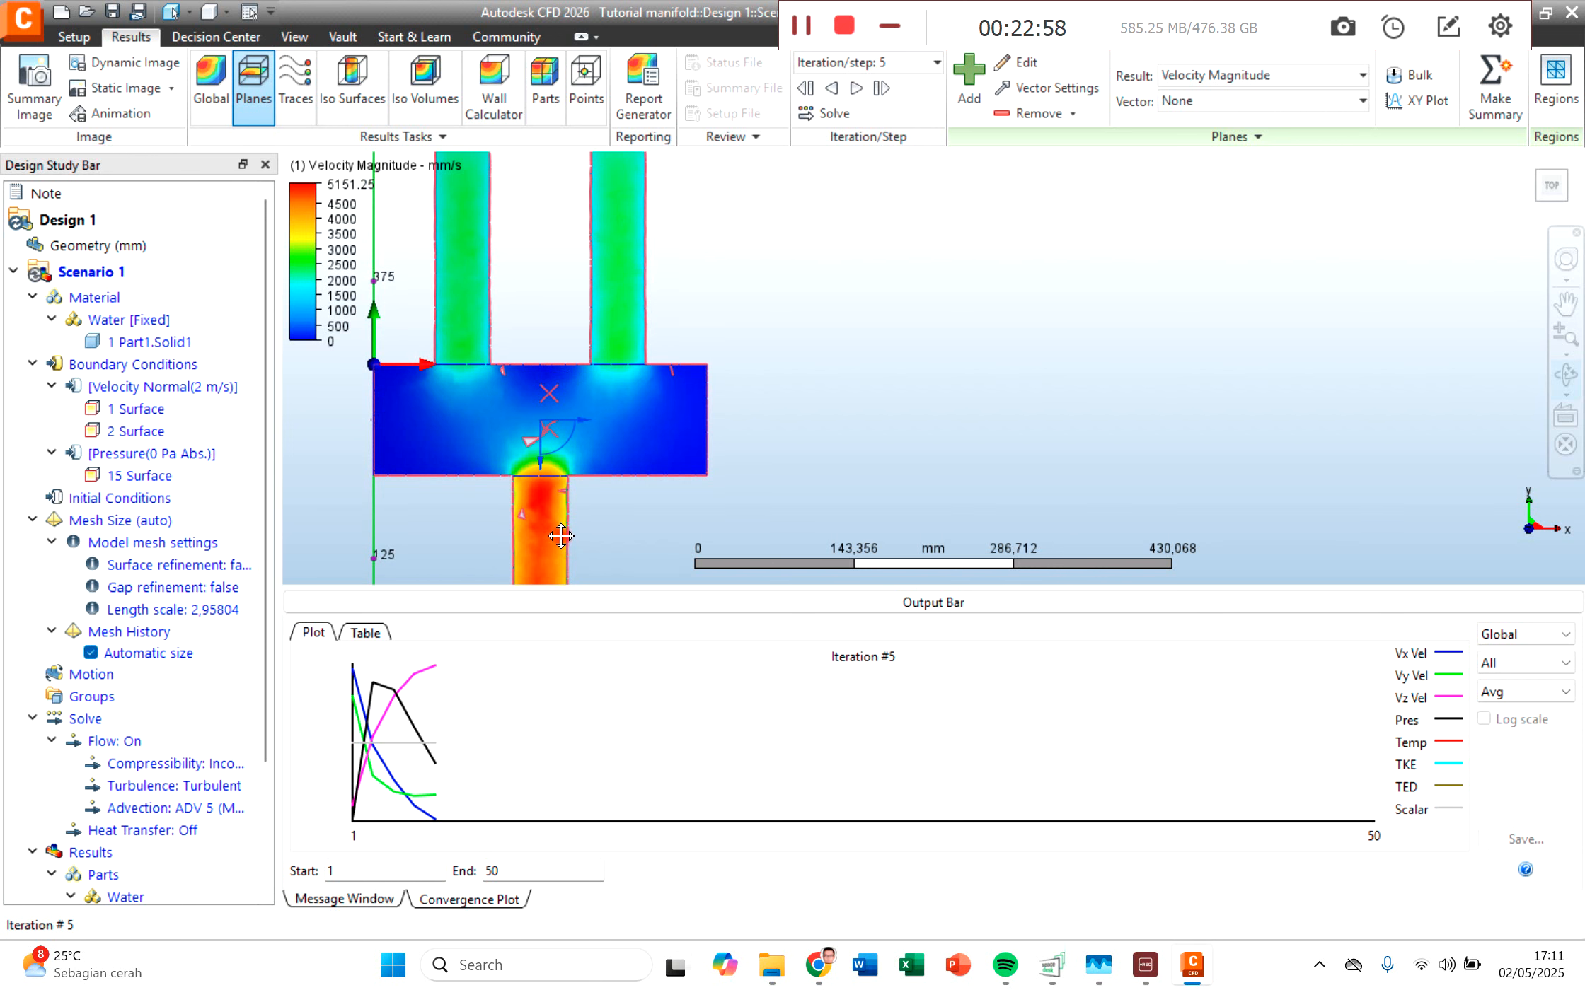
pyautogui.moveTo(561, 536); pyautogui.dragTo(550, 417, button='middle')
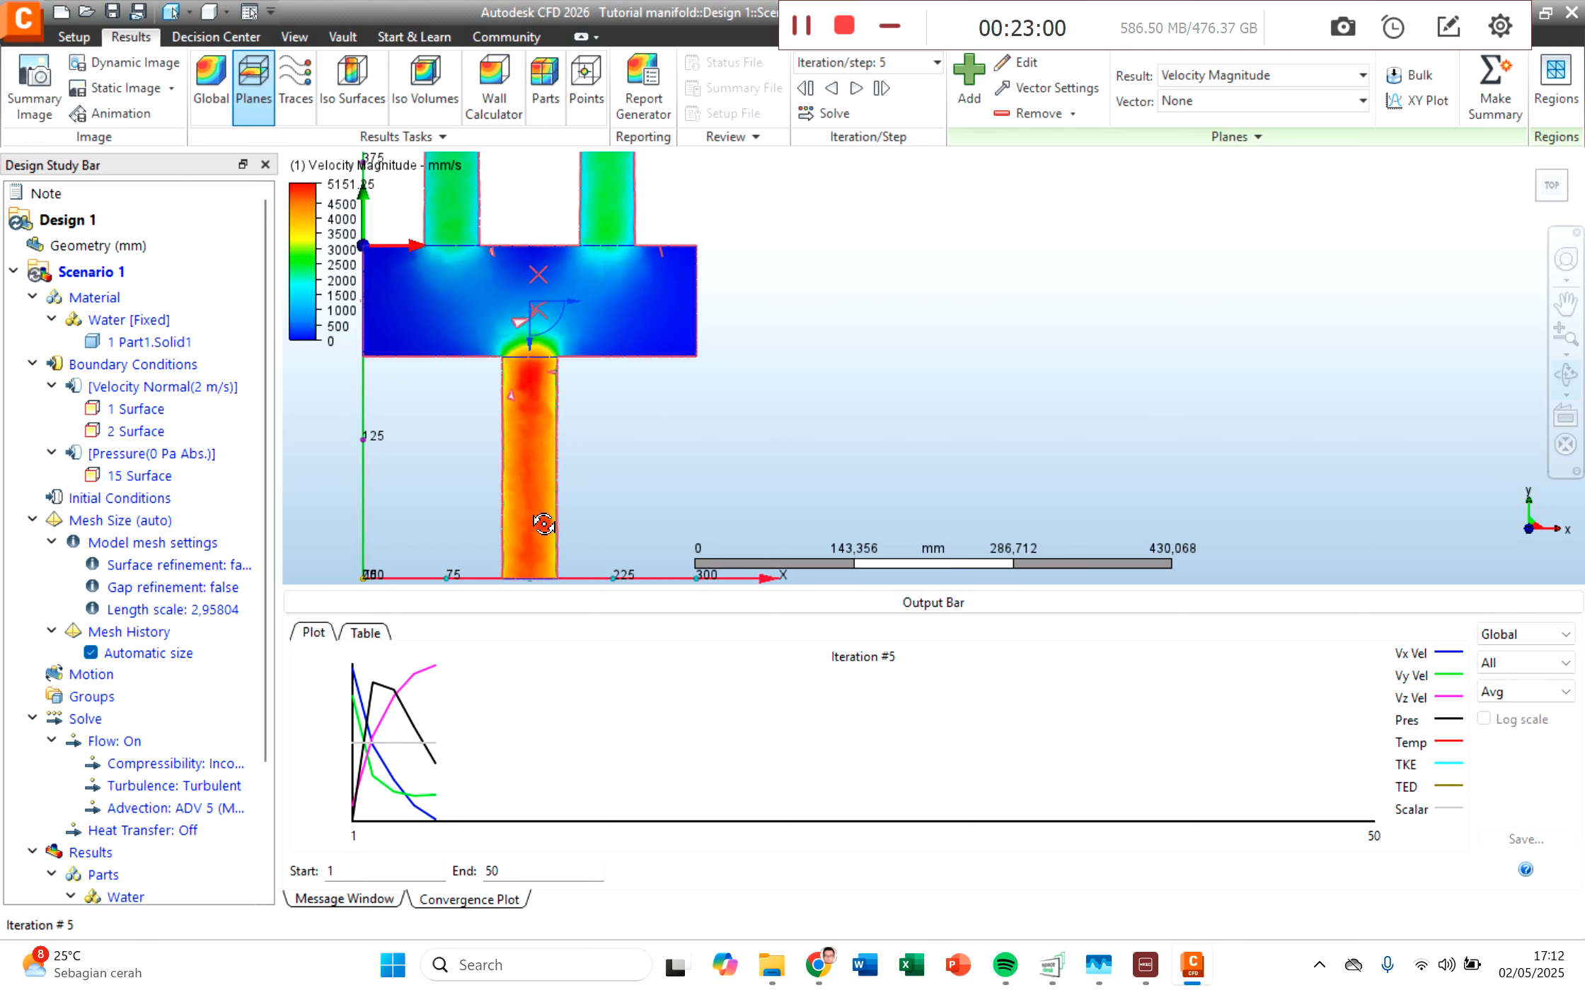
pyautogui.scroll(-4, 543, 523)
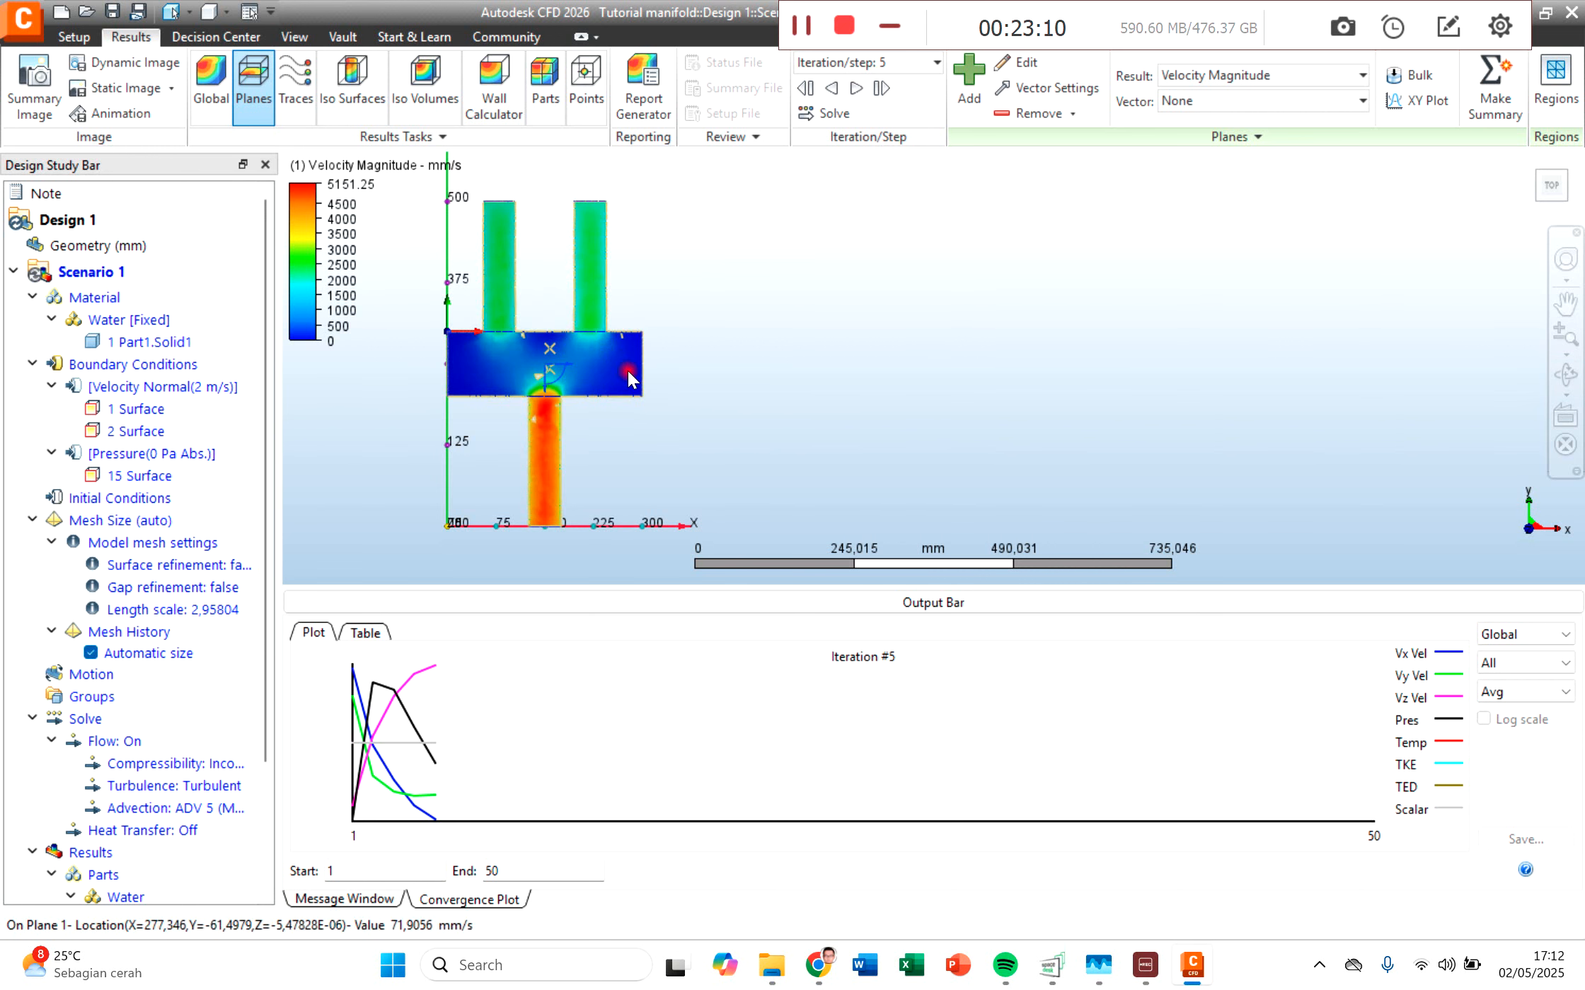
# Step: Display the Vx-Velocity result on the plane and inspect its distribution in the chamber between the inlets and the outlet
pyautogui.click(1196, 71)
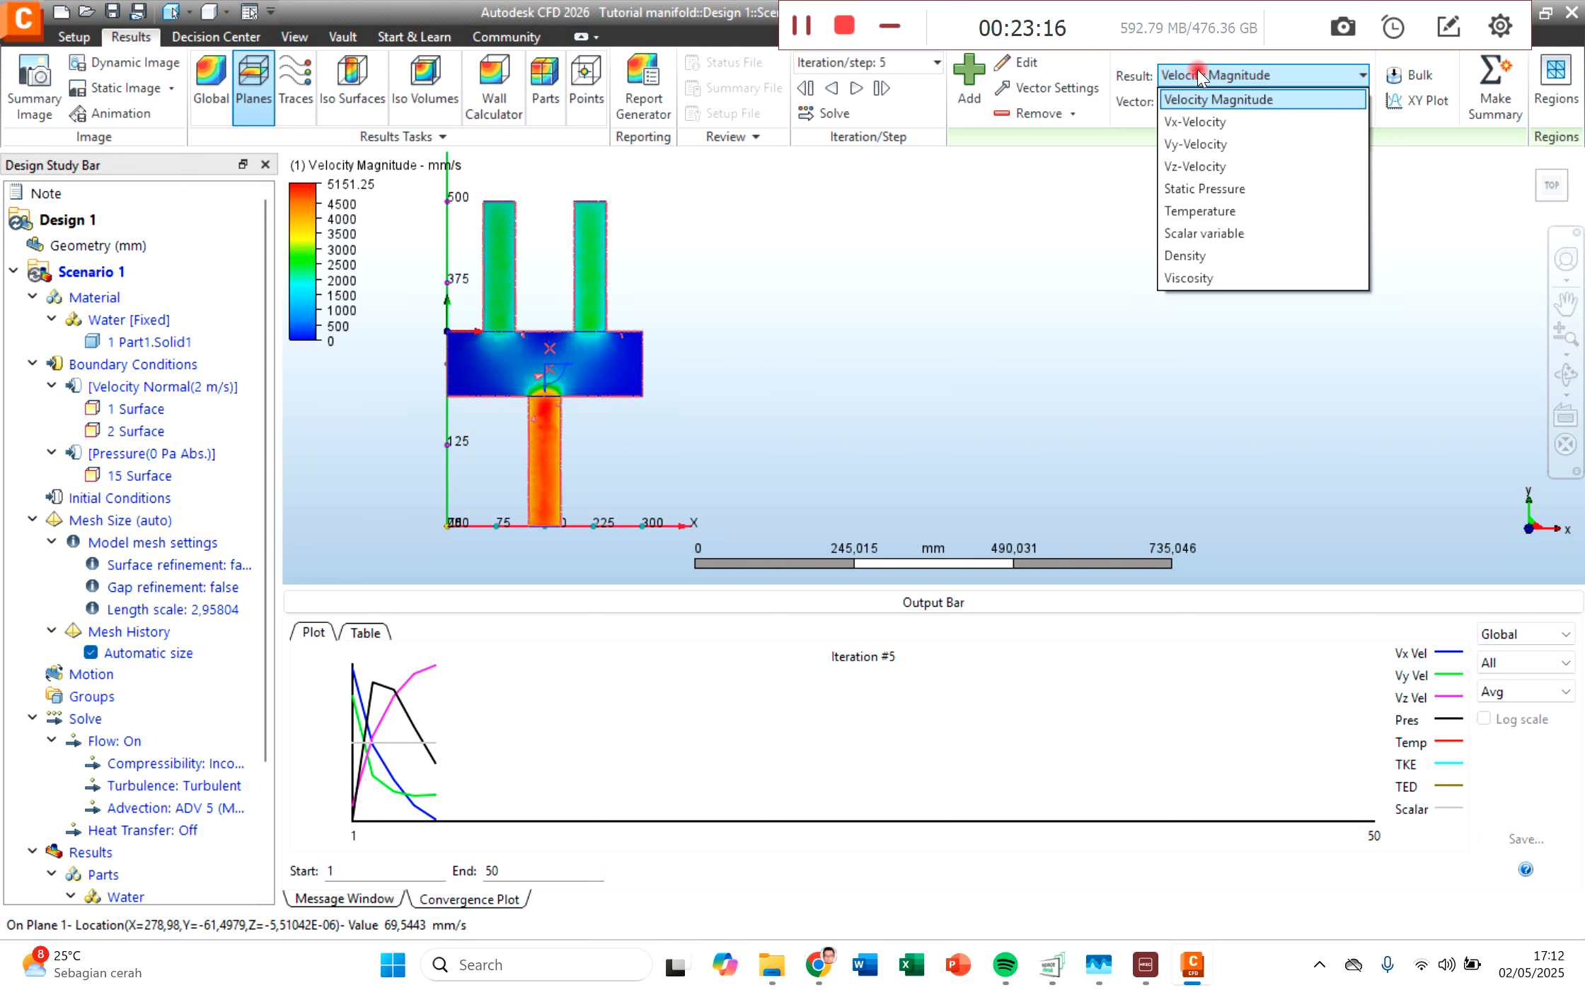
pyautogui.click(1203, 122)
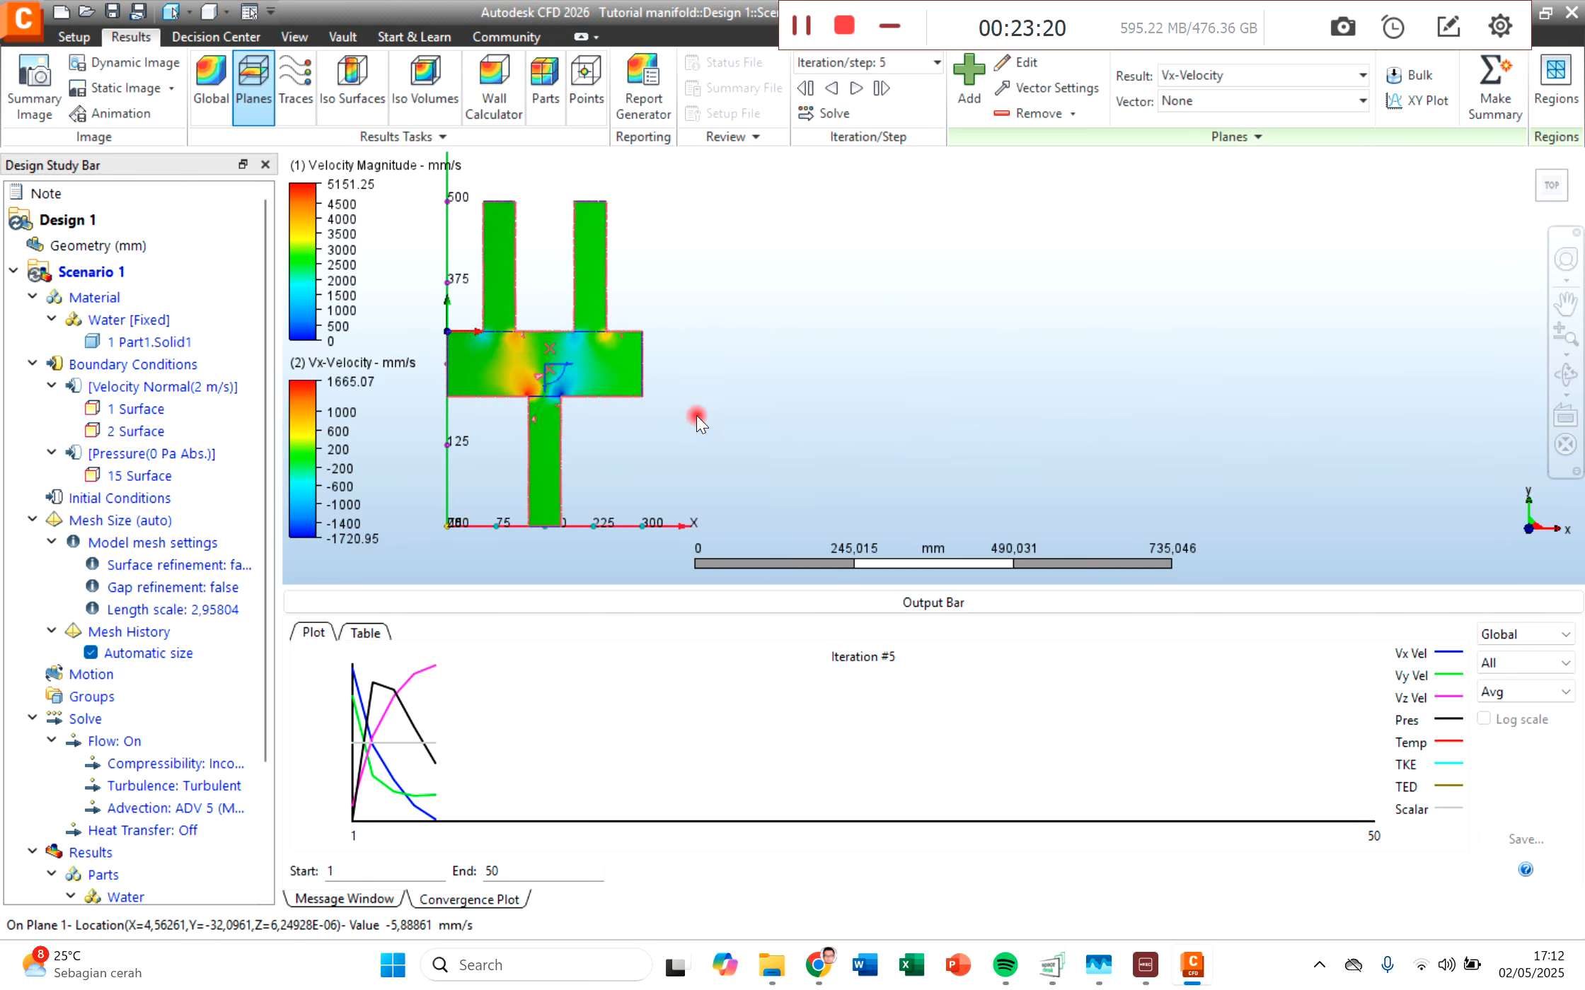
pyautogui.scroll(2, 696, 415)
pyautogui.moveTo(575, 433); pyautogui.dragTo(781, 493, button='middle')
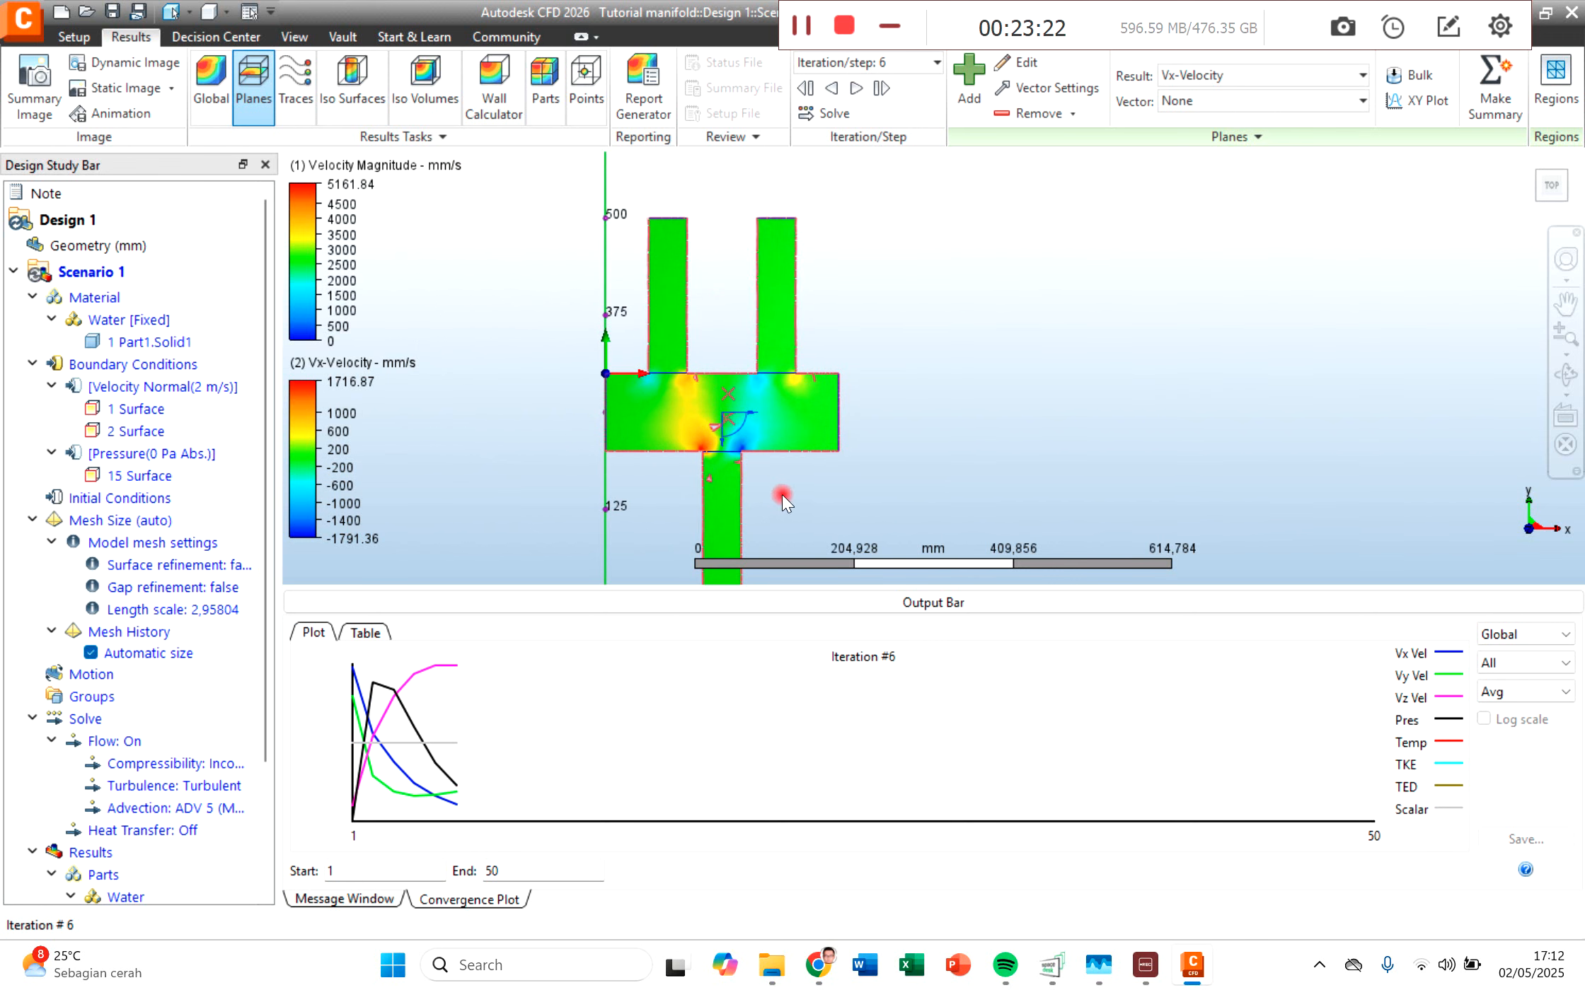
pyautogui.scroll(3, 781, 494)
pyautogui.scroll(1, 781, 494)
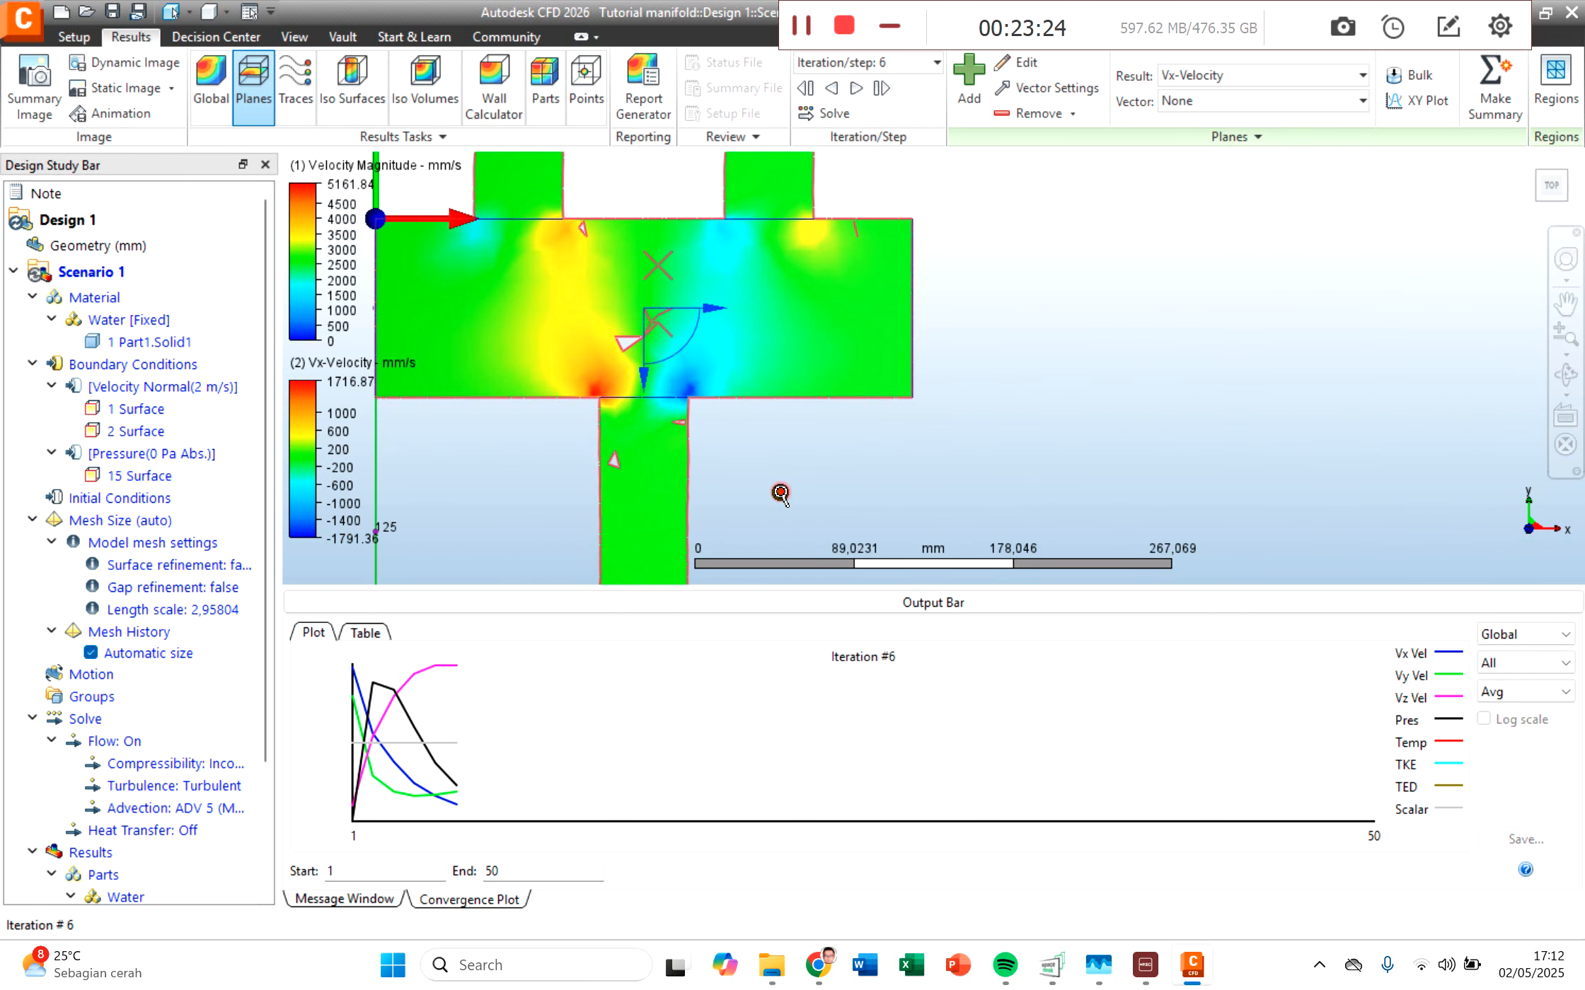
pyautogui.moveTo(754, 481); pyautogui.dragTo(809, 526, button='middle')
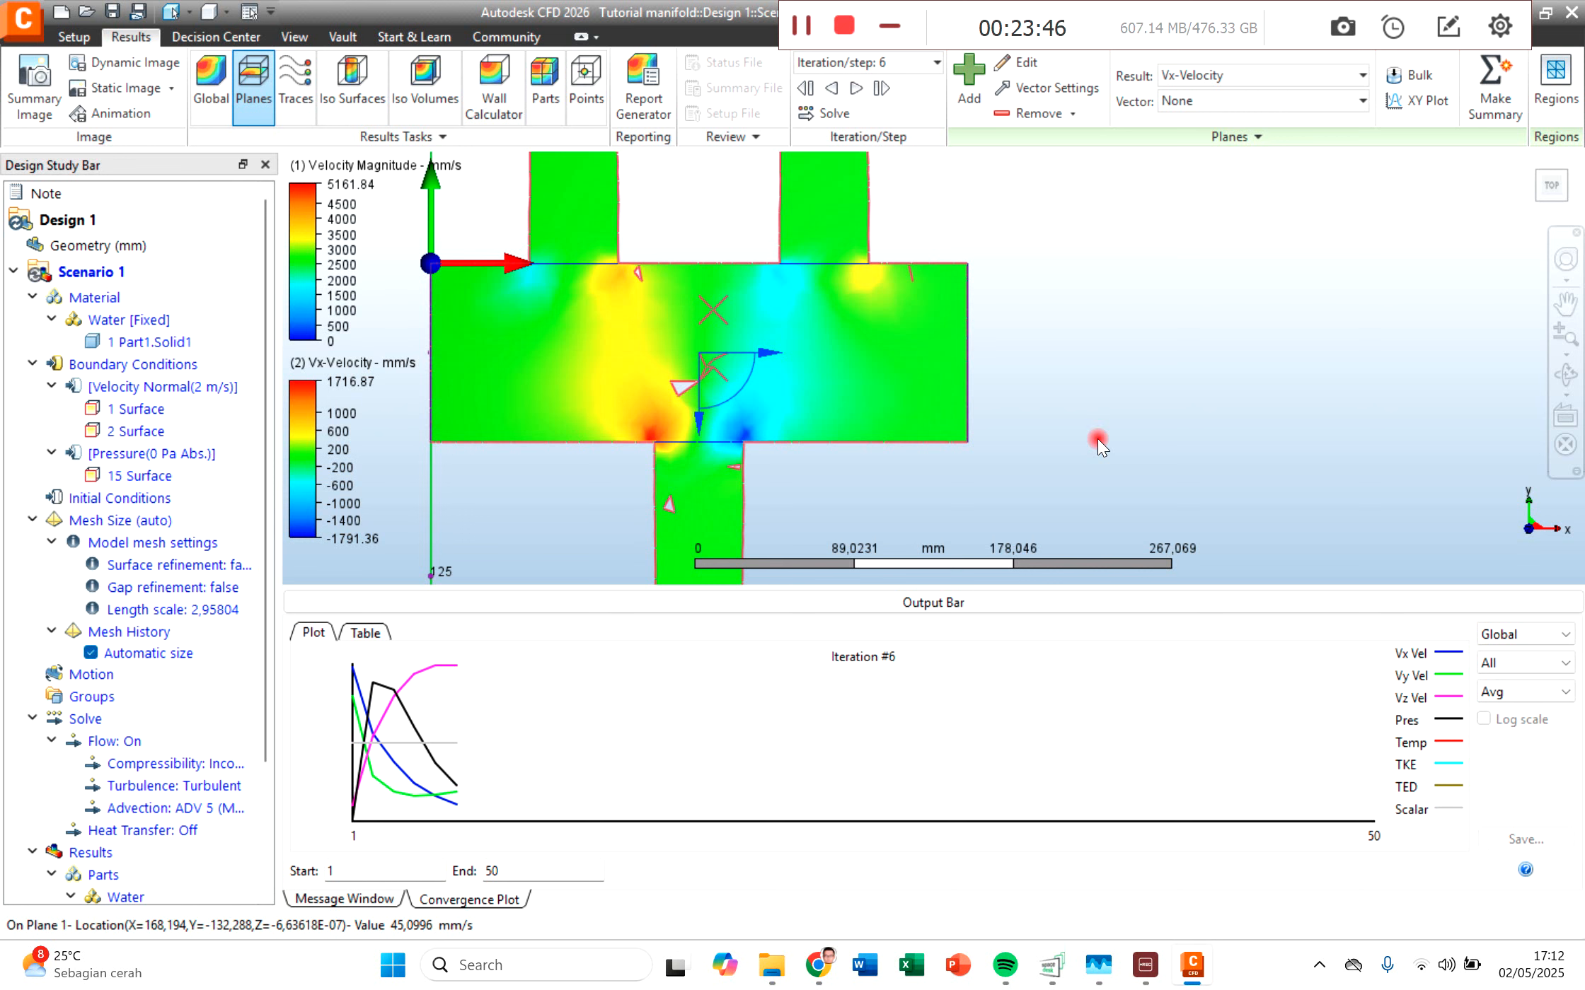
# Step: Switch the plane's result back to Velocity Magnitude and inspect the chamber from an oblique angle
pyautogui.click(1564, 375)
pyautogui.moveTo(770, 433); pyautogui.dragTo(886, 440)
pyautogui.scroll(1, 762, 383)
pyautogui.scroll(2, 761, 383)
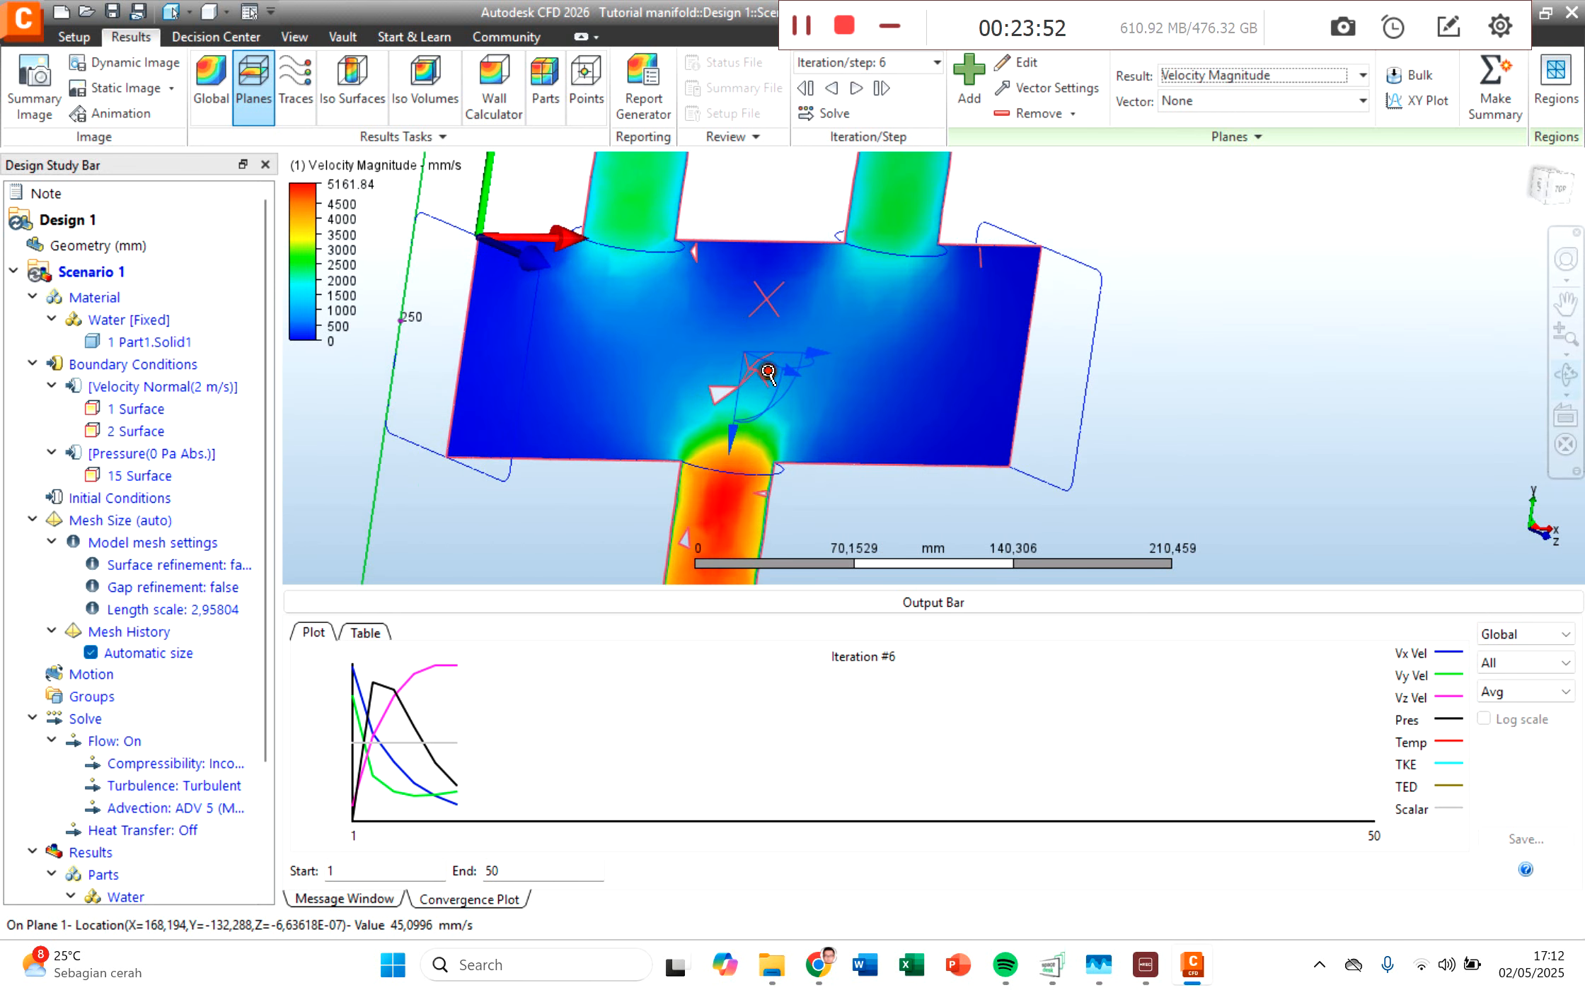
pyautogui.moveTo(777, 365)
pyautogui.mouseDown()
pyautogui.moveTo(756, 354)
pyautogui.moveTo(770, 368)
pyautogui.mouseUp()
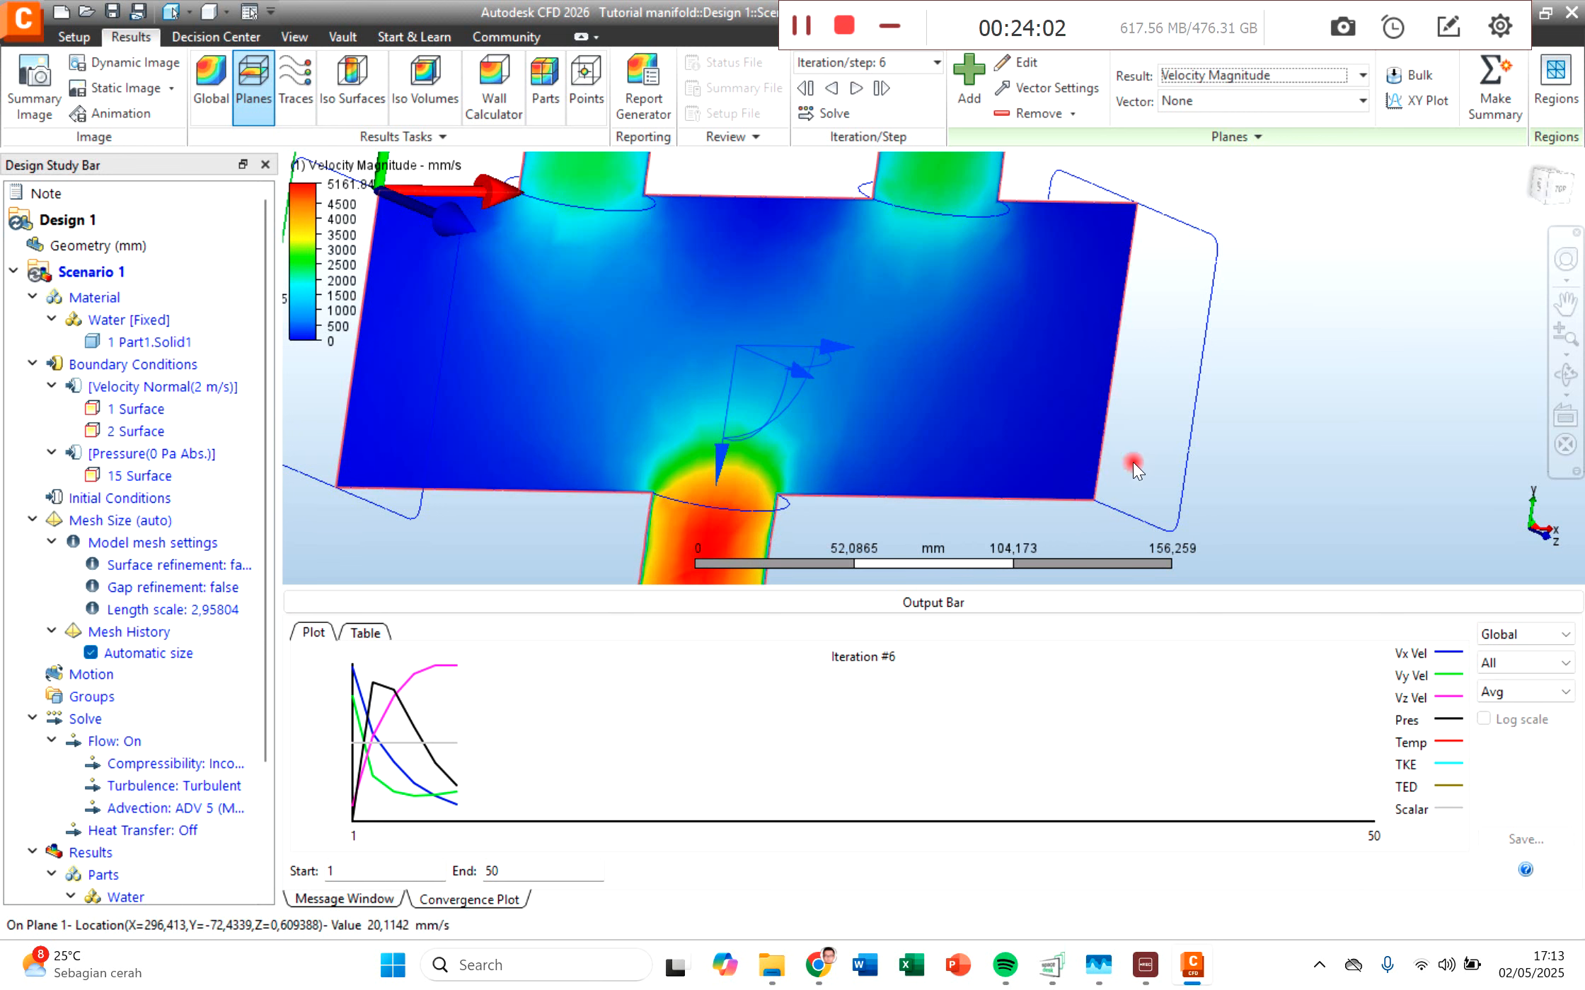
# Step: Restore the top view and set the plane's result to Vx-Velocity to inspect the chamber around the outlet entrance
pyautogui.click(1559, 189)
pyautogui.scroll(2, 990, 458)
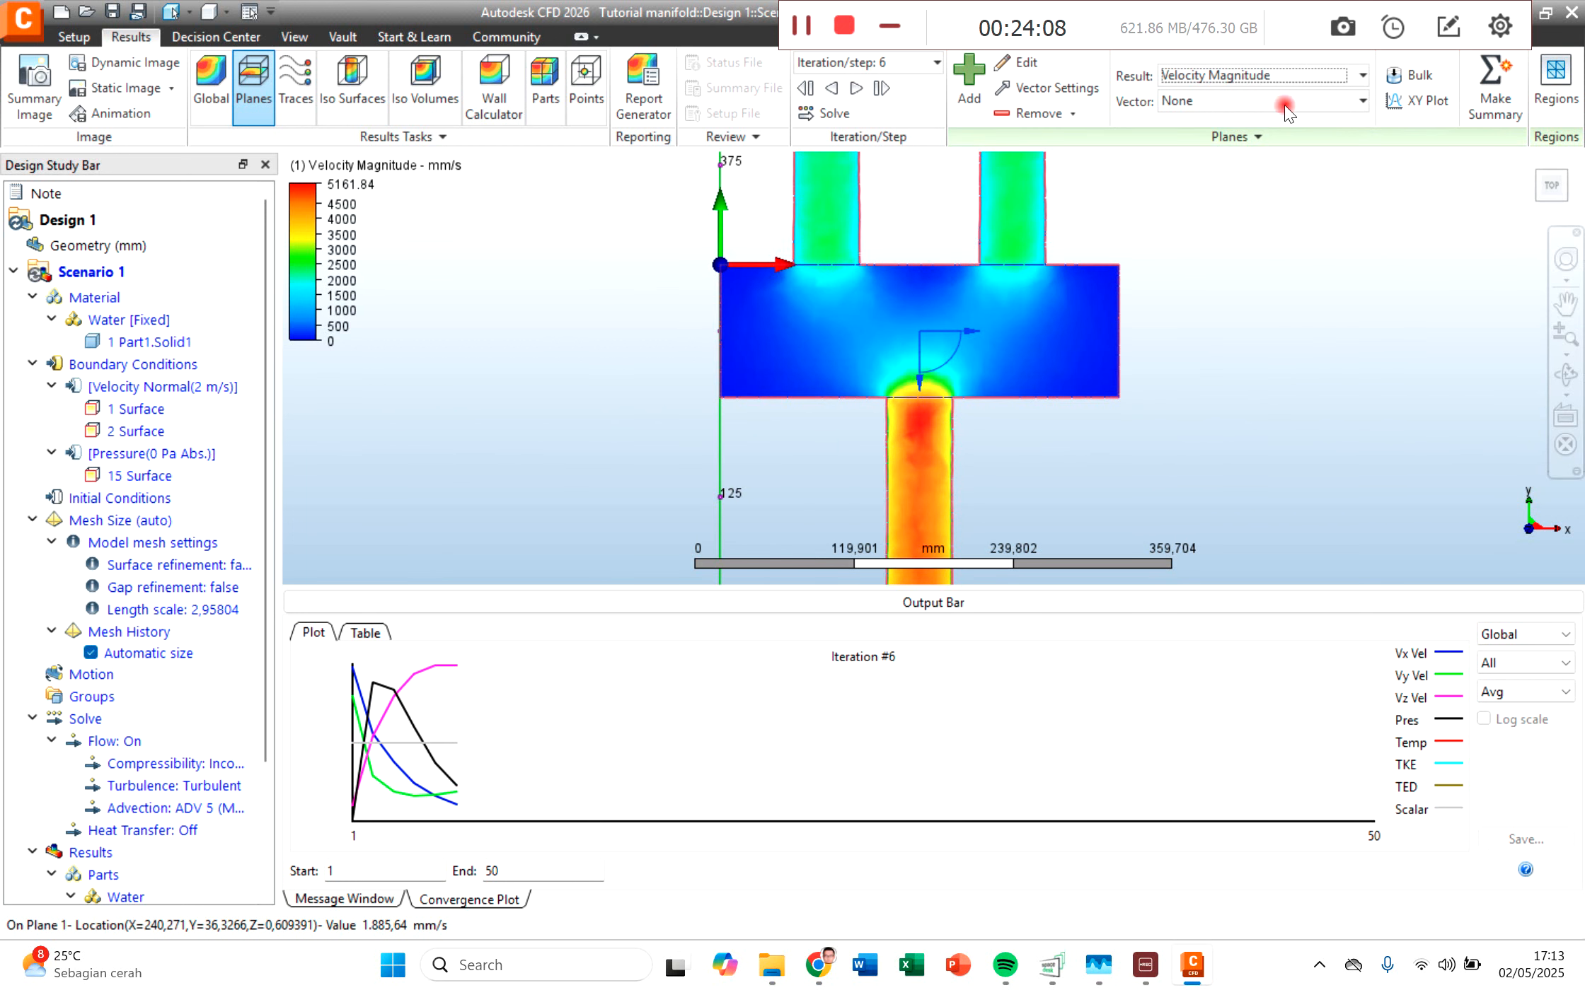
pyautogui.click(1244, 76)
pyautogui.click(1247, 122)
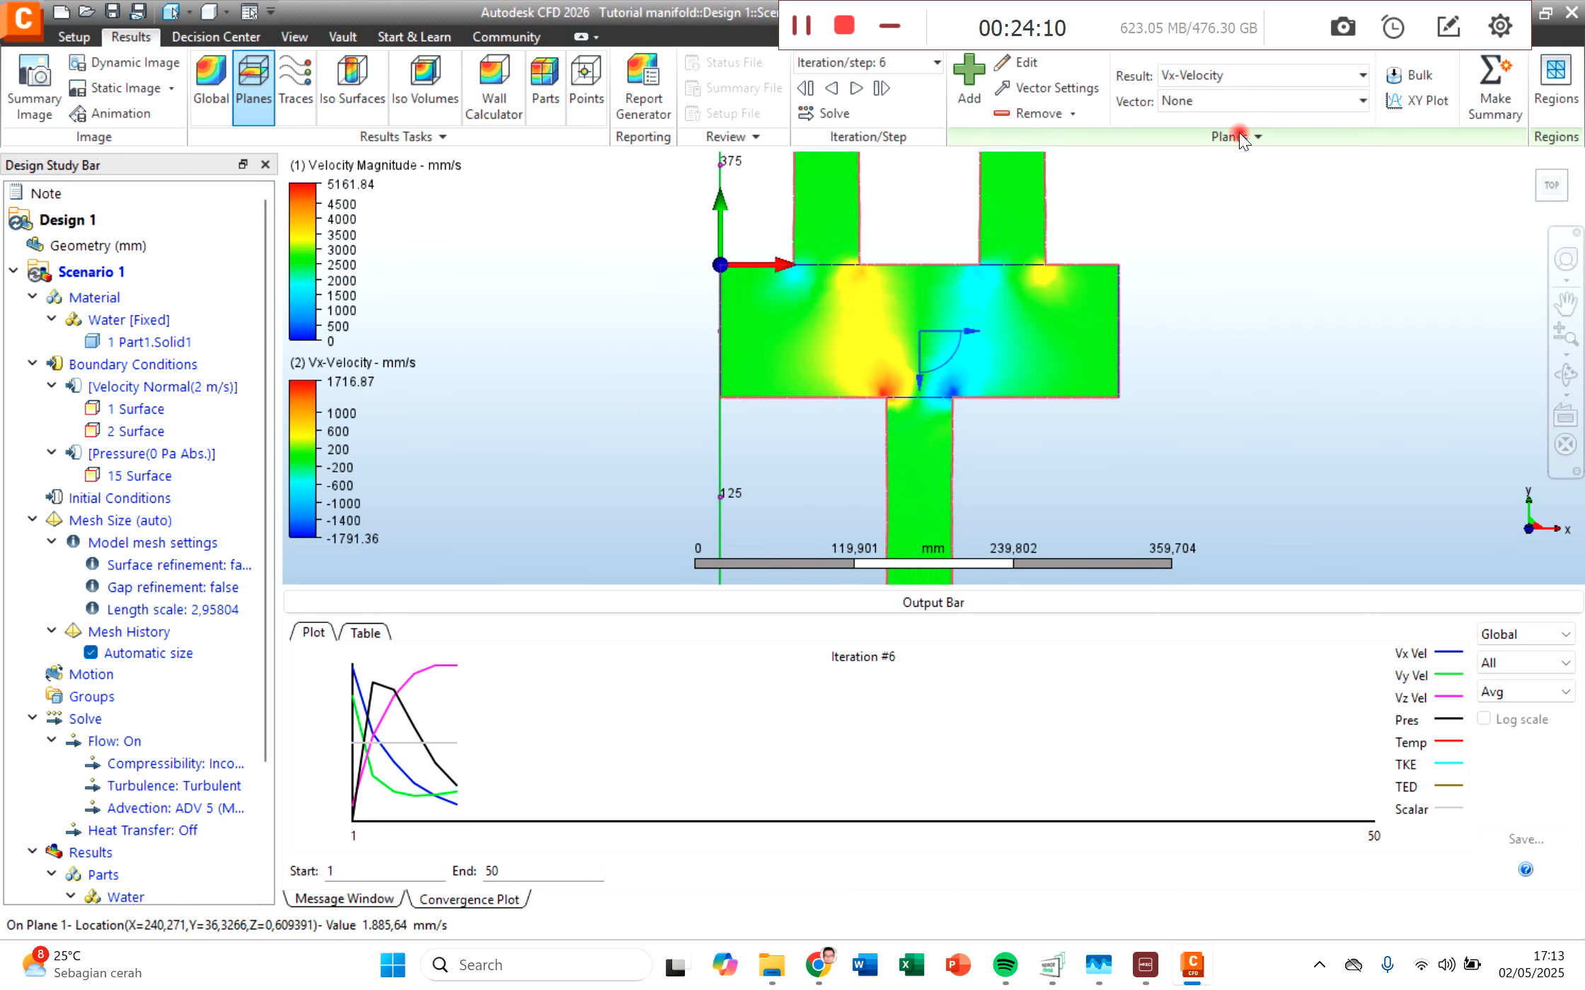
pyautogui.scroll(1, 973, 392)
pyautogui.scroll(3, 978, 386)
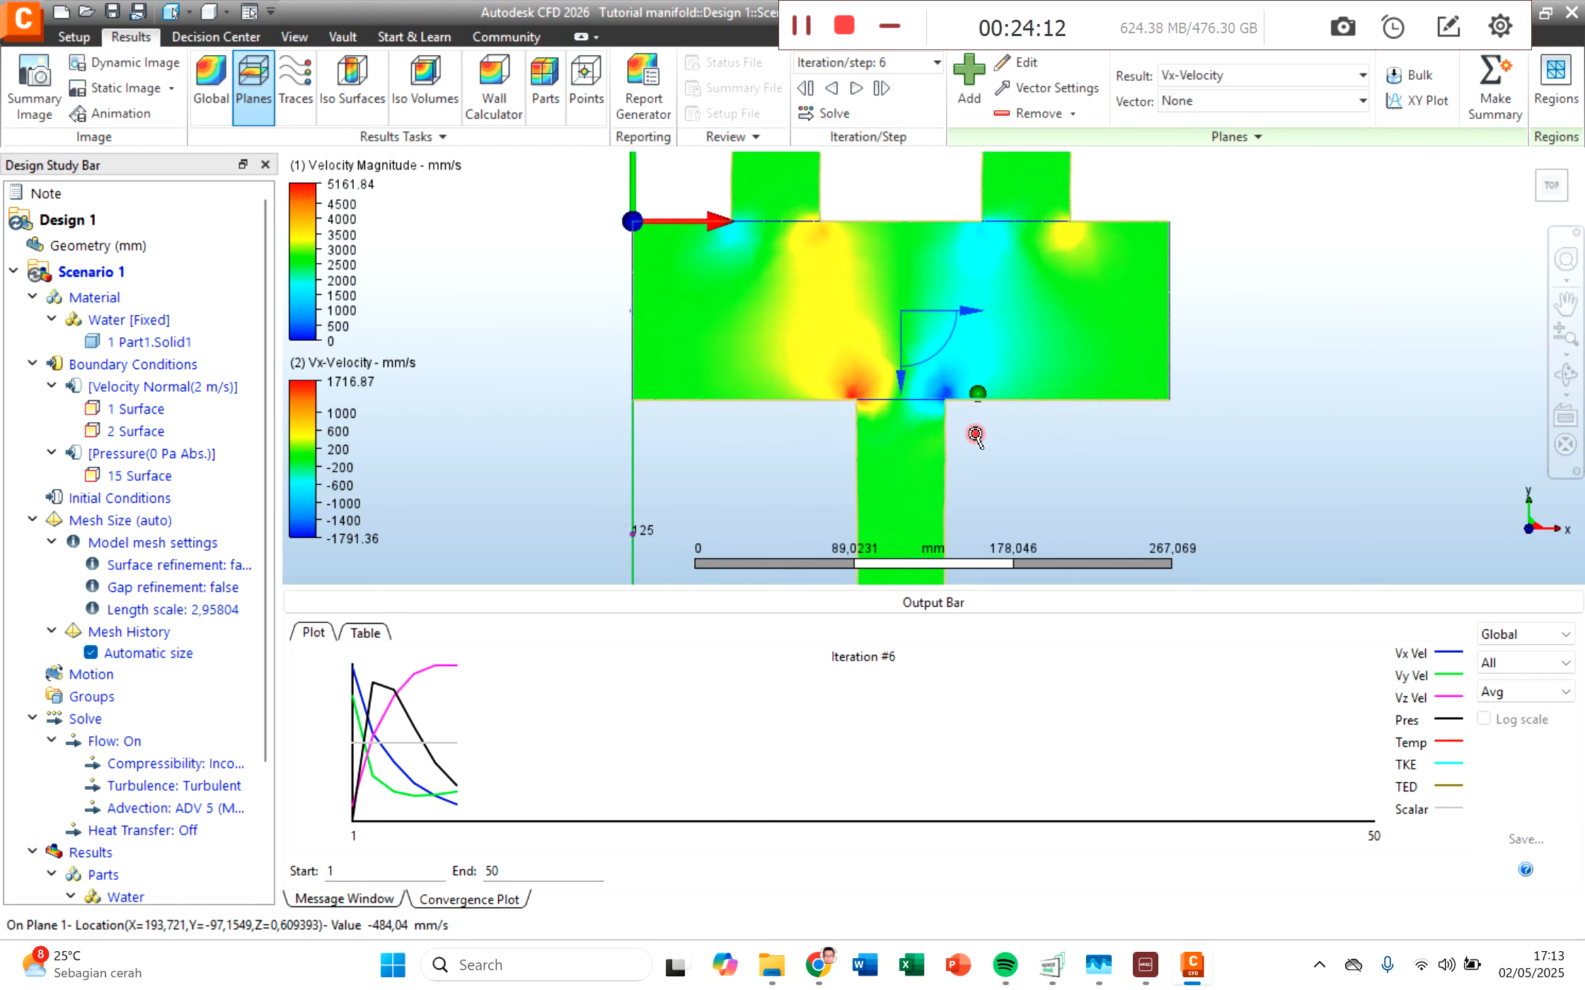
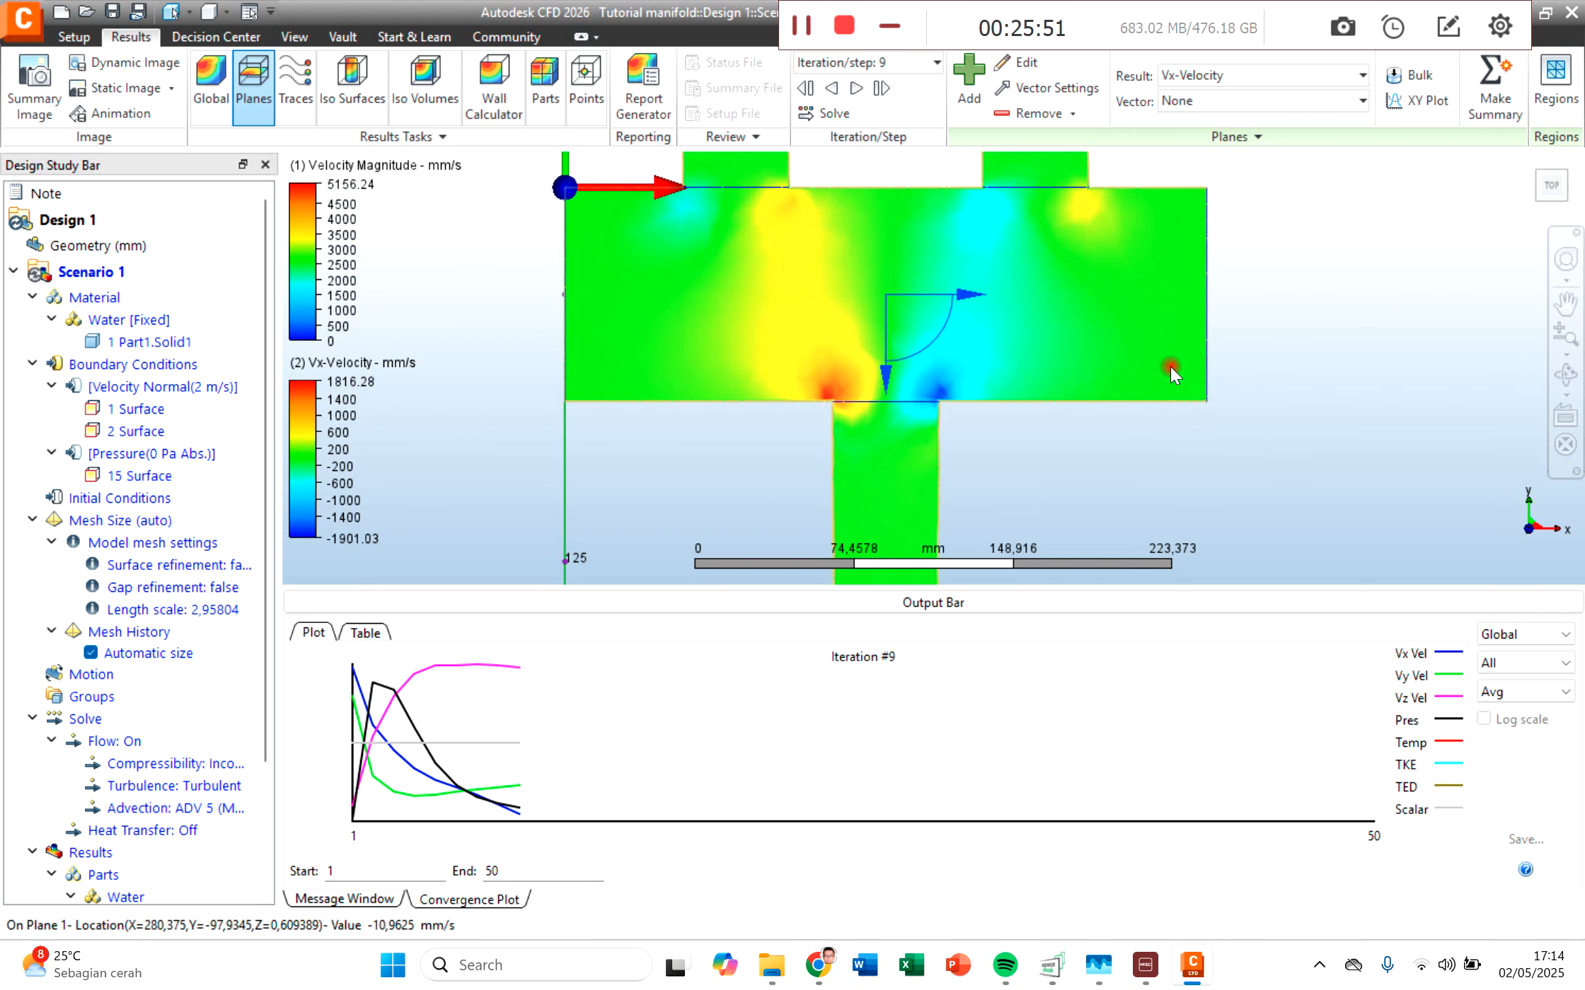
# Step: Display the Vy-Velocity result on the plane and inspect its distribution across the inlet pipes, chamber and outlet pipe
pyautogui.click(1236, 73)
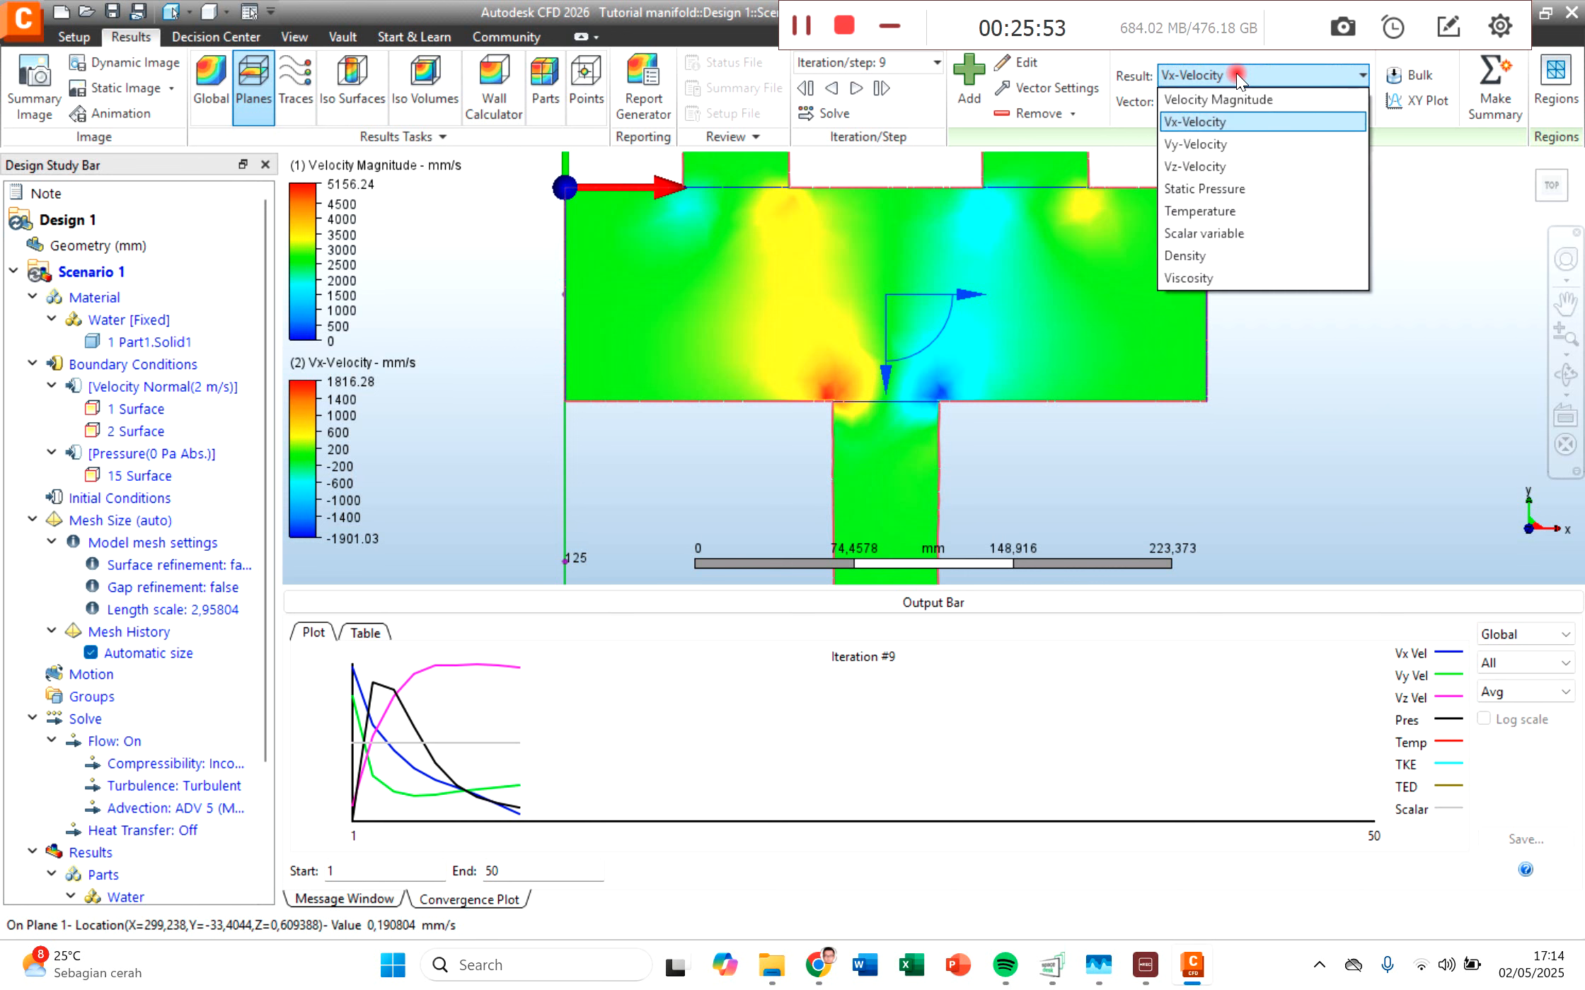
pyautogui.click(1245, 144)
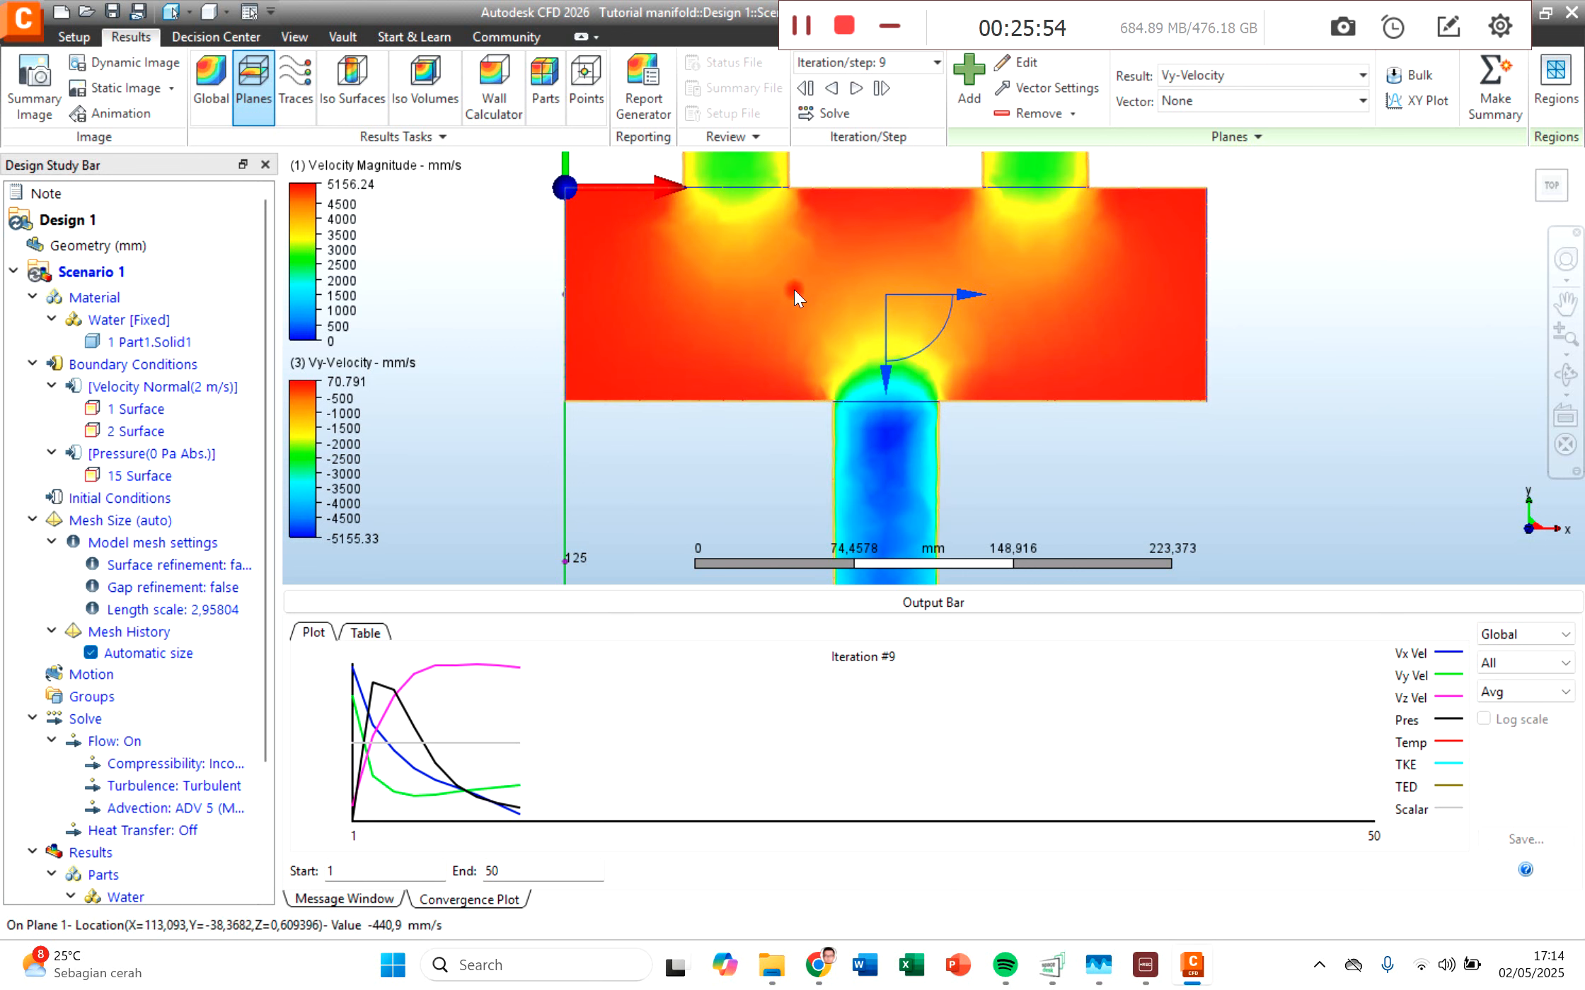
pyautogui.scroll(-2, 918, 371)
pyautogui.scroll(-4, 919, 371)
pyautogui.moveTo(1087, 242); pyautogui.dragTo(1019, 254, button='middle')
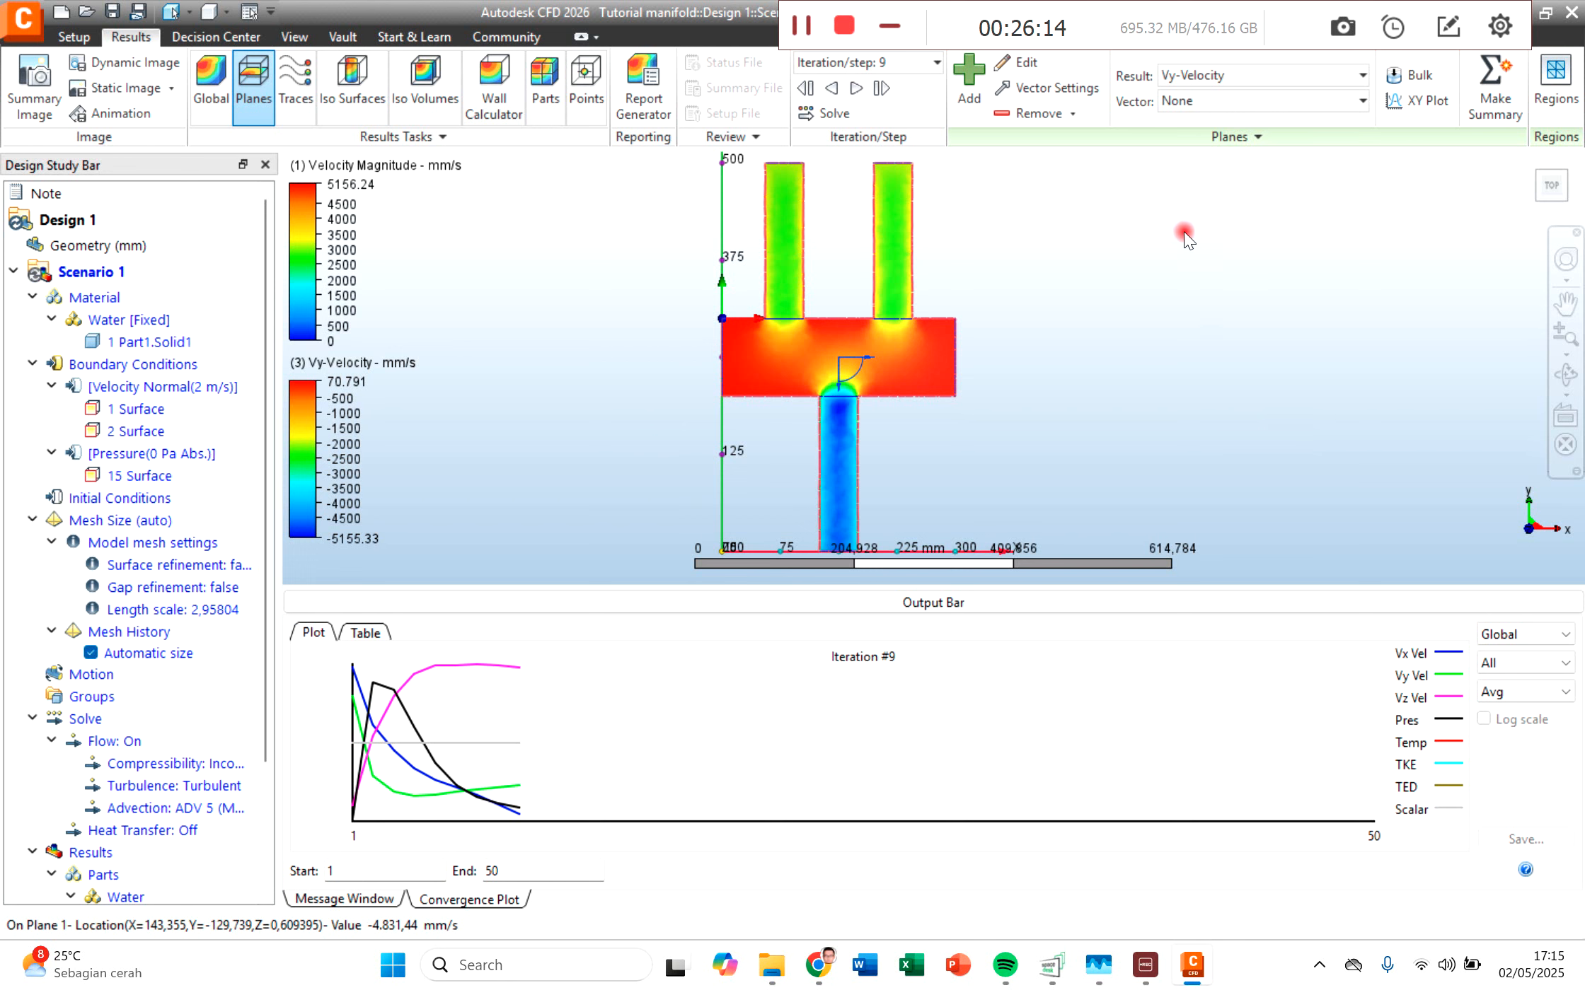
pyautogui.moveTo(1132, 276); pyautogui.dragTo(1093, 296, button='middle')
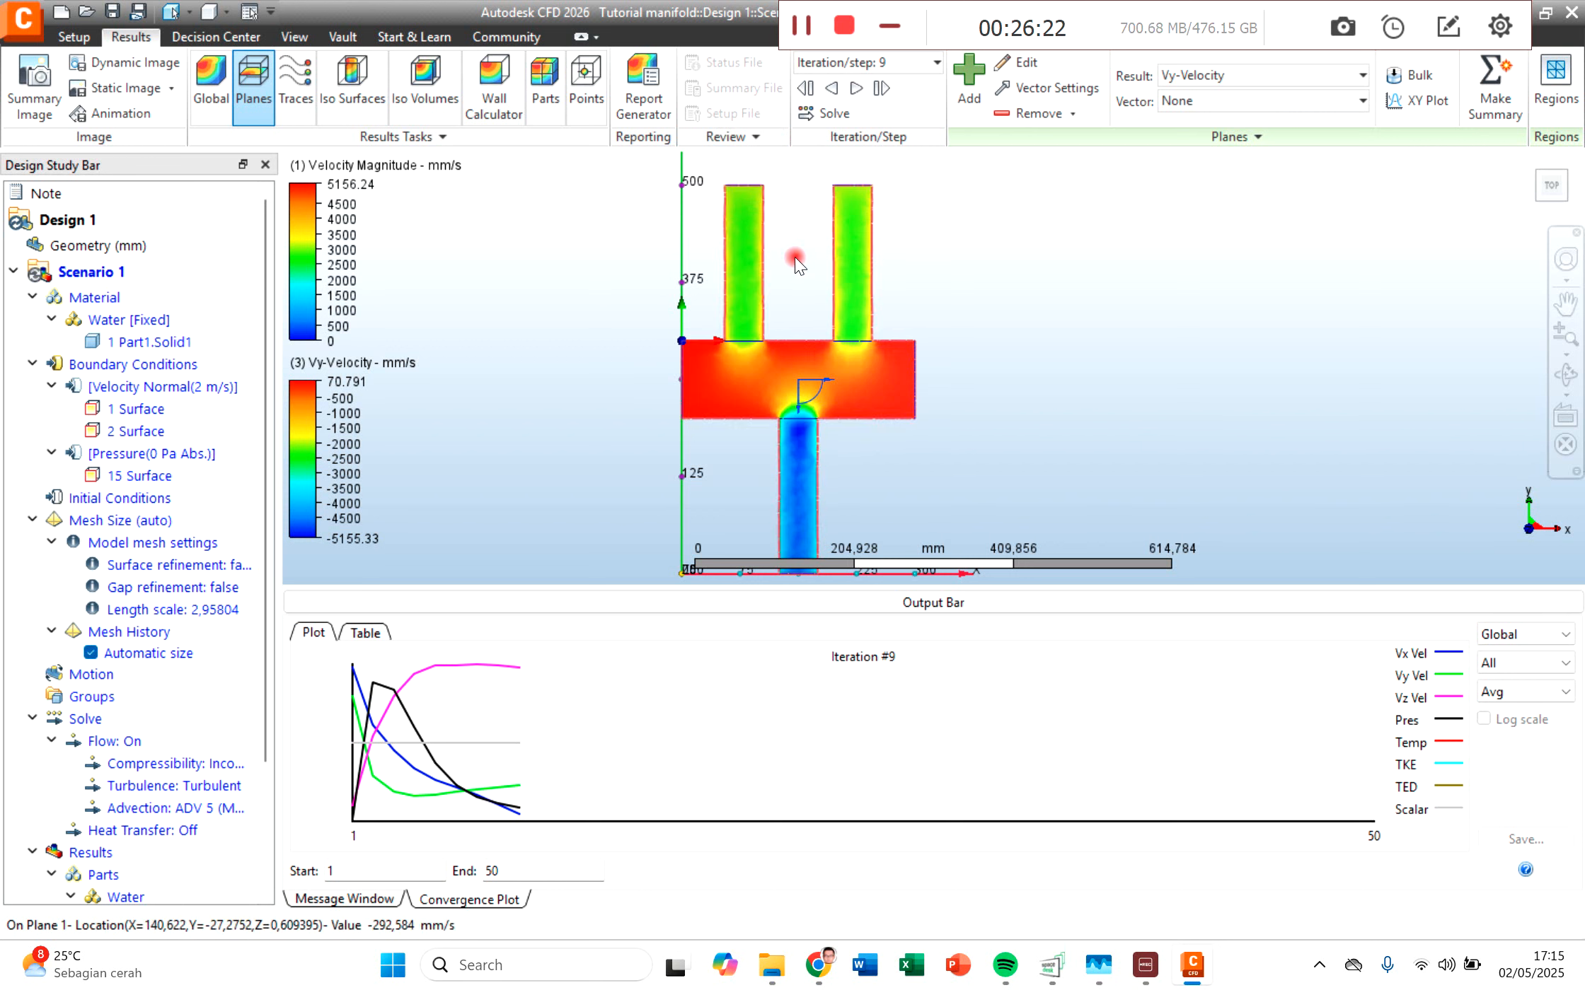
pyautogui.moveTo(922, 467); pyautogui.dragTo(898, 400, button='middle')
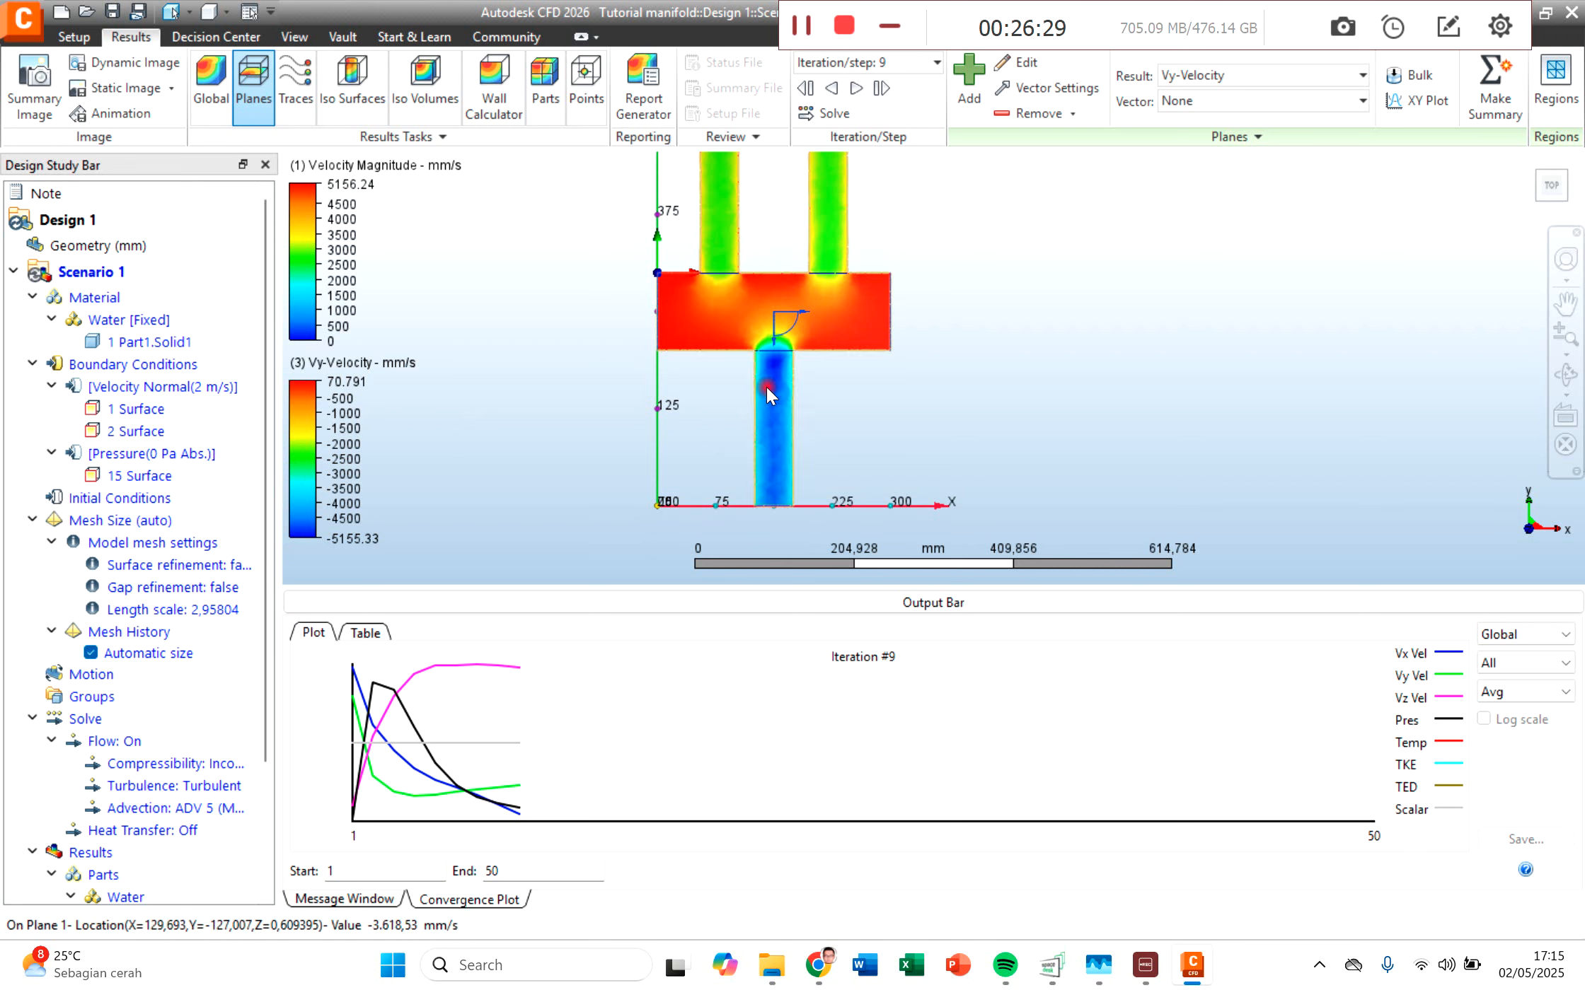
pyautogui.moveTo(912, 354); pyautogui.dragTo(893, 445, button='middle')
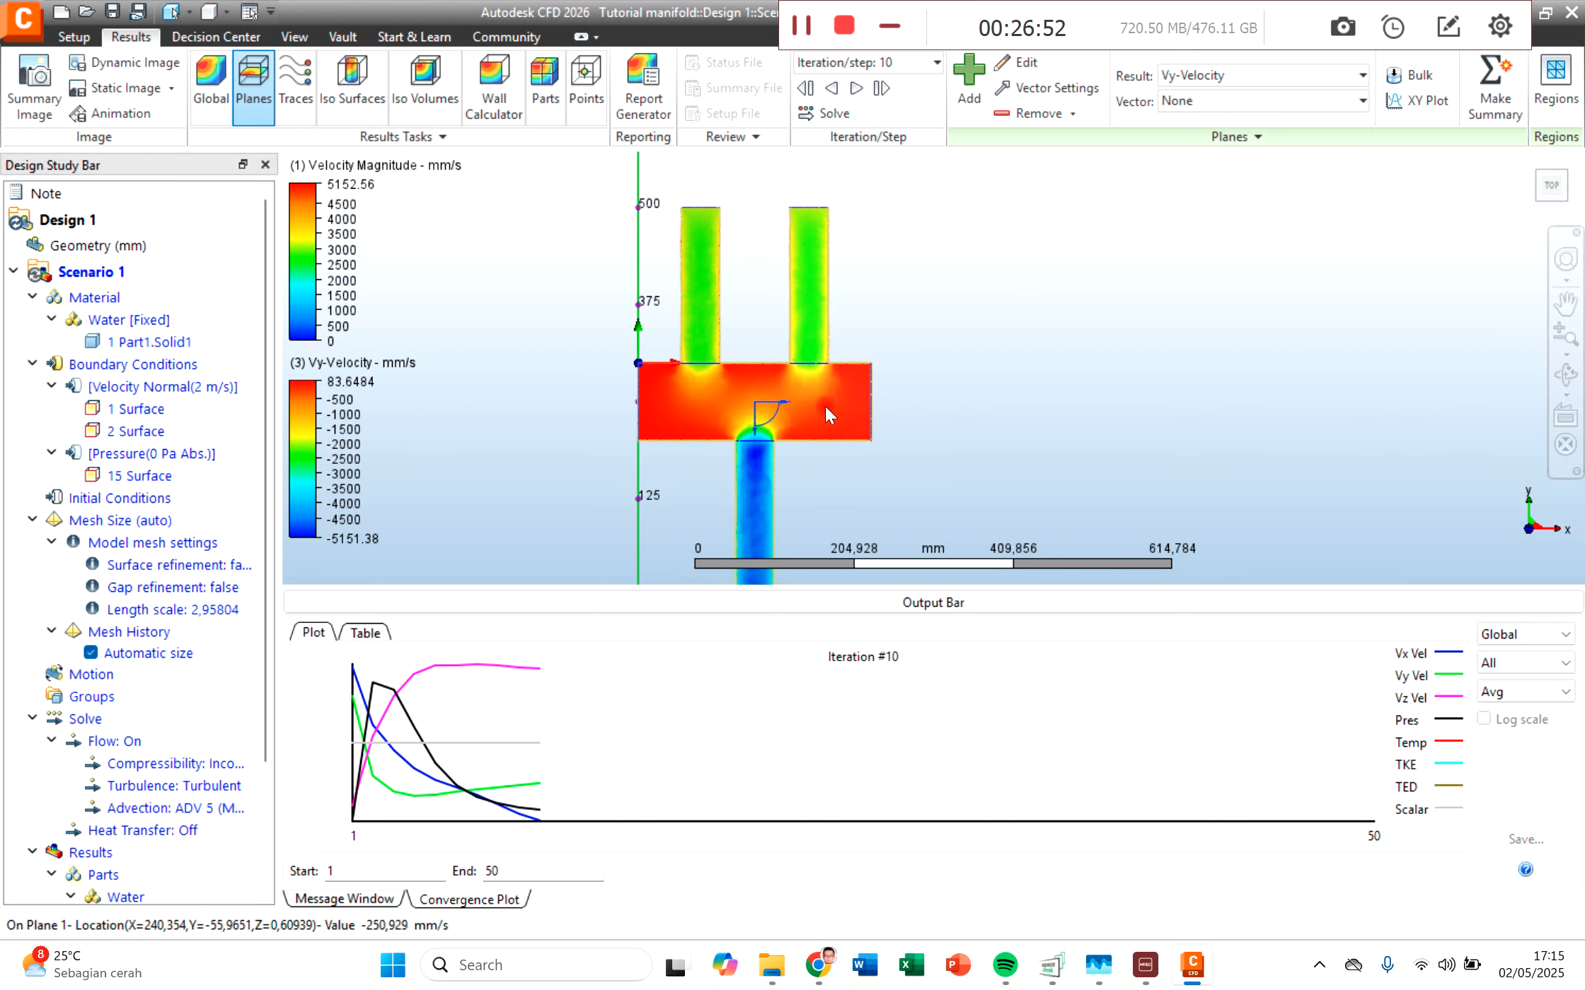
# Step: Examine the Vy-Velocity more closely where the inlets enter the chamber and along the outlet pipe
pyautogui.scroll(3, 739, 389)
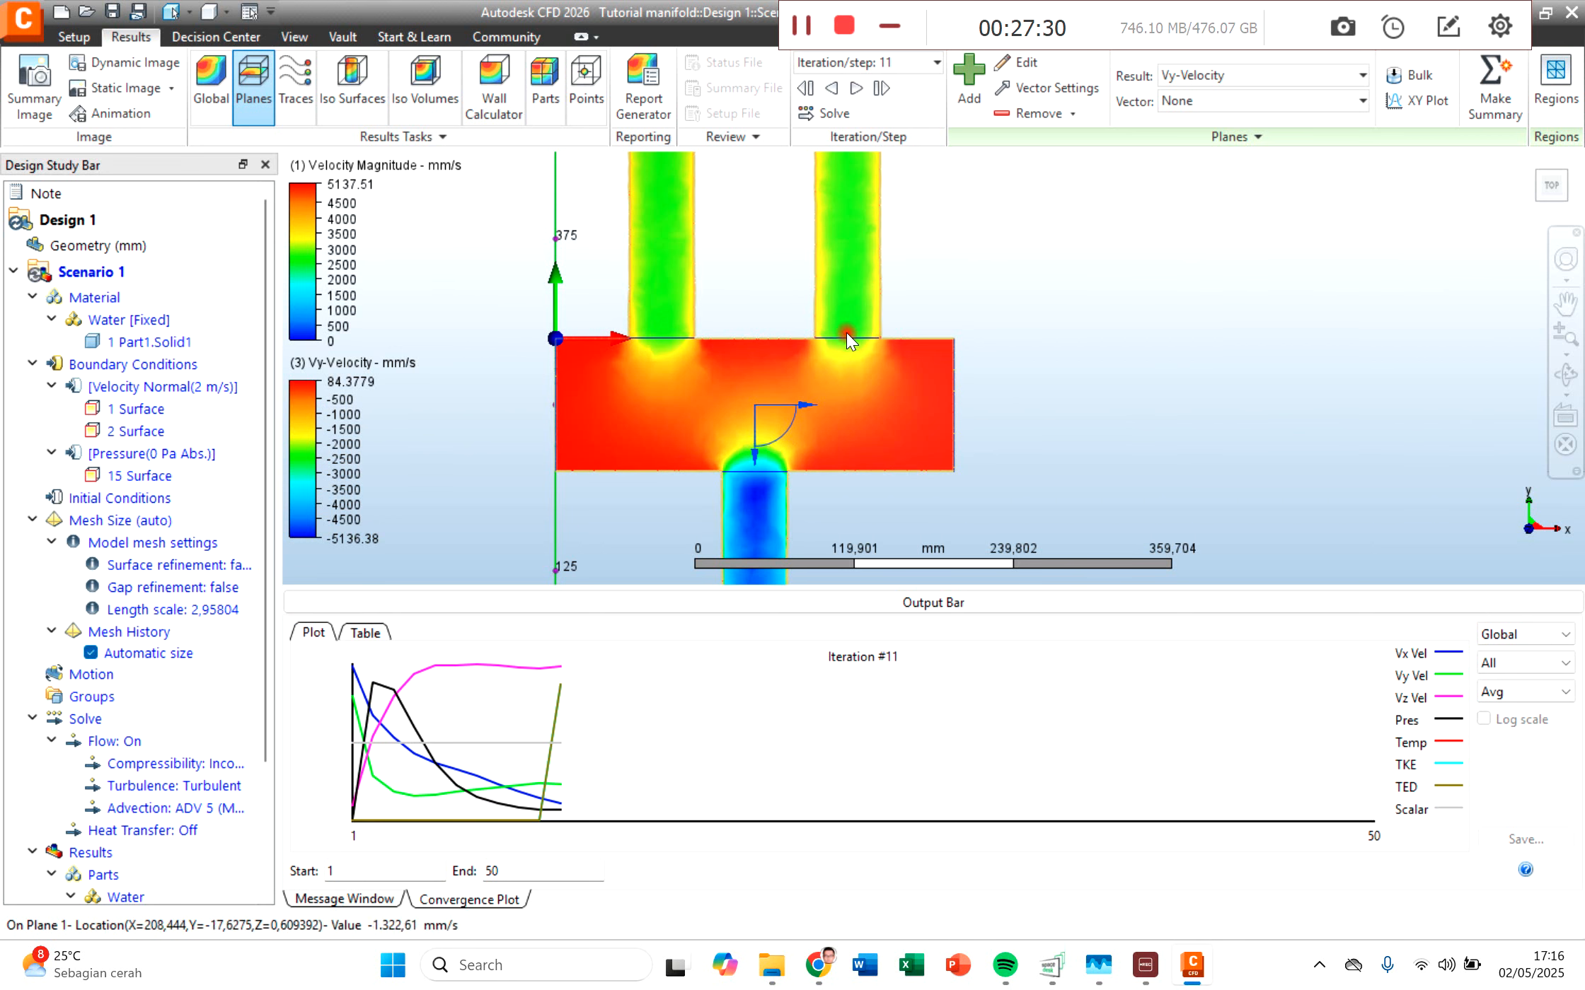
pyautogui.moveTo(793, 471); pyautogui.dragTo(795, 369, button='middle')
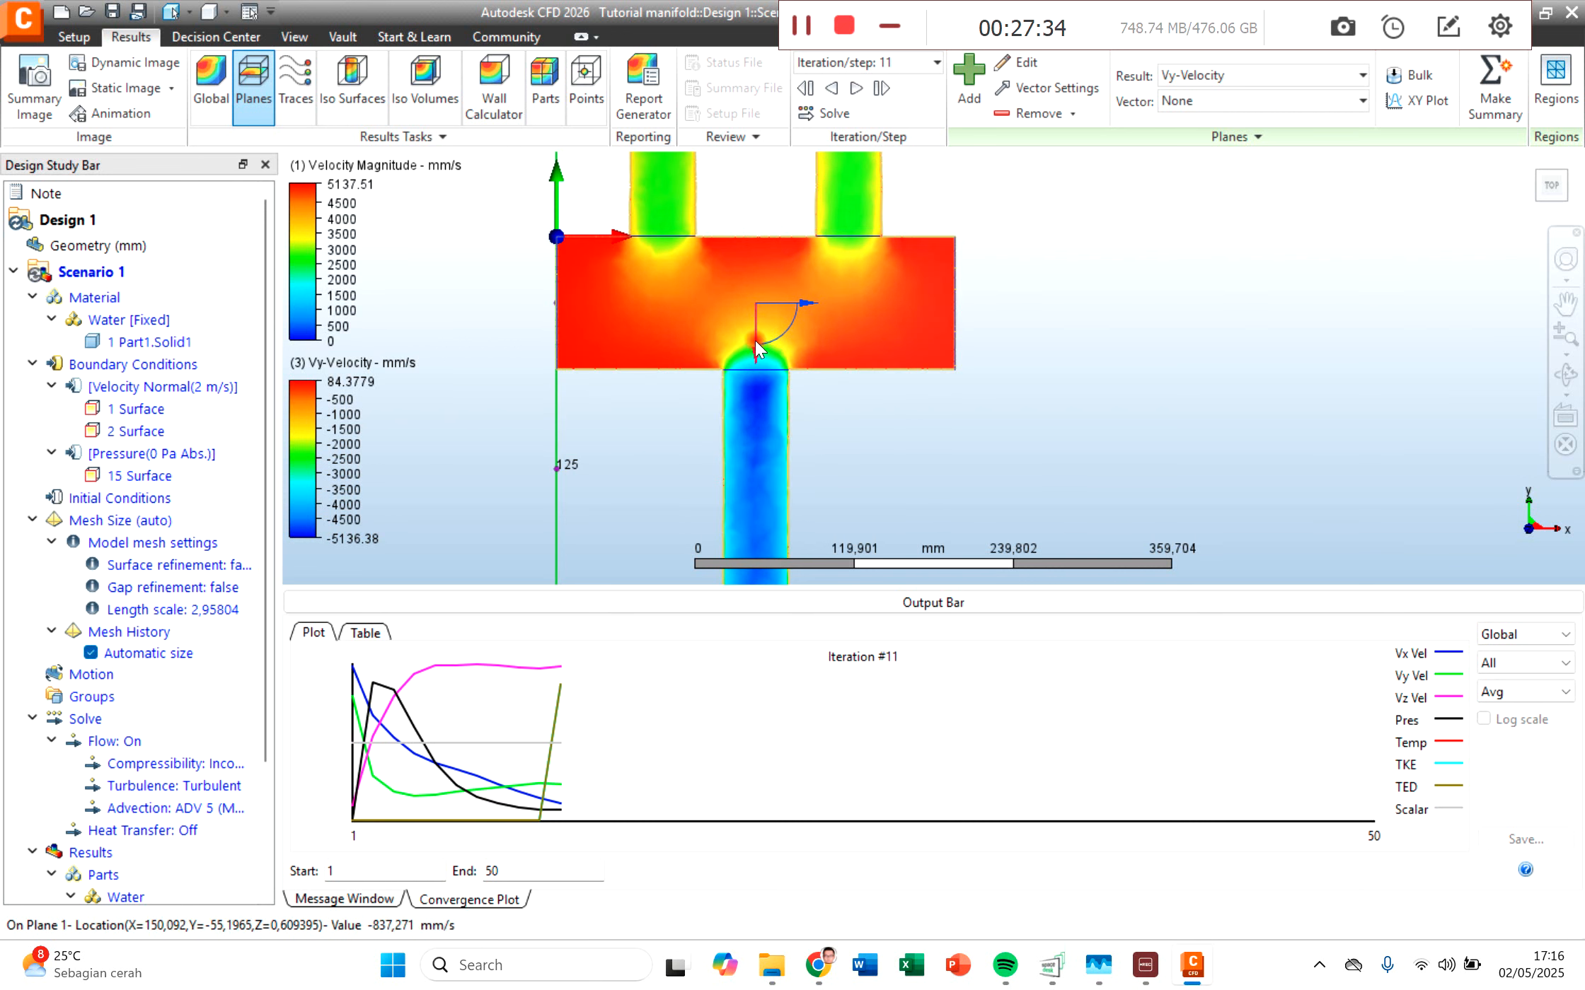
pyautogui.moveTo(752, 478); pyautogui.dragTo(749, 426, button='middle')
pyautogui.scroll(-4, 783, 456)
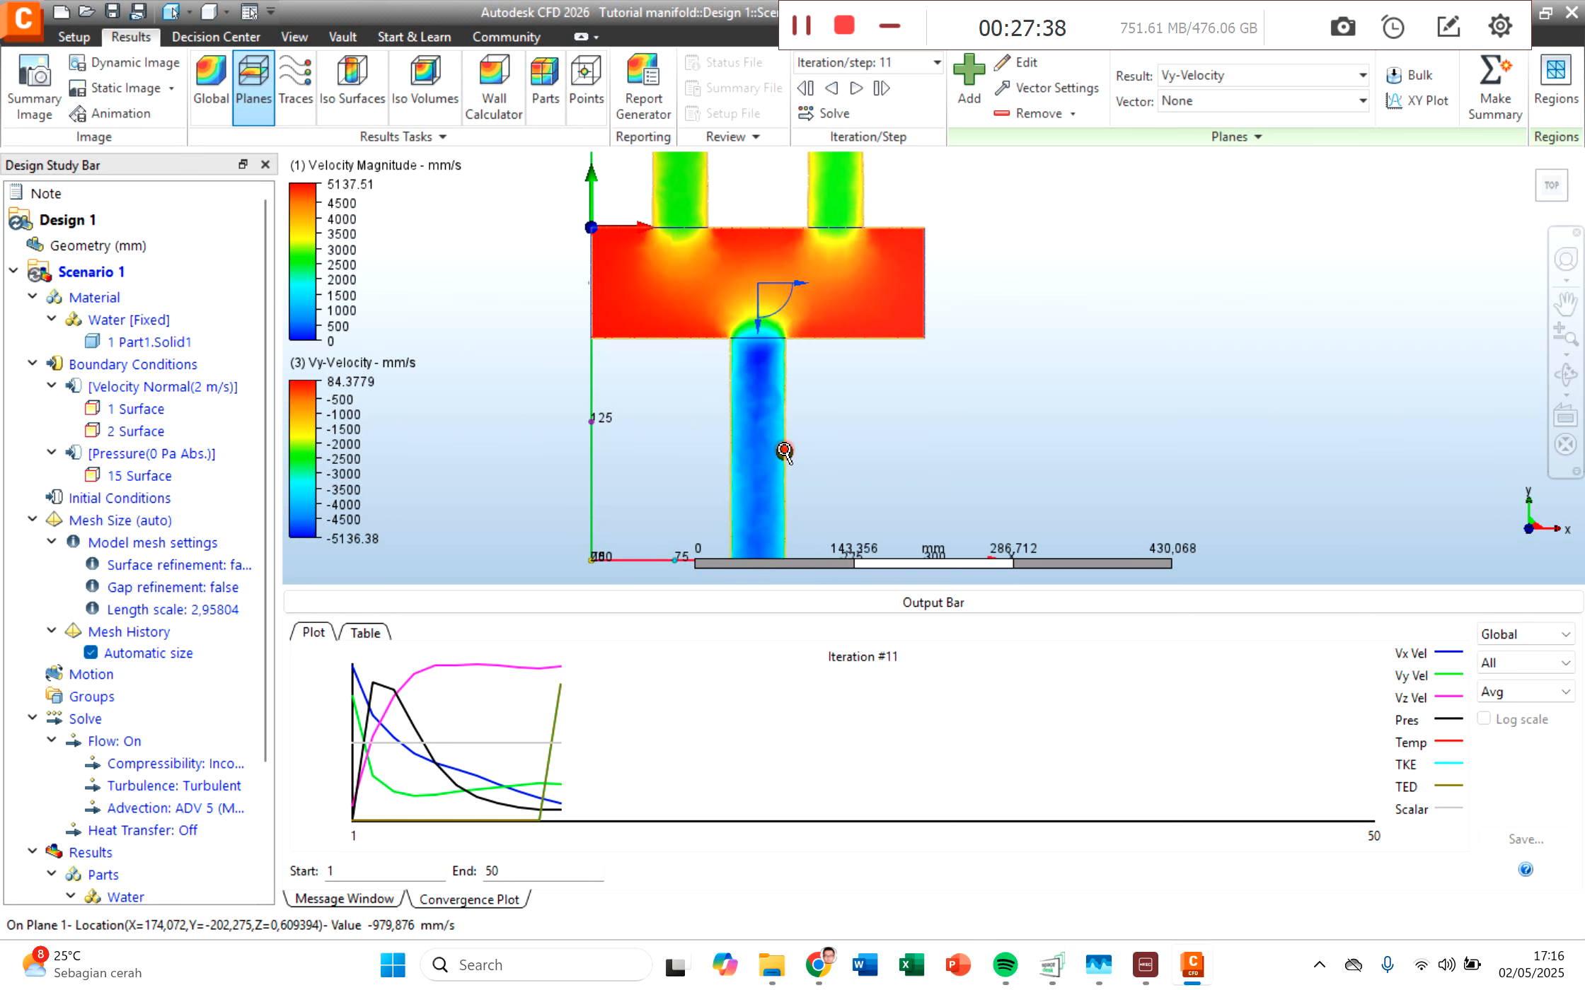
pyautogui.moveTo(890, 294)
pyautogui.mouseDown(button='middle')
pyautogui.moveTo(893, 312)
pyautogui.moveTo(894, 290)
pyautogui.mouseUp(button='middle')
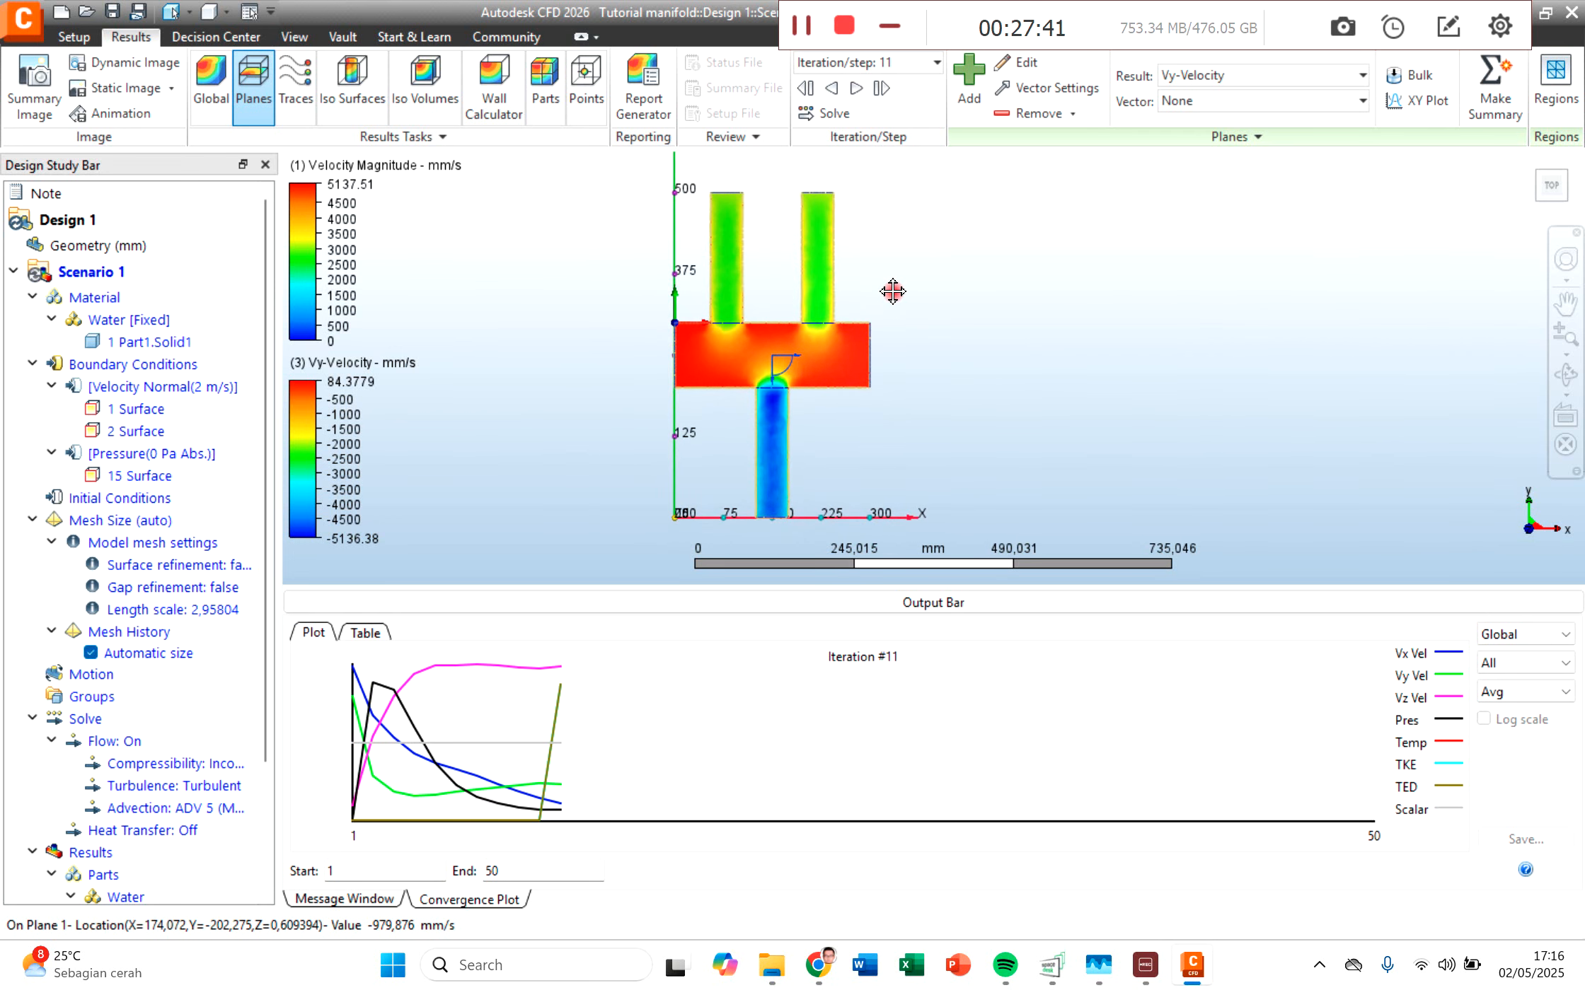
# Step: Switch the plane's result to Vz-Velocity and inspect the manifold from the top
pyautogui.click(1225, 82)
pyautogui.click(1221, 167)
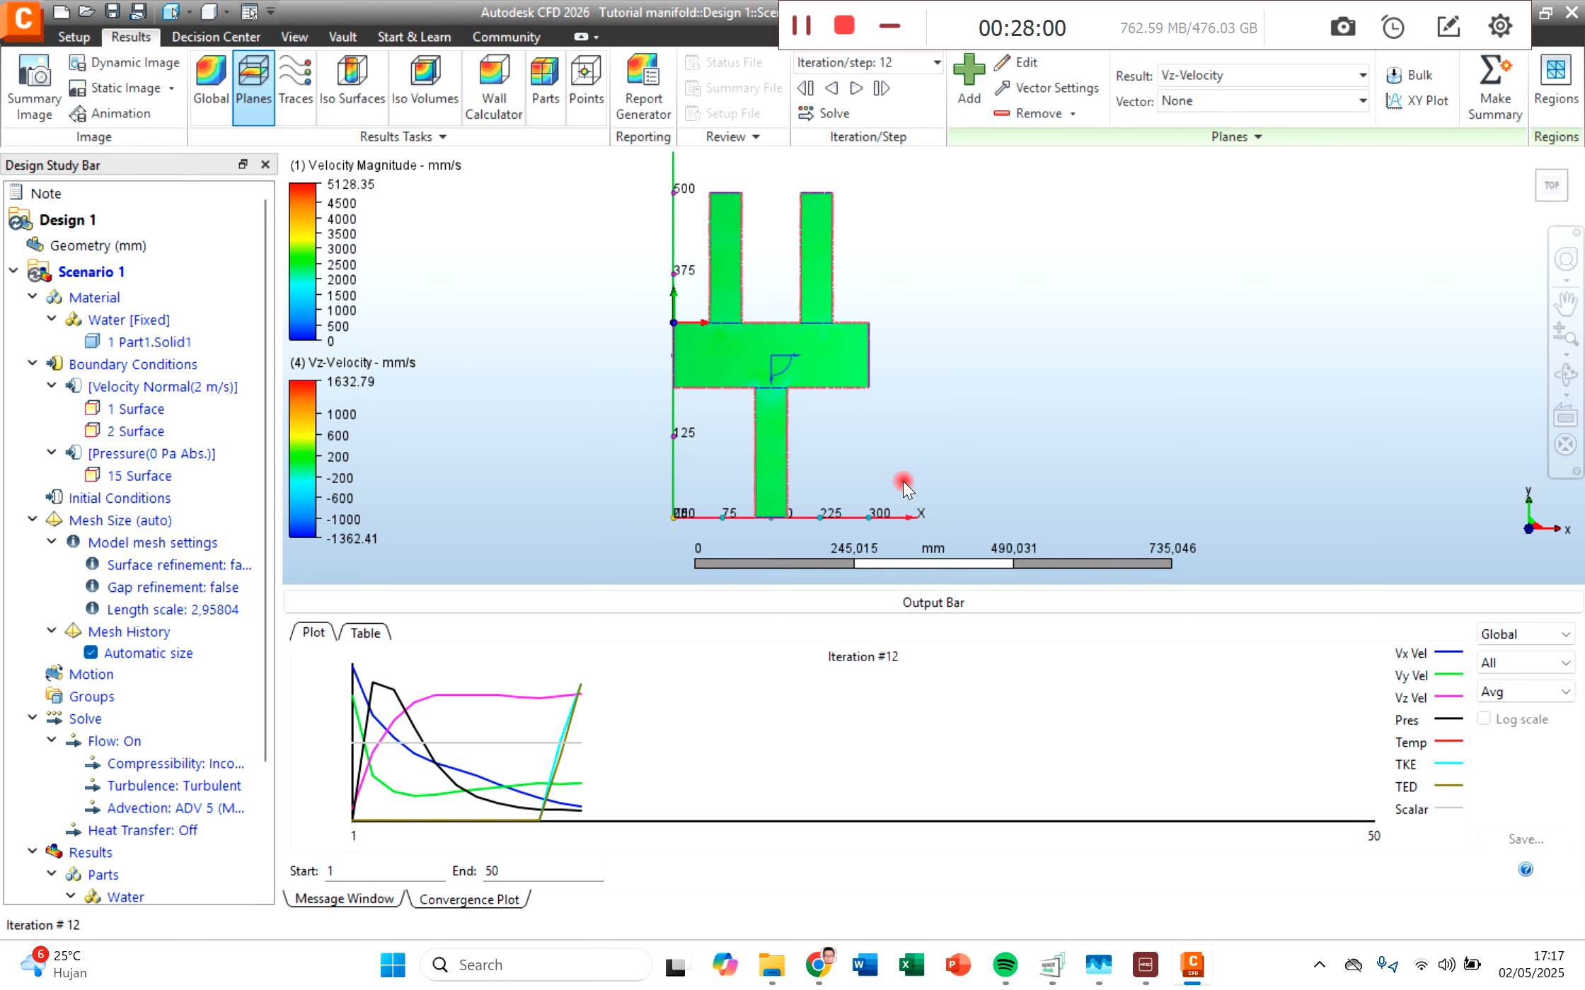
pyautogui.scroll(2, 880, 401)
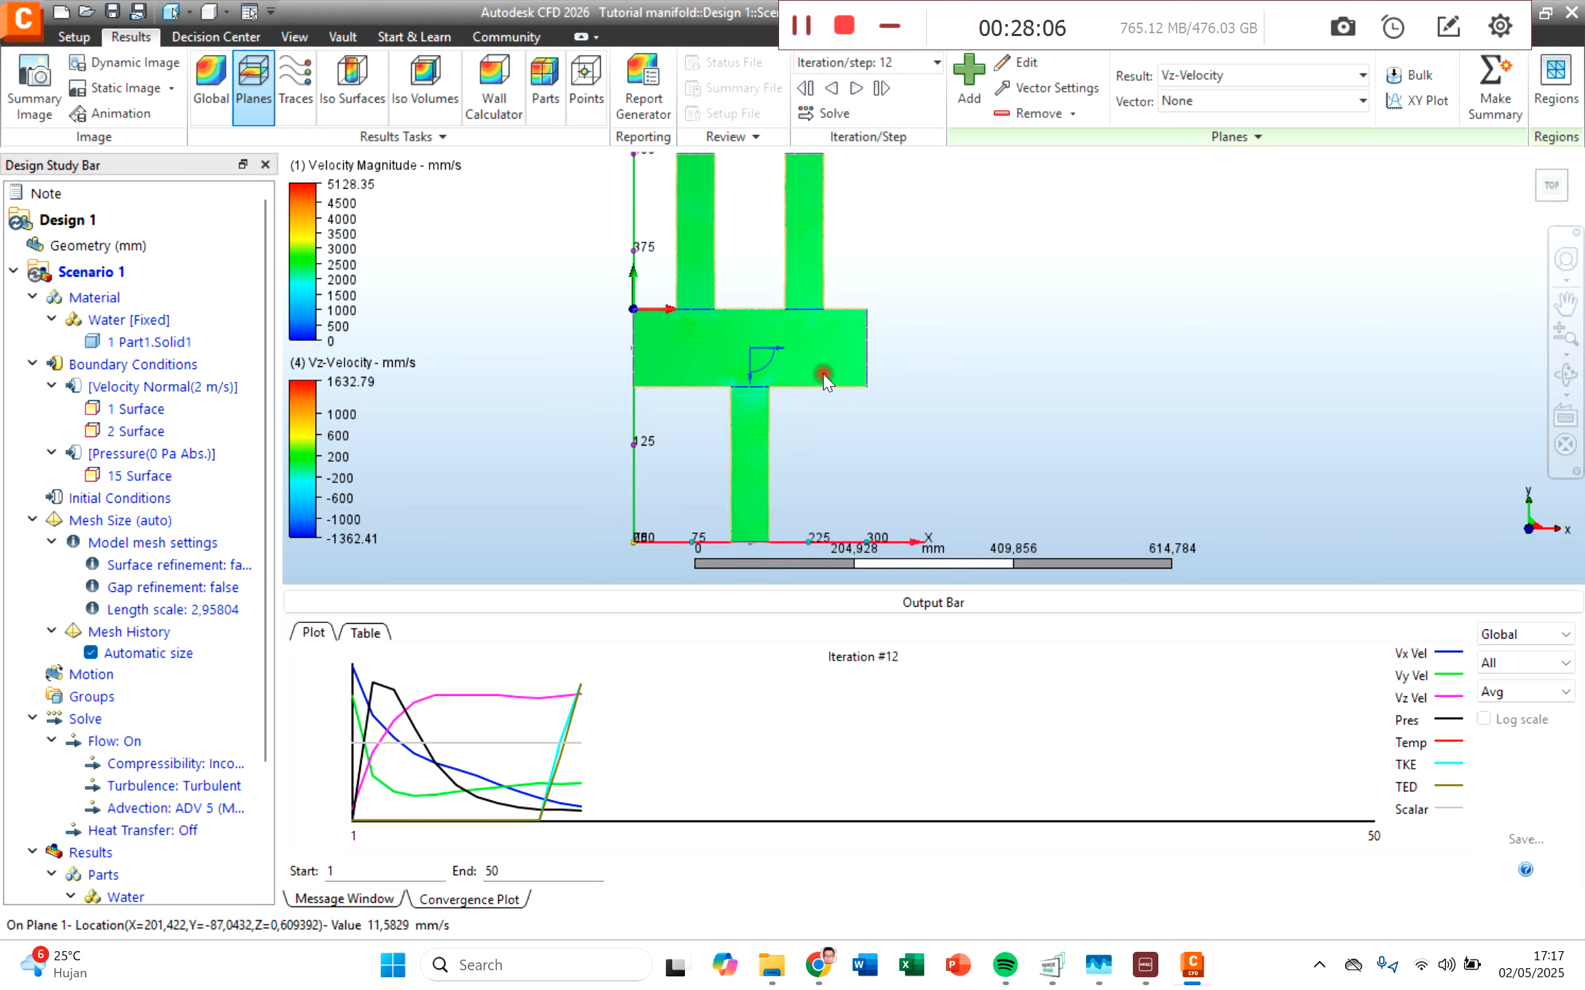
# Step: Set the result plane's rotation to 0 degrees so that it cuts across the chamber through the outlet pipe
pyautogui.click(1570, 378)
pyautogui.moveTo(862, 361); pyautogui.dragTo(953, 417)
pyautogui.click(1016, 63)
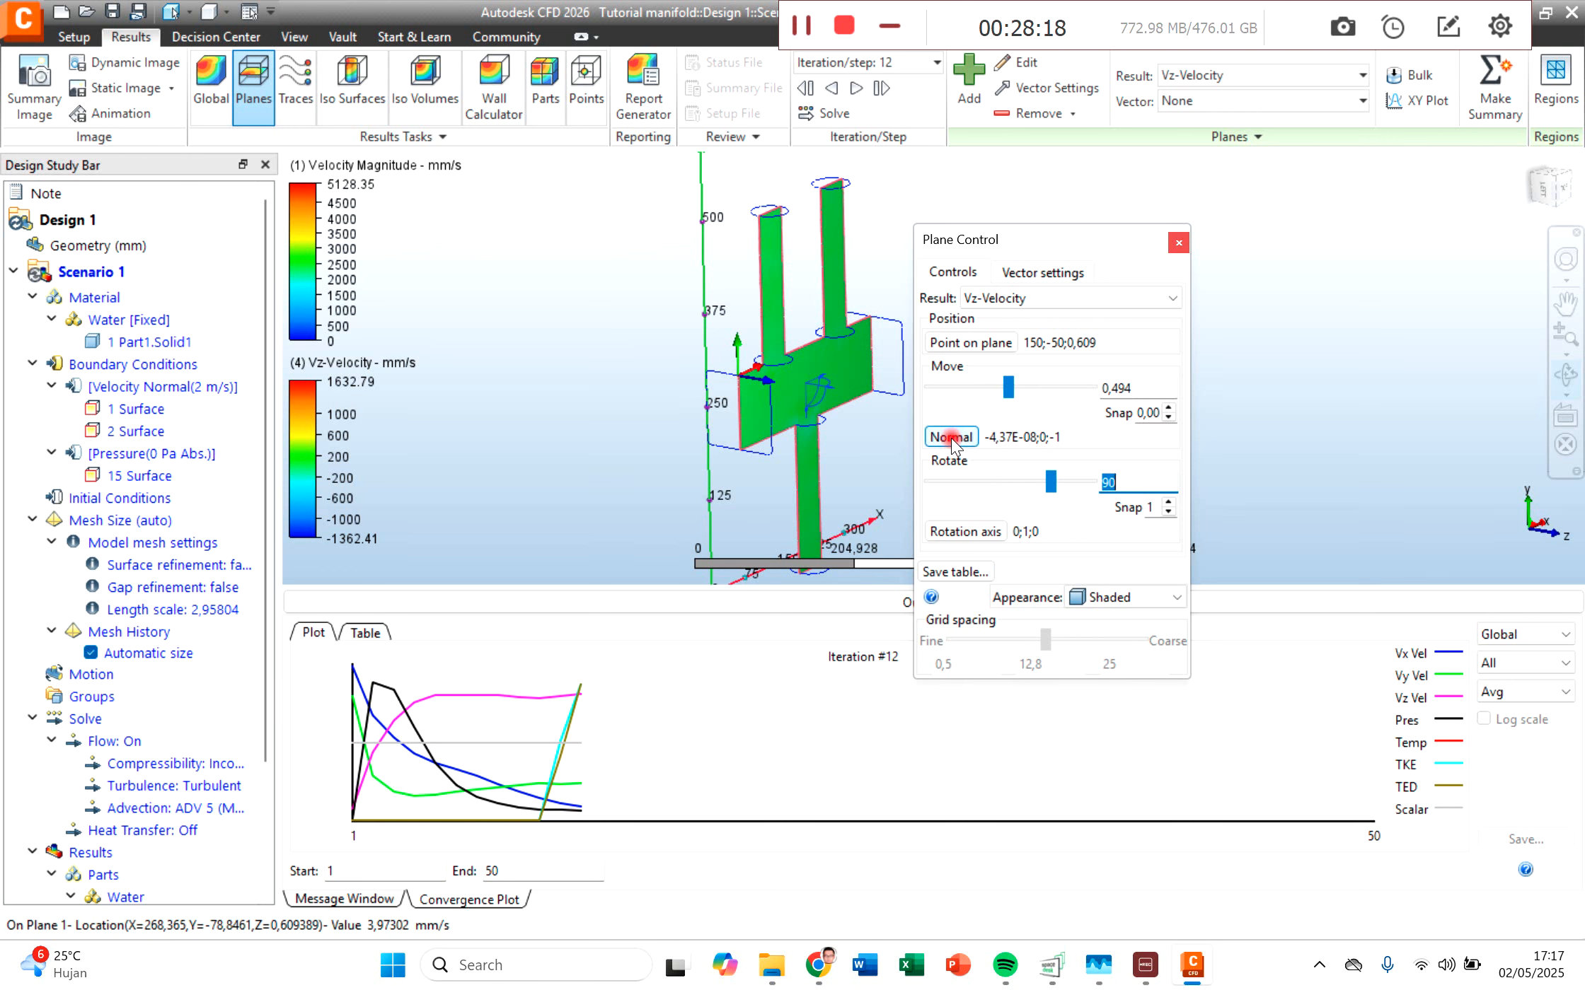
pyautogui.click(1130, 481)
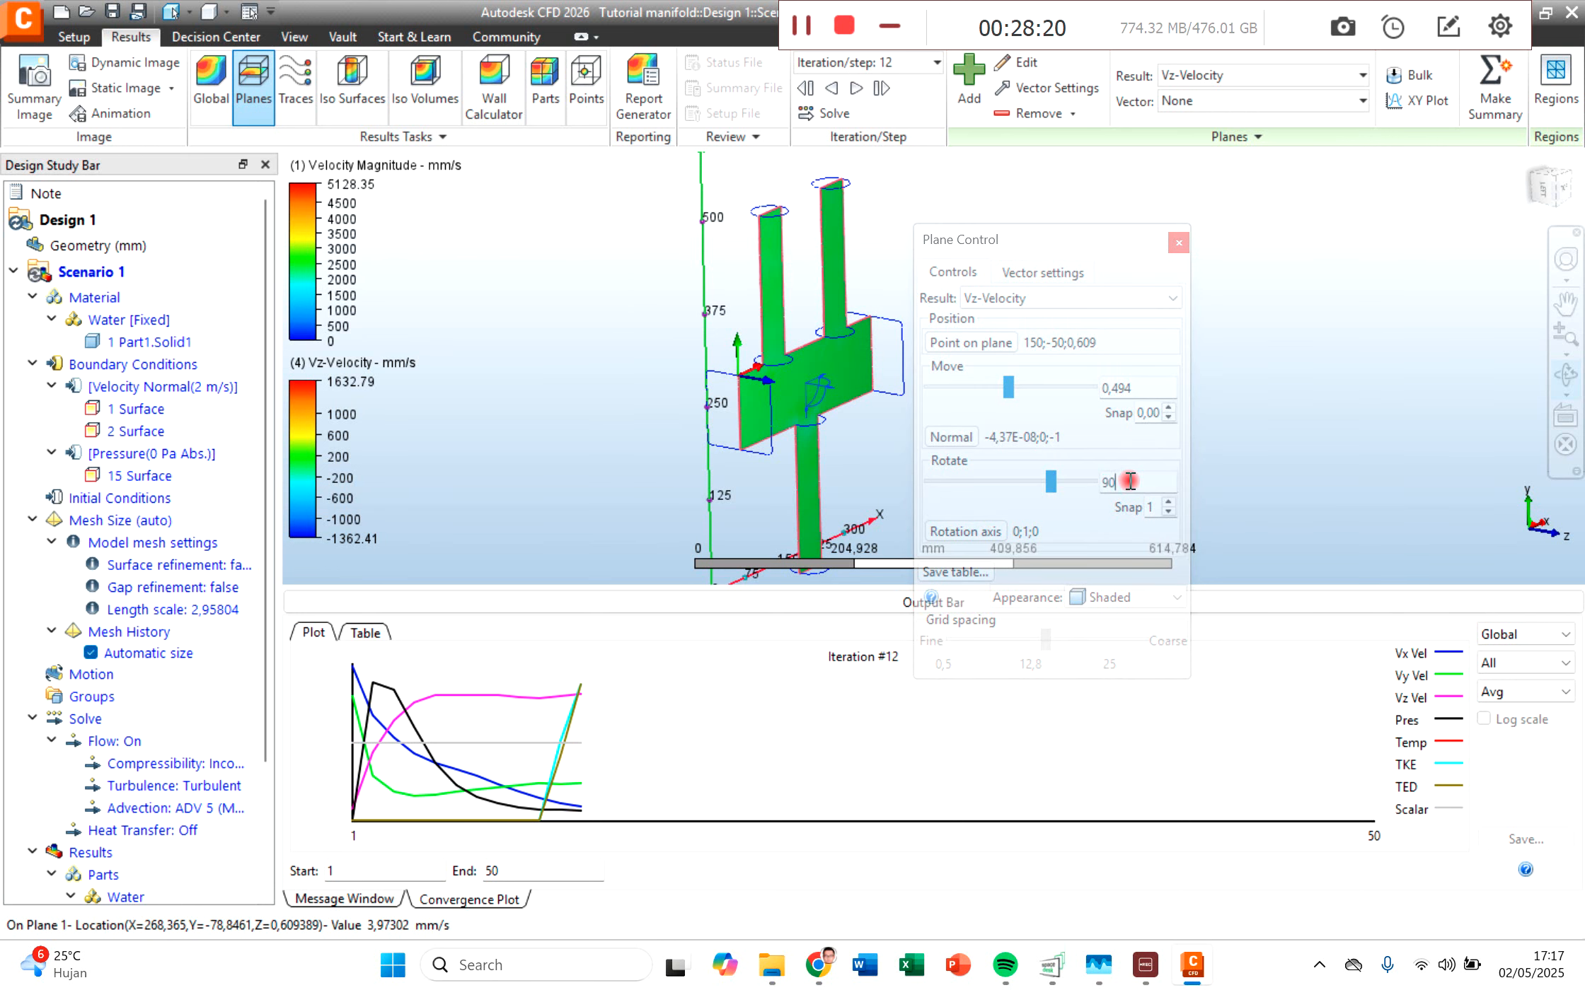
pyautogui.doubleClick(1107, 483)
pyautogui.press('Return')
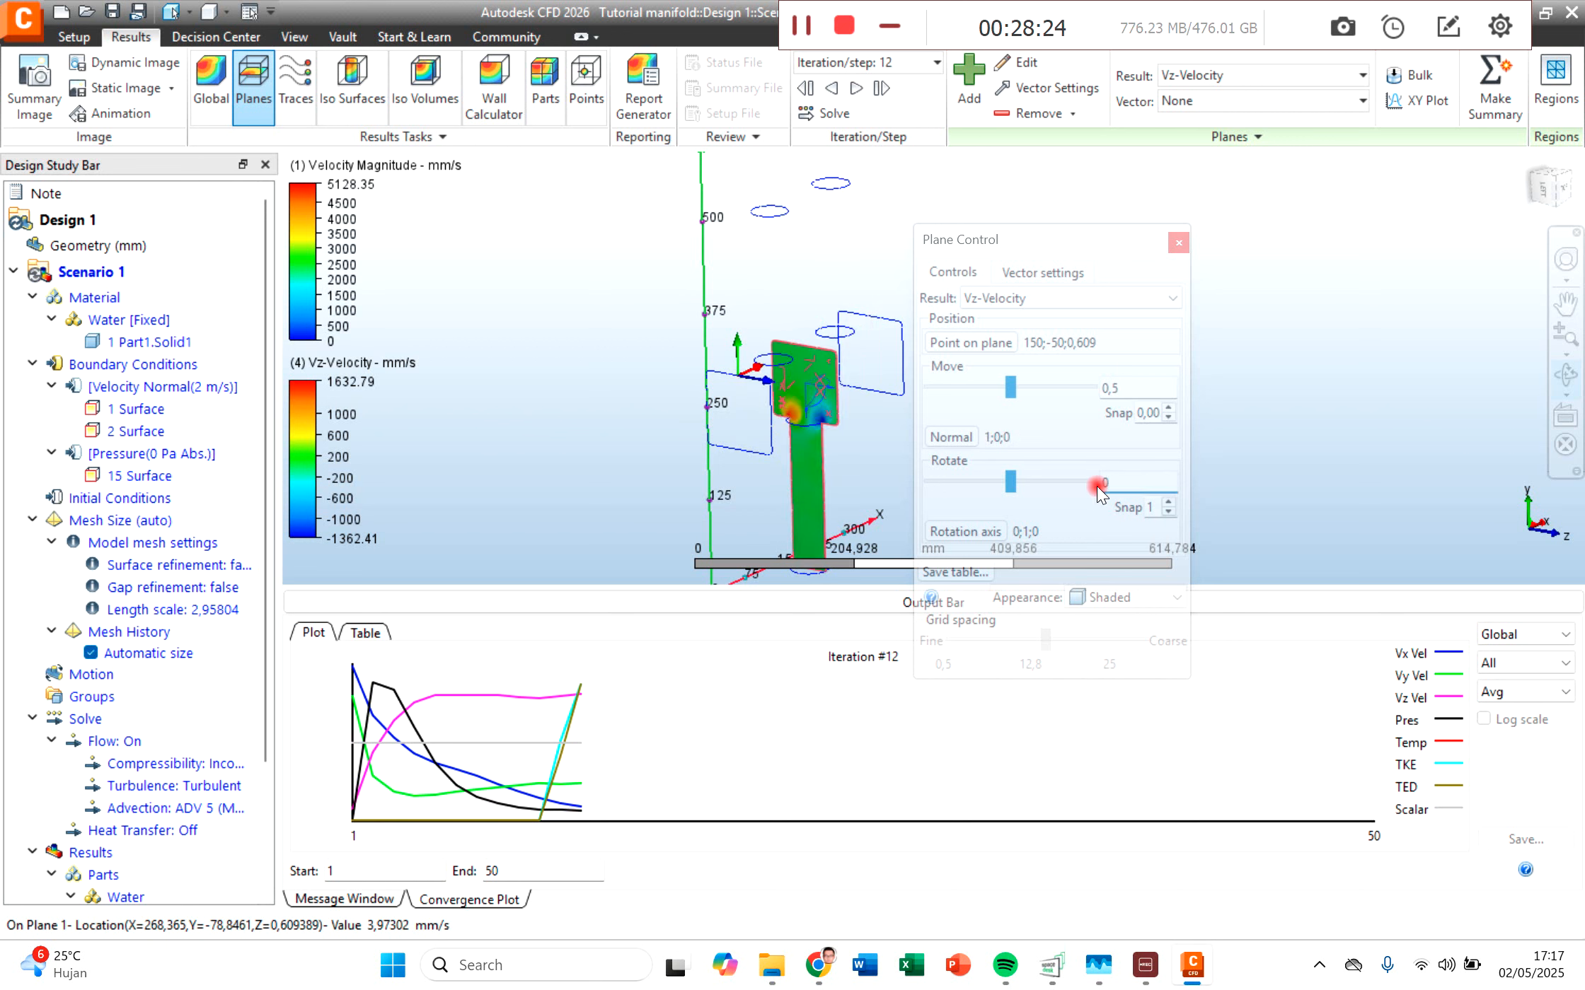
pyautogui.click(1177, 244)
# Step: Examine the Vz-Velocity on the rotated plane around the outlet entrance and down the outlet pipe
pyautogui.scroll(5, 819, 403)
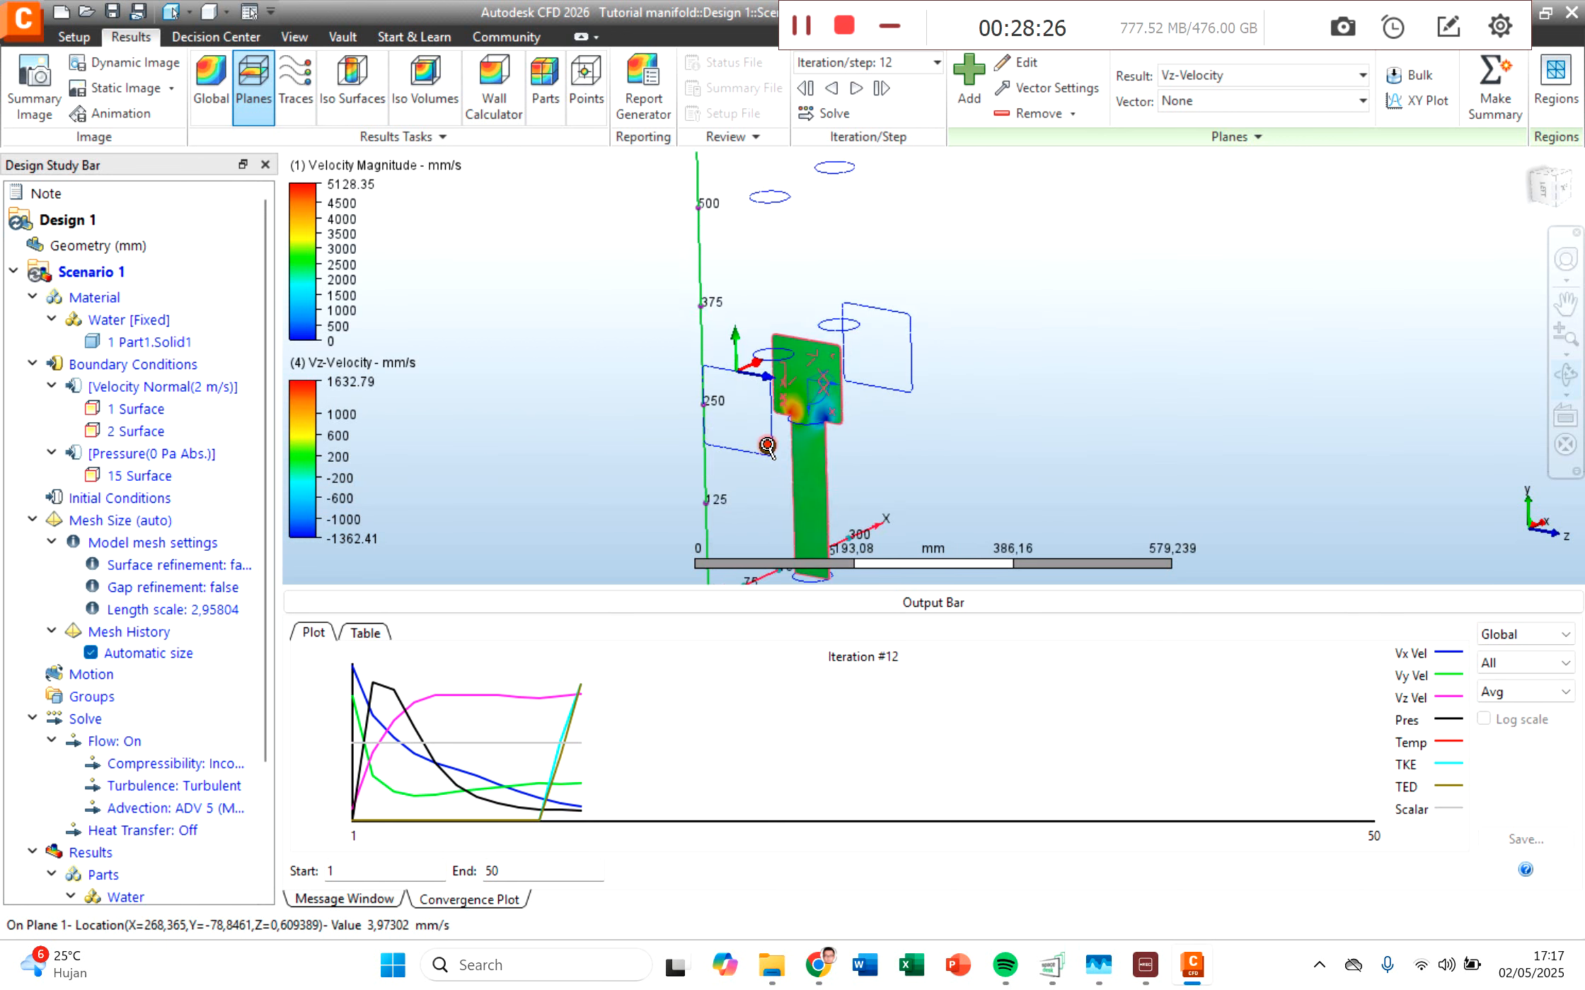
pyautogui.scroll(6, 819, 402)
pyautogui.moveTo(1080, 342); pyautogui.dragTo(1025, 458, button='middle')
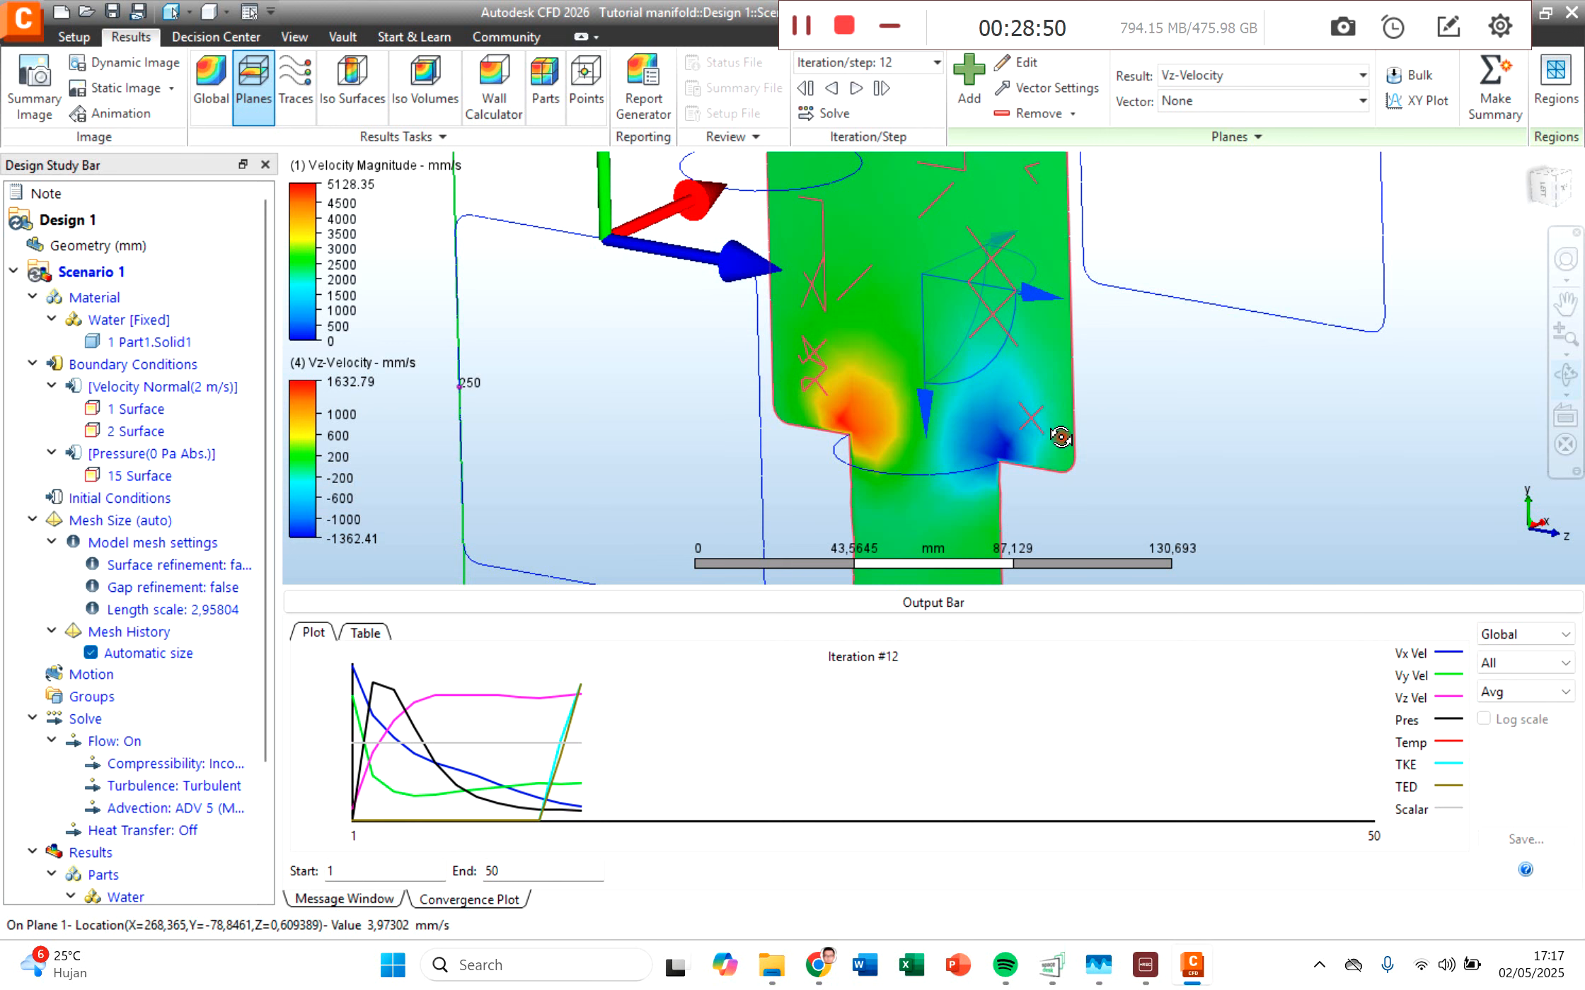
pyautogui.scroll(-1, 1086, 464)
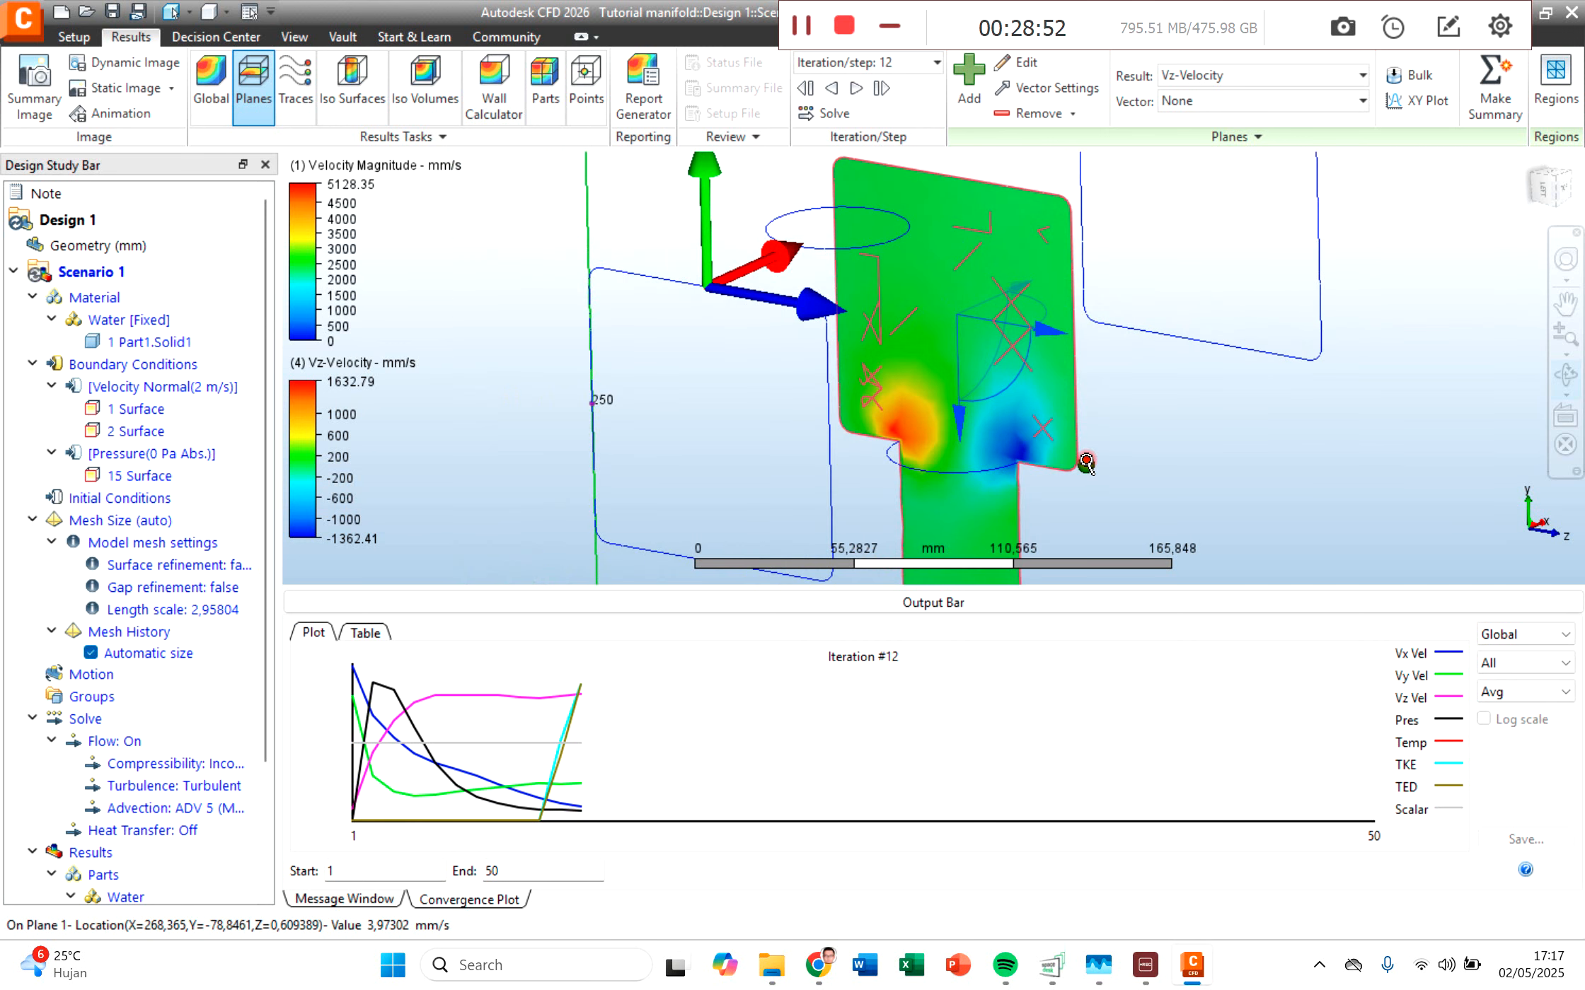
pyautogui.scroll(-4, 1088, 463)
pyautogui.moveTo(1144, 482); pyautogui.dragTo(949, 401, button='middle')
pyautogui.scroll(-1, 1074, 390)
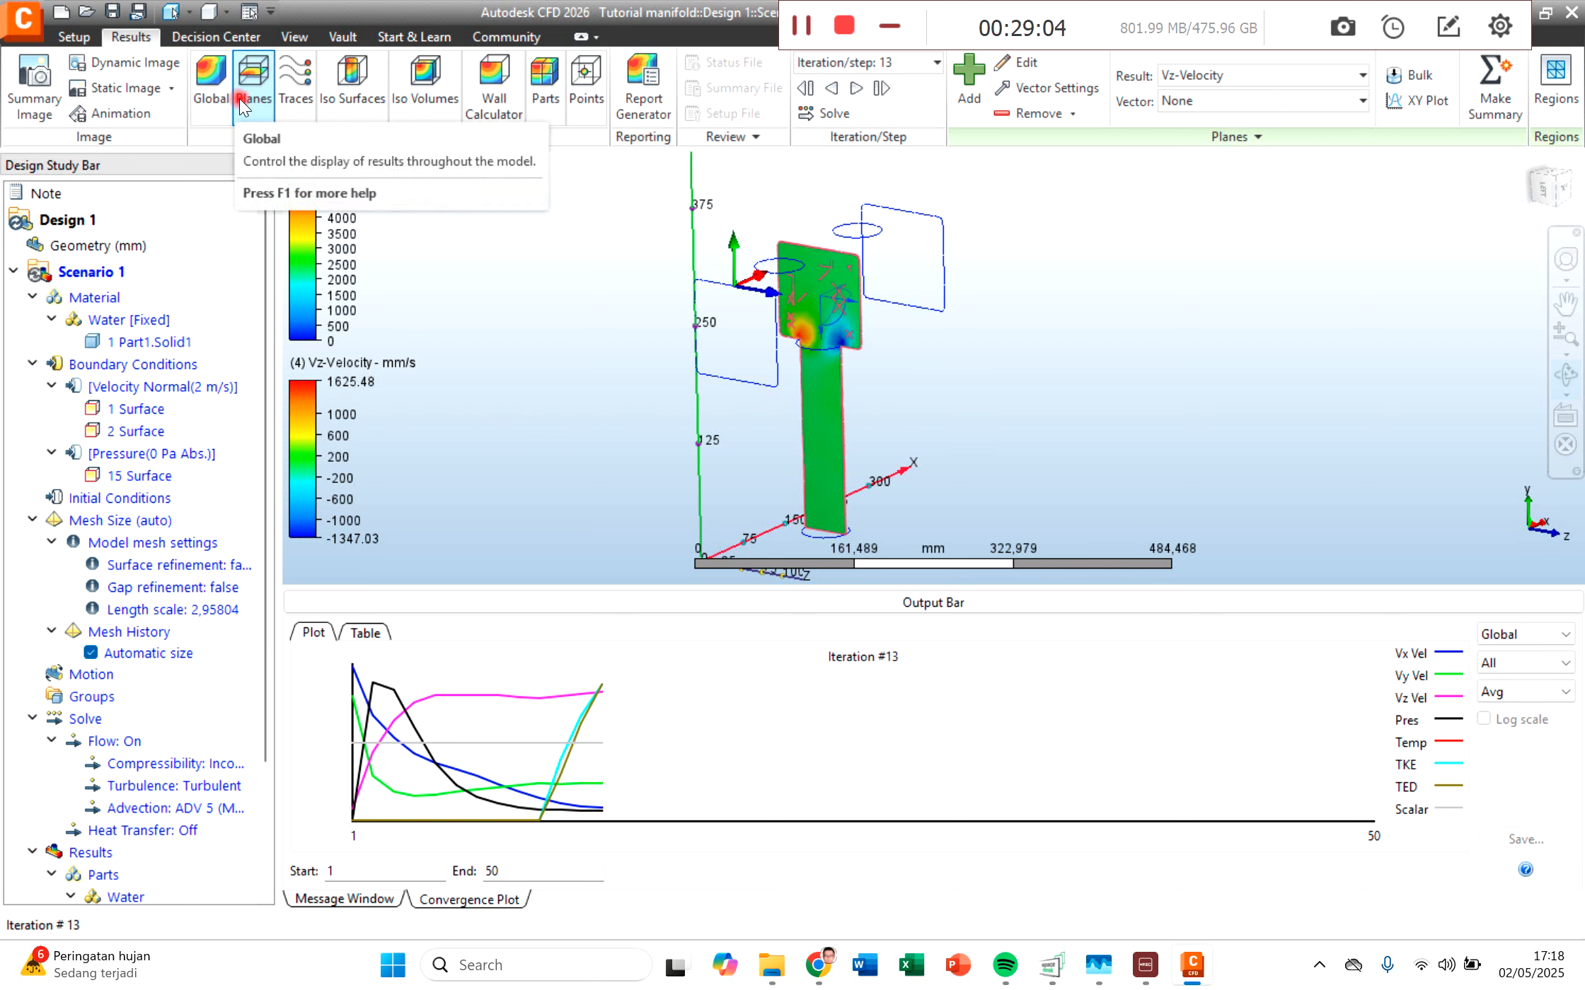
# Step: Set the result plane's rotation back to 90 degrees so that it cuts lengthwise through both inlet pipes and the outlet
pyautogui.click(1033, 86)
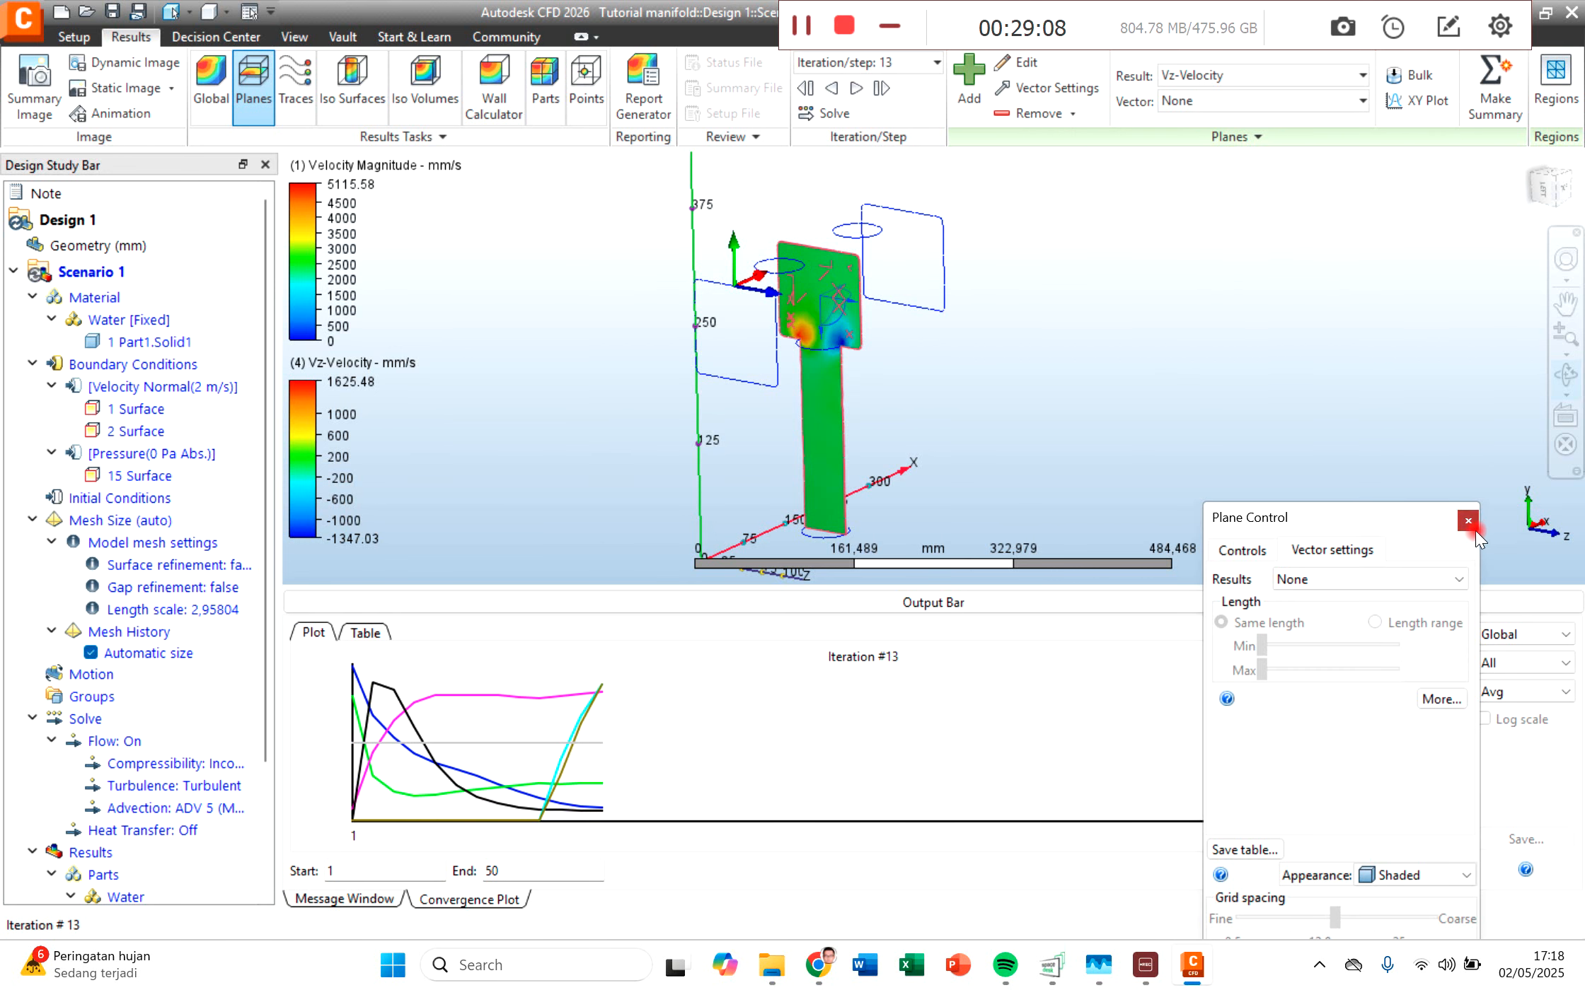
pyautogui.click(1468, 522)
pyautogui.click(1017, 64)
pyautogui.click(1388, 760)
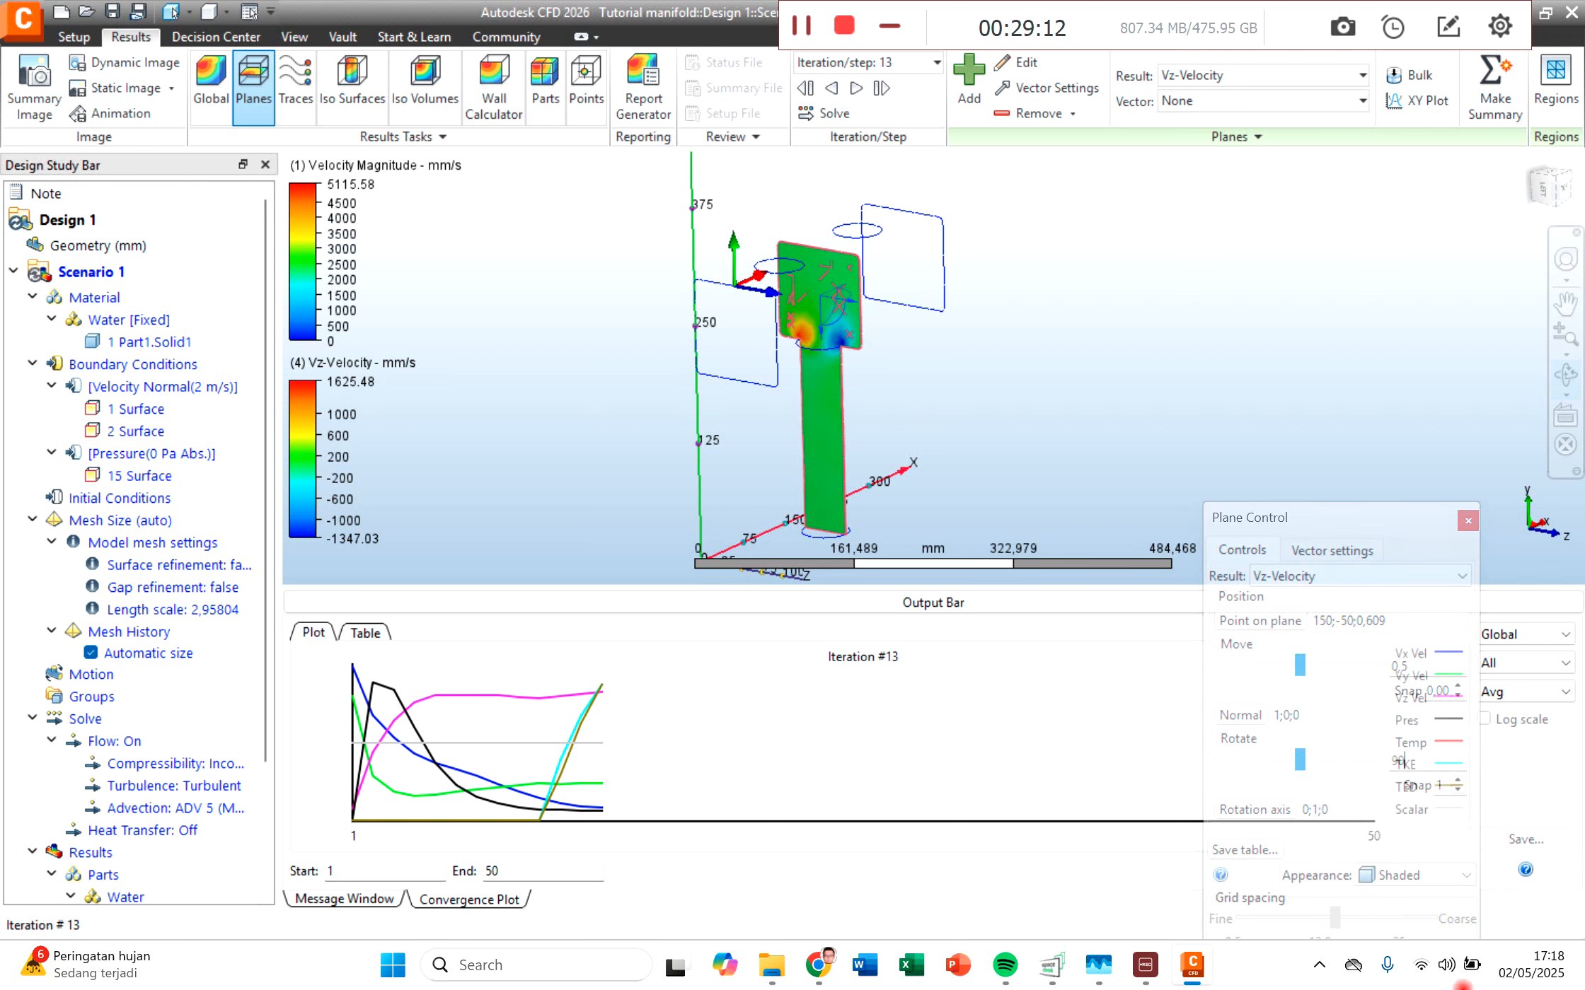
pyautogui.moveTo(1310, 505); pyautogui.dragTo(1243, 340)
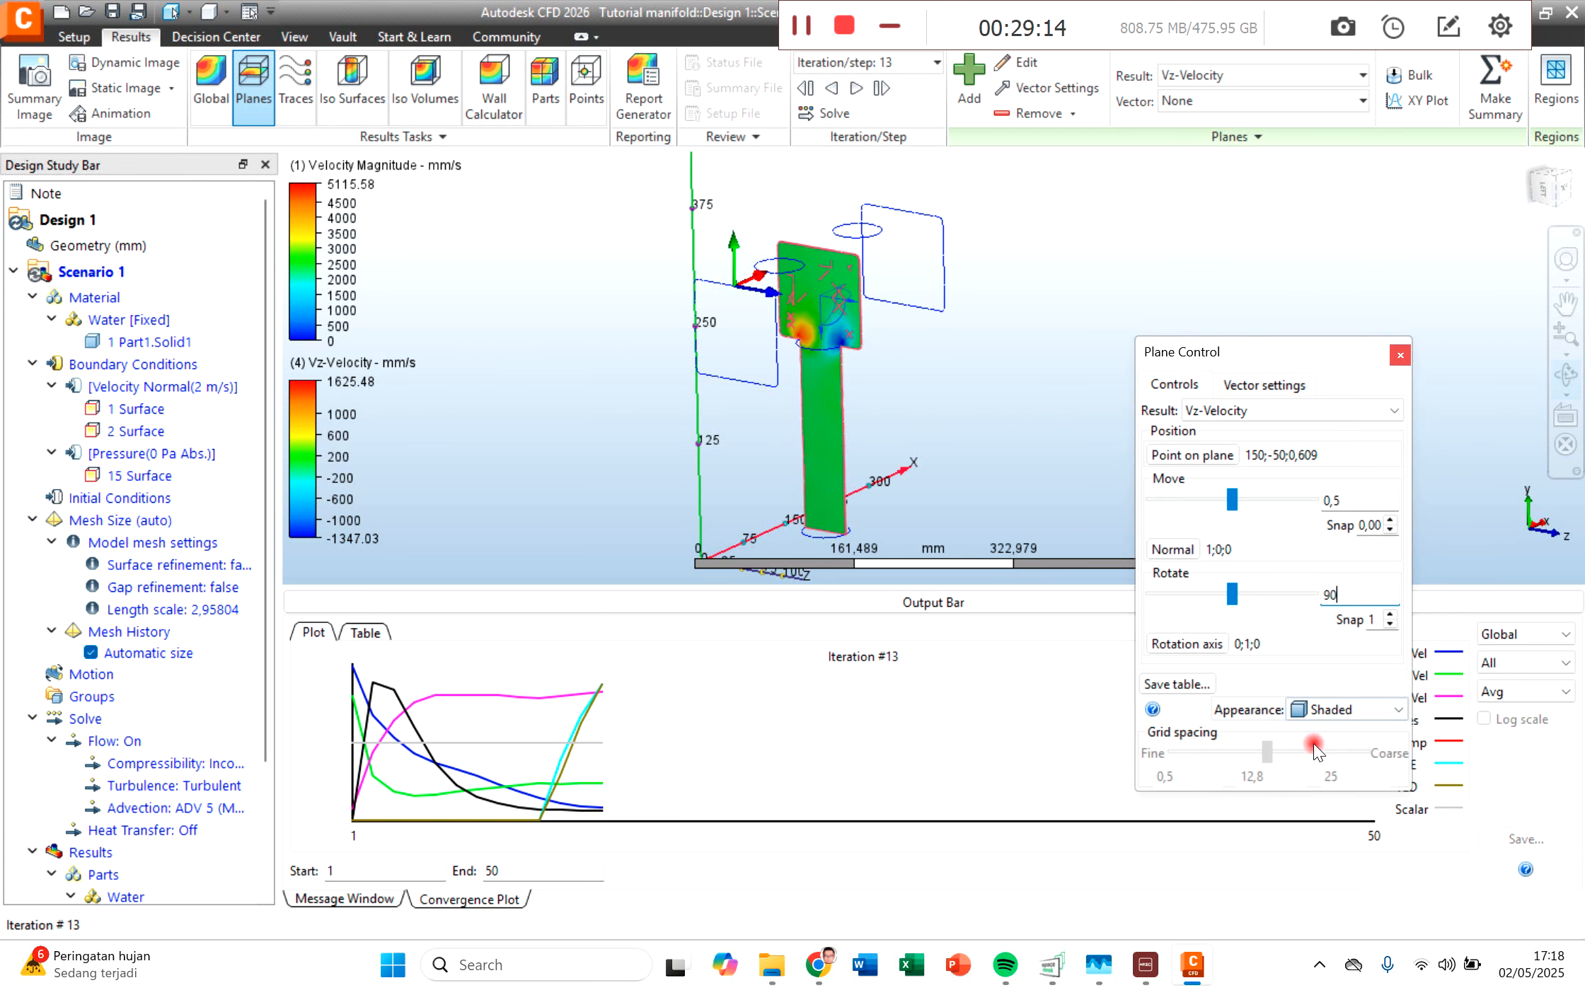
pyautogui.press('Return')
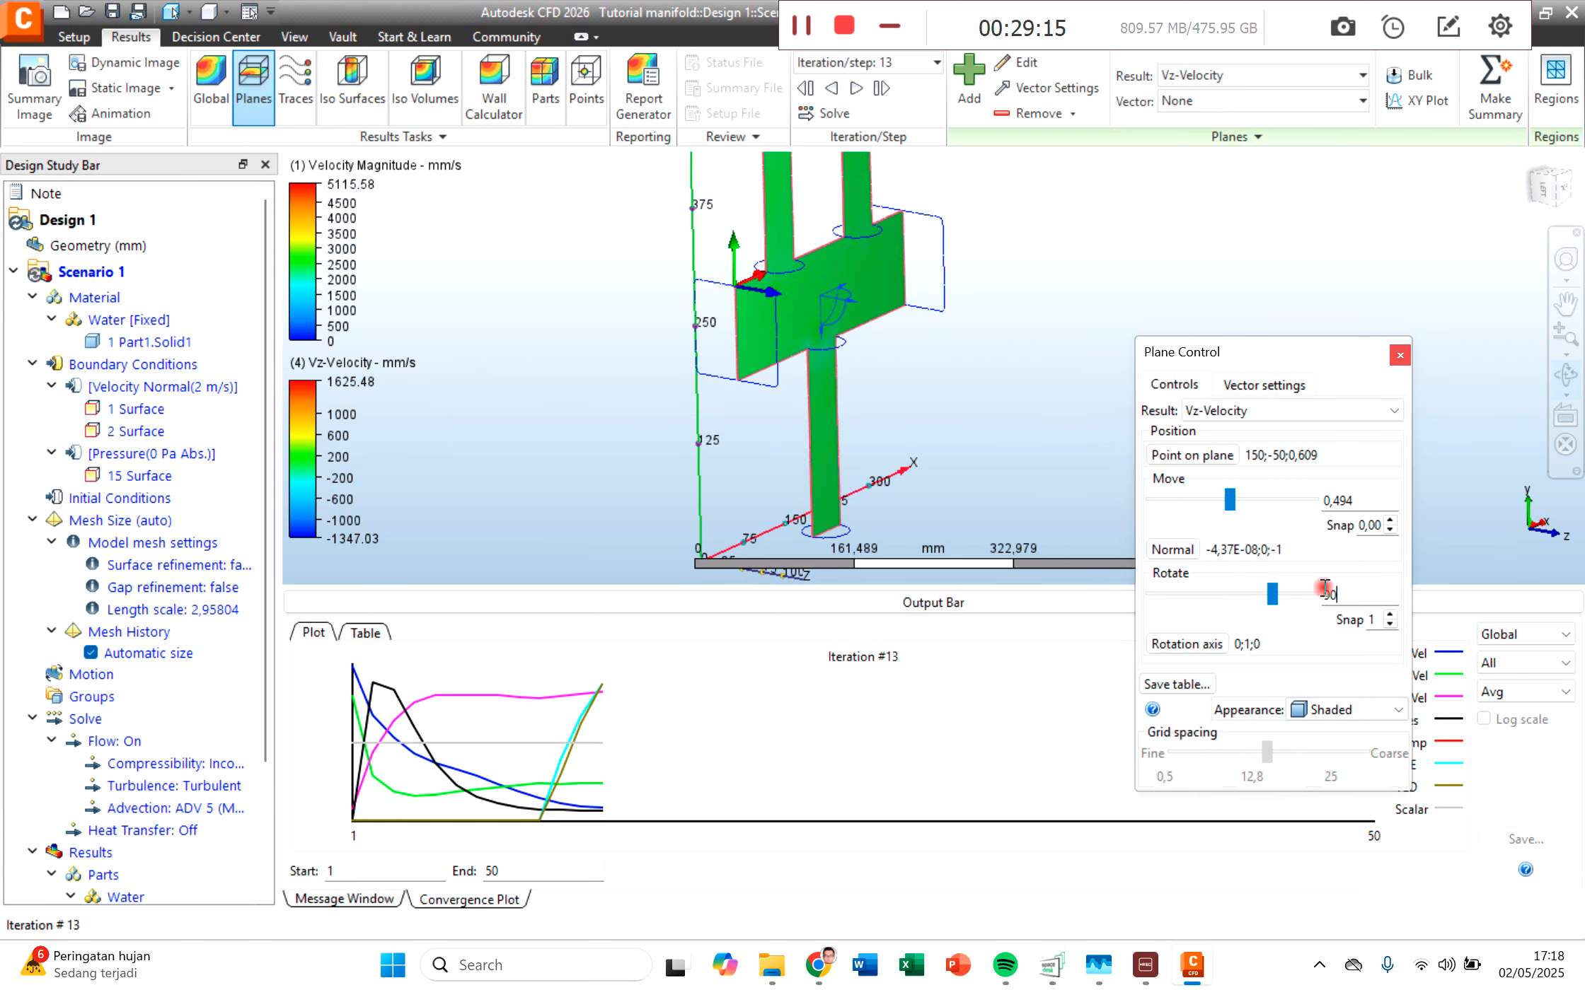
pyautogui.click(1400, 355)
# Step: Set the plane's result to Static Pressure and inspect the pressure from the inlets to the outlet in the top view
pyautogui.click(1229, 72)
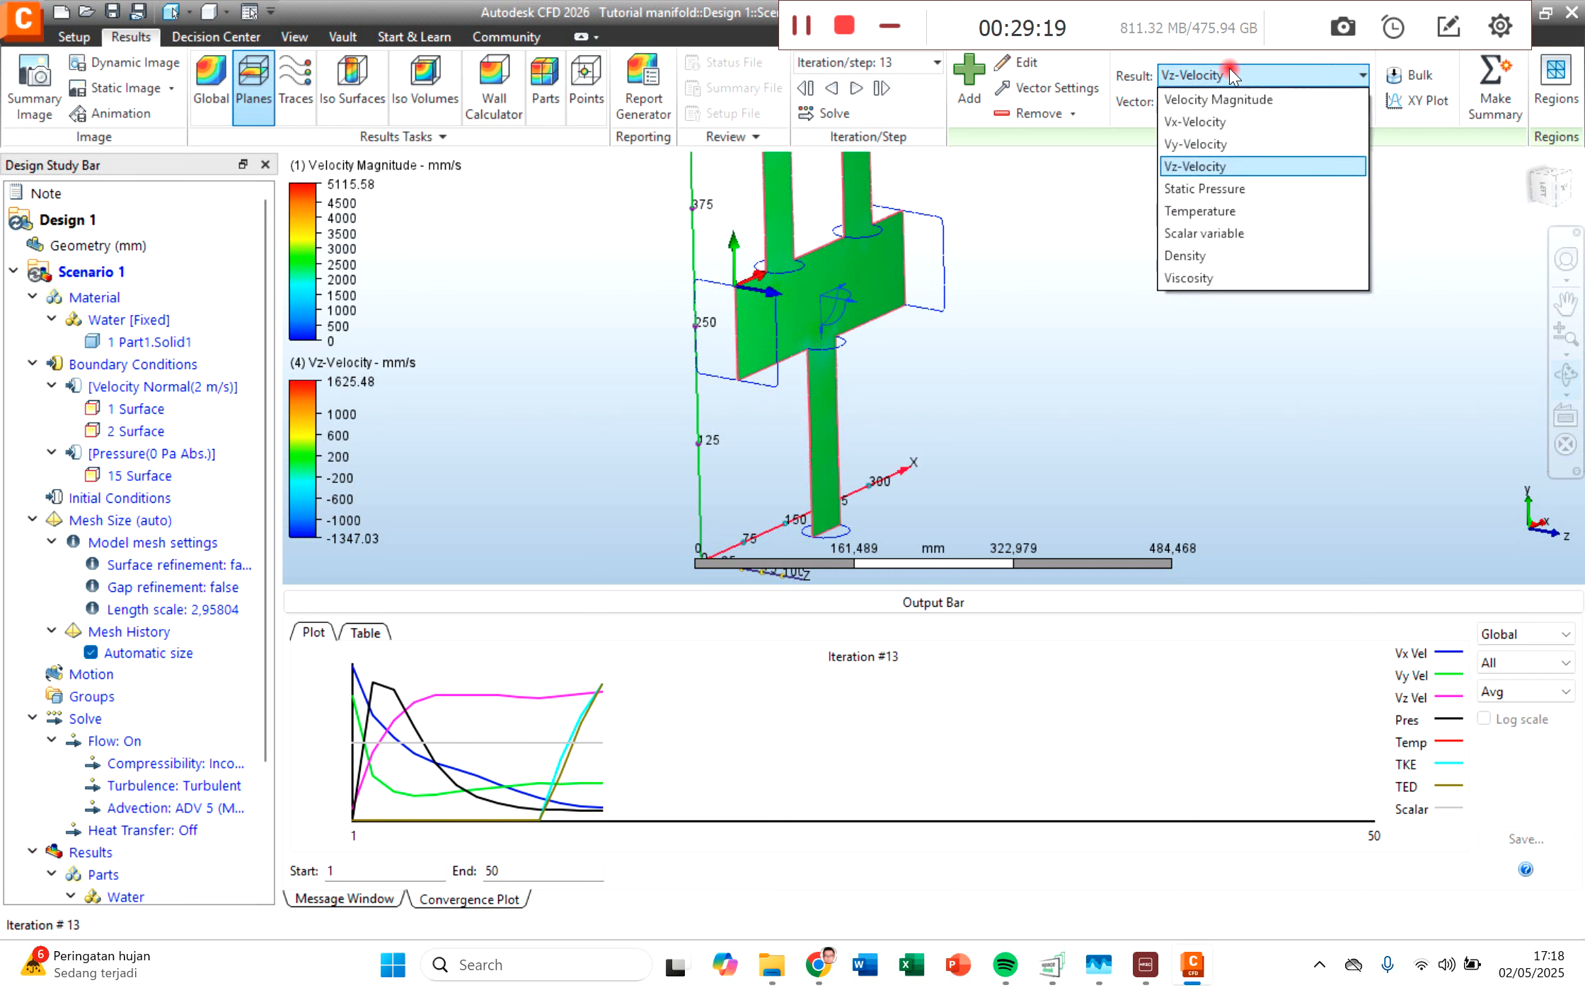
pyautogui.click(1233, 189)
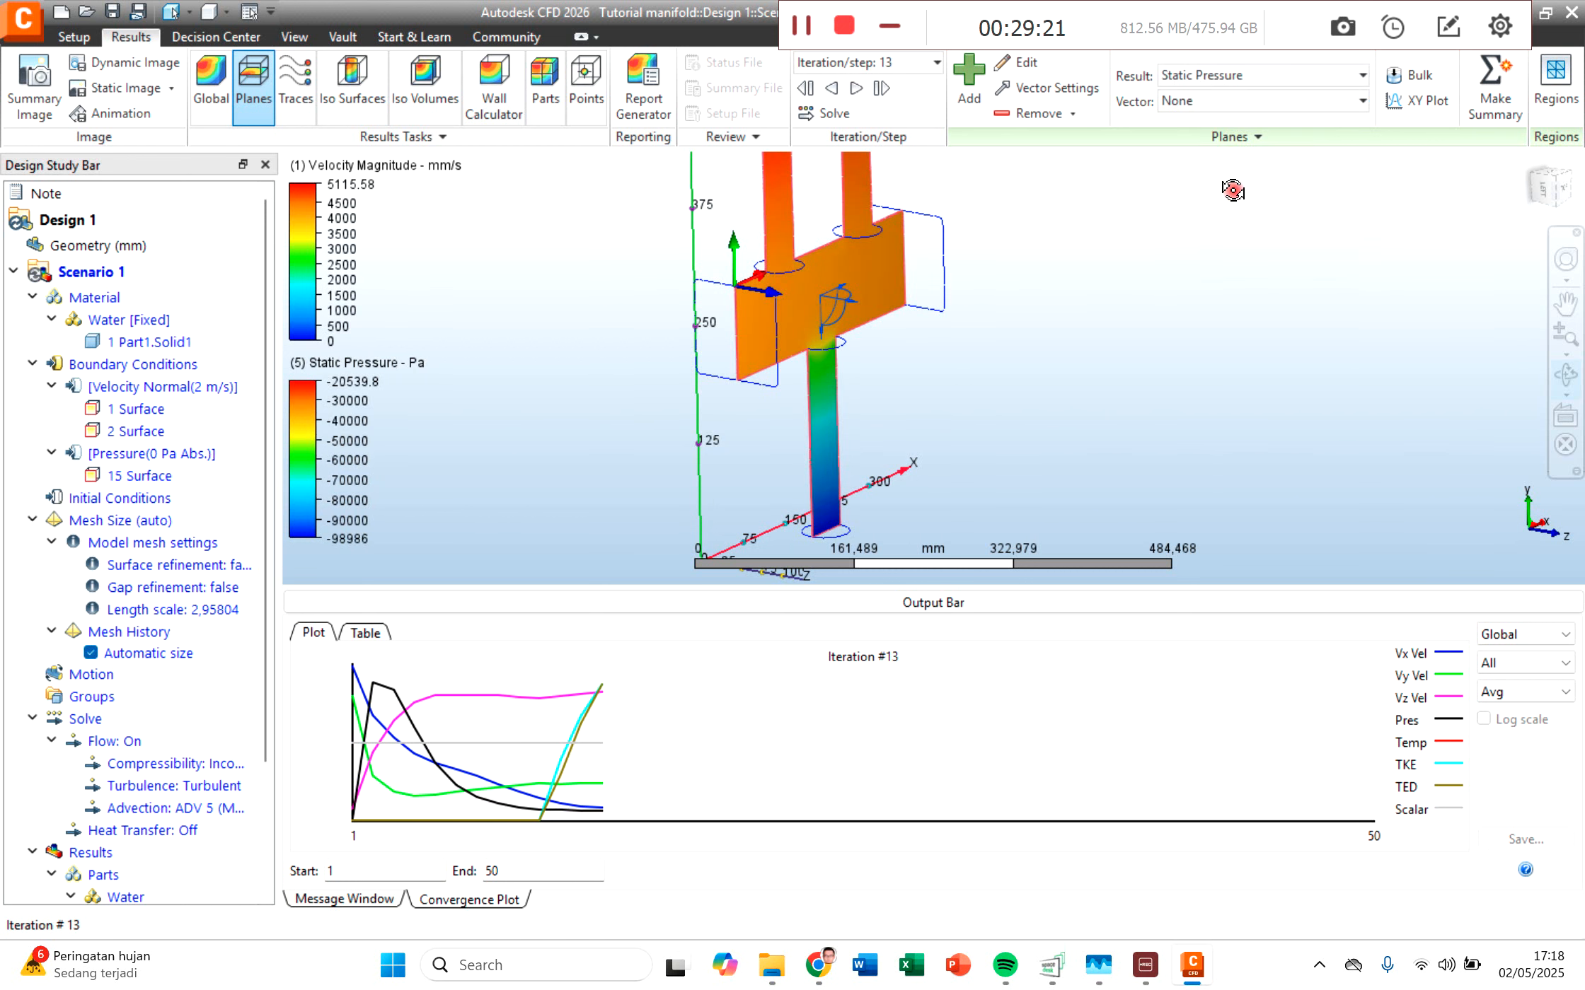
pyautogui.click(1555, 196)
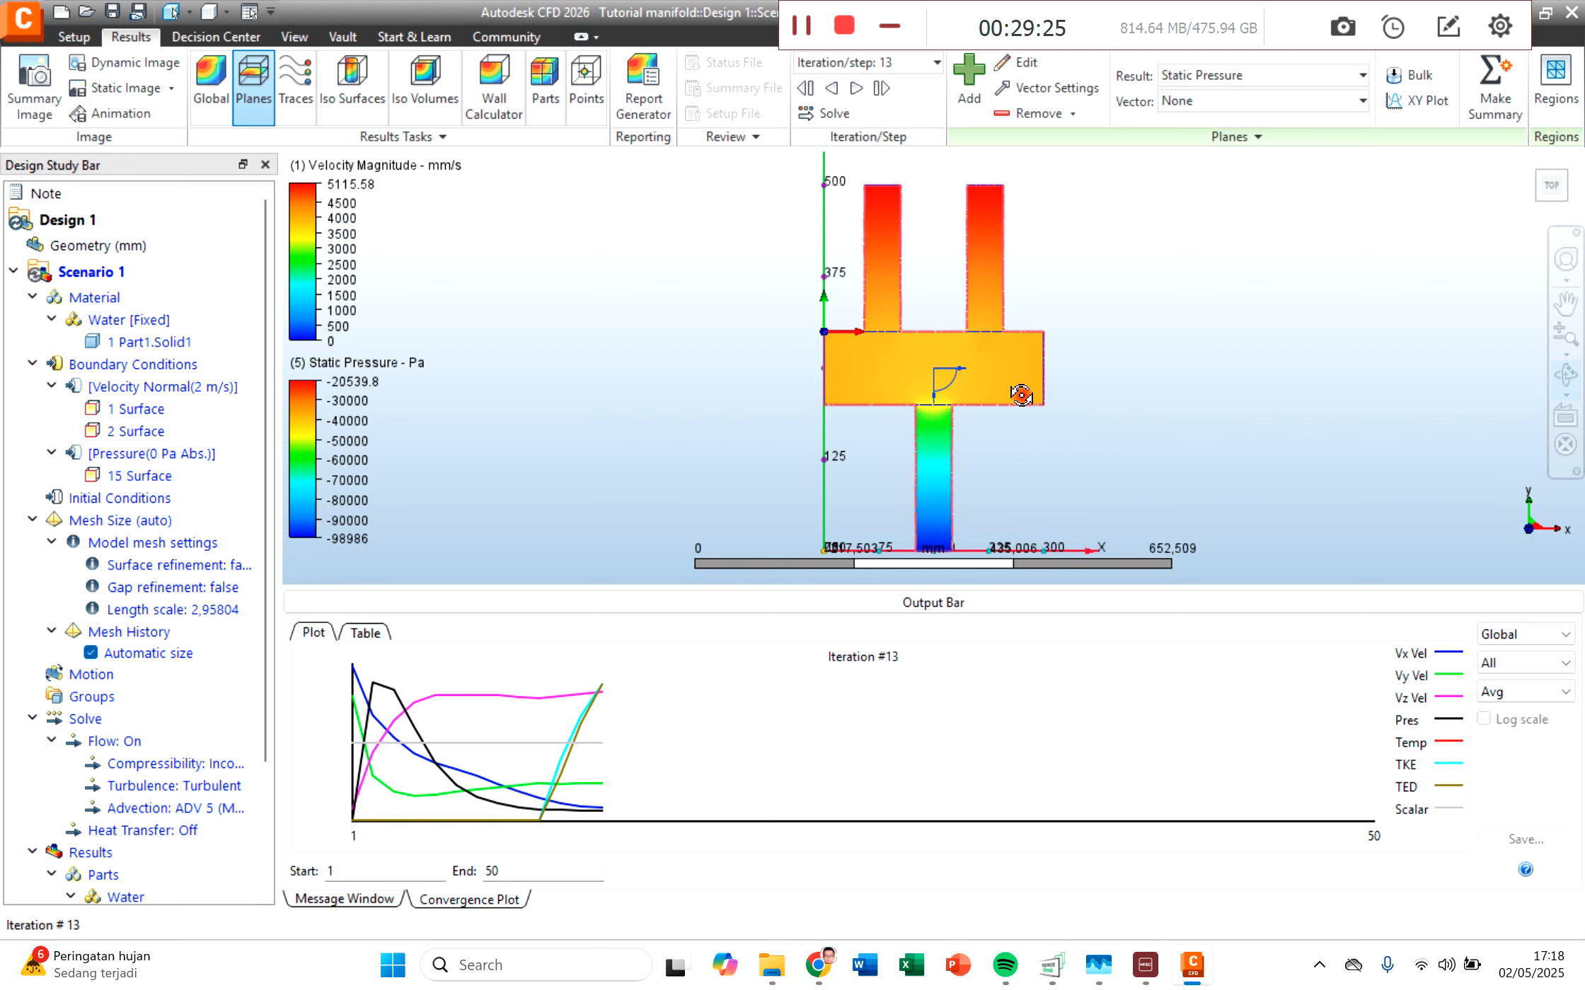
pyautogui.moveTo(1136, 349); pyautogui.dragTo(1023, 345, button='middle')
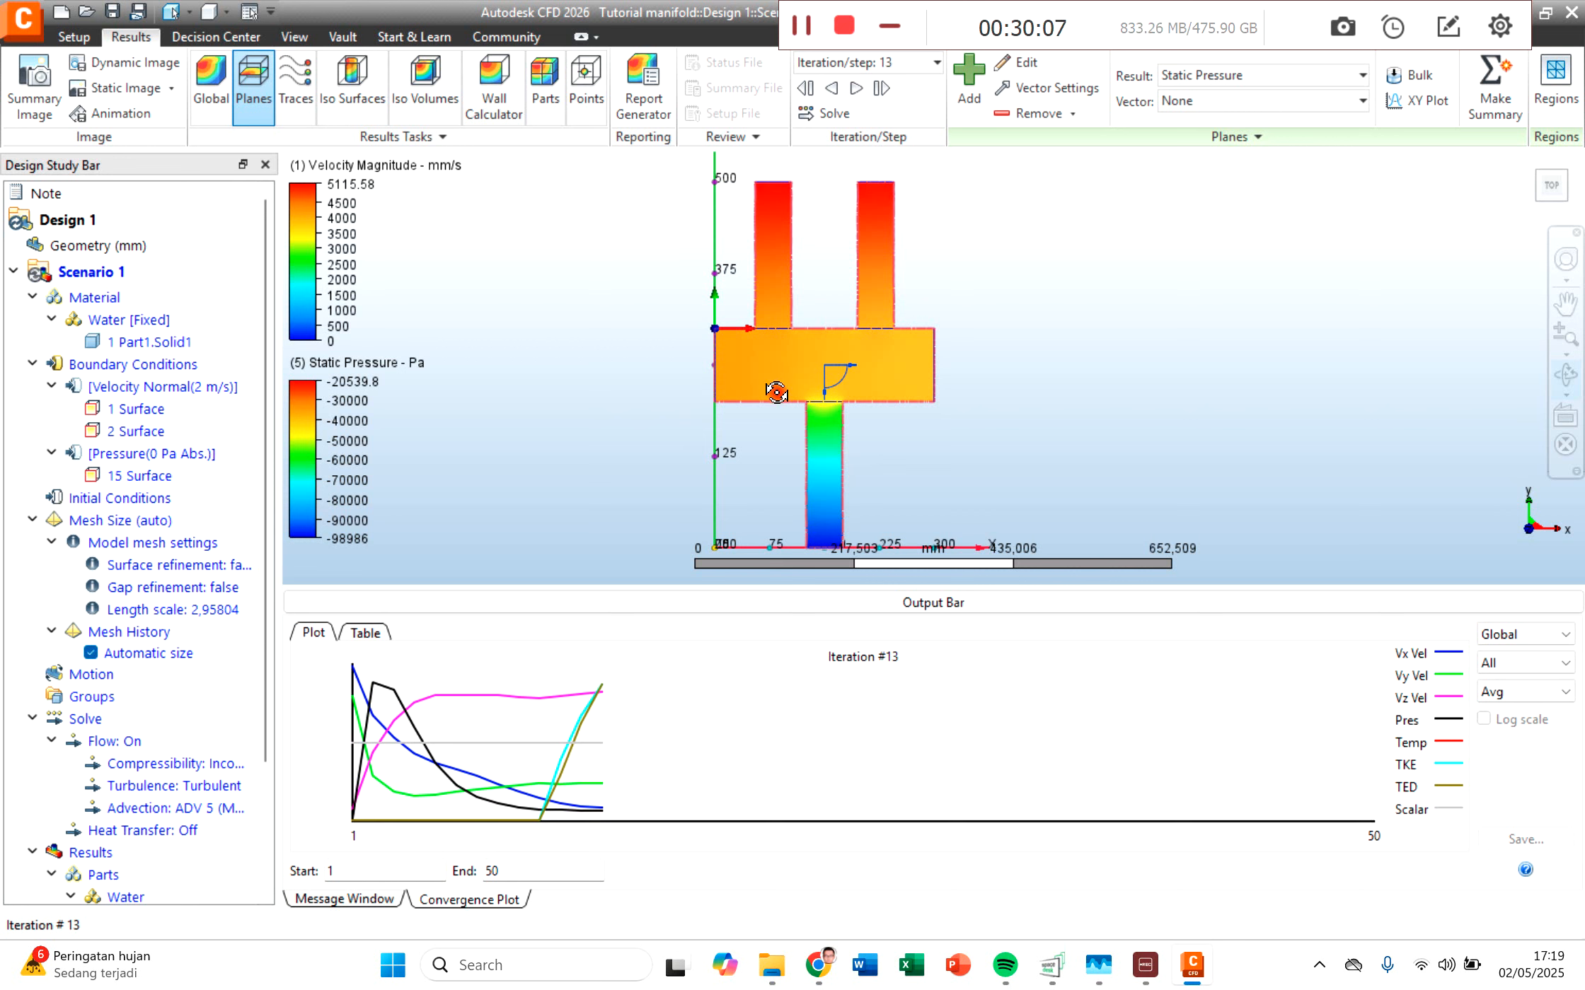
pyautogui.moveTo(774, 194)
pyautogui.mouseDown()
pyautogui.moveTo(957, 292)
pyautogui.moveTo(1016, 297)
pyautogui.moveTo(870, 187)
pyautogui.moveTo(786, 177)
pyautogui.moveTo(776, 205)
pyautogui.moveTo(810, 304)
pyautogui.moveTo(764, 281)
pyautogui.moveTo(790, 198)
pyautogui.mouseUp()
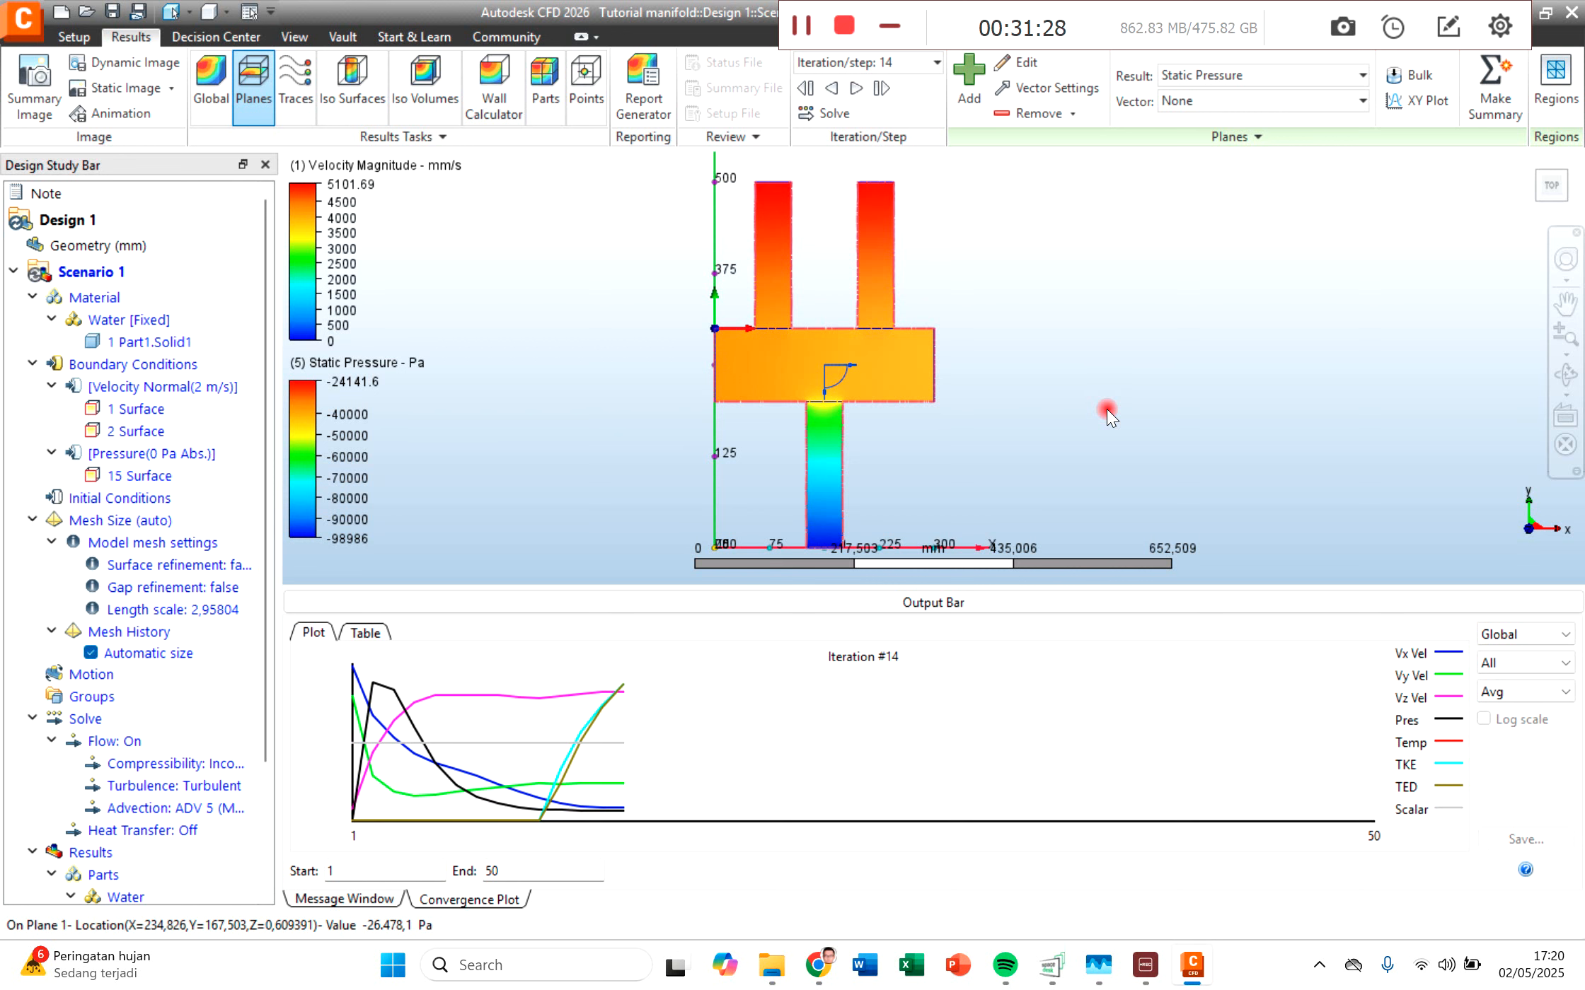
# Step: Stop the running simulation of Scenario 1 and close the solve settings
pyautogui.click(63, 38)
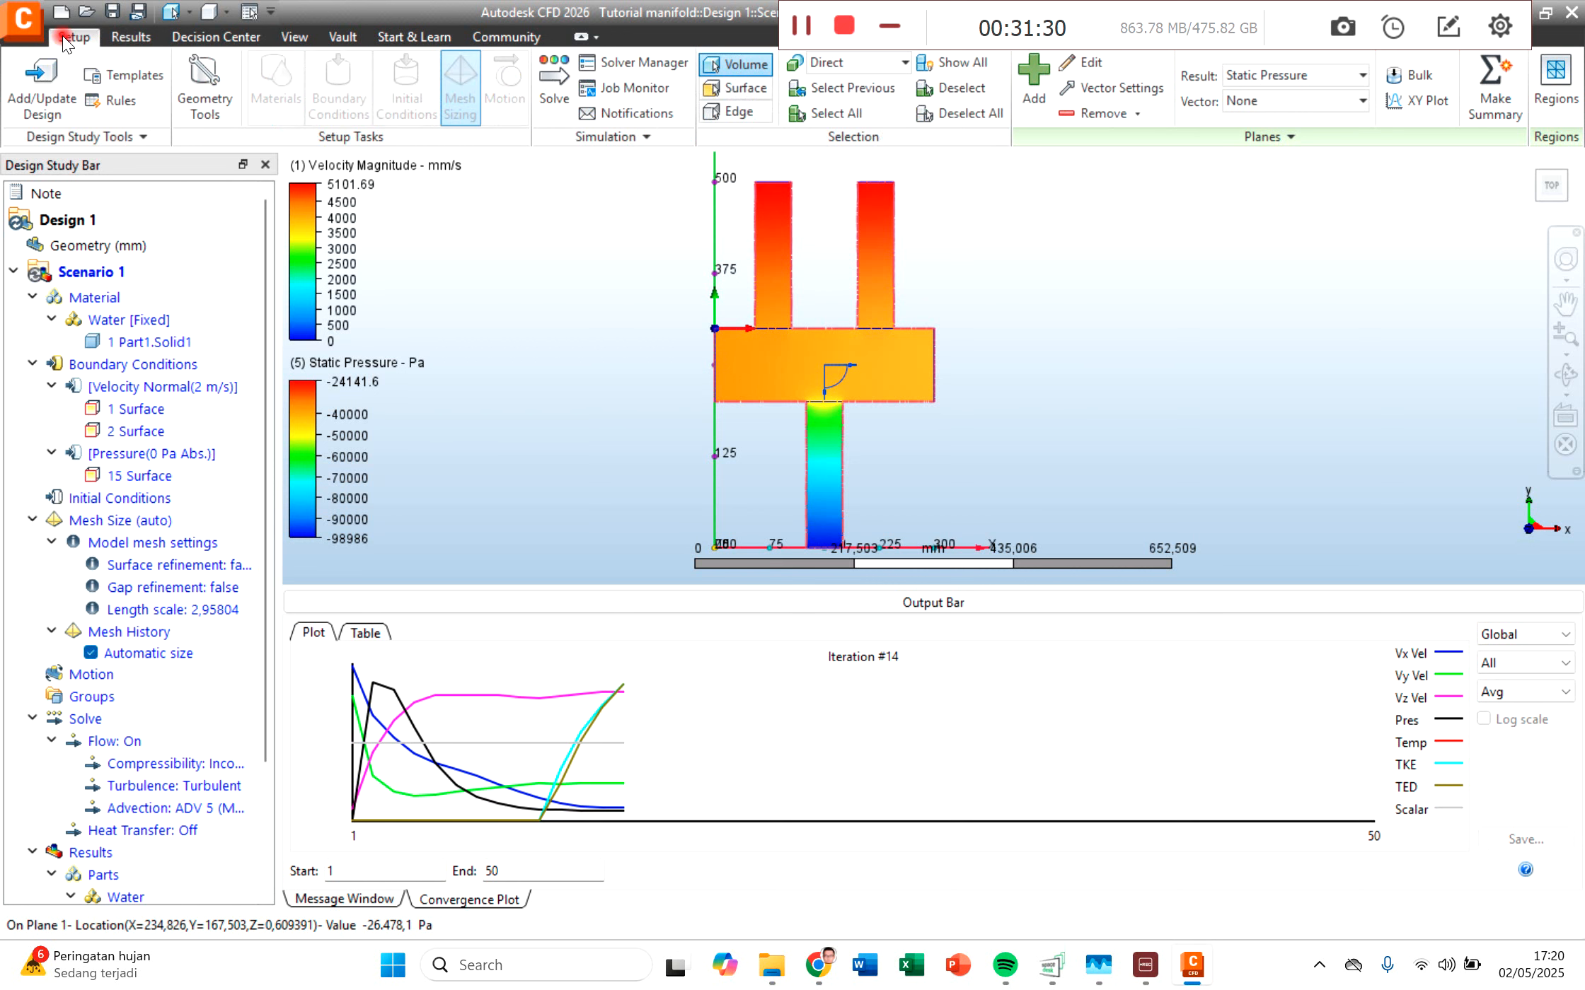
pyautogui.click(553, 100)
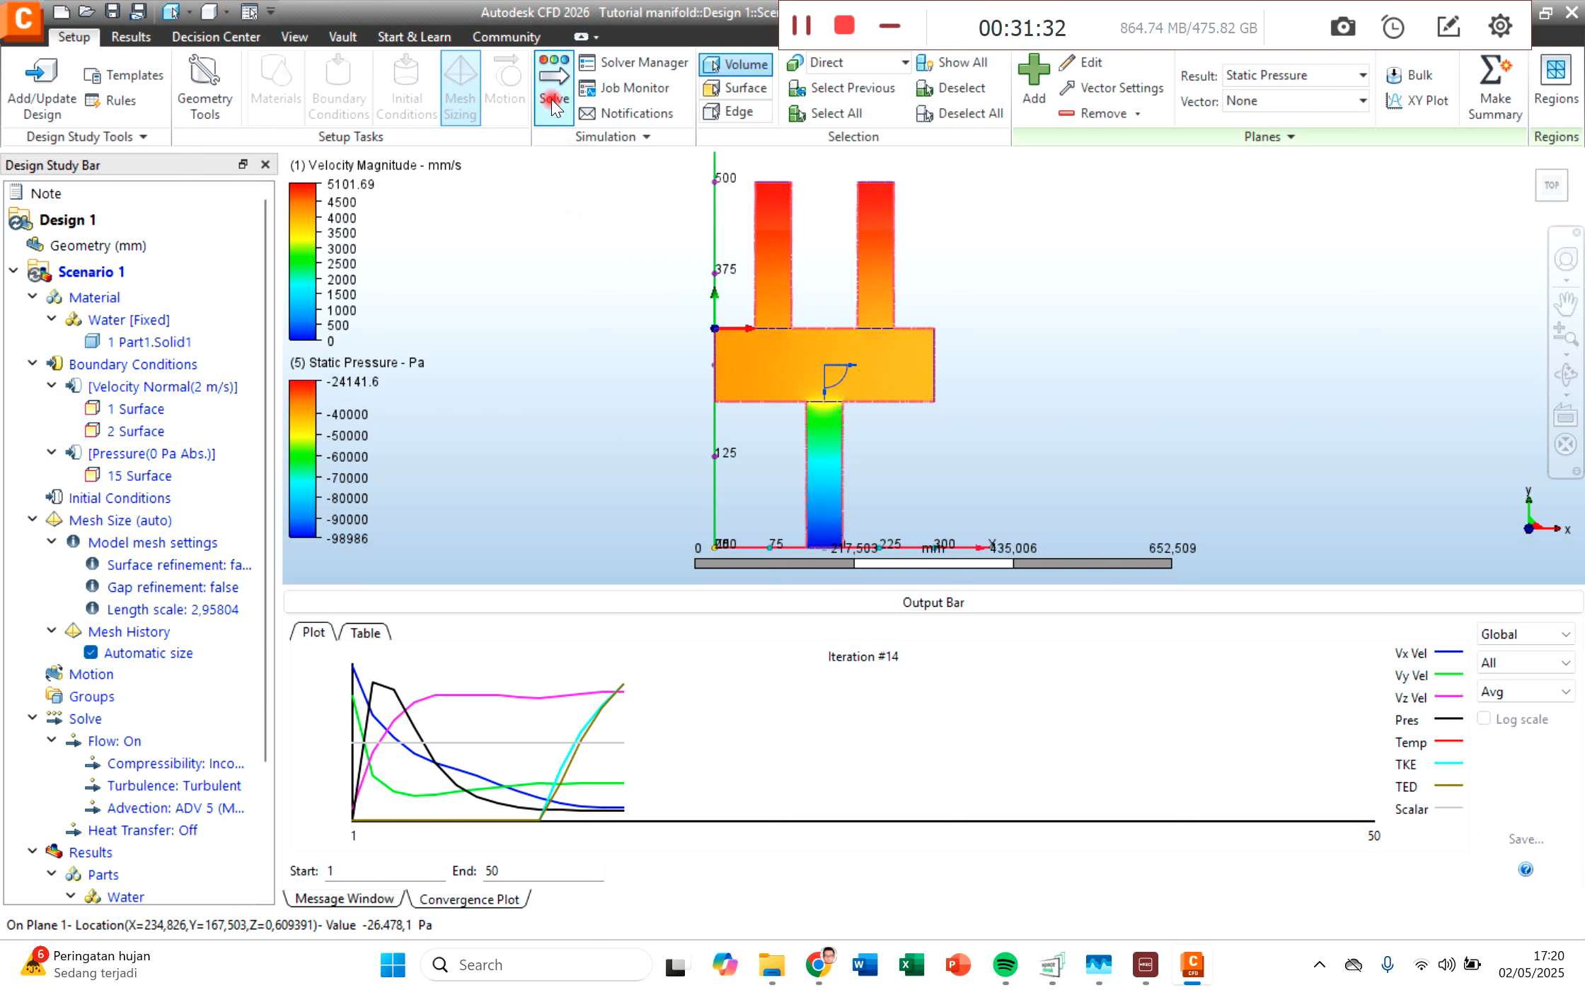
pyautogui.click(962, 640)
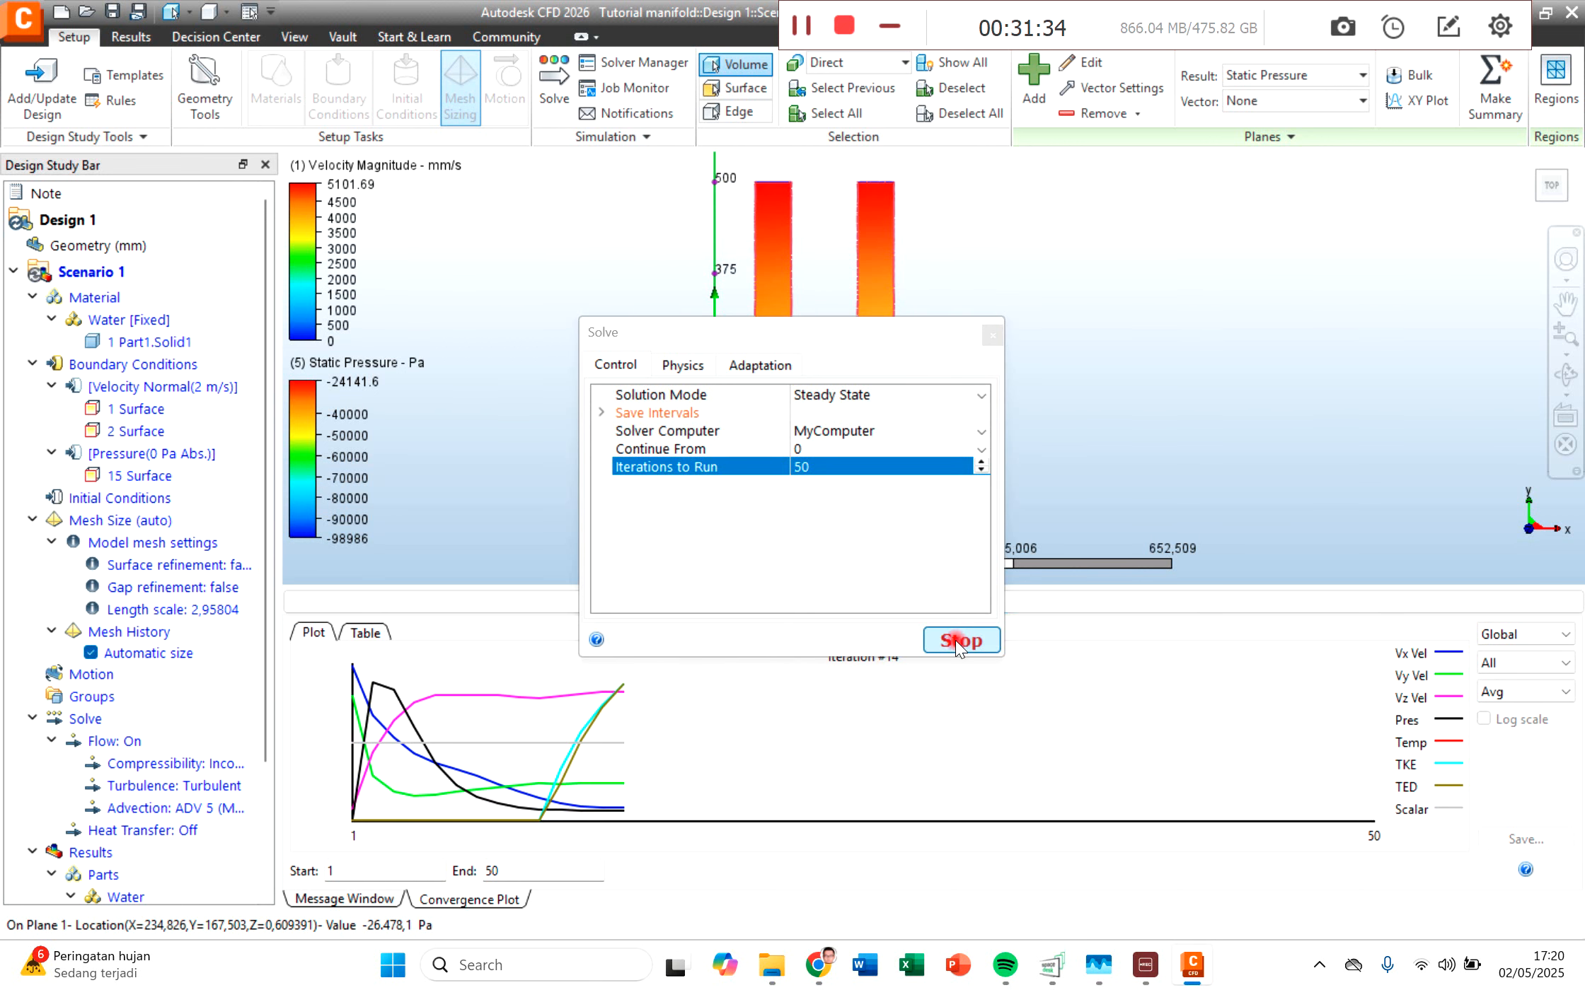
pyautogui.click(957, 640)
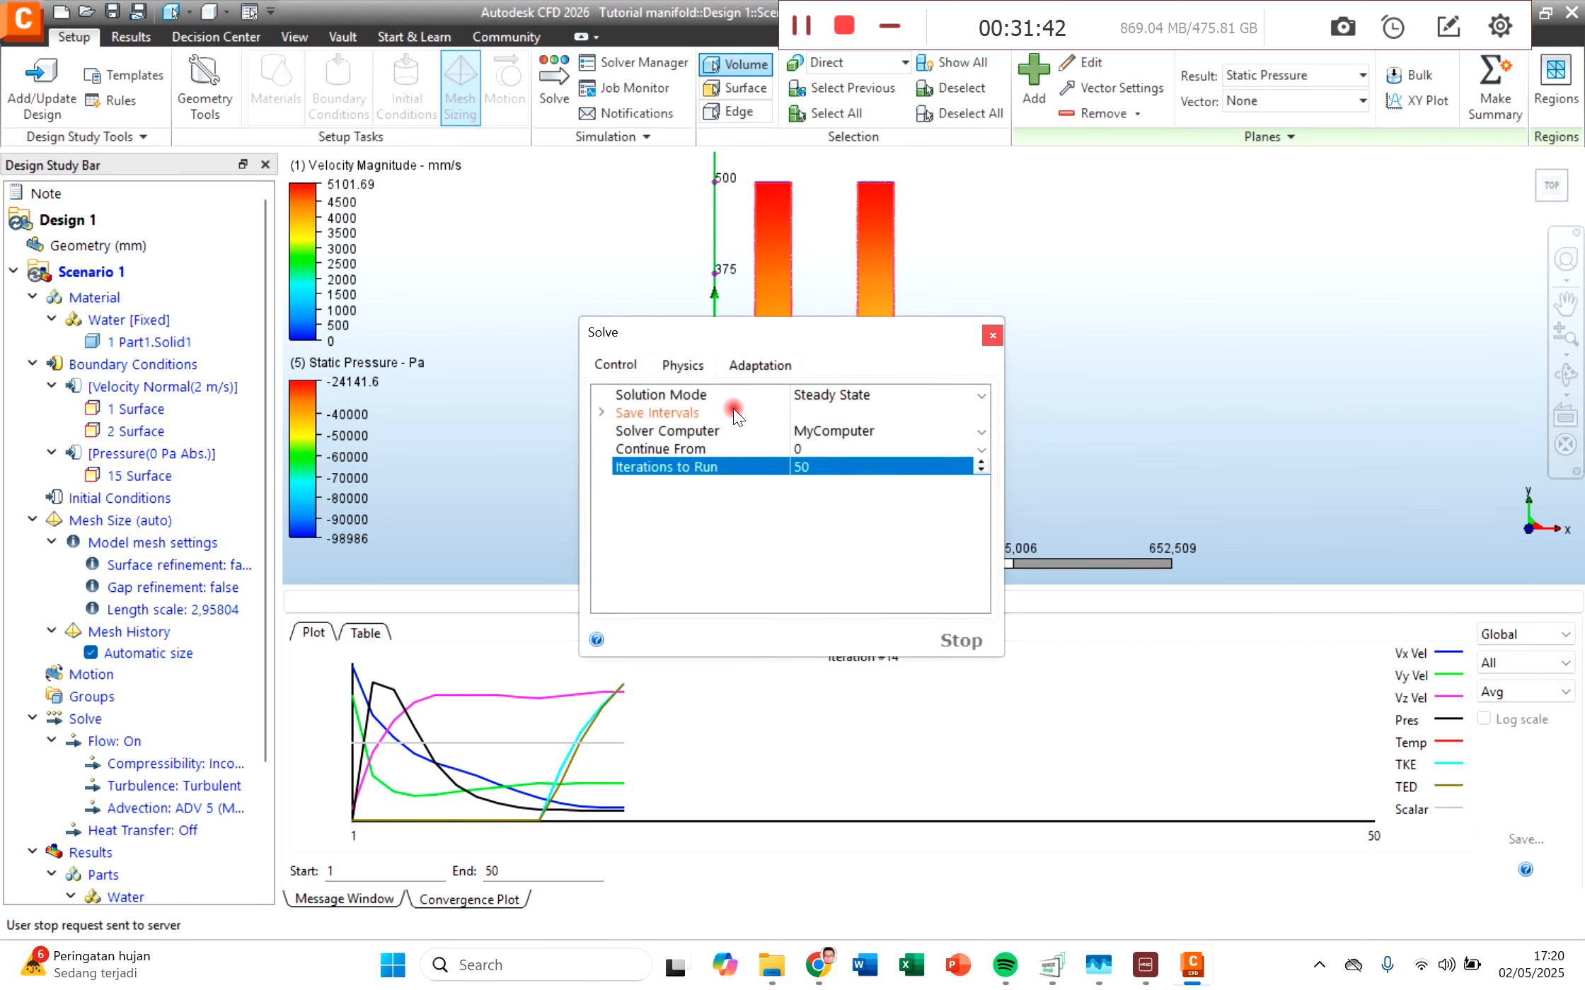
pyautogui.moveTo(685, 332); pyautogui.dragTo(607, 390)
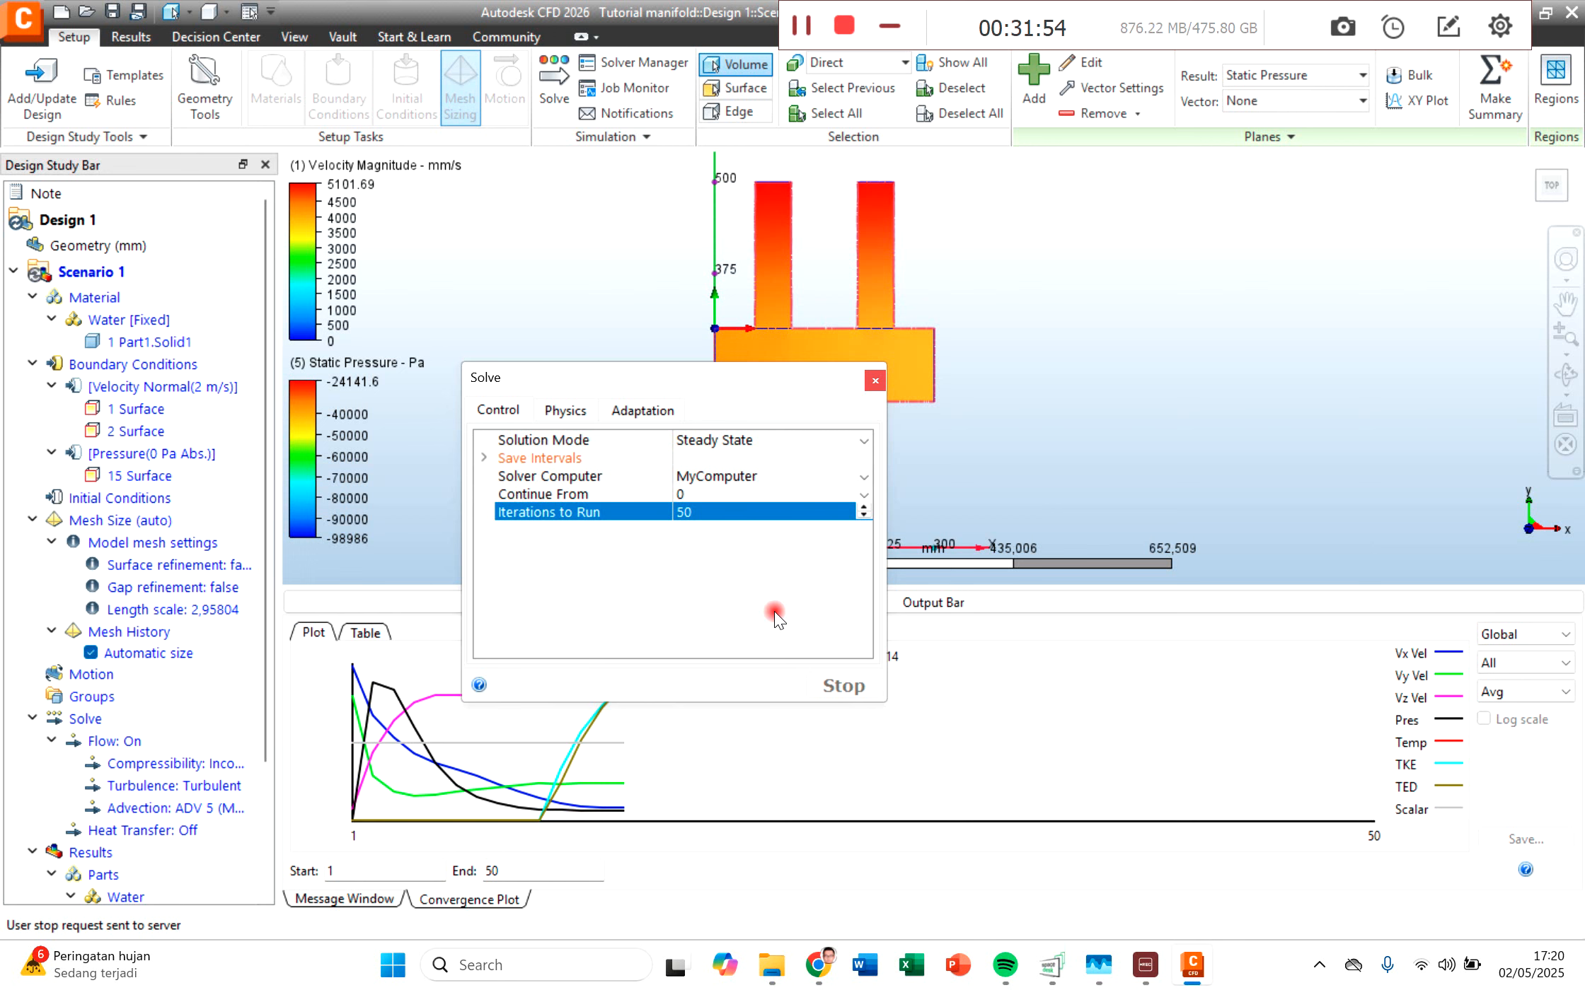
pyautogui.click(874, 381)
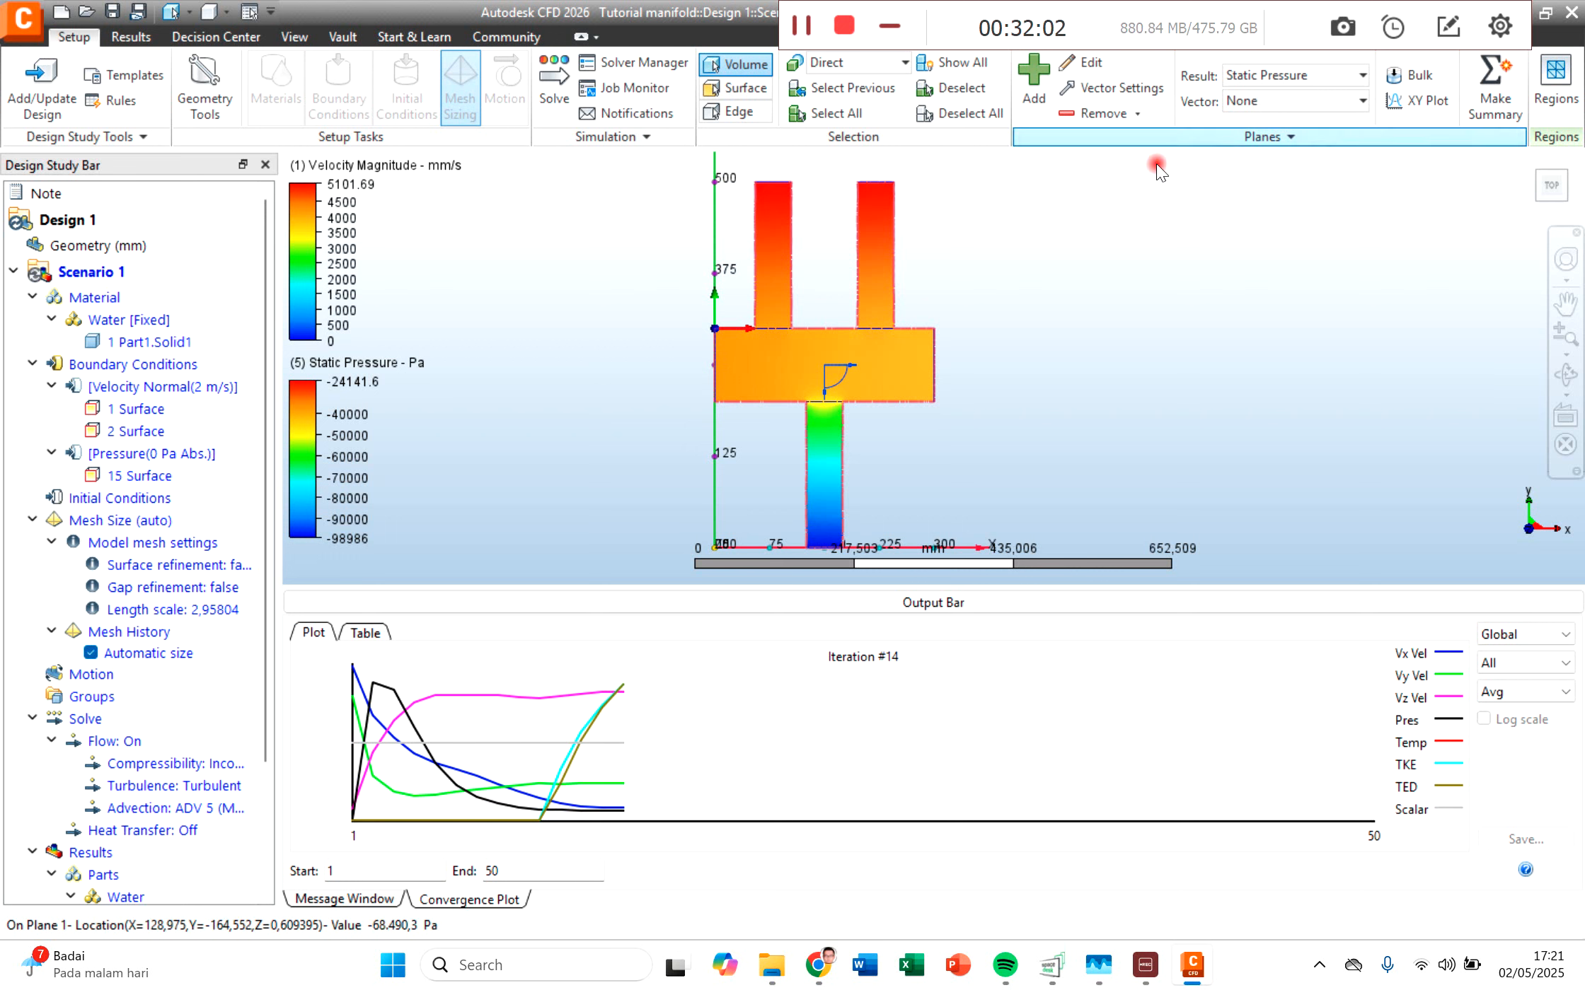
pyautogui.rightClick(60, 224)
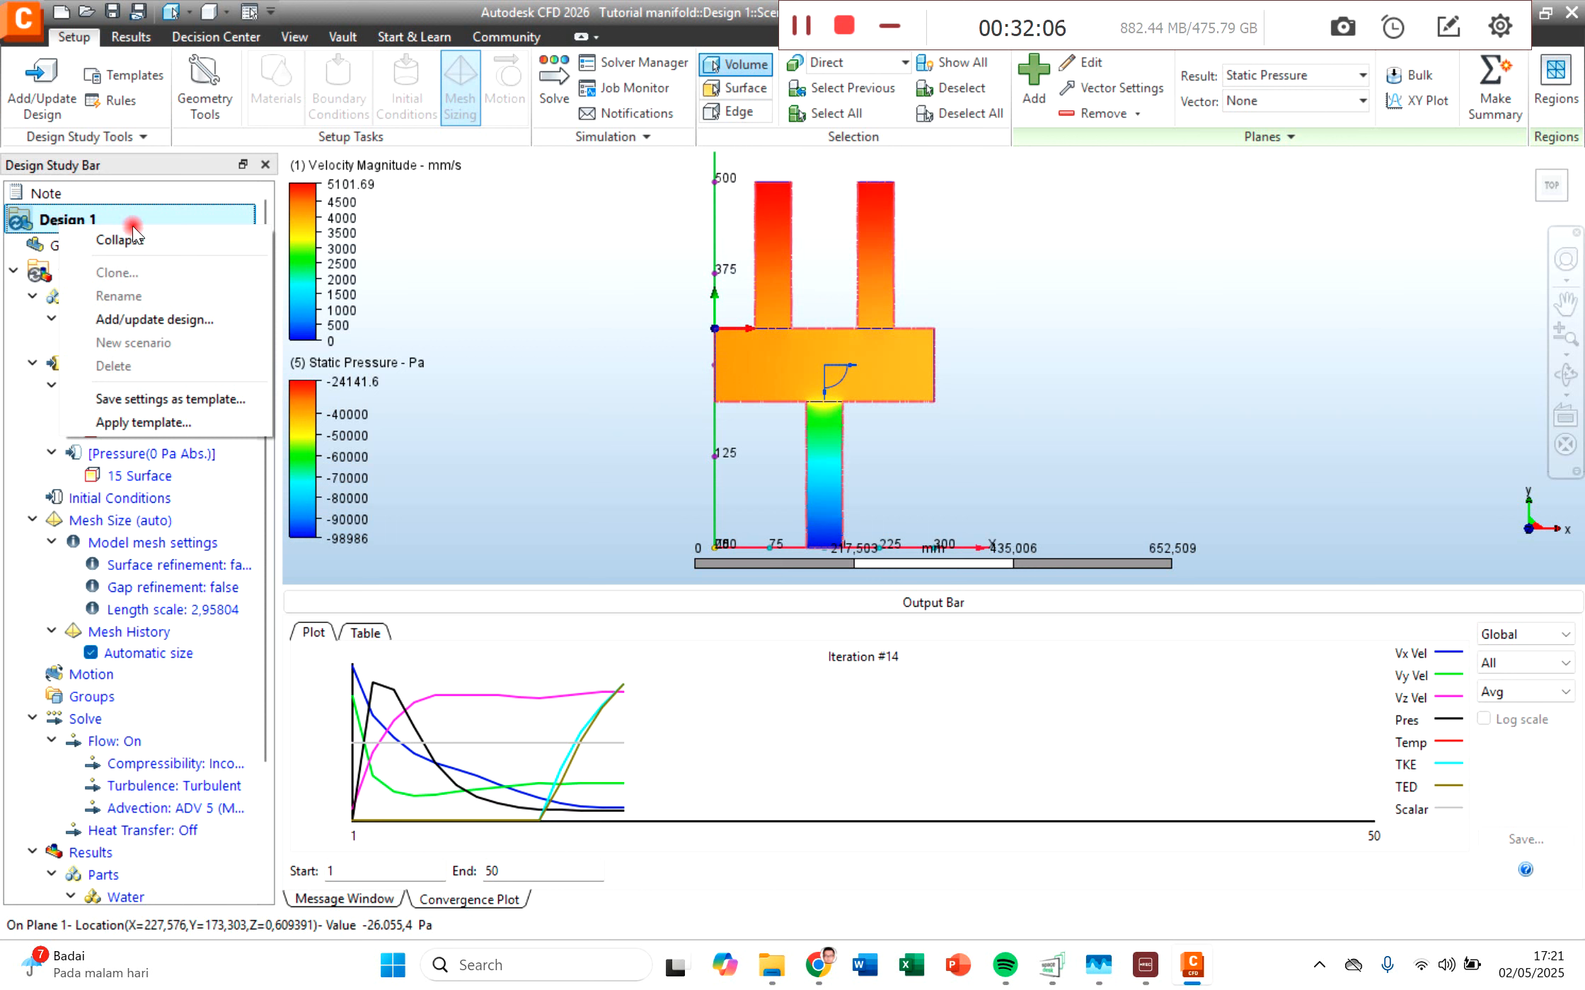
pyautogui.click(537, 324)
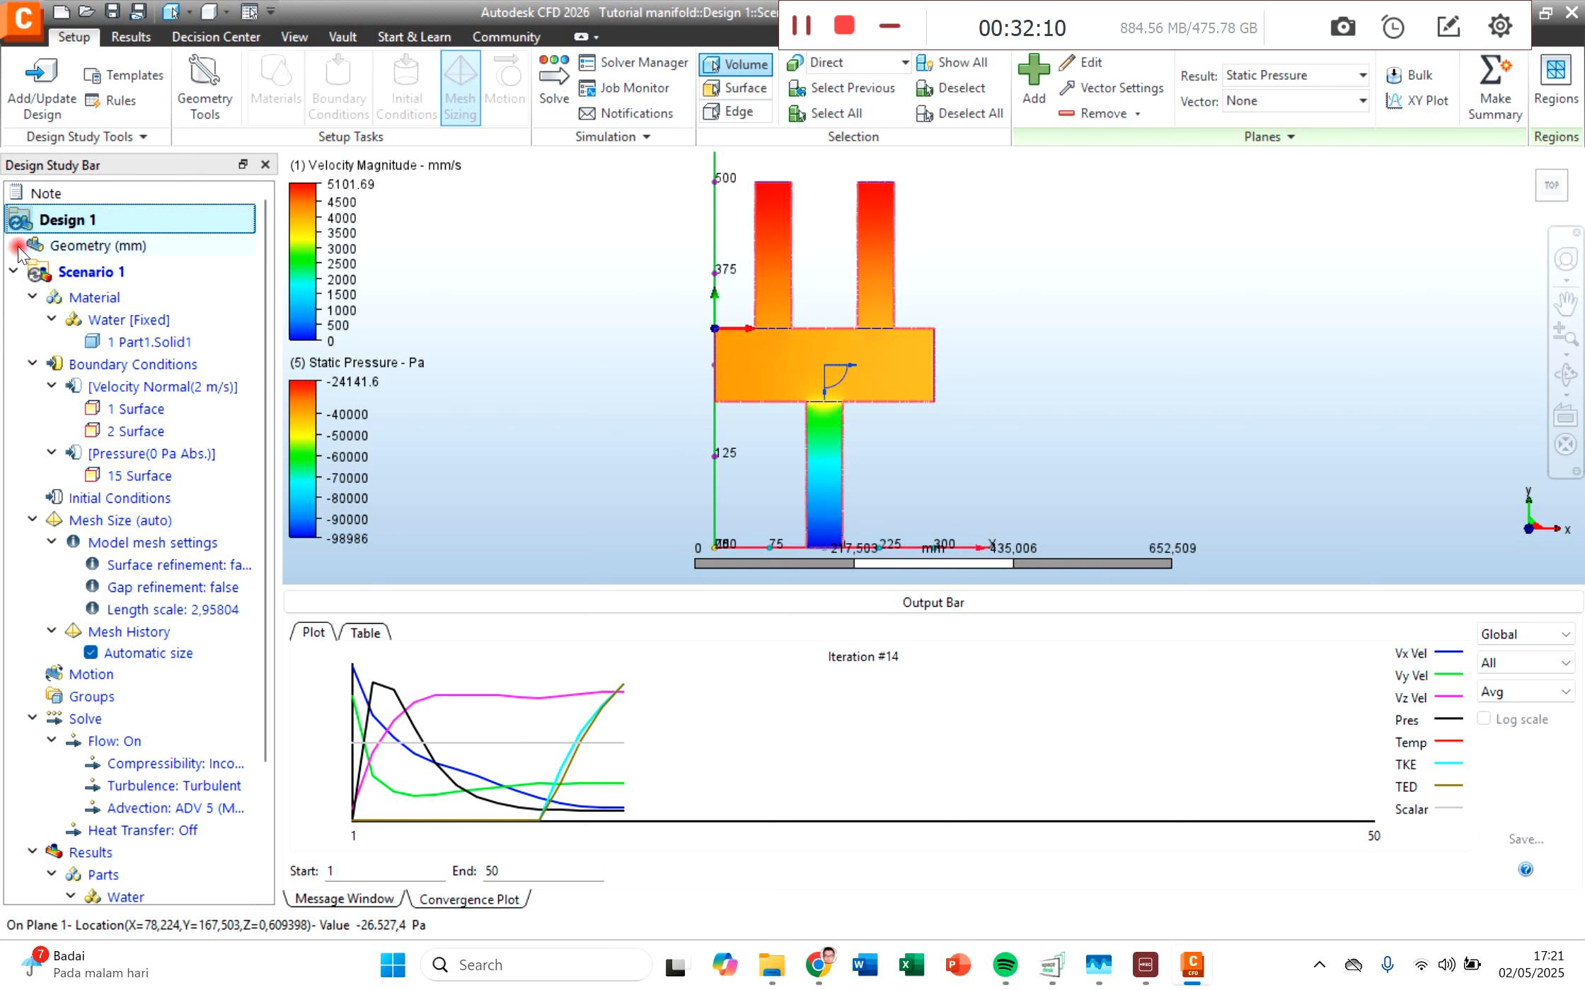
pyautogui.rightClick(58, 217)
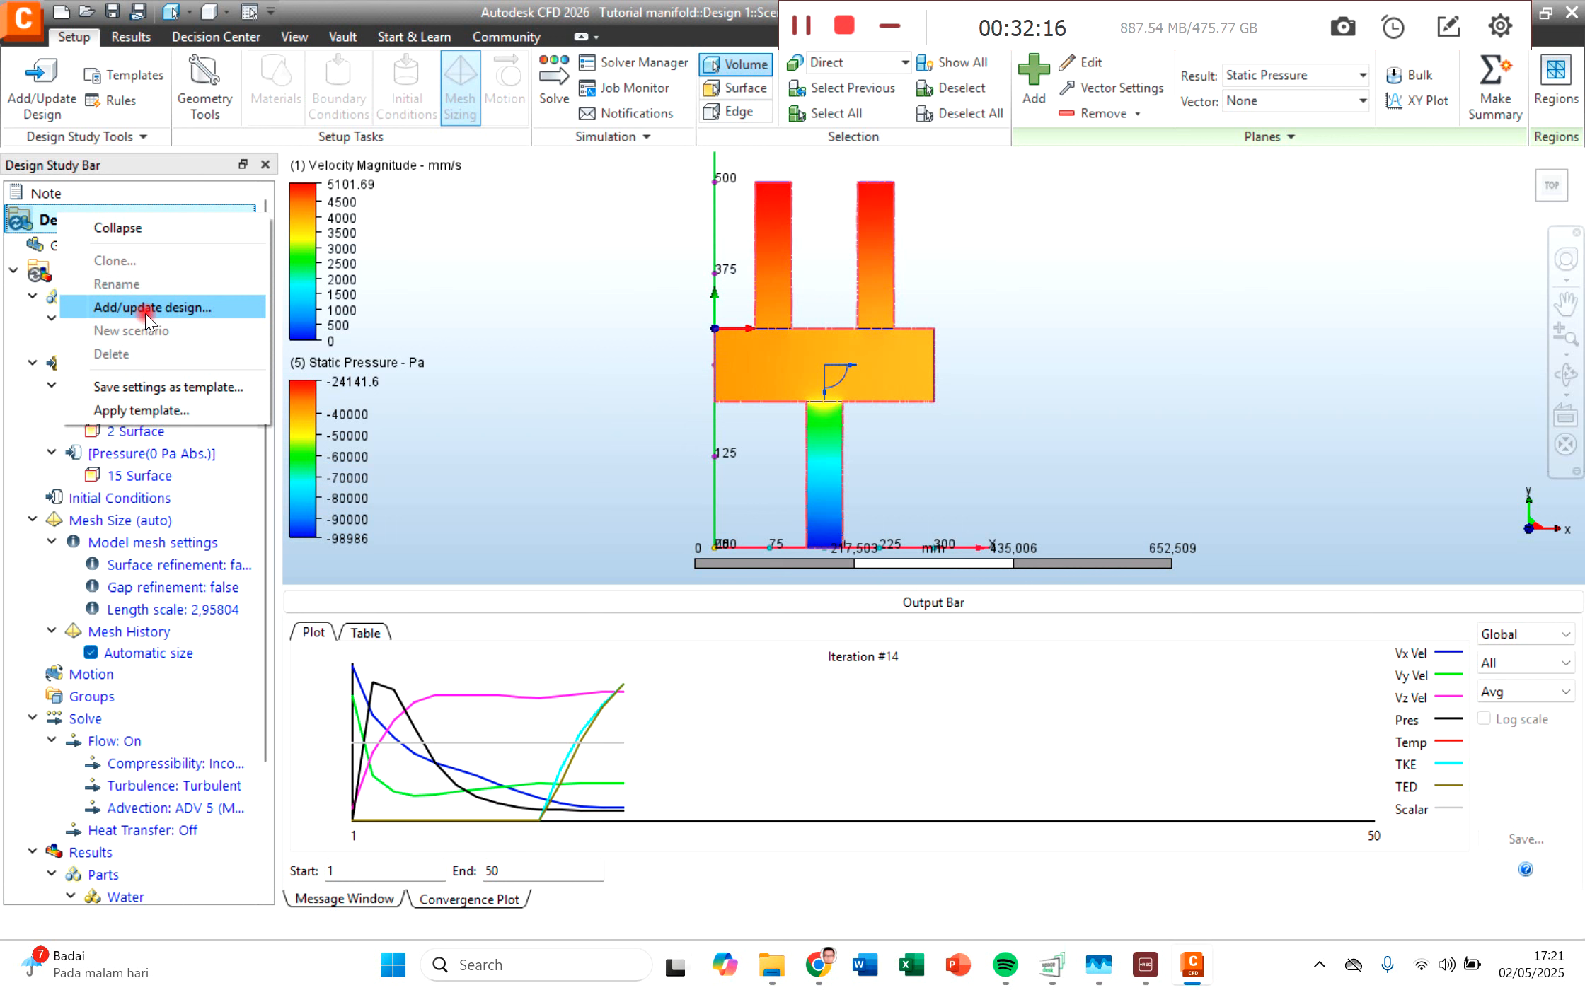
pyautogui.click(469, 379)
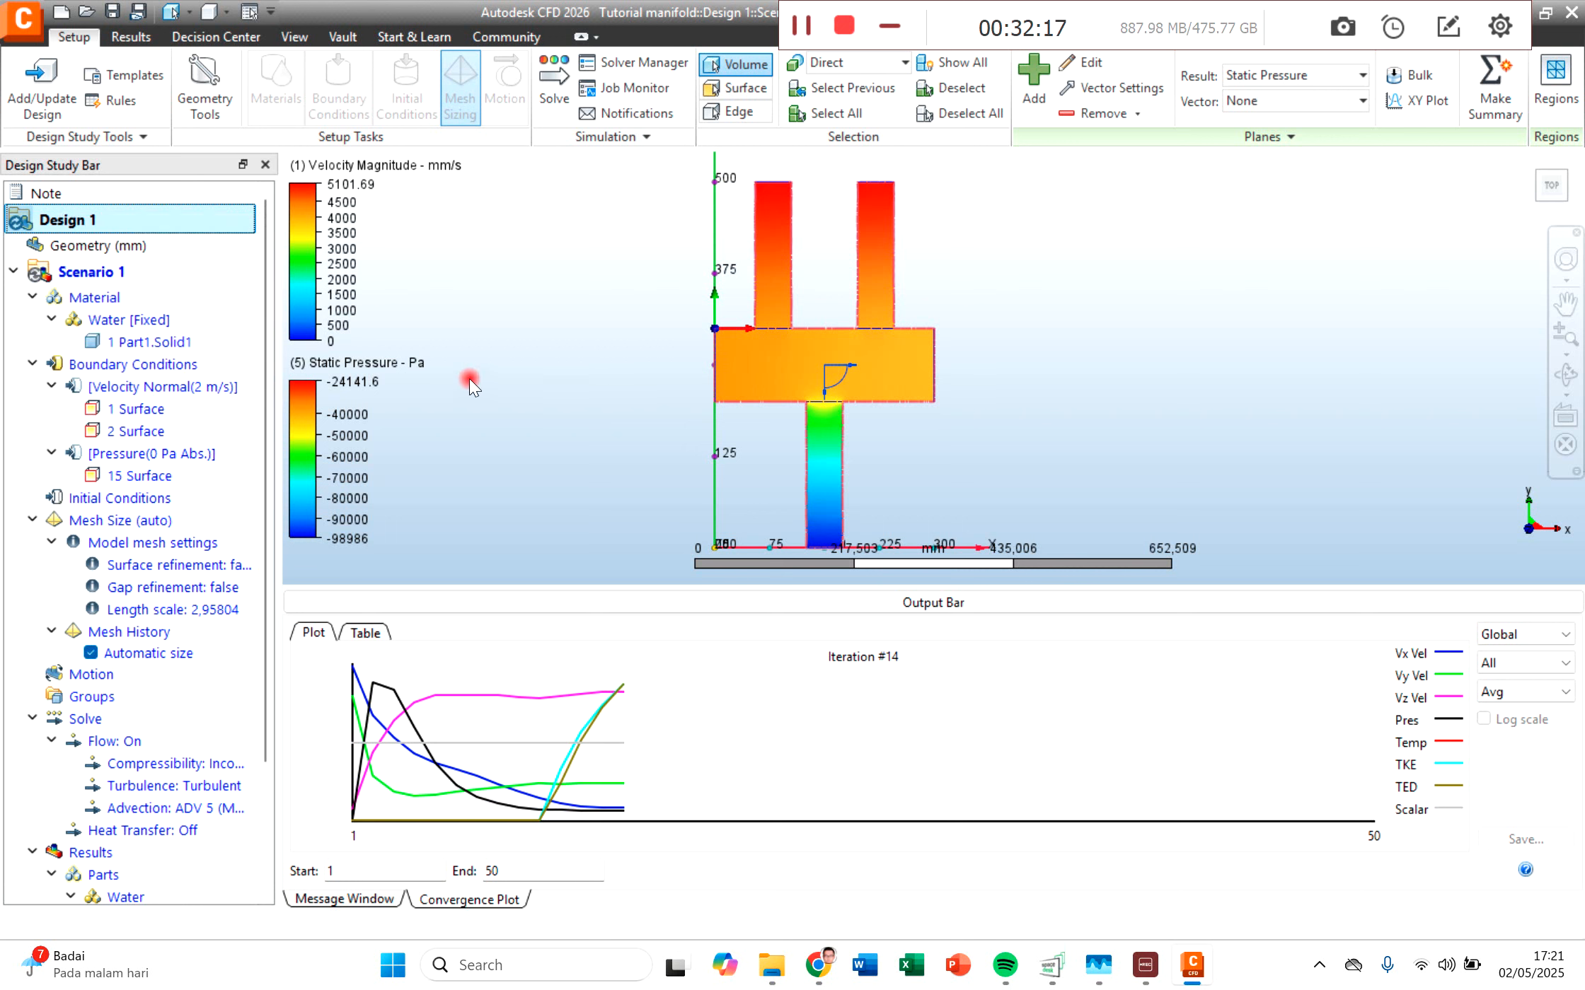
# Step: Close the current manifold study, restart Autodesk CFD 2026 and dismiss the Fusion 360 installer message
pyautogui.click(1572, 28)
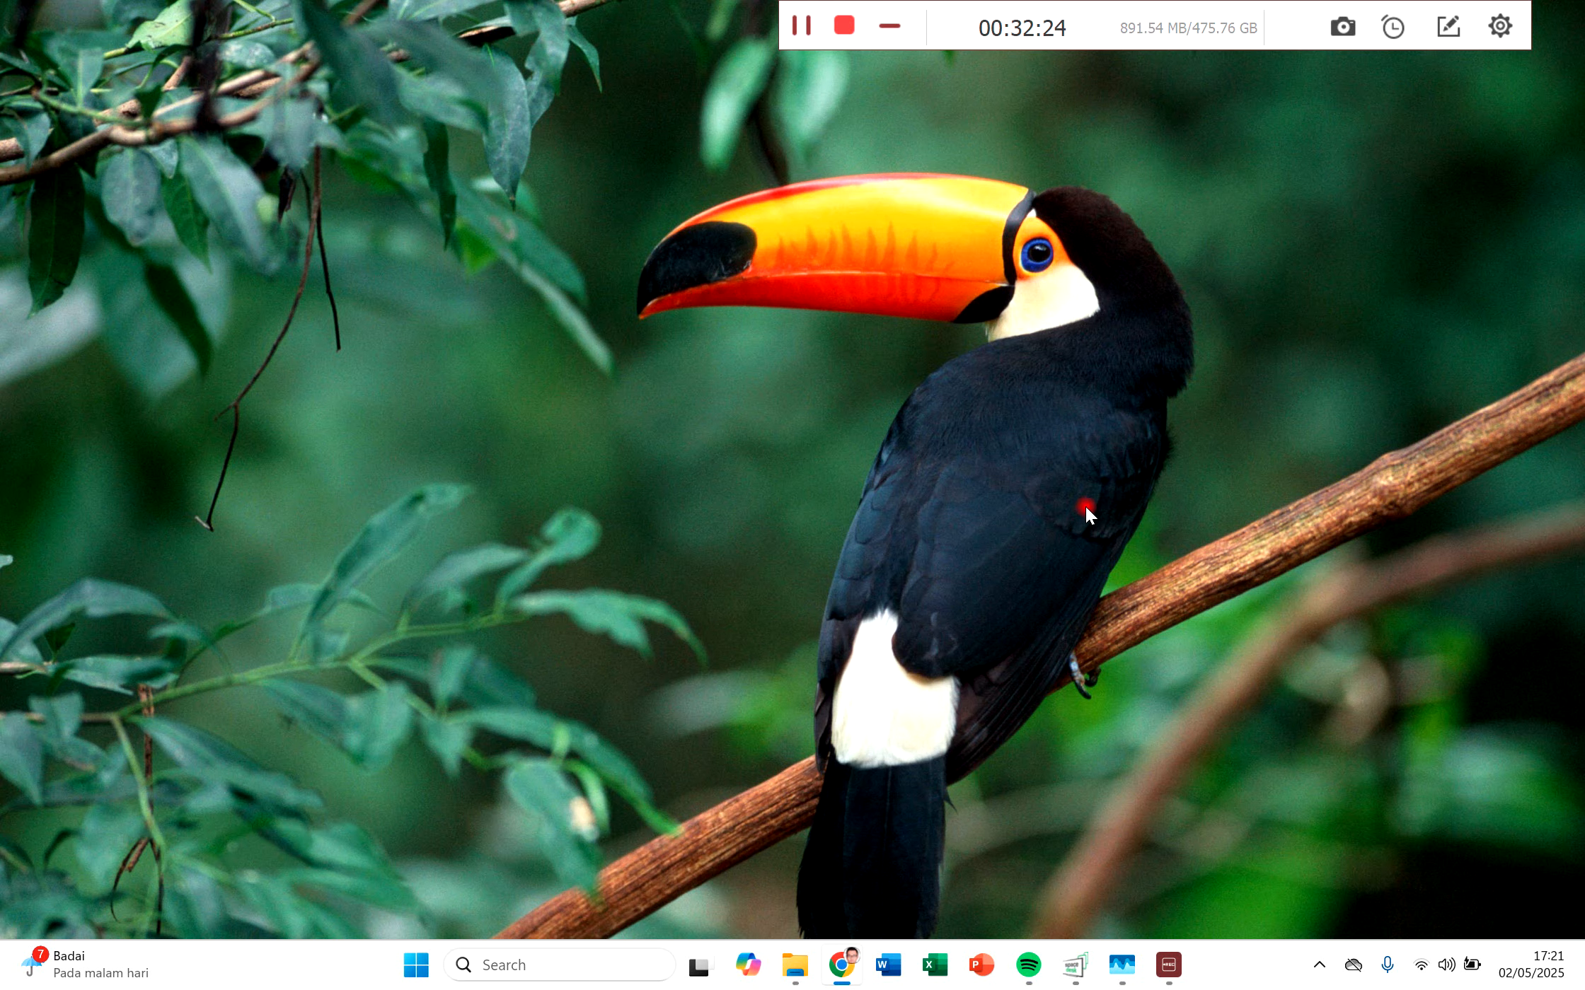
pyautogui.press('super')
pyautogui.write('c')
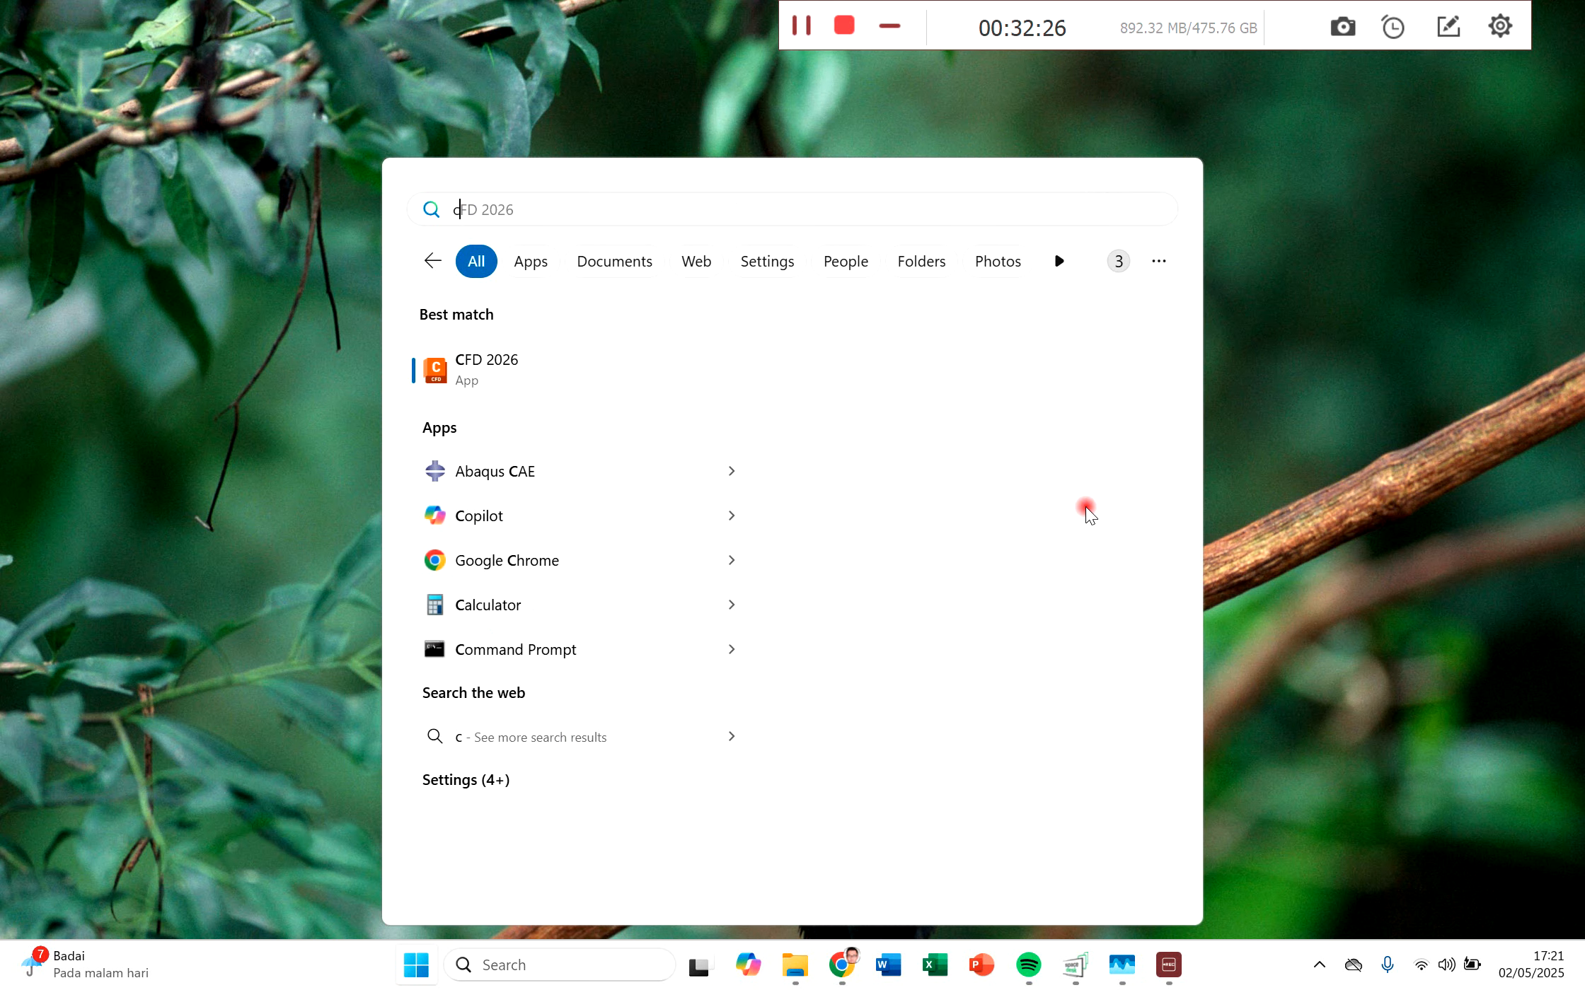
pyautogui.write('fd')
pyautogui.click(526, 388)
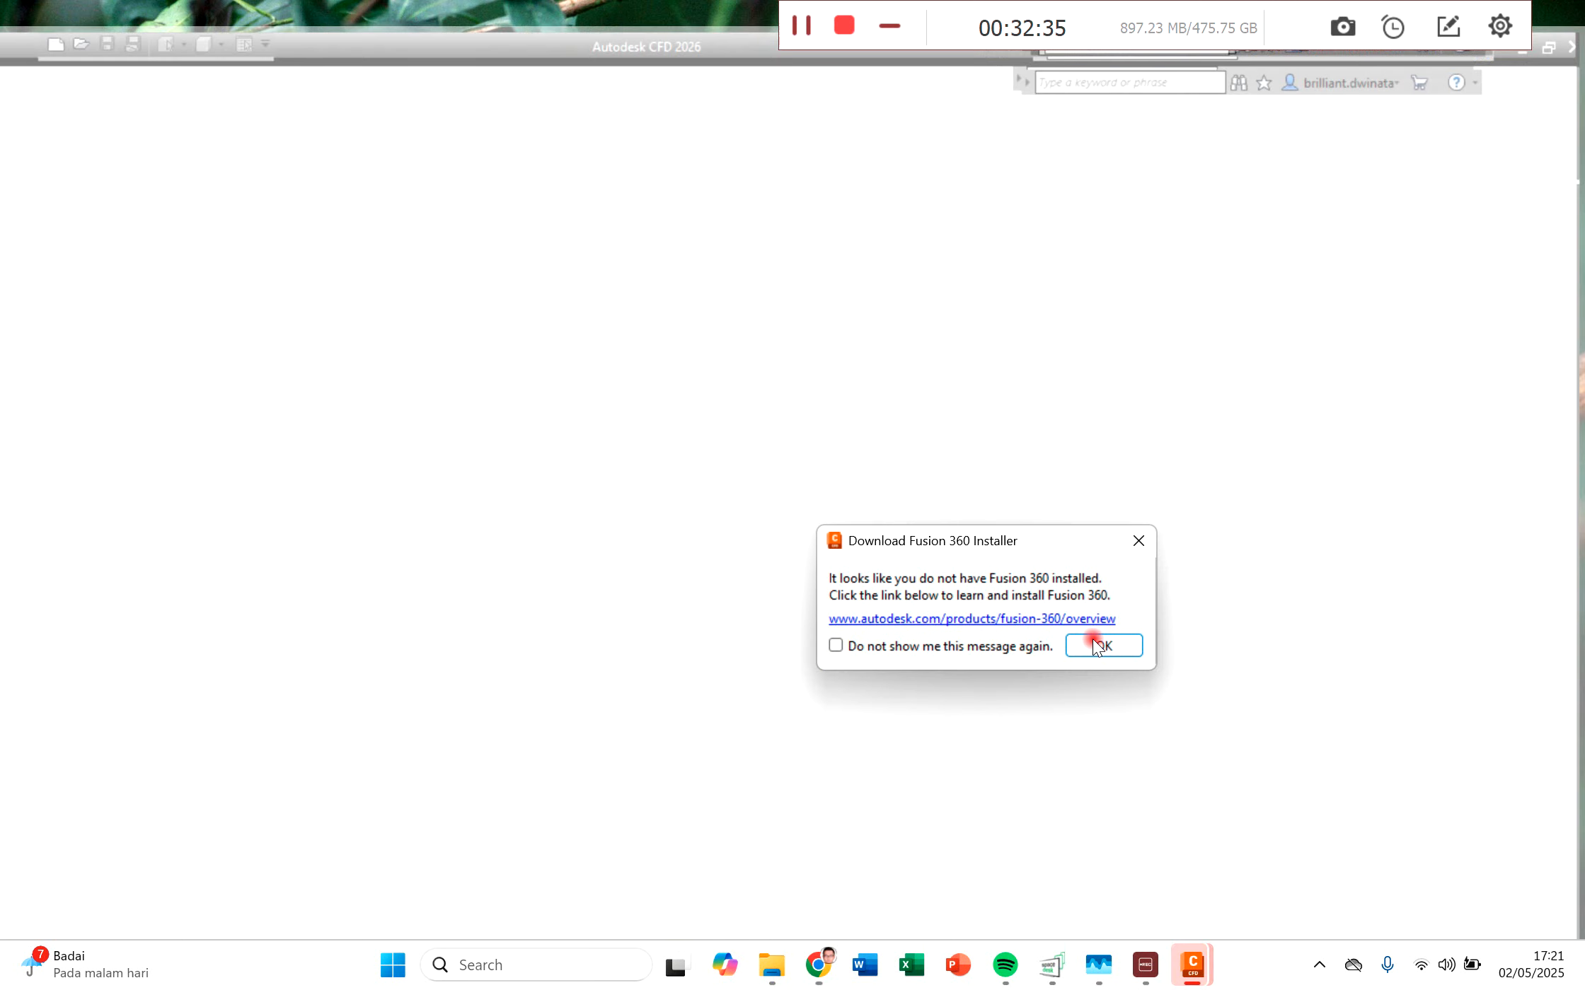
pyautogui.click(1093, 644)
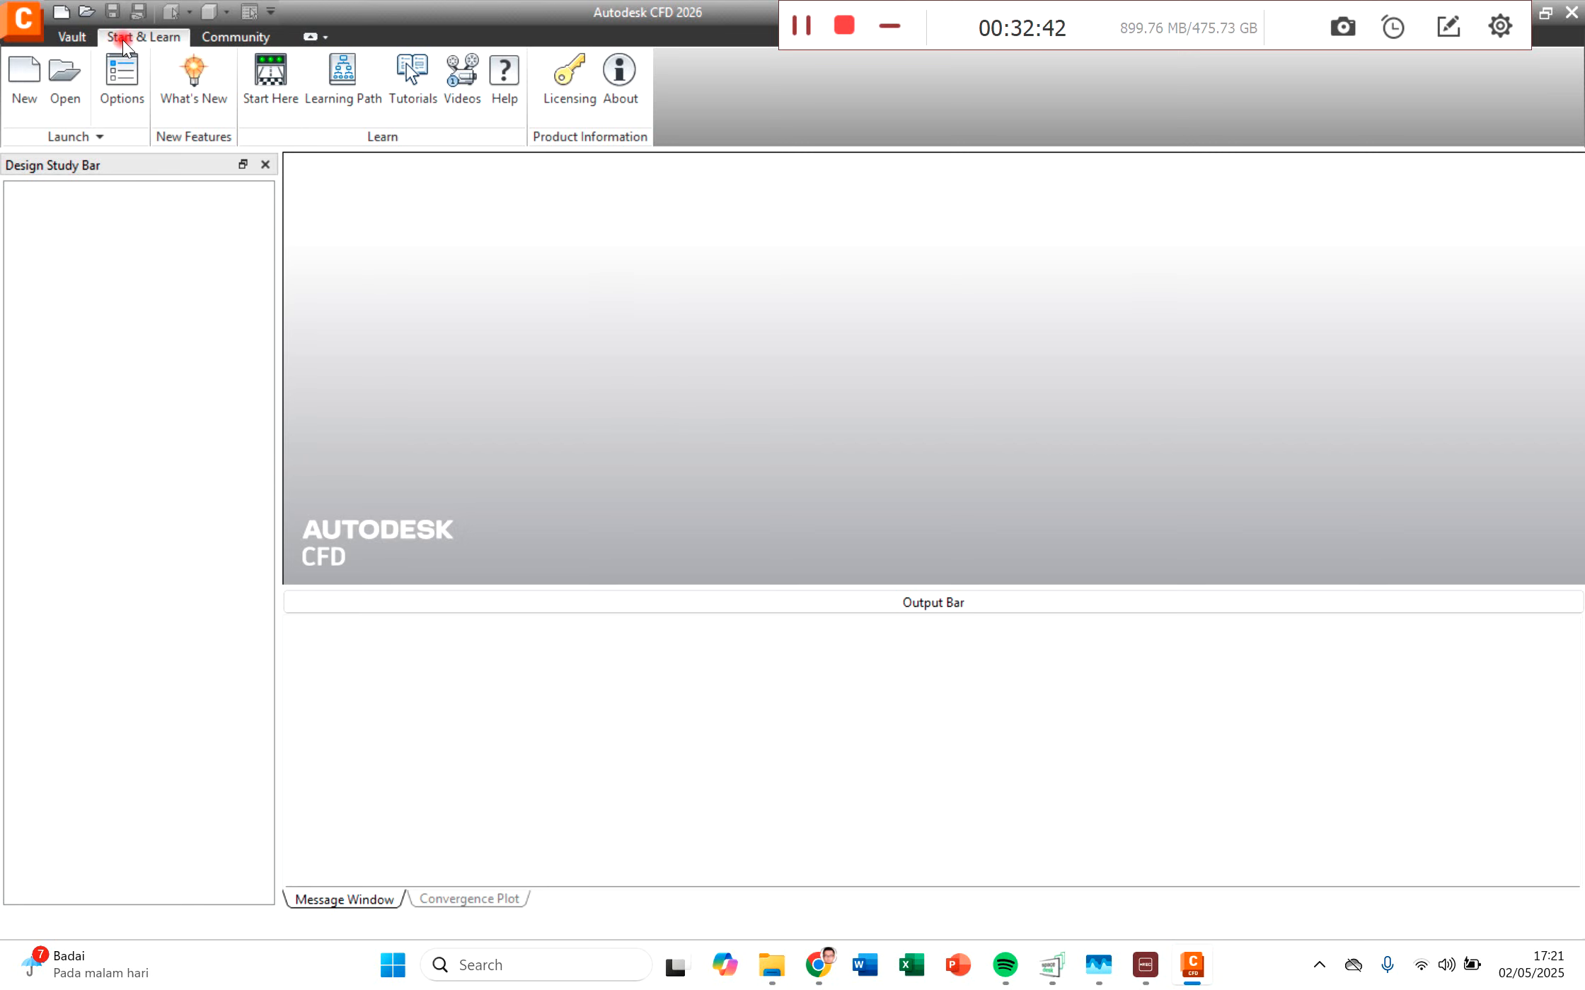
# Step: Create a new design study named "tutorial manifold heat transfer" from simple manifold.ipt in the Desain Simulasi Teknik folder
pyautogui.click(25, 79)
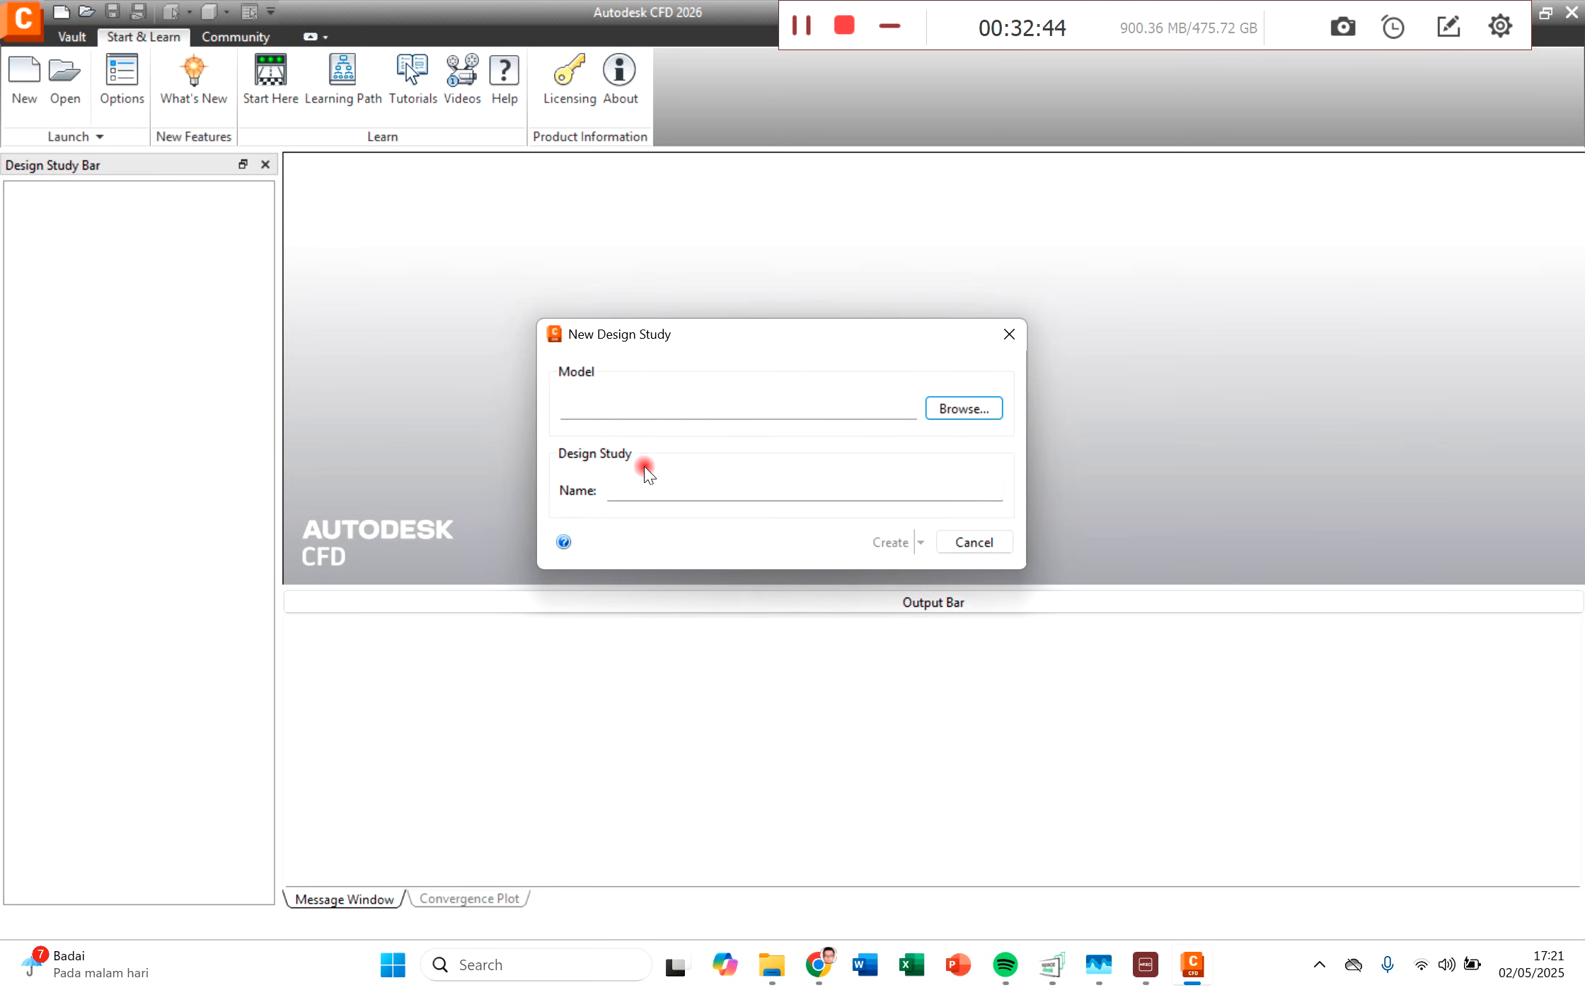
pyautogui.click(980, 410)
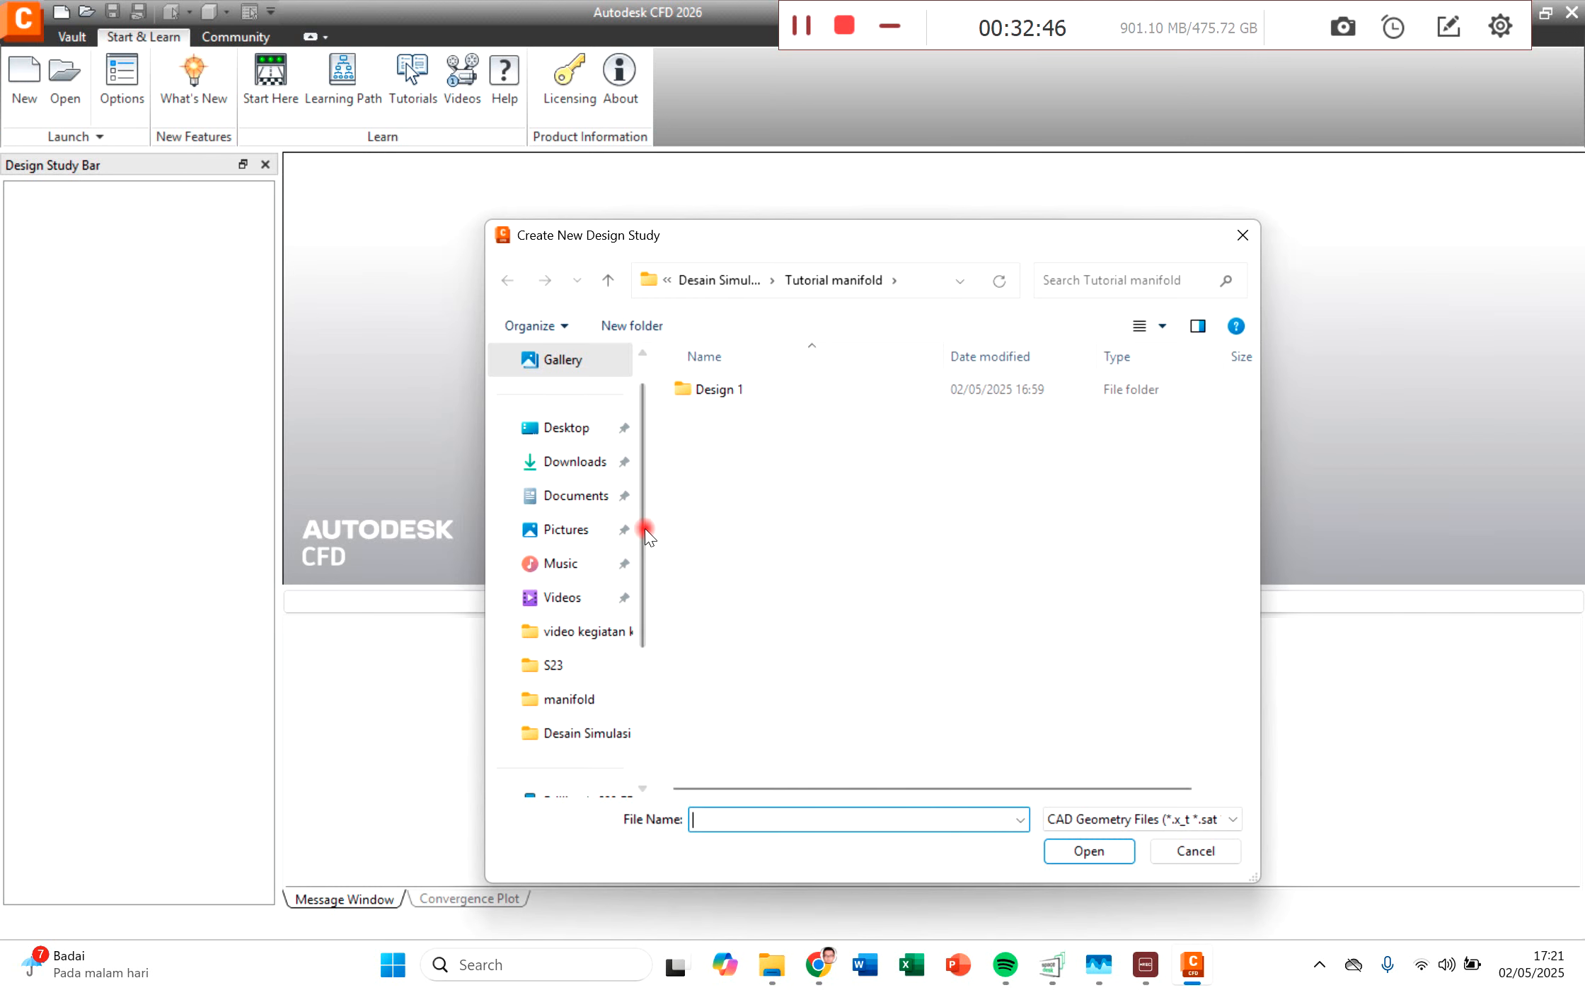
pyautogui.click(707, 283)
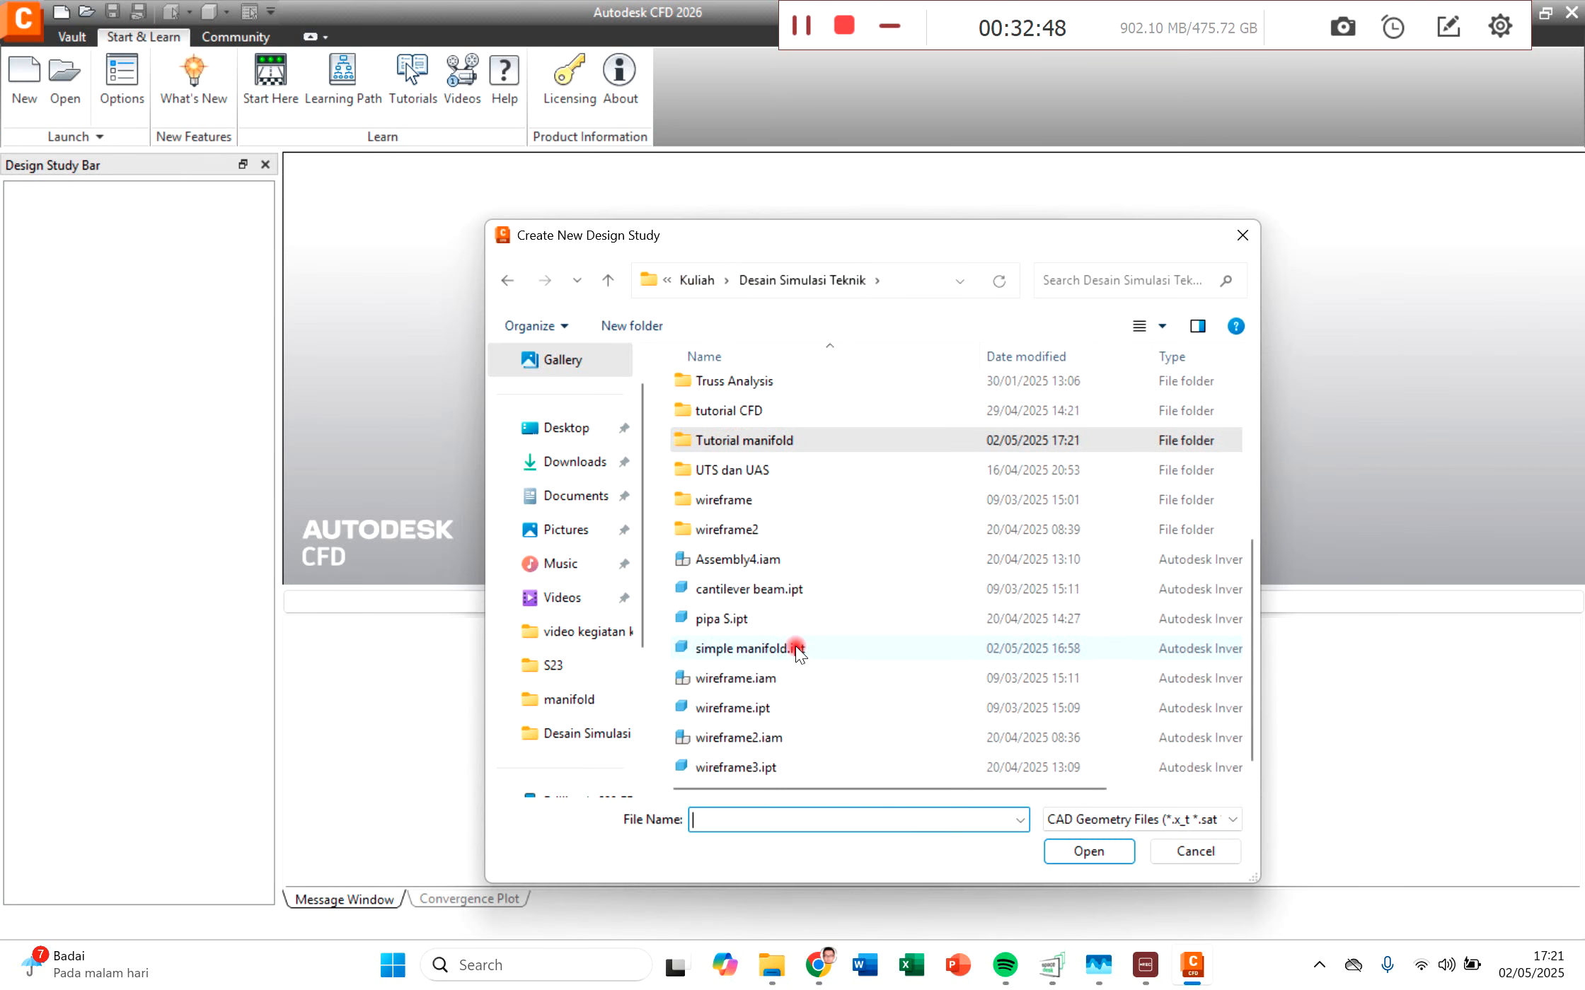
pyautogui.doubleClick(739, 648)
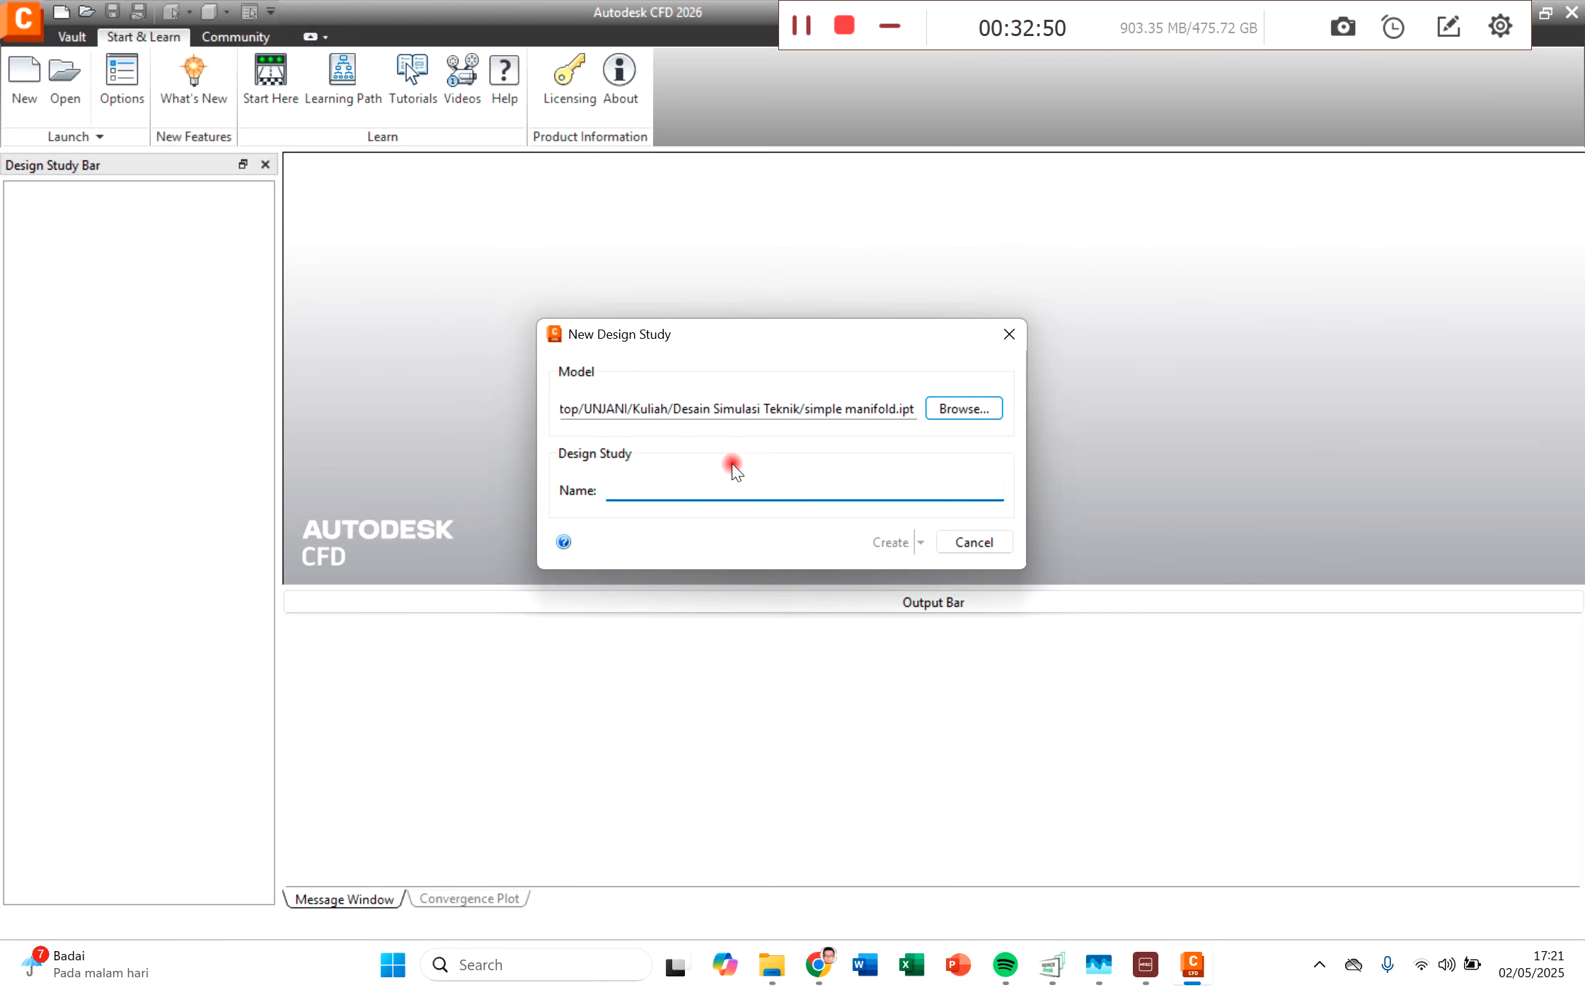
pyautogui.write('tutorial manifold heat transfer')
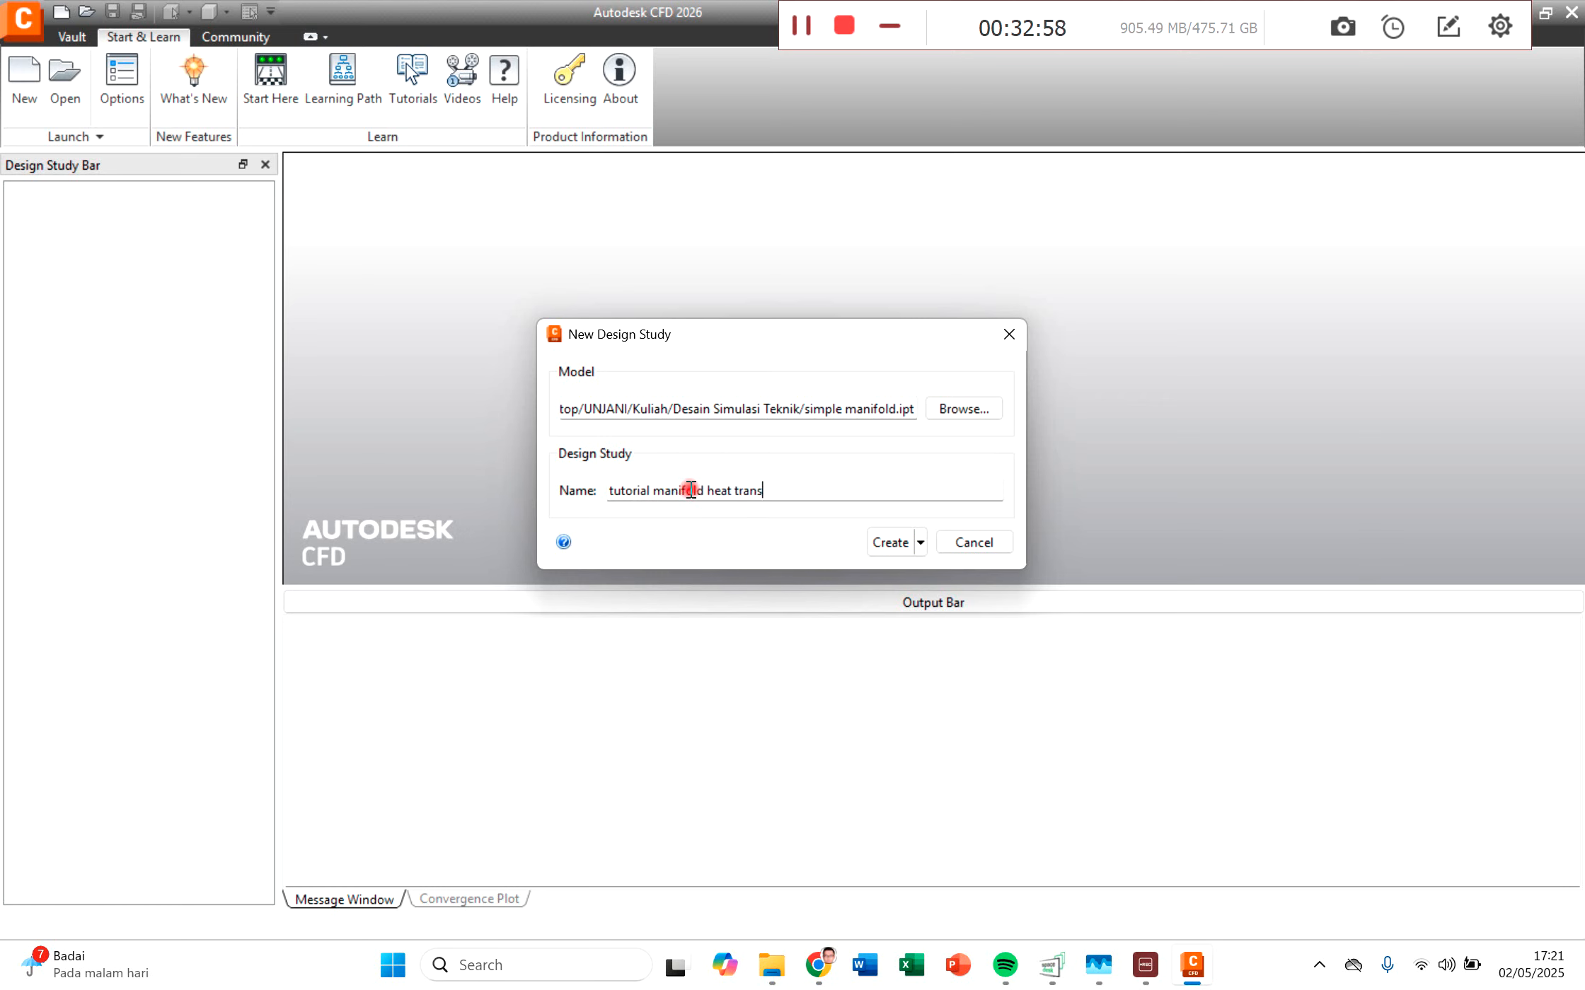
pyautogui.press('Return')
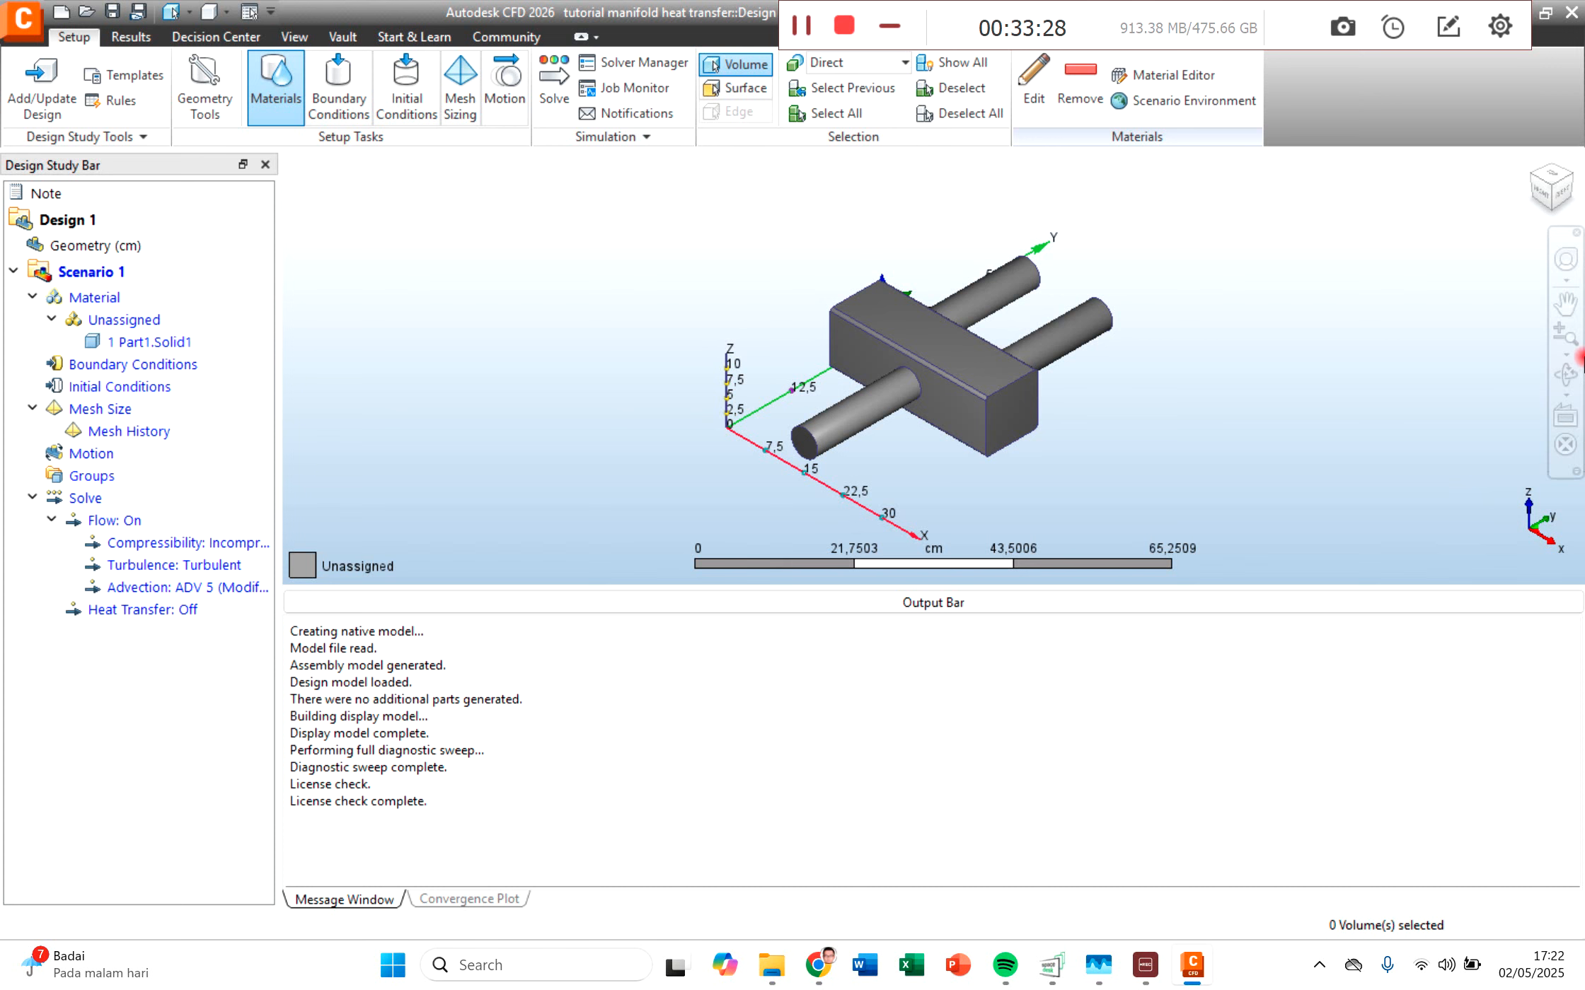
# Step: Examine the imported manifold from several angles and in the top view, including both inlet pipes and the outlet pipe
pyautogui.click(1566, 375)
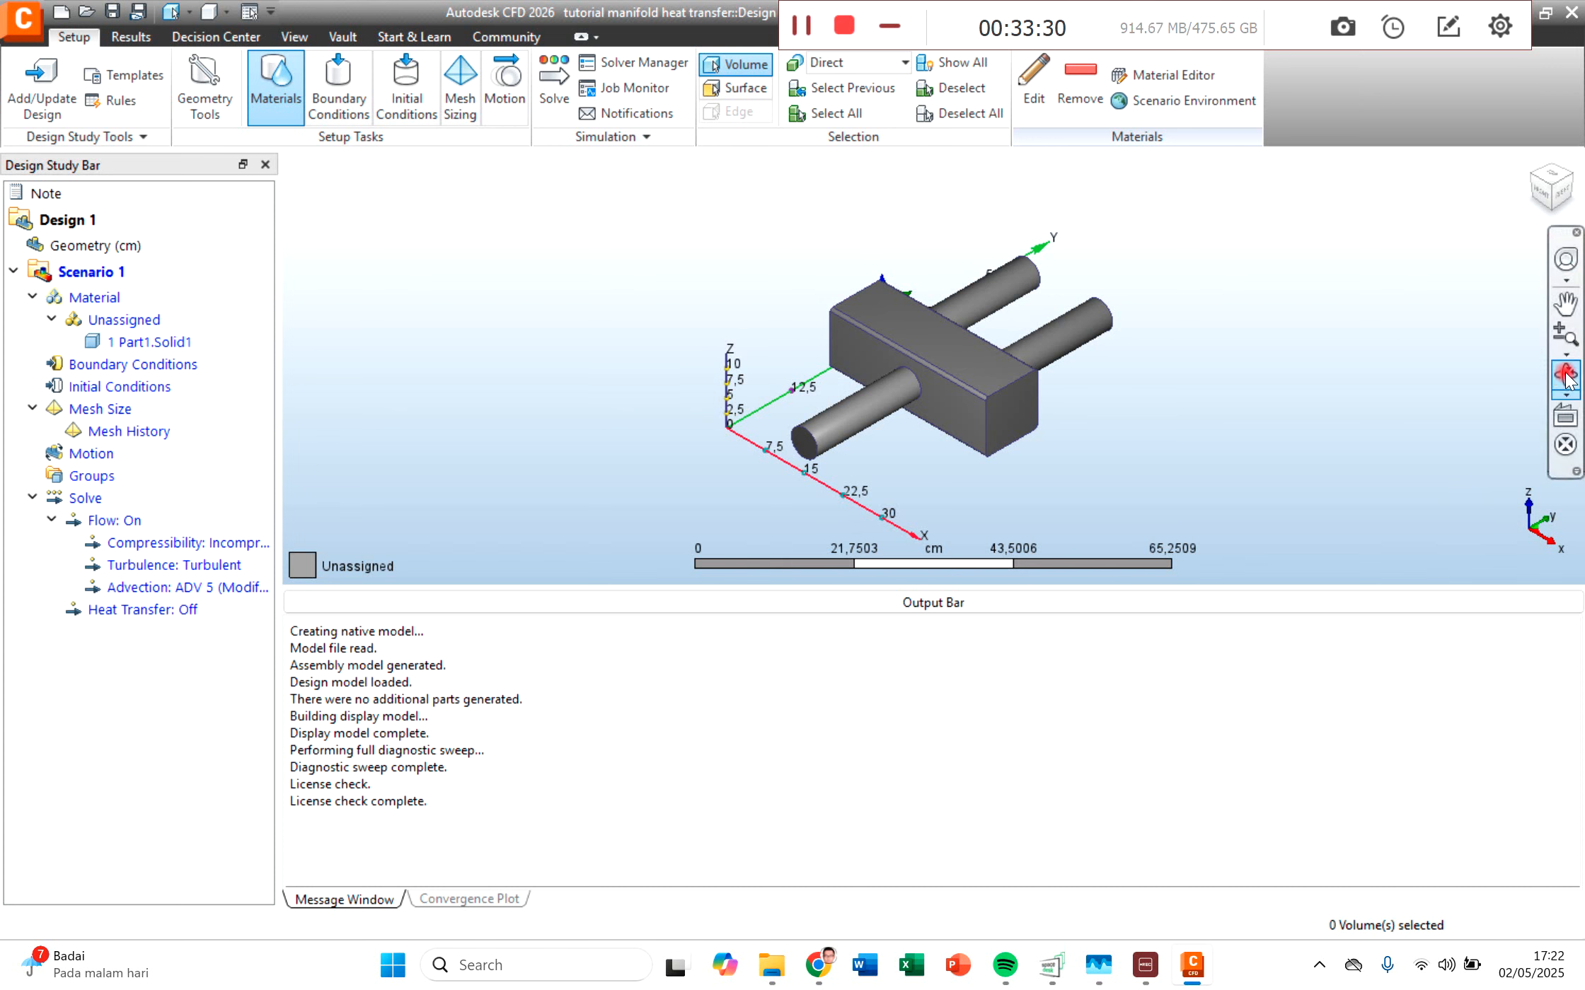
pyautogui.moveTo(885, 479); pyautogui.dragTo(906, 355)
pyautogui.moveTo(930, 405); pyautogui.dragTo(927, 506)
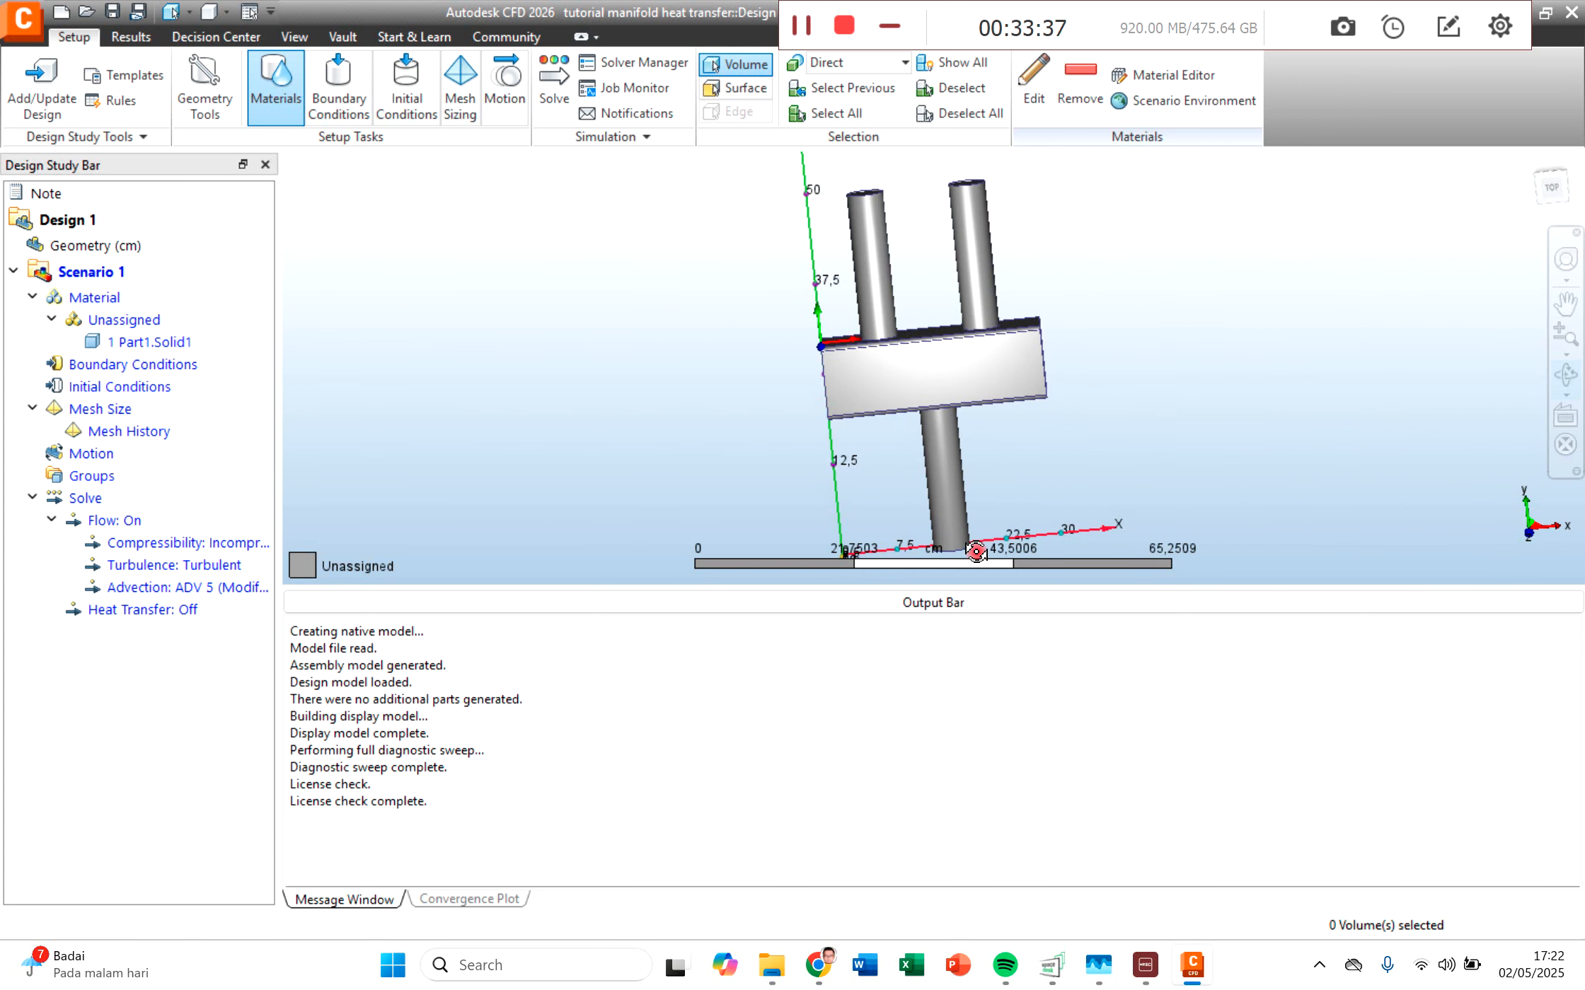
pyautogui.click(1554, 195)
pyautogui.scroll(2, 1155, 475)
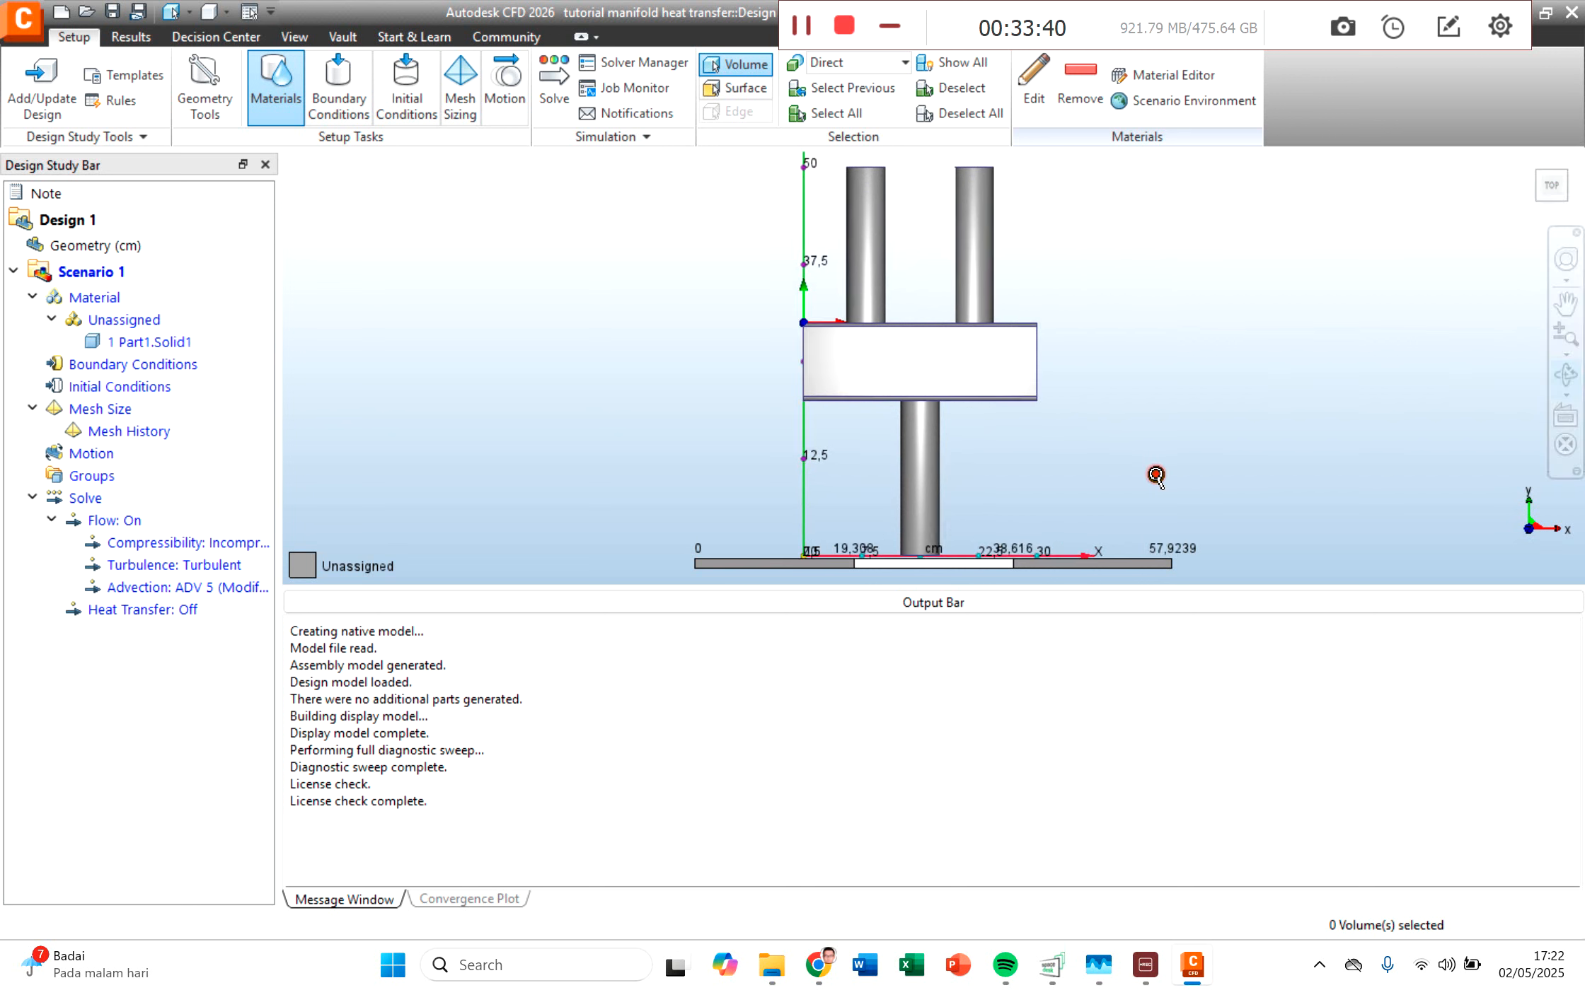
pyautogui.scroll(-1, 1155, 475)
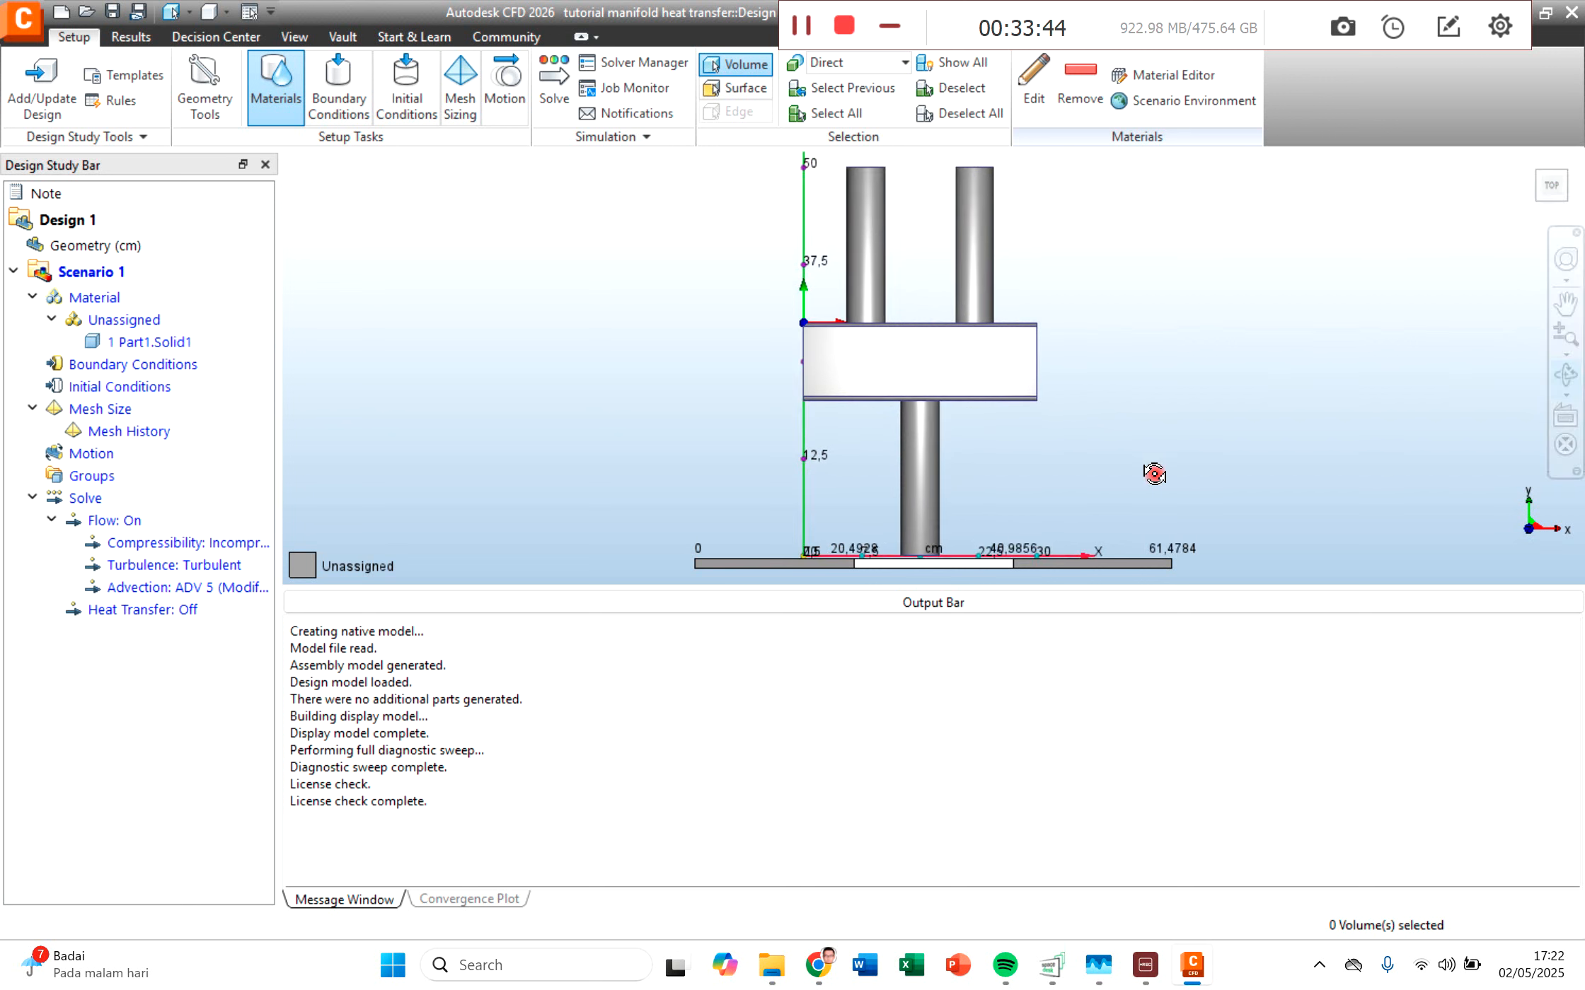
pyautogui.moveTo(1177, 380); pyautogui.dragTo(861, 424, button='middle')
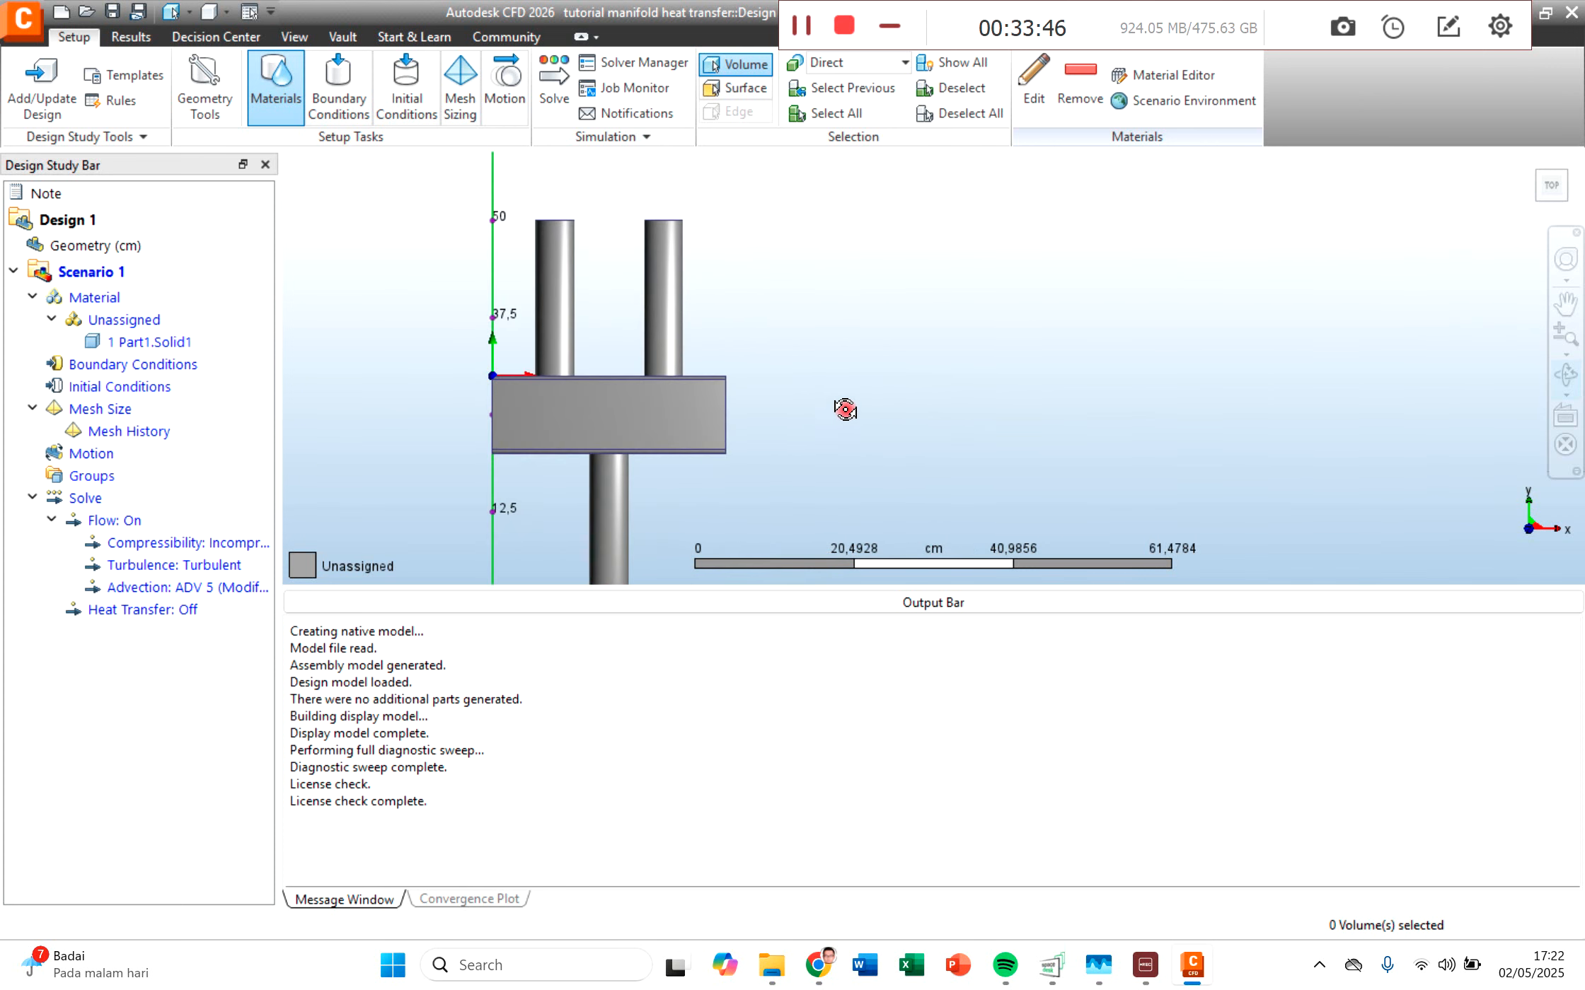
pyautogui.scroll(2, 853, 401)
pyautogui.scroll(-3, 841, 417)
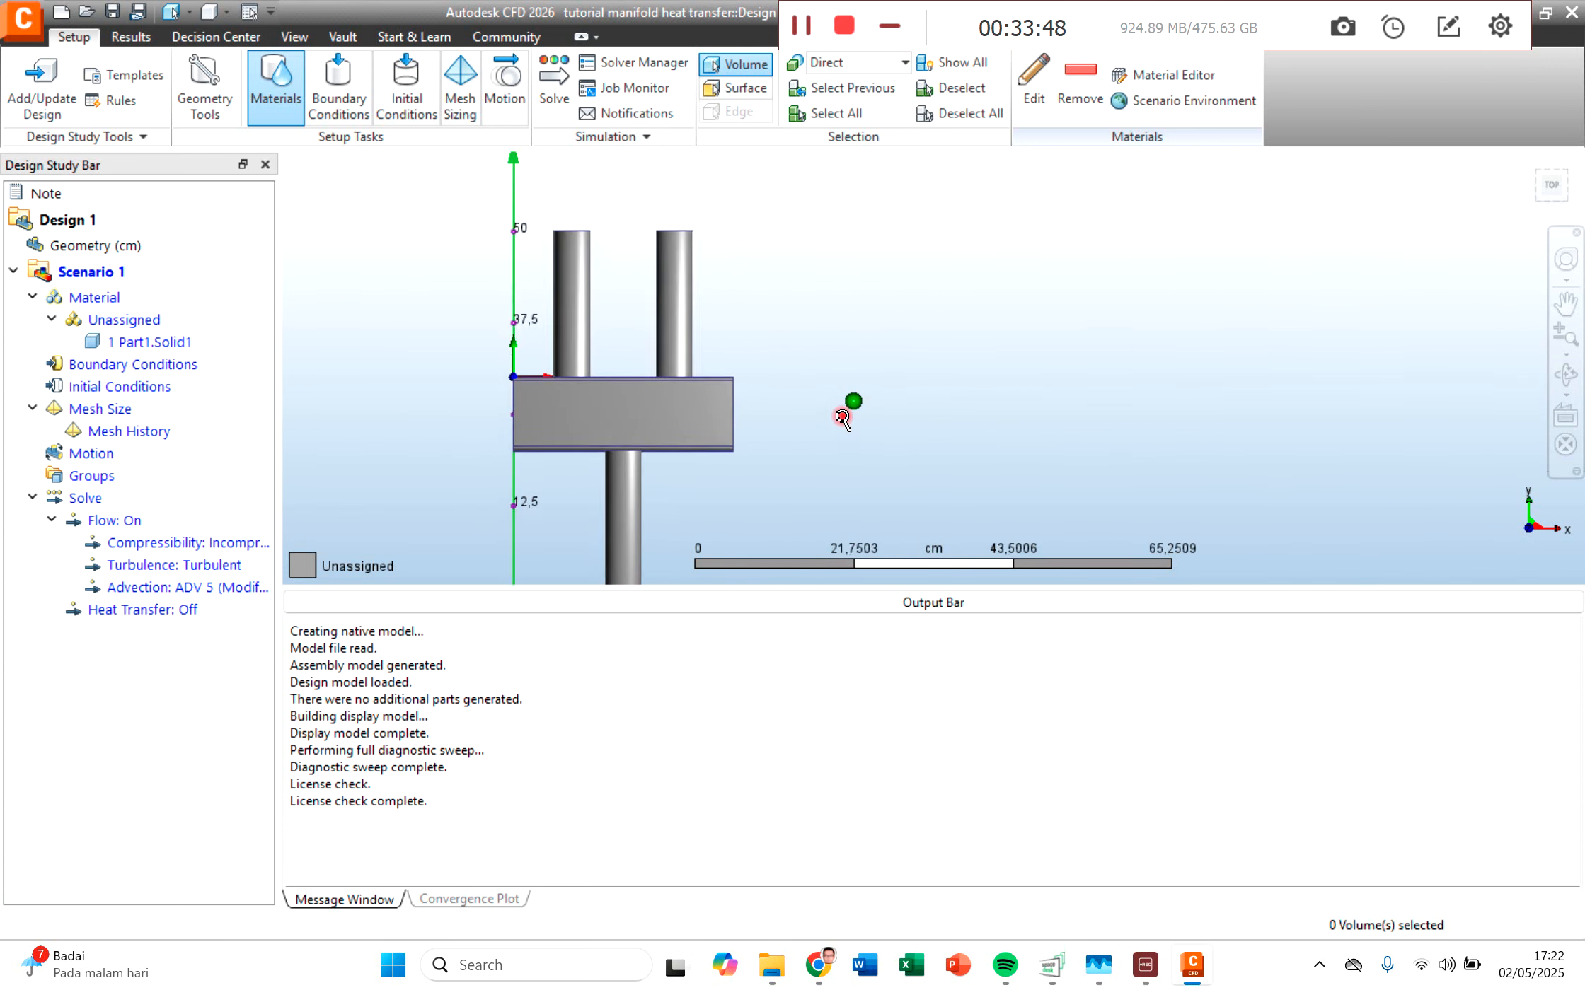
pyautogui.scroll(-5, 842, 417)
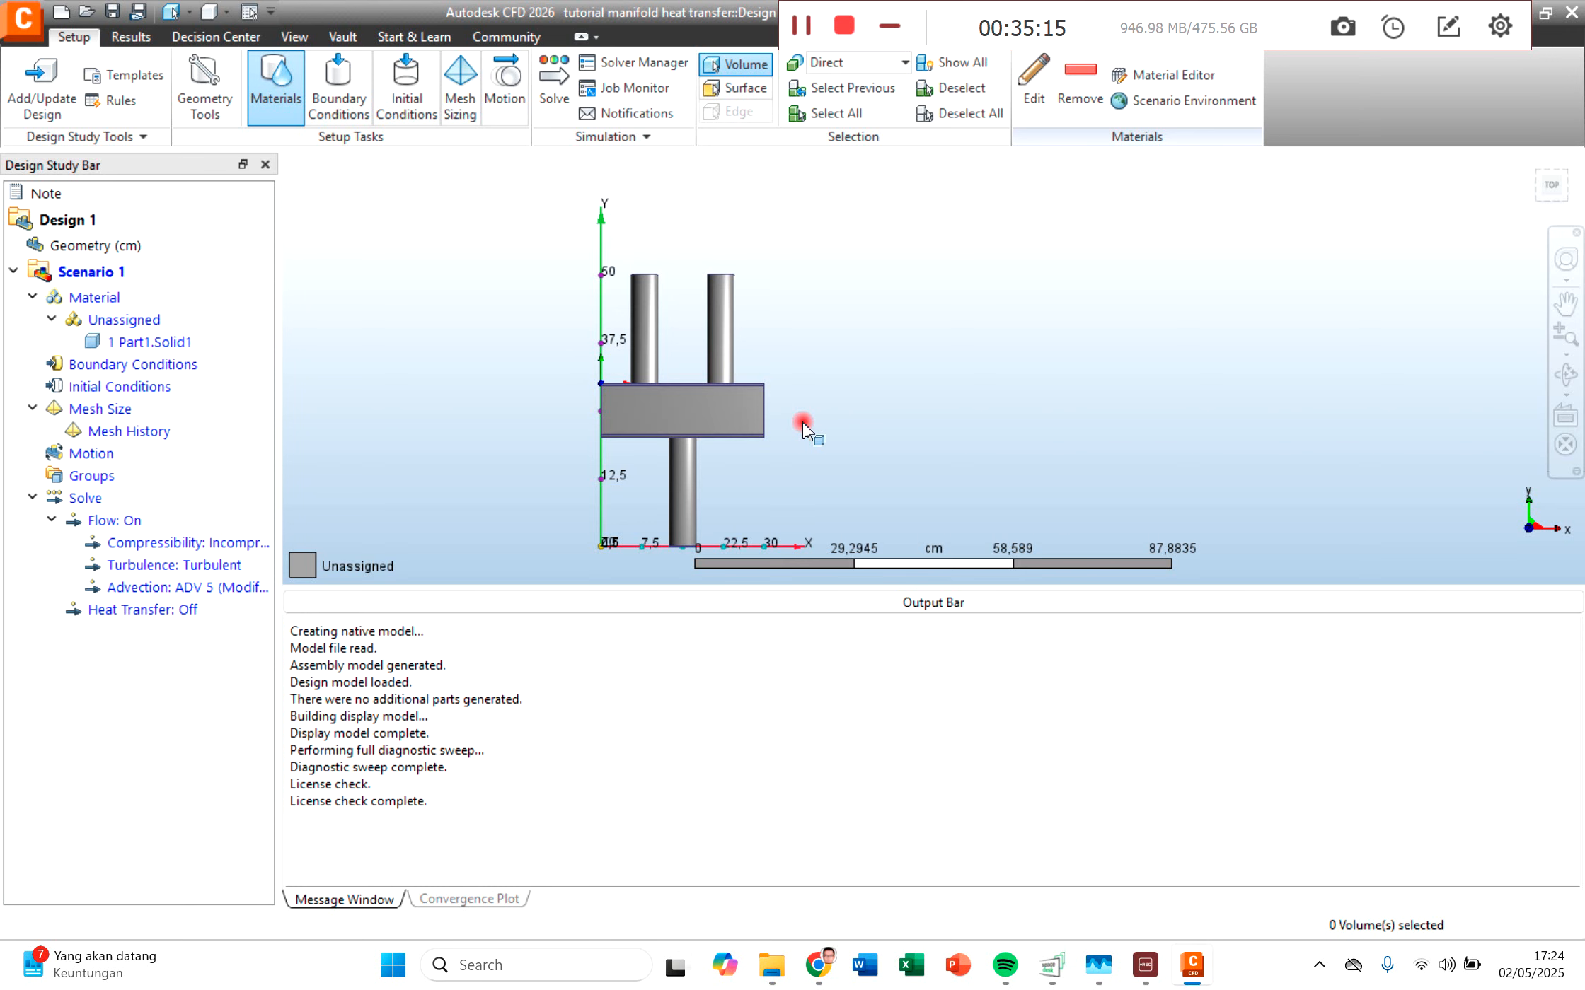
# Step: Assign the fluid material Water from the Default database to the manifold's solid volume
pyautogui.click(1565, 375)
pyautogui.moveTo(676, 418); pyautogui.dragTo(700, 479)
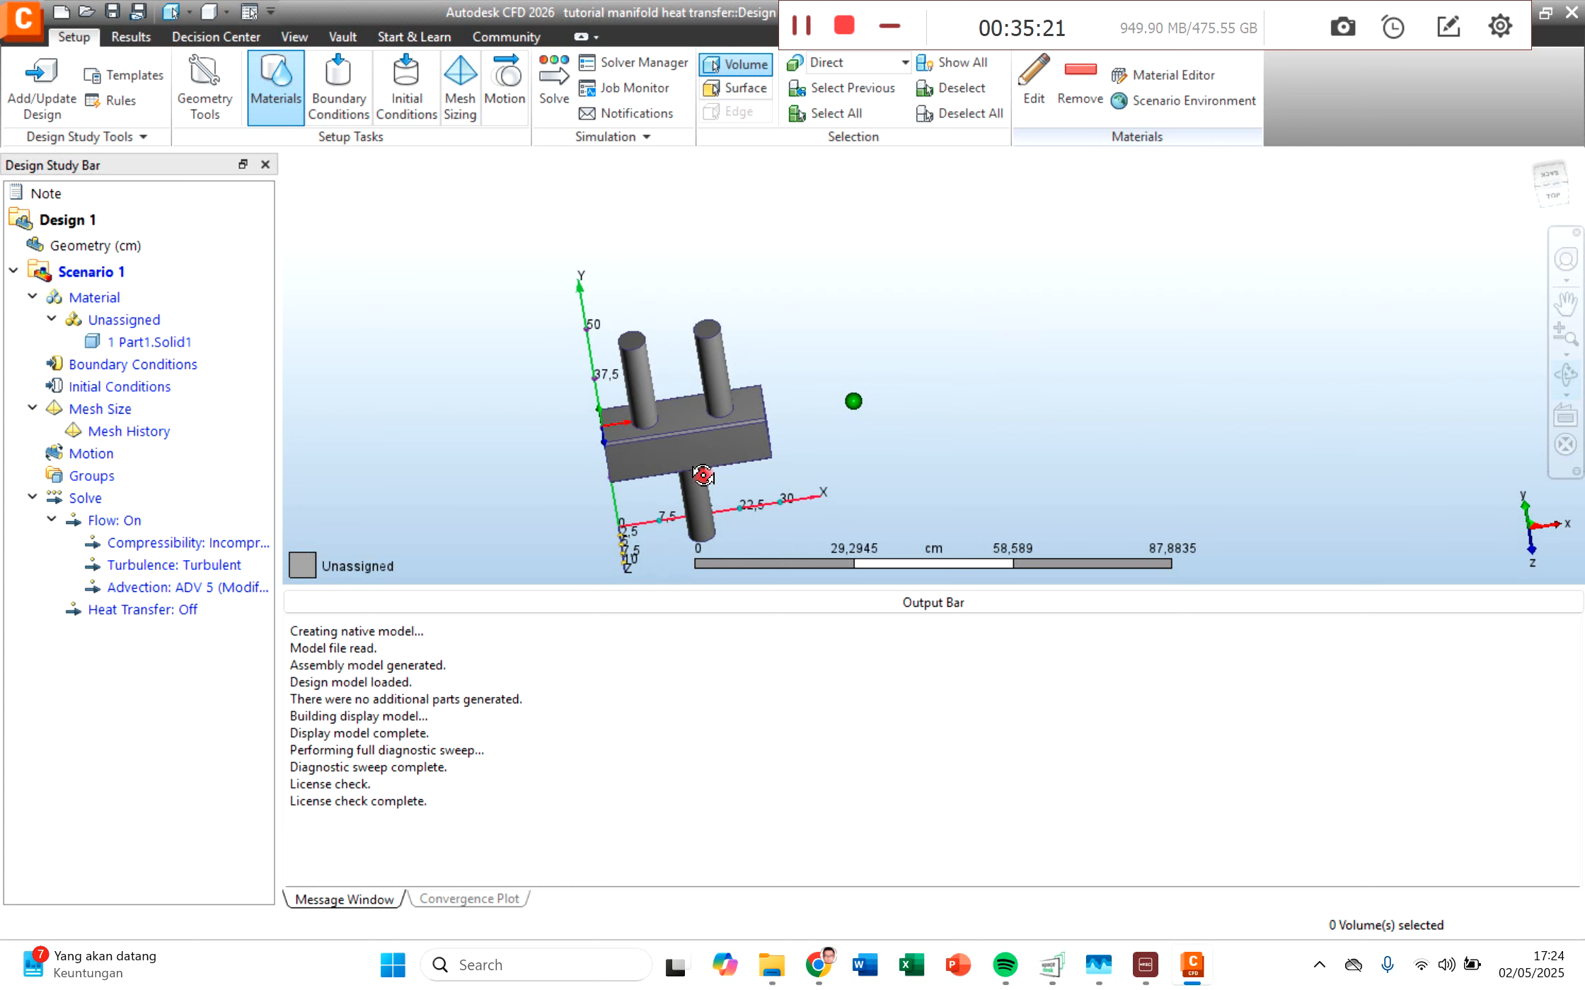
pyautogui.scroll(2, 695, 443)
pyautogui.moveTo(682, 418); pyautogui.dragTo(649, 343, button='middle')
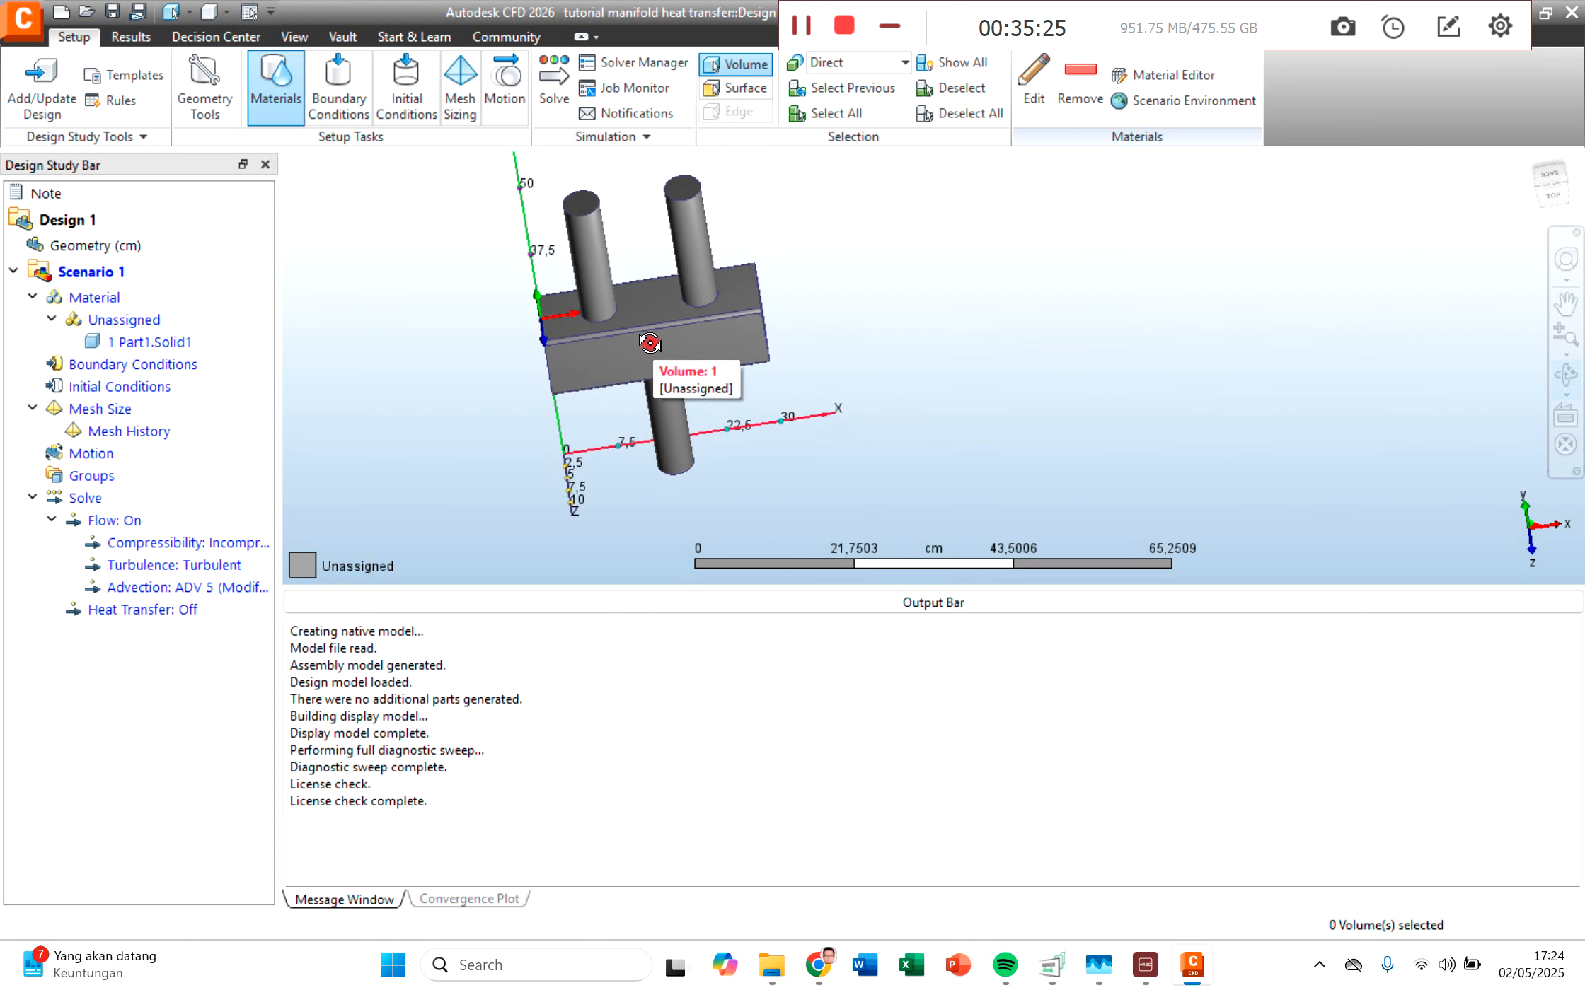
pyautogui.click(715, 331)
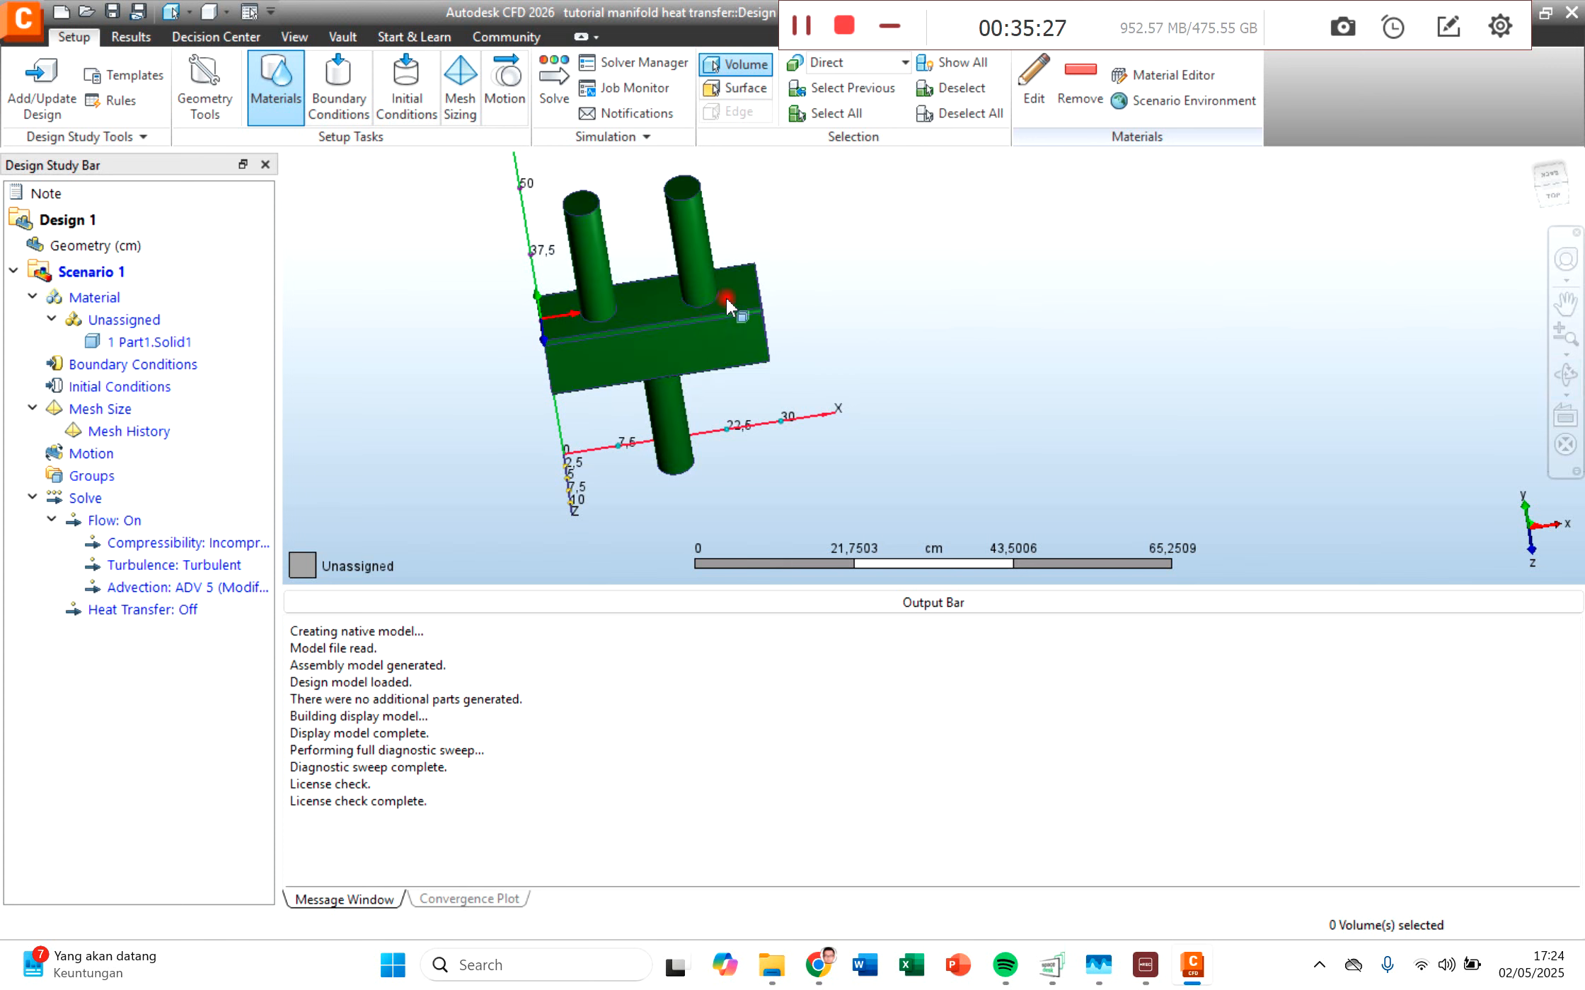
pyautogui.scroll(-1, 716, 306)
pyautogui.moveTo(820, 255); pyautogui.dragTo(781, 308, button='middle')
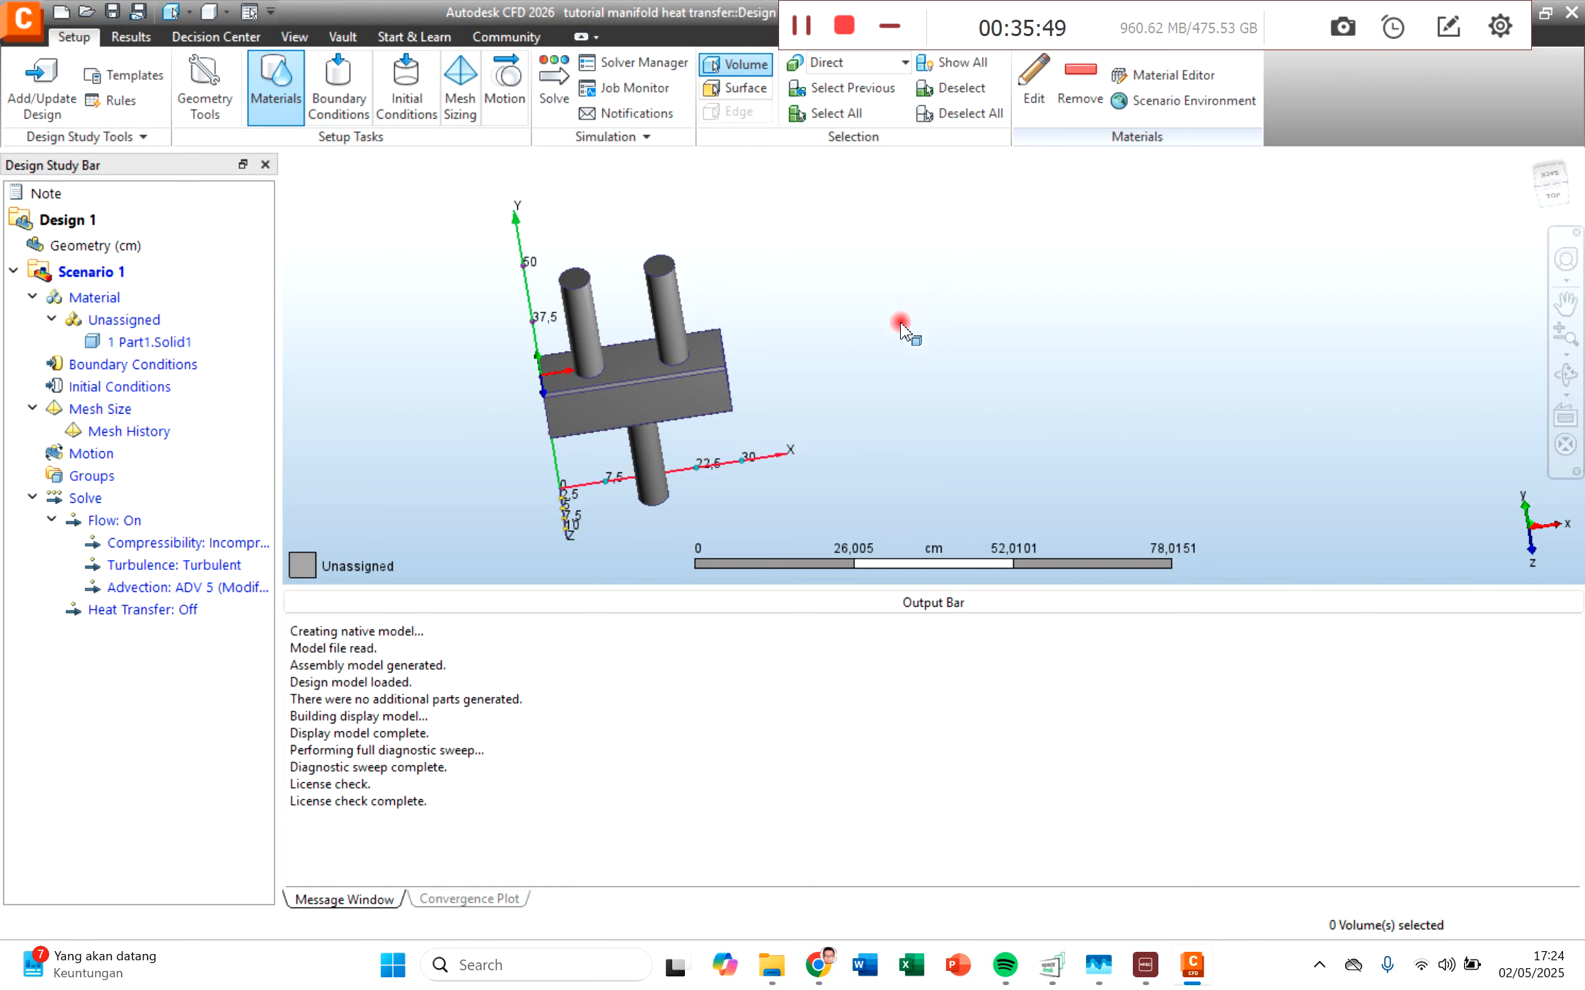
pyautogui.click(627, 364)
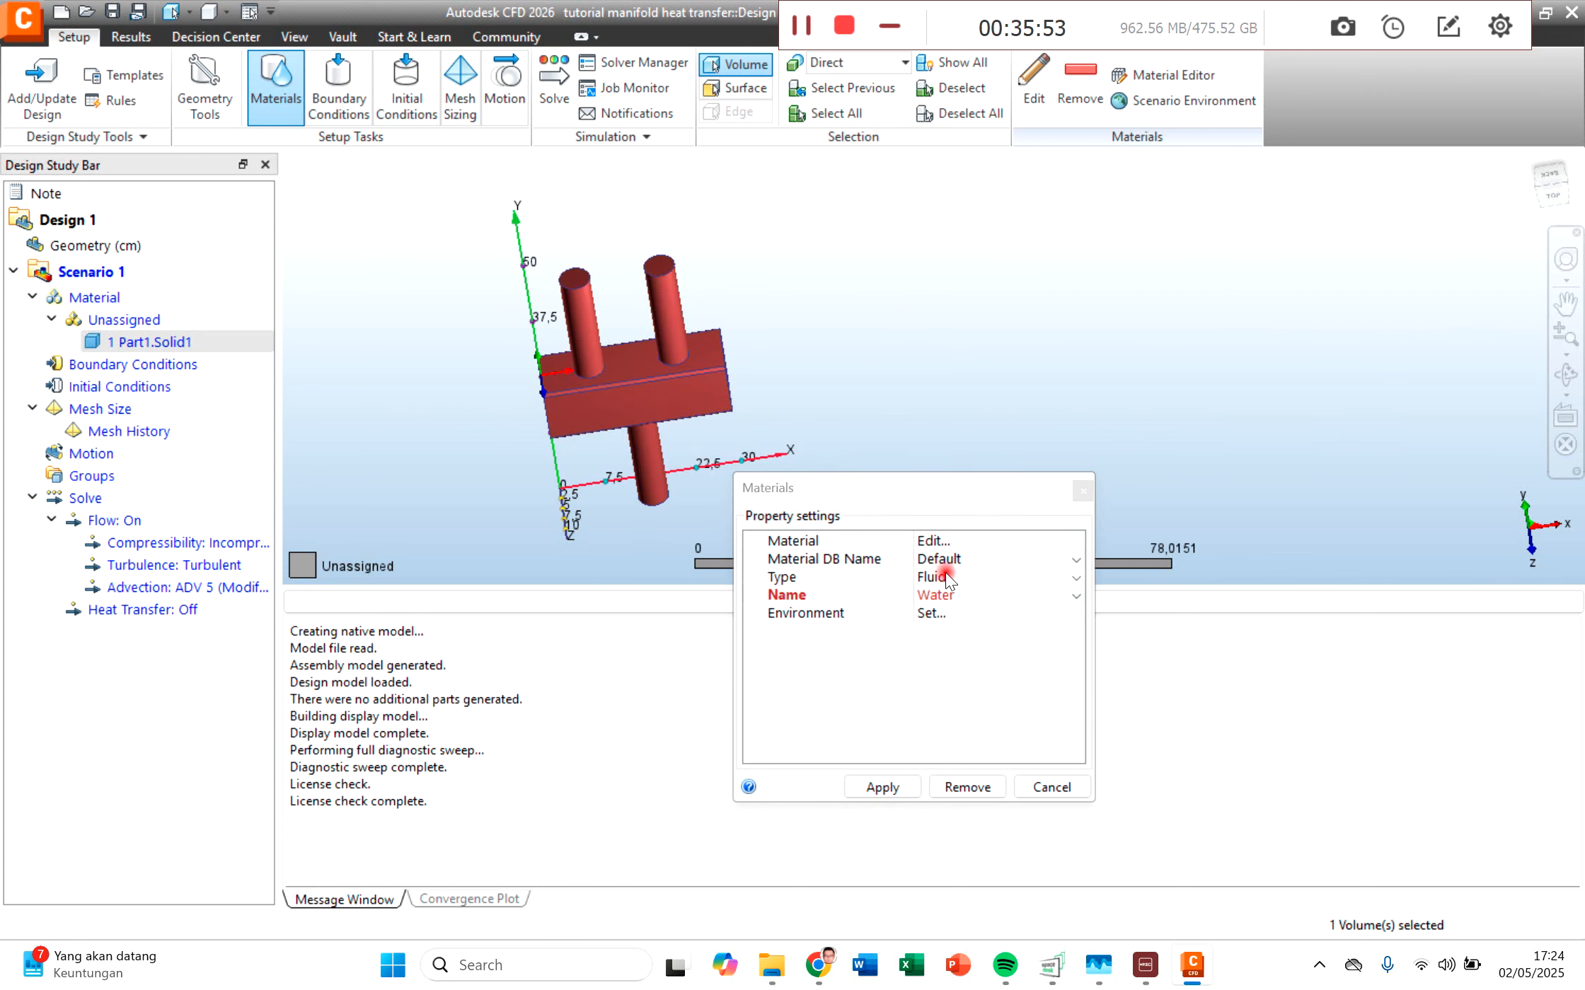
pyautogui.click(883, 787)
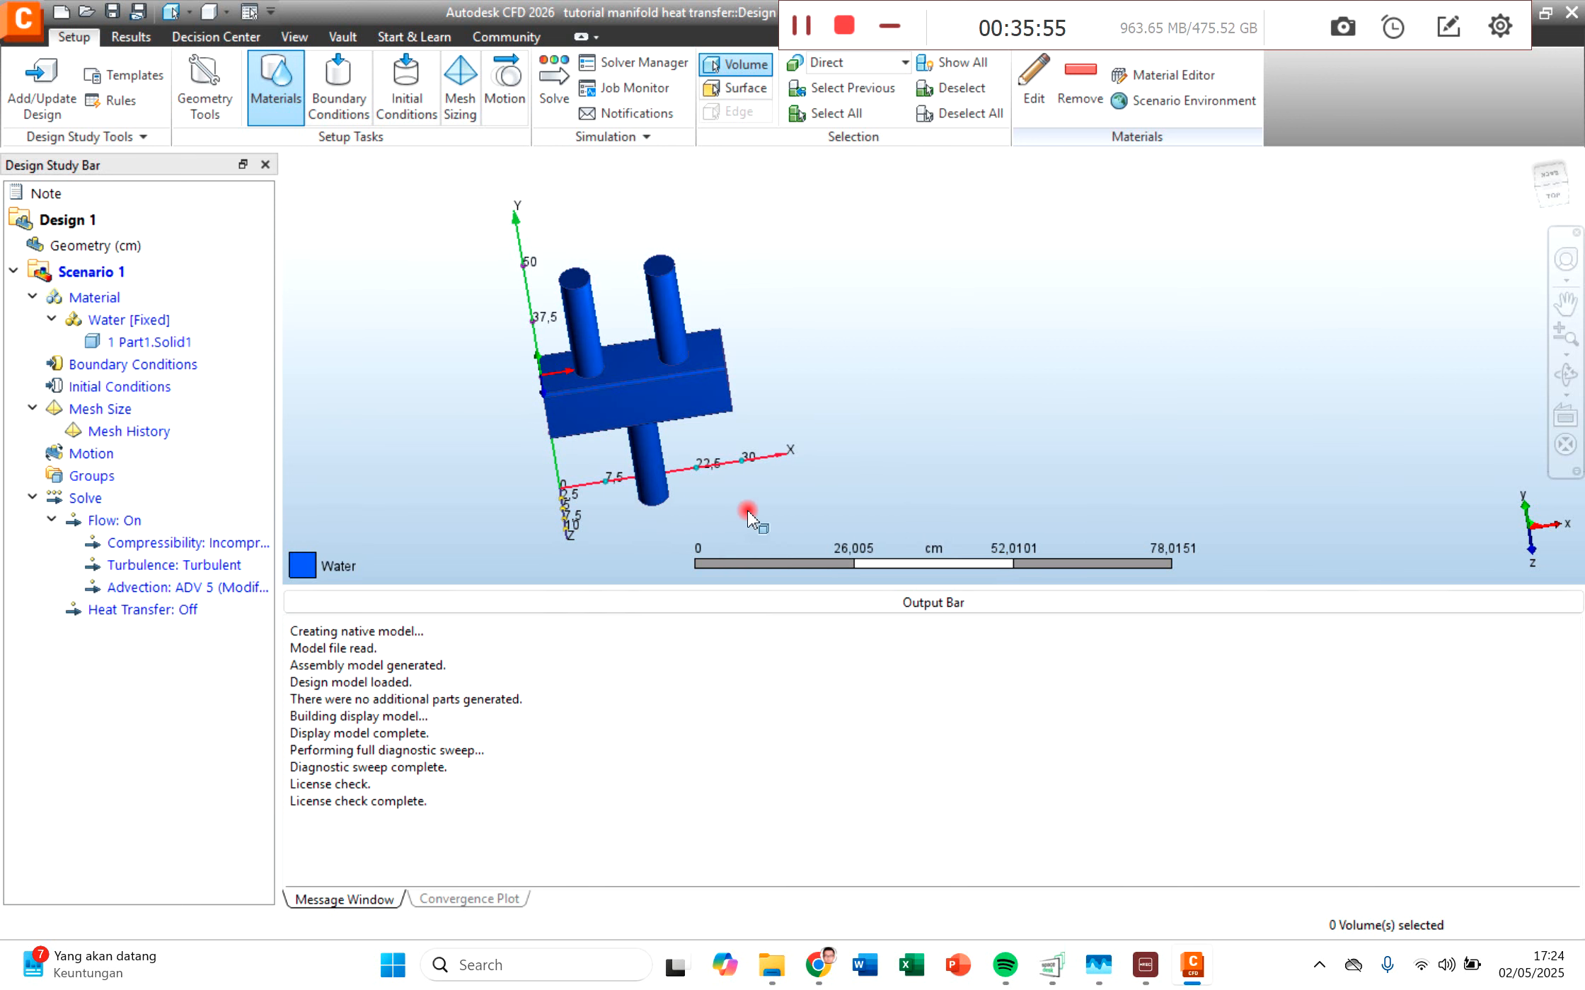
# Step: Apply a steady-state normal velocity of 2 m/s to the end face of the inlet pipe nearest the Y axis
pyautogui.click(129, 366)
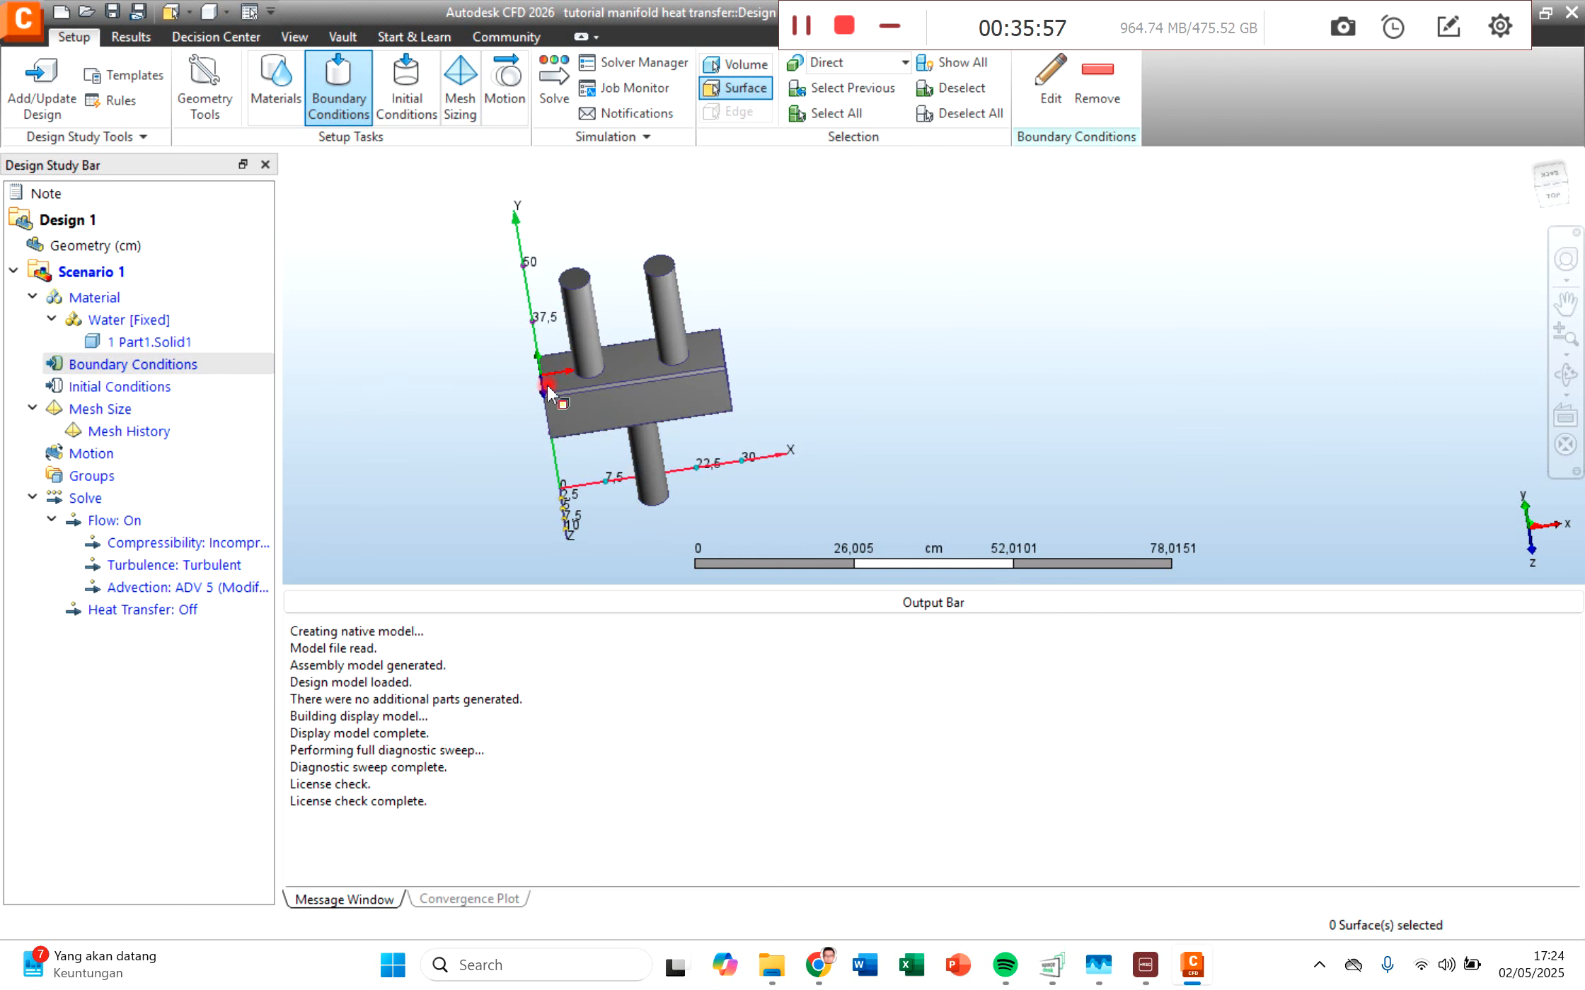
pyautogui.click(576, 283)
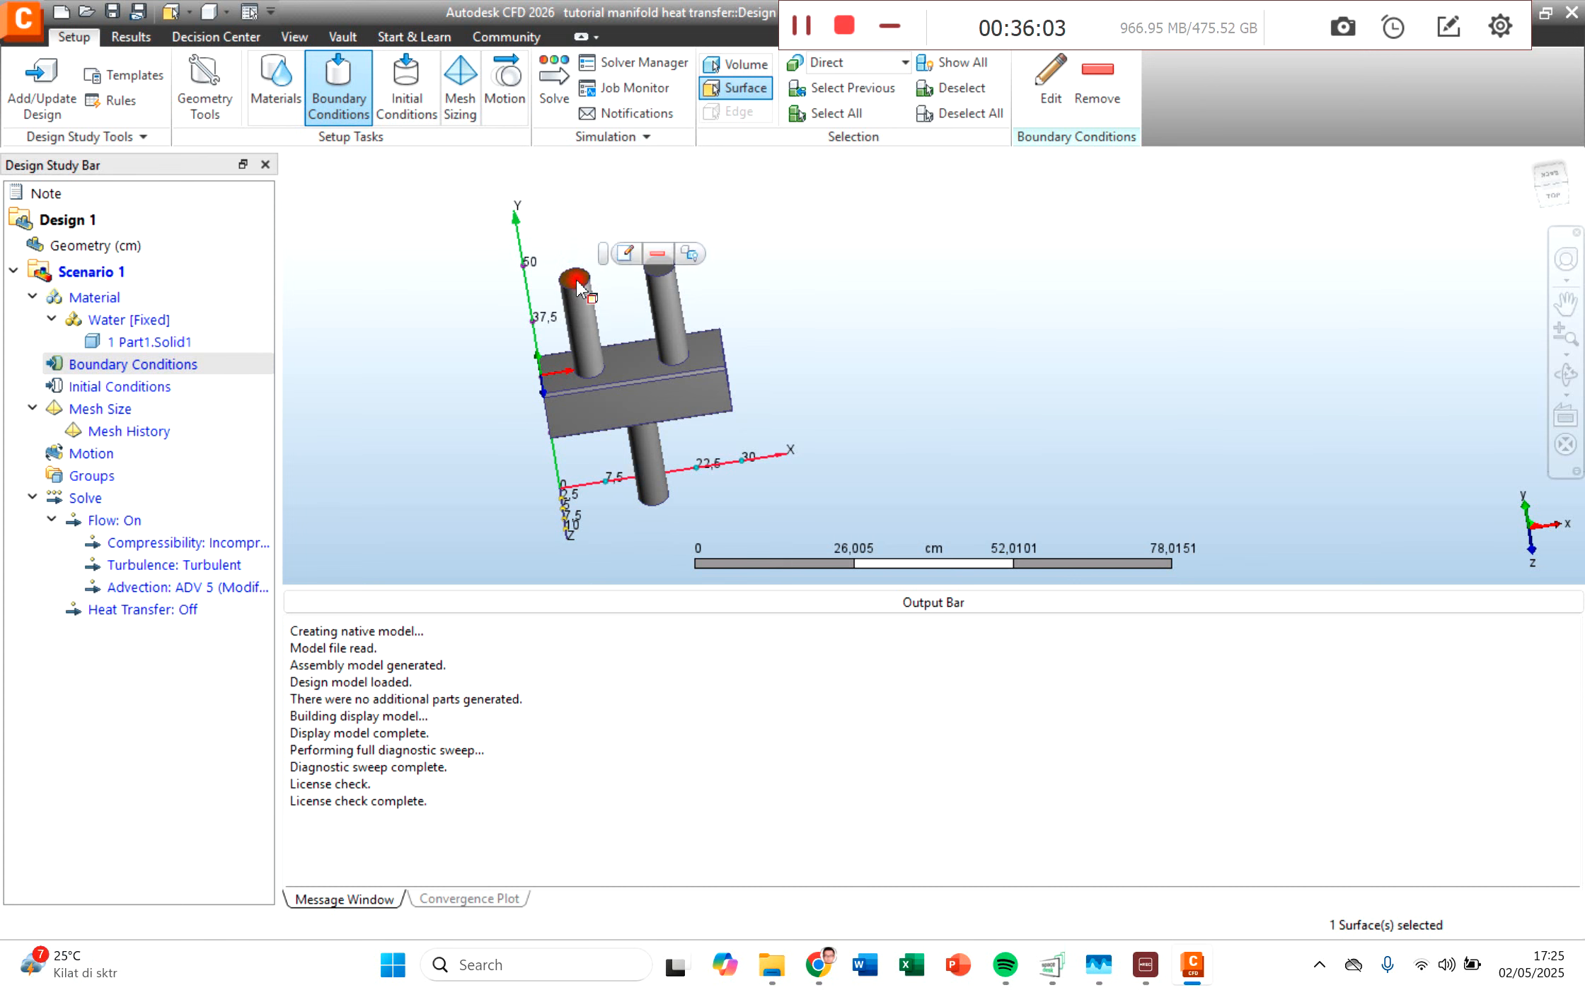
pyautogui.click(629, 259)
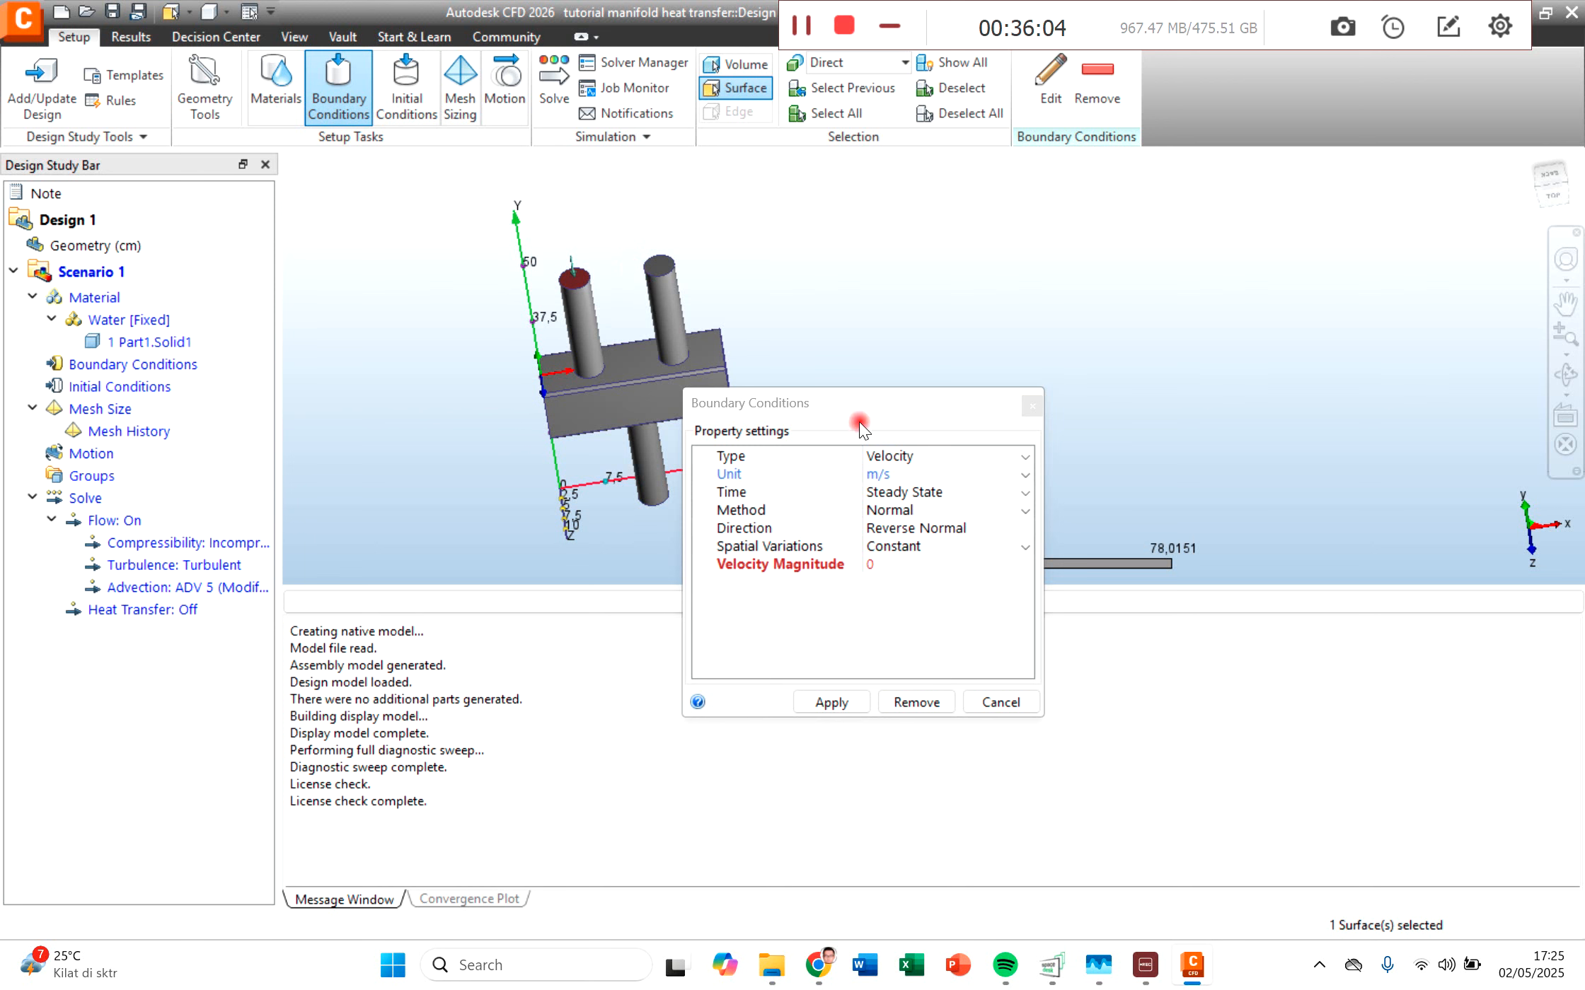
pyautogui.moveTo(858, 399); pyautogui.dragTo(807, 292)
pyautogui.click(849, 368)
pyautogui.click(848, 369)
pyautogui.click(841, 456)
pyautogui.write('2')
pyautogui.click(771, 595)
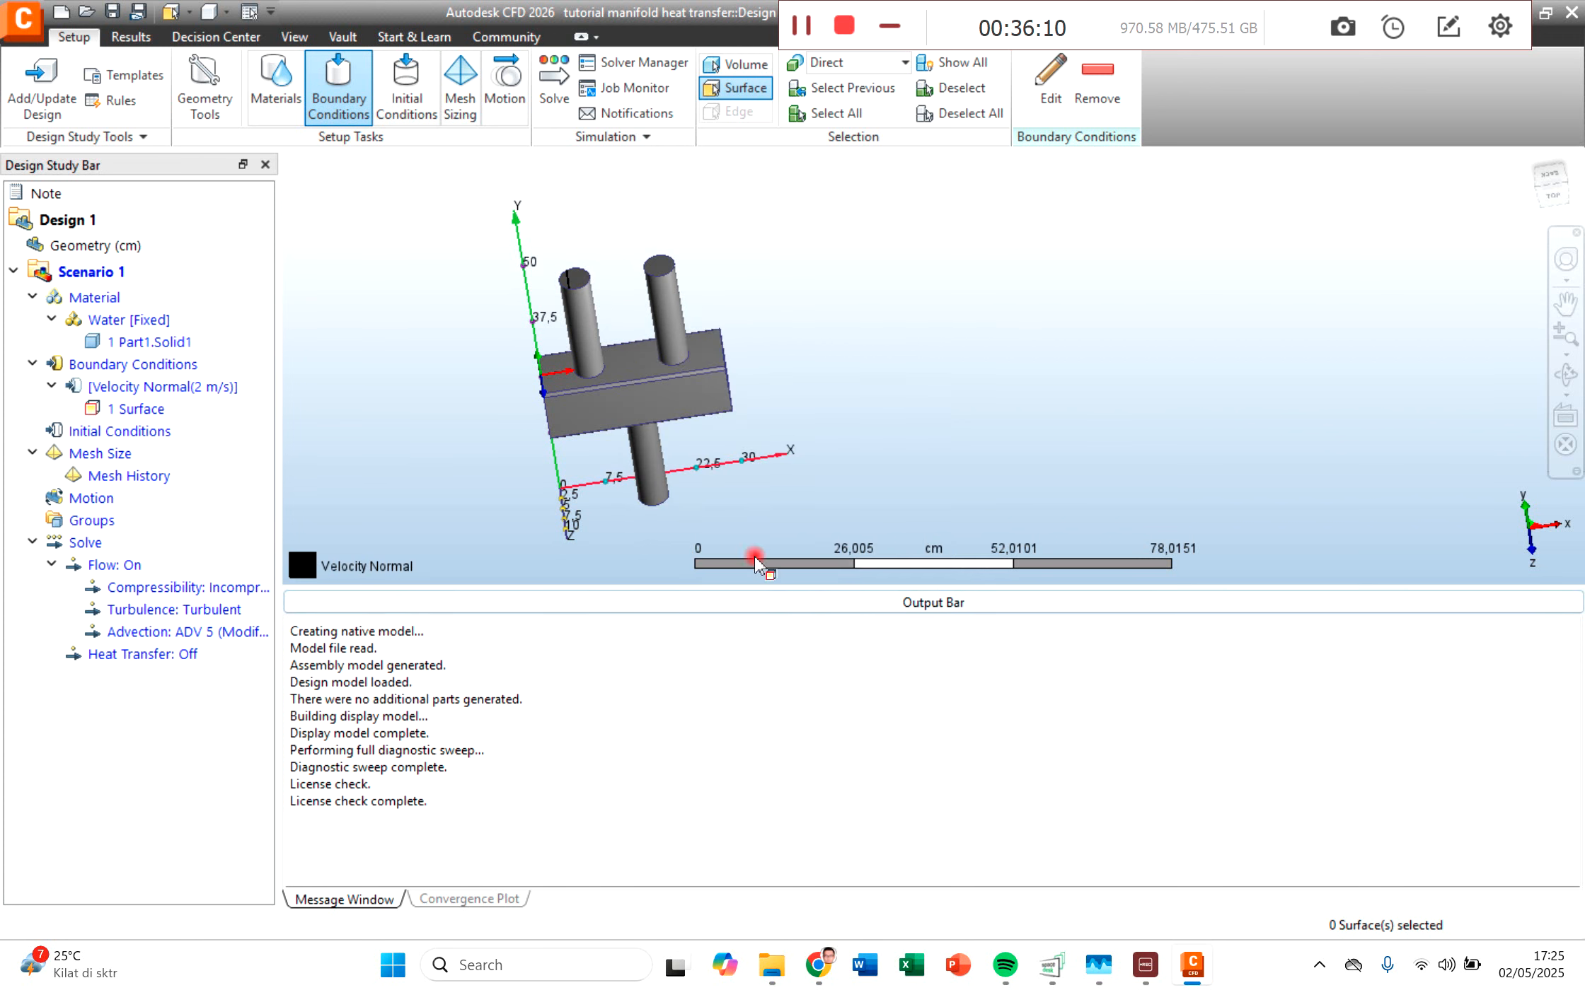
# Step: Apply a normal velocity of 2 m/s to the end face of the second inlet pipe, farther from the Y axis
pyautogui.click(662, 273)
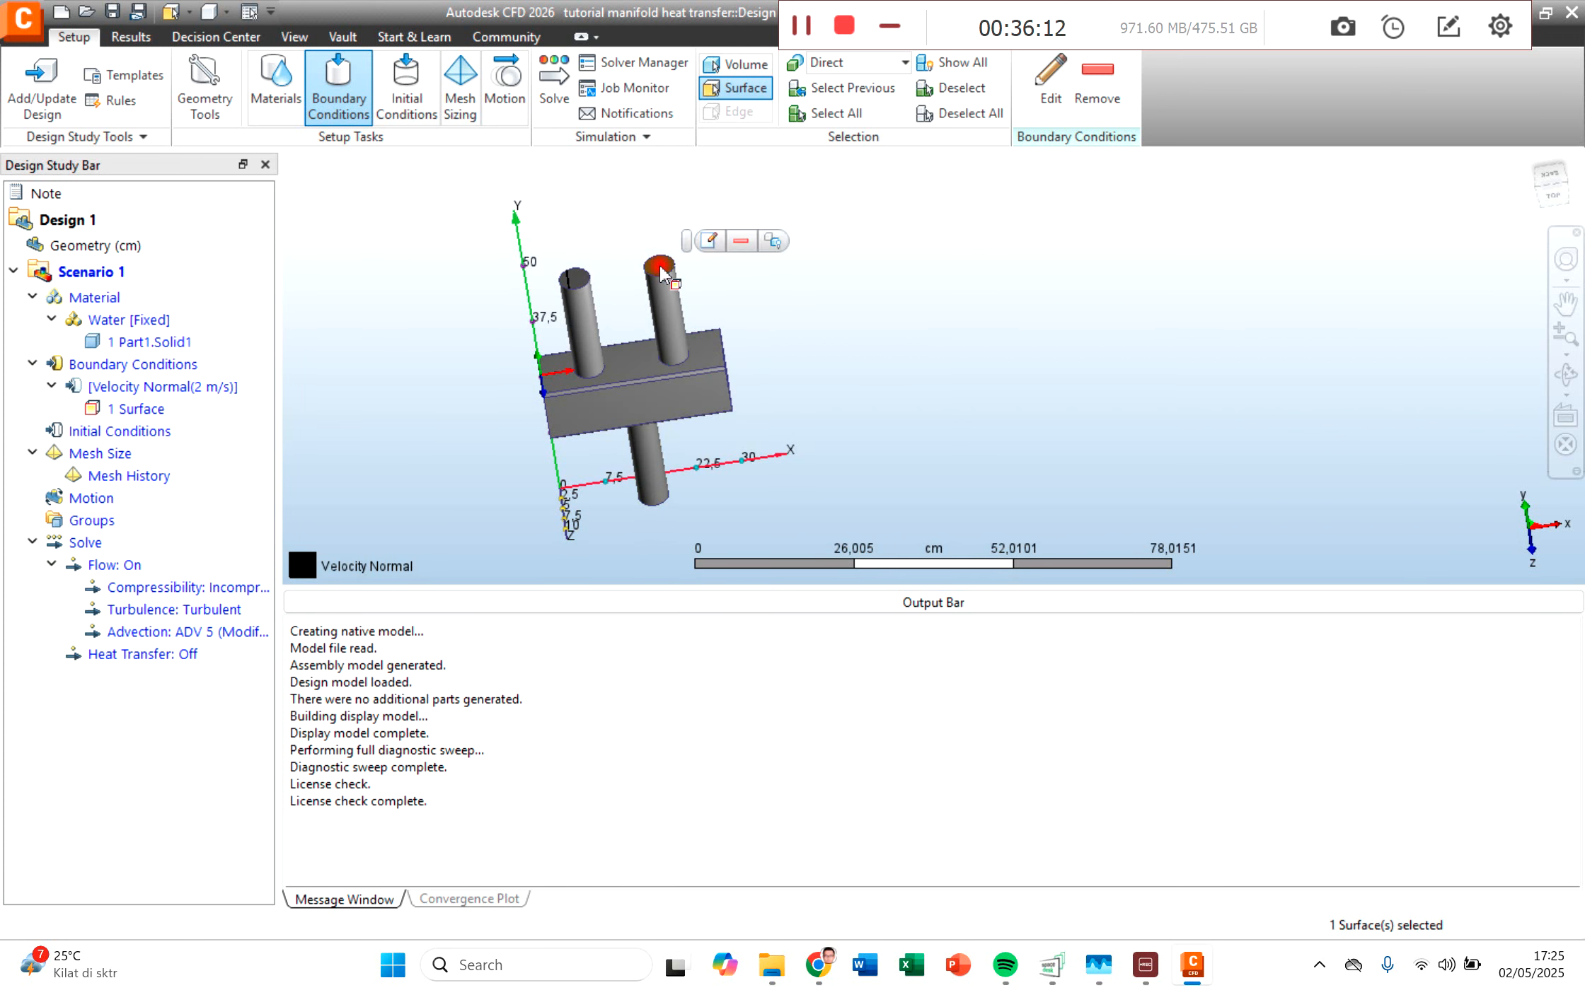
pyautogui.click(707, 244)
pyautogui.click(964, 551)
pyautogui.write('2')
pyautogui.click(923, 689)
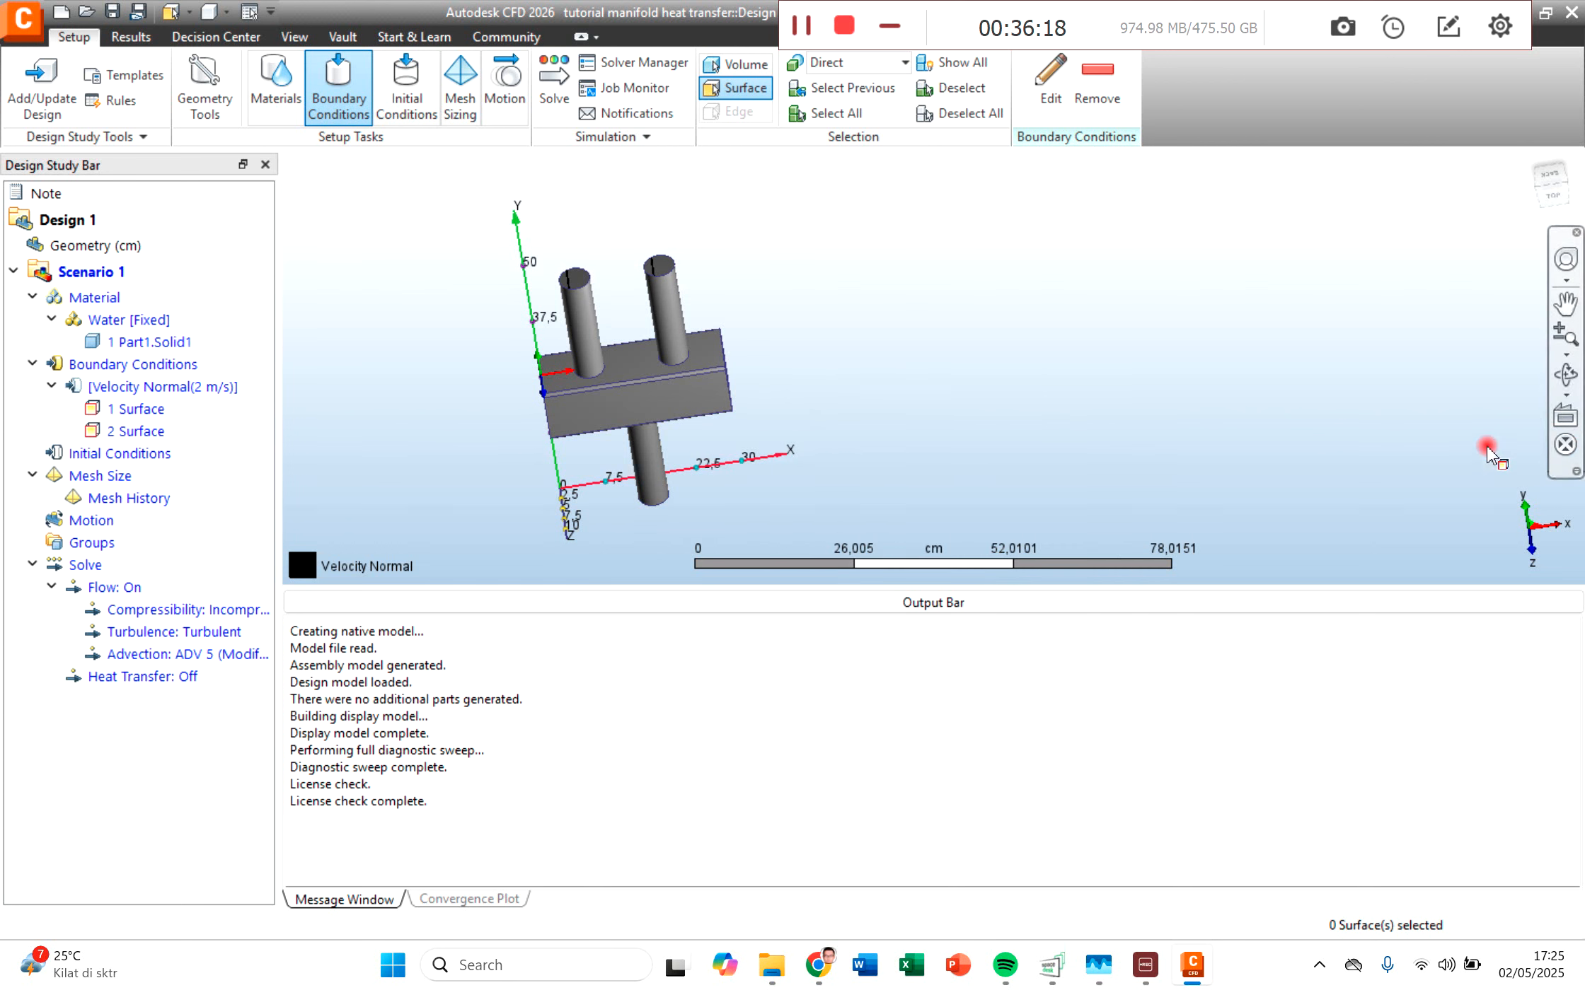
# Step: Apply a steady-state static gage pressure of 0 Pa to the end face of the manifold's single outlet pipe
pyautogui.click(1565, 375)
pyautogui.moveTo(570, 409); pyautogui.dragTo(596, 319)
pyautogui.click(664, 464)
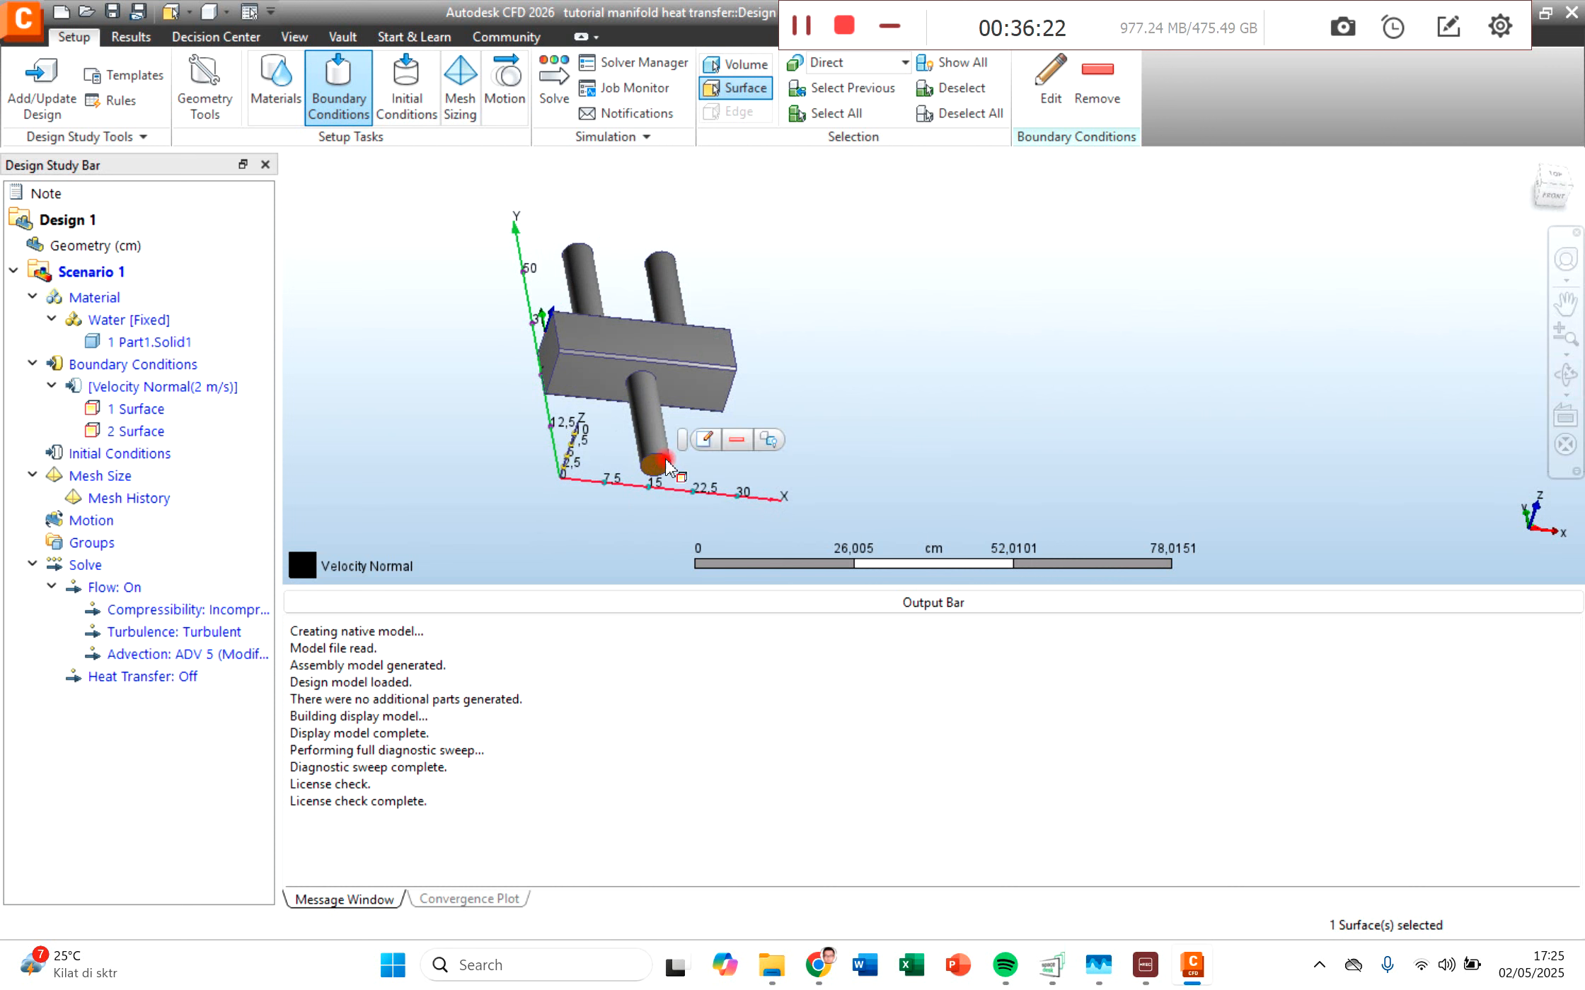
pyautogui.click(710, 441)
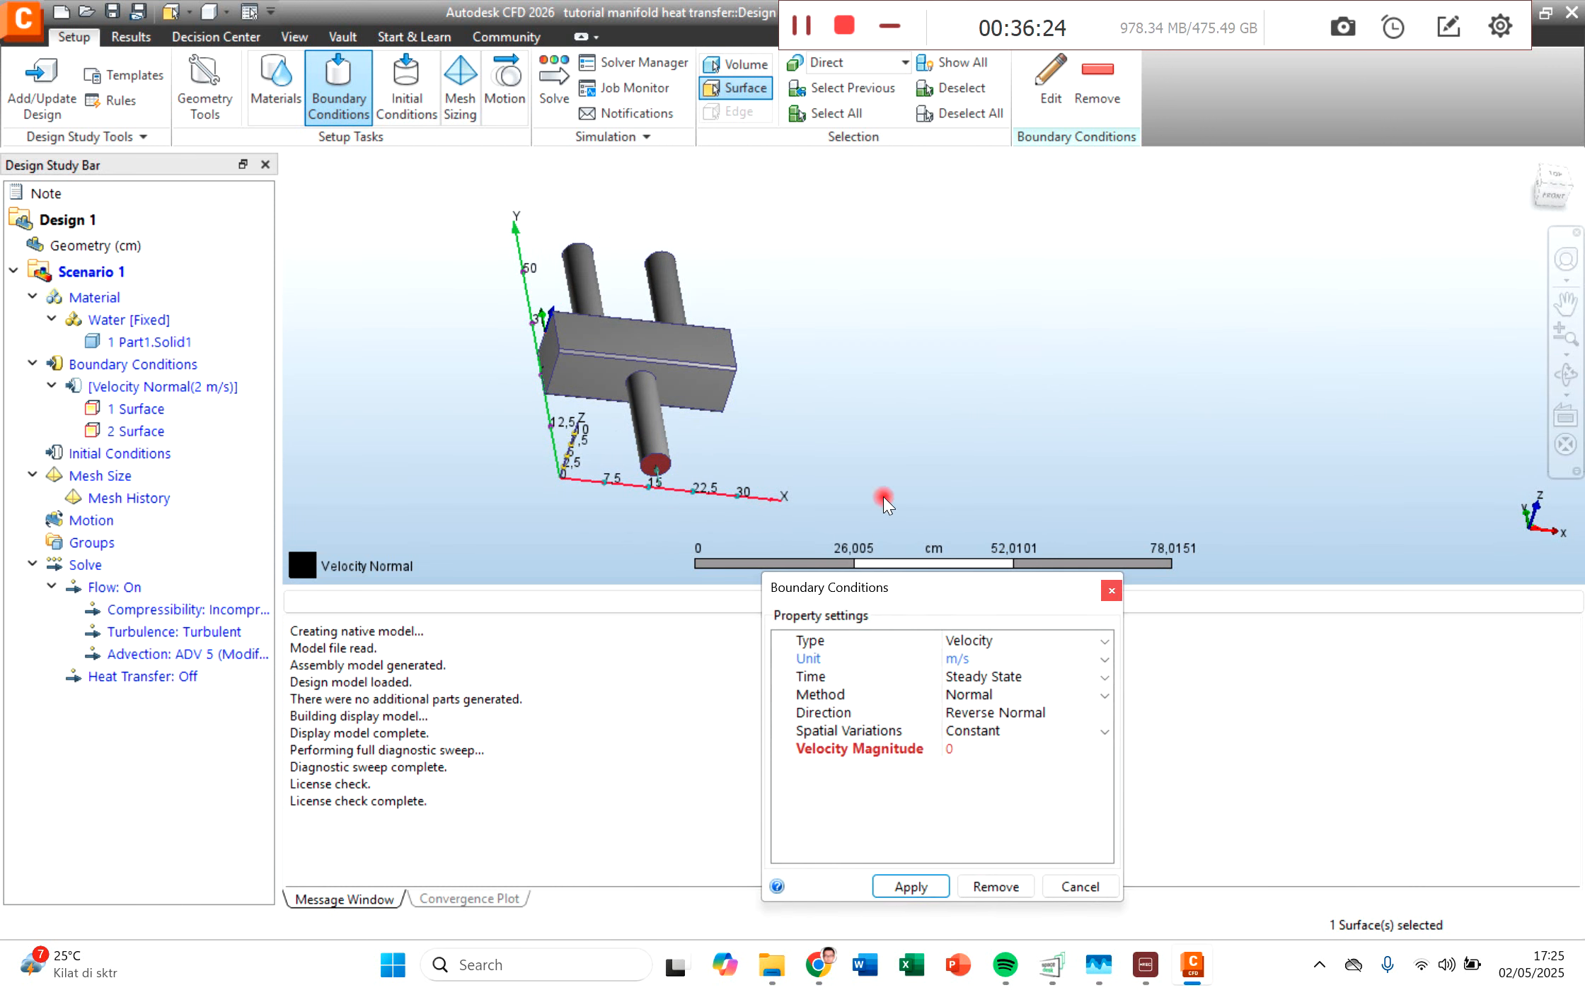
pyautogui.moveTo(907, 587); pyautogui.dragTo(836, 374)
pyautogui.click(884, 537)
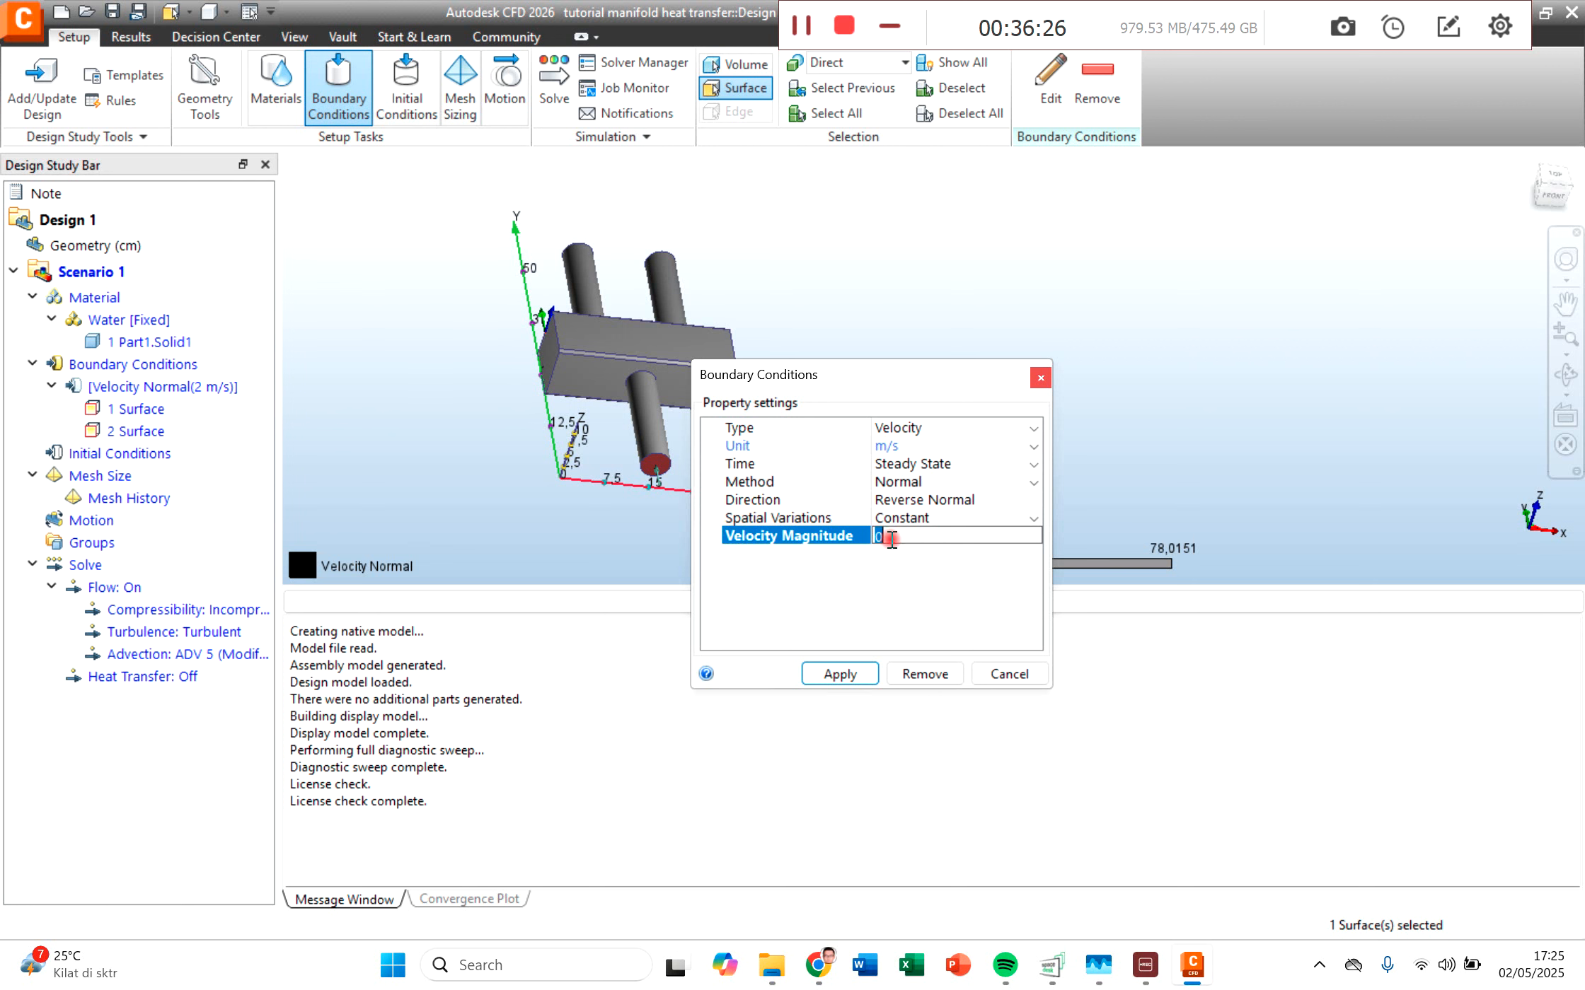
pyautogui.click(913, 430)
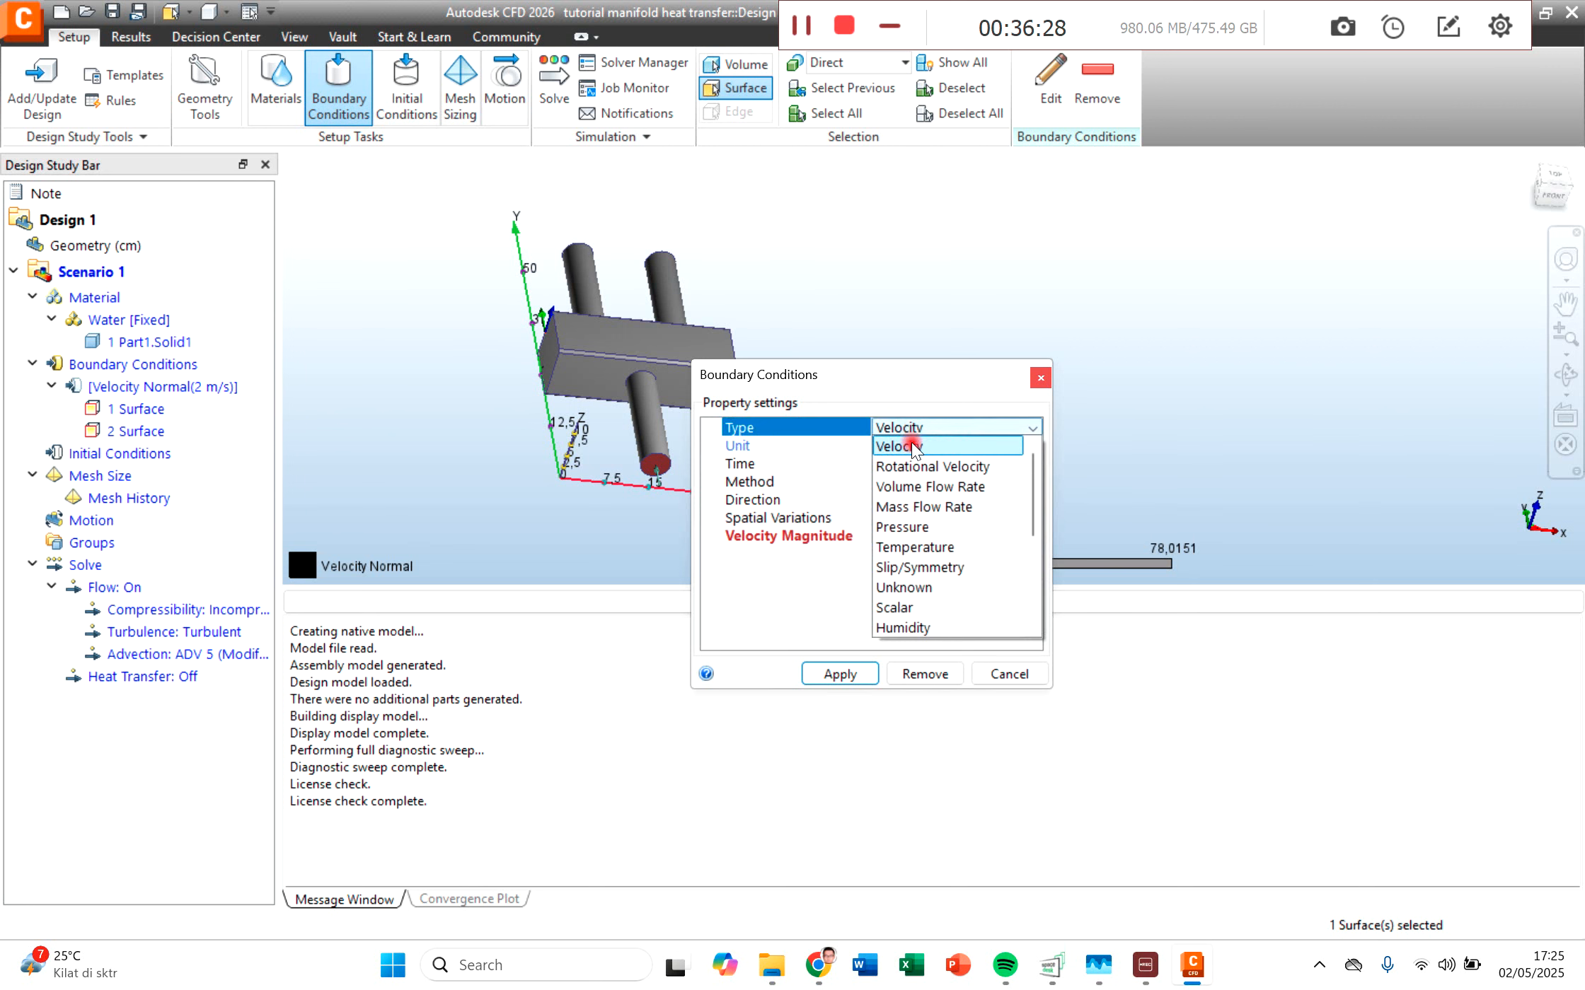
pyautogui.click(916, 527)
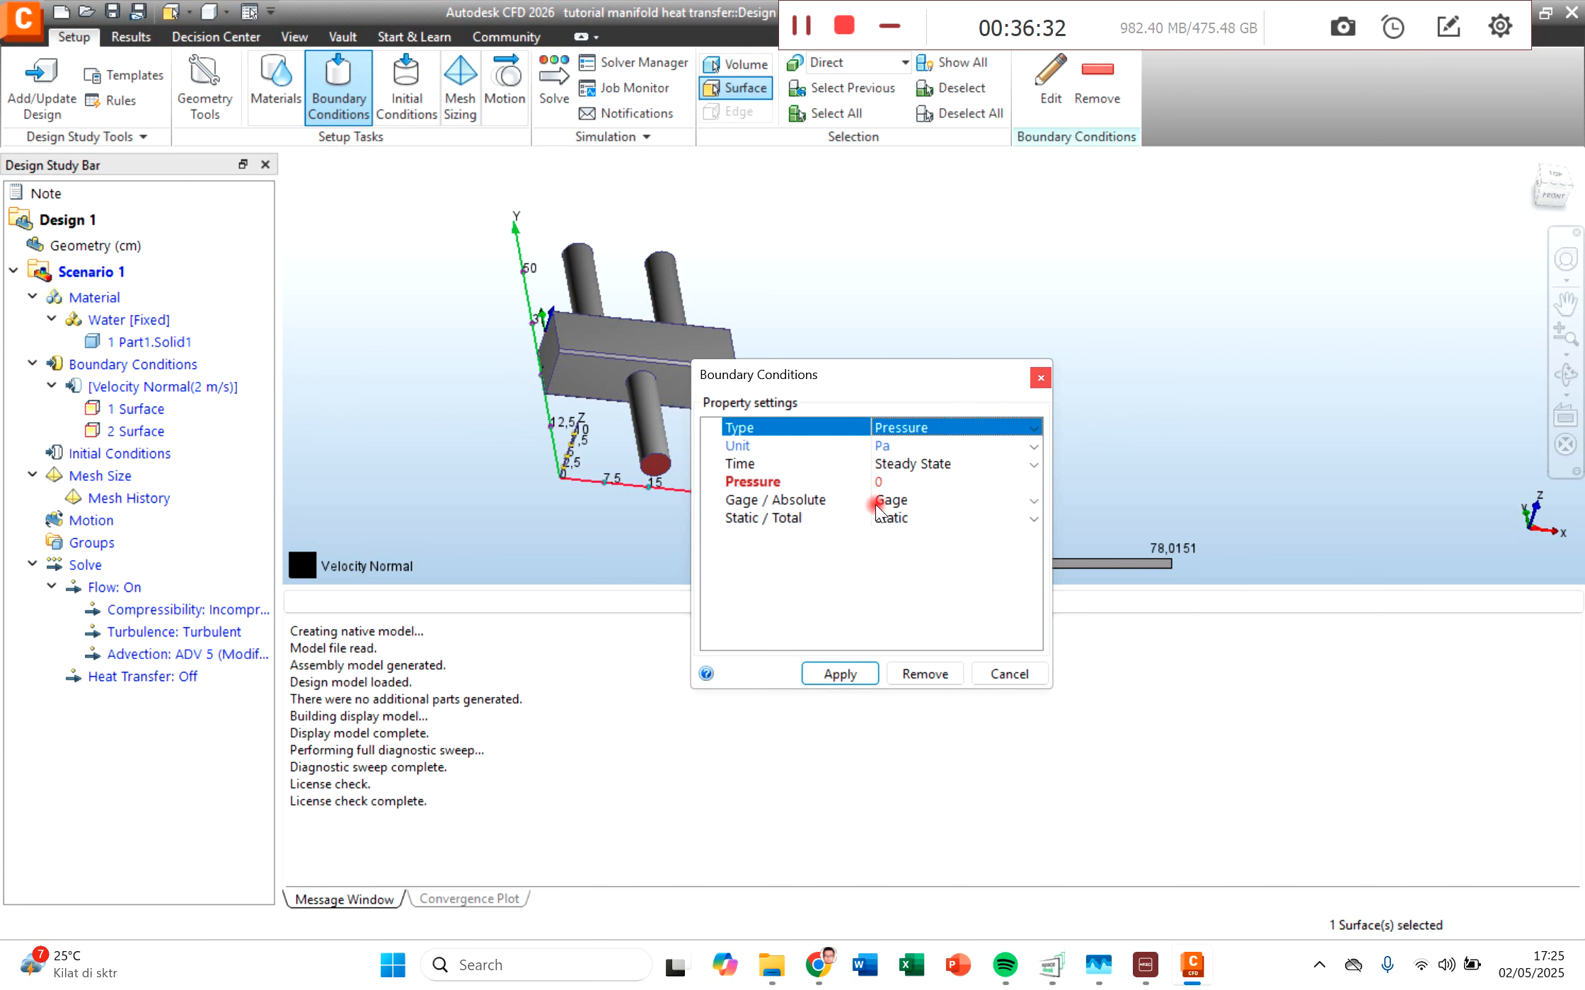
pyautogui.click(891, 447)
pyautogui.click(812, 562)
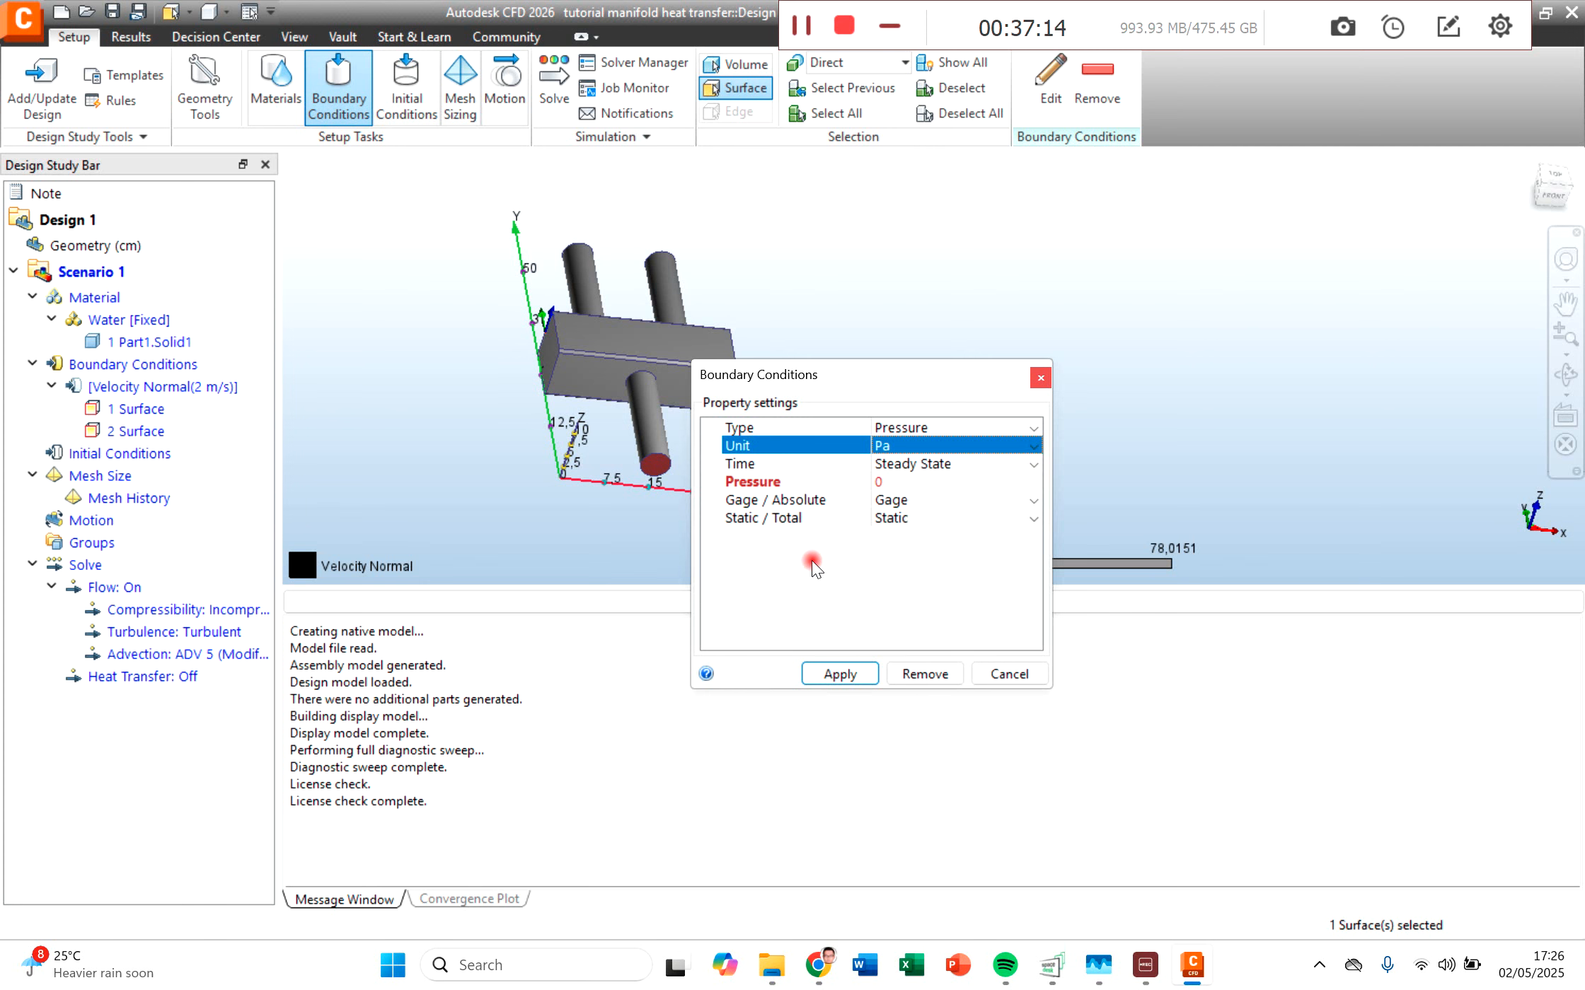
pyautogui.click(840, 674)
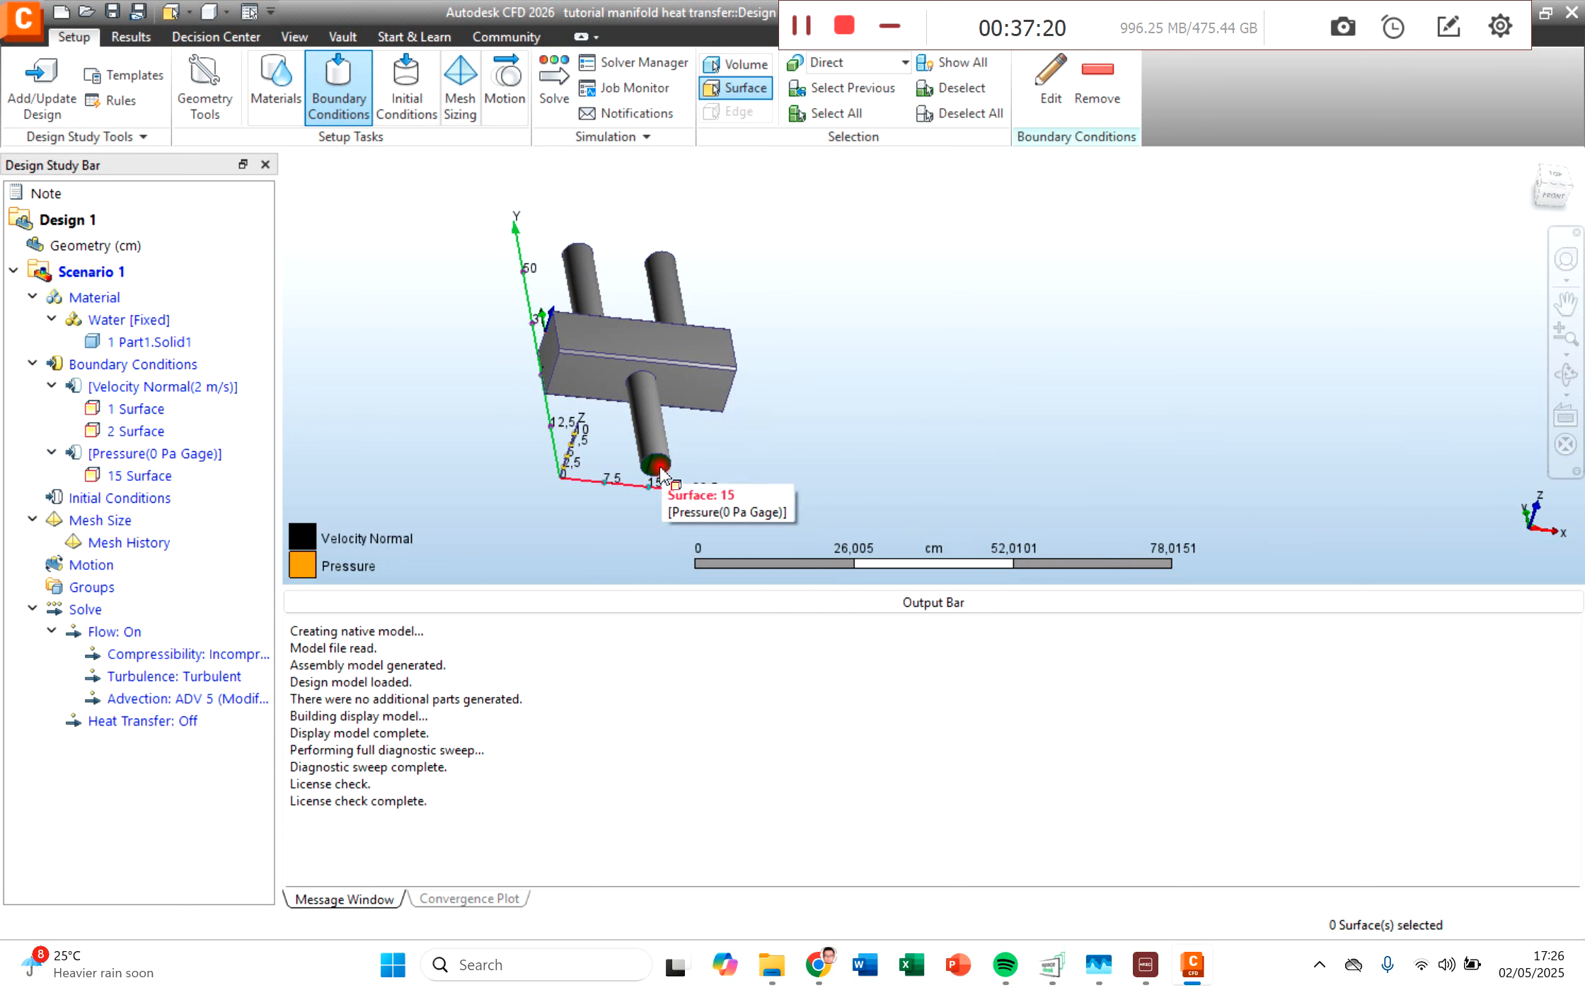
# Step: Apply a steady-state temperature of 90 Celsius to the end face of the inlet pipe nearest the Y axis
pyautogui.click(1562, 379)
pyautogui.moveTo(665, 327); pyautogui.dragTo(723, 448)
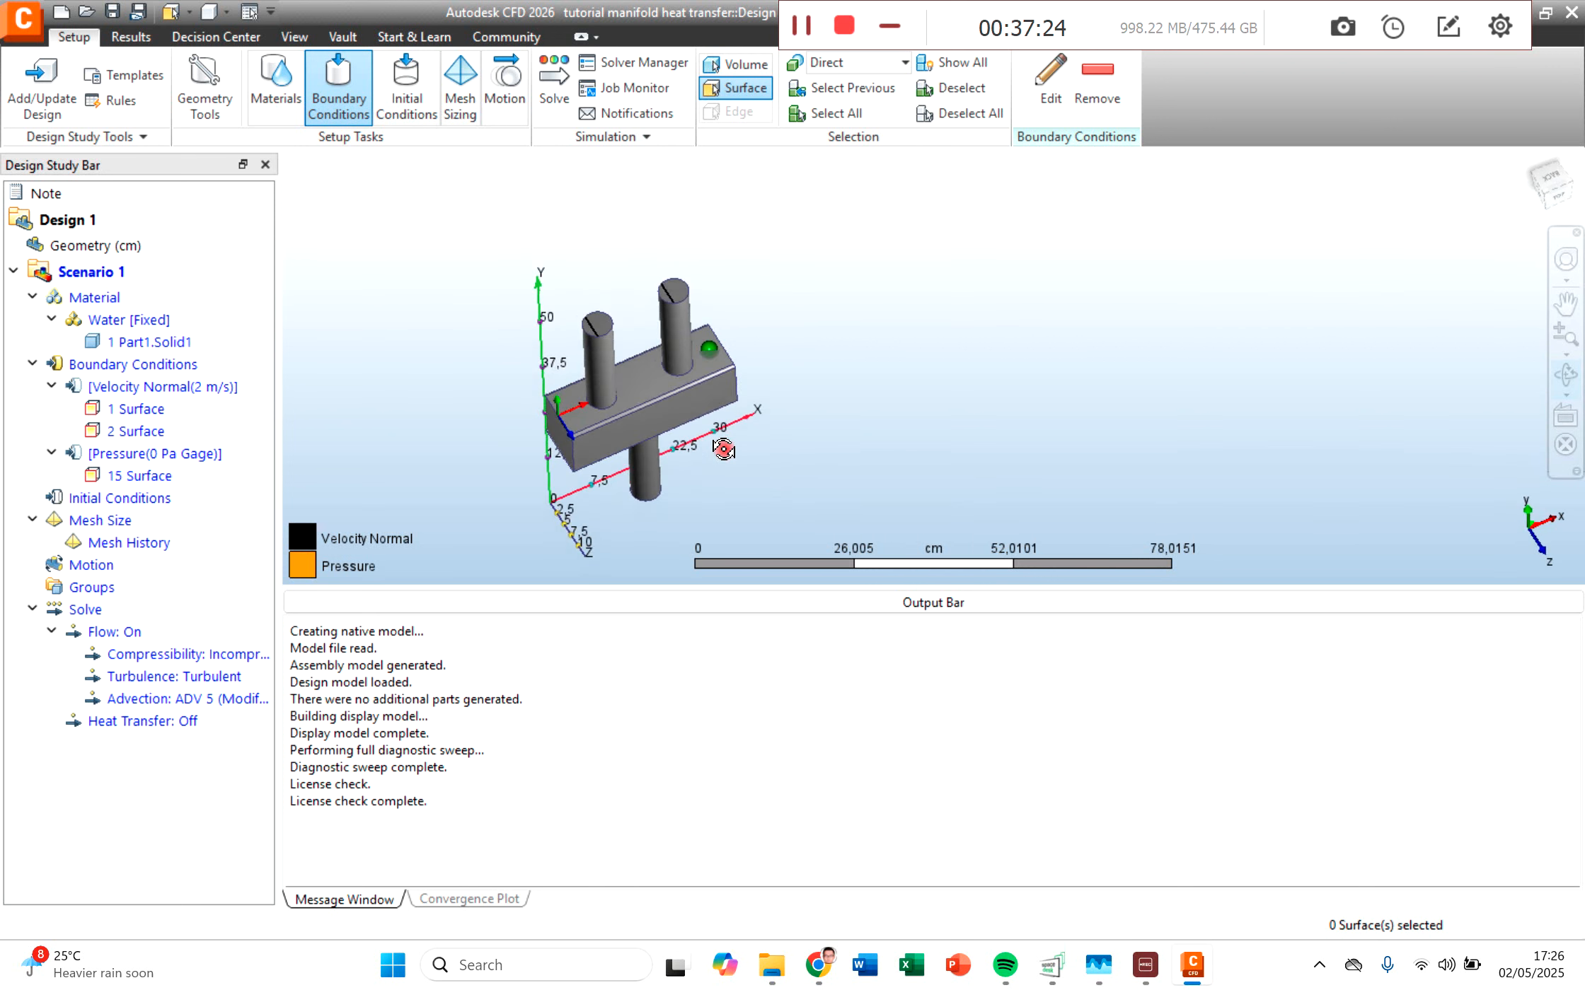
pyautogui.click(600, 327)
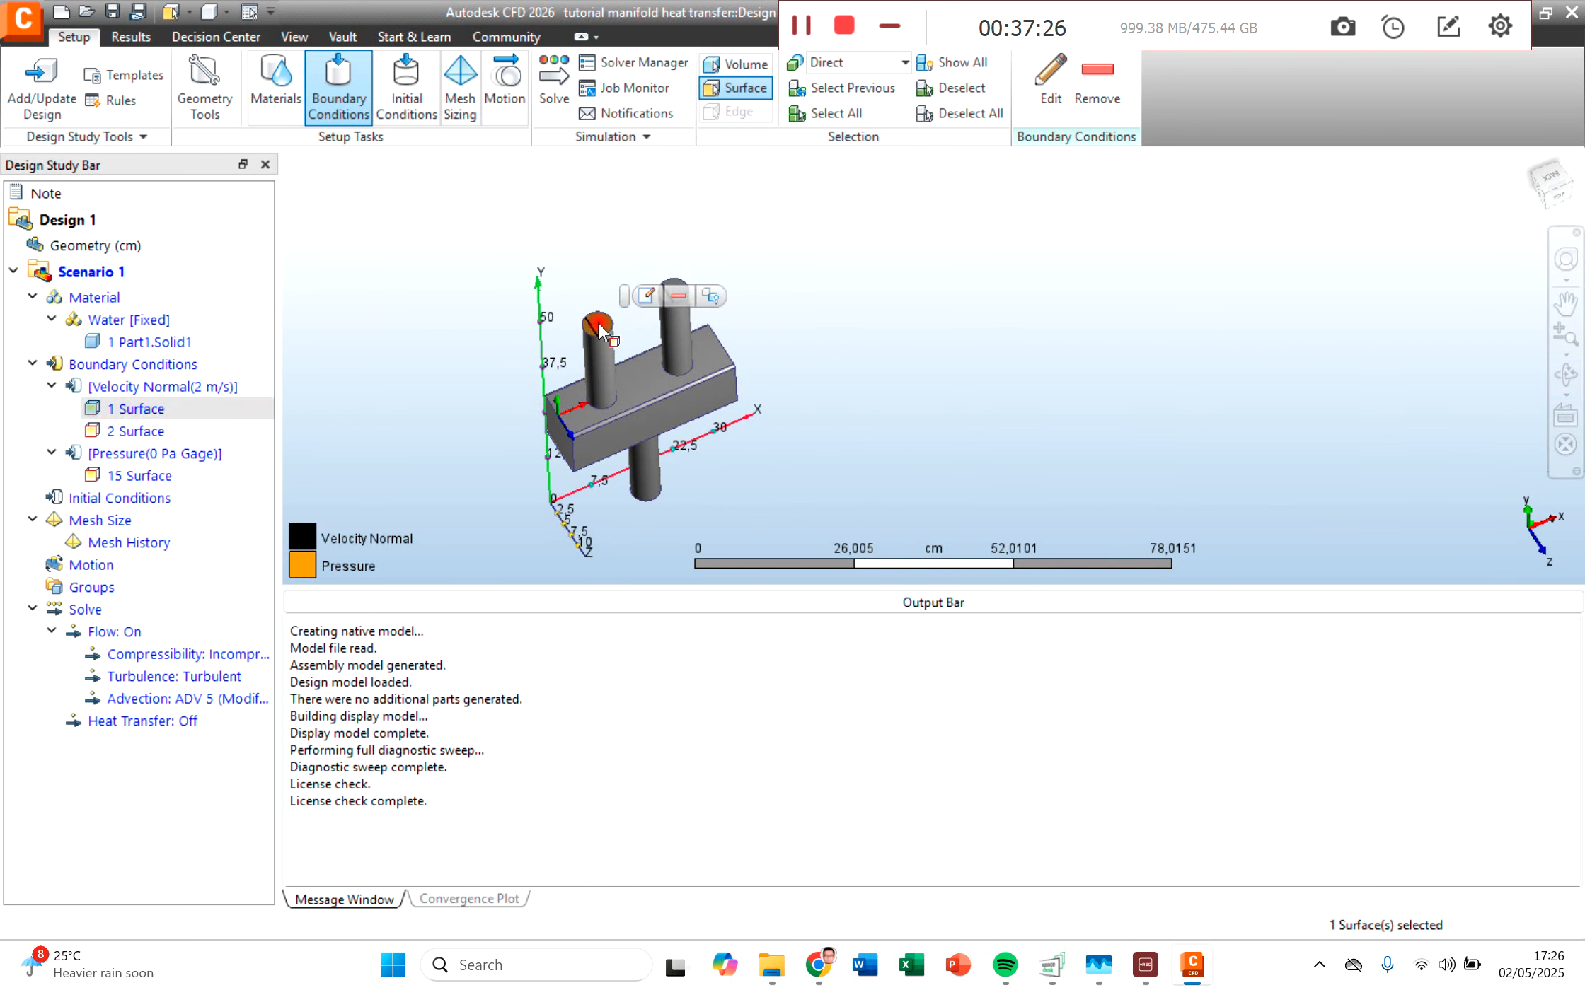
pyautogui.click(647, 301)
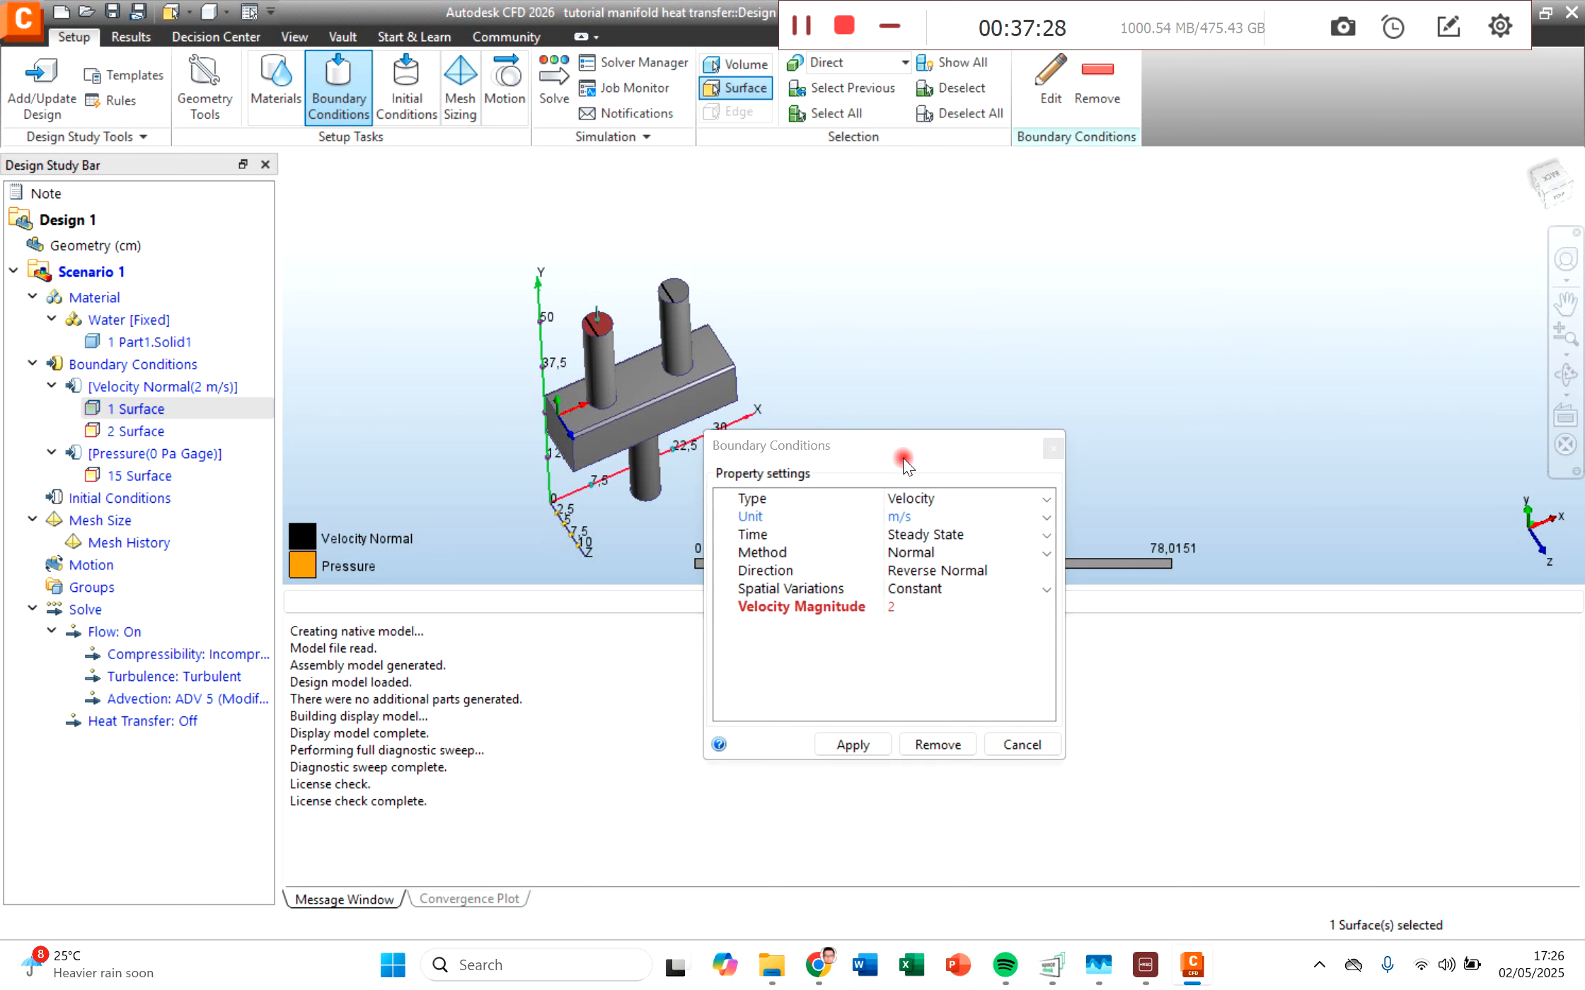
pyautogui.click(1037, 502)
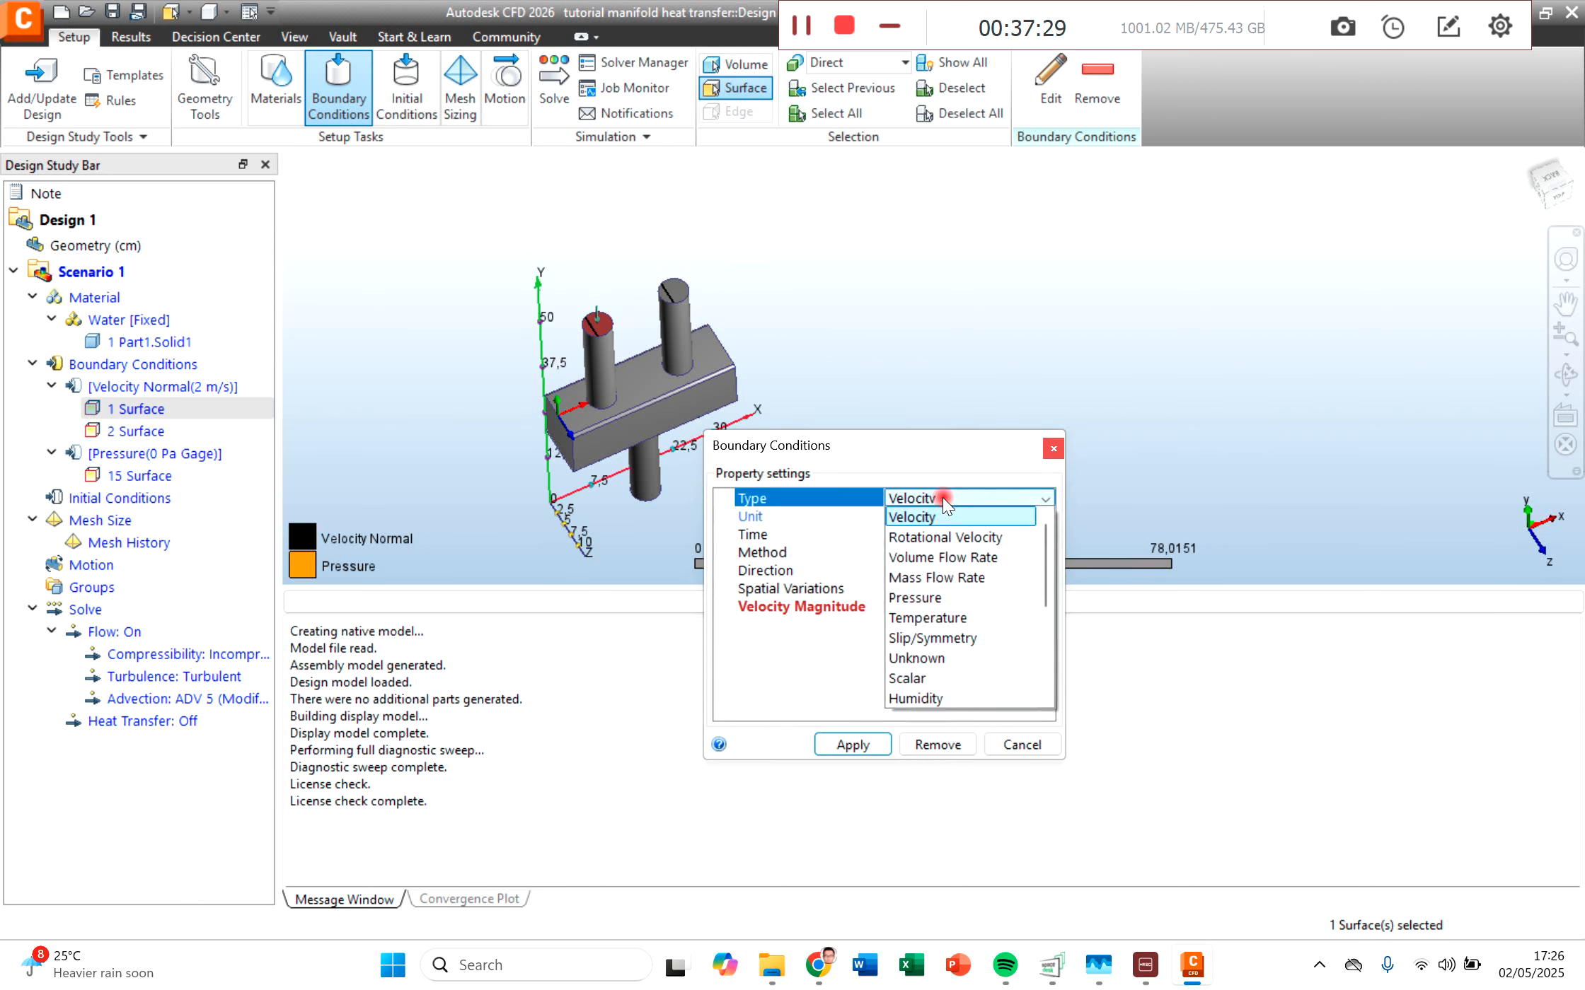
pyautogui.click(927, 617)
pyautogui.click(904, 572)
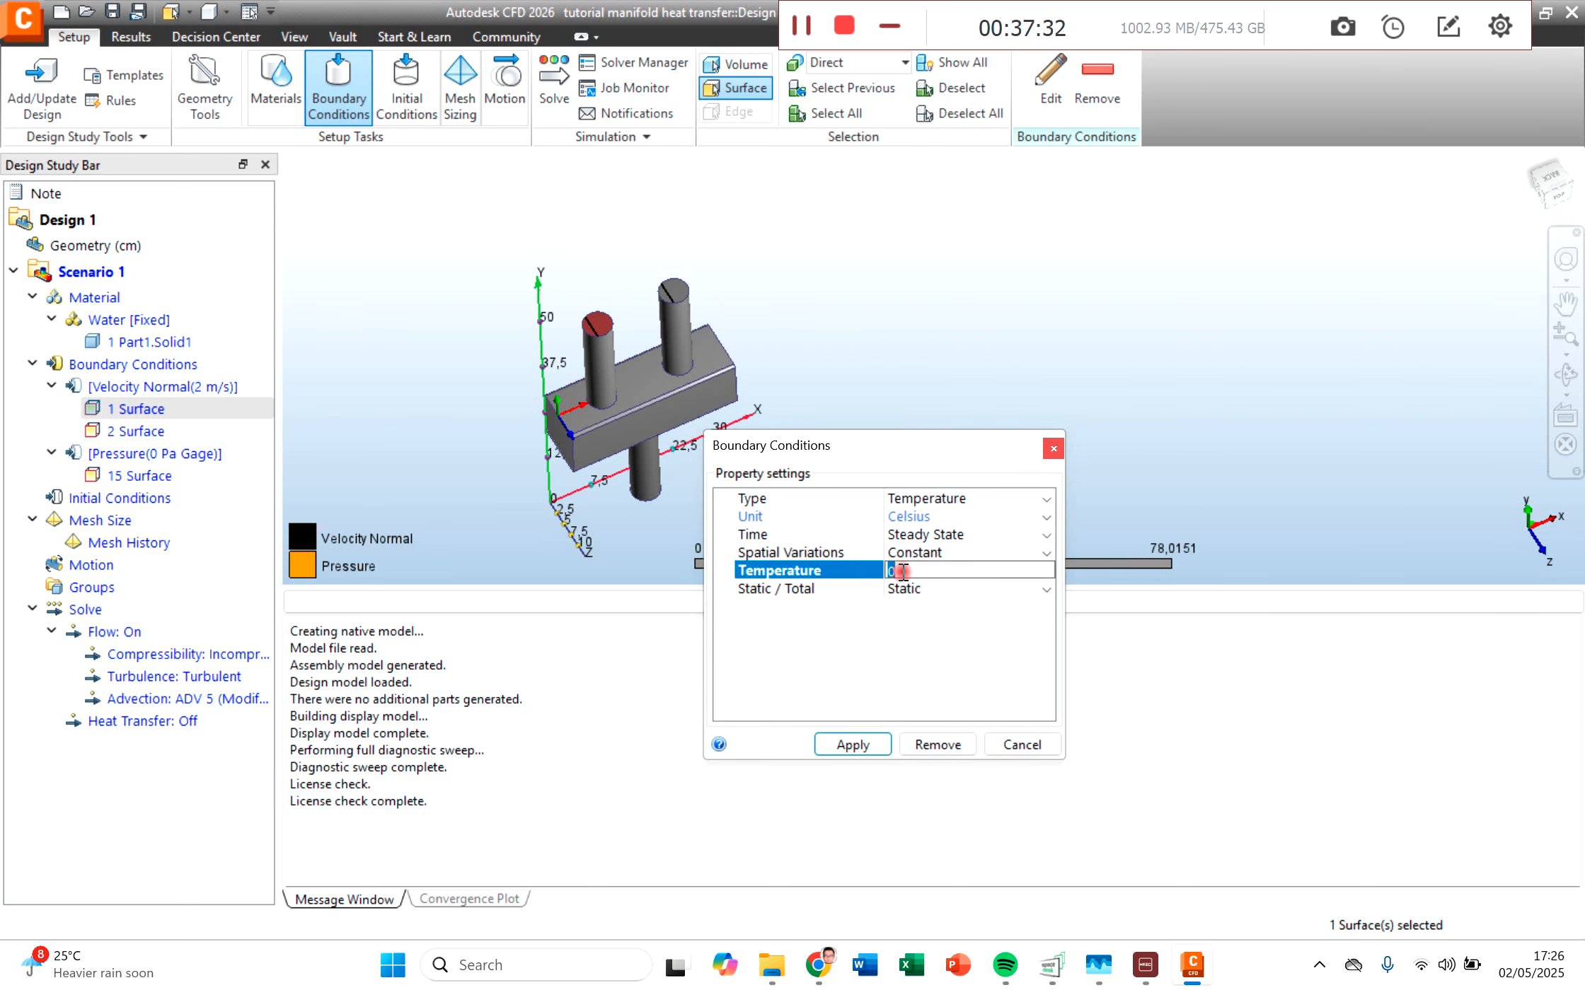
pyautogui.write('90')
pyautogui.click(844, 746)
# Step: Apply a constant temperature of 20 Celsius to the end face of the second inlet pipe, farther from the Y axis
pyautogui.click(672, 292)
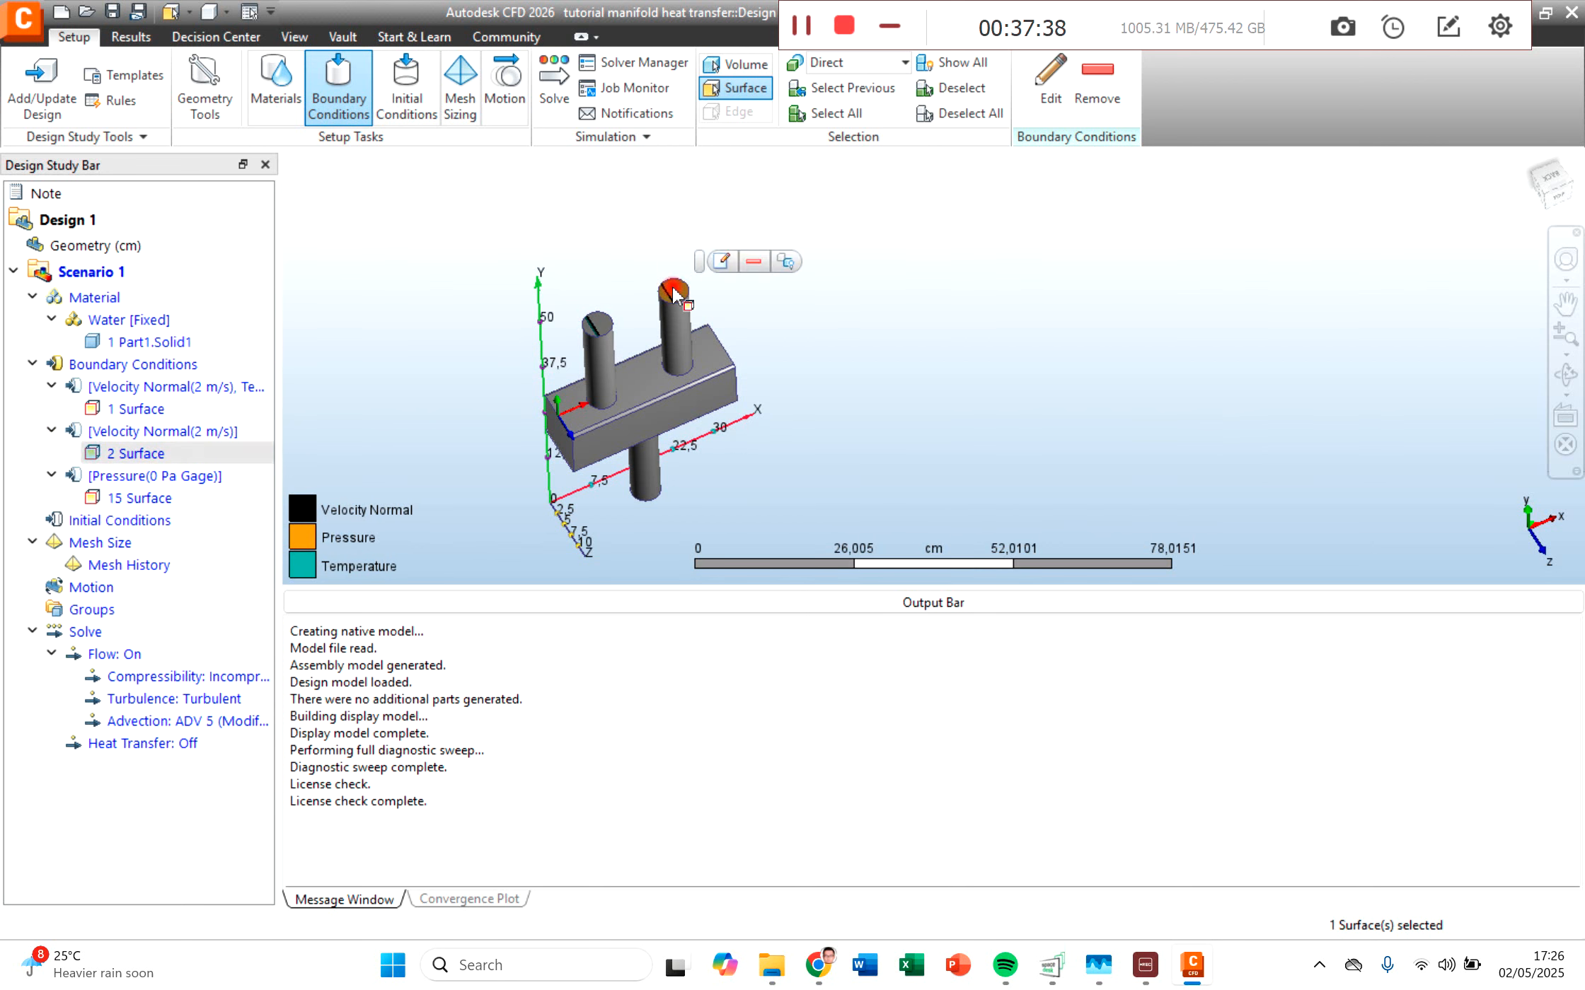
pyautogui.click(722, 261)
pyautogui.click(993, 571)
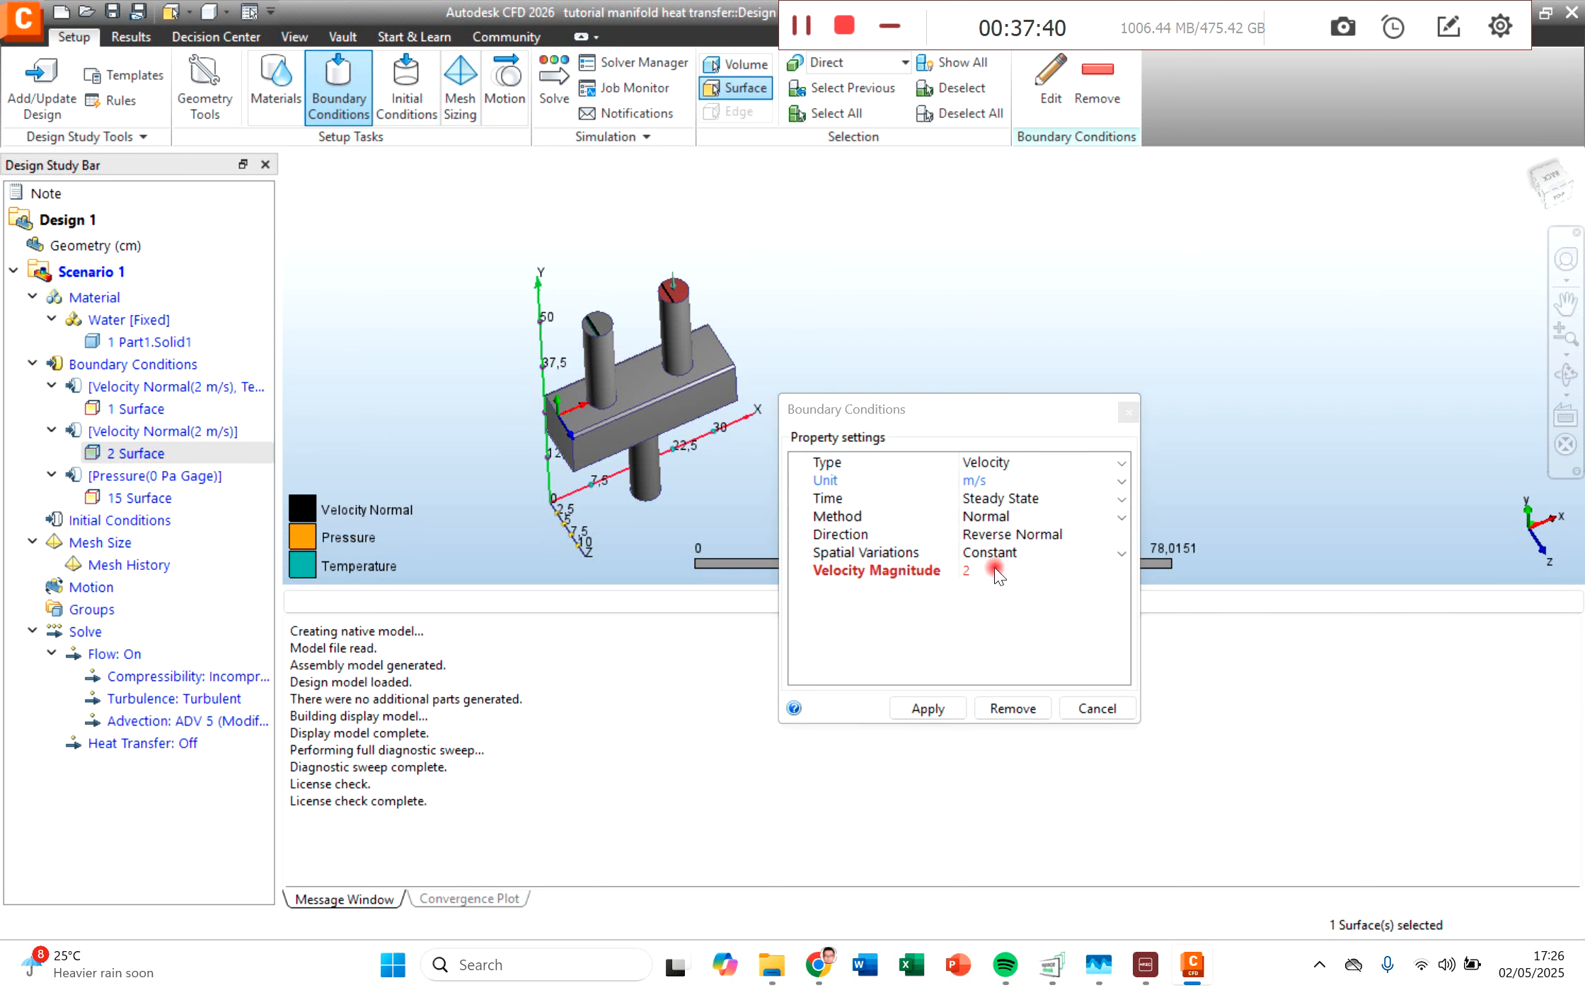
pyautogui.click(983, 462)
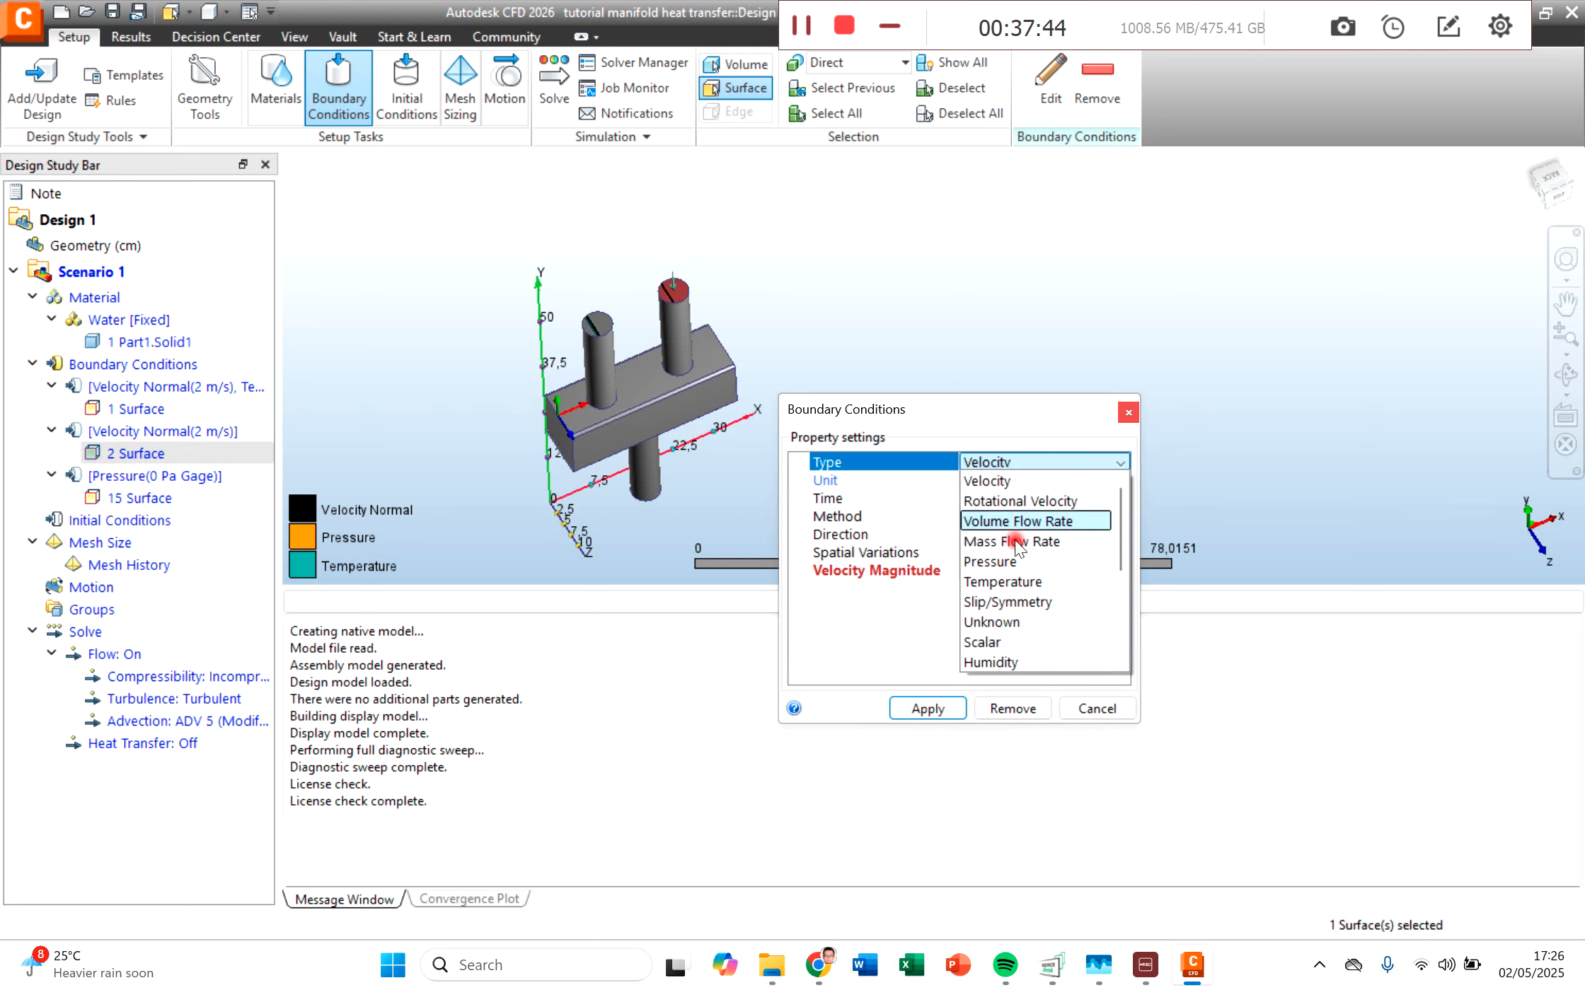
pyautogui.click(1012, 582)
pyautogui.click(987, 535)
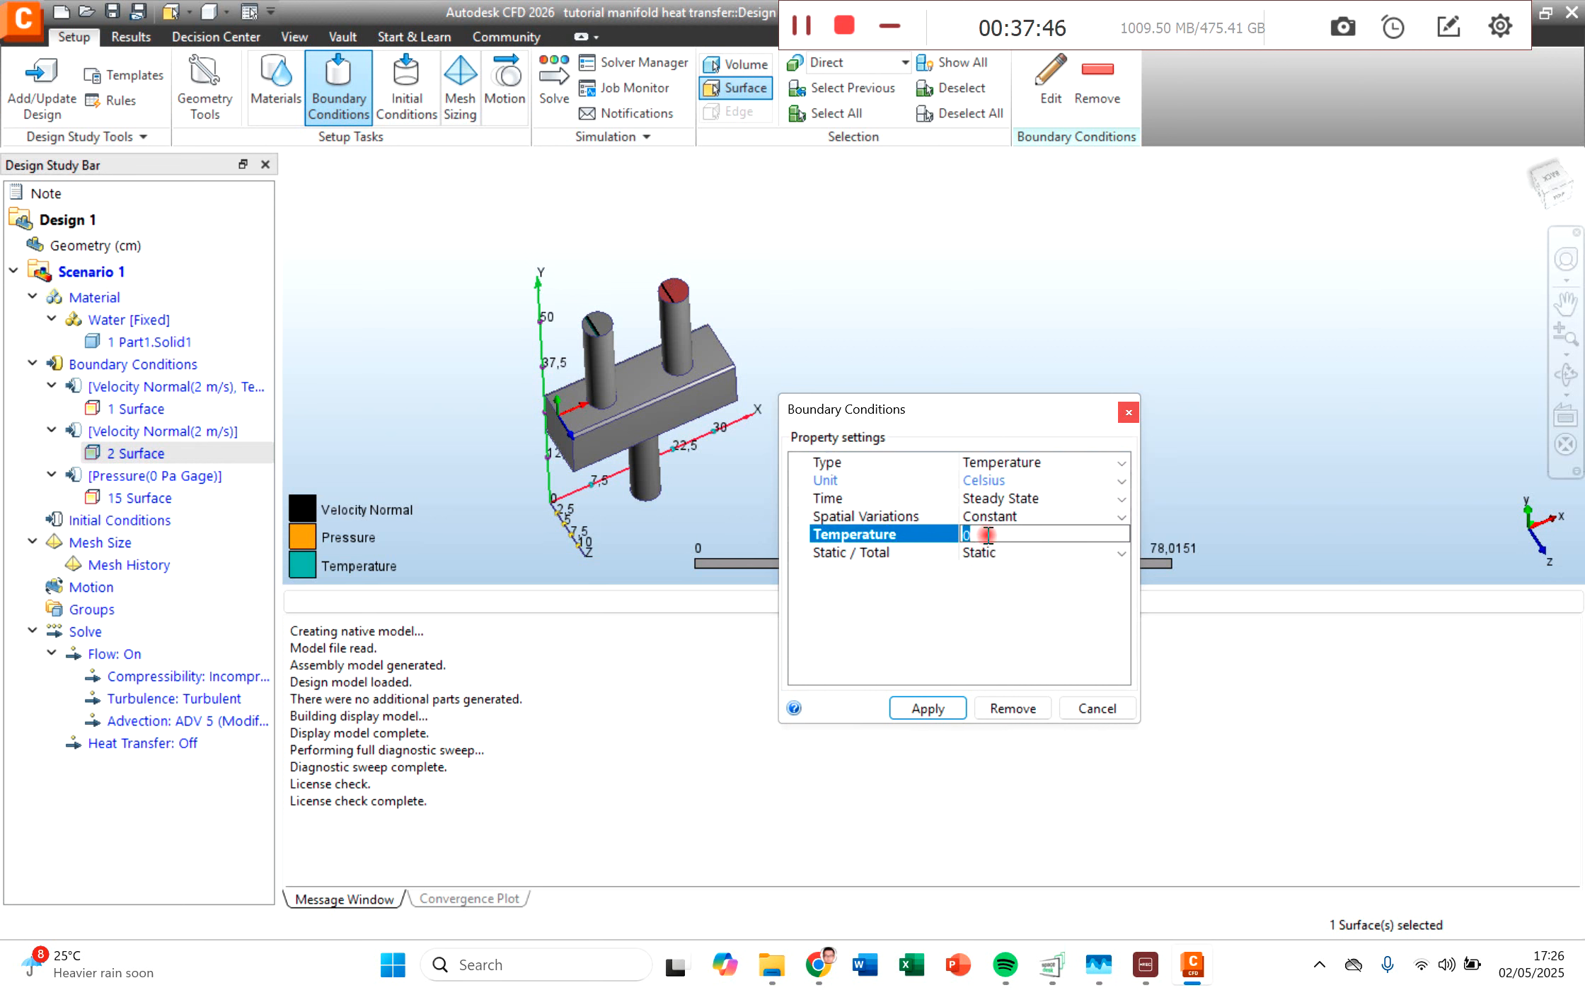
pyautogui.write('20')
pyautogui.click(923, 708)
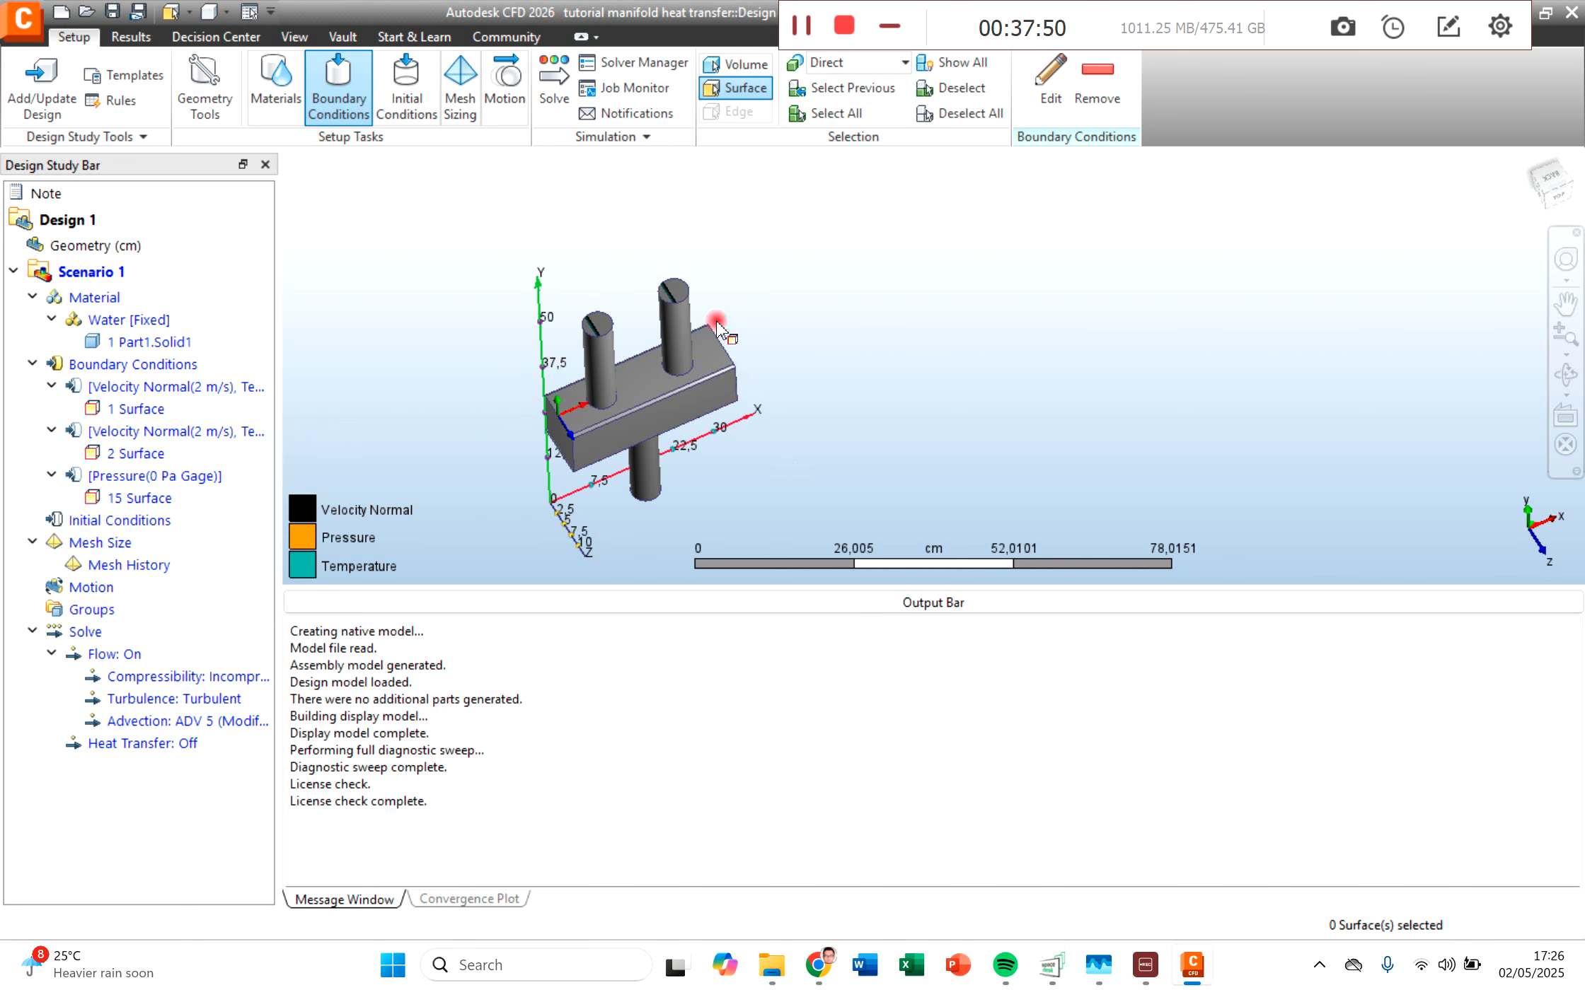
# Step: Define the mesh size of the manifold volume automatically
pyautogui.click(456, 112)
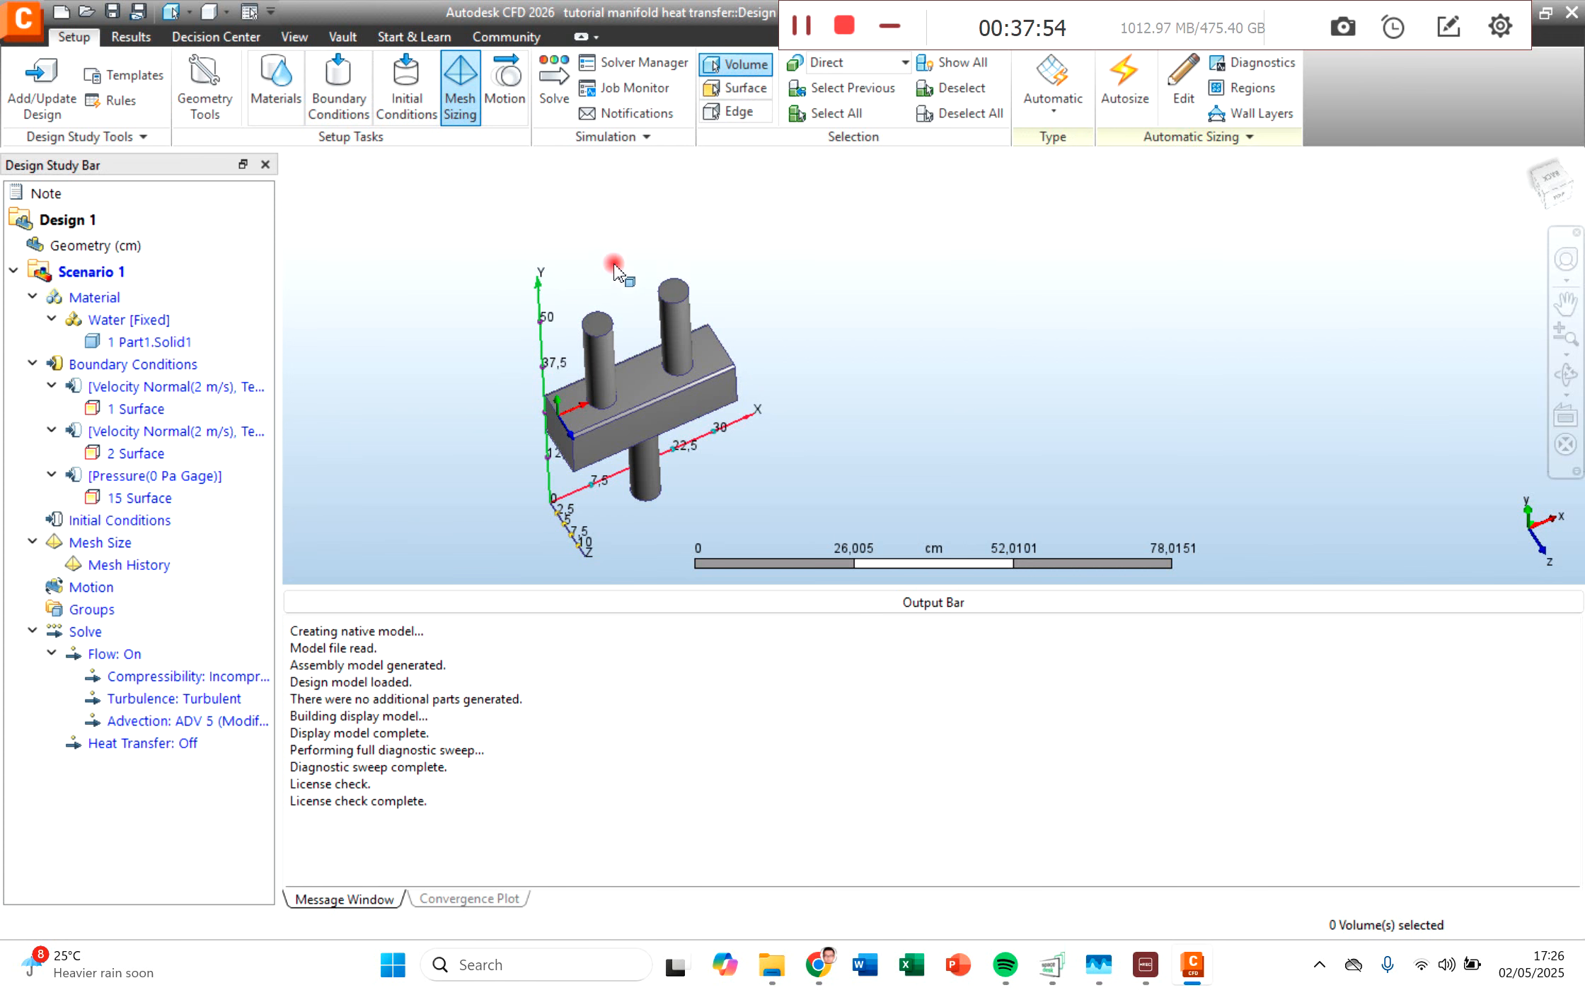
pyautogui.click(642, 401)
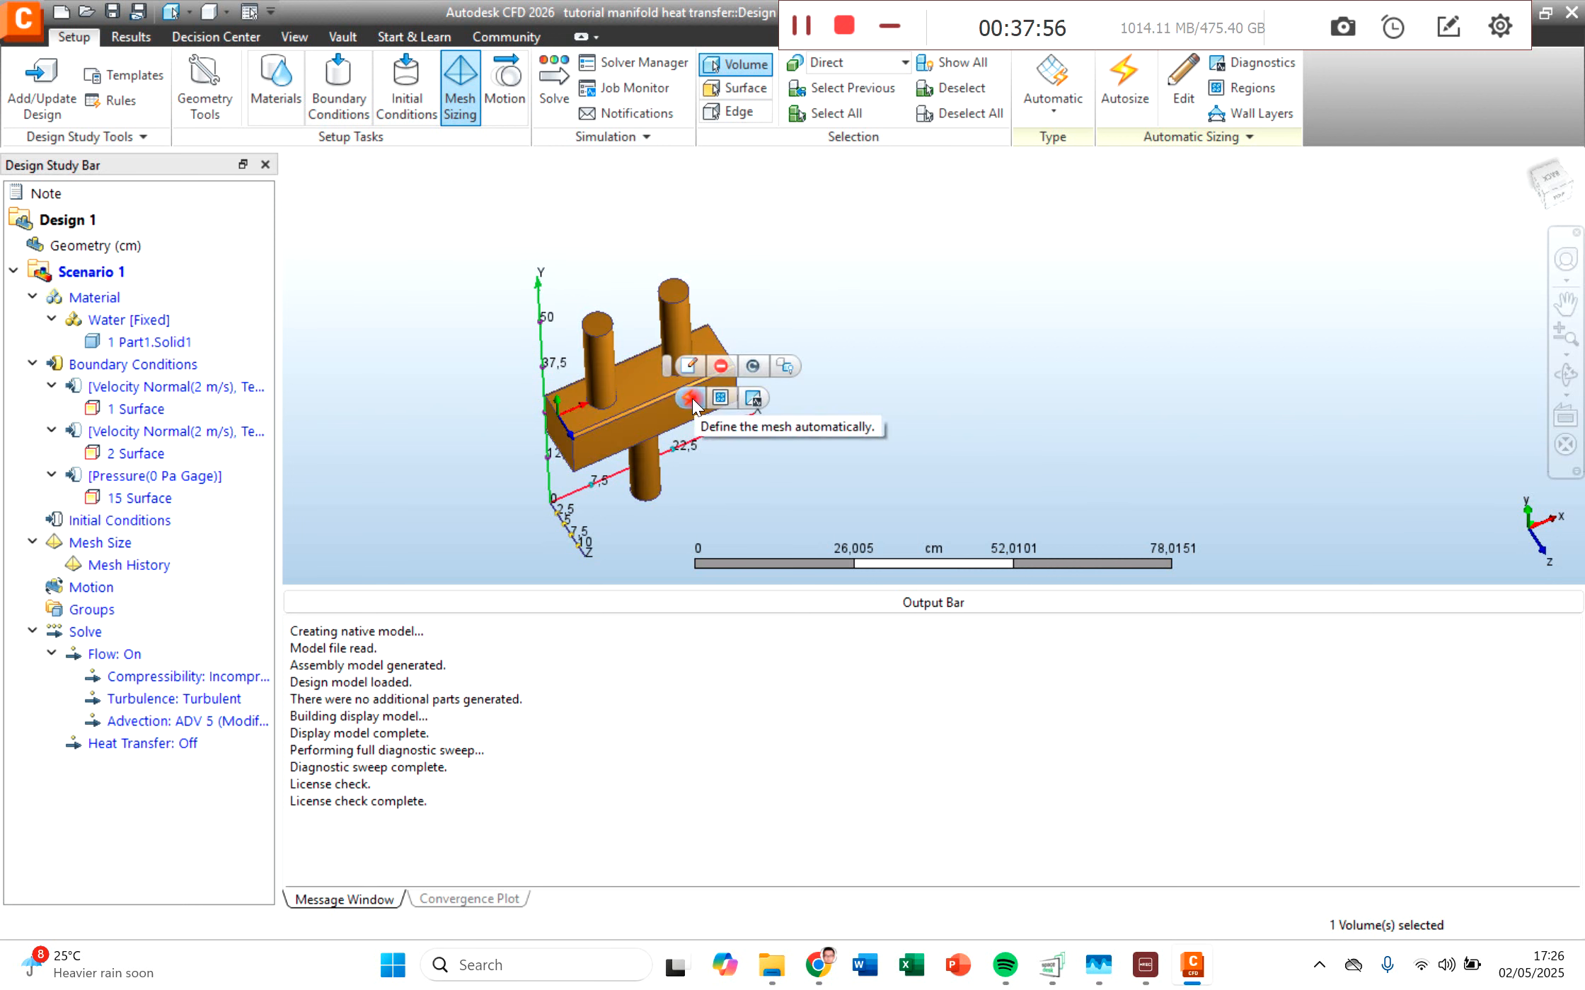
pyautogui.click(701, 402)
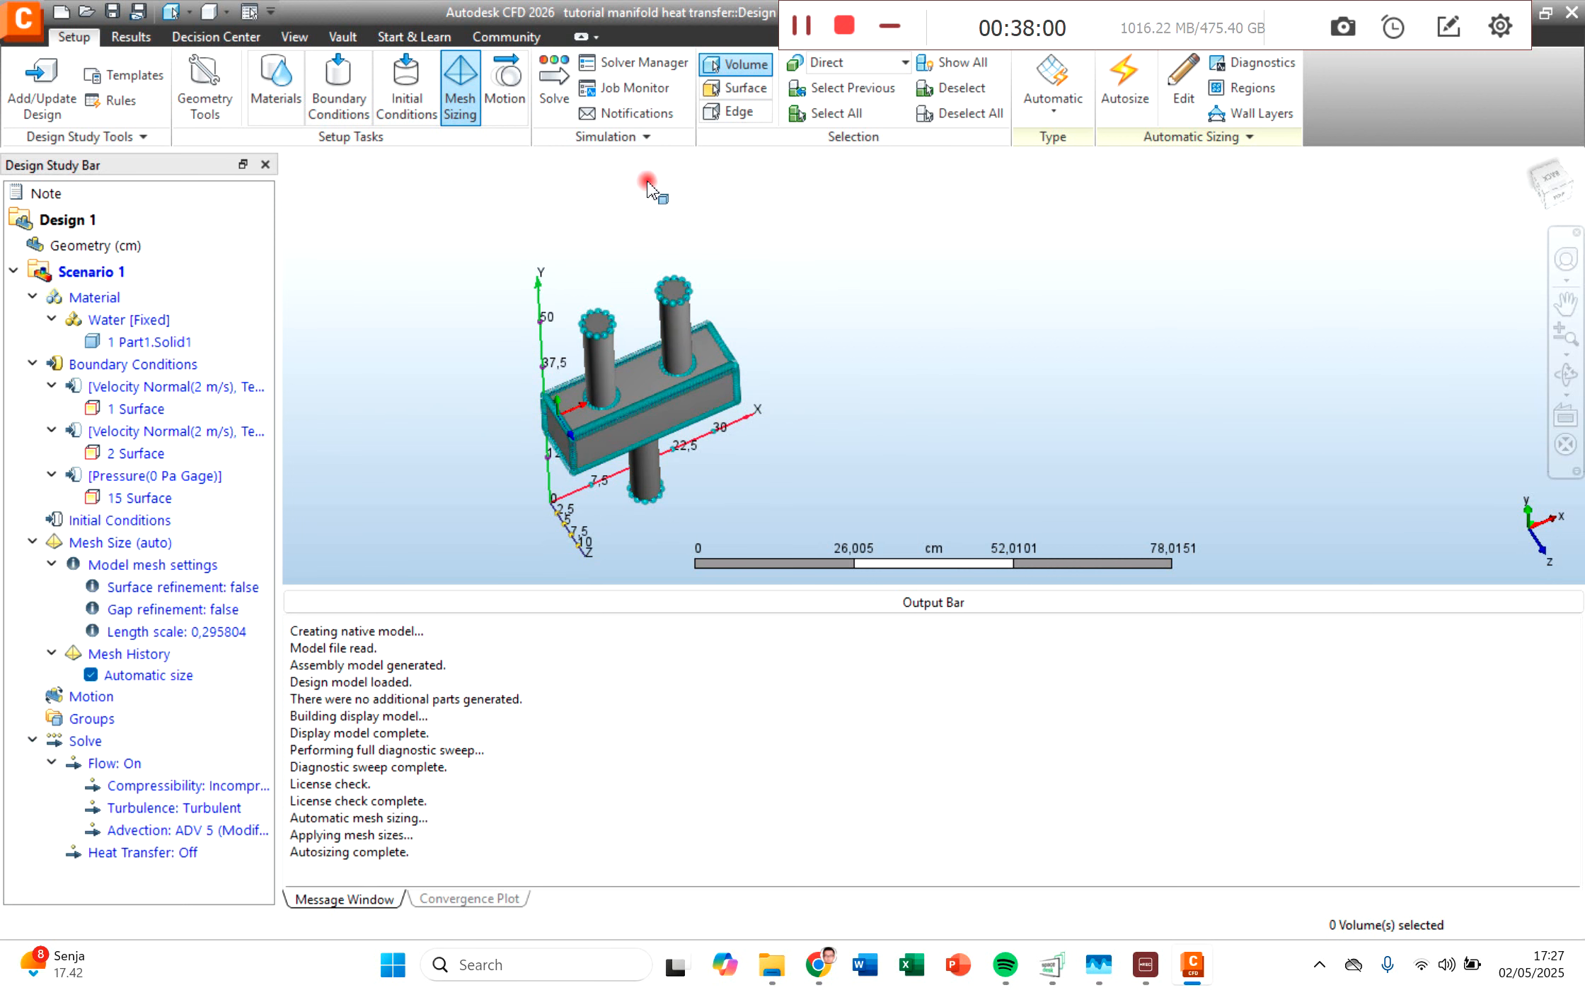
# Step: Enable Heat Transfer and Auto Forced Convection in the solver physics and start the steady-state solve with 100 iterations
pyautogui.click(552, 82)
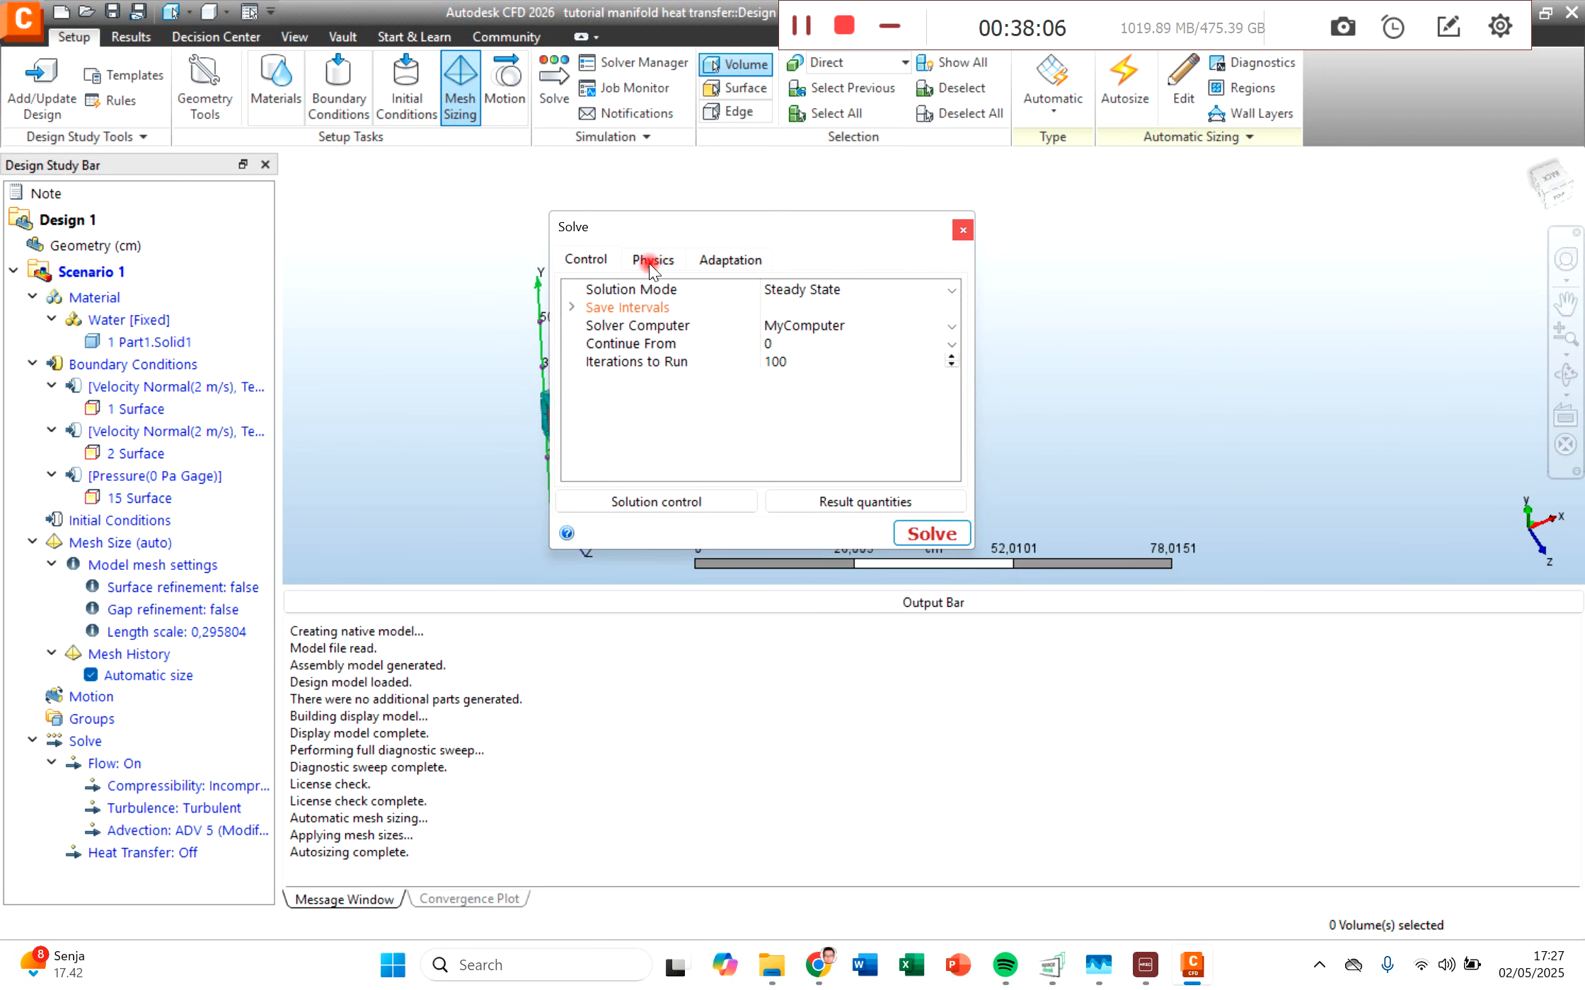
pyautogui.click(649, 262)
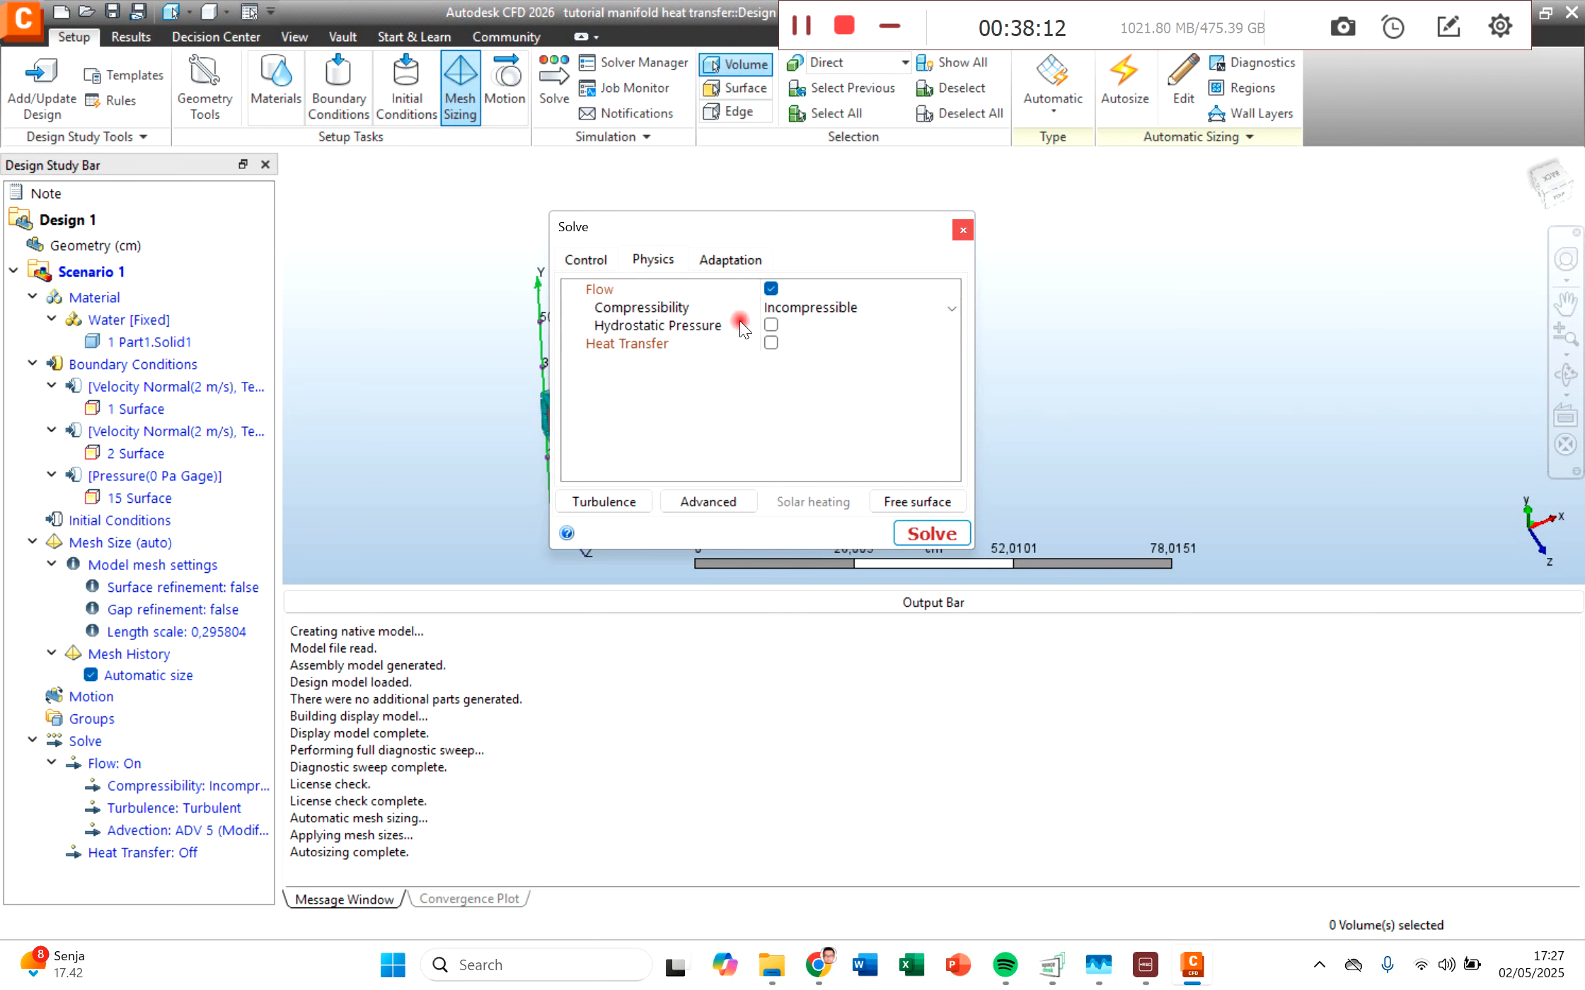
pyautogui.click(771, 344)
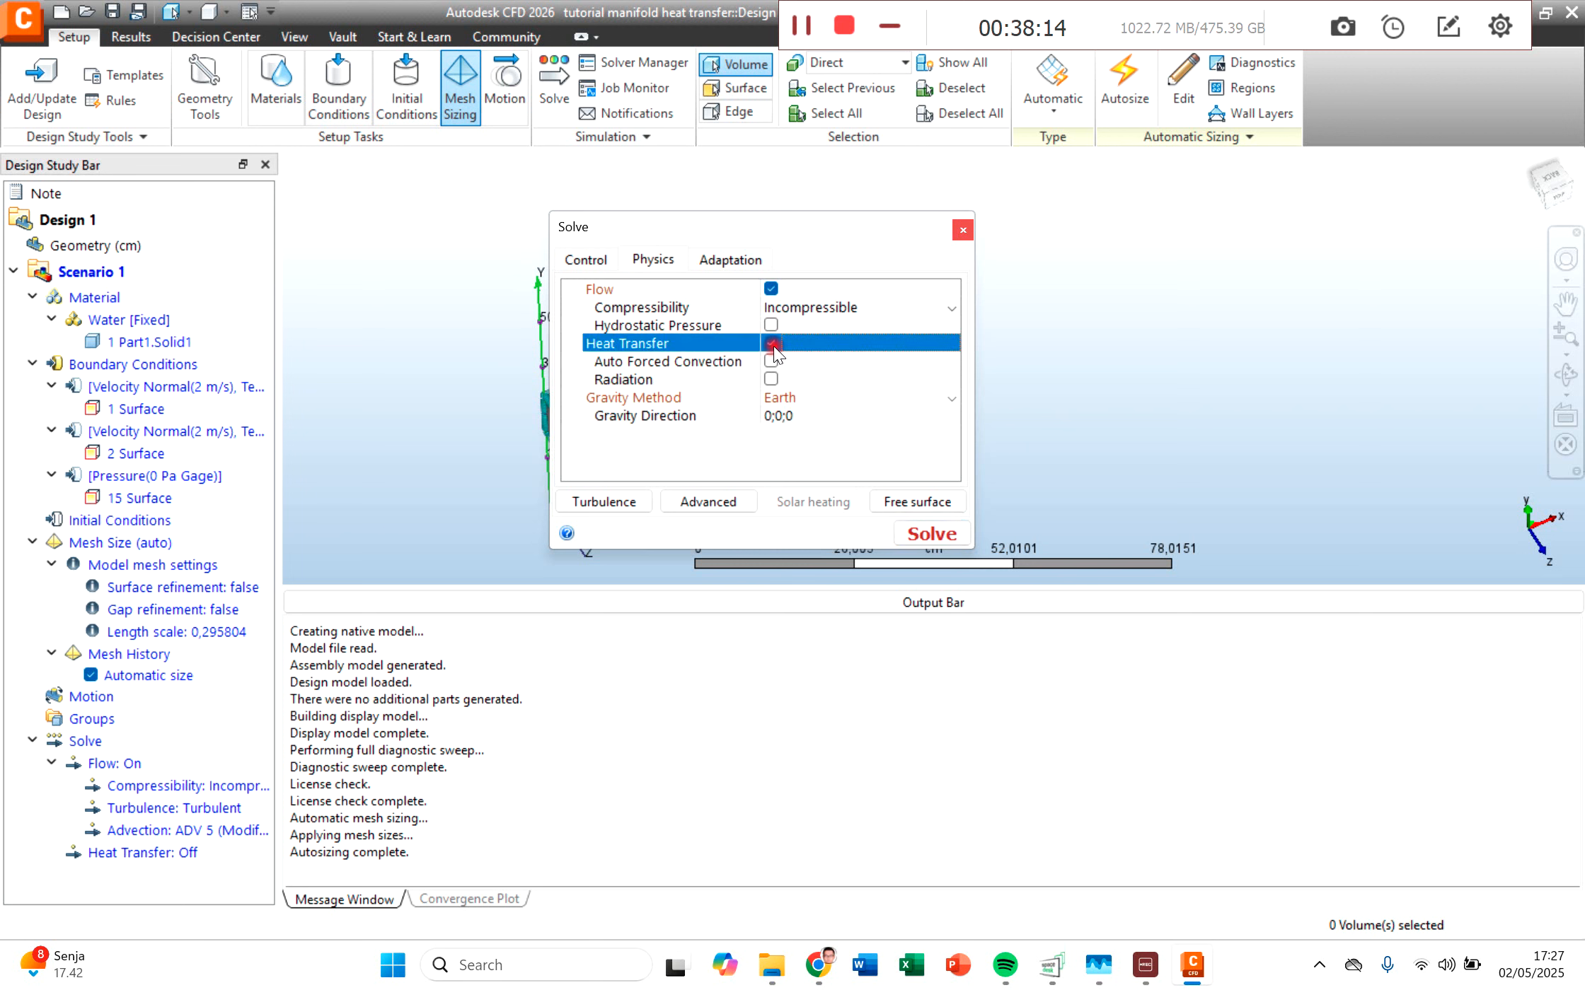
pyautogui.click(1584, 12)
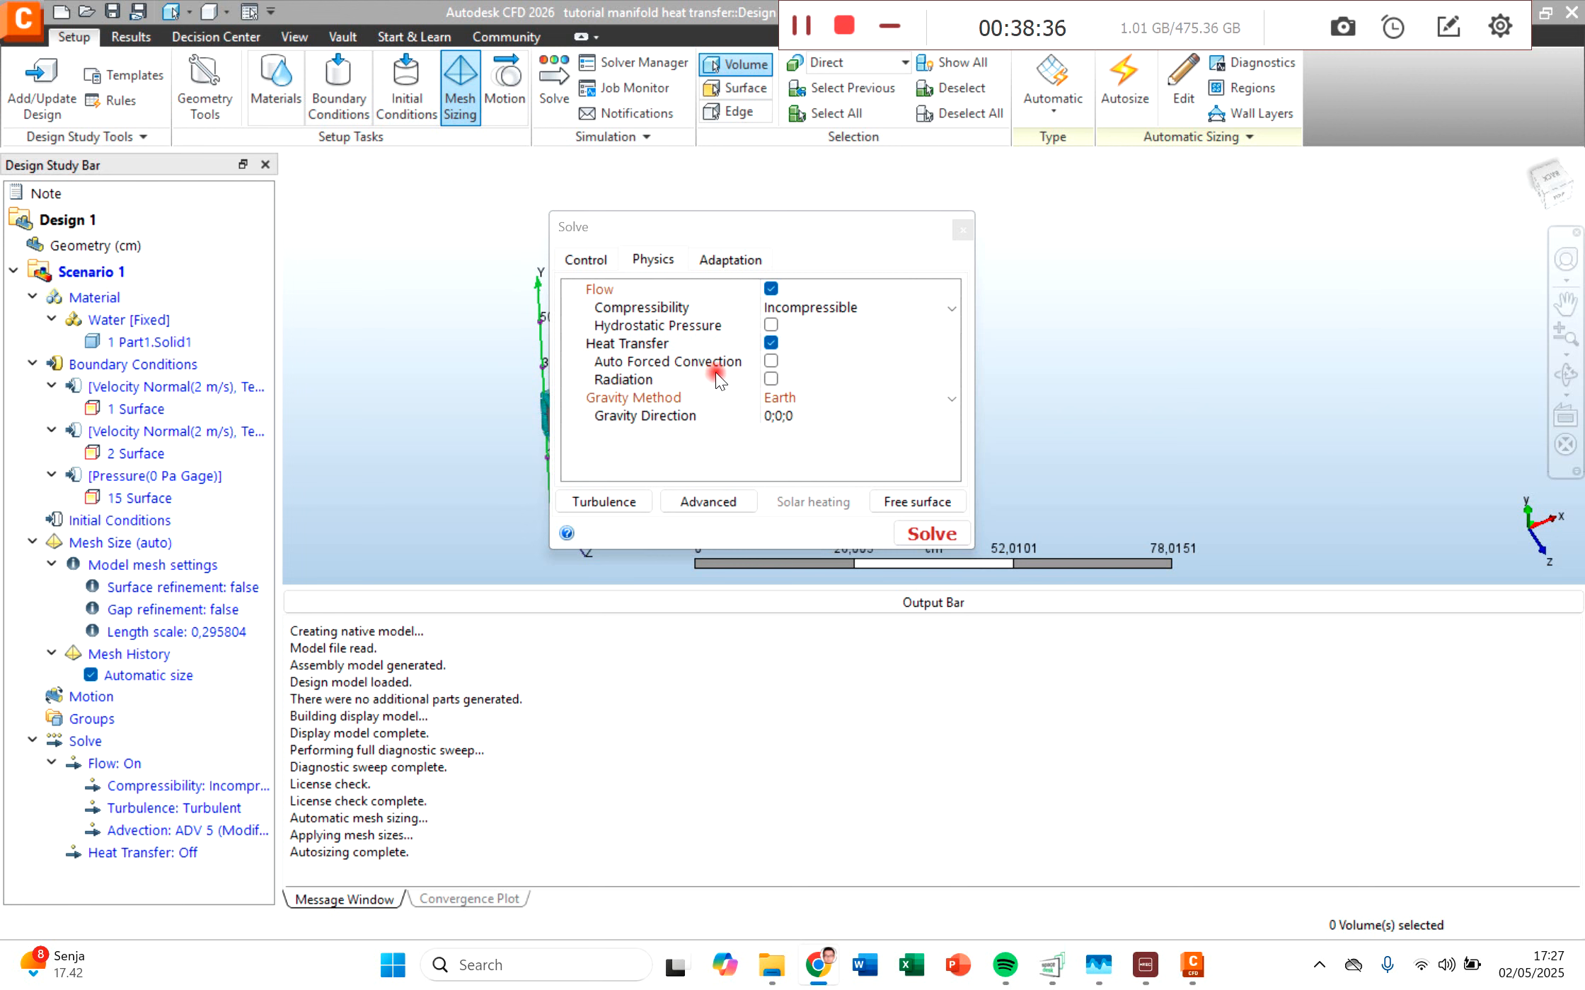
pyautogui.click(769, 362)
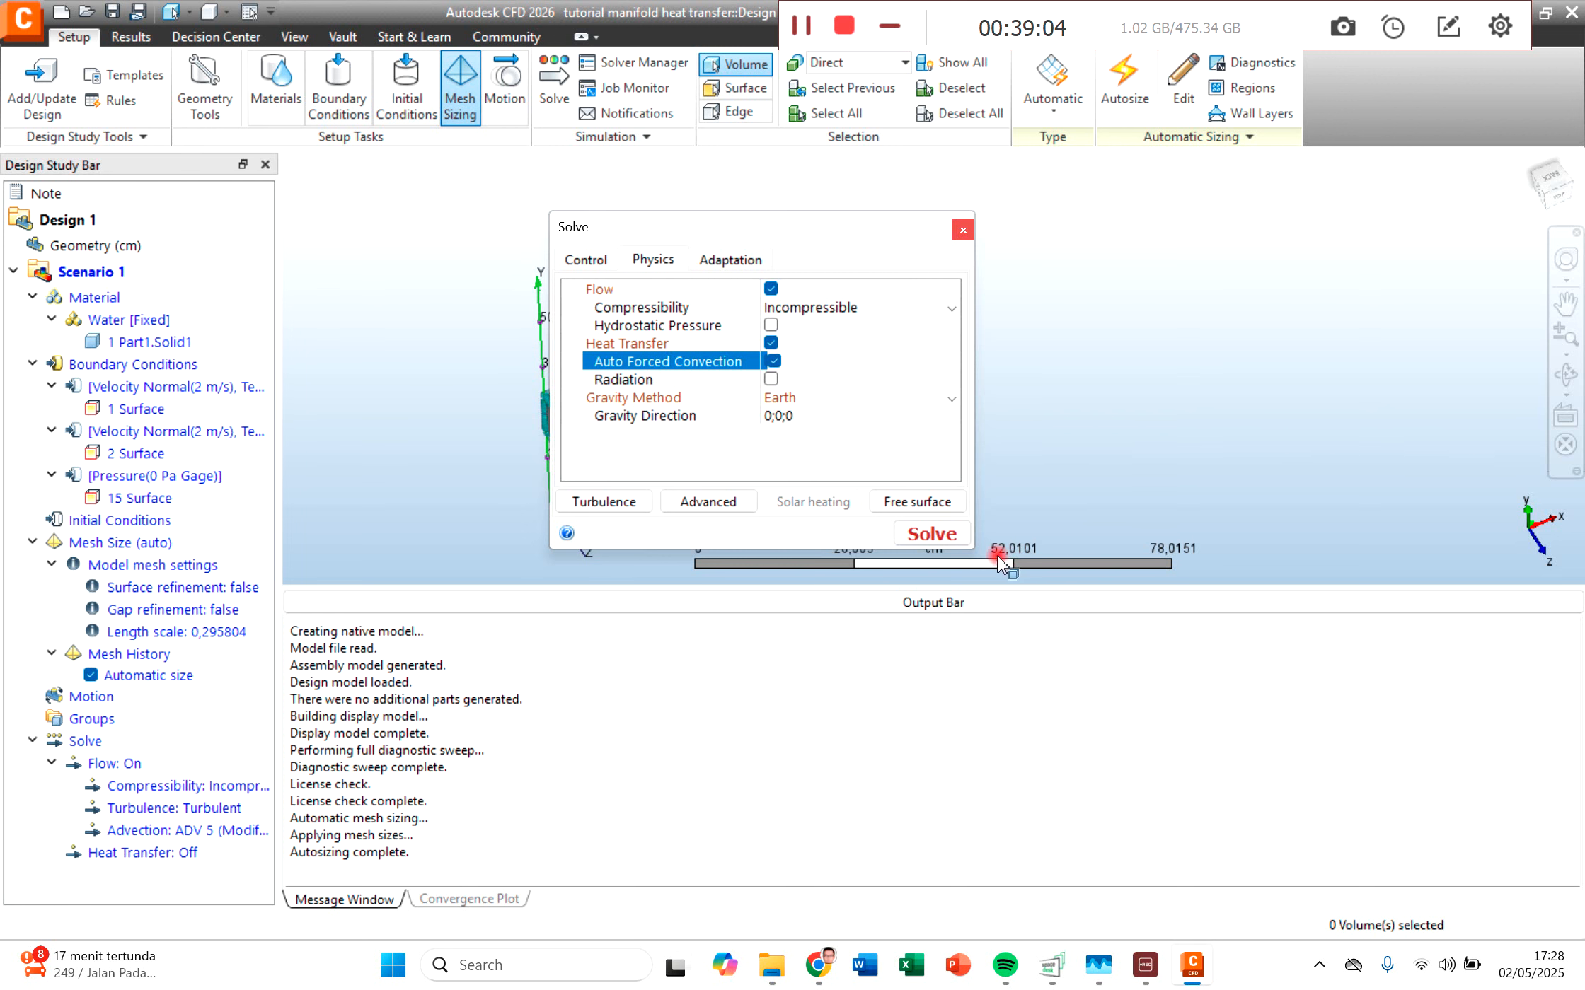
pyautogui.click(928, 531)
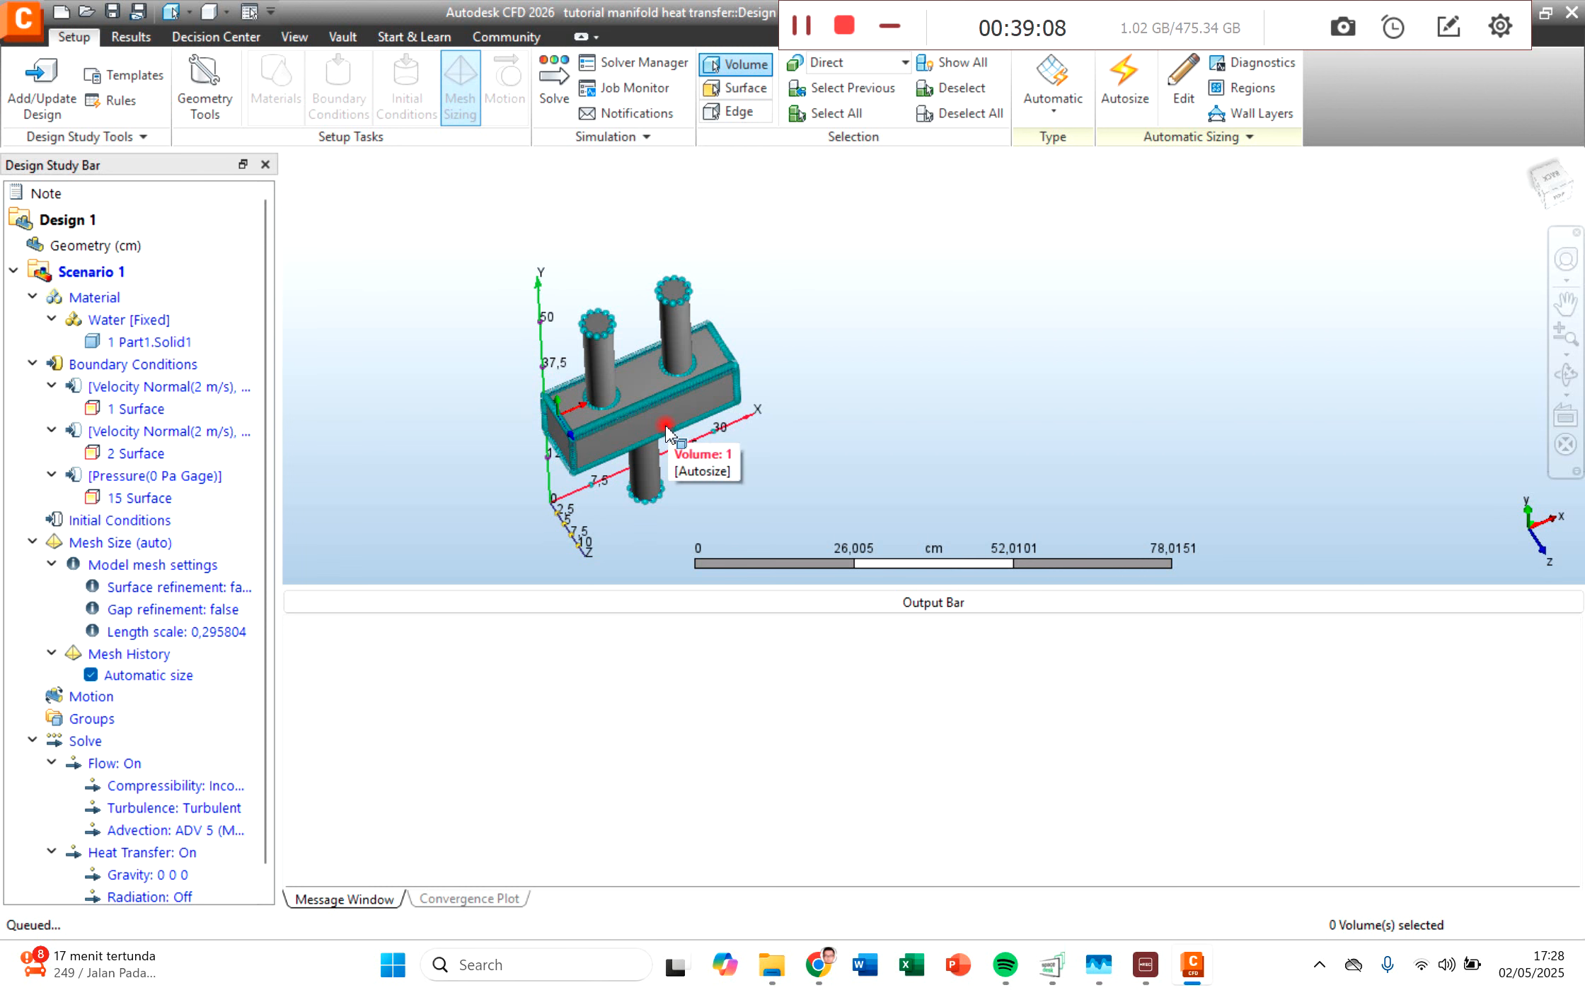
# Step: Show the velocity magnitude results on a cutting plane through the middle of the manifold
pyautogui.click(1556, 197)
pyautogui.click(1556, 198)
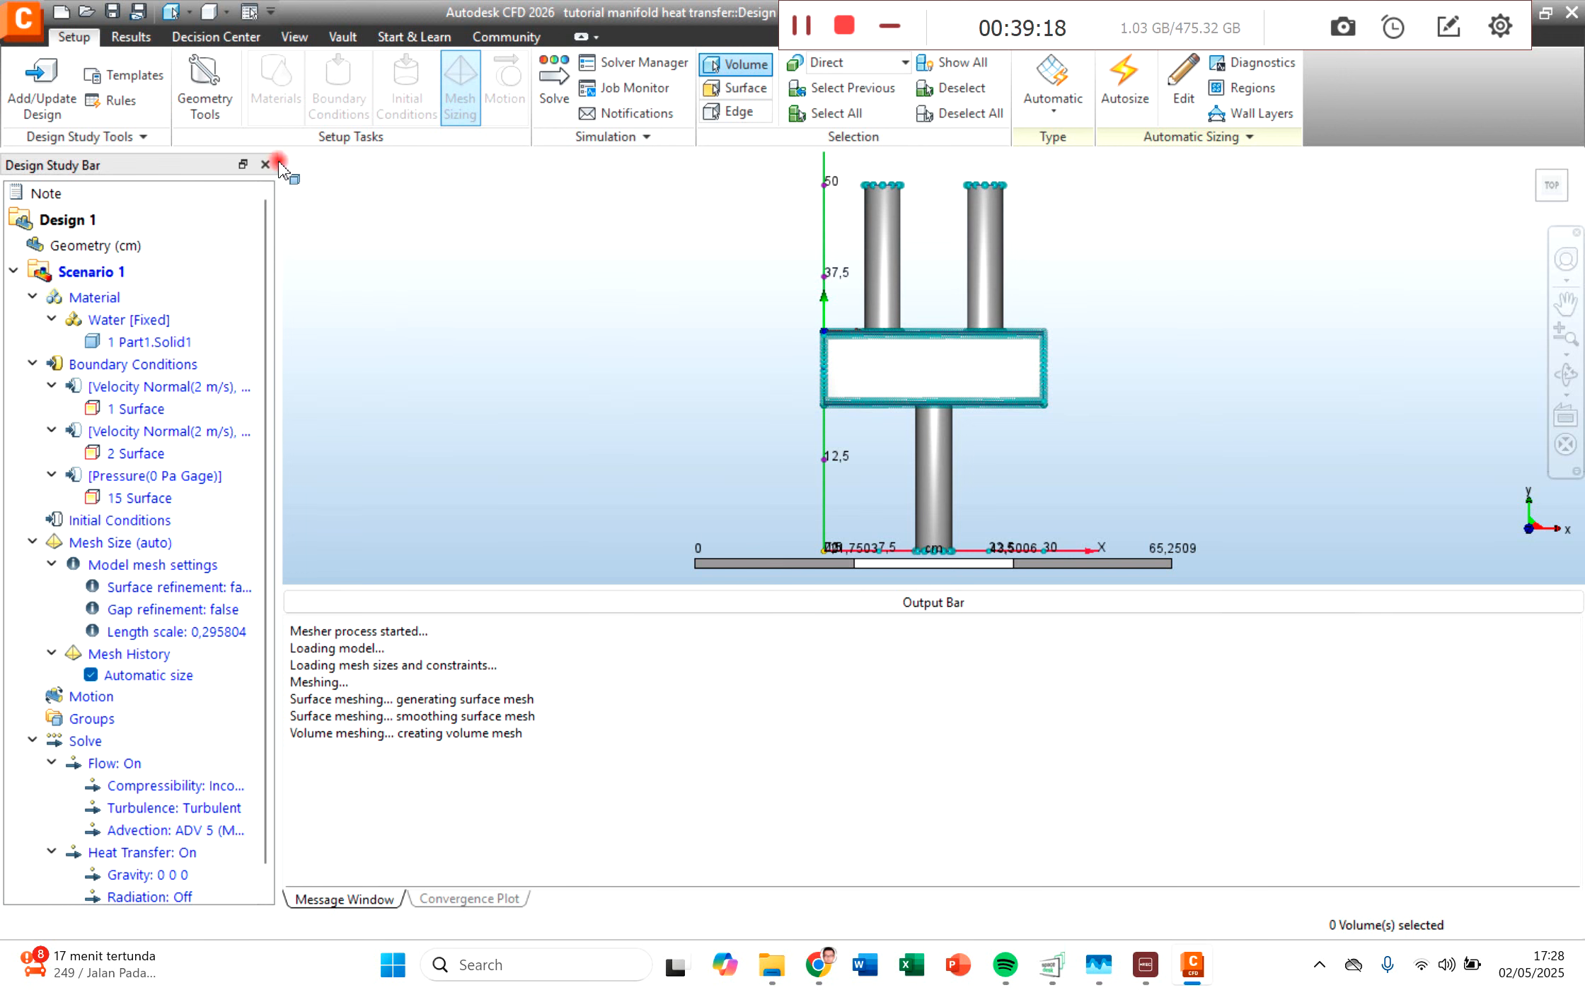
pyautogui.click(134, 39)
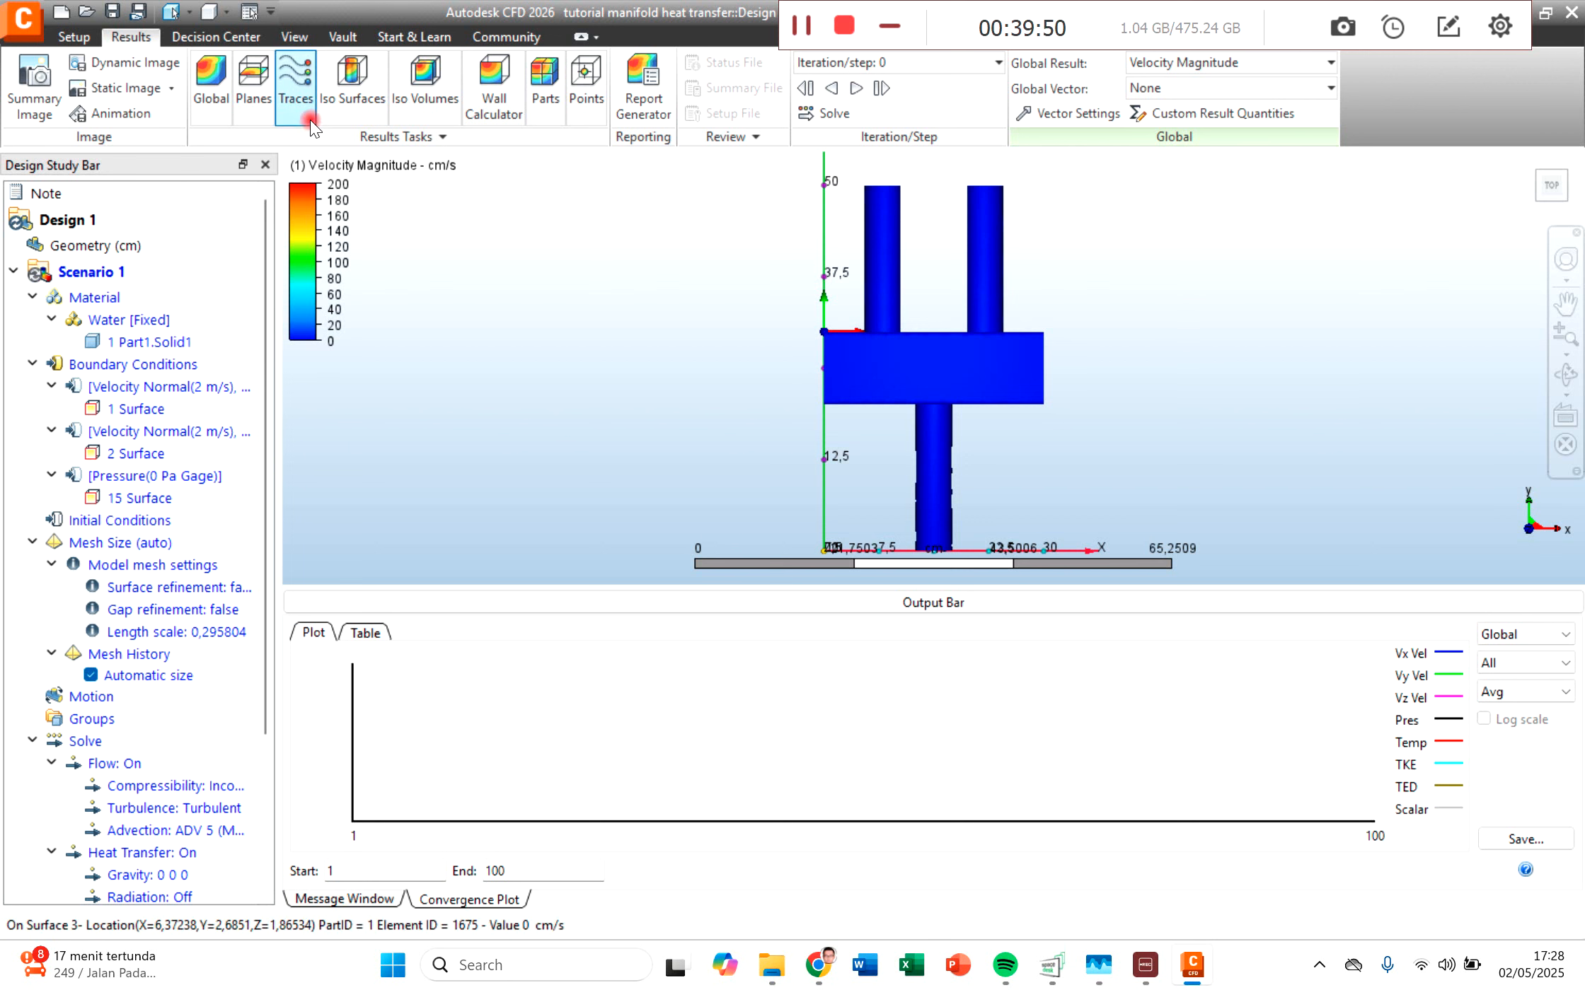
pyautogui.click(254, 91)
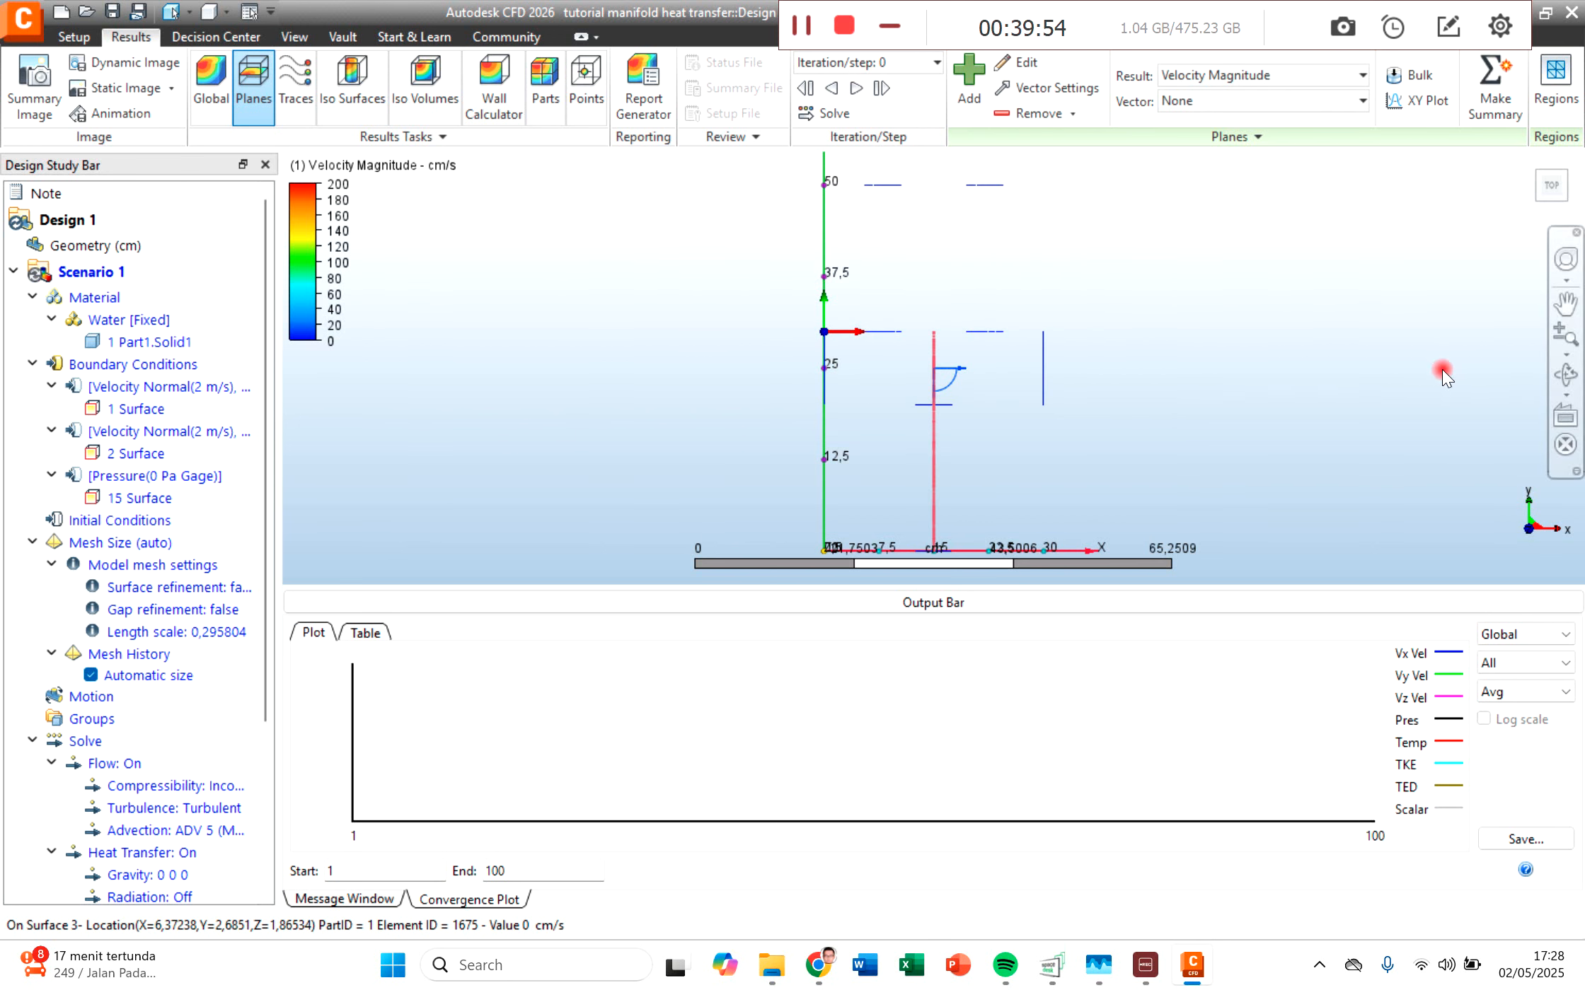
pyautogui.moveTo(1054, 425)
pyautogui.keyDown('shift'); pyautogui.mouseDown(button='middle')
pyautogui.moveTo(1198, 415)
pyautogui.moveTo(1228, 450)
pyautogui.mouseUp(button='middle'); pyautogui.keyUp('shift')
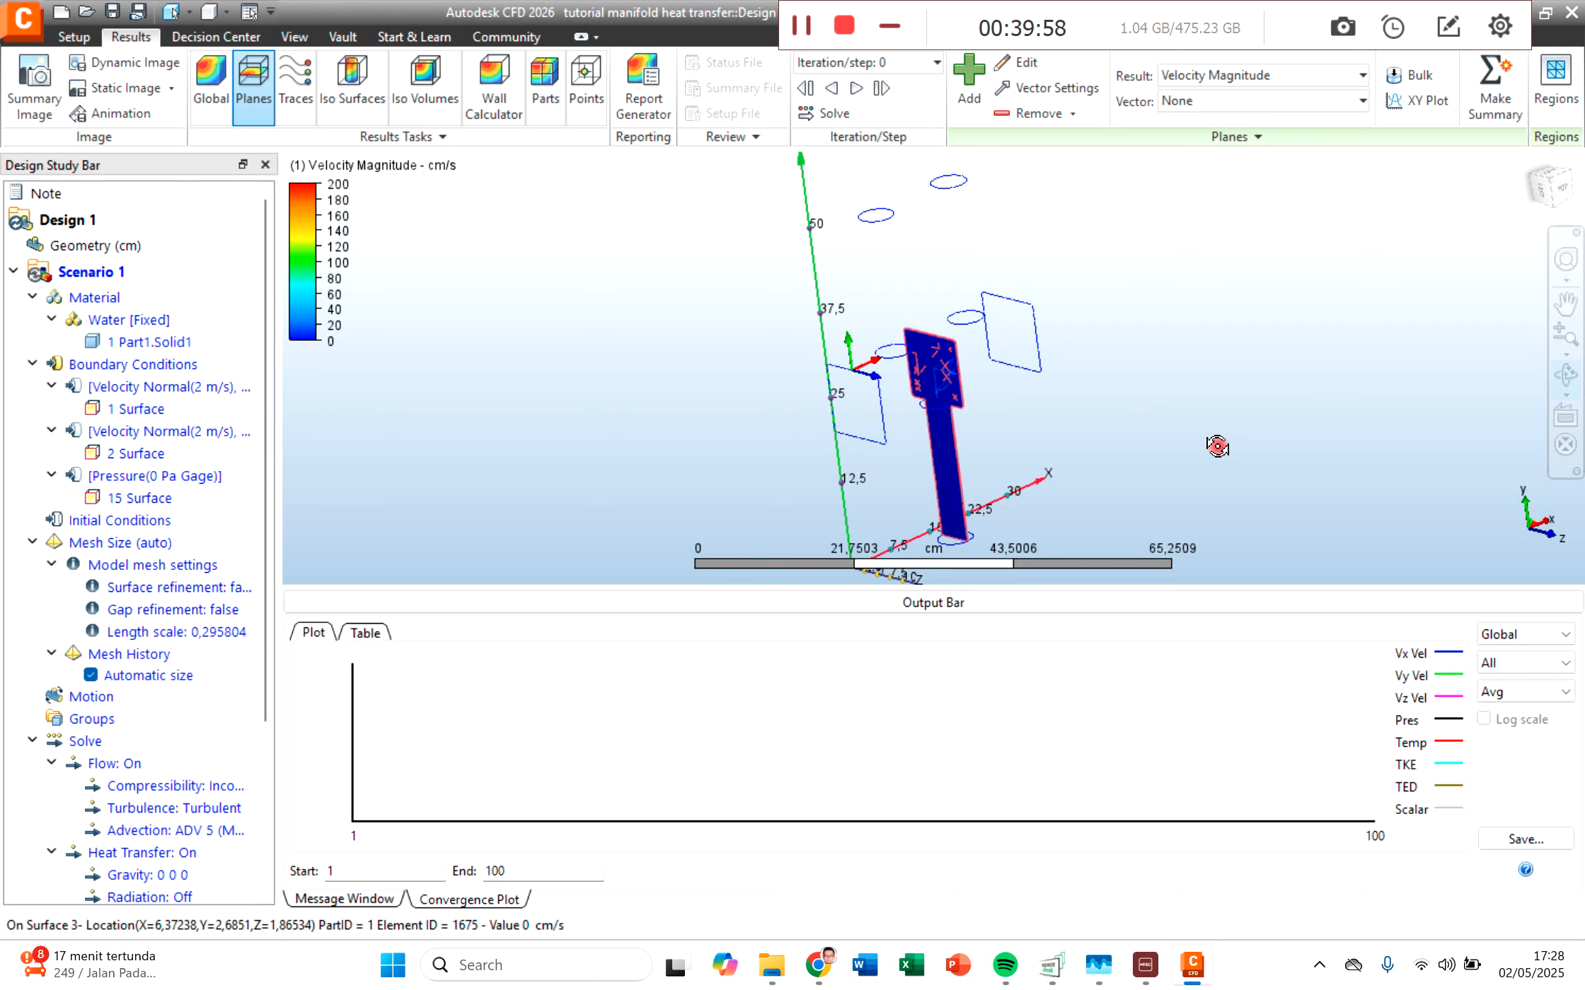
# Step: Set the results plane's normal to X 0, Y 1, Z 0 so it cuts across the manifold block
pyautogui.click(1018, 63)
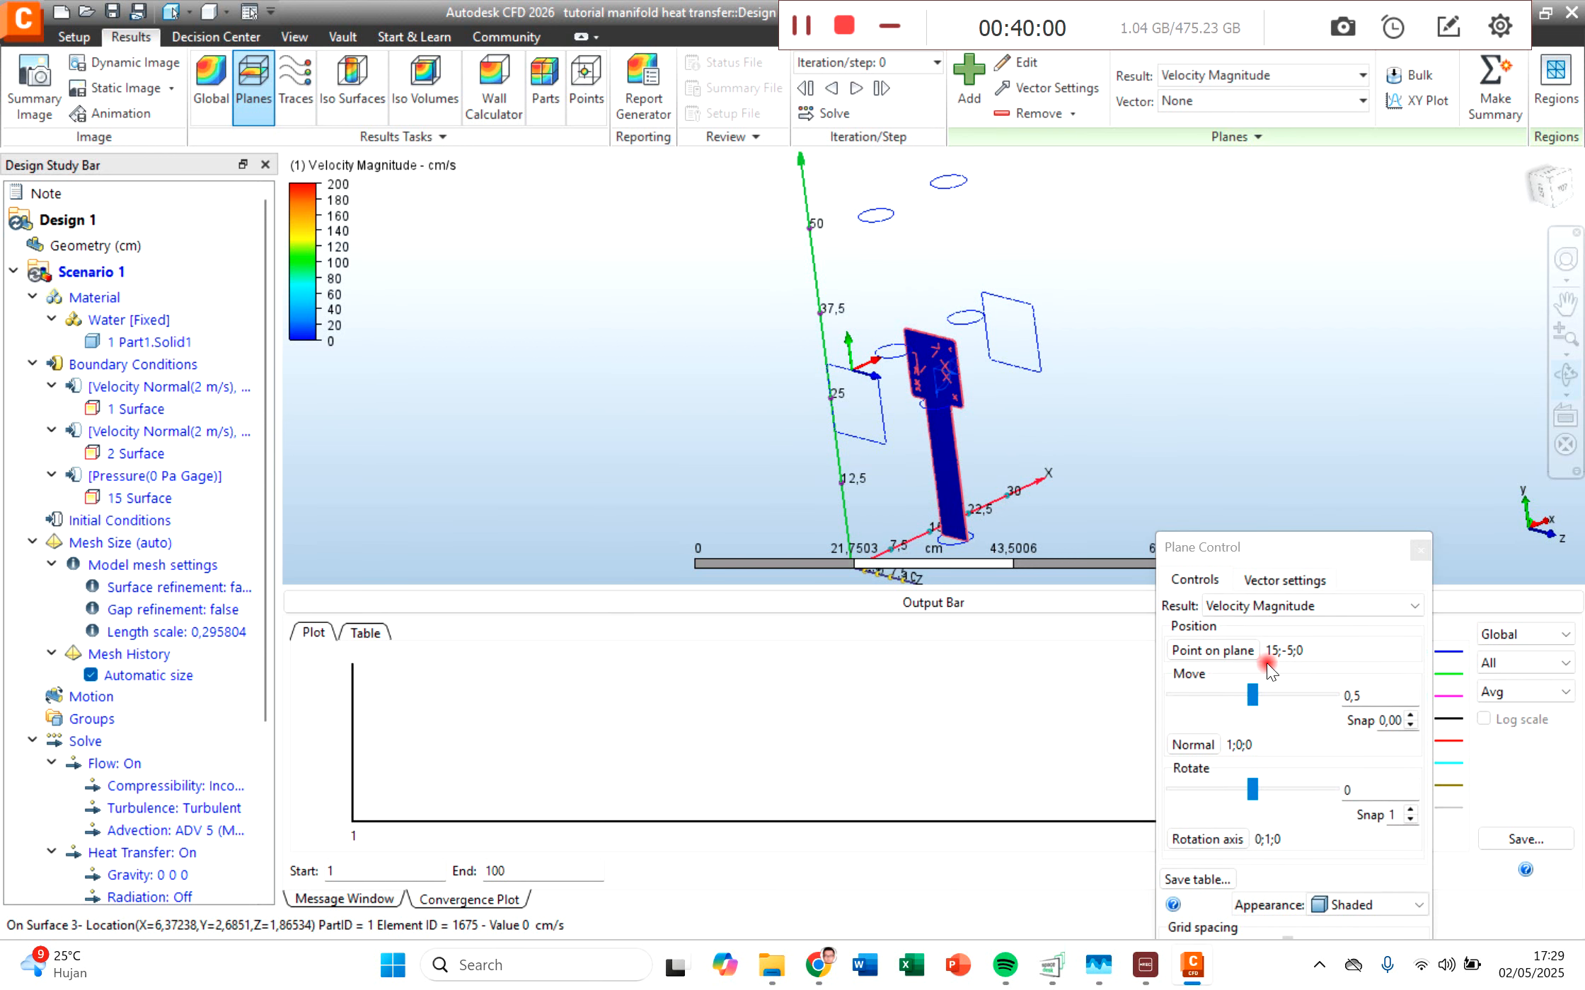
pyautogui.moveTo(1235, 550); pyautogui.dragTo(1048, 366)
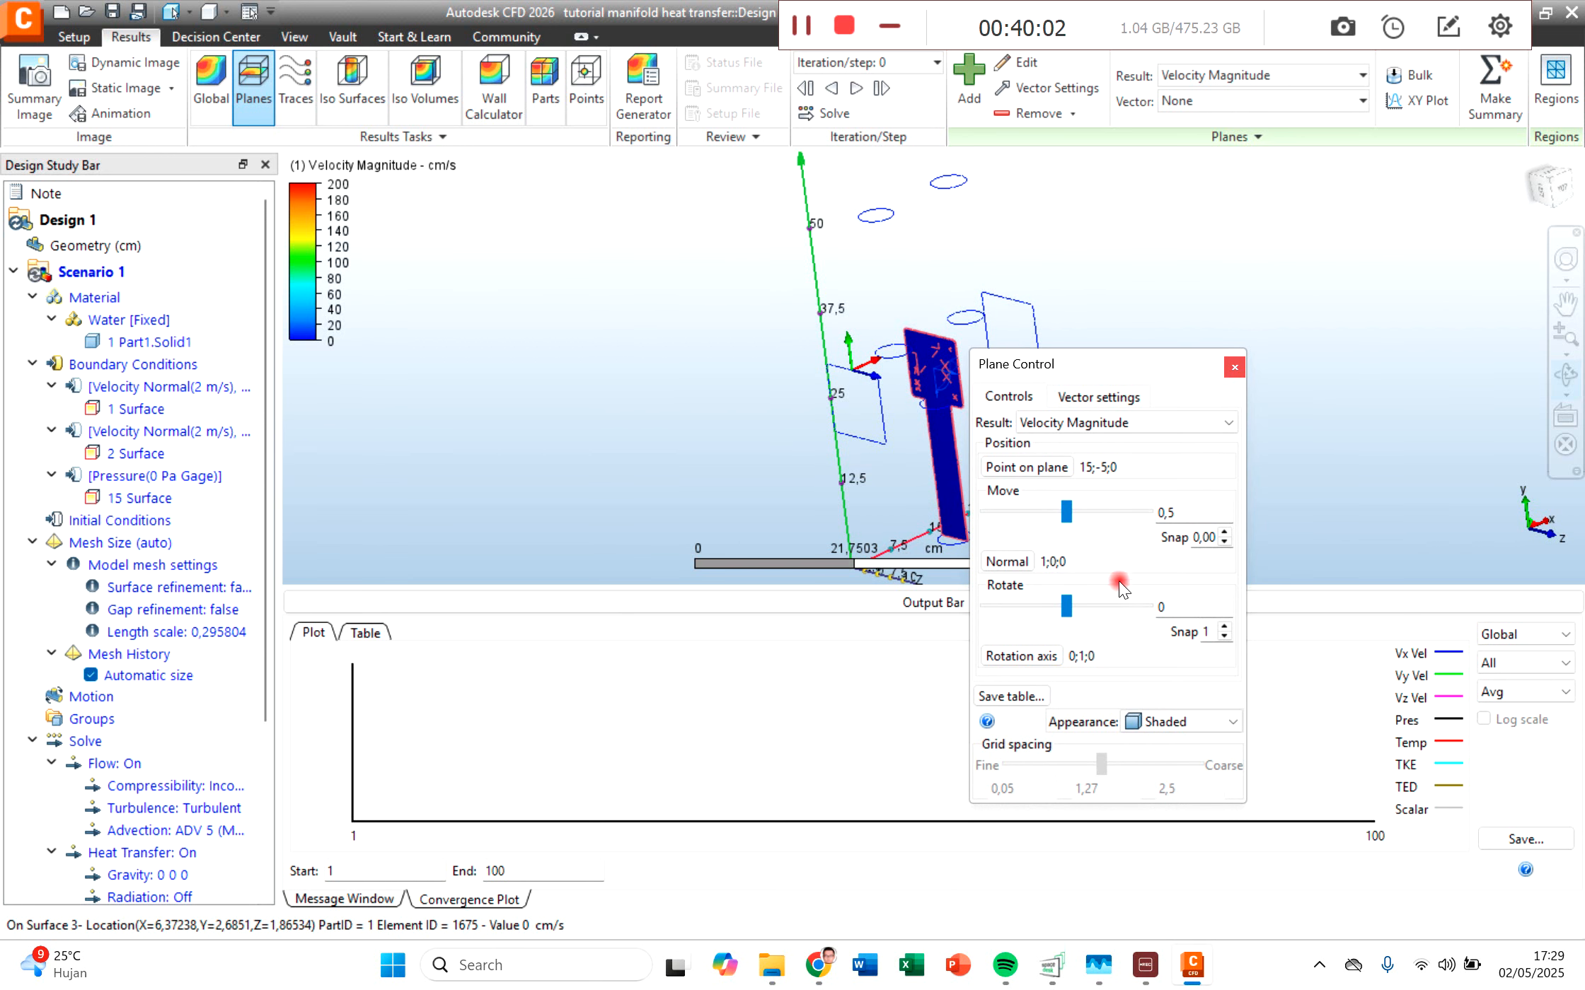
pyautogui.click(1006, 561)
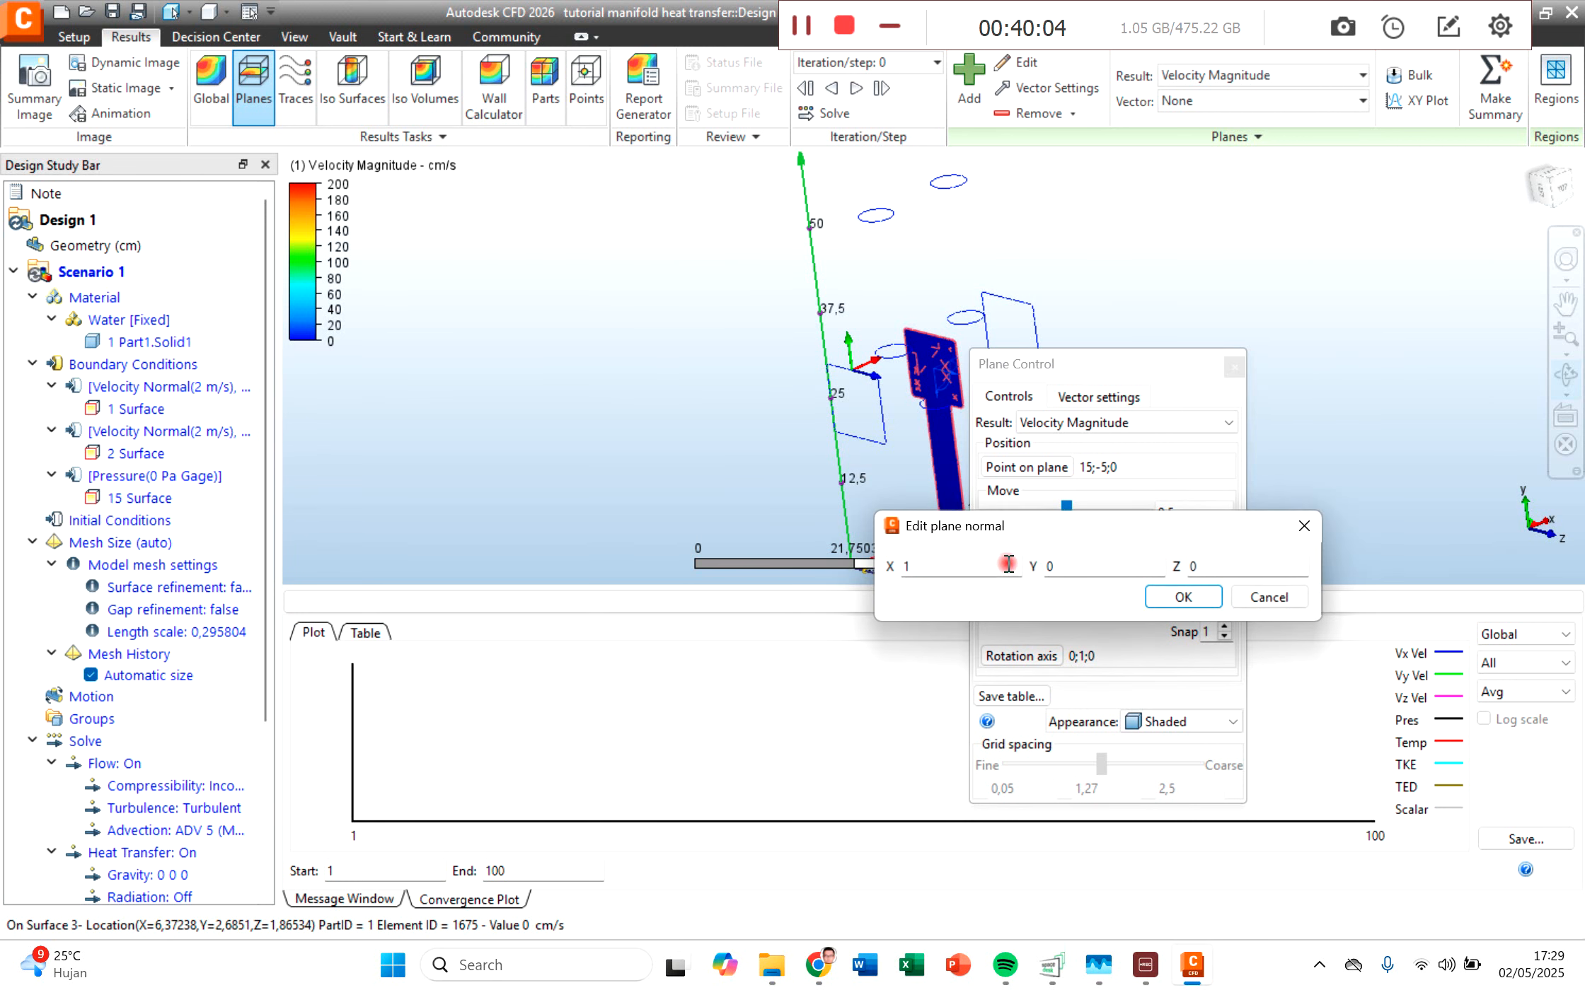
pyautogui.click(1046, 563)
pyautogui.write('1')
pyautogui.doubleClick(919, 572)
pyautogui.click(1186, 600)
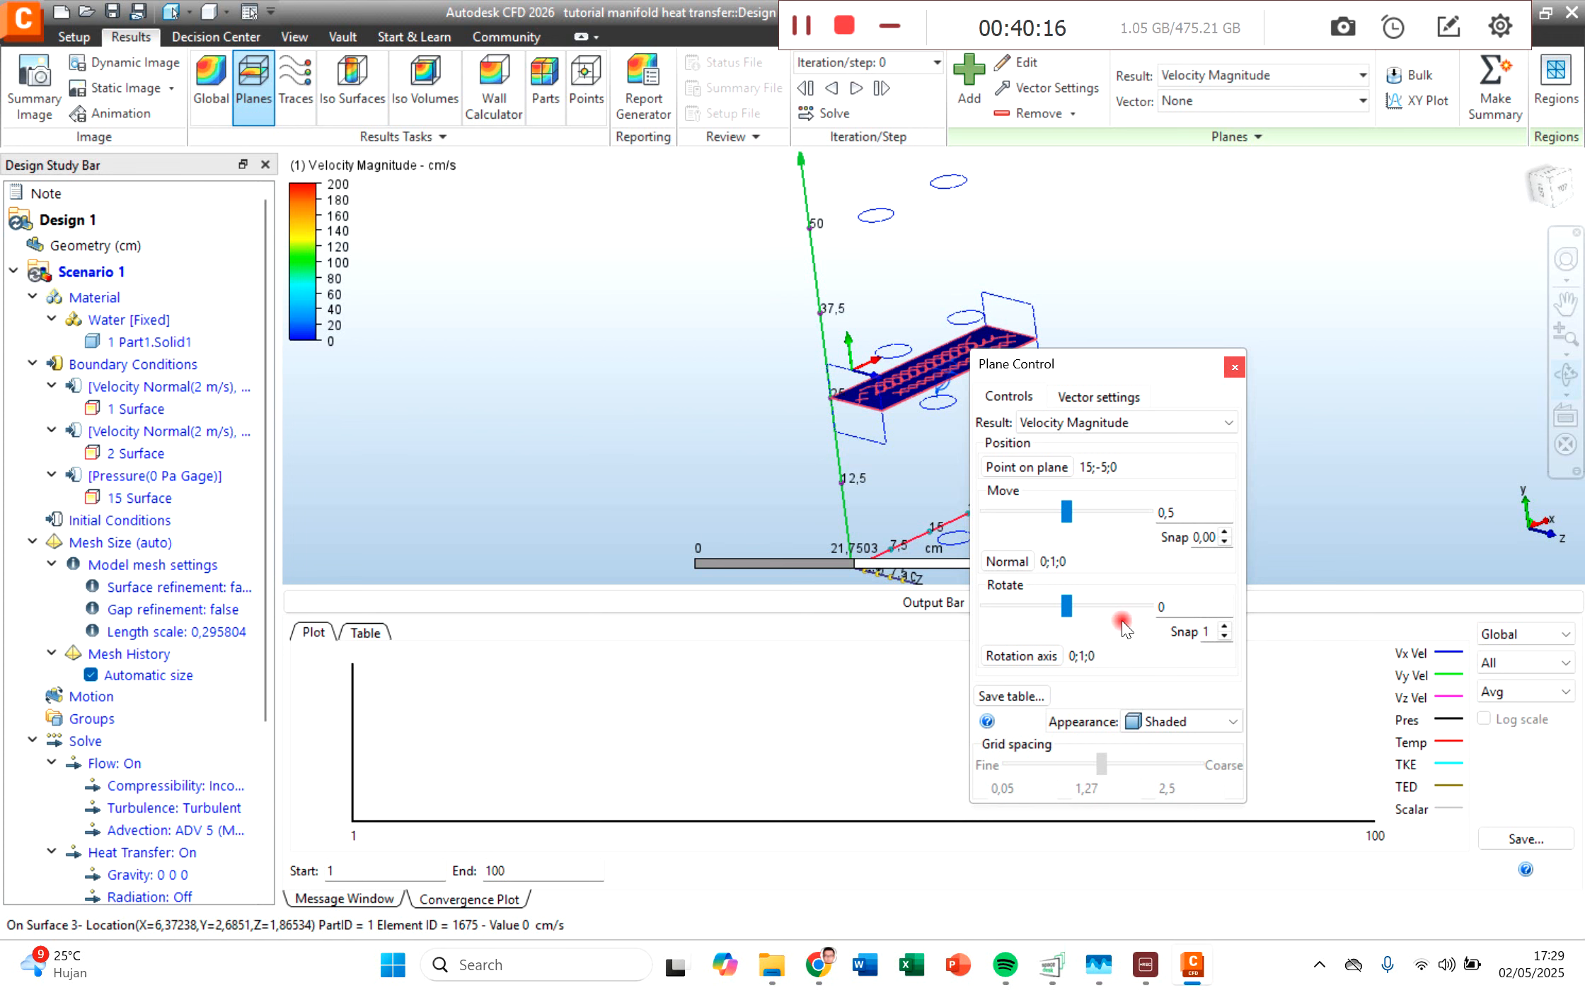
pyautogui.click(1235, 367)
pyautogui.scroll(3, 810, 453)
pyautogui.scroll(2, 899, 350)
pyautogui.scroll(-2, 899, 350)
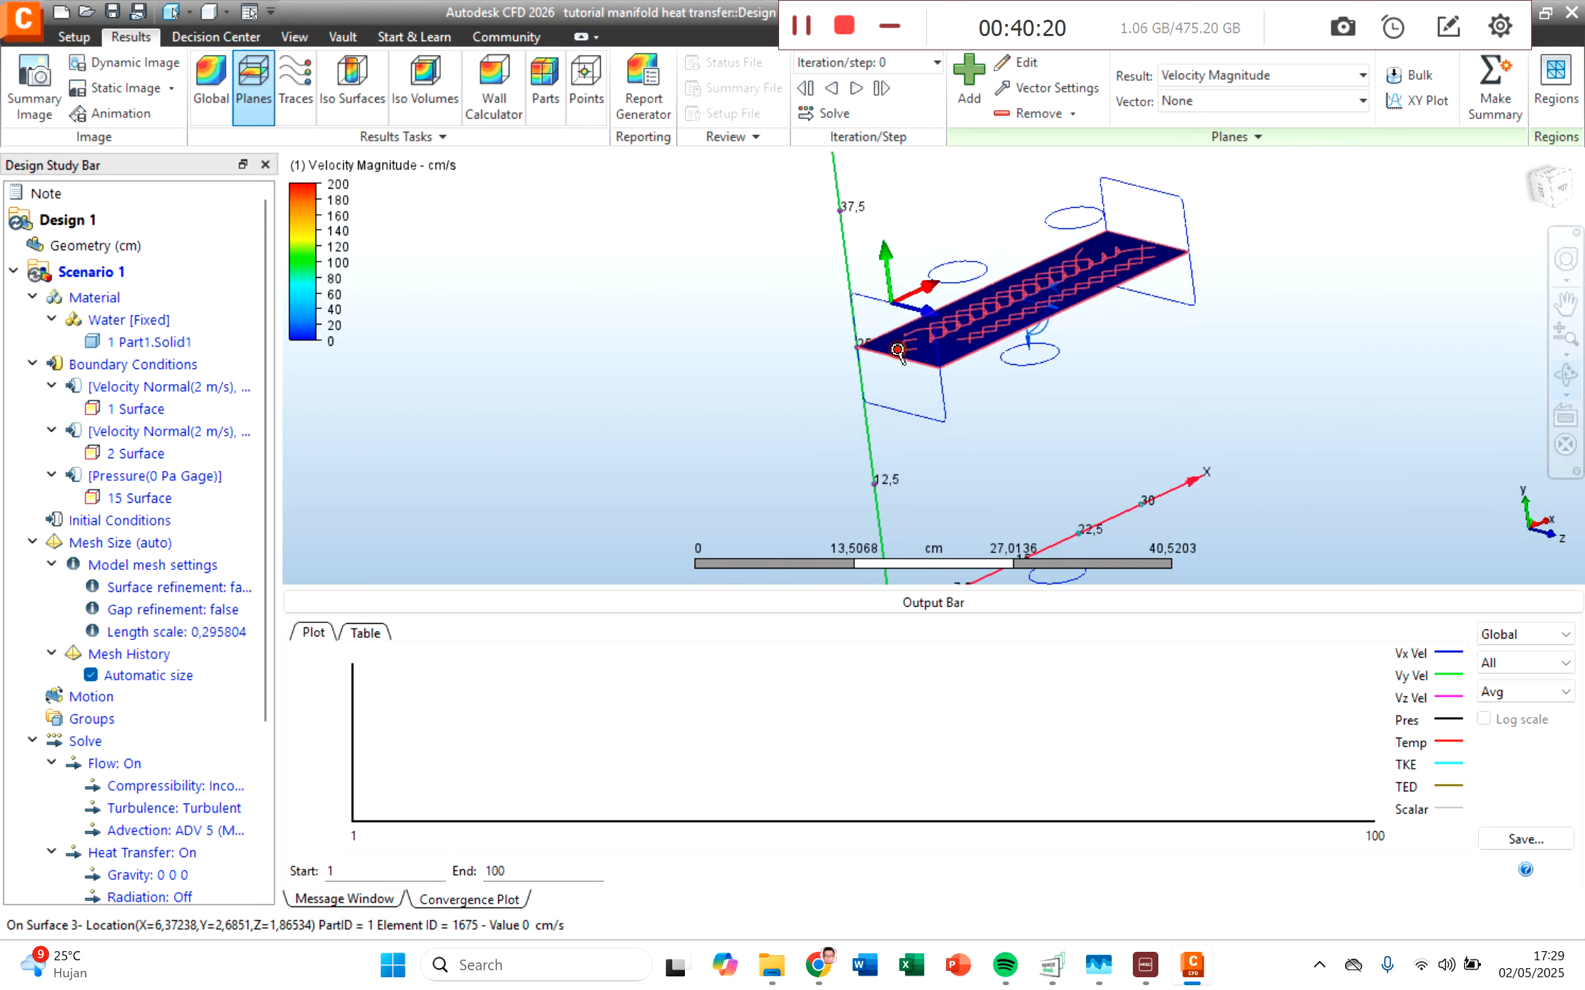
pyautogui.scroll(1, 904, 290)
pyautogui.scroll(-1, 904, 292)
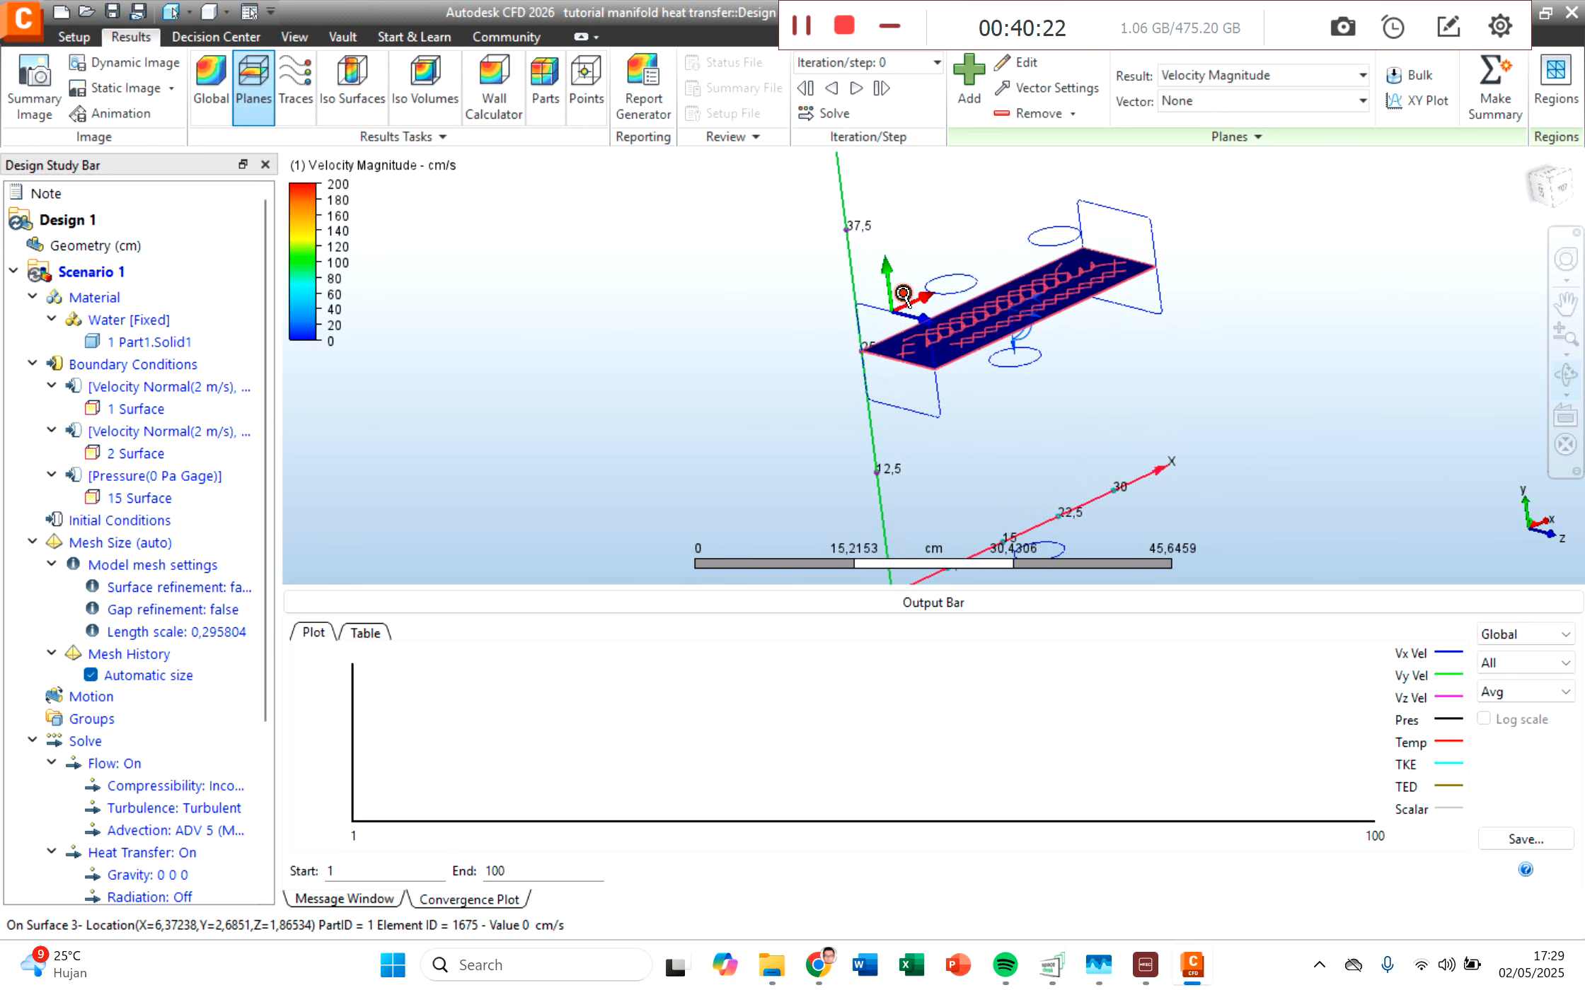
pyautogui.scroll(-1, 906, 301)
pyautogui.scroll(-1, 904, 300)
pyautogui.scroll(3, 904, 299)
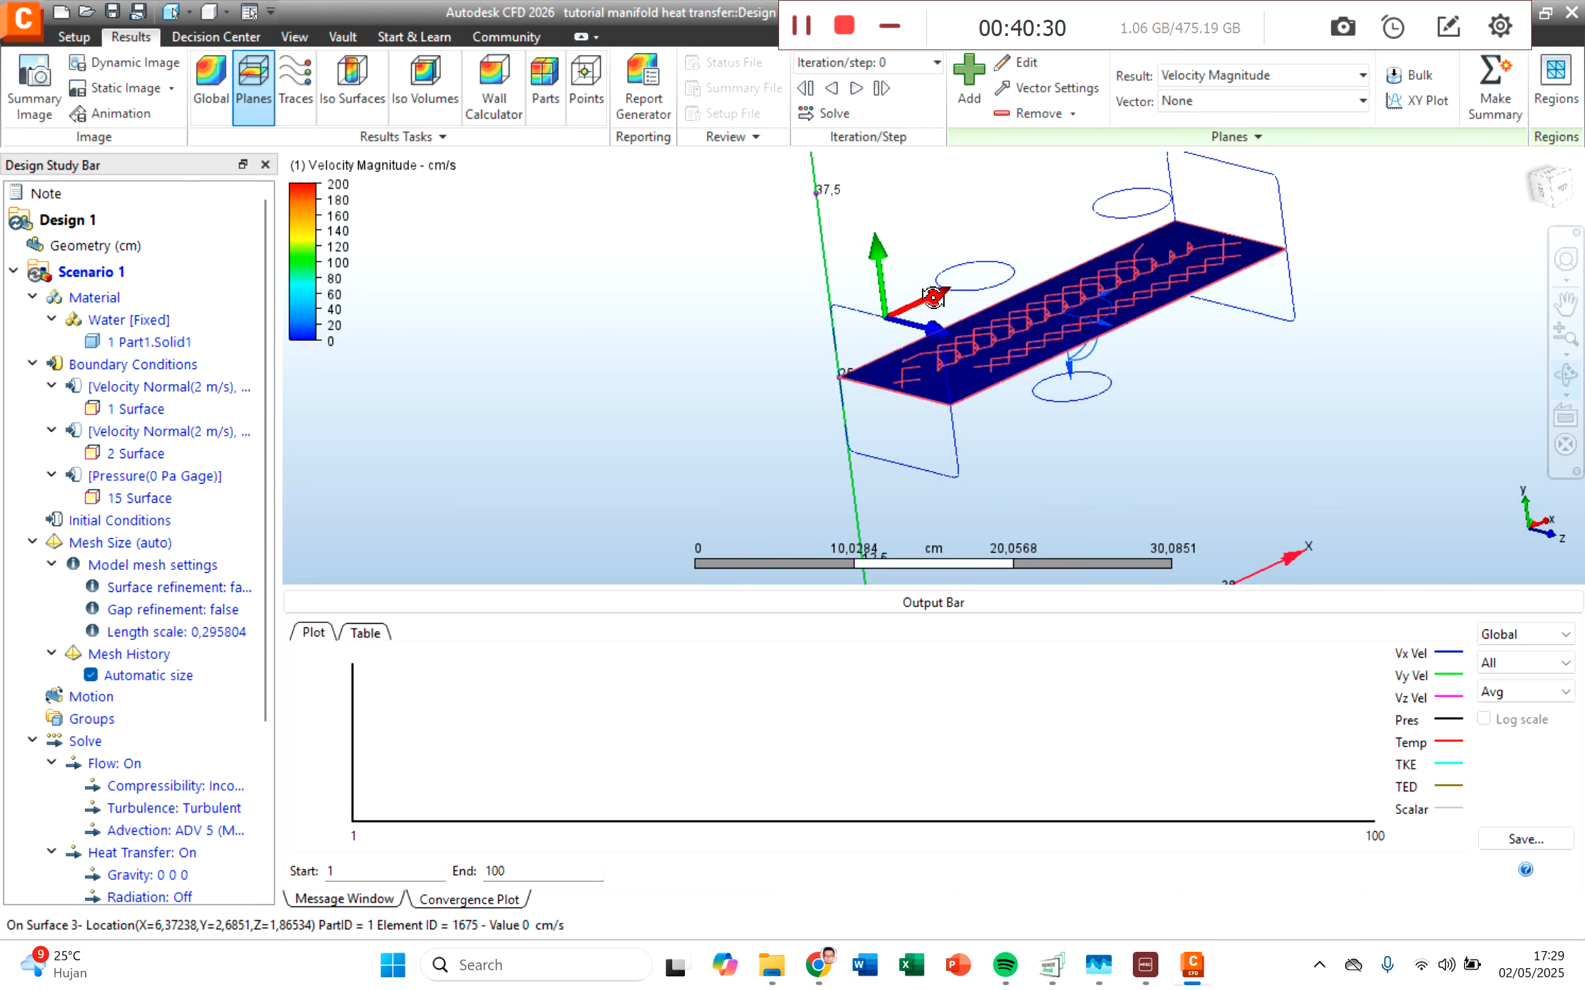
pyautogui.scroll(-2, 884, 322)
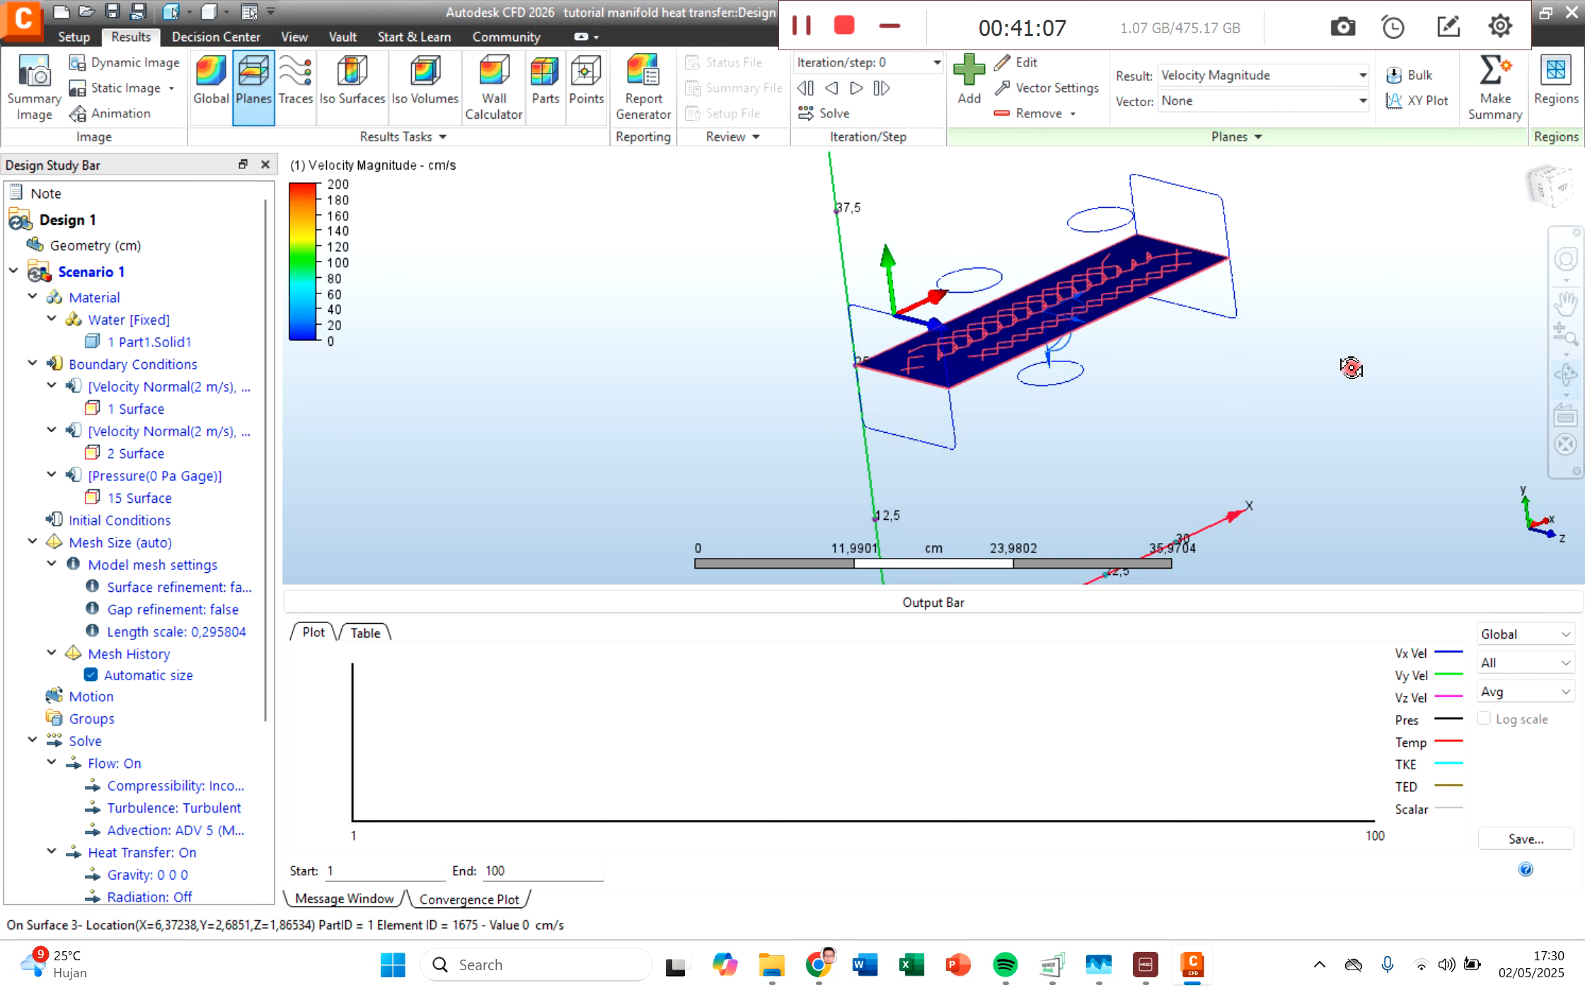
# Step: Set the results plane's normal to X 1, Y 0, Z 0
pyautogui.click(1016, 68)
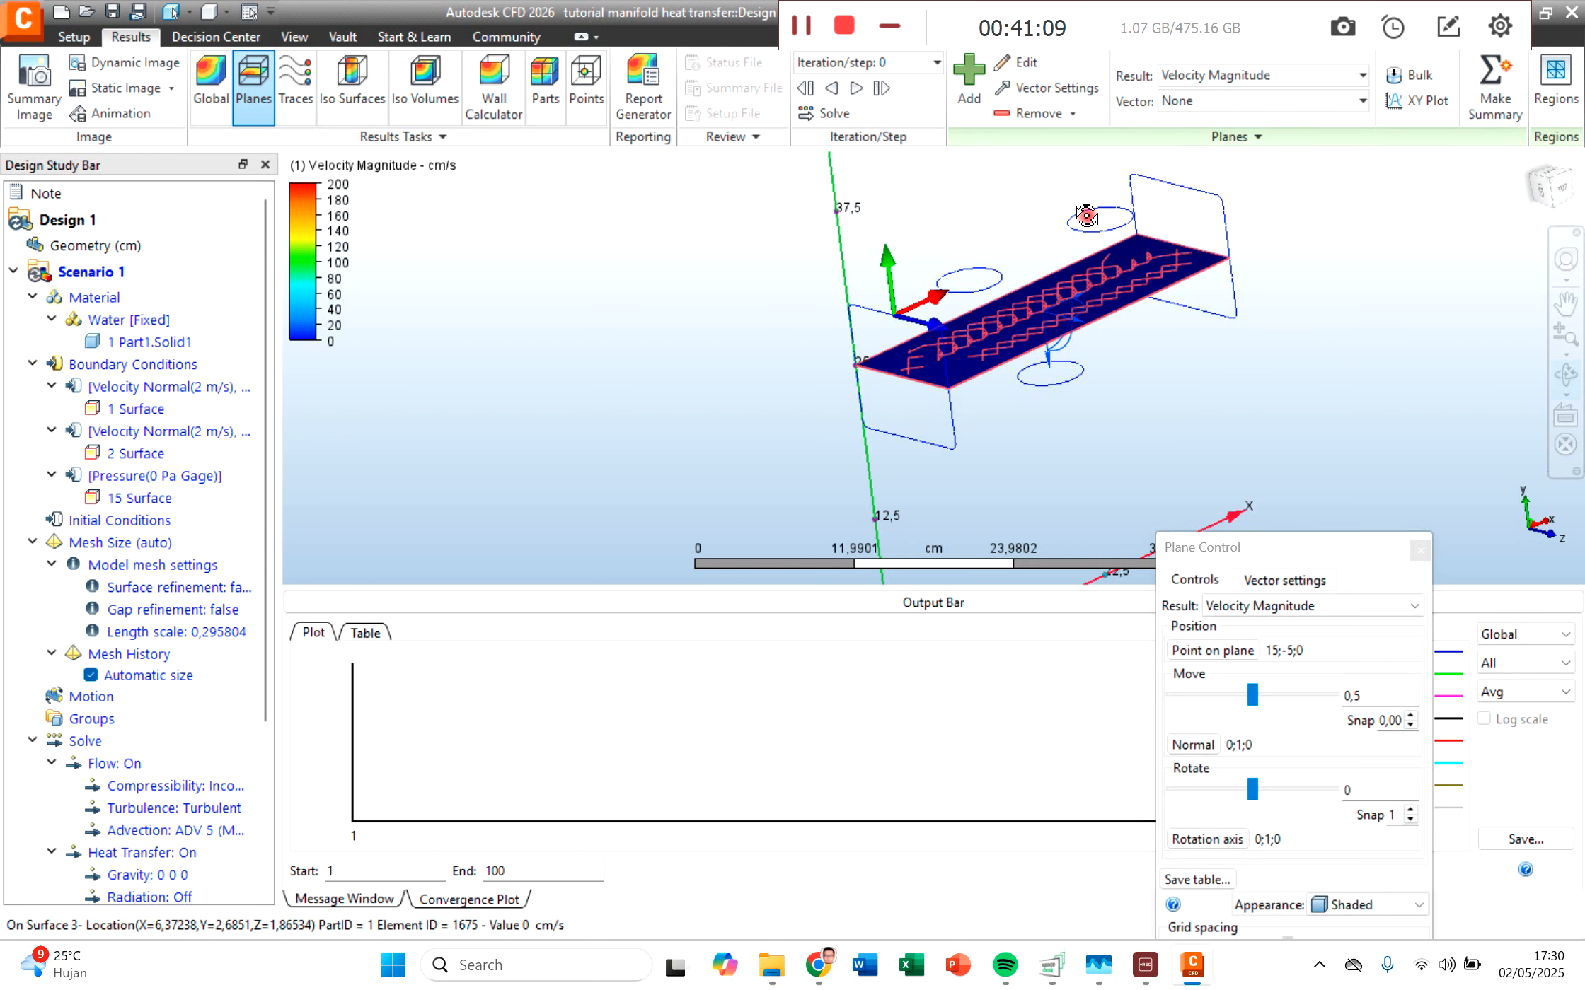
pyautogui.click(1197, 743)
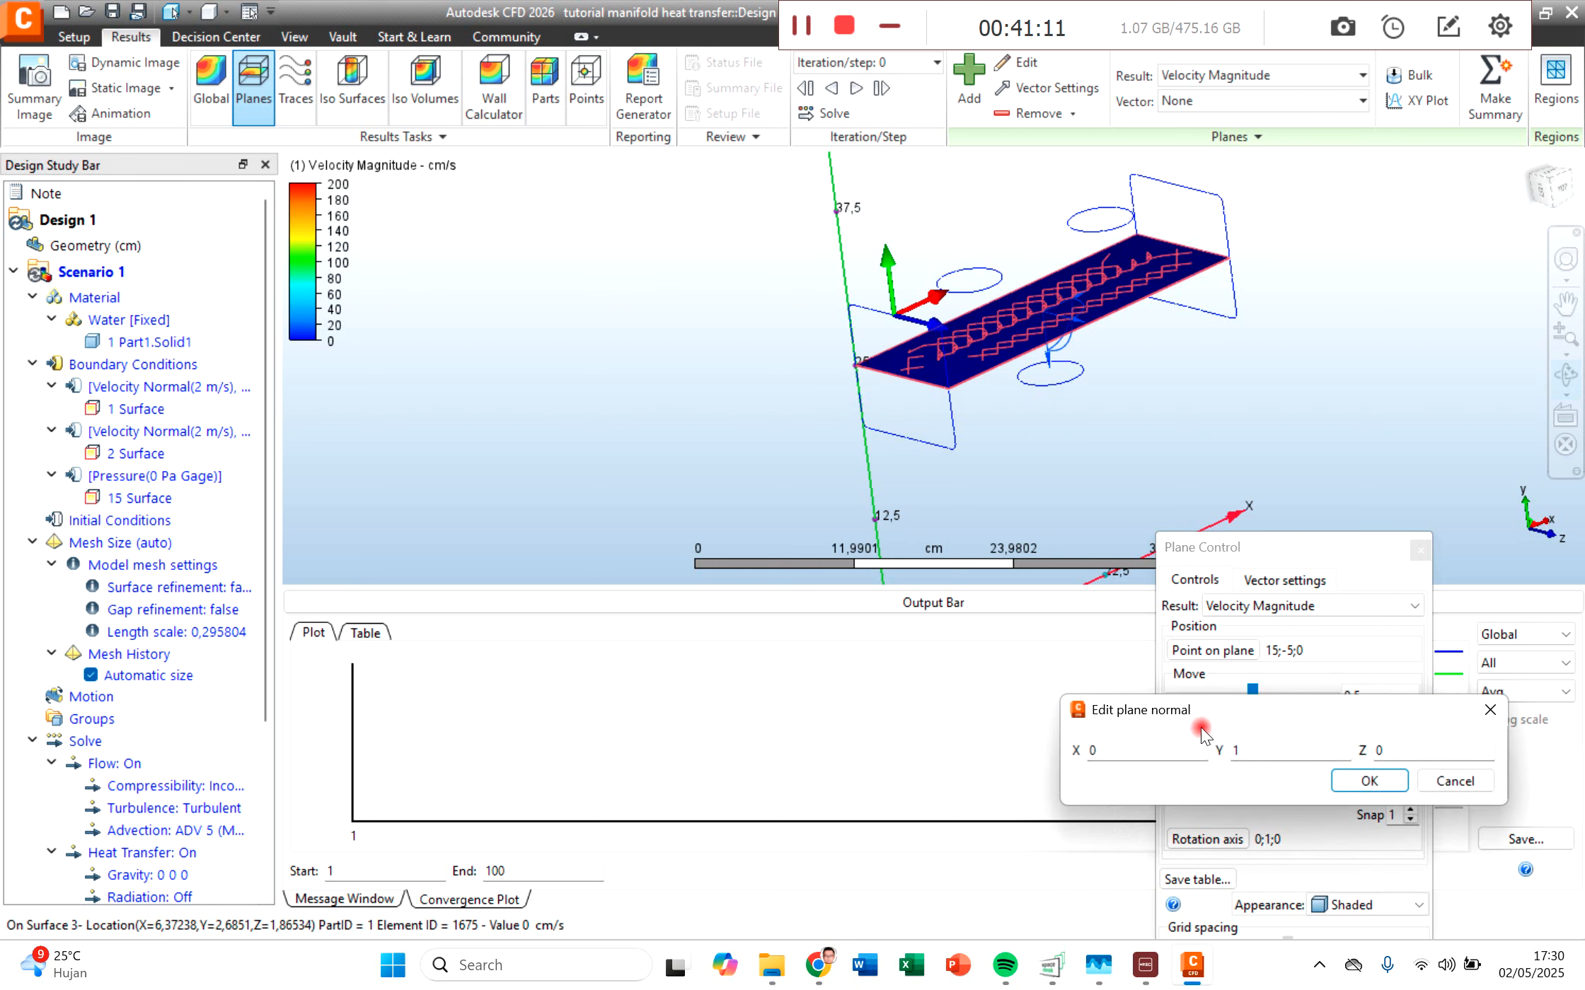
pyautogui.click(1090, 764)
pyautogui.moveTo(1101, 754); pyautogui.dragTo(1086, 750)
pyautogui.write('1')
pyautogui.moveTo(1262, 754); pyautogui.dragTo(1218, 751)
pyautogui.write('0')
pyautogui.click(1388, 781)
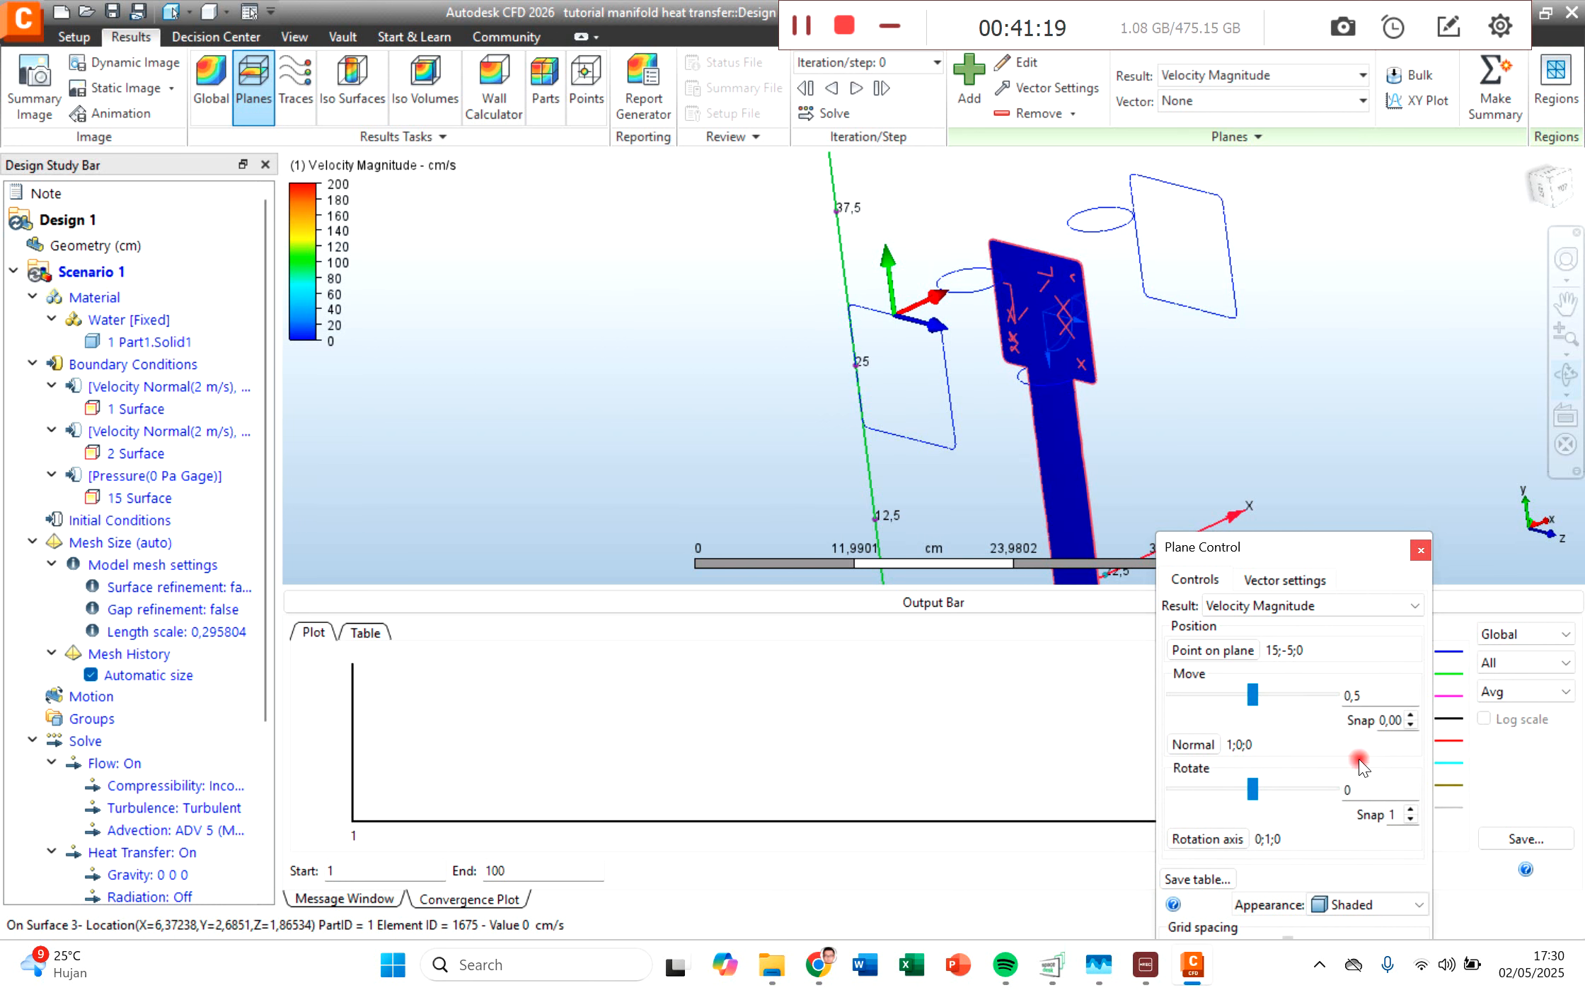
# Step: Rotate the results plane by 90 about its 0;1;0 axis so it cuts lengthwise through the manifold and all its pipes
pyautogui.moveTo(1361, 786)
pyautogui.mouseDown()
pyautogui.moveTo(1309, 800)
pyautogui.moveTo(1313, 775)
pyautogui.mouseUp()
pyautogui.write('90')
pyautogui.press('Return')
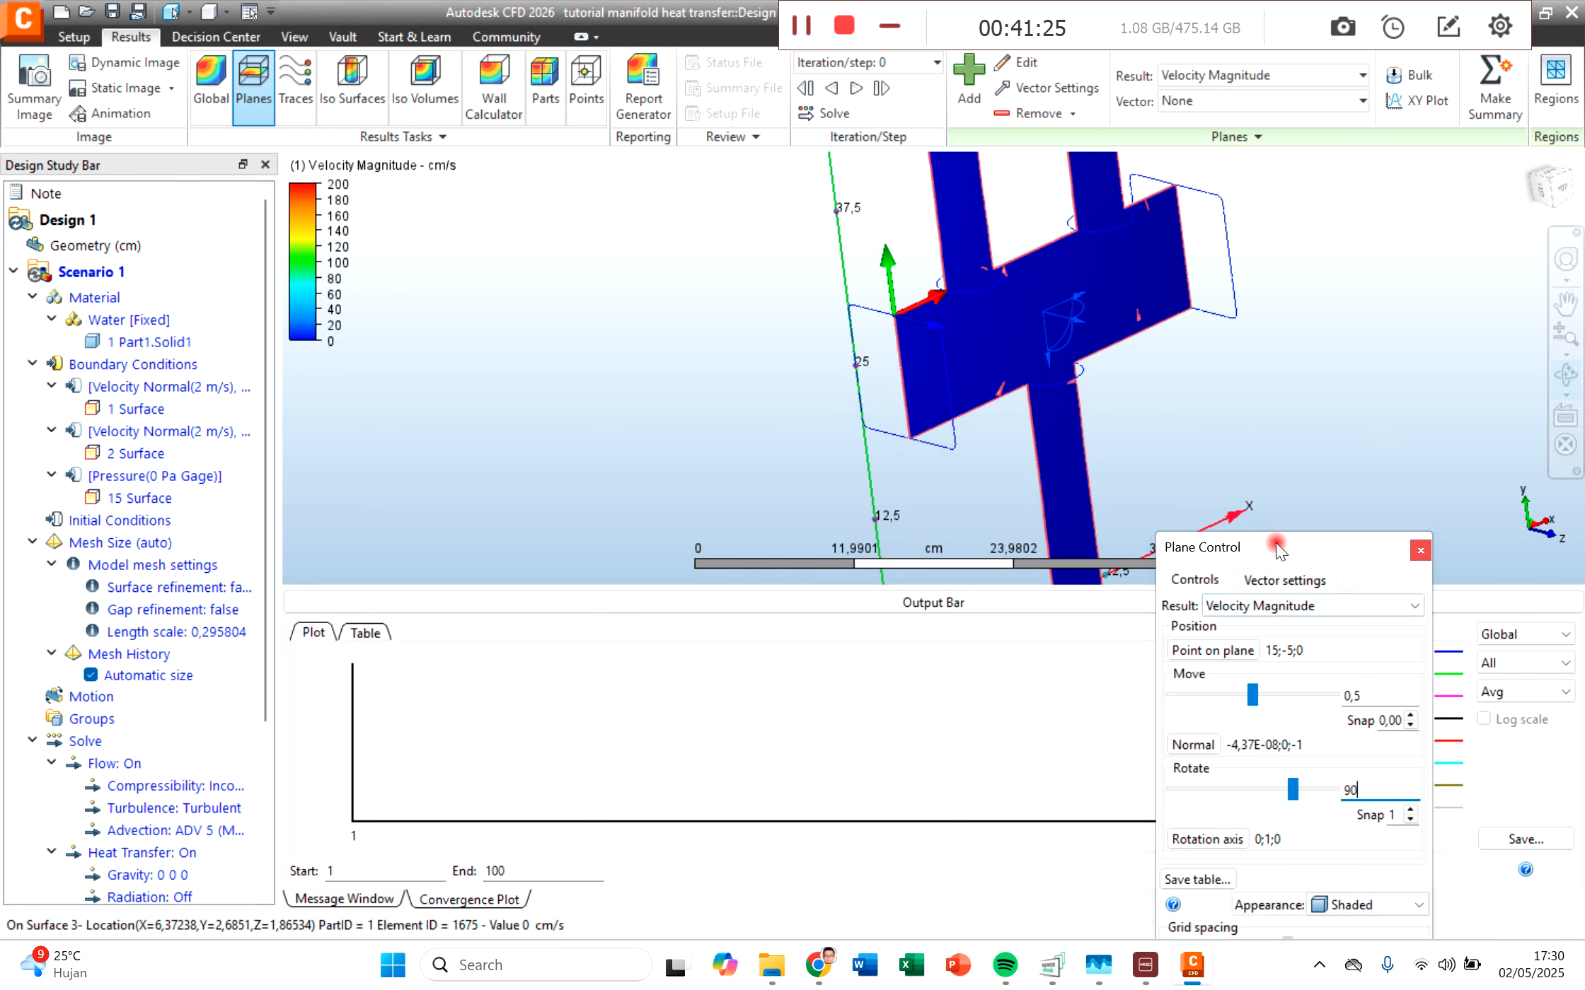
pyautogui.moveTo(1357, 548); pyautogui.dragTo(1187, 400)
pyautogui.click(1251, 401)
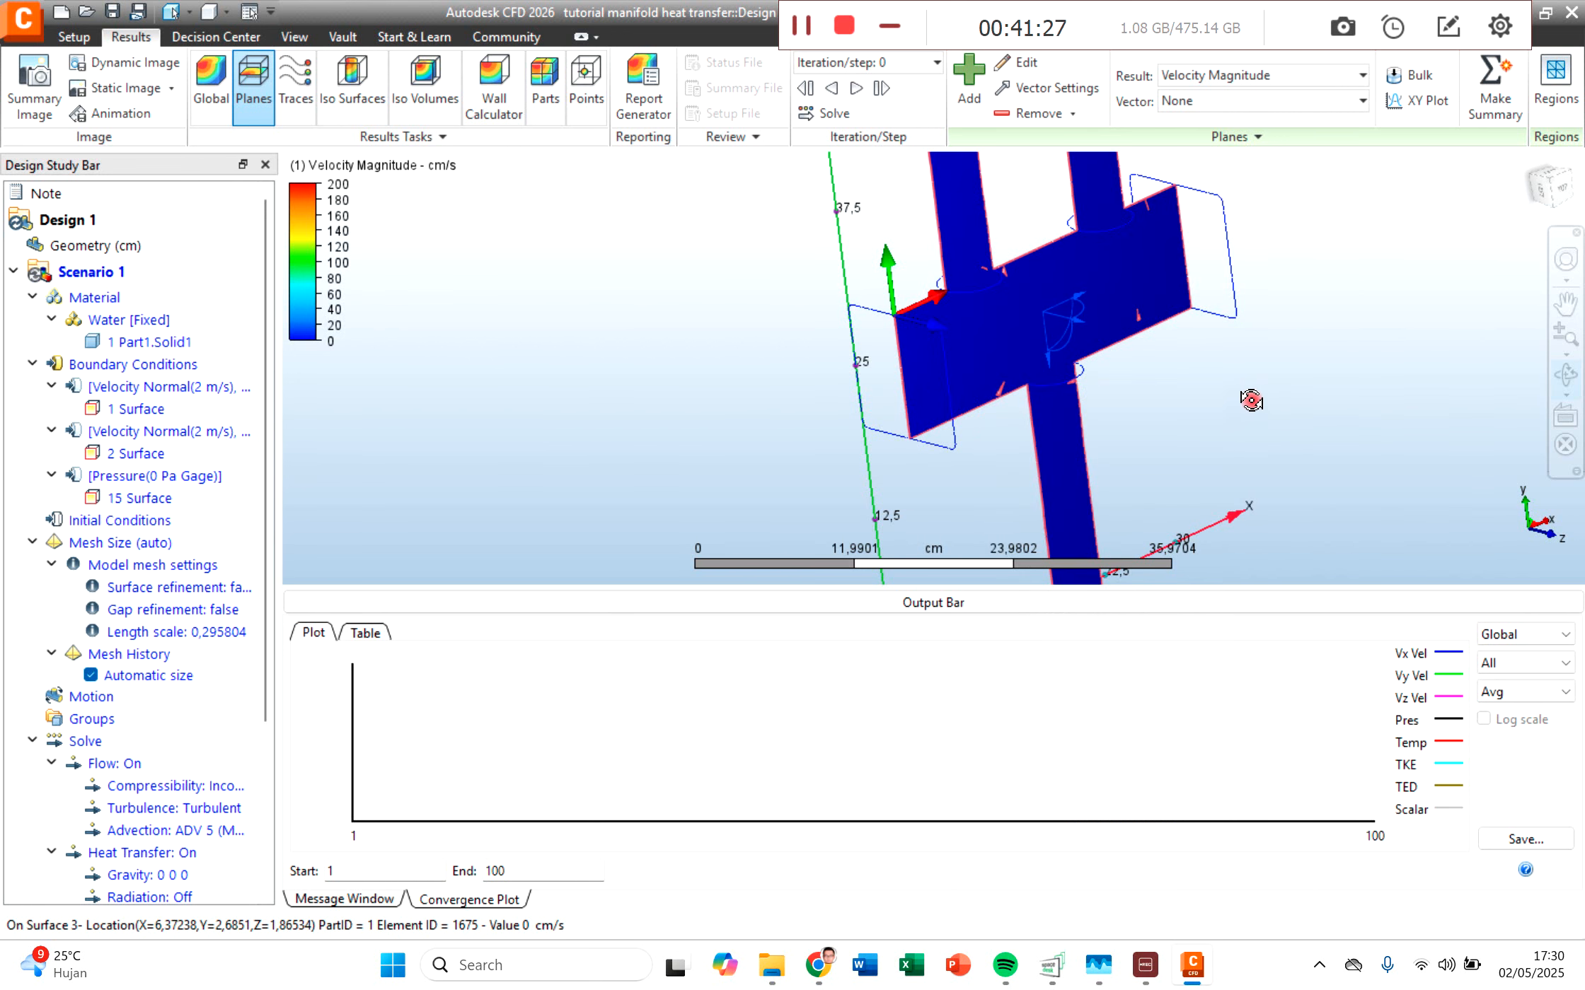
# Step: Turn the view face-on to the cutting plane and examine the velocity magnitude across the manifold and its pipes
pyautogui.click(1552, 179)
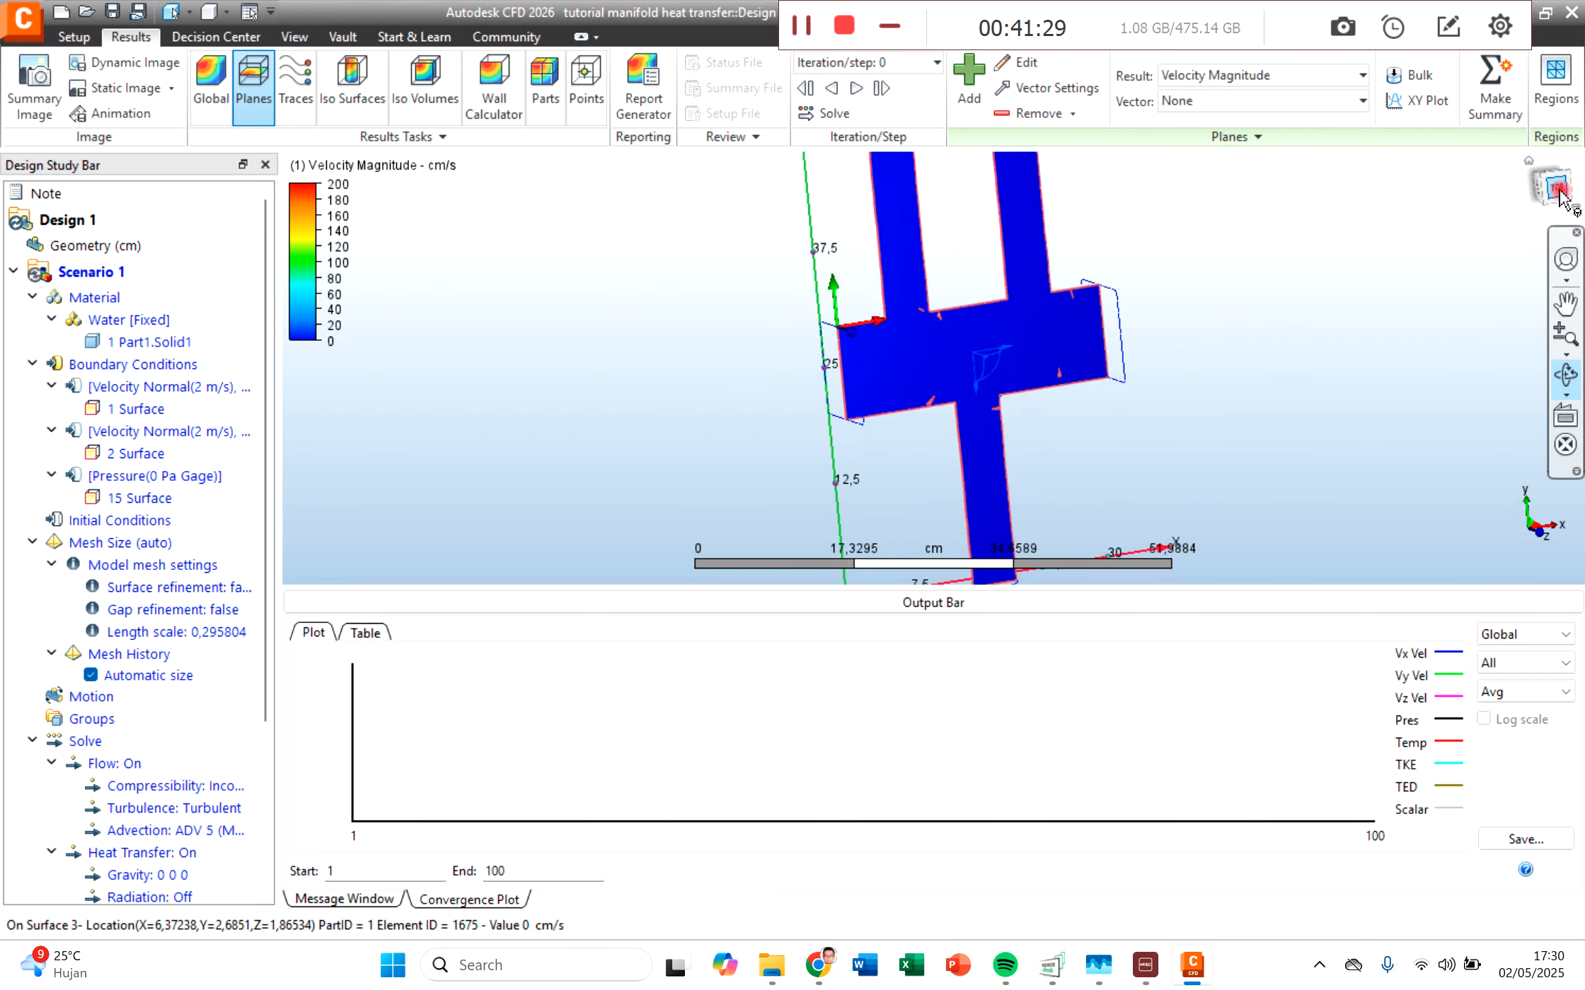
pyautogui.moveTo(1117, 457); pyautogui.dragTo(1008, 448, button='middle')
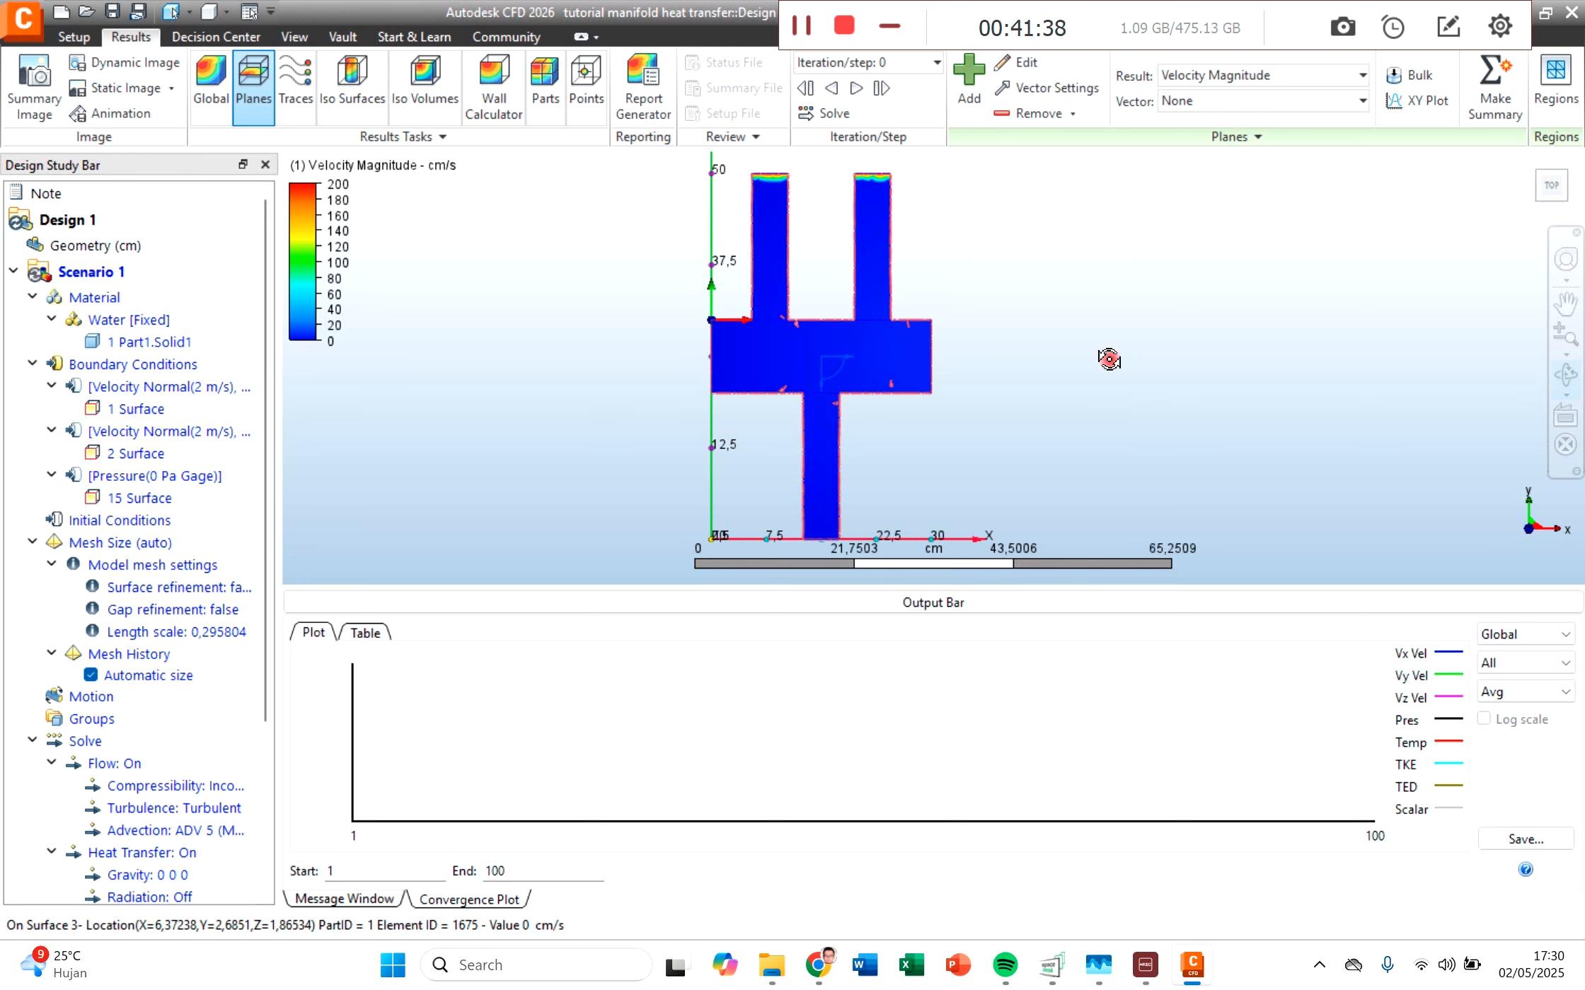
pyautogui.scroll(3, 785, 435)
pyautogui.scroll(-9, 810, 421)
pyautogui.scroll(6, 760, 223)
pyautogui.scroll(3, 759, 224)
pyautogui.moveTo(830, 171); pyautogui.dragTo(800, 234, button='middle')
pyautogui.scroll(-2, 860, 378)
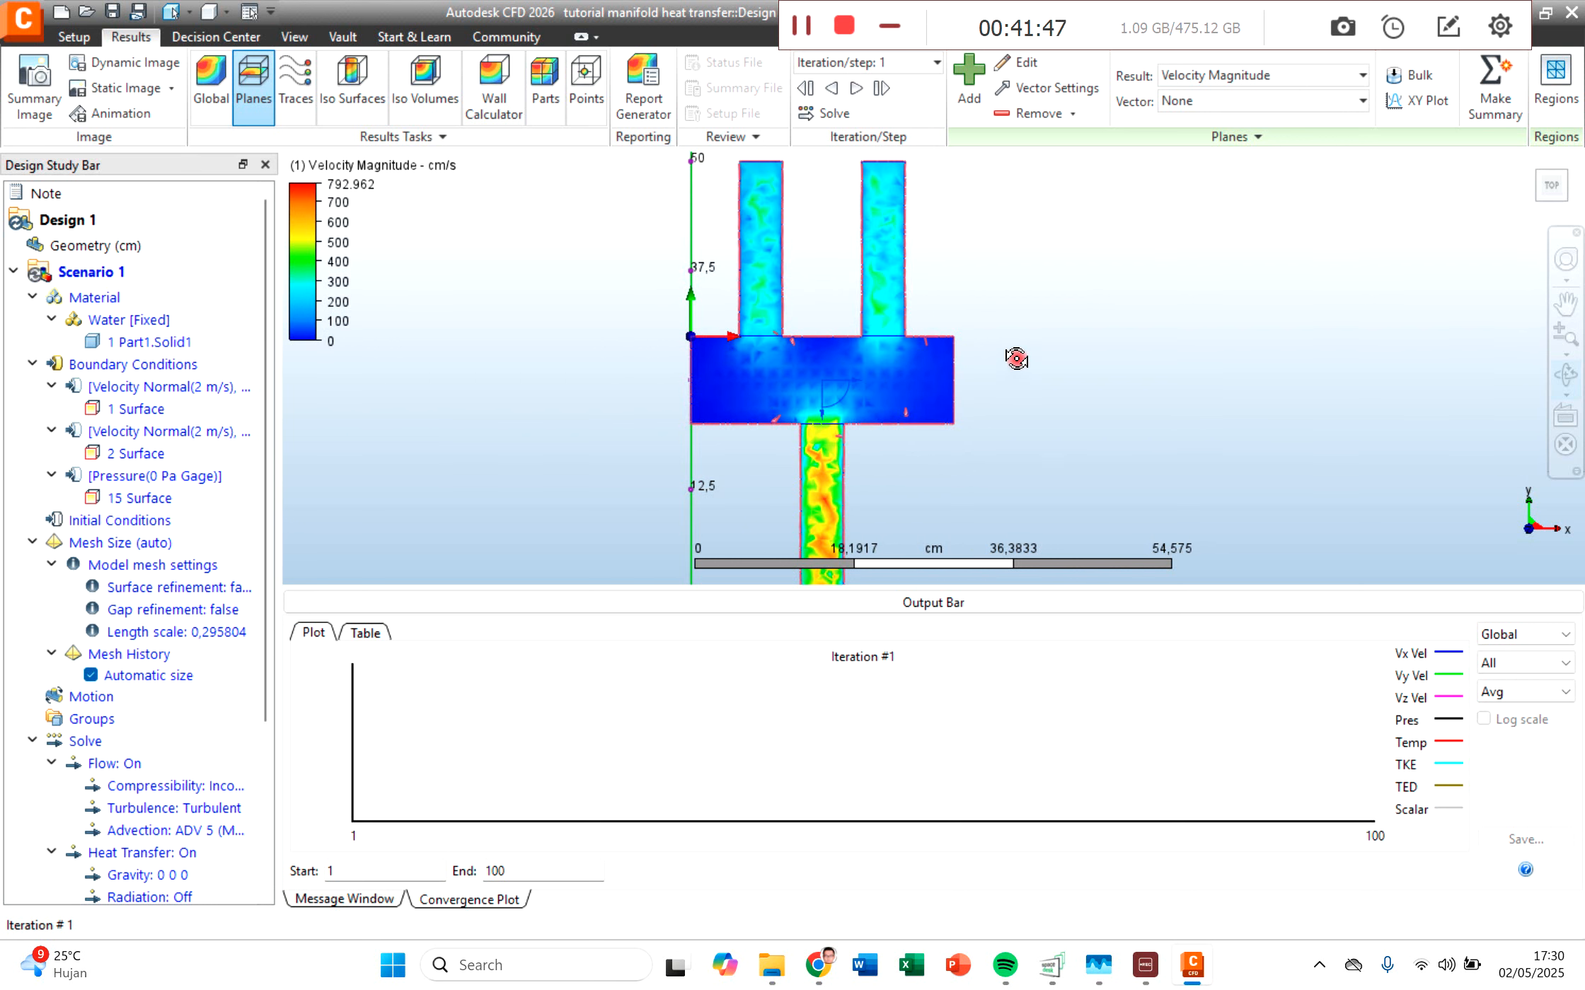
pyautogui.scroll(-1, 1019, 365)
pyautogui.moveTo(1061, 406); pyautogui.dragTo(1008, 379, button='middle')
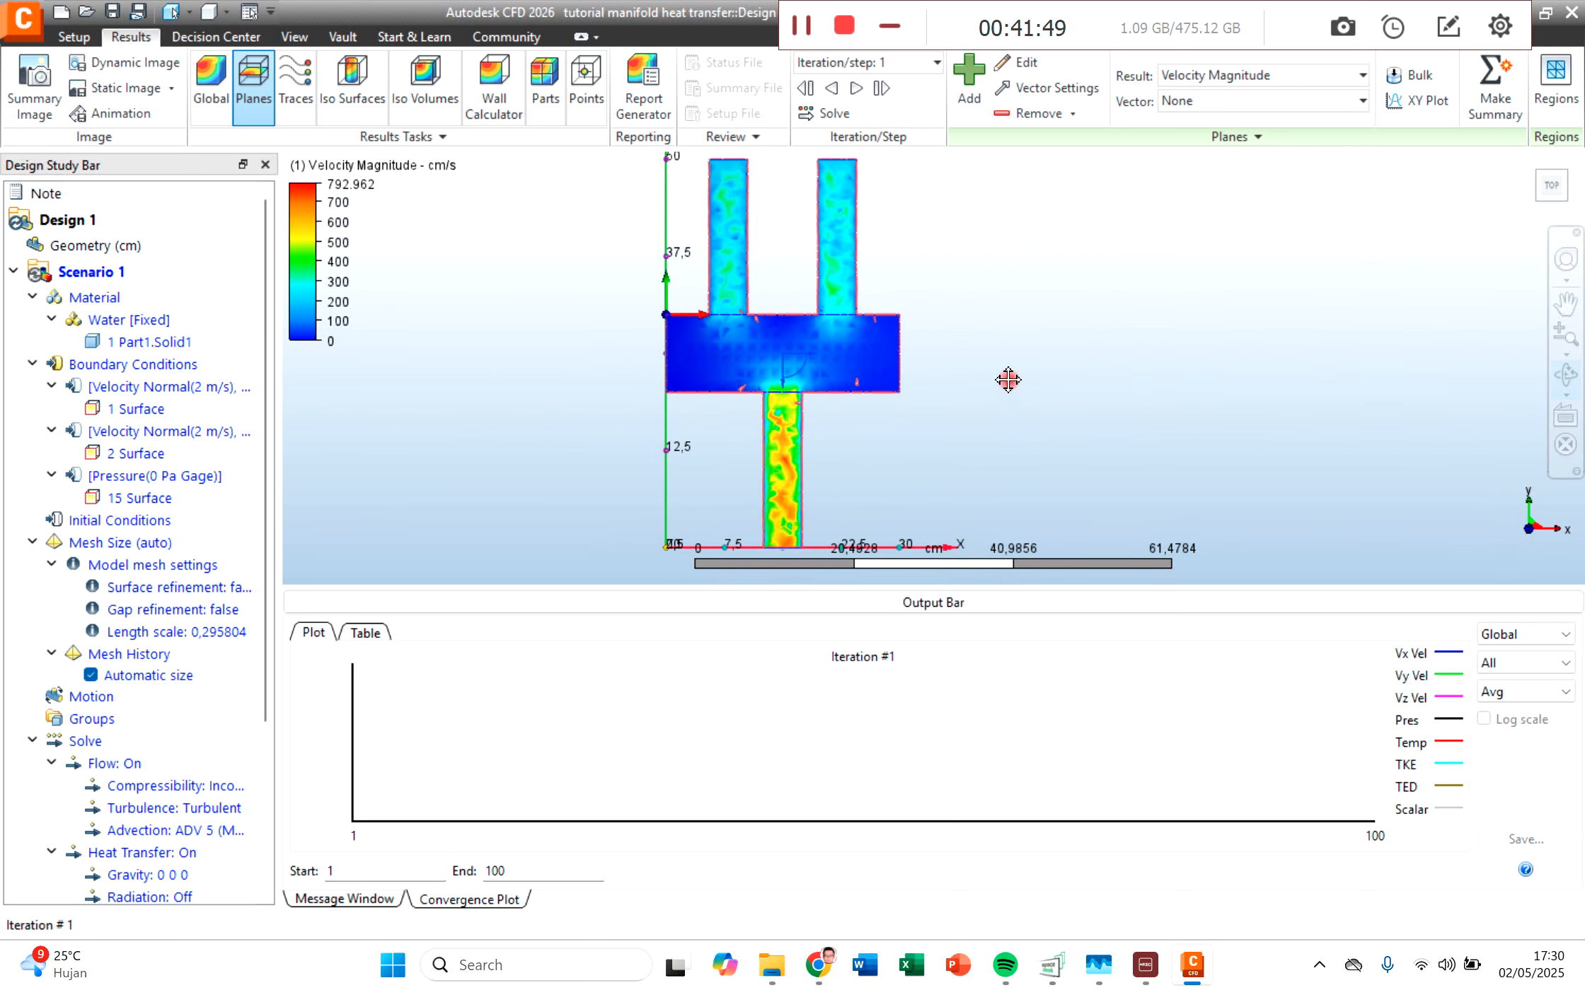
# Step: Display the Temperature result on the cutting plane and return to Velocity Magnitude
pyautogui.click(1277, 67)
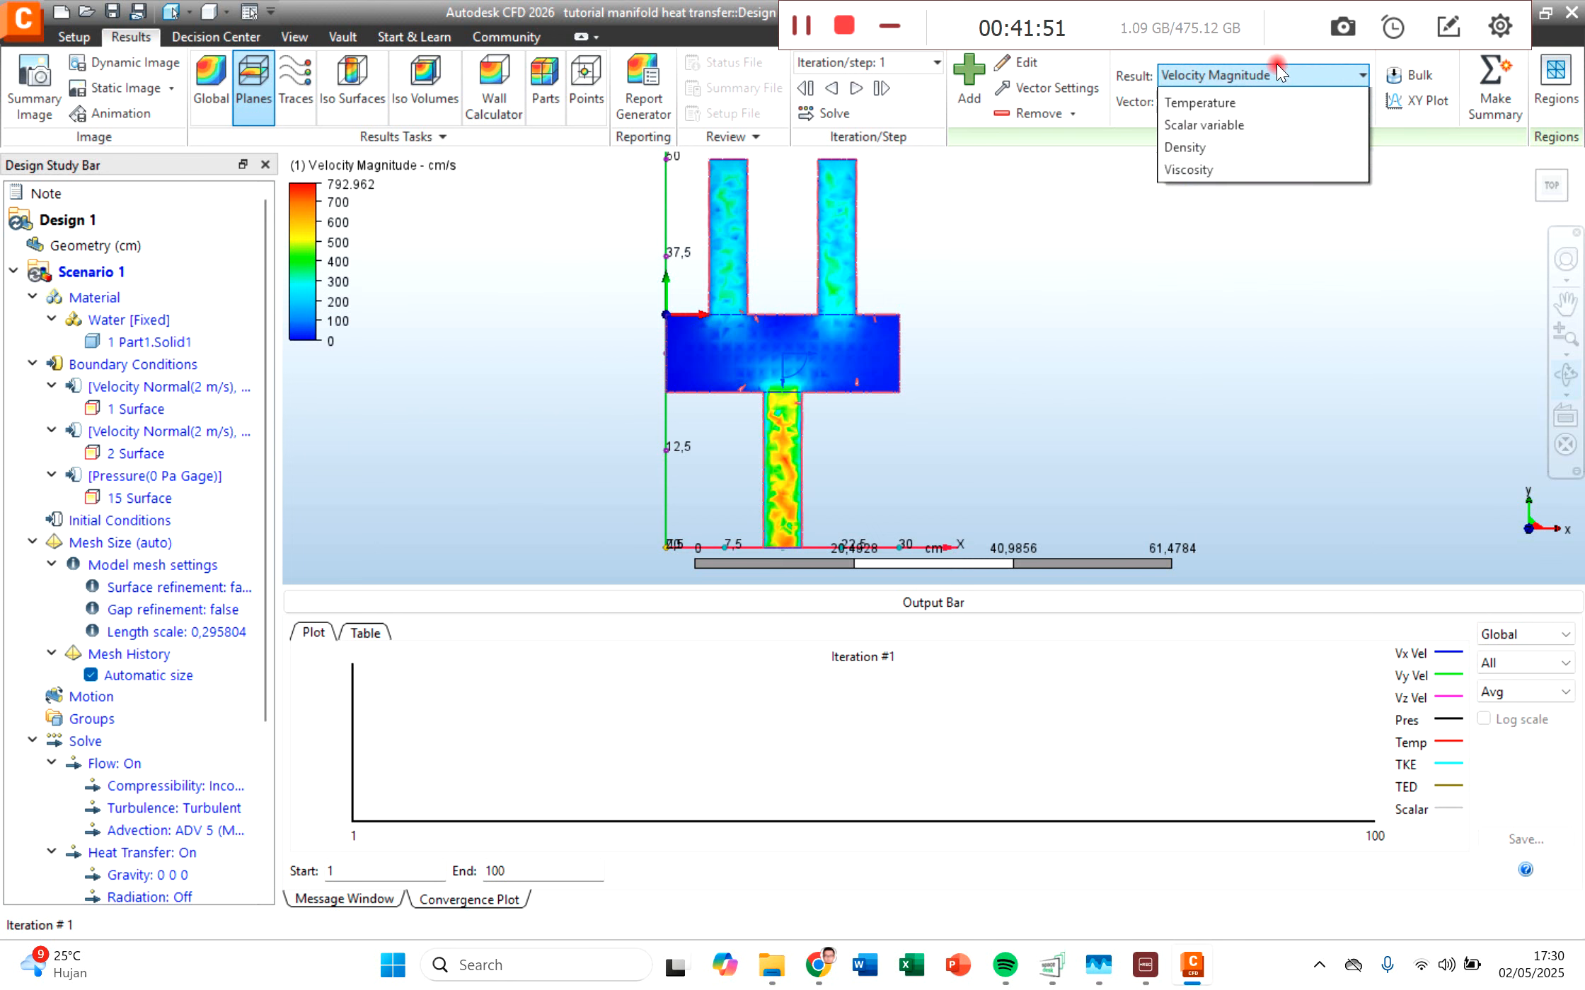
pyautogui.click(1241, 215)
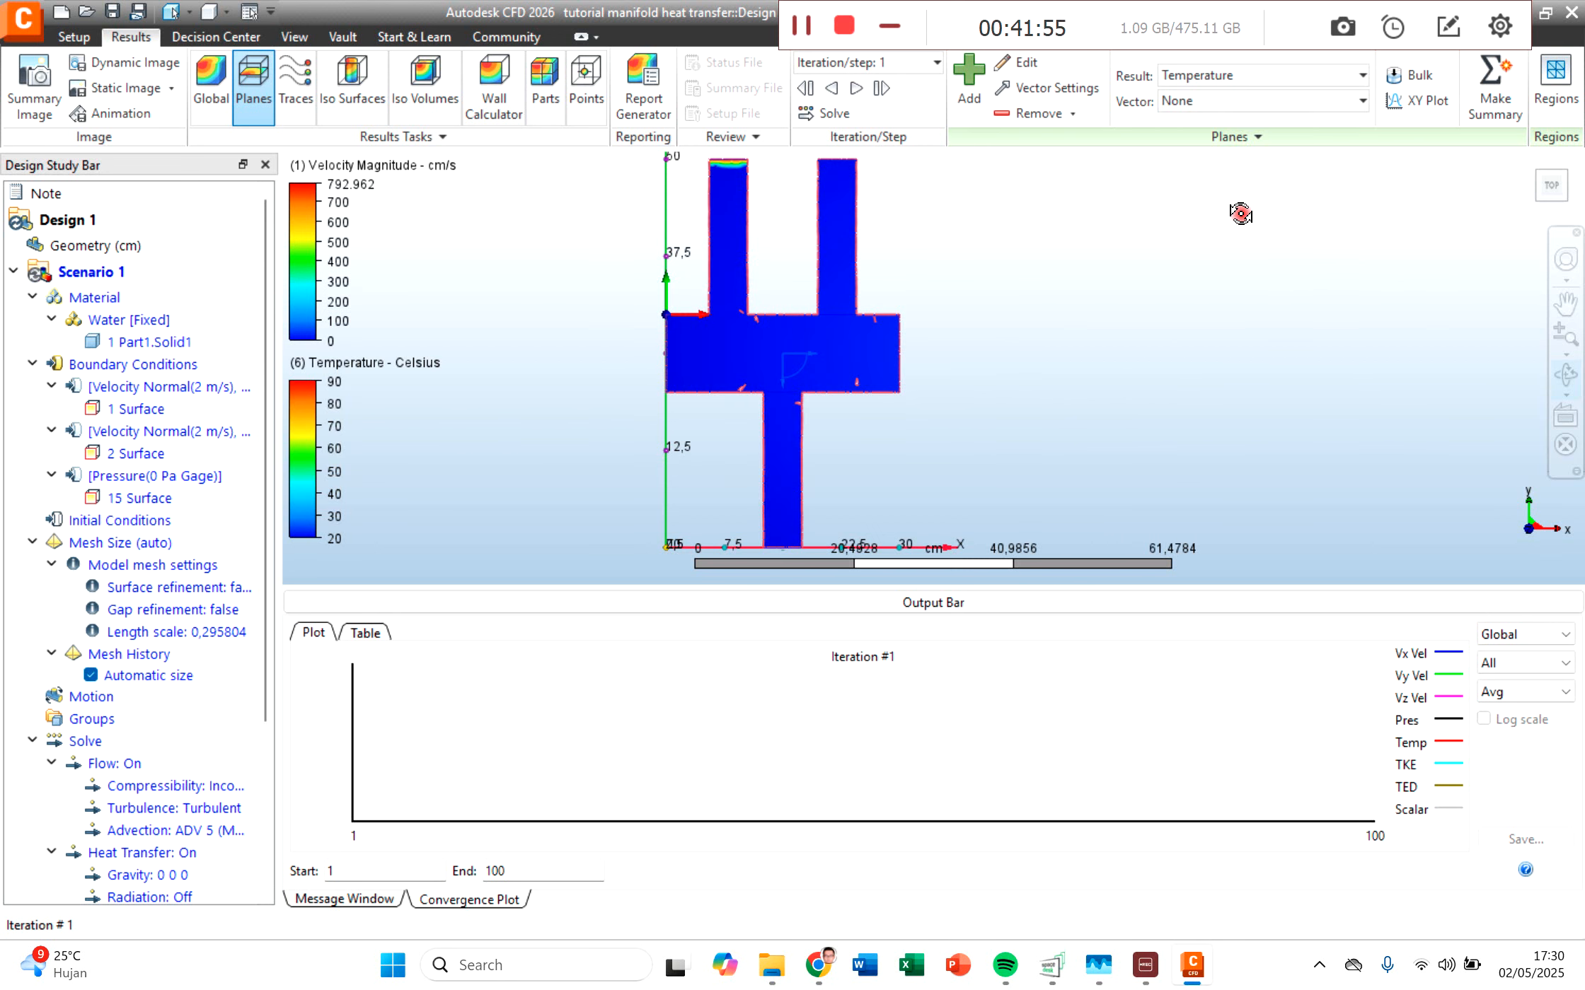
pyautogui.click(1260, 73)
pyautogui.click(1255, 99)
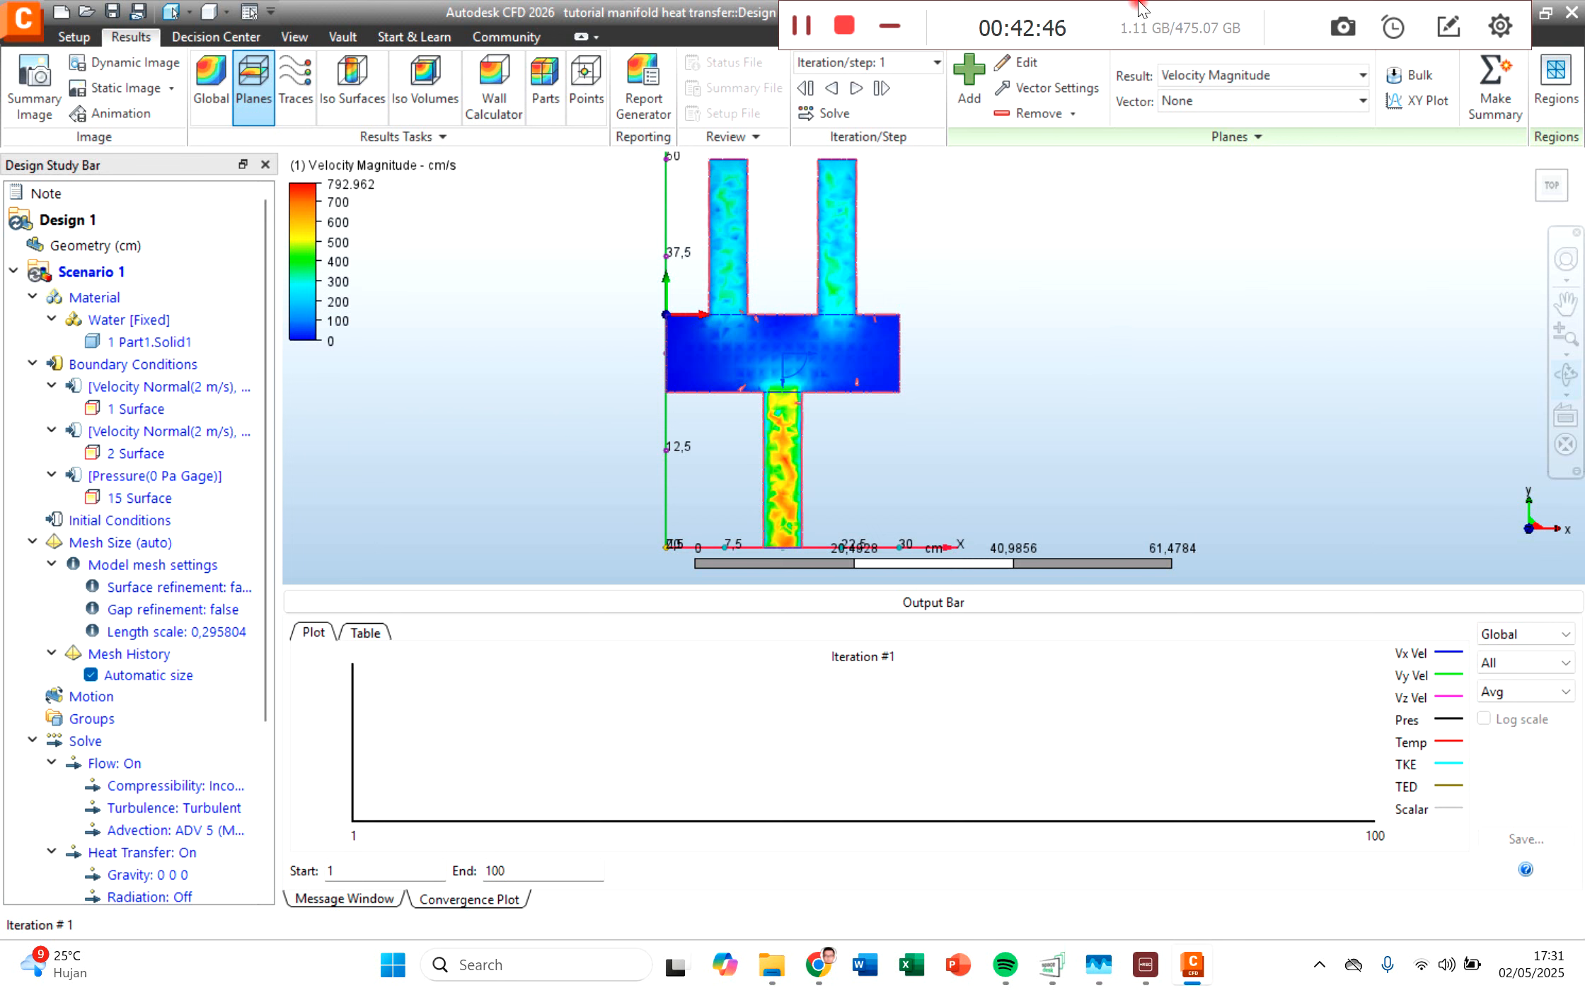
# Step: View the Vx-Velocity, Vy-Velocity and Static Pressure results one by one on the cutting plane
pyautogui.click(1210, 76)
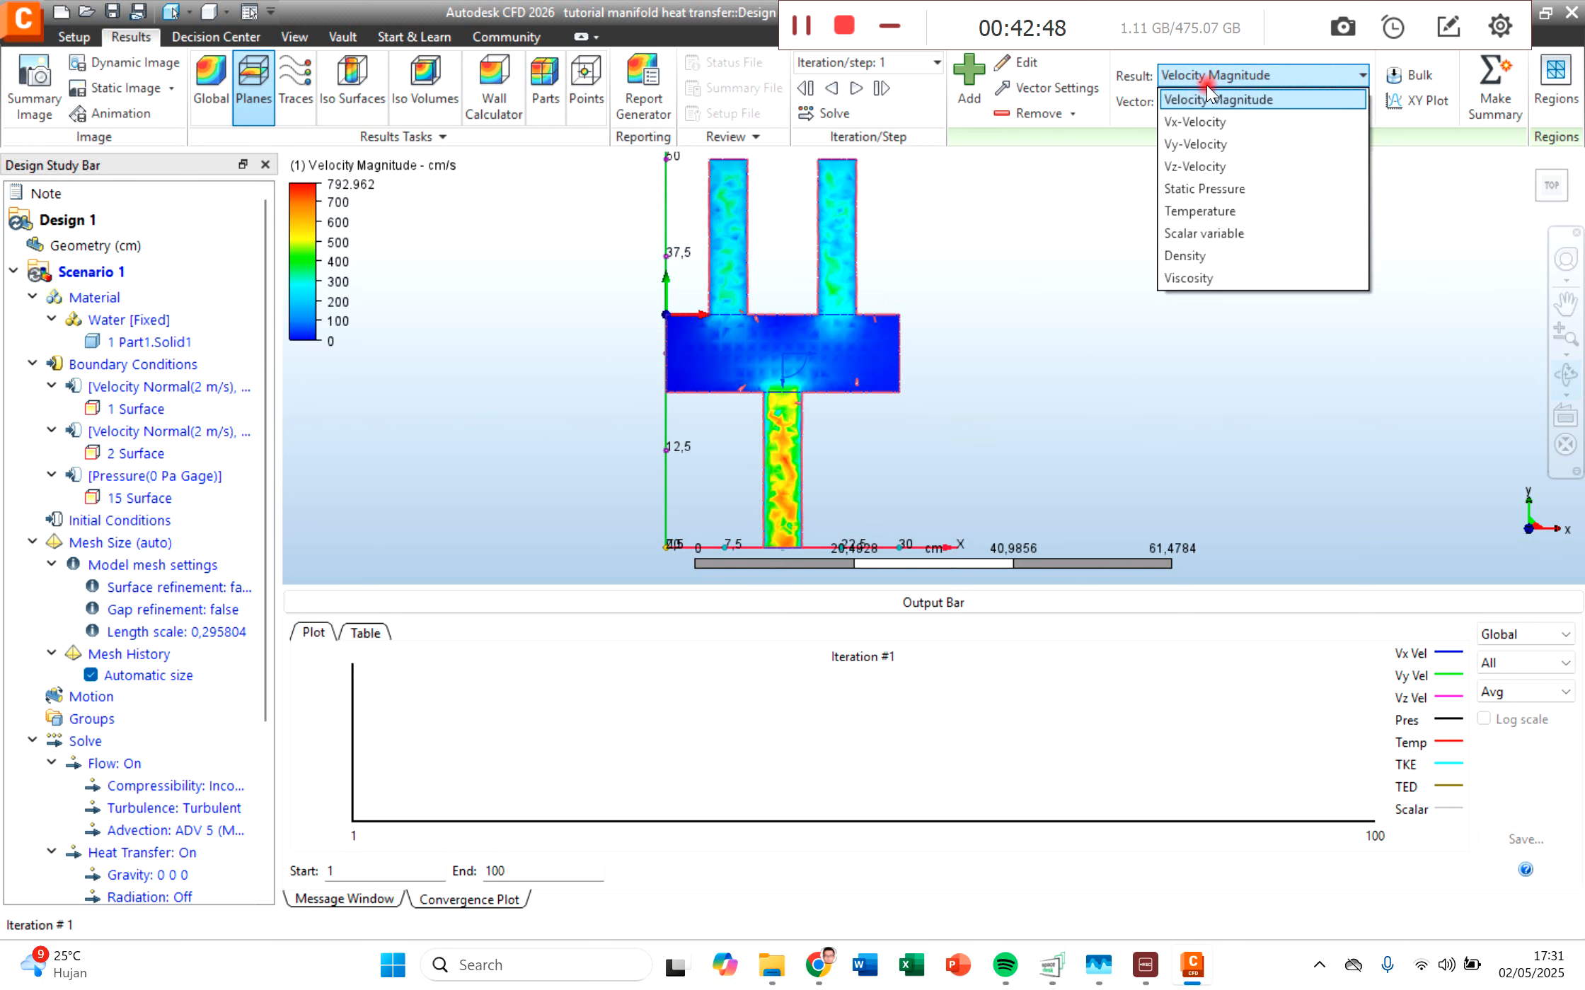
pyautogui.click(1215, 123)
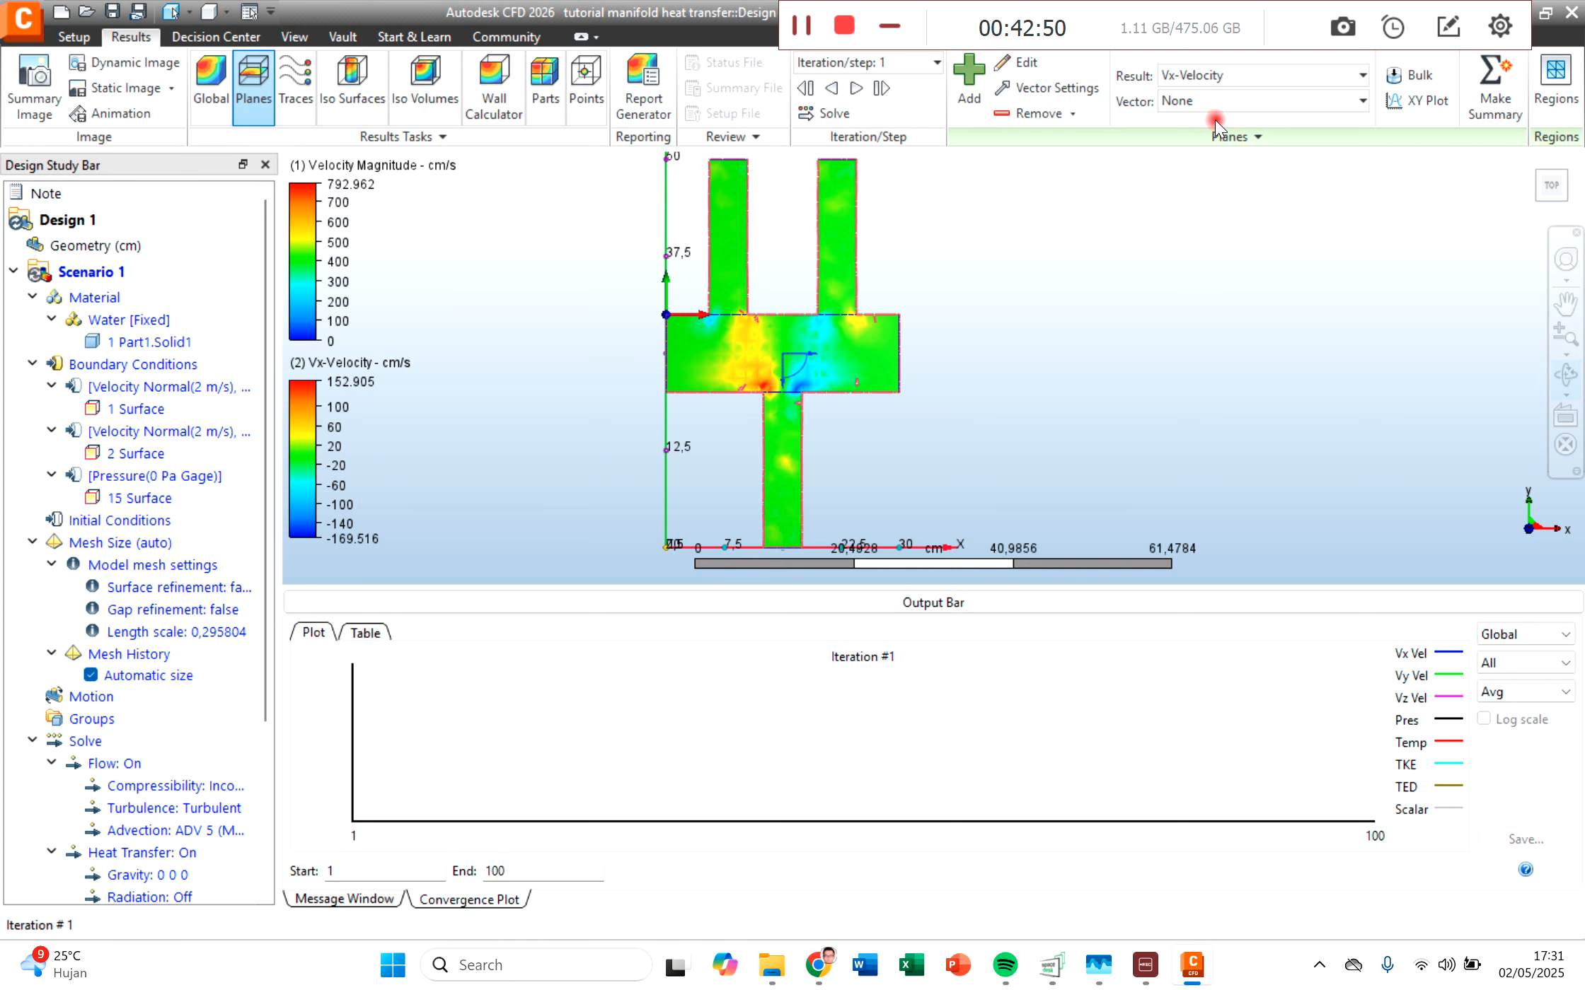
pyautogui.click(1195, 75)
pyautogui.click(1186, 143)
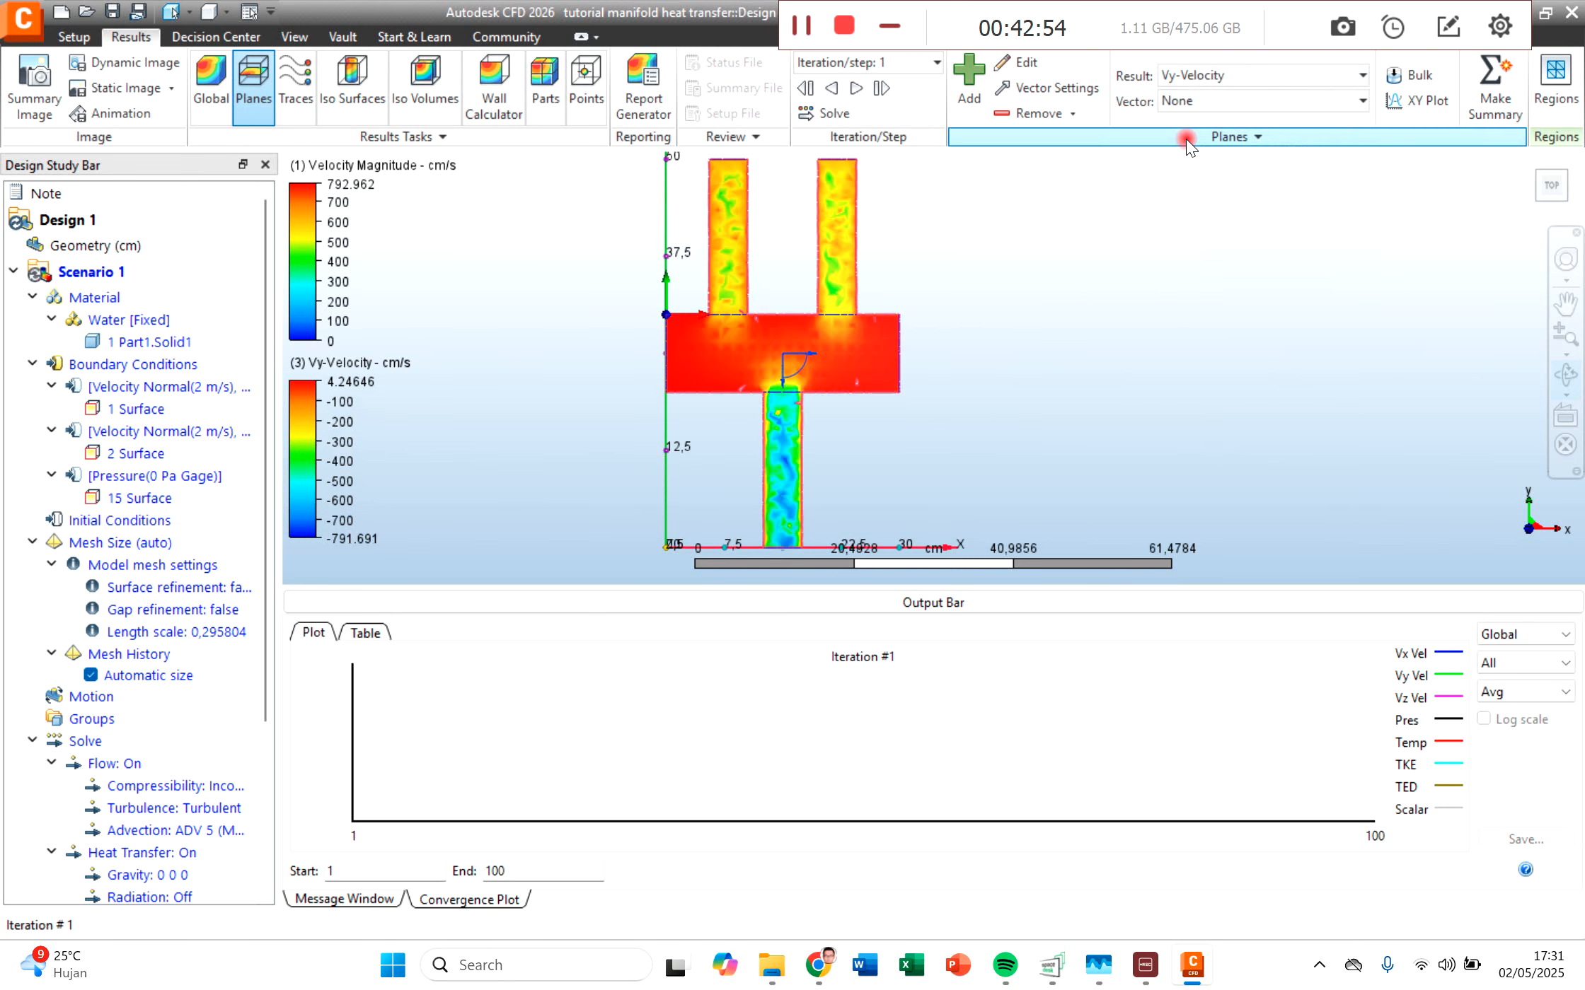
pyautogui.click(1194, 70)
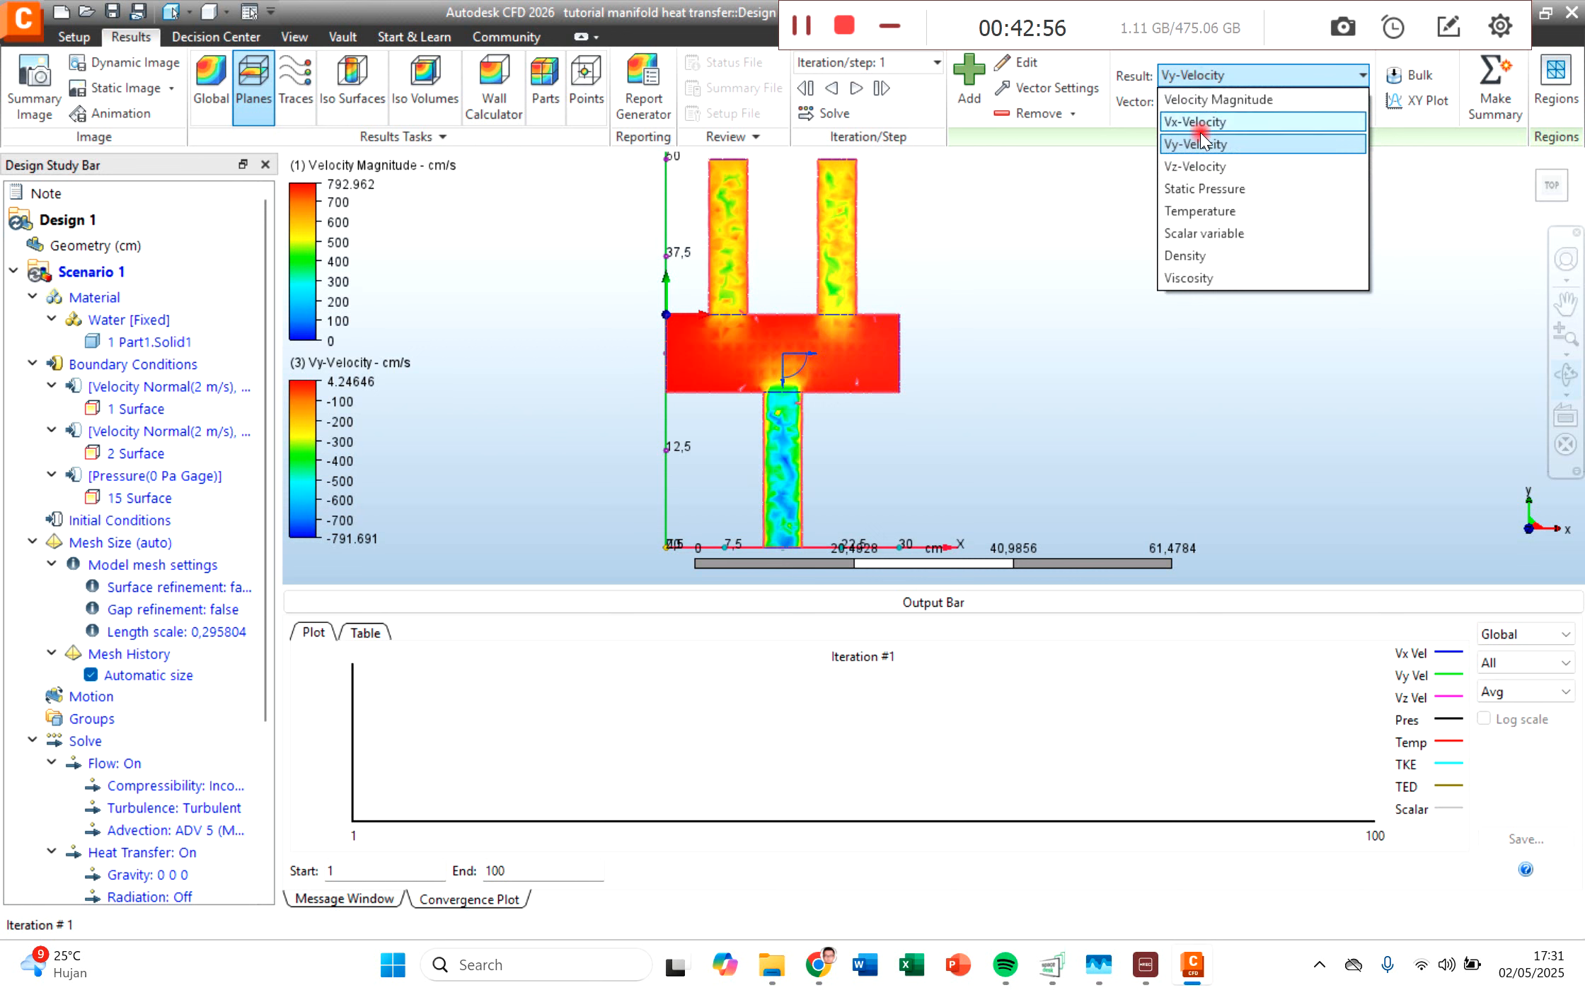
pyautogui.click(1205, 187)
# Step: Compare Temperature with Velocity Magnitude on the cutting plane, leaving Velocity Magnitude displayed
pyautogui.click(1203, 70)
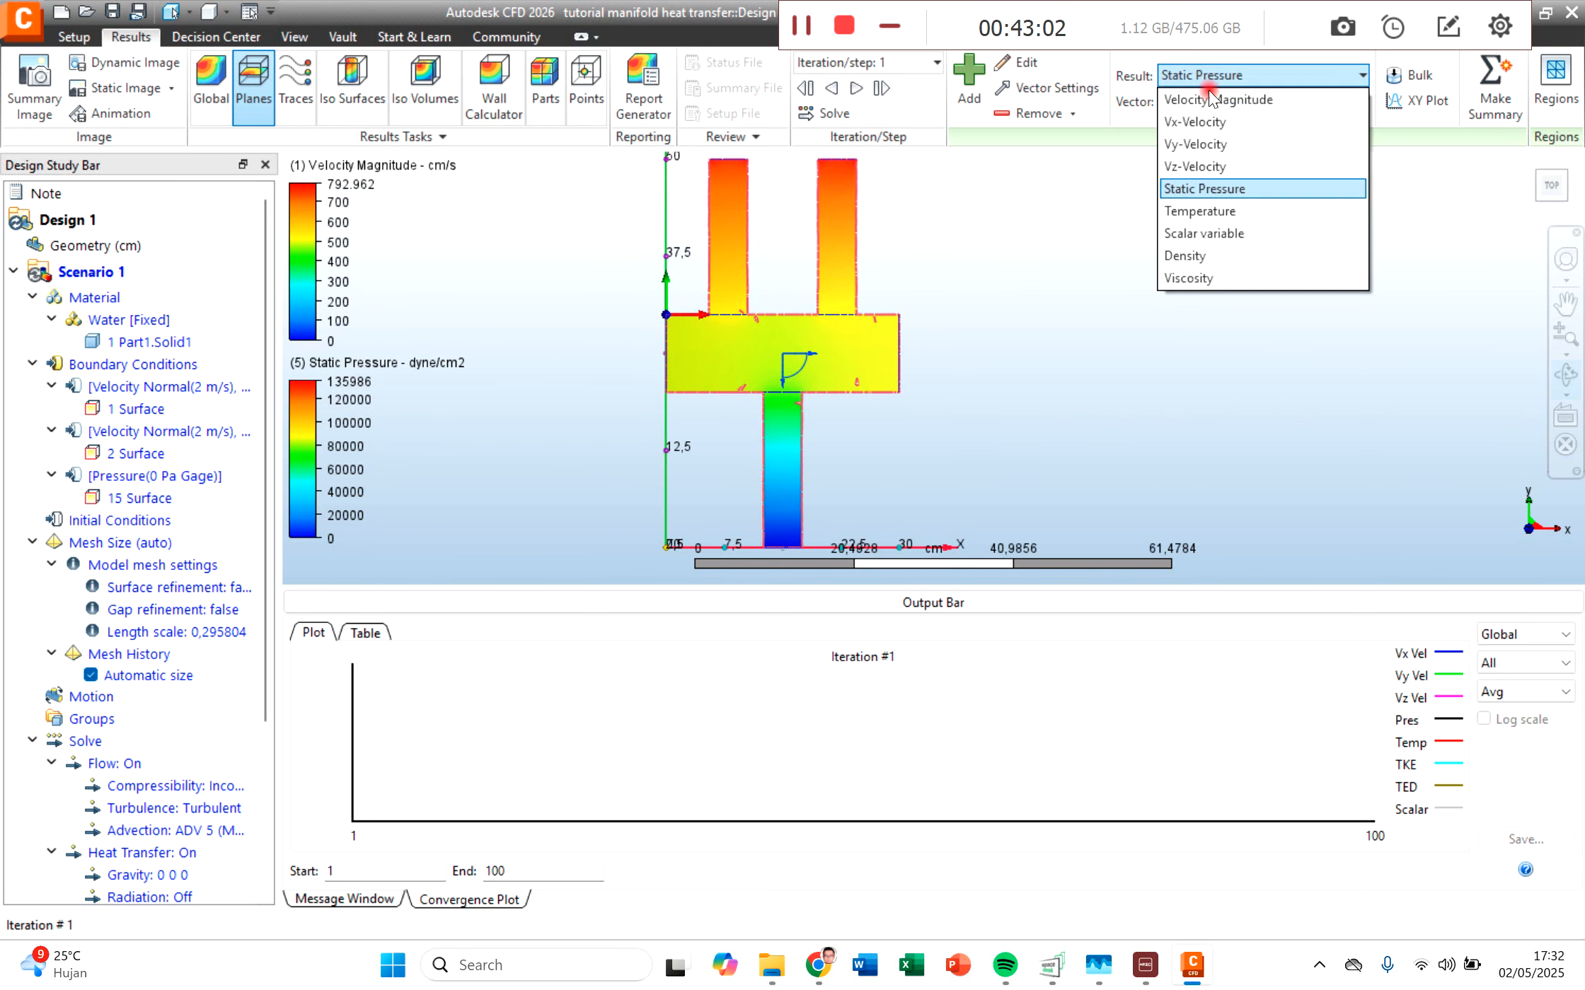
pyautogui.click(1225, 220)
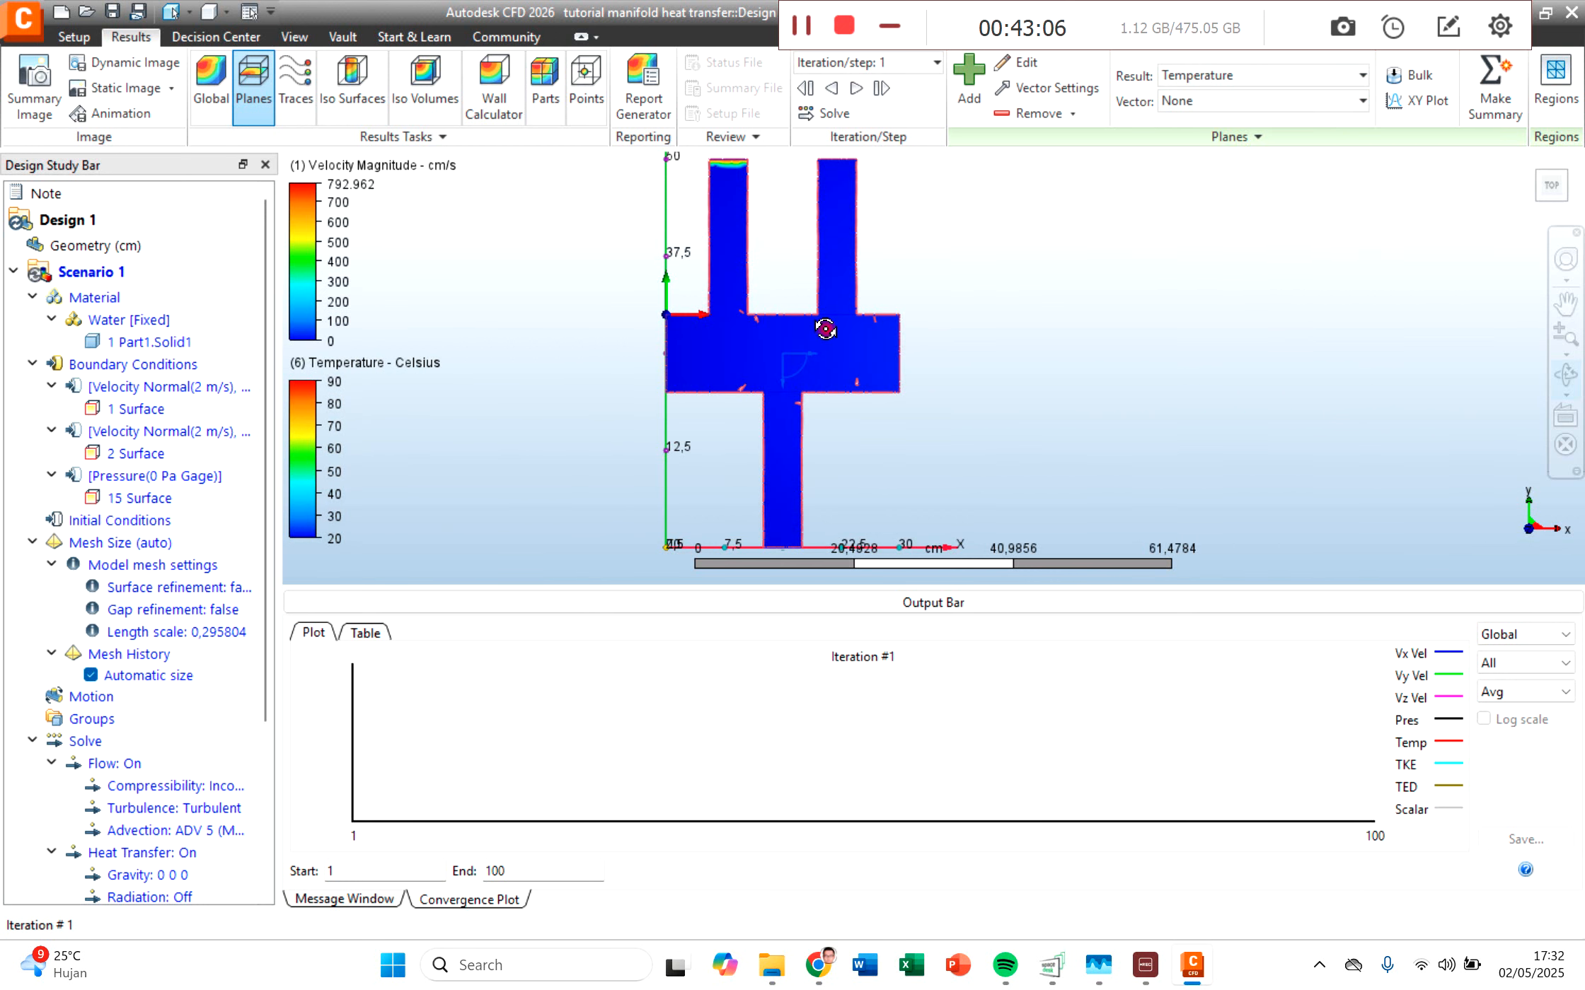
pyautogui.click(1254, 68)
pyautogui.click(1251, 98)
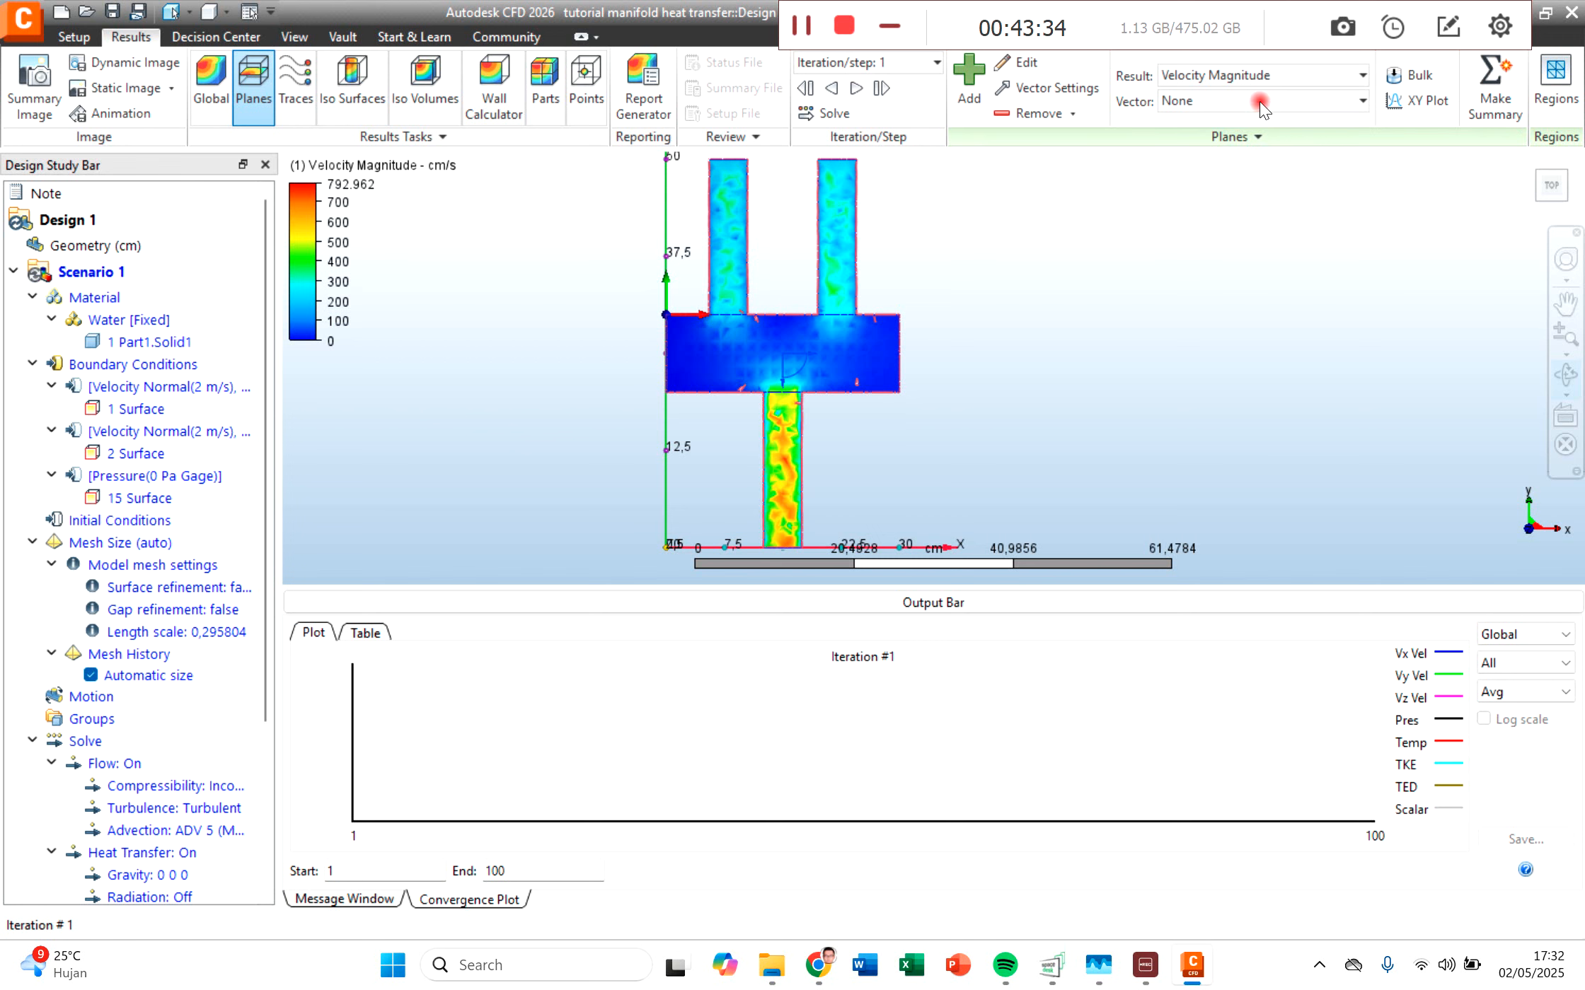
pyautogui.click(1251, 73)
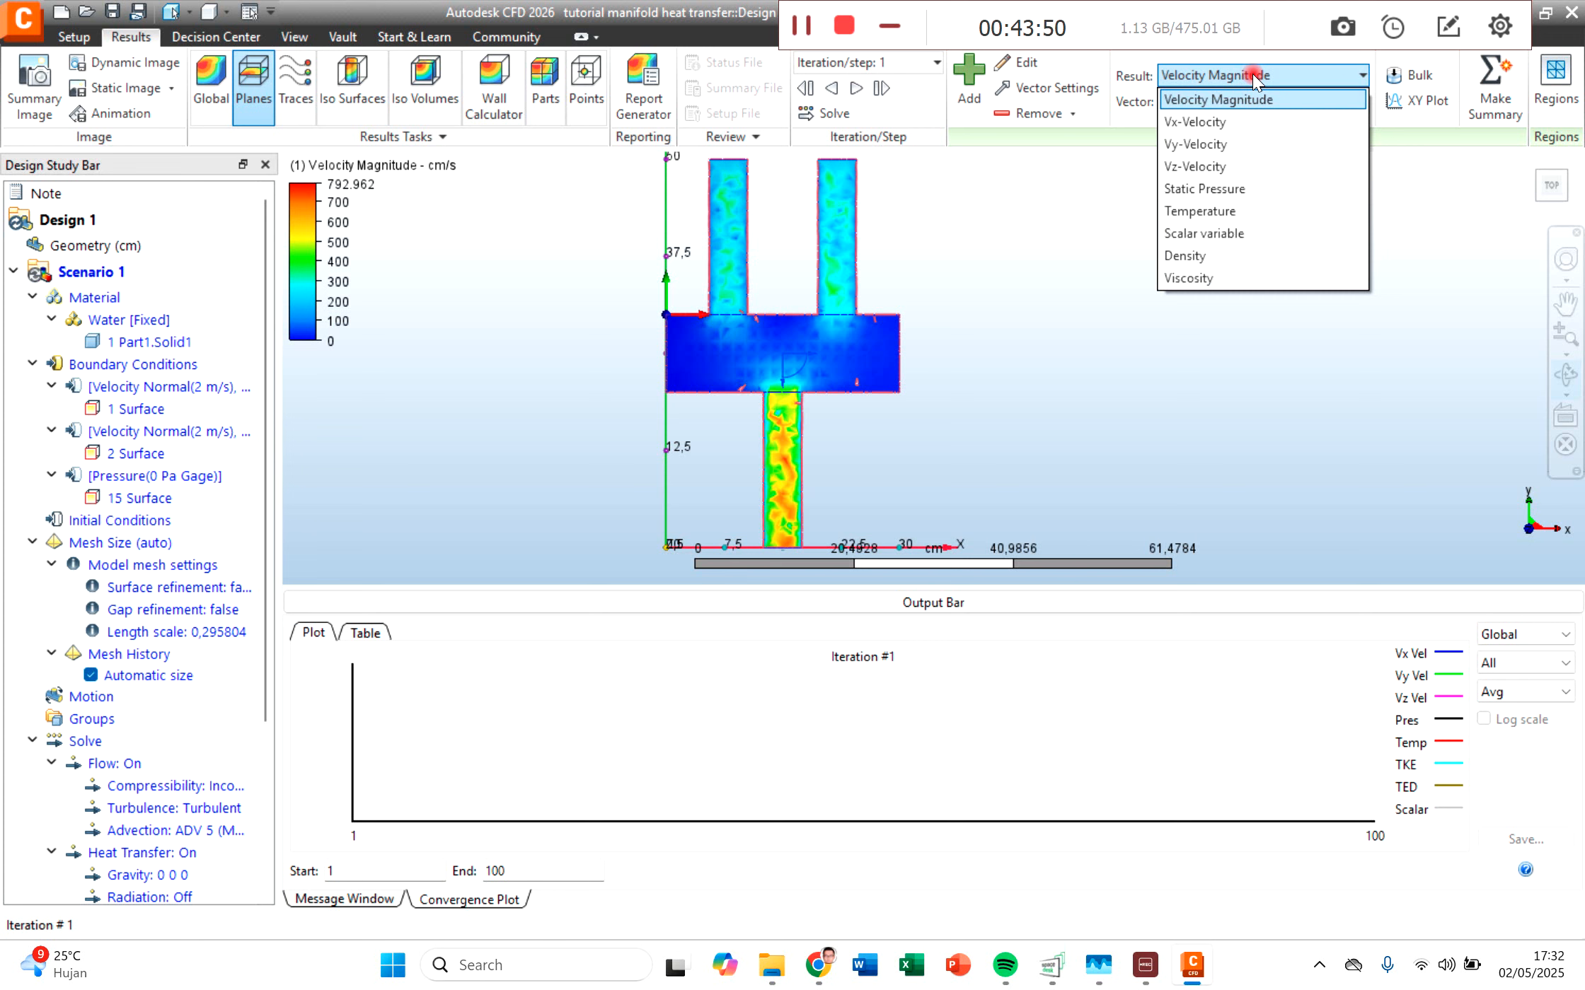
pyautogui.click(909, 662)
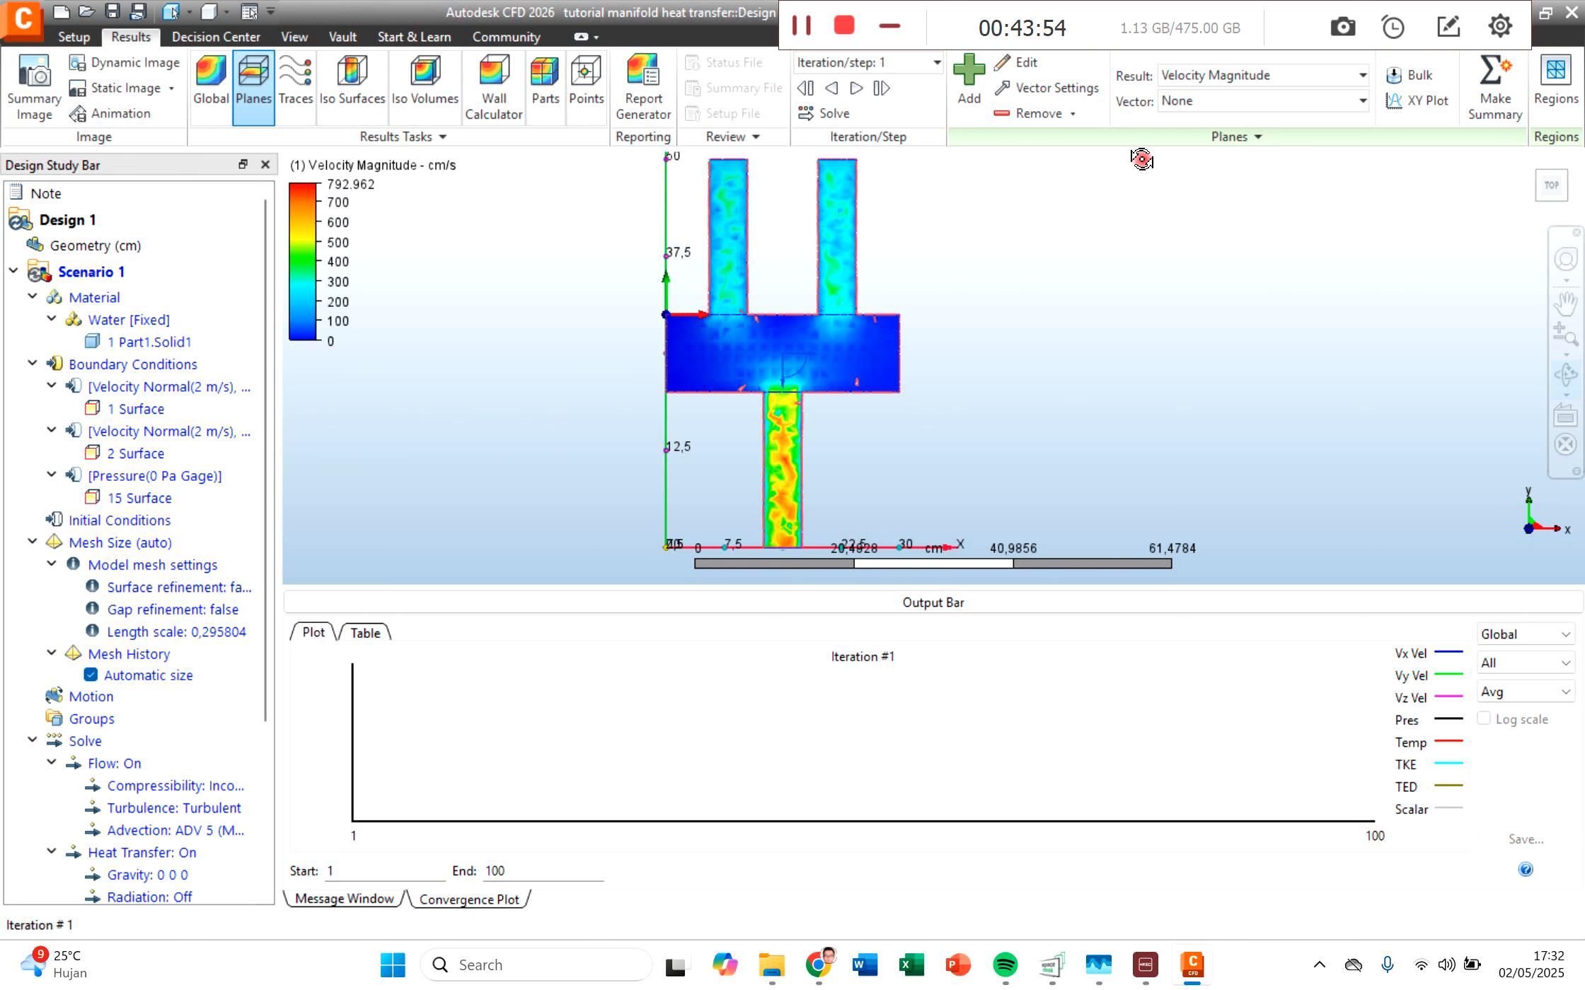
pyautogui.click(1211, 76)
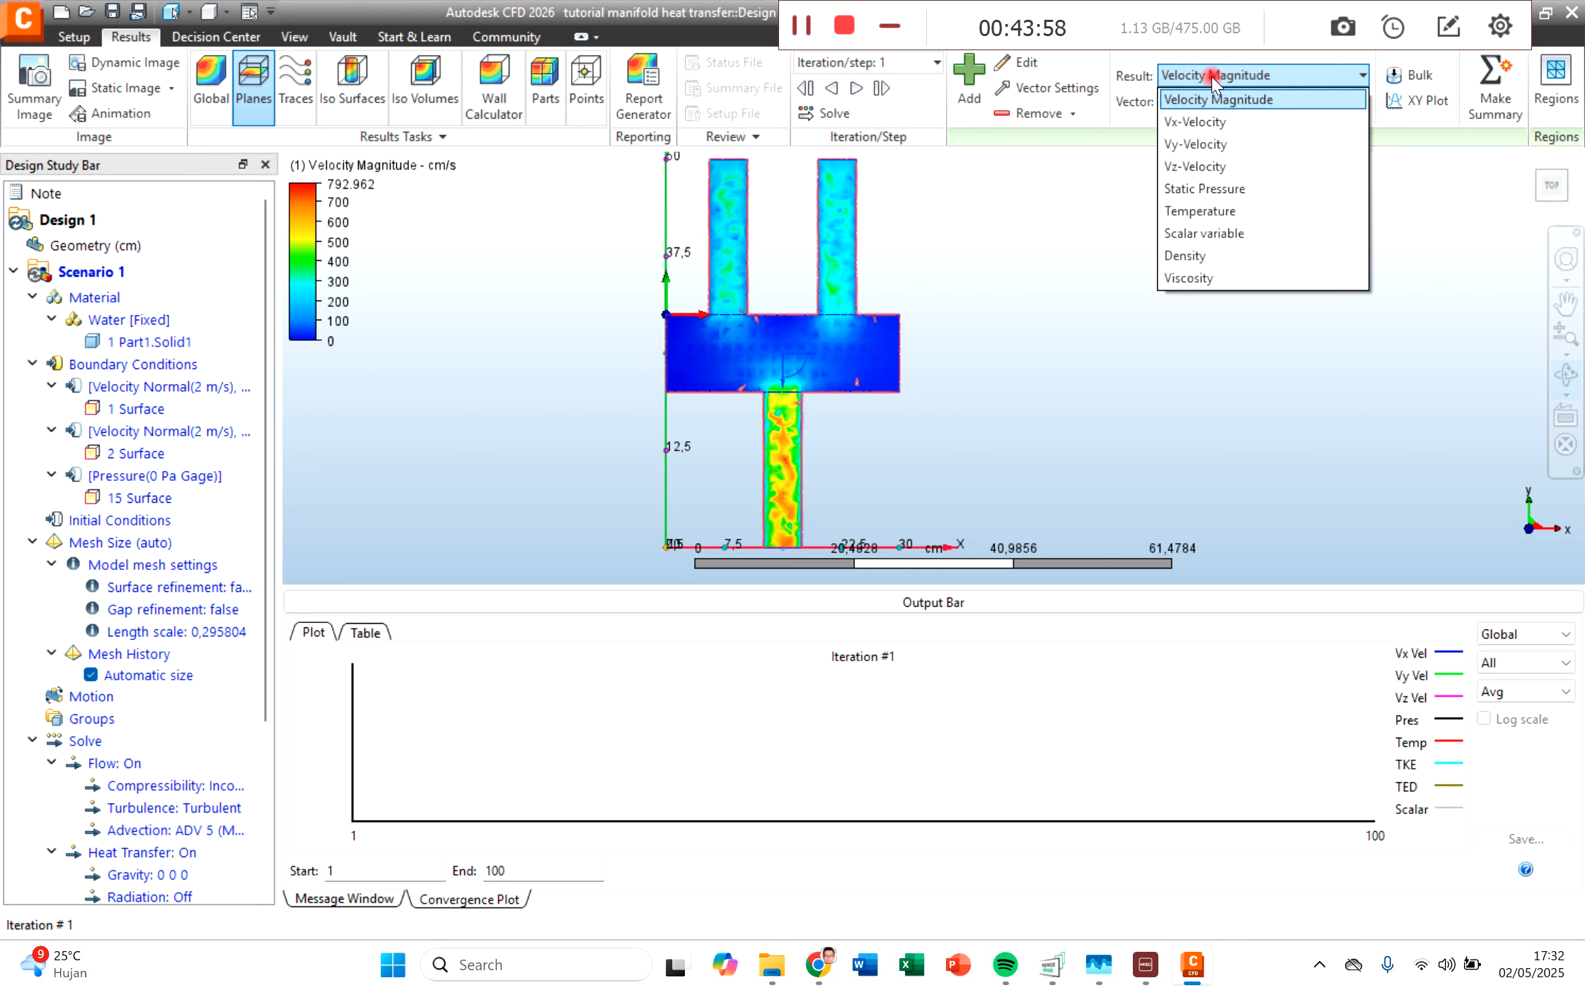
pyautogui.click(1211, 76)
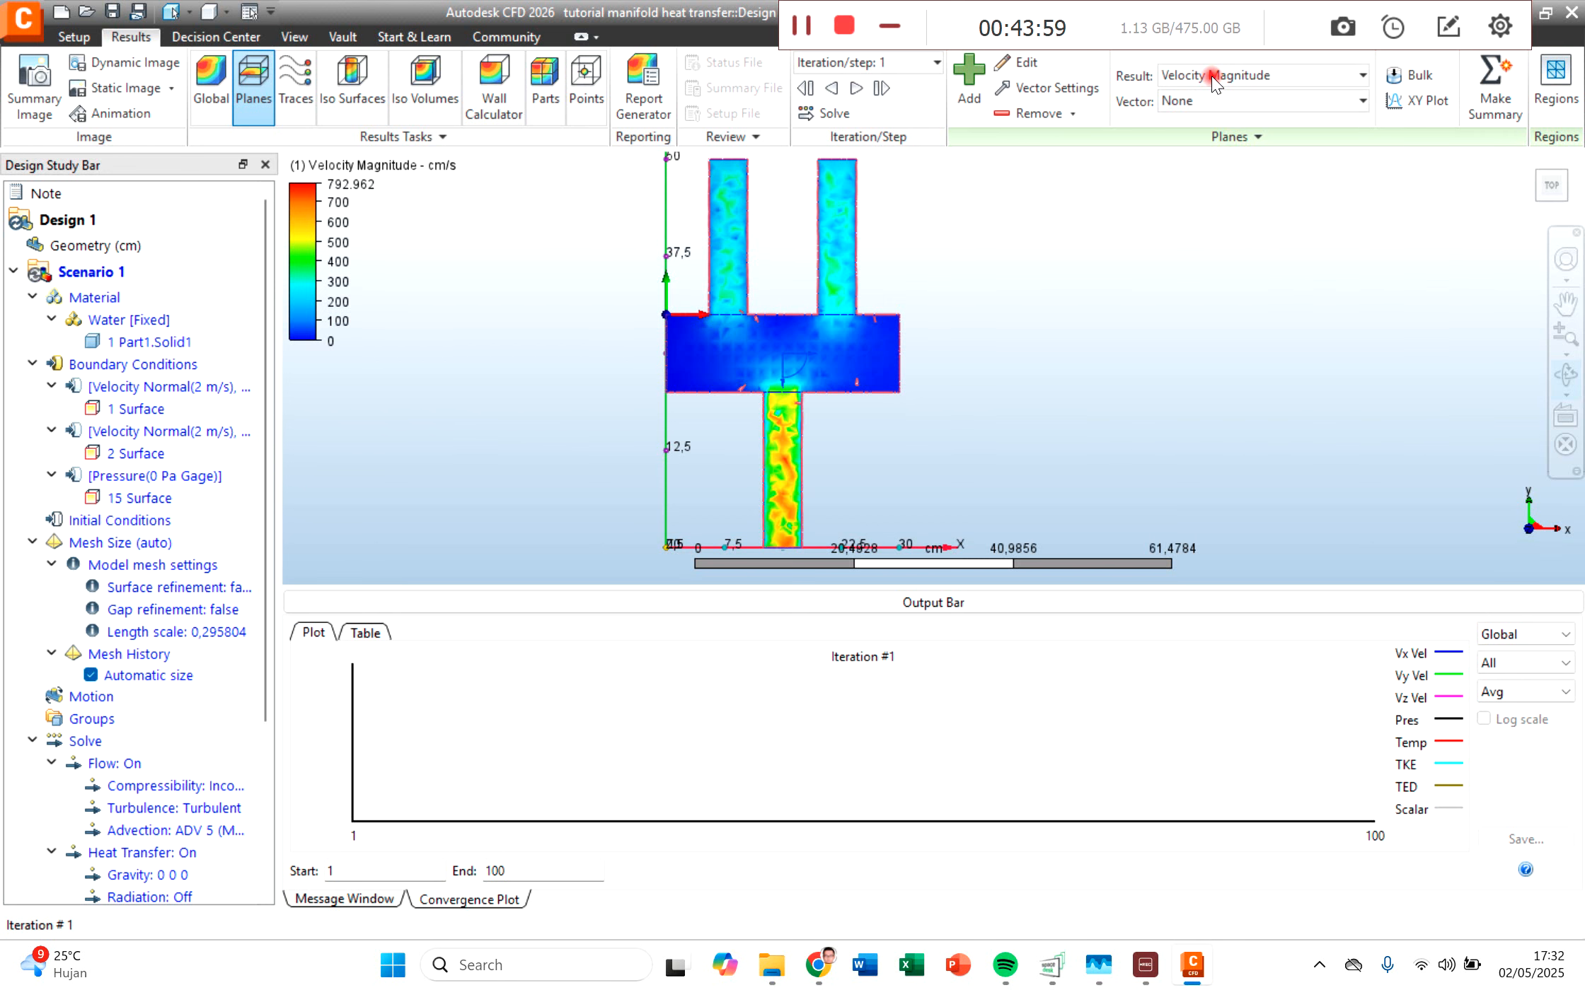
# Step: Check the solver's running processes in Task Manager, and examine the updated velocity magnitude in the manifold
pyautogui.click(1099, 976)
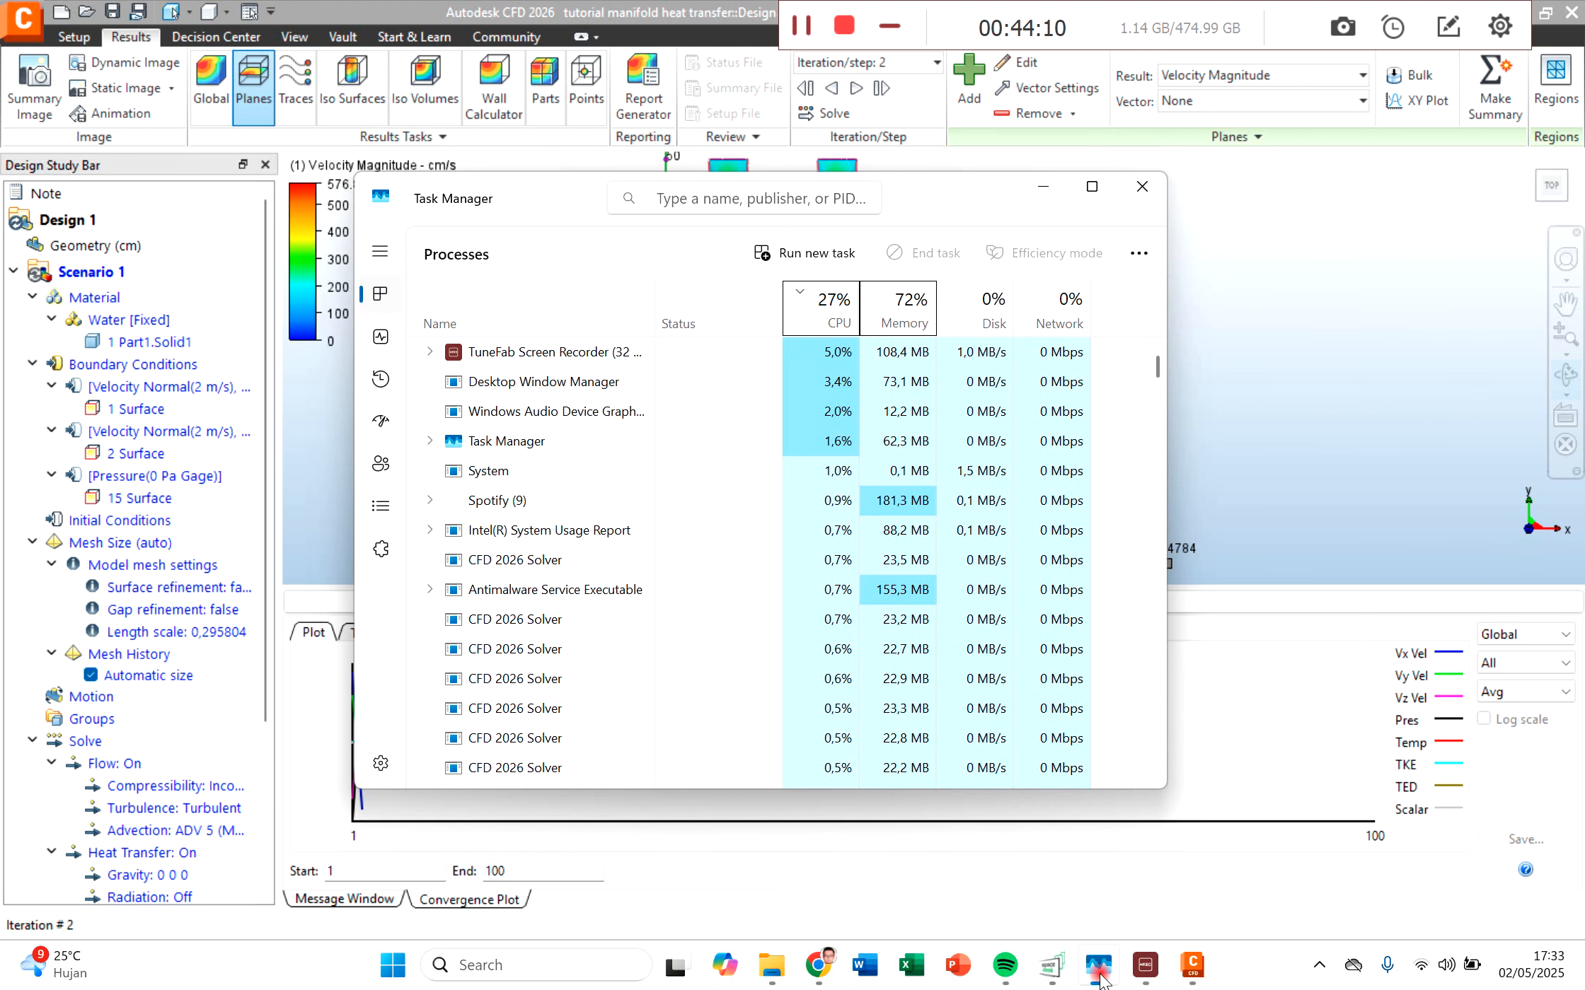
pyautogui.click(1098, 971)
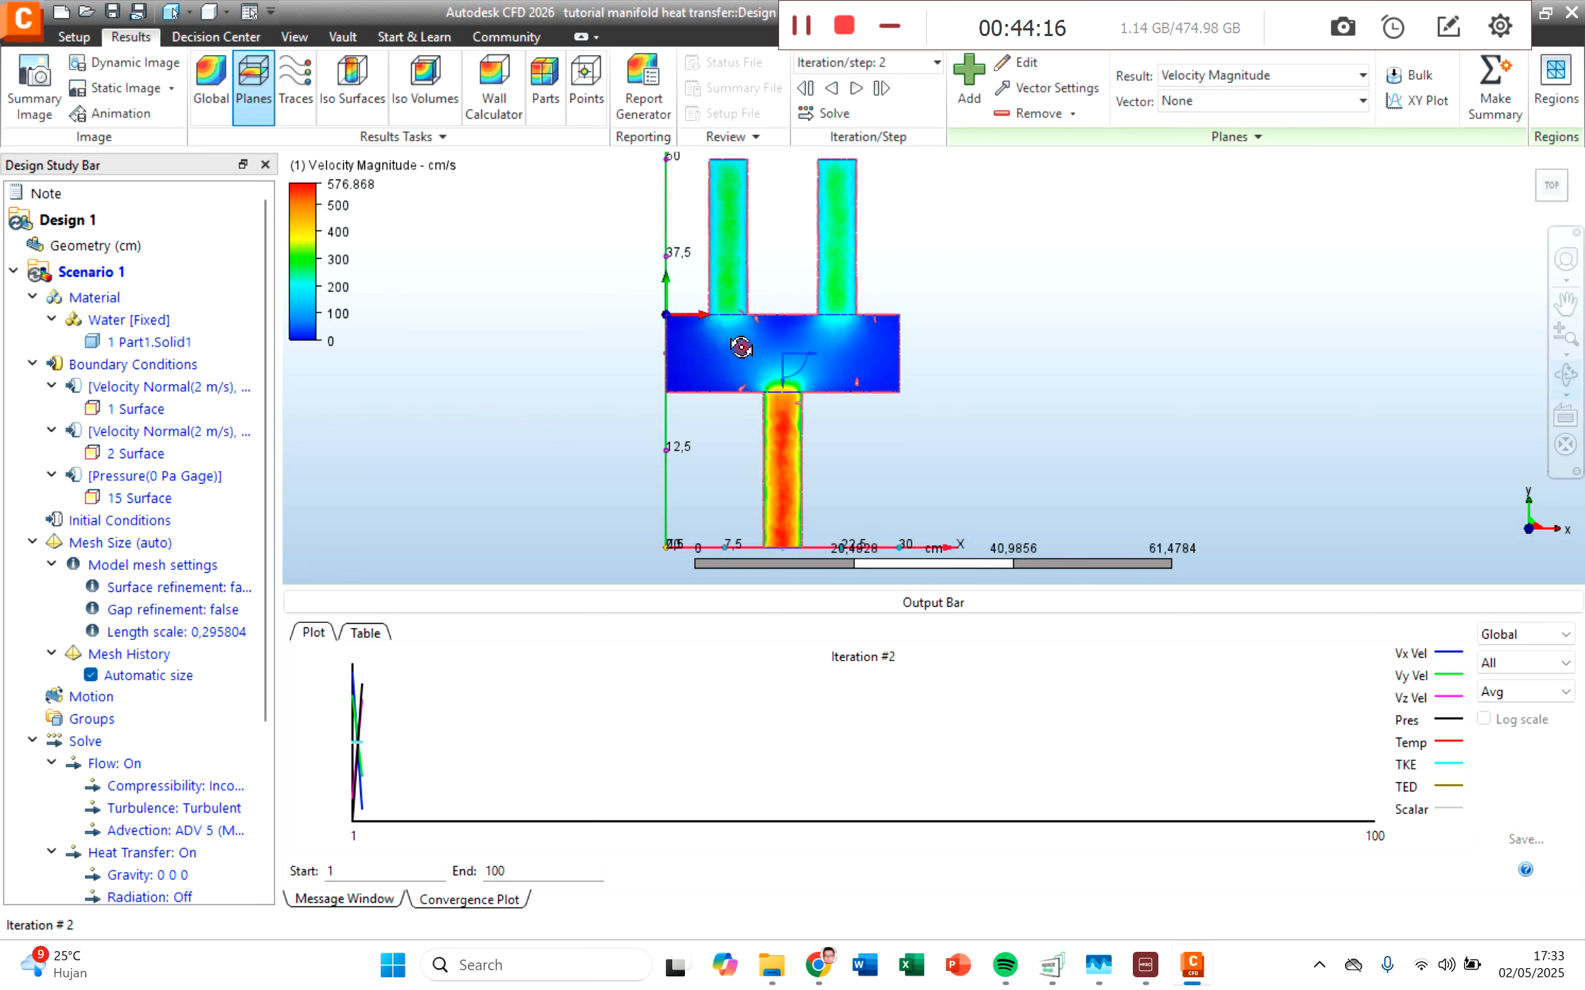
pyautogui.scroll(2, 723, 252)
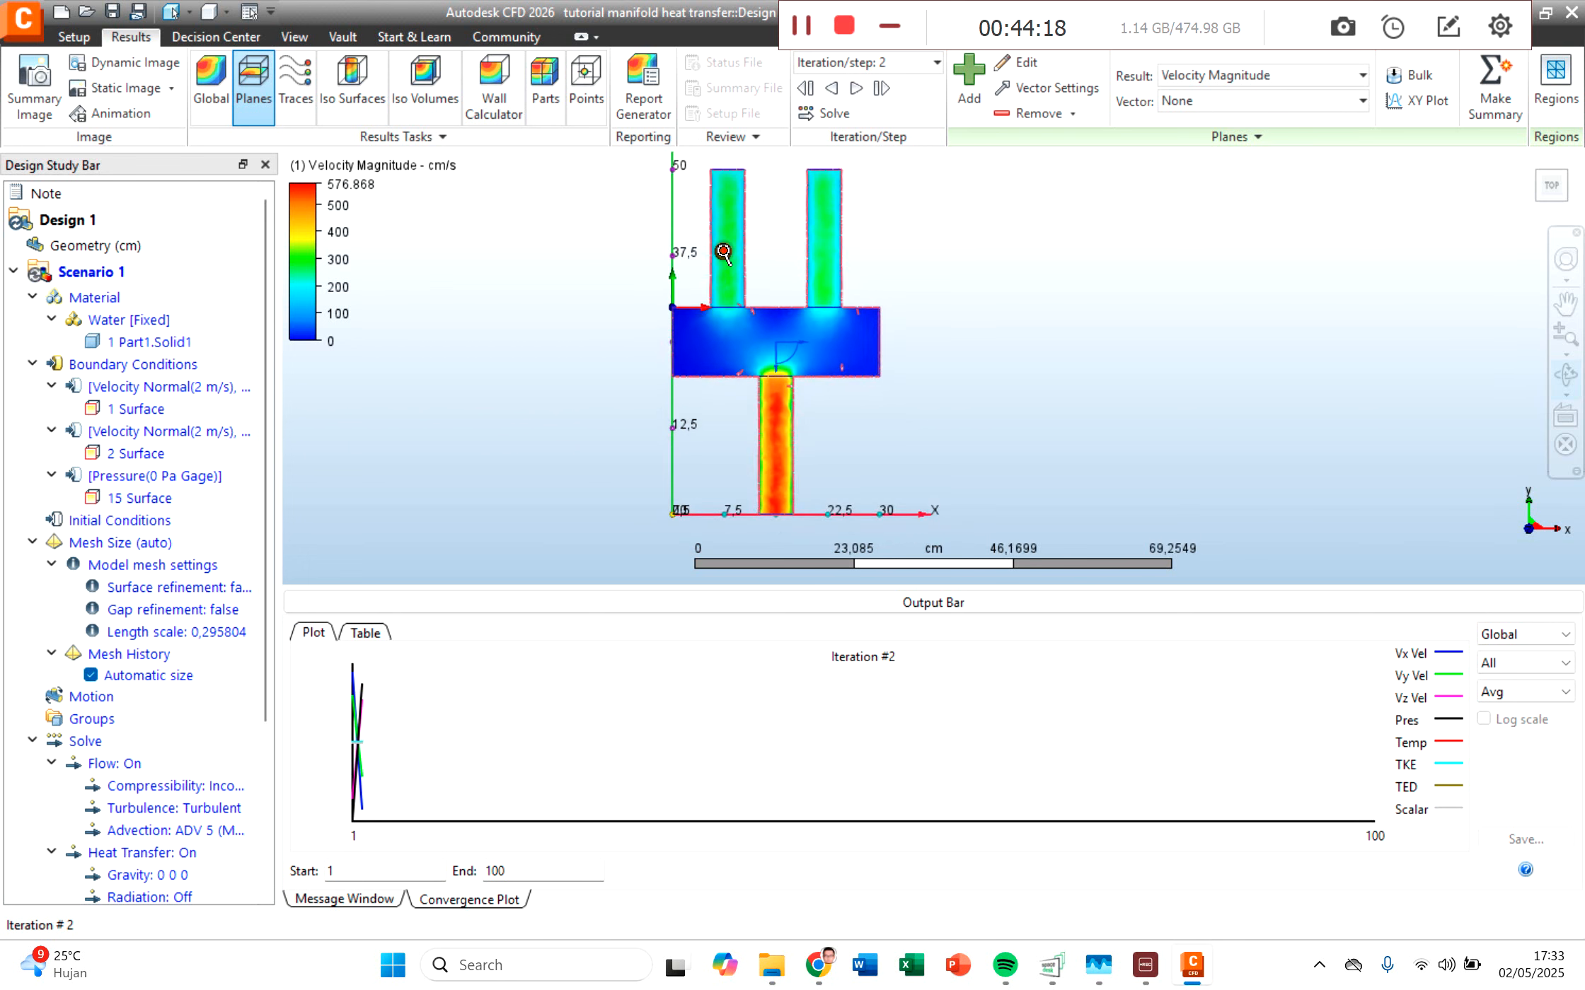
pyautogui.scroll(4, 723, 252)
pyautogui.scroll(-2, 748, 287)
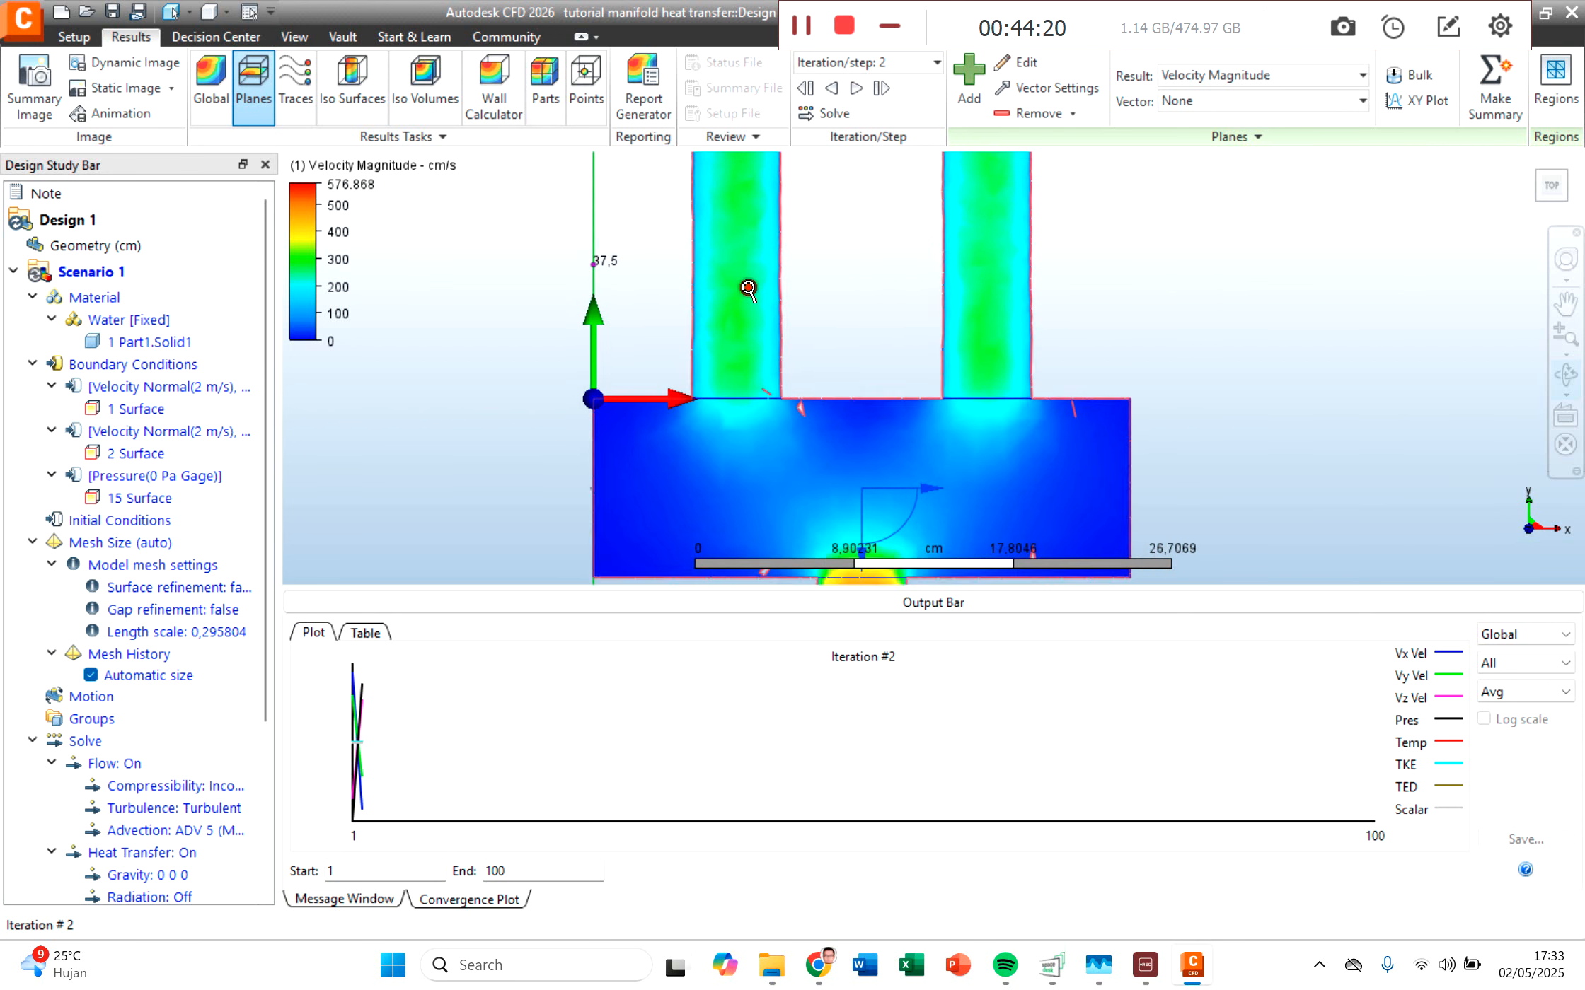
pyautogui.scroll(-3, 864, 343)
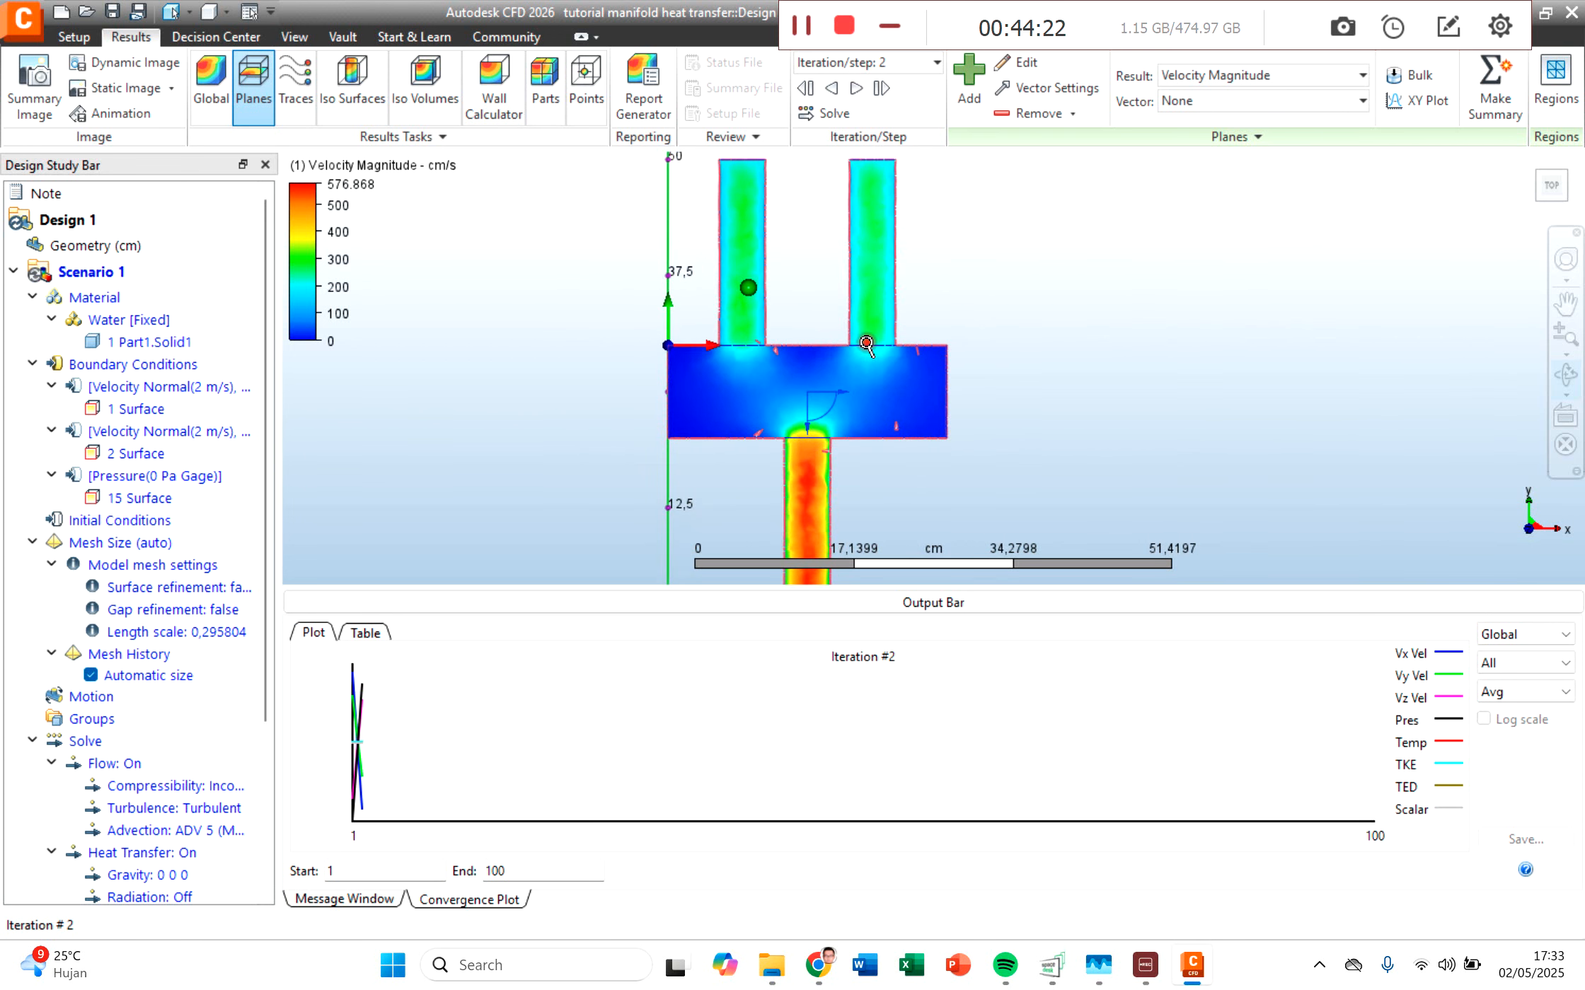
pyautogui.moveTo(989, 408); pyautogui.dragTo(925, 431, button='middle')
# Step: View the Temperature result on the cutting plane, and return the display to Velocity Magnitude
pyautogui.click(1235, 75)
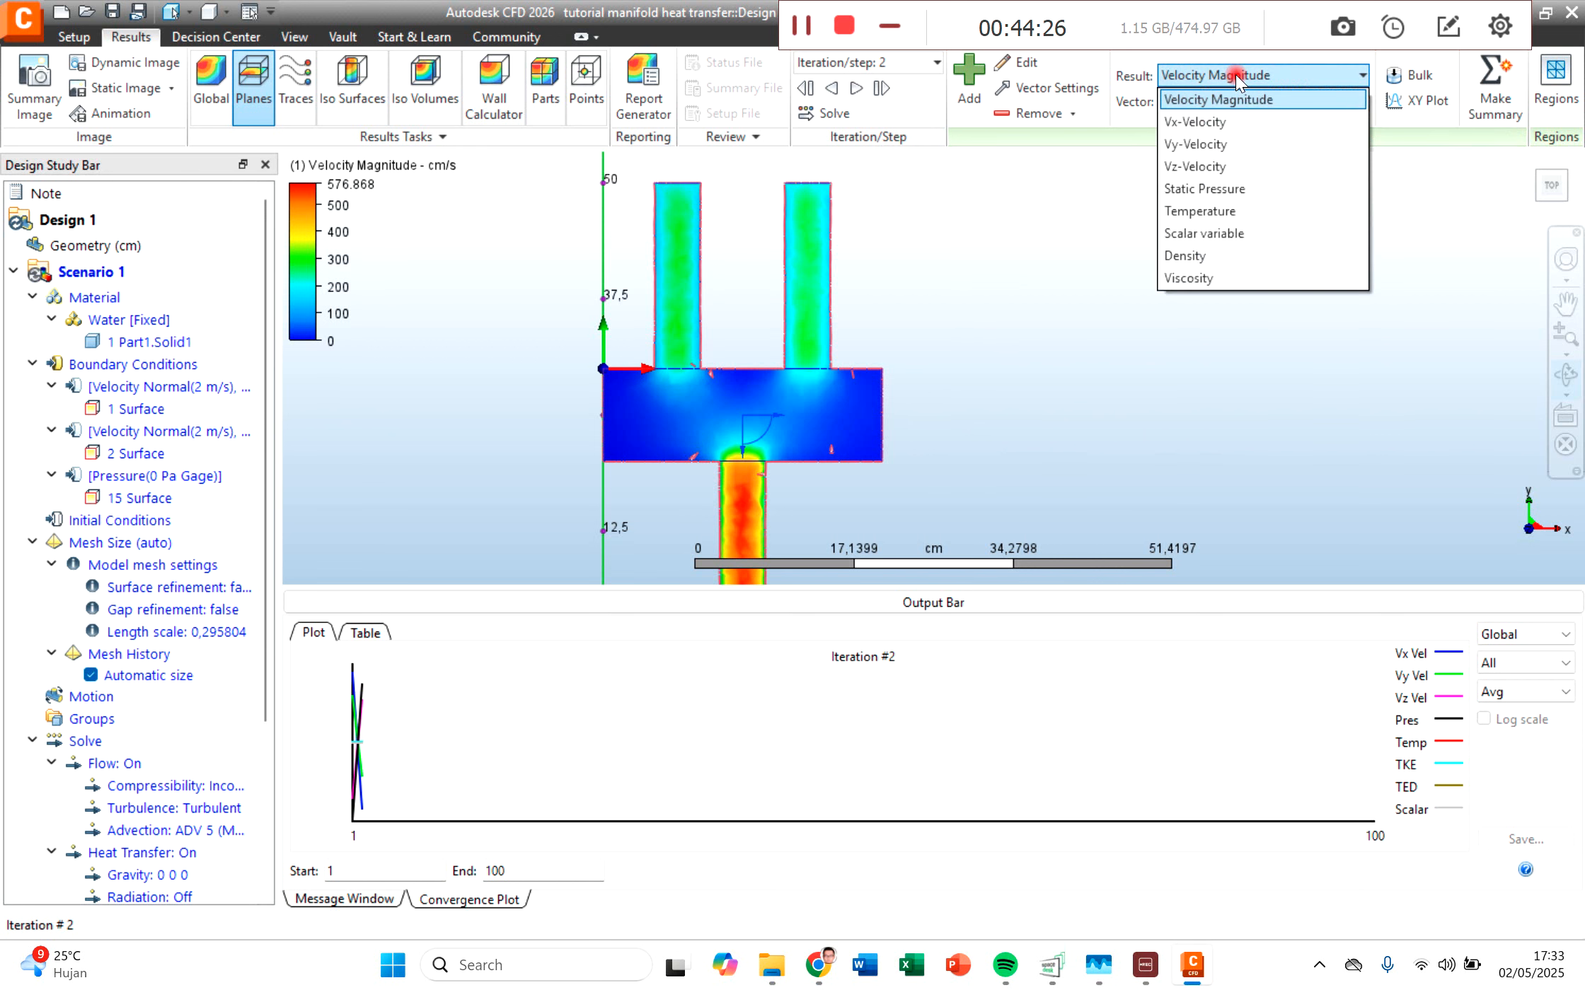
pyautogui.click(1211, 210)
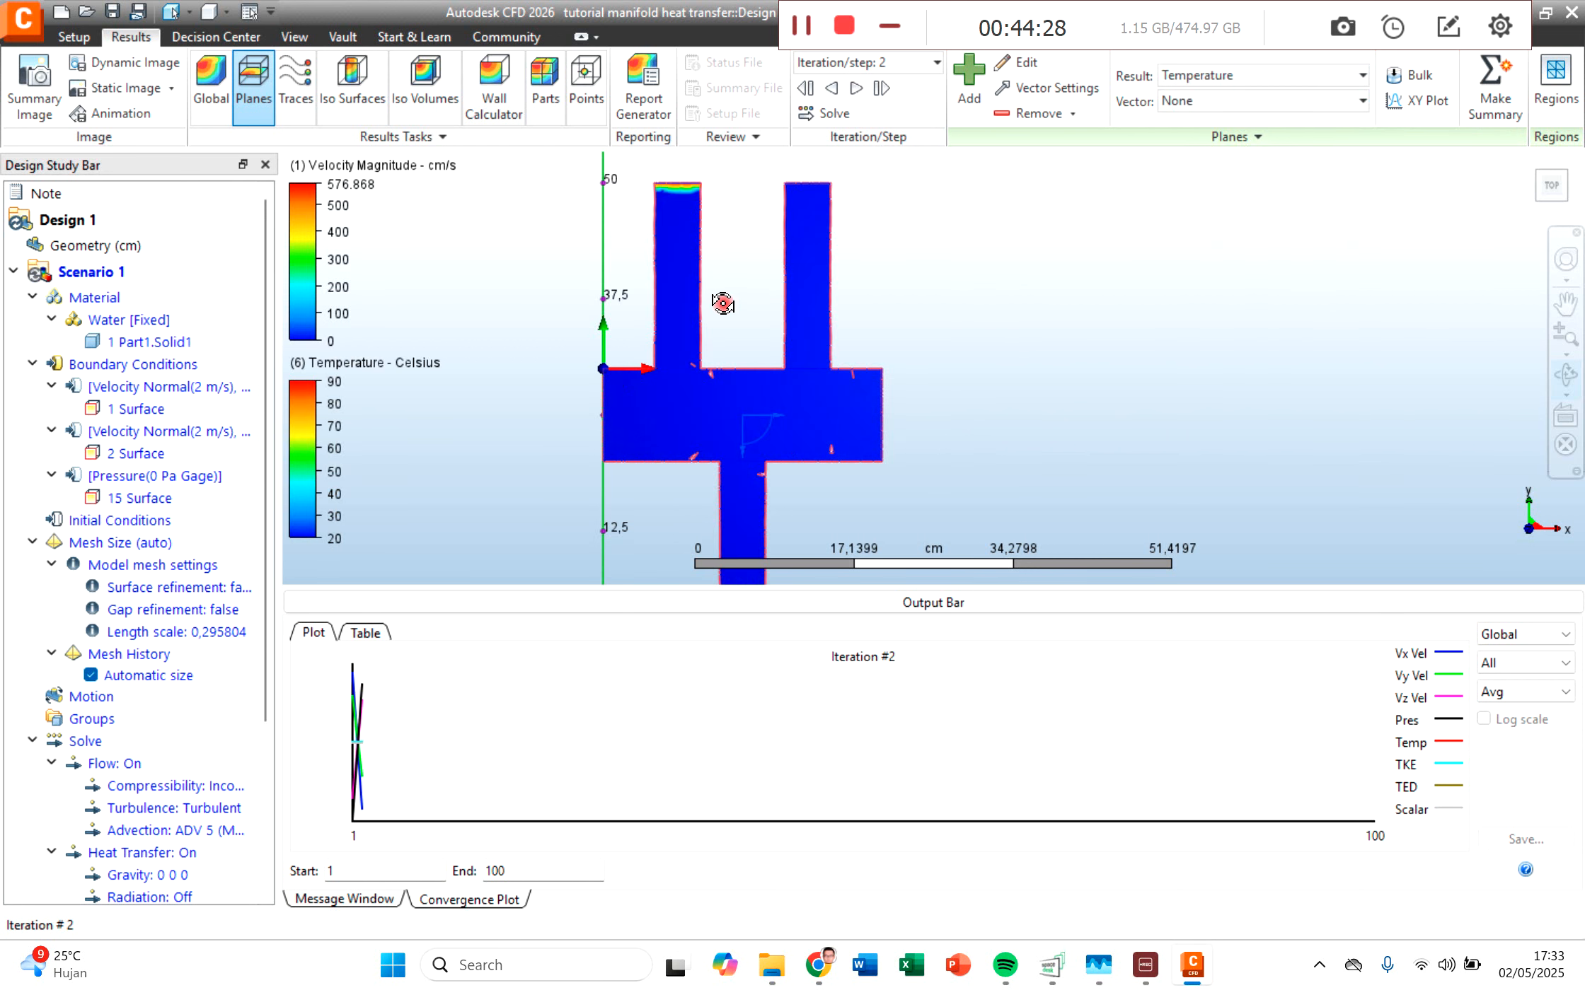
pyautogui.scroll(-1, 1003, 407)
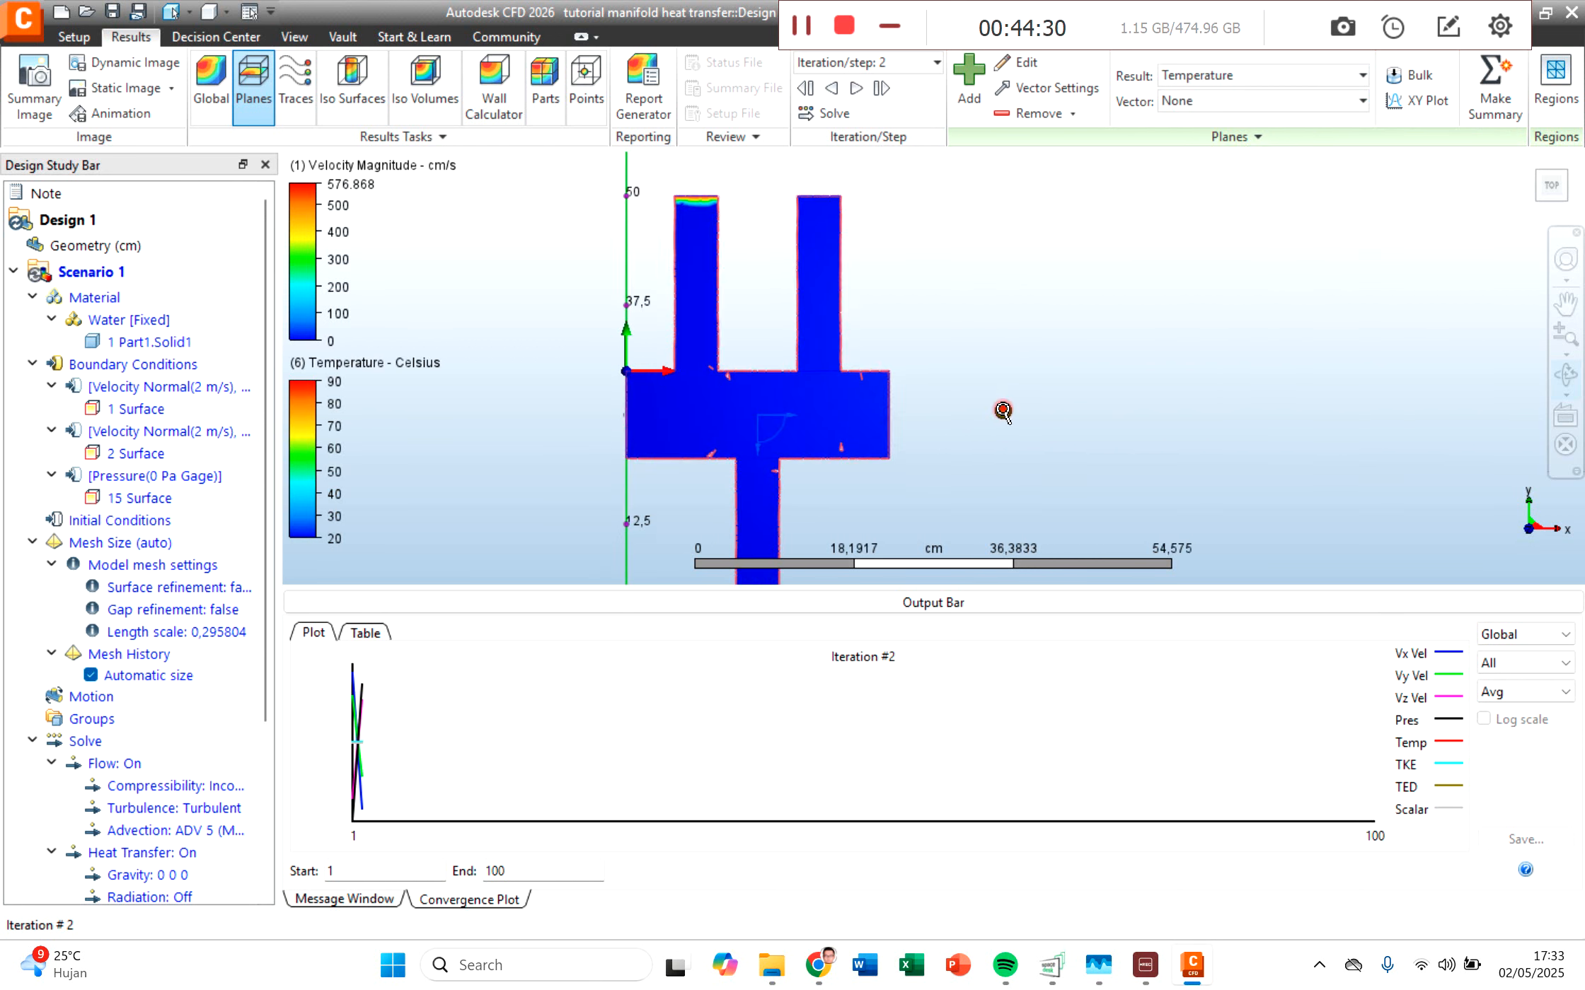
pyautogui.click(1224, 75)
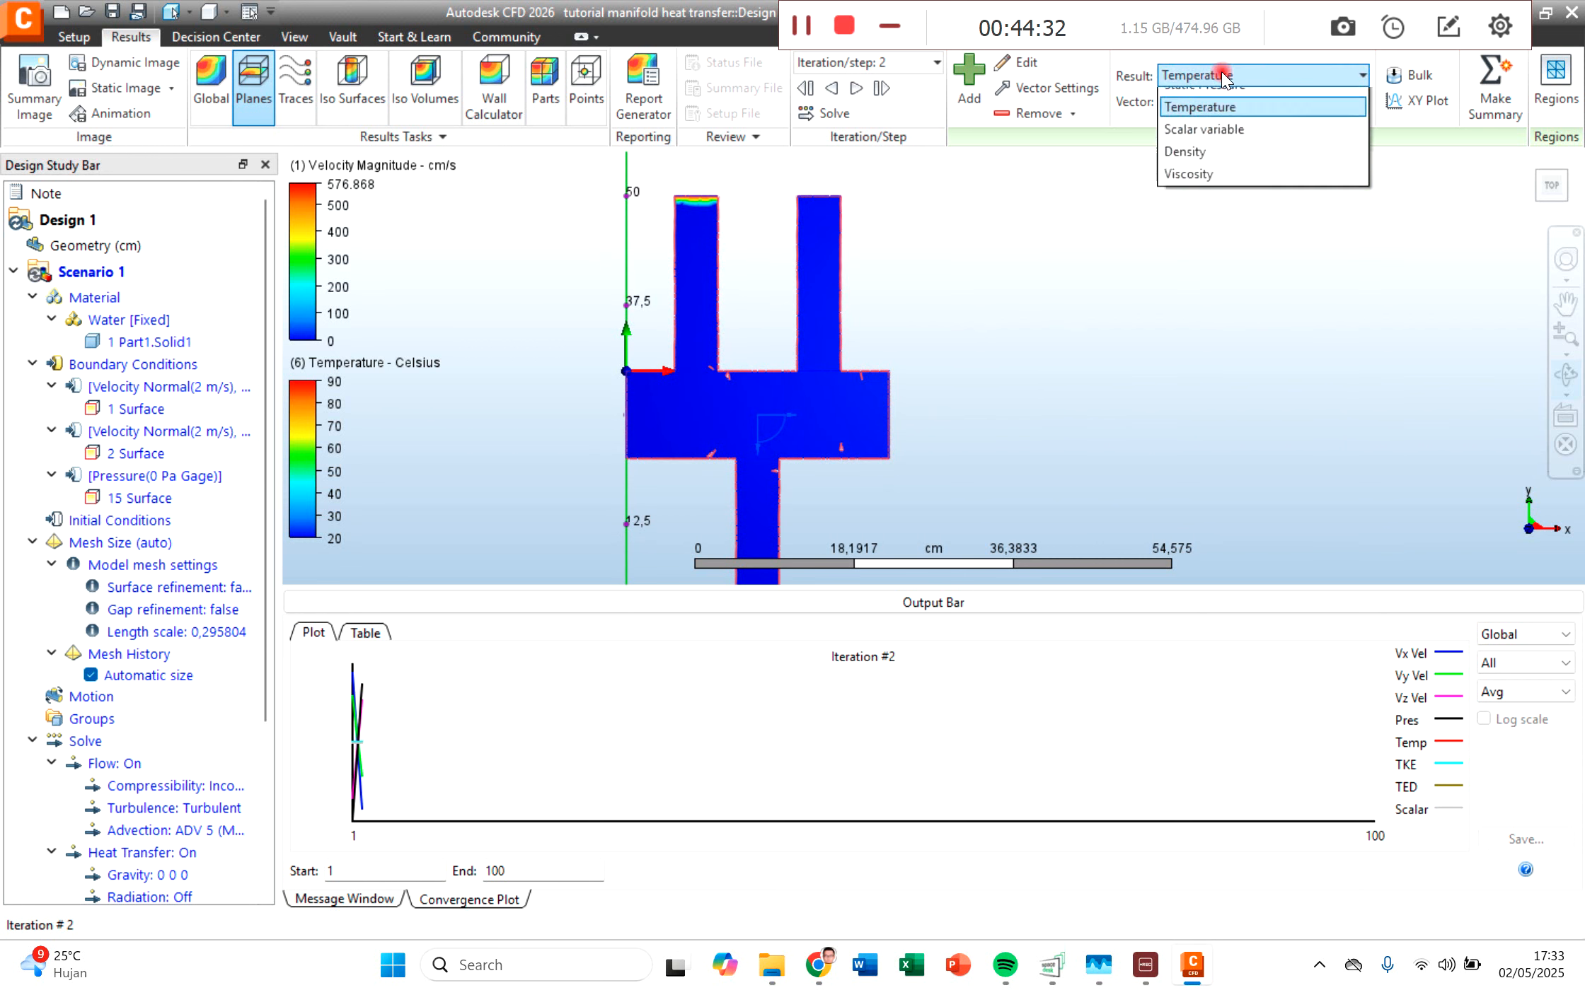
pyautogui.click(1226, 99)
pyautogui.moveTo(1147, 378); pyautogui.dragTo(1140, 338, button='middle')
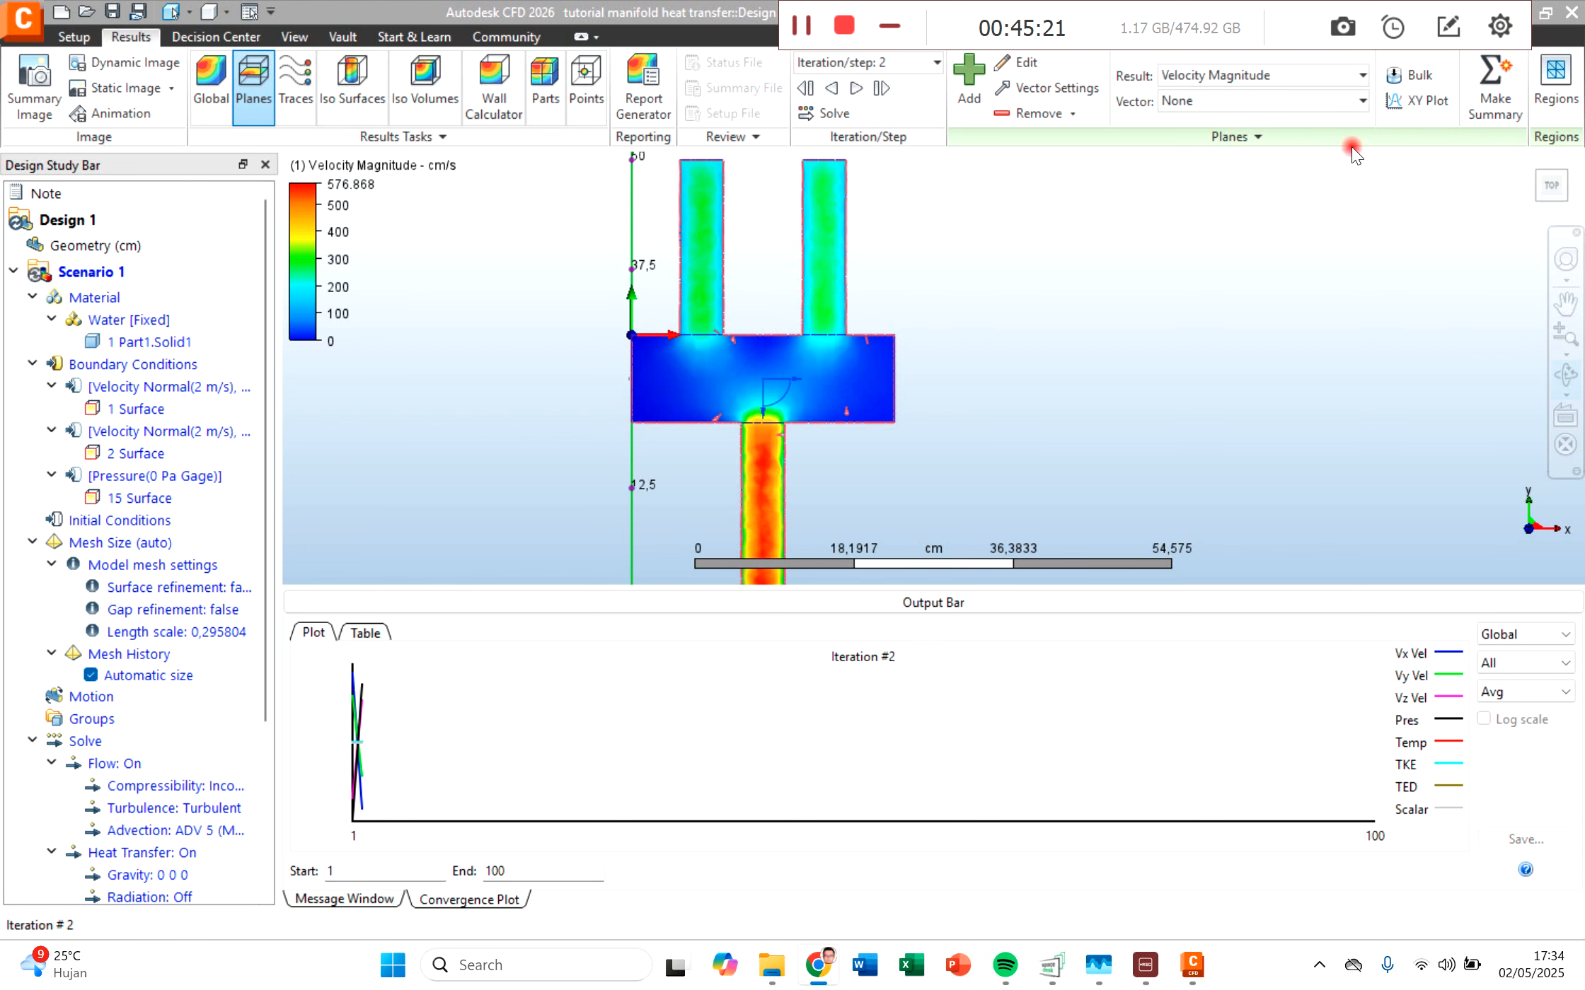
# Step: Display Temperature on the cutting plane and examine the inlet pipes, manifold body and outlet from a tilted angle
pyautogui.click(1231, 73)
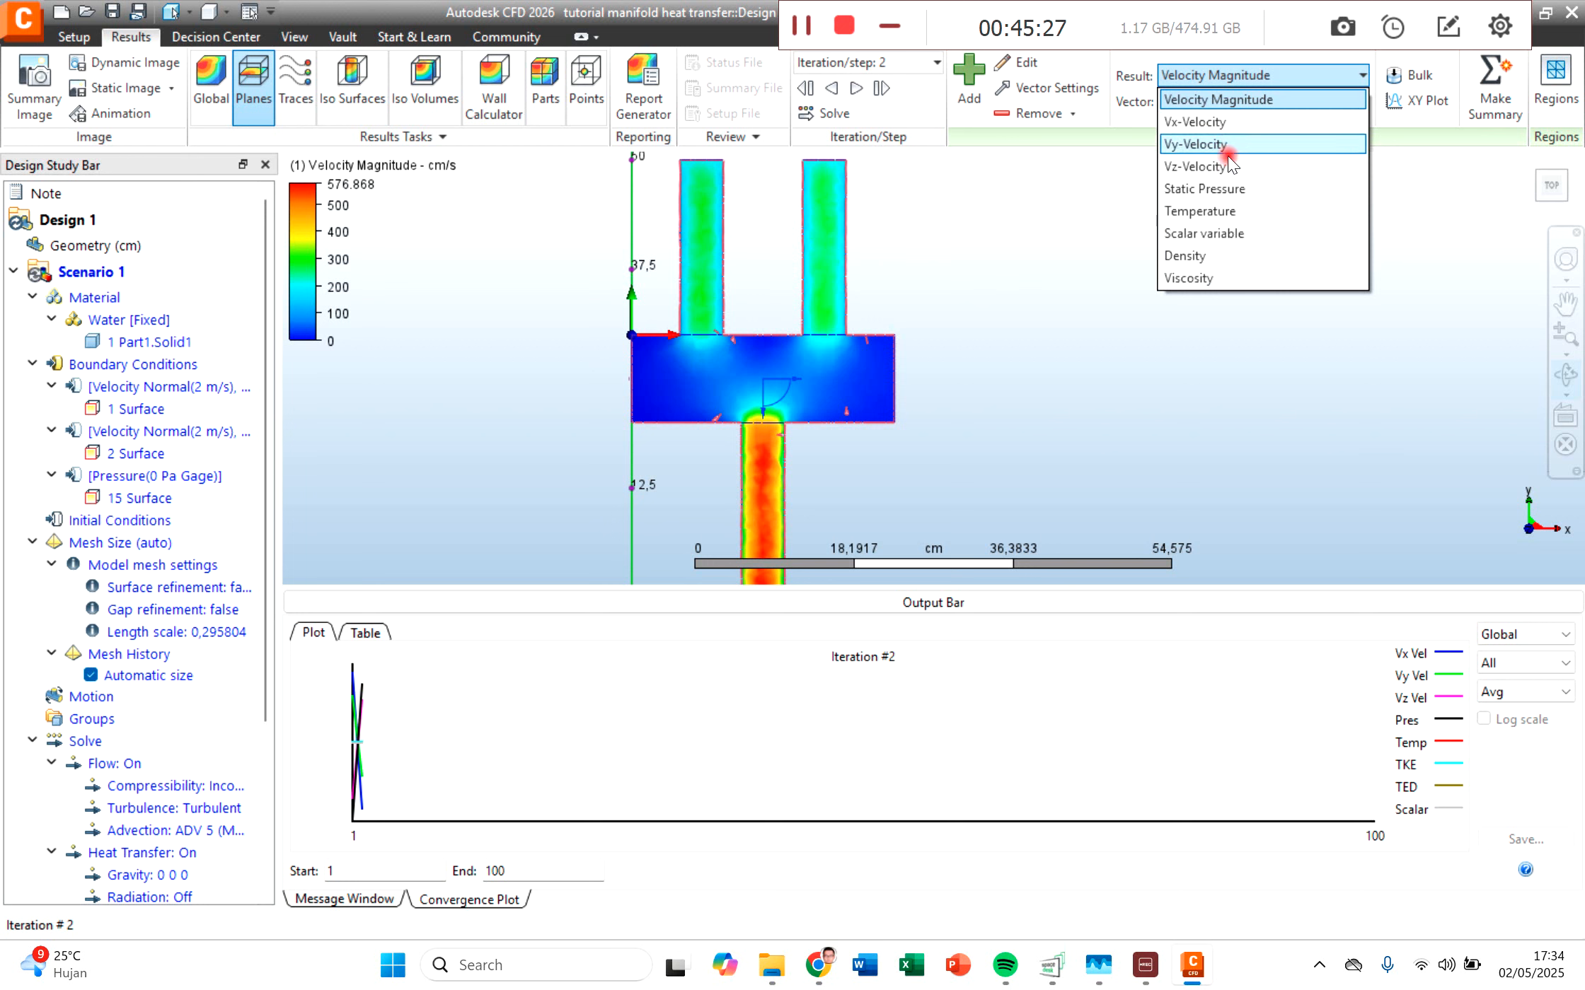
pyautogui.click(1225, 209)
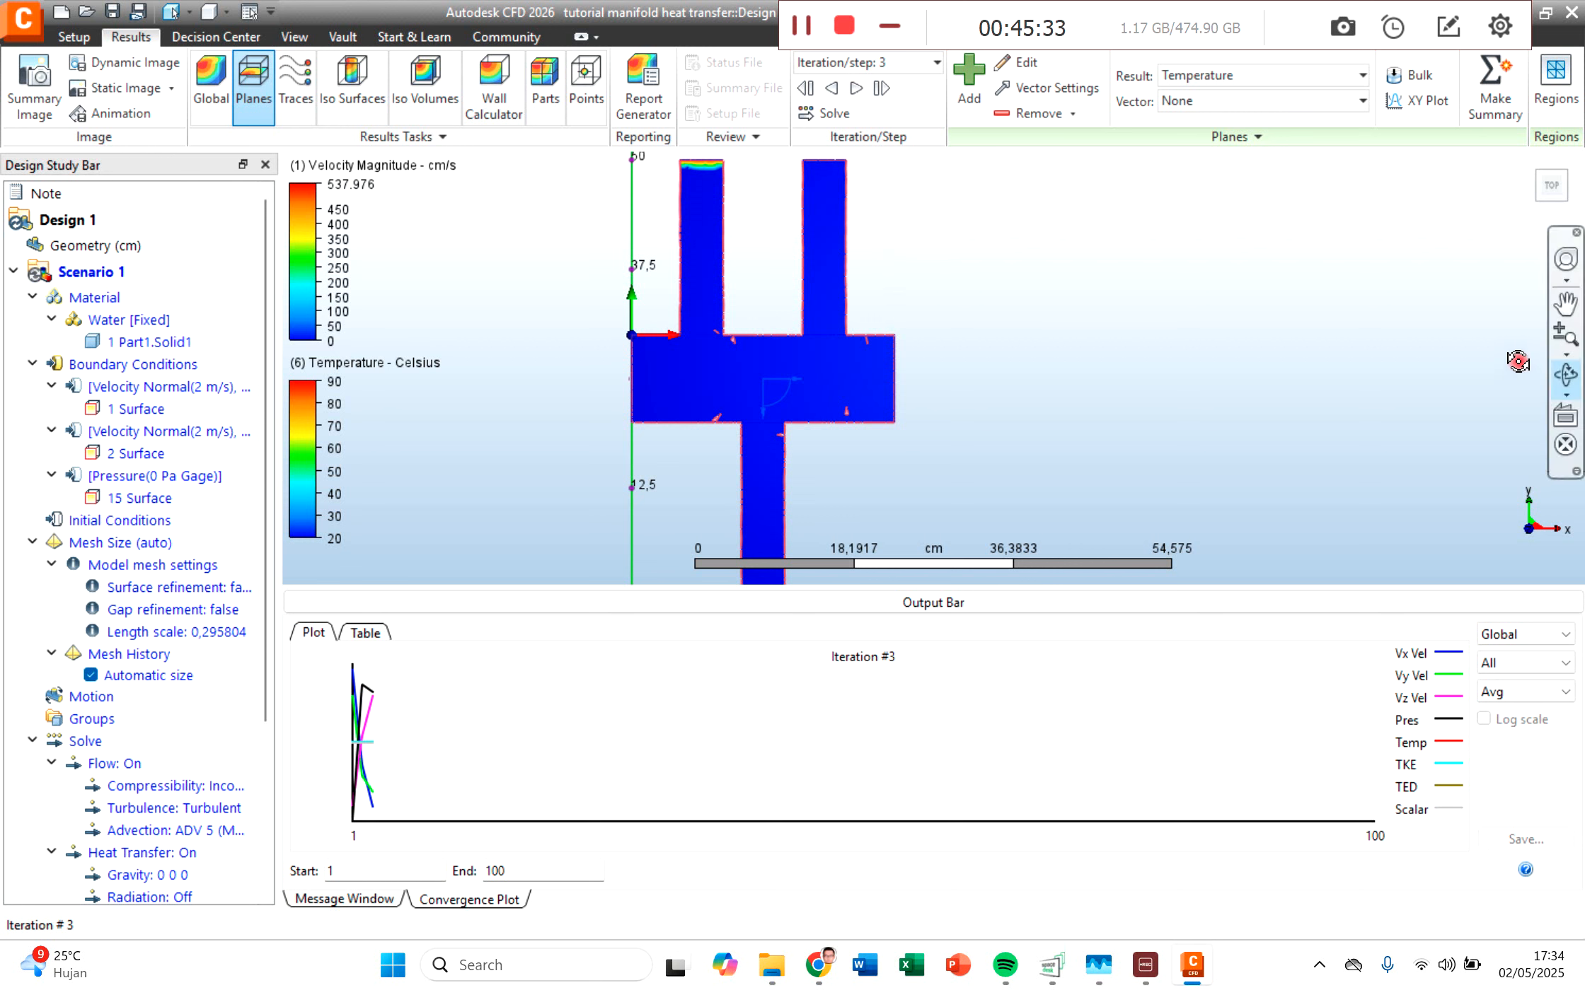
pyautogui.click(1566, 393)
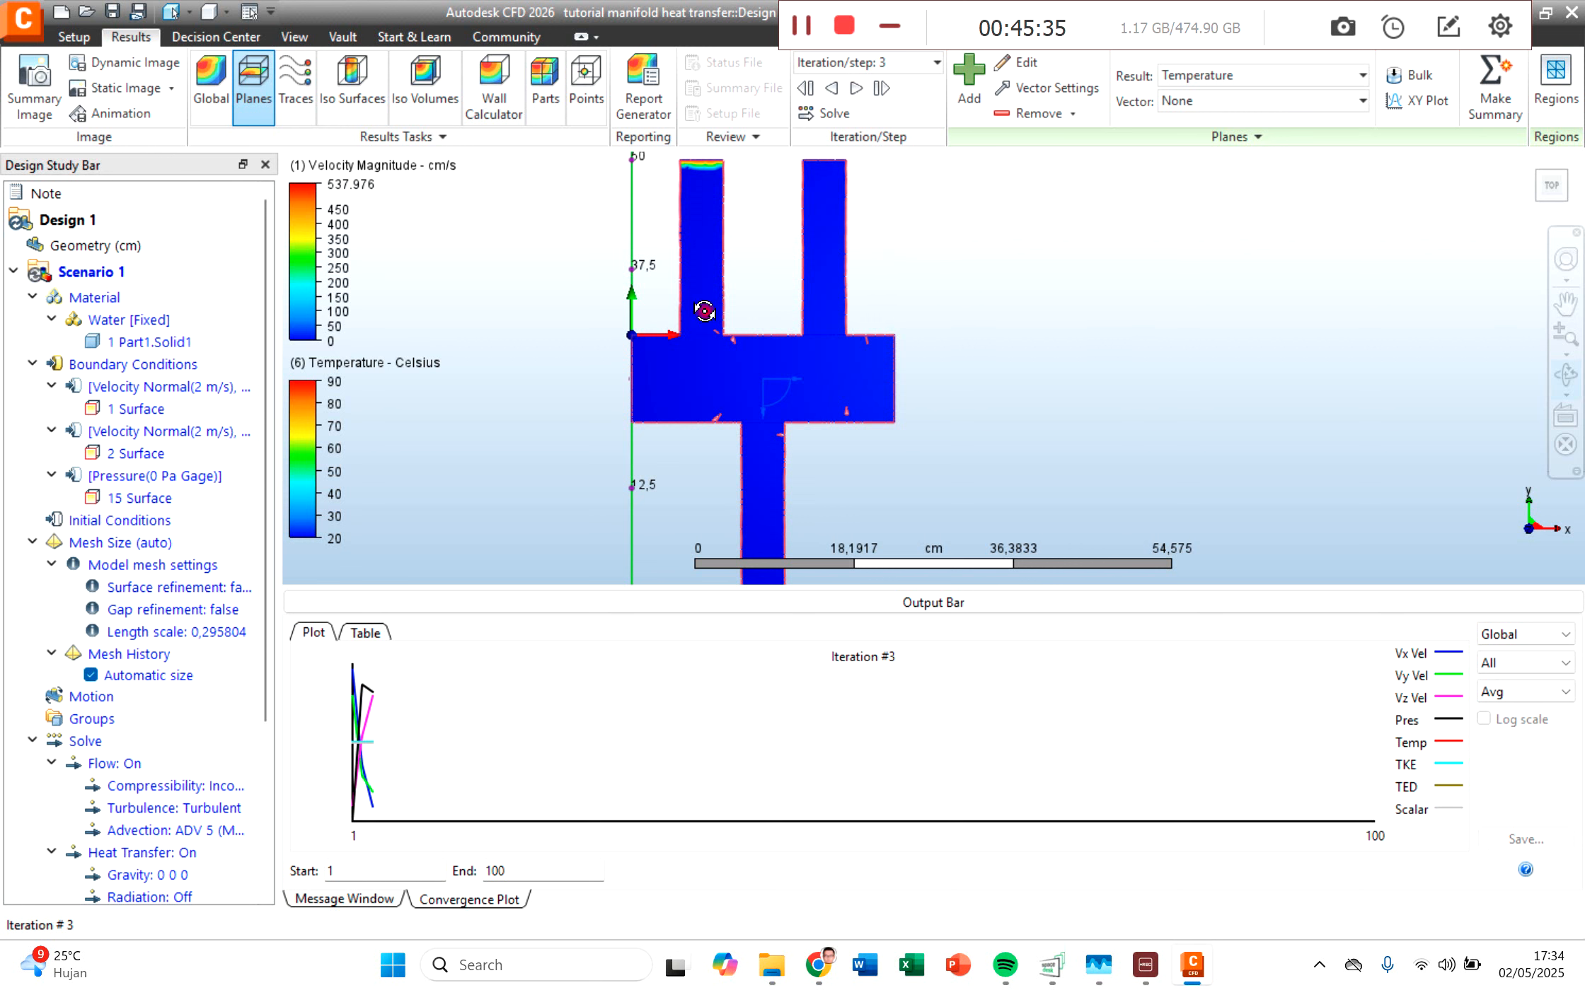
pyautogui.click(1569, 372)
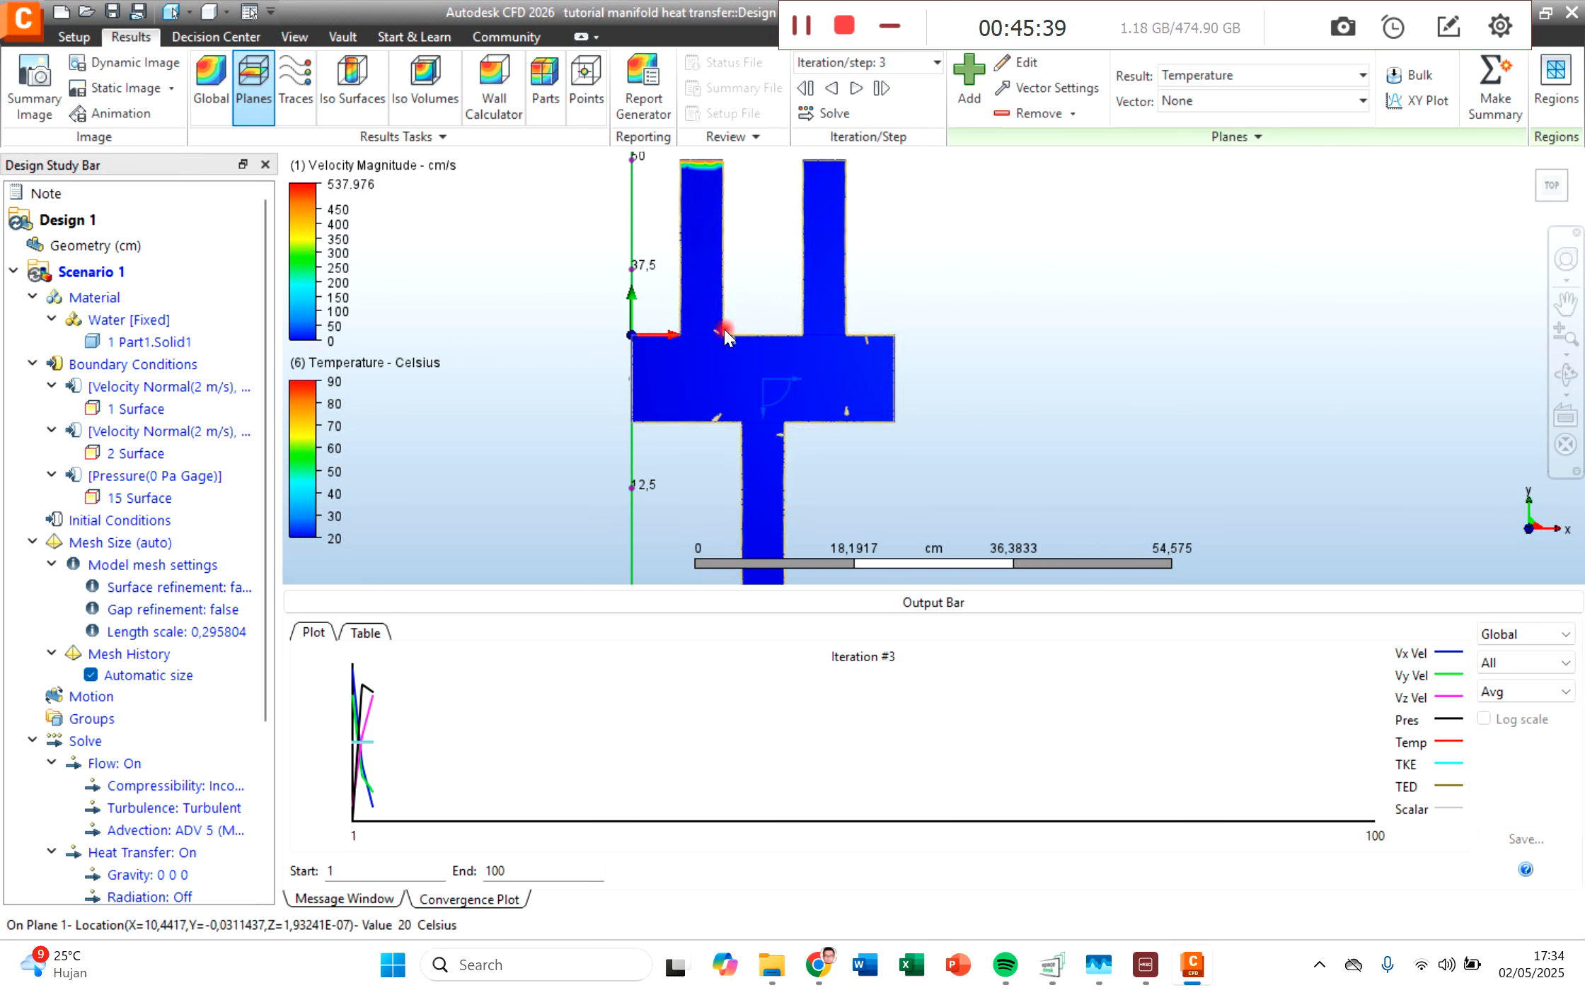
pyautogui.click(1565, 376)
pyautogui.moveTo(740, 275); pyautogui.dragTo(757, 345)
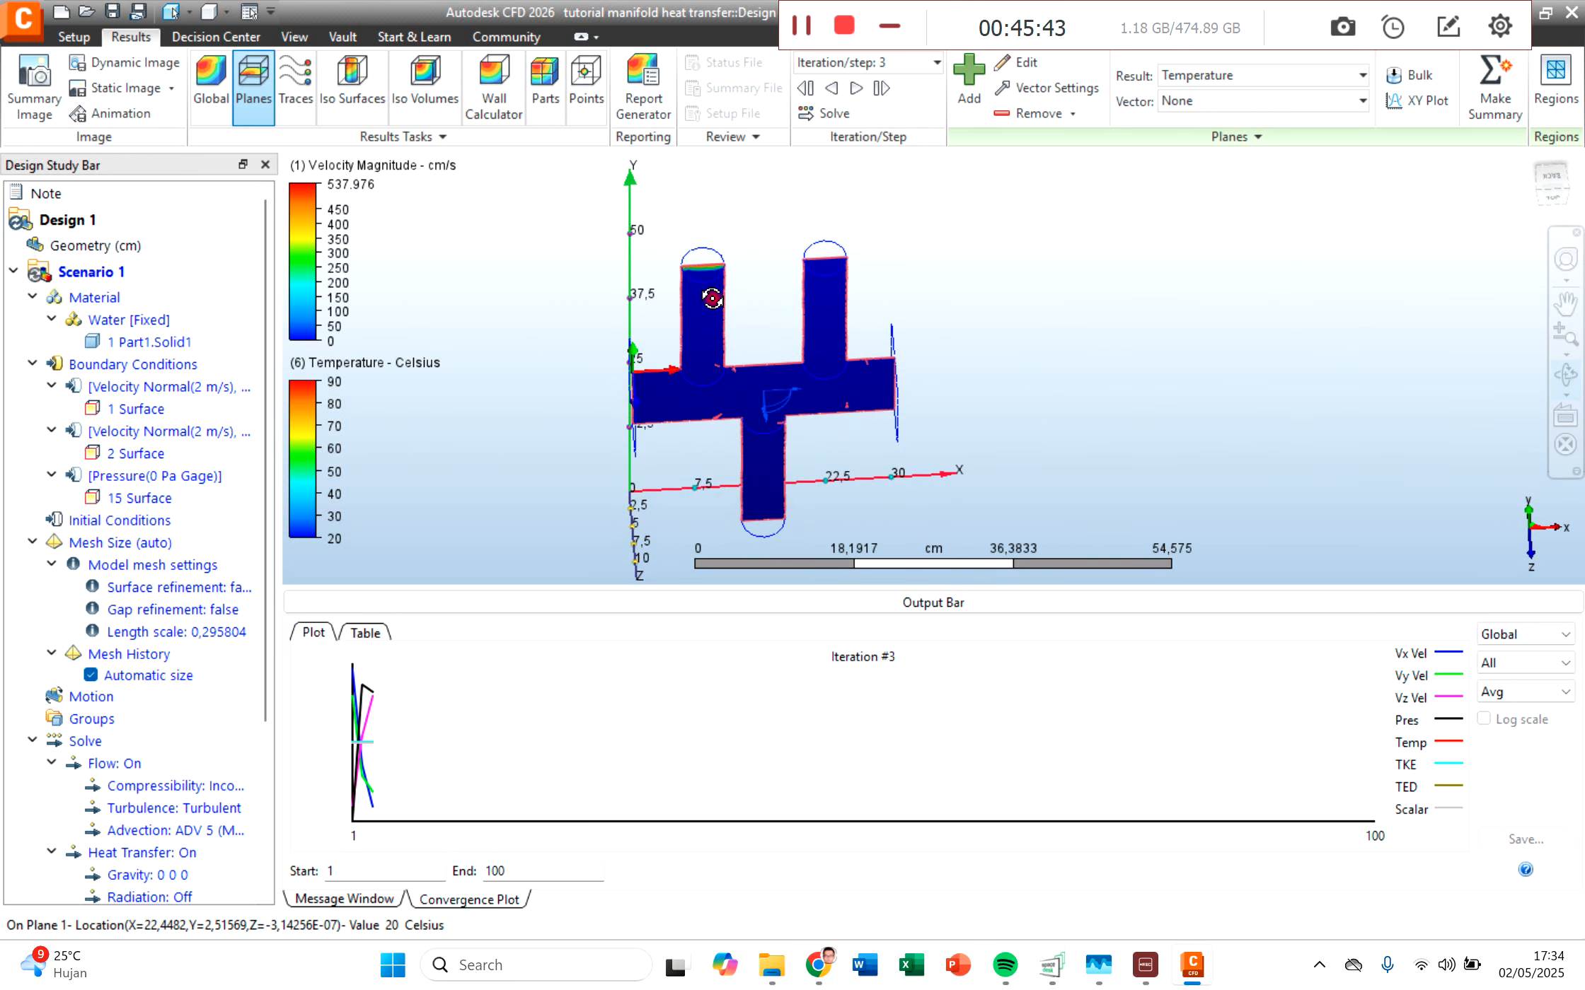
pyautogui.scroll(3, 705, 259)
pyautogui.scroll(4, 705, 258)
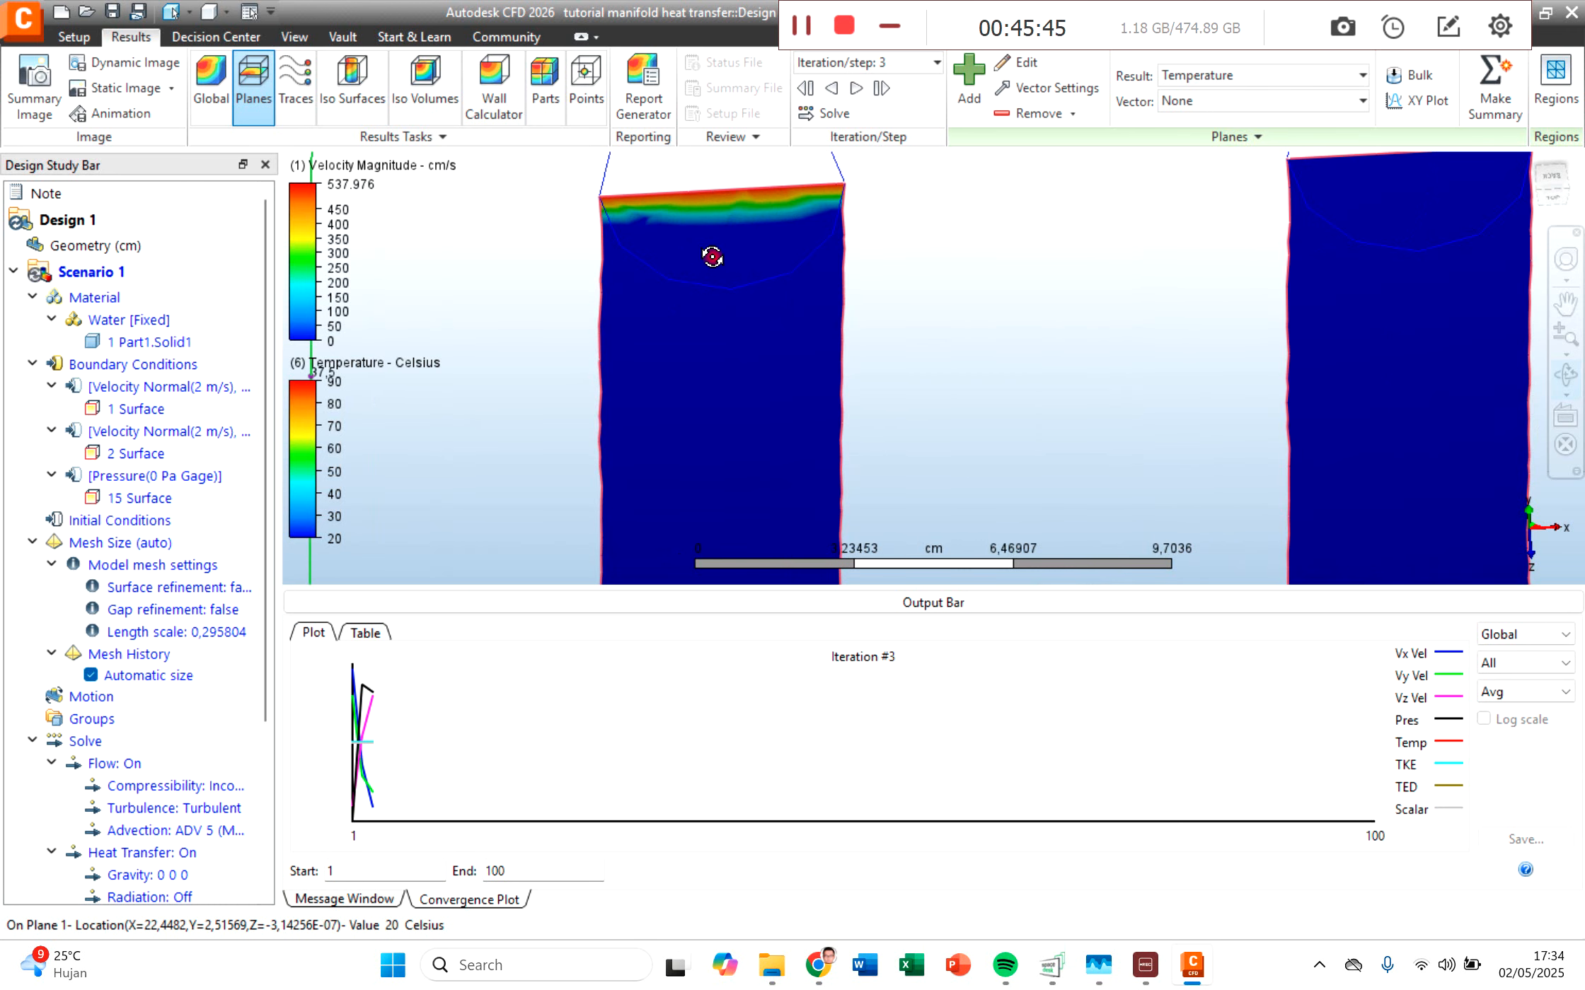
pyautogui.scroll(-7, 946, 393)
pyautogui.moveTo(1054, 454); pyautogui.dragTo(977, 159, button='middle')
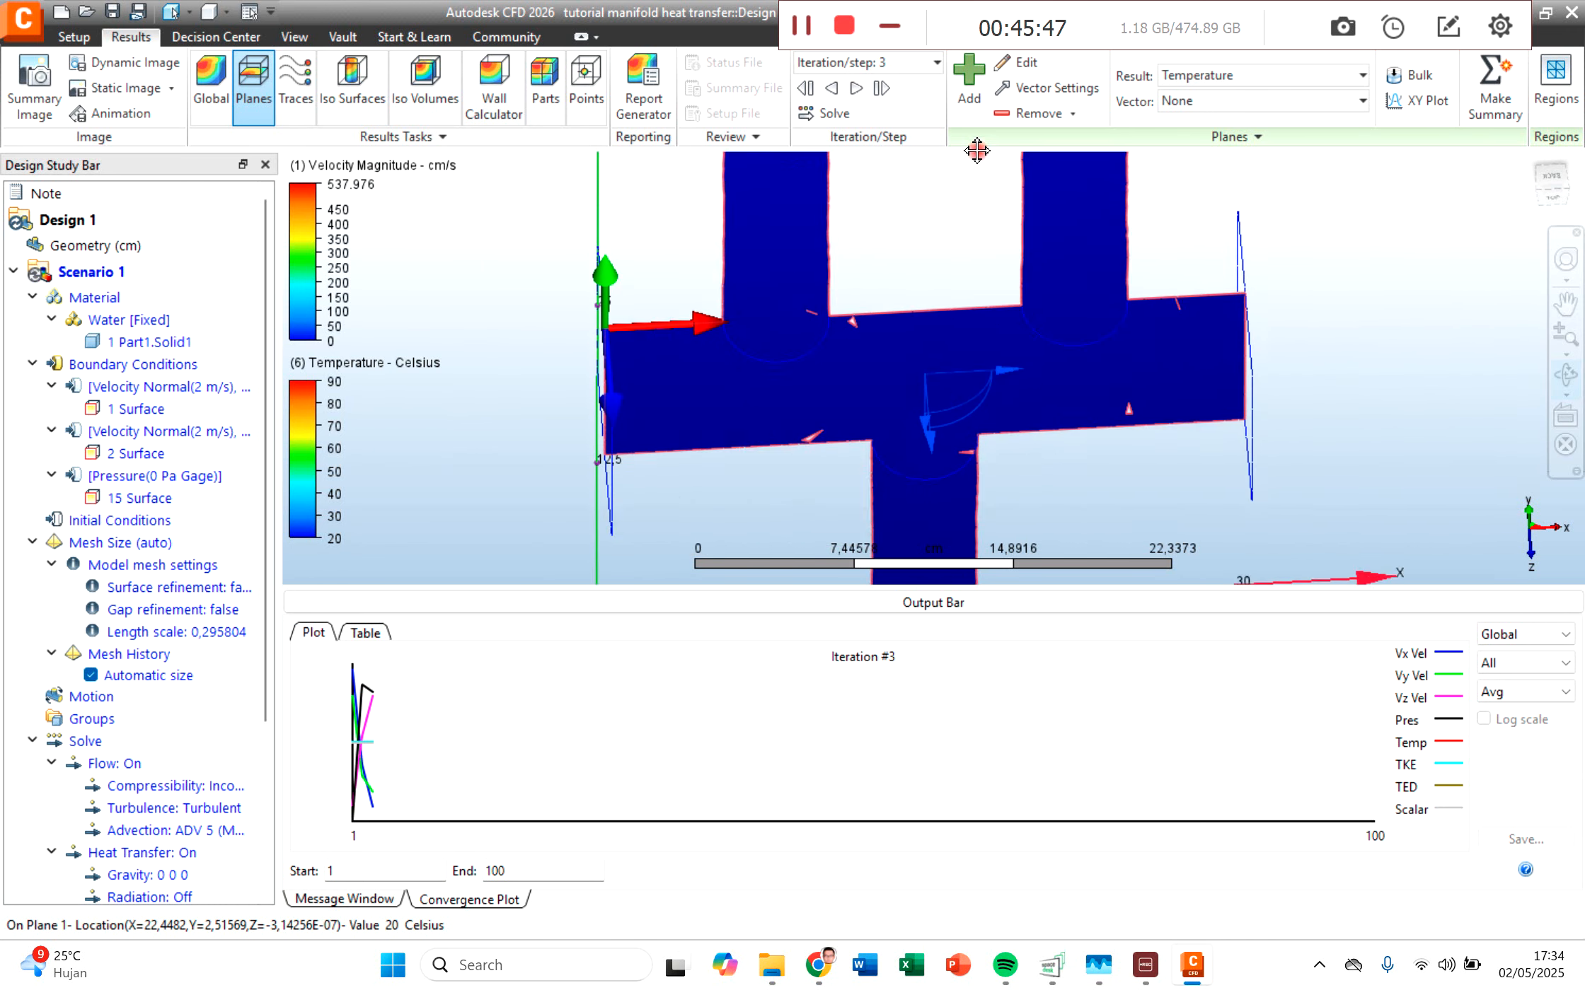
pyautogui.moveTo(991, 449); pyautogui.dragTo(989, 311)
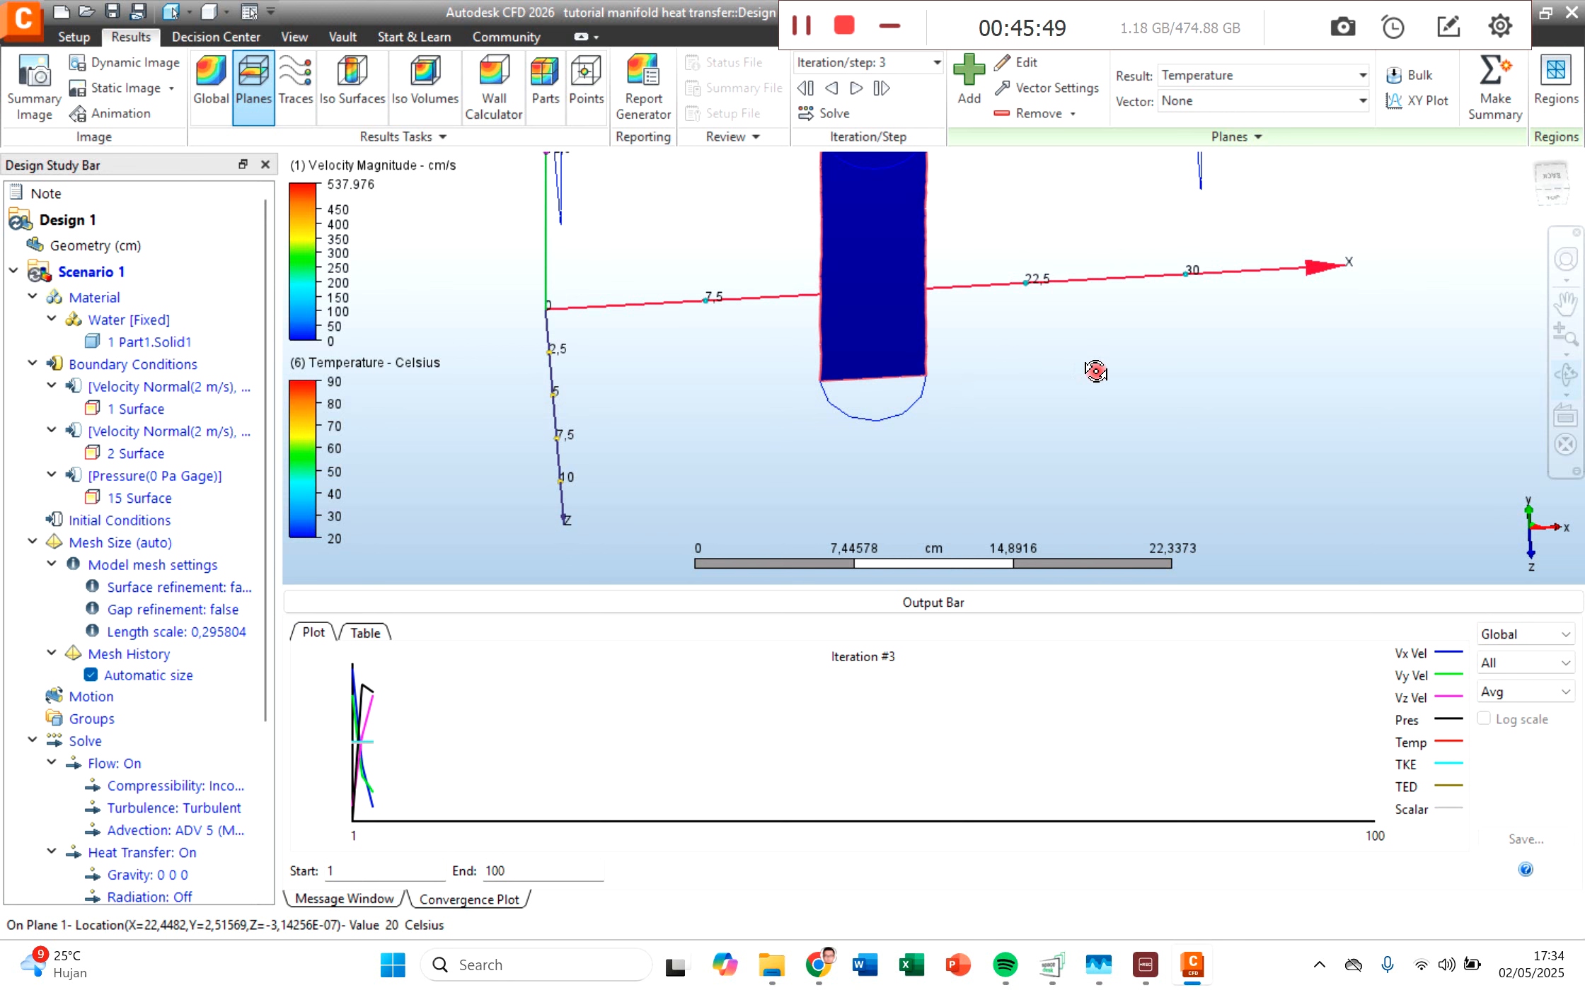
# Step: Restore the top view and examine the temperature distribution near the two inlet pipes
pyautogui.click(1551, 194)
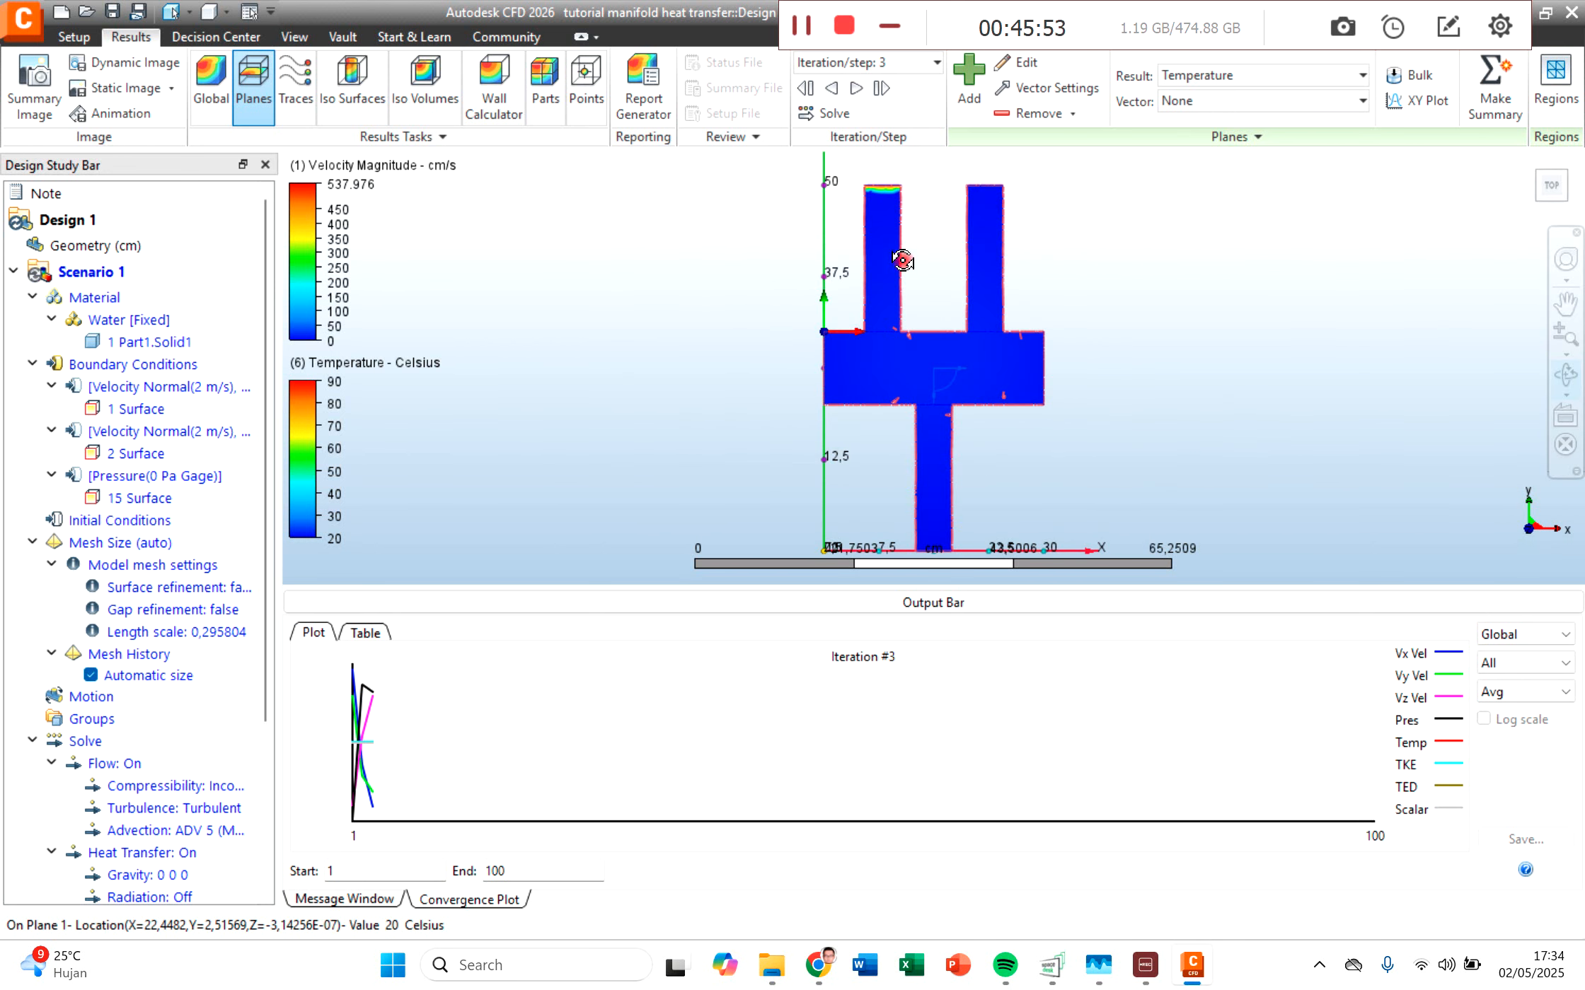
pyautogui.scroll(5, 967, 340)
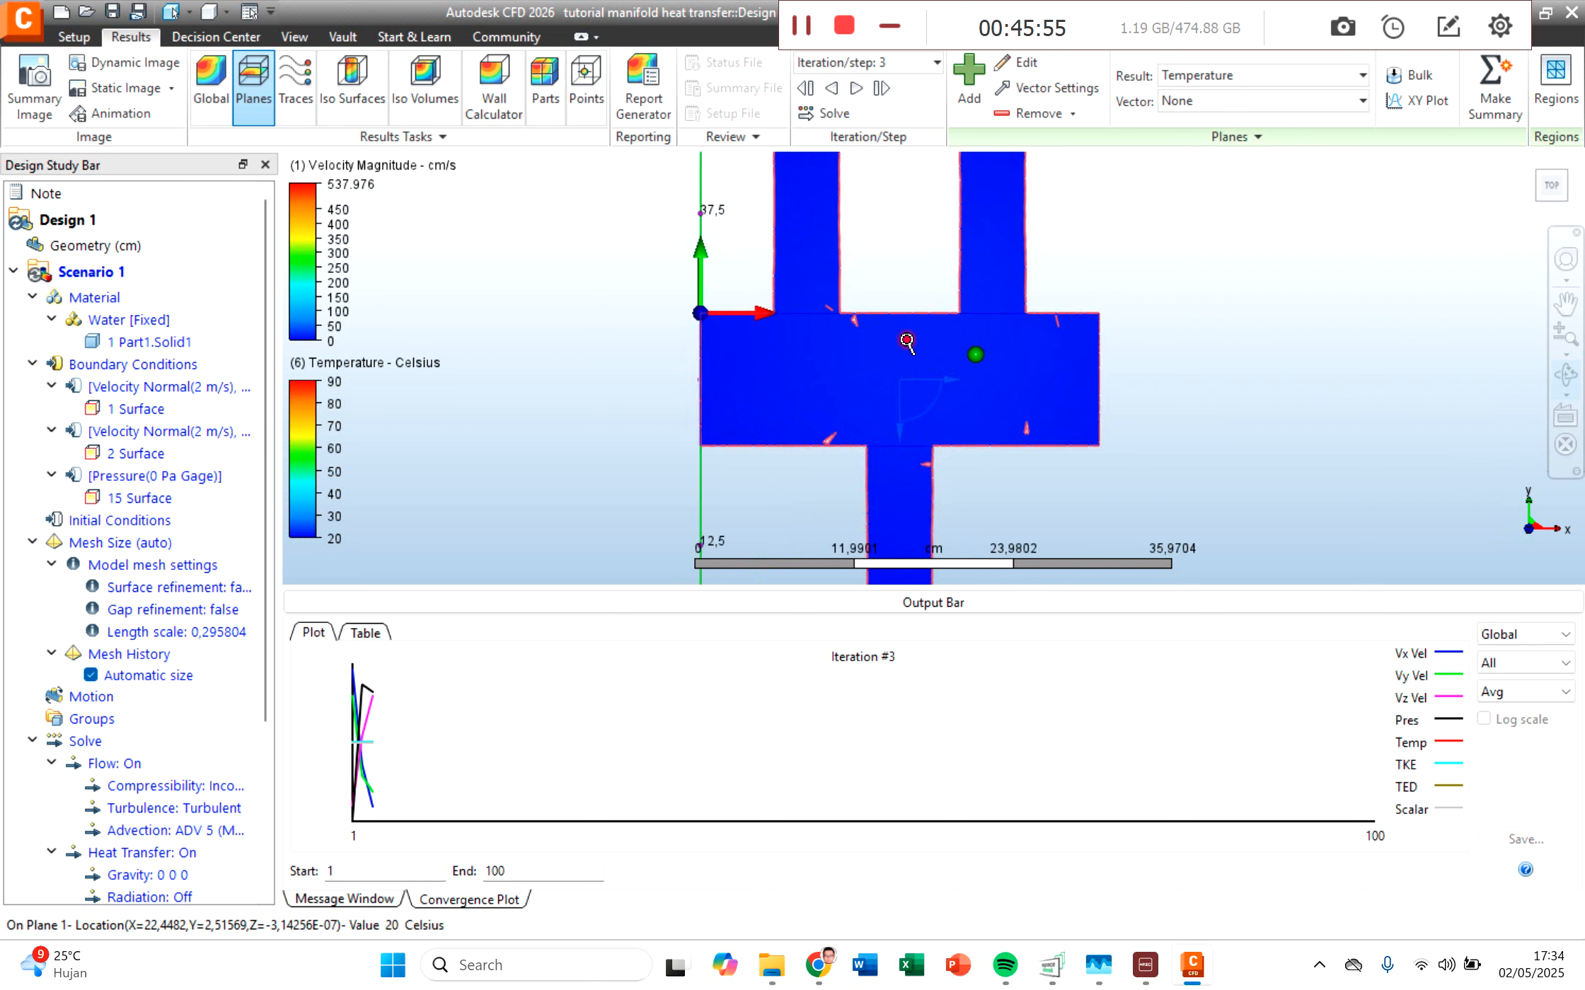
pyautogui.moveTo(957, 242); pyautogui.dragTo(886, 347, button='middle')
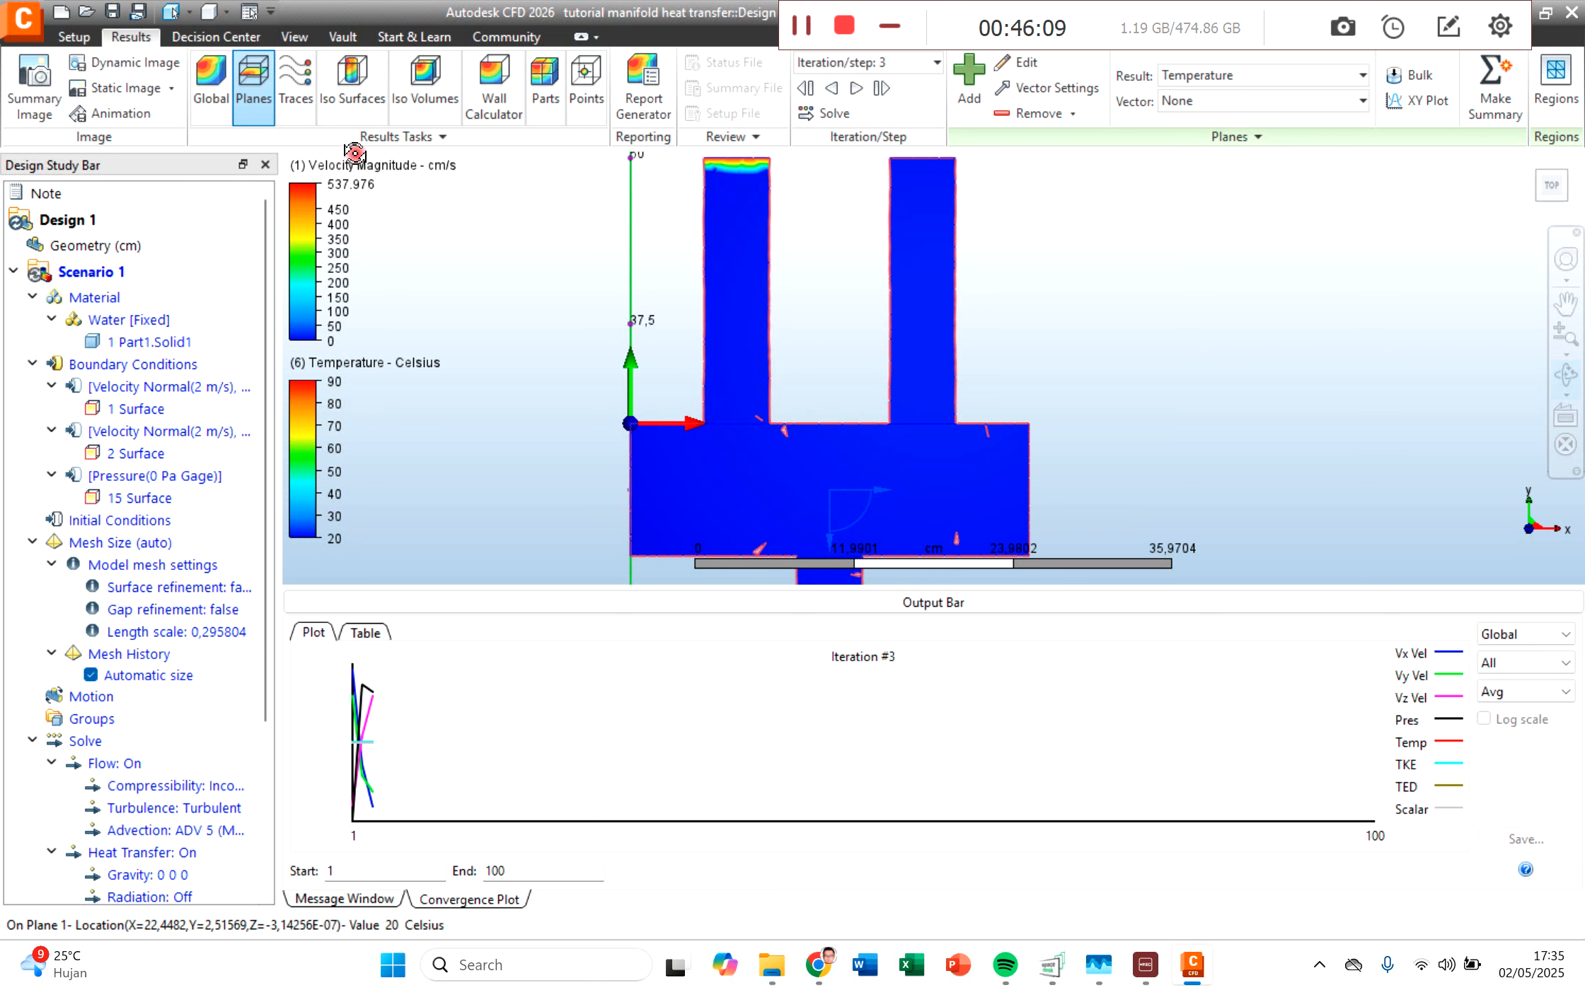
# Step: Hide Plane 1 and show the Water part as shaded to see the global results on its surfaces
pyautogui.scroll(-4, 120, 665)
pyautogui.click(91, 793)
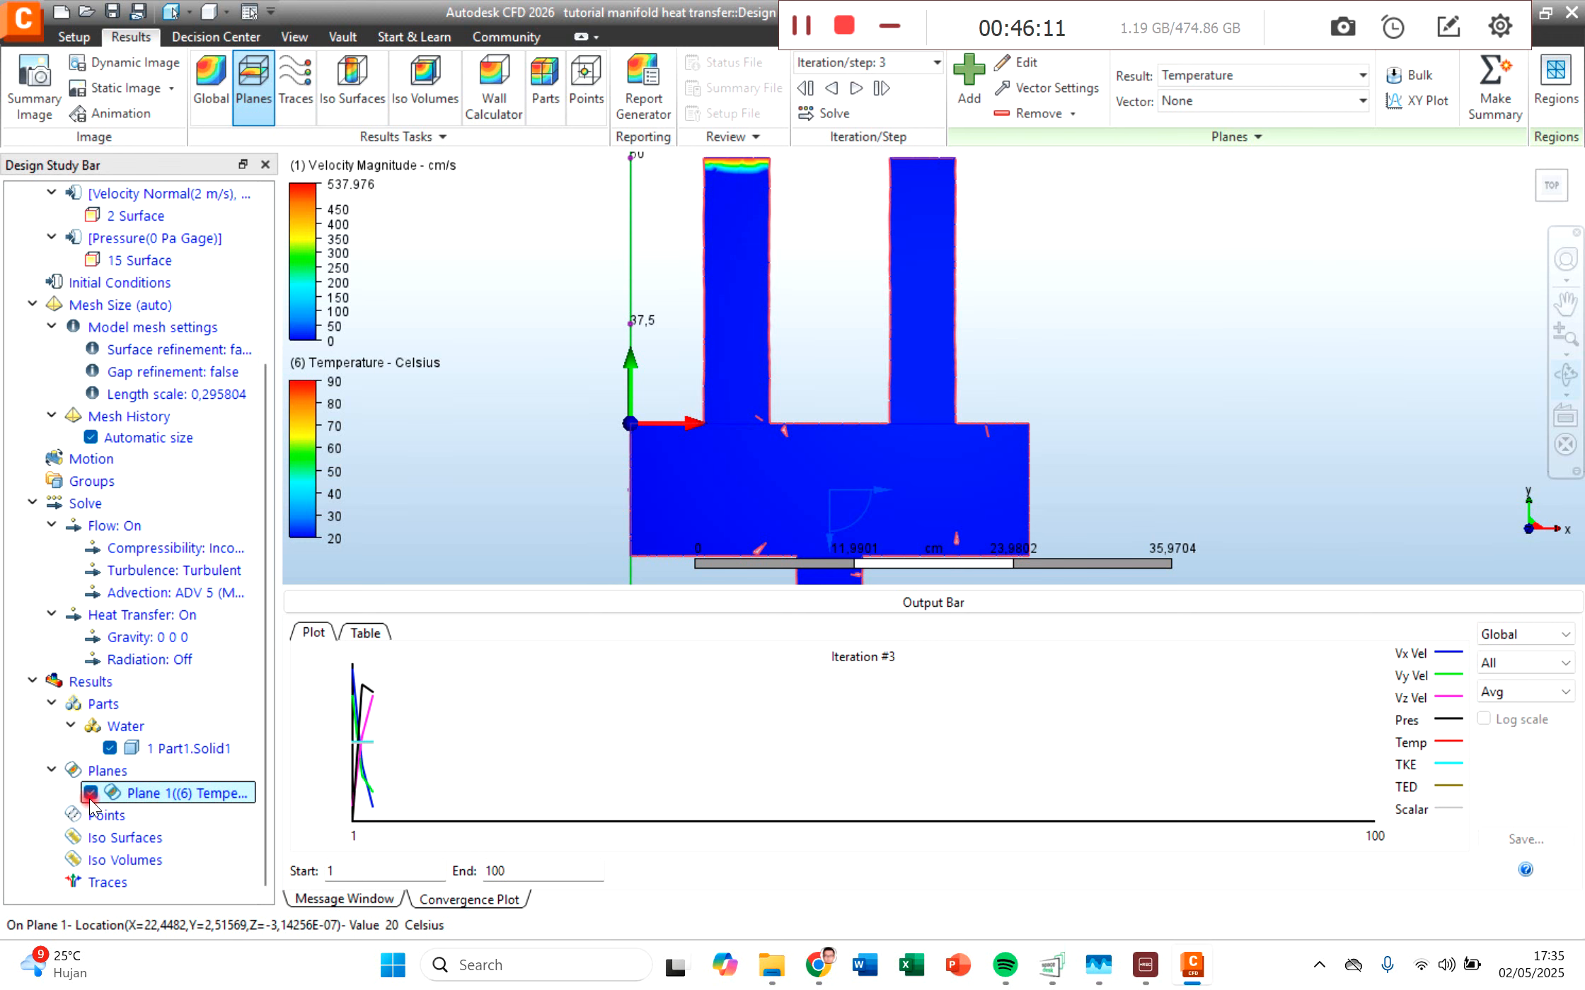
pyautogui.click(211, 89)
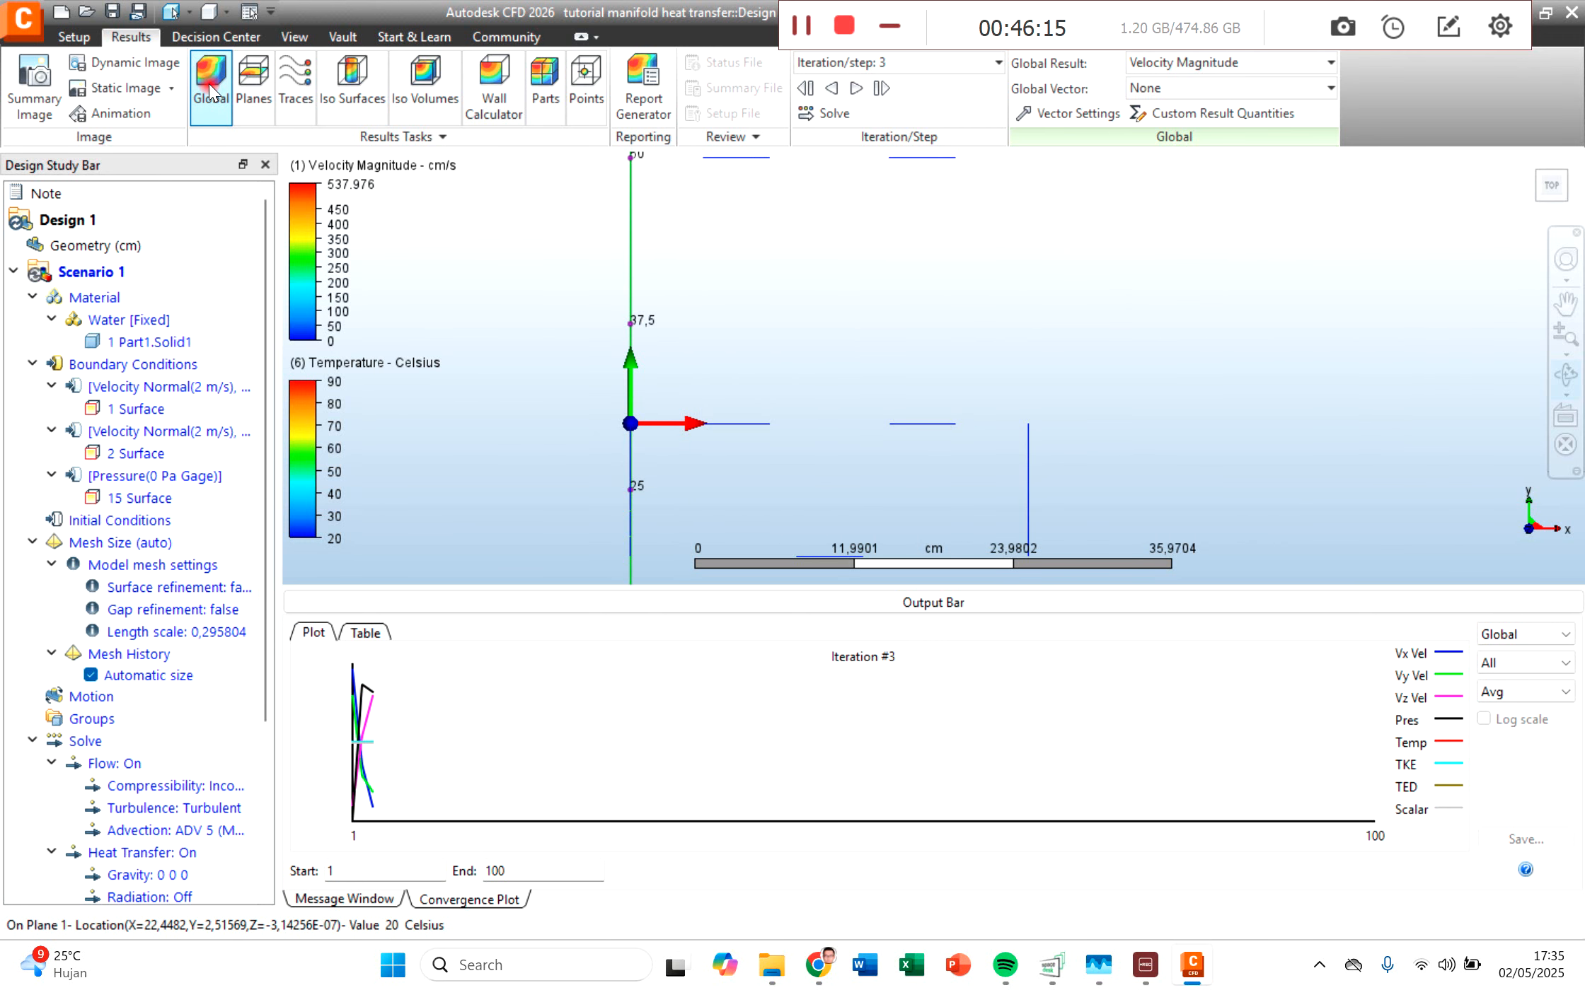
pyautogui.rightClick(210, 88)
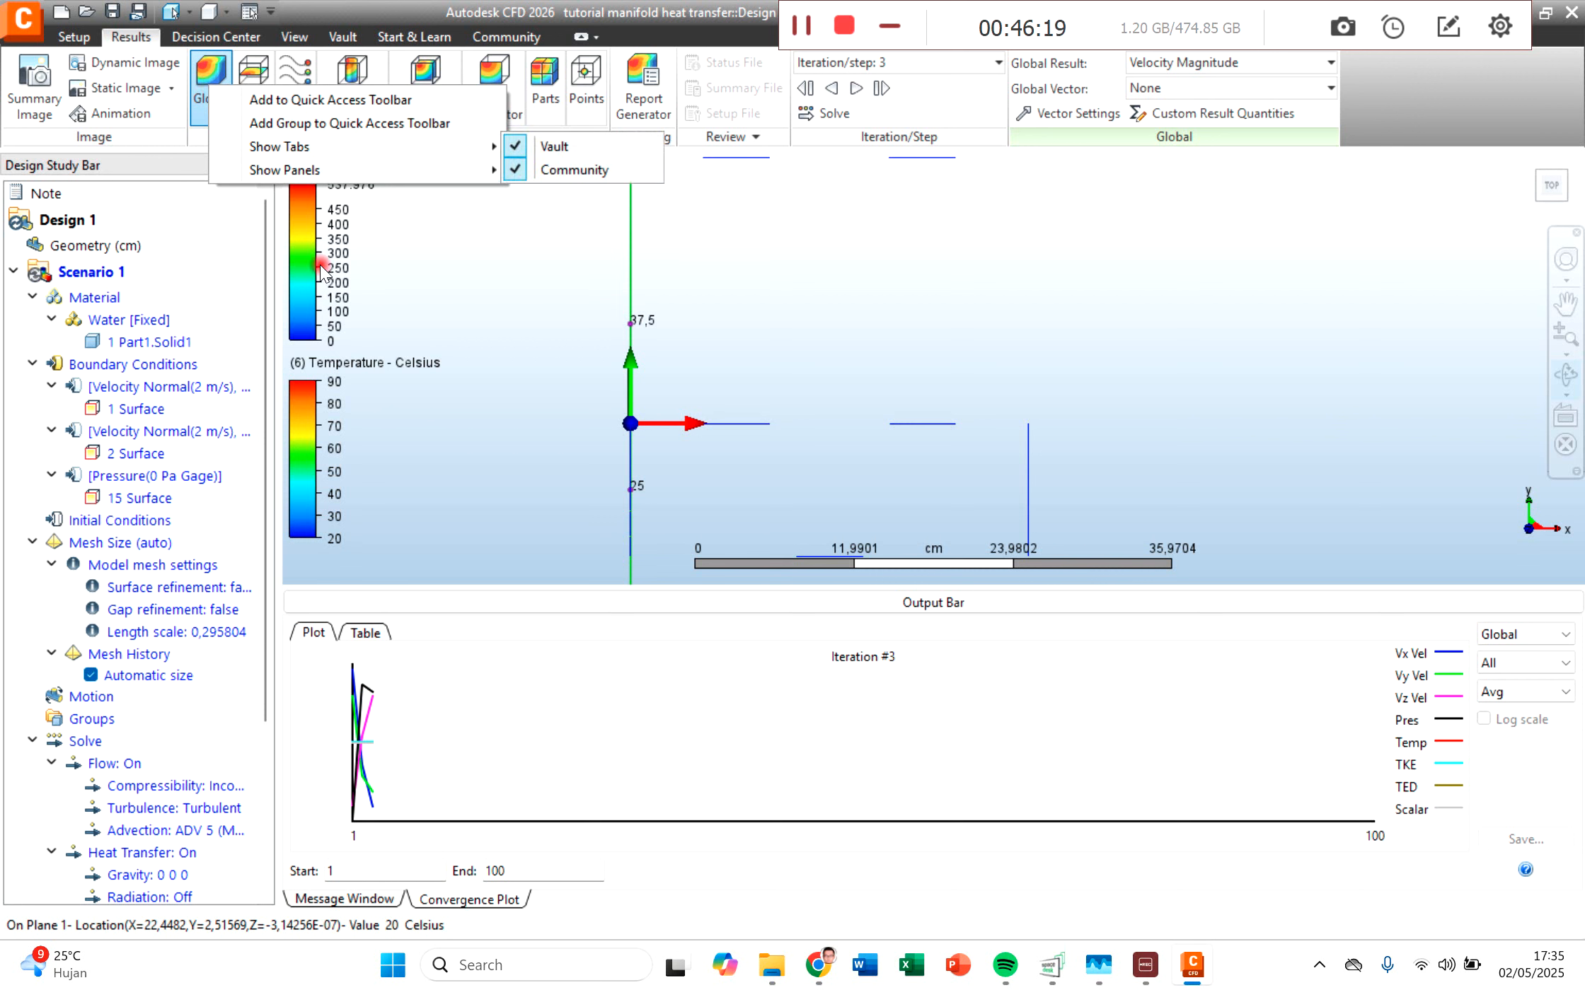
pyautogui.click(264, 610)
pyautogui.moveTo(264, 611); pyautogui.dragTo(261, 815)
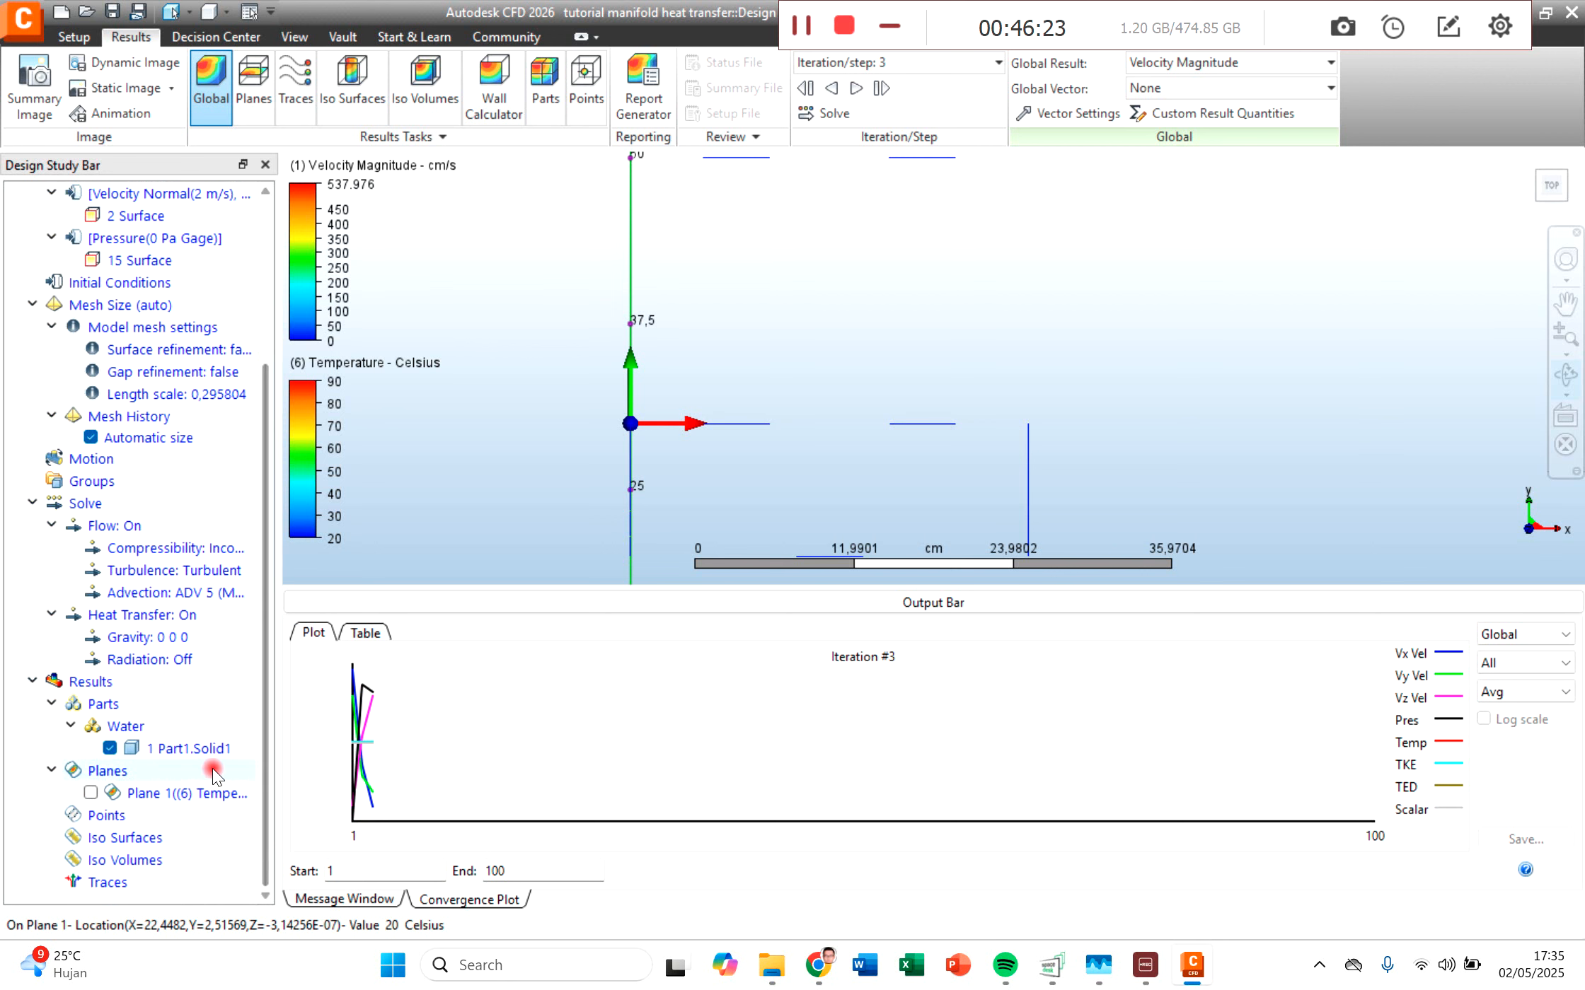
pyautogui.rightClick(111, 723)
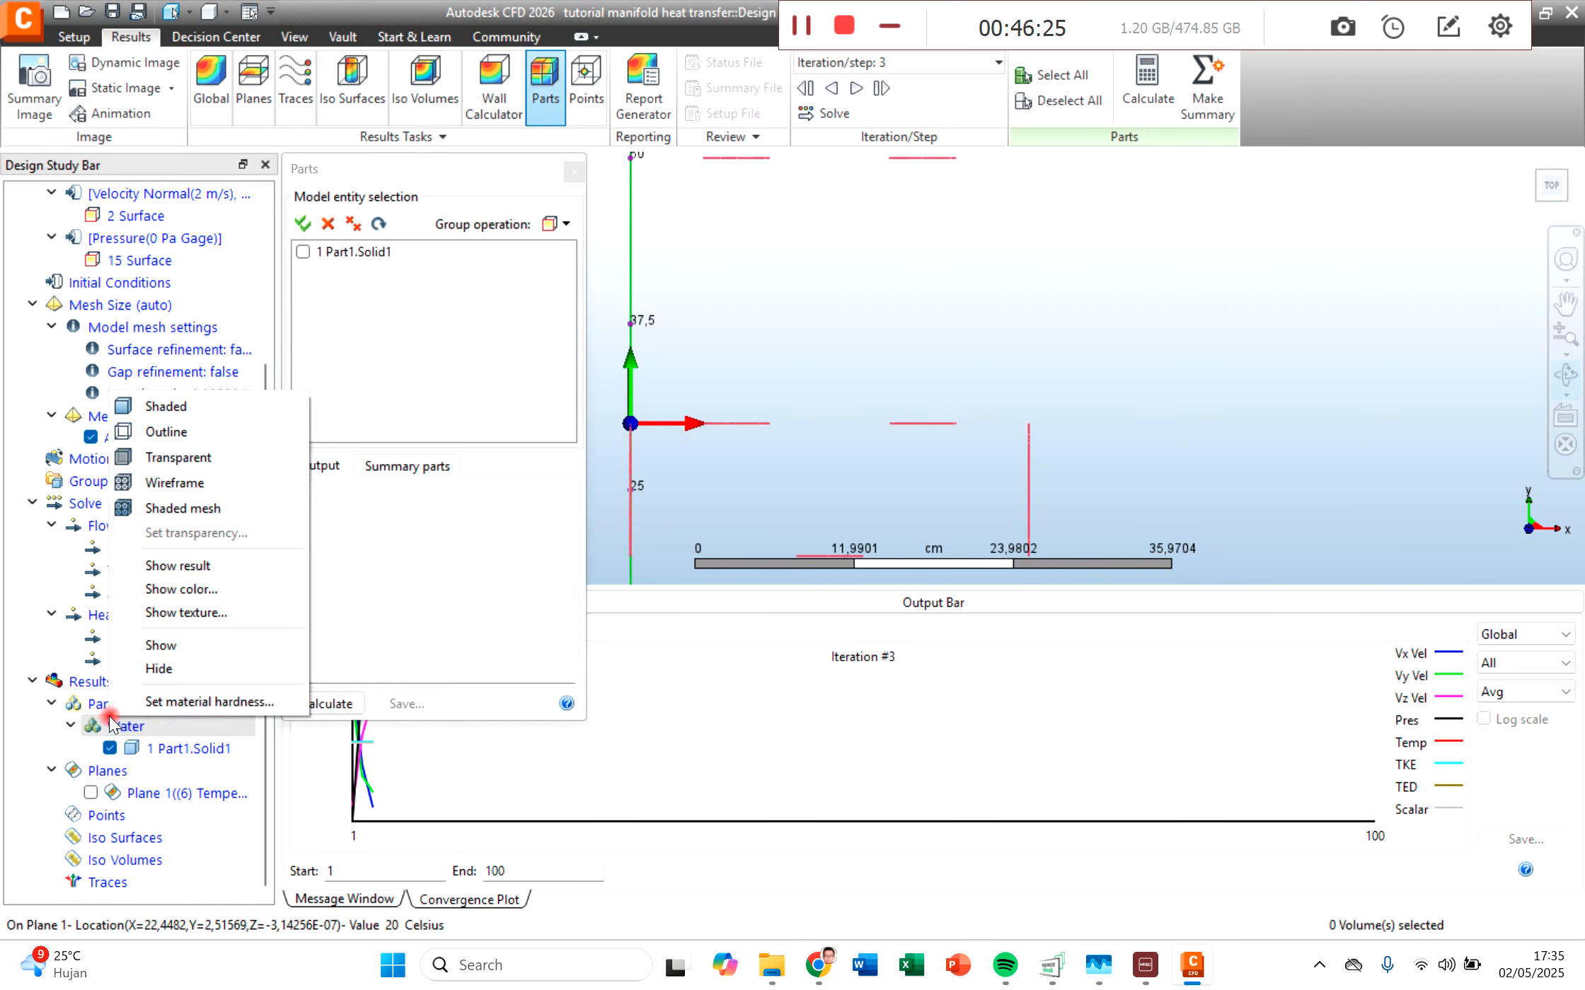
pyautogui.click(205, 409)
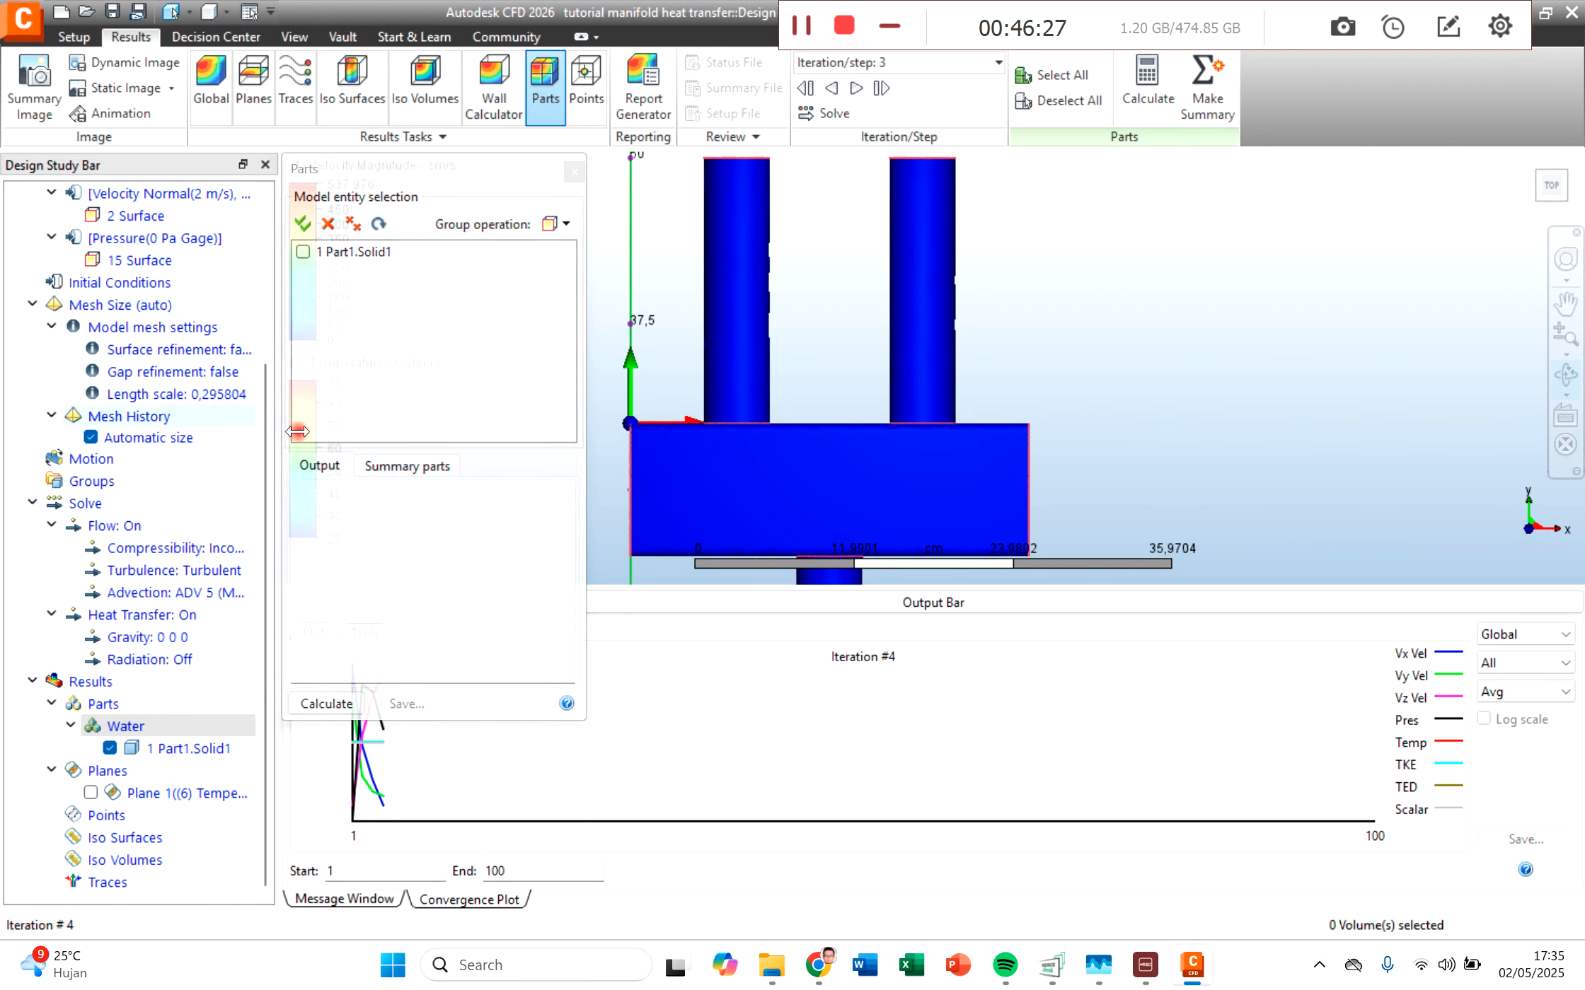
pyautogui.click(575, 172)
# Step: Set the global result to Temperature and examine it on the manifold's outer surfaces from several angles
pyautogui.click(1565, 377)
pyautogui.moveTo(793, 345); pyautogui.dragTo(820, 443)
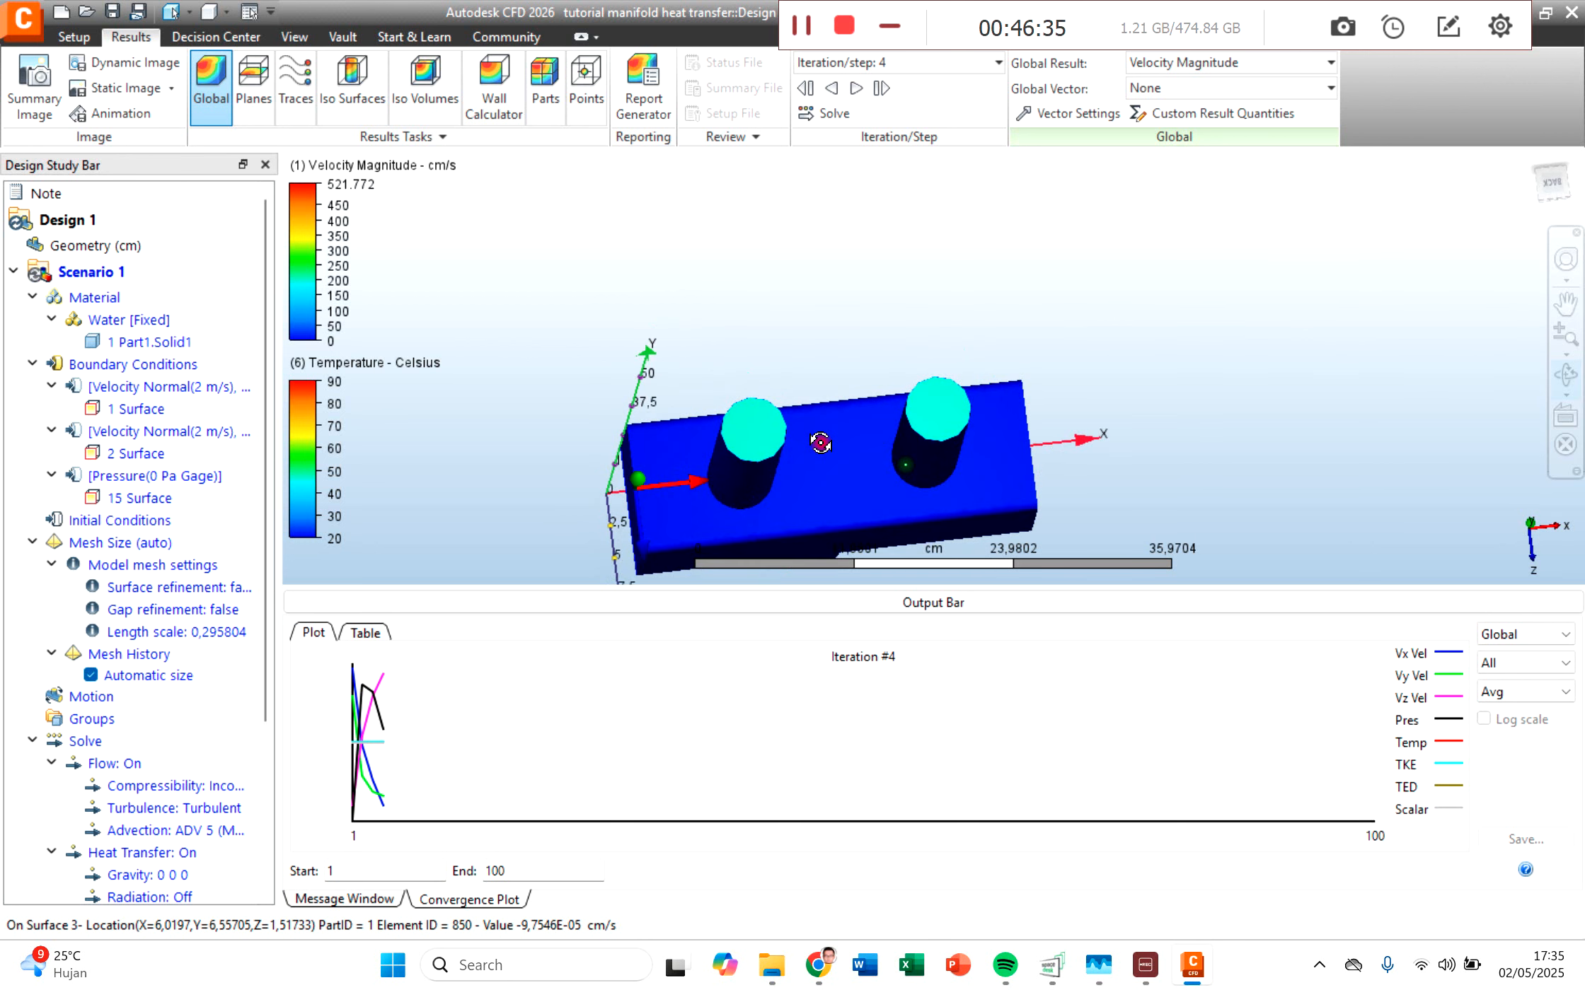
pyautogui.click(1204, 64)
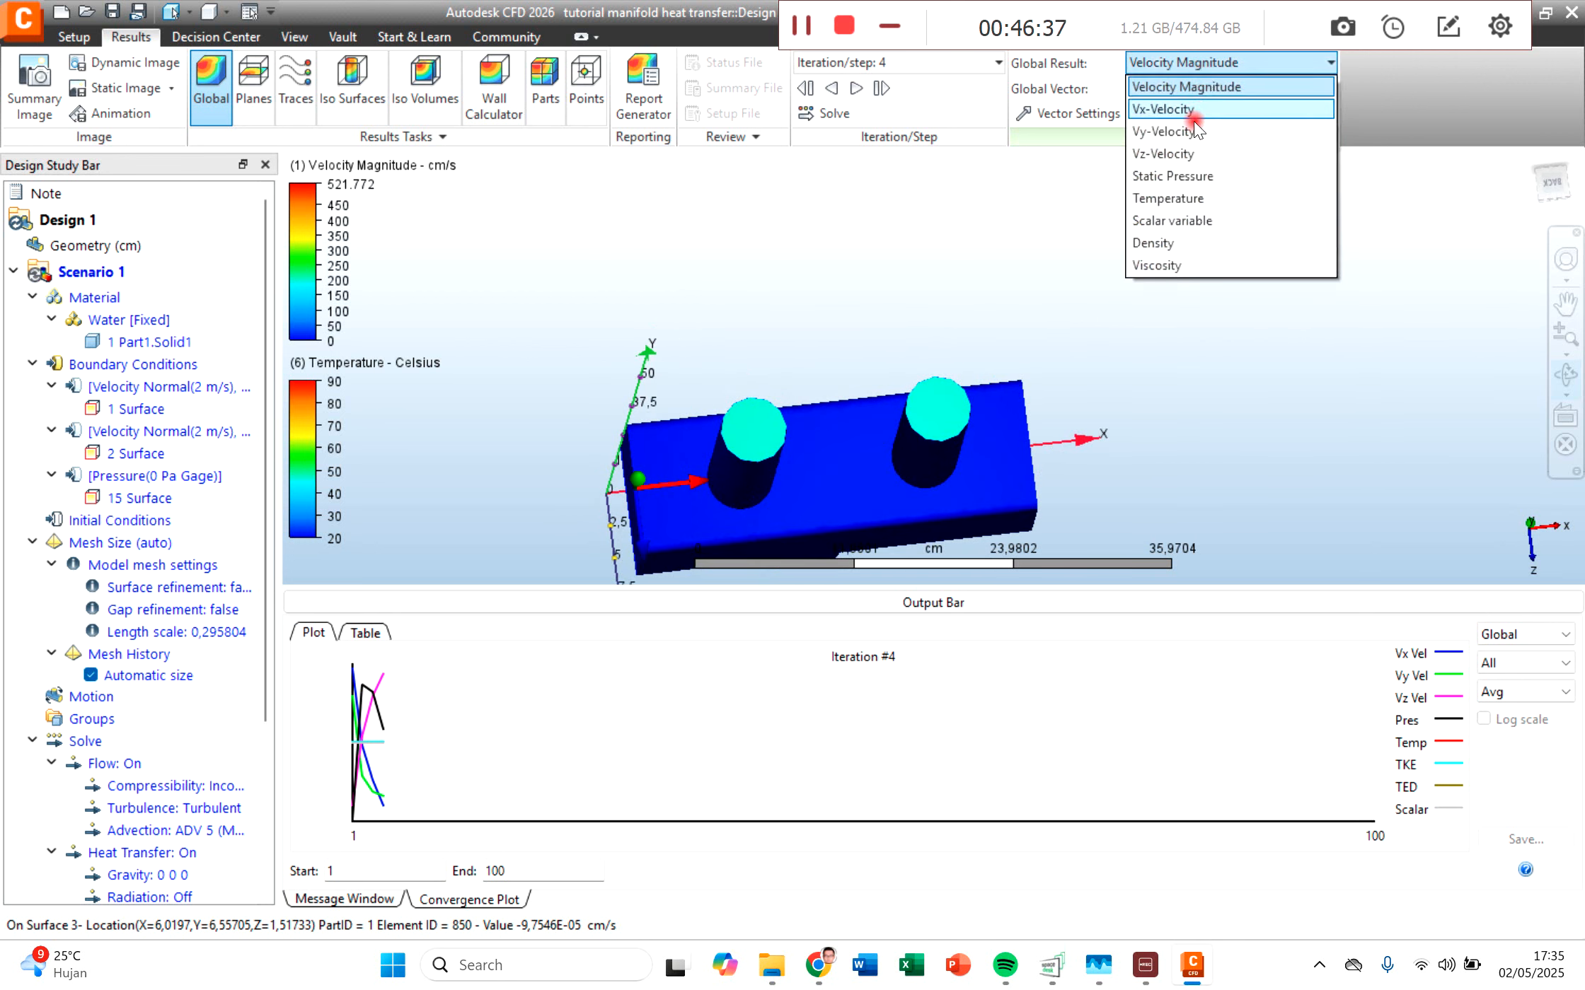
pyautogui.click(1178, 199)
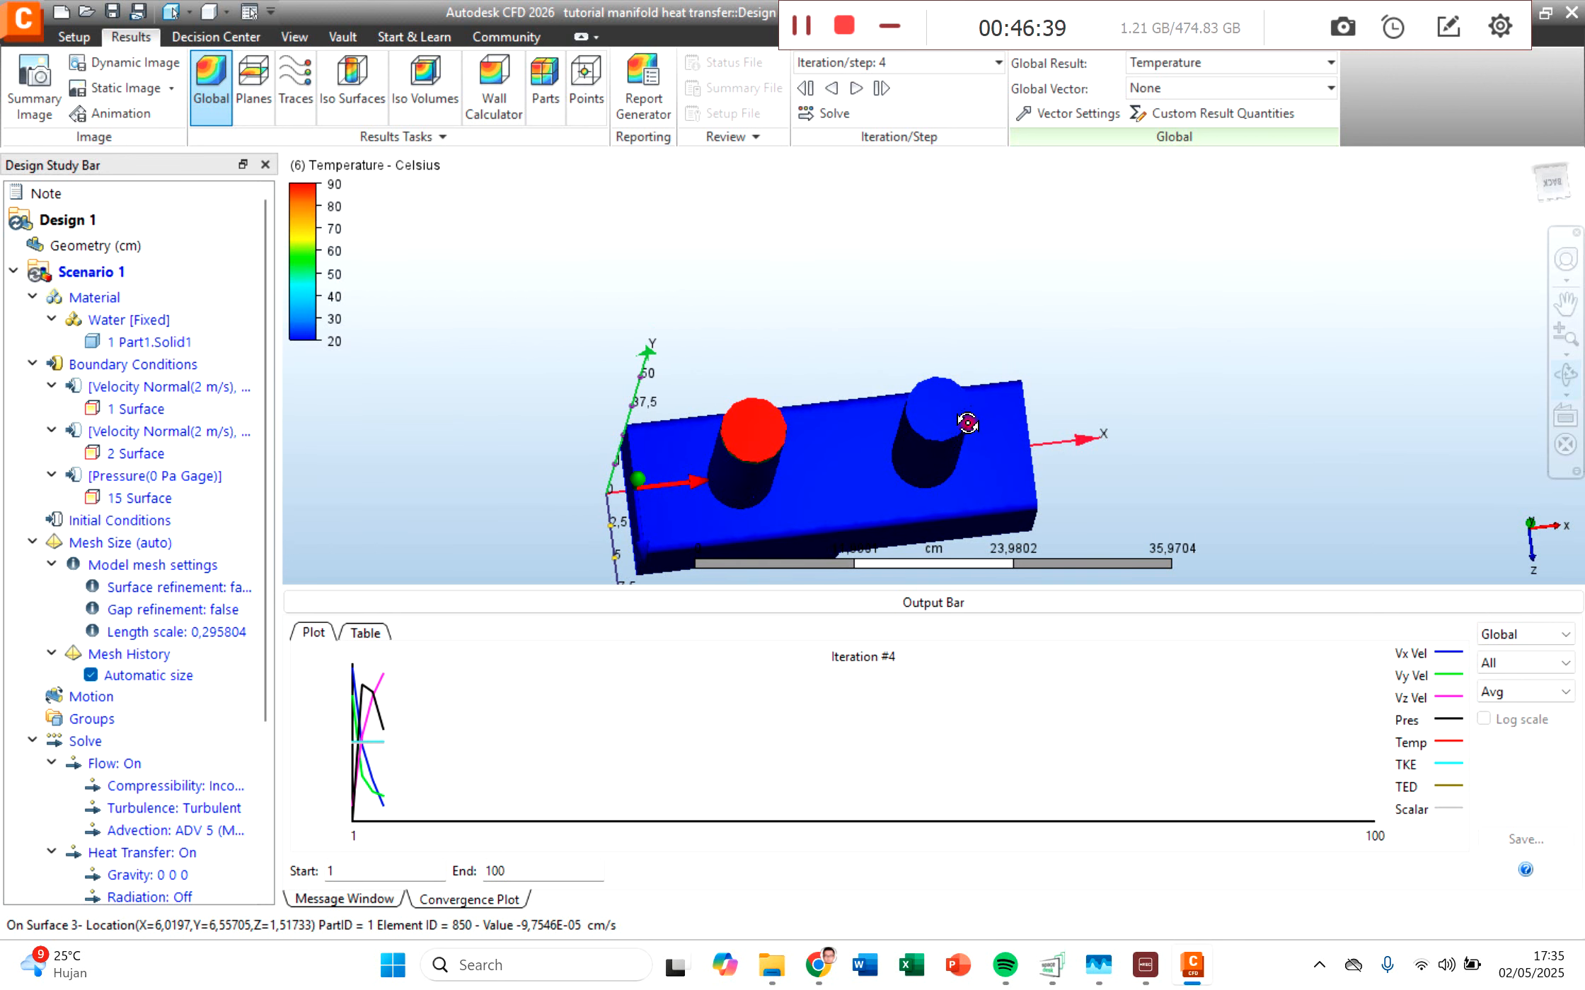
pyautogui.moveTo(849, 456); pyautogui.dragTo(826, 382)
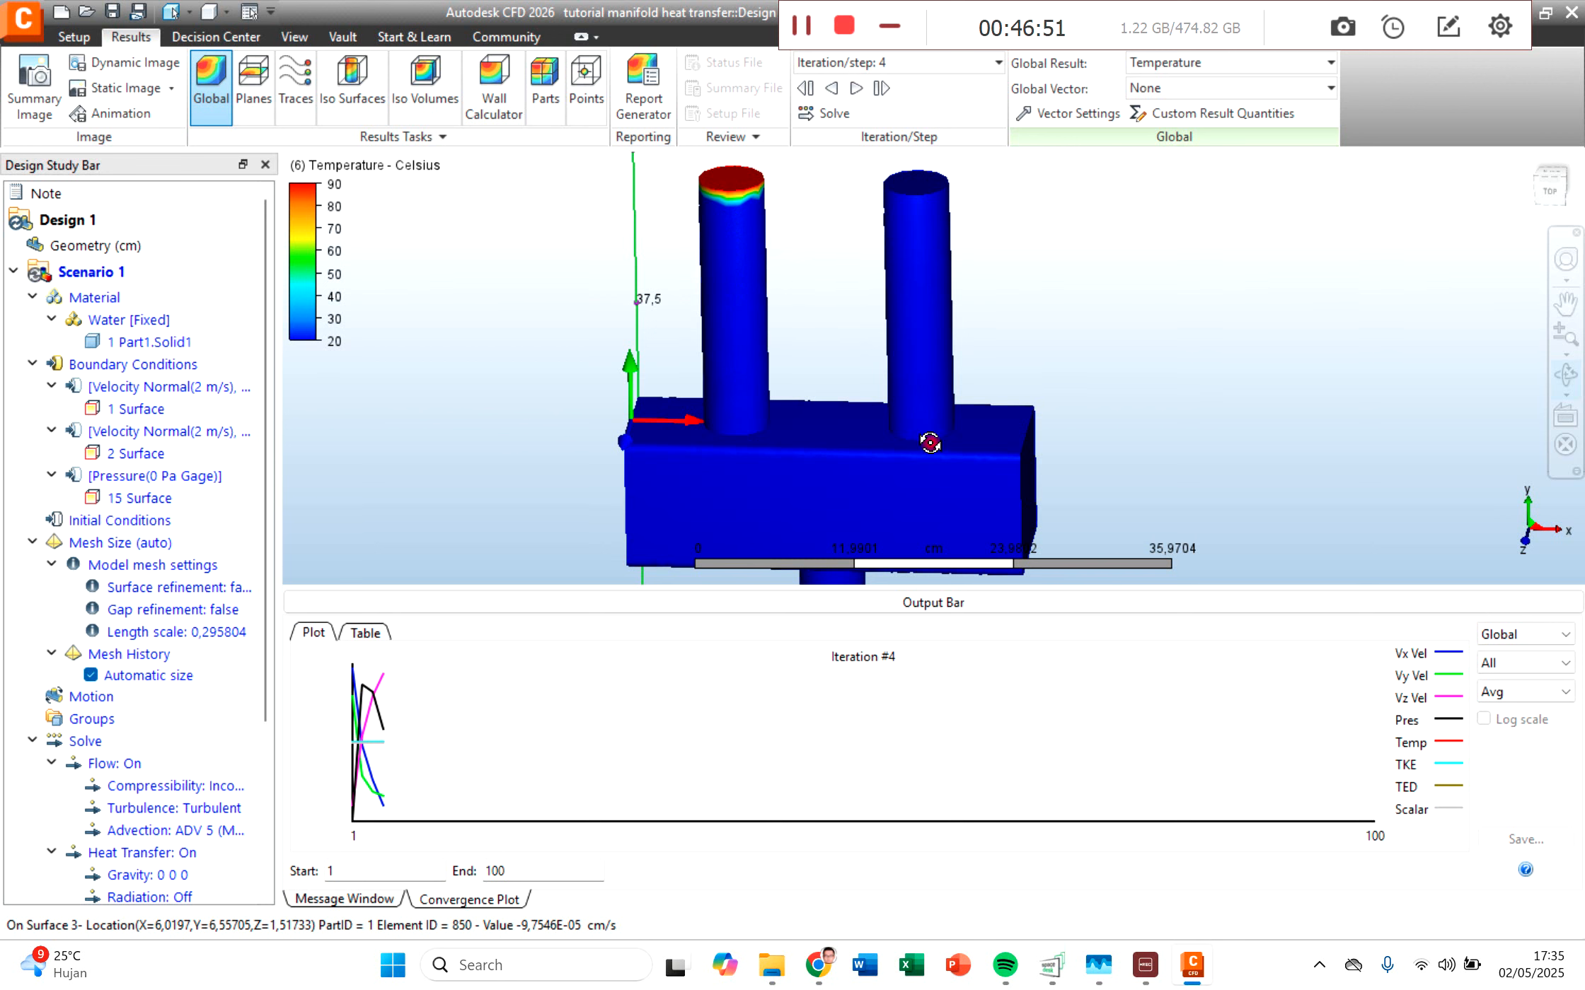
pyautogui.scroll(-2, 972, 466)
pyautogui.moveTo(1006, 472); pyautogui.dragTo(942, 389, button='middle')
pyautogui.scroll(-1, 951, 400)
pyautogui.scroll(-1, 941, 368)
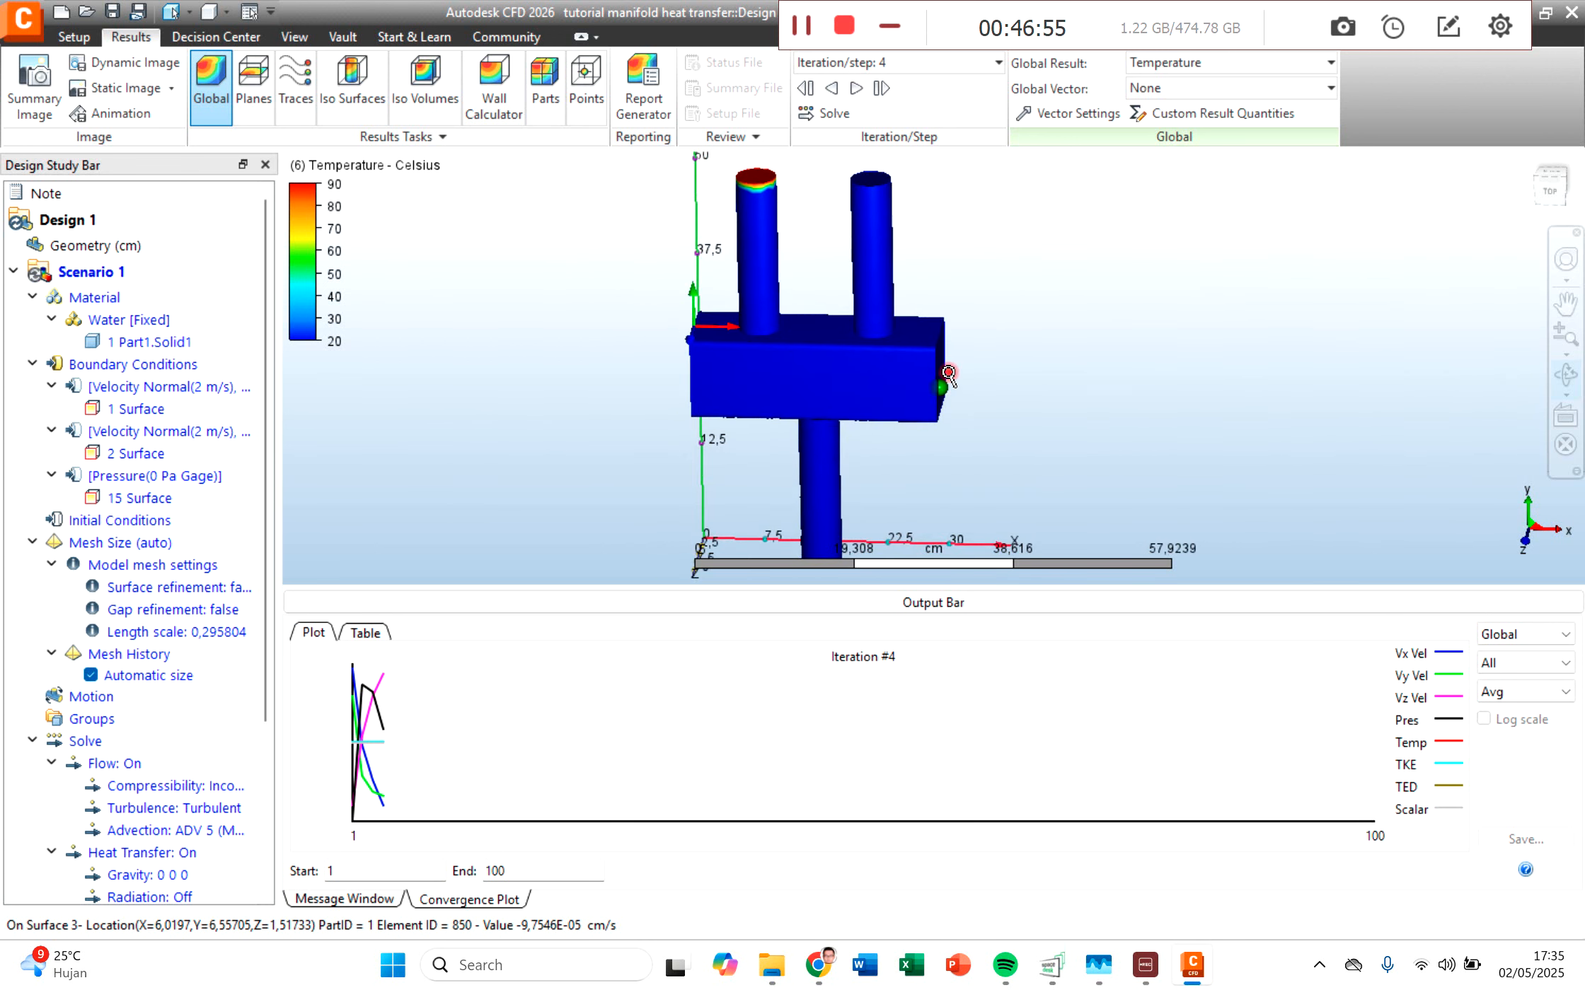
# Step: Set the global result to Velocity Magnitude and examine it on the inlet pipes, body and outlet pipe
pyautogui.click(1167, 64)
pyautogui.click(1173, 87)
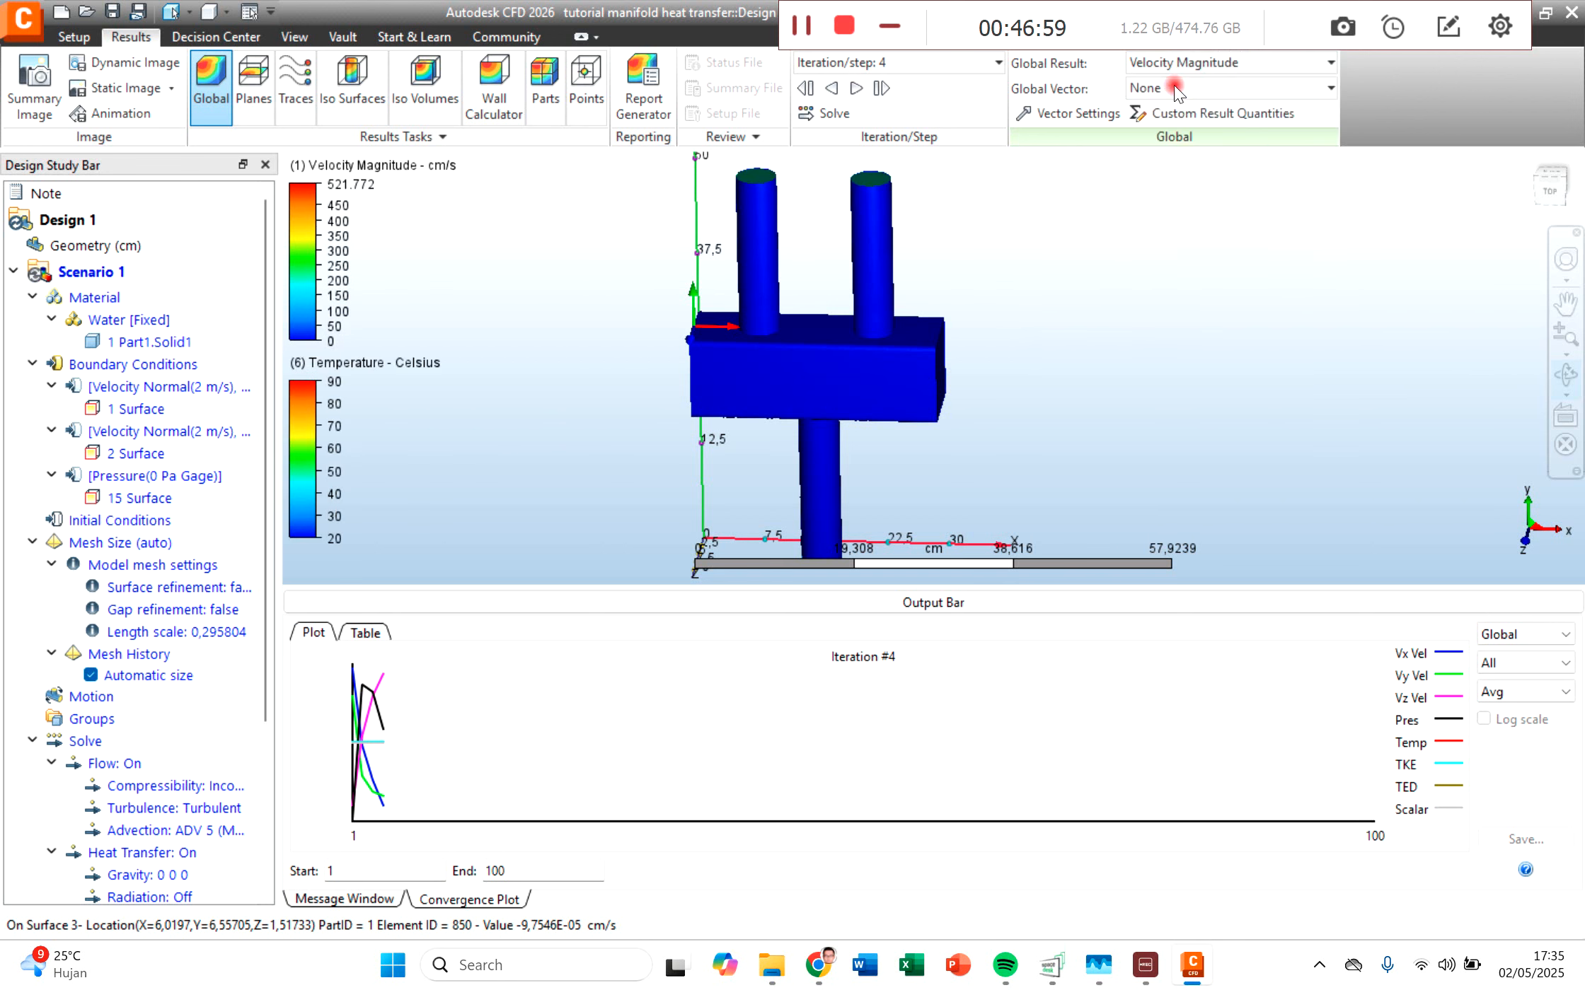
pyautogui.scroll(2, 796, 212)
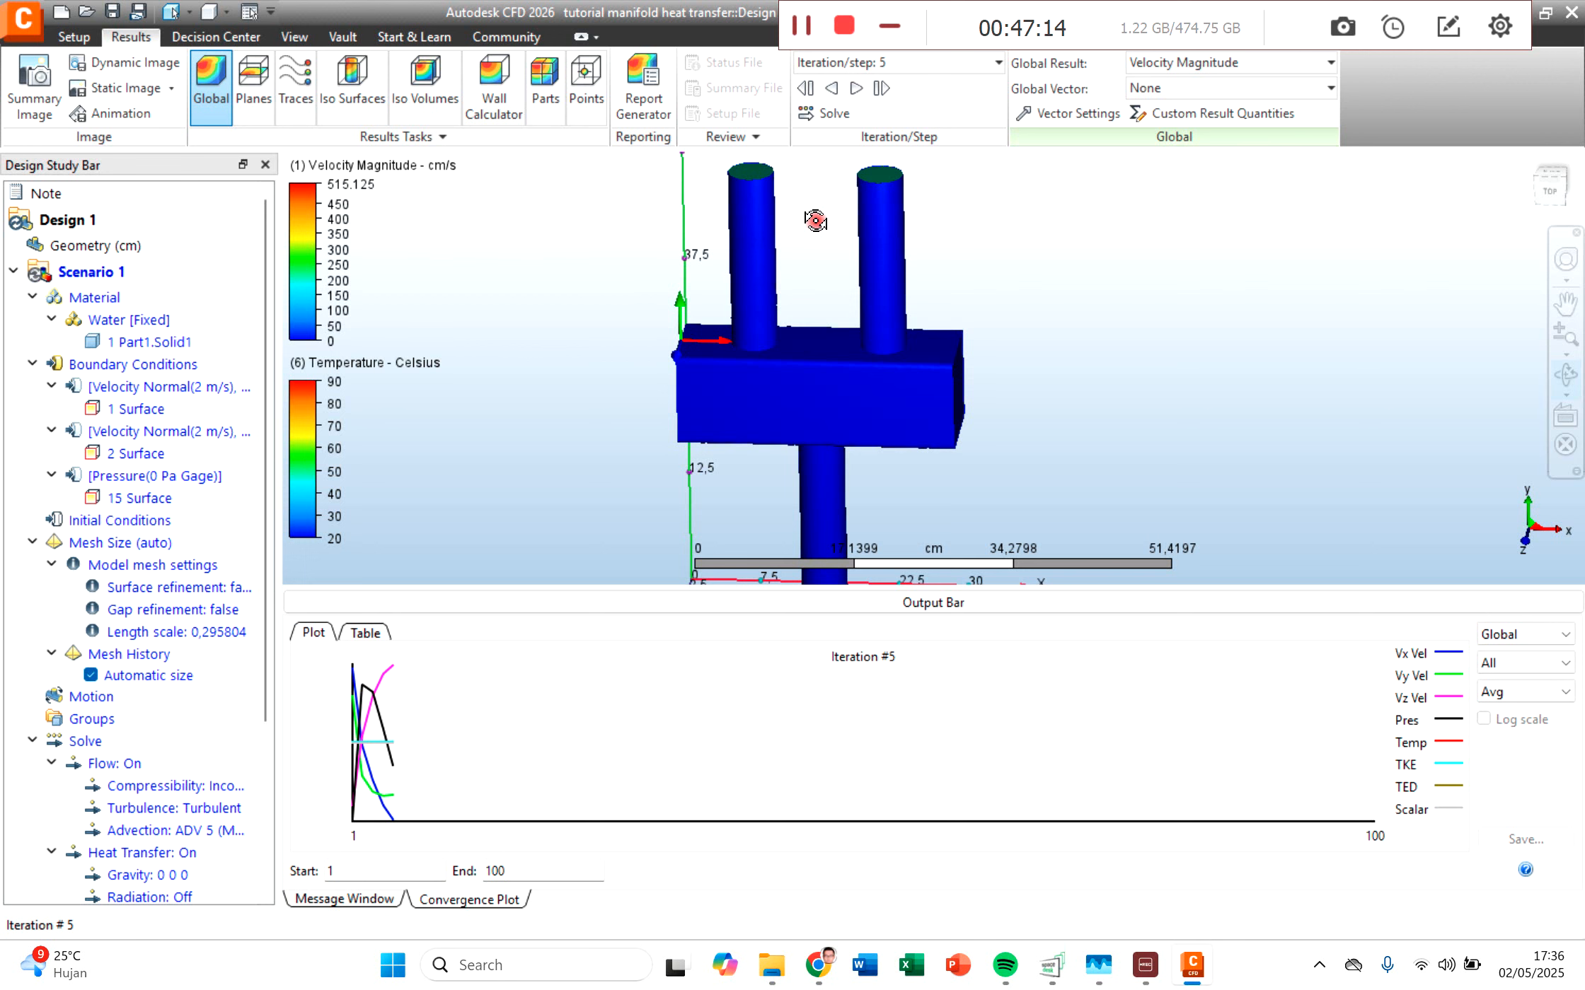
pyautogui.scroll(-2, 815, 221)
pyautogui.moveTo(813, 202); pyautogui.dragTo(815, 259, button='middle')
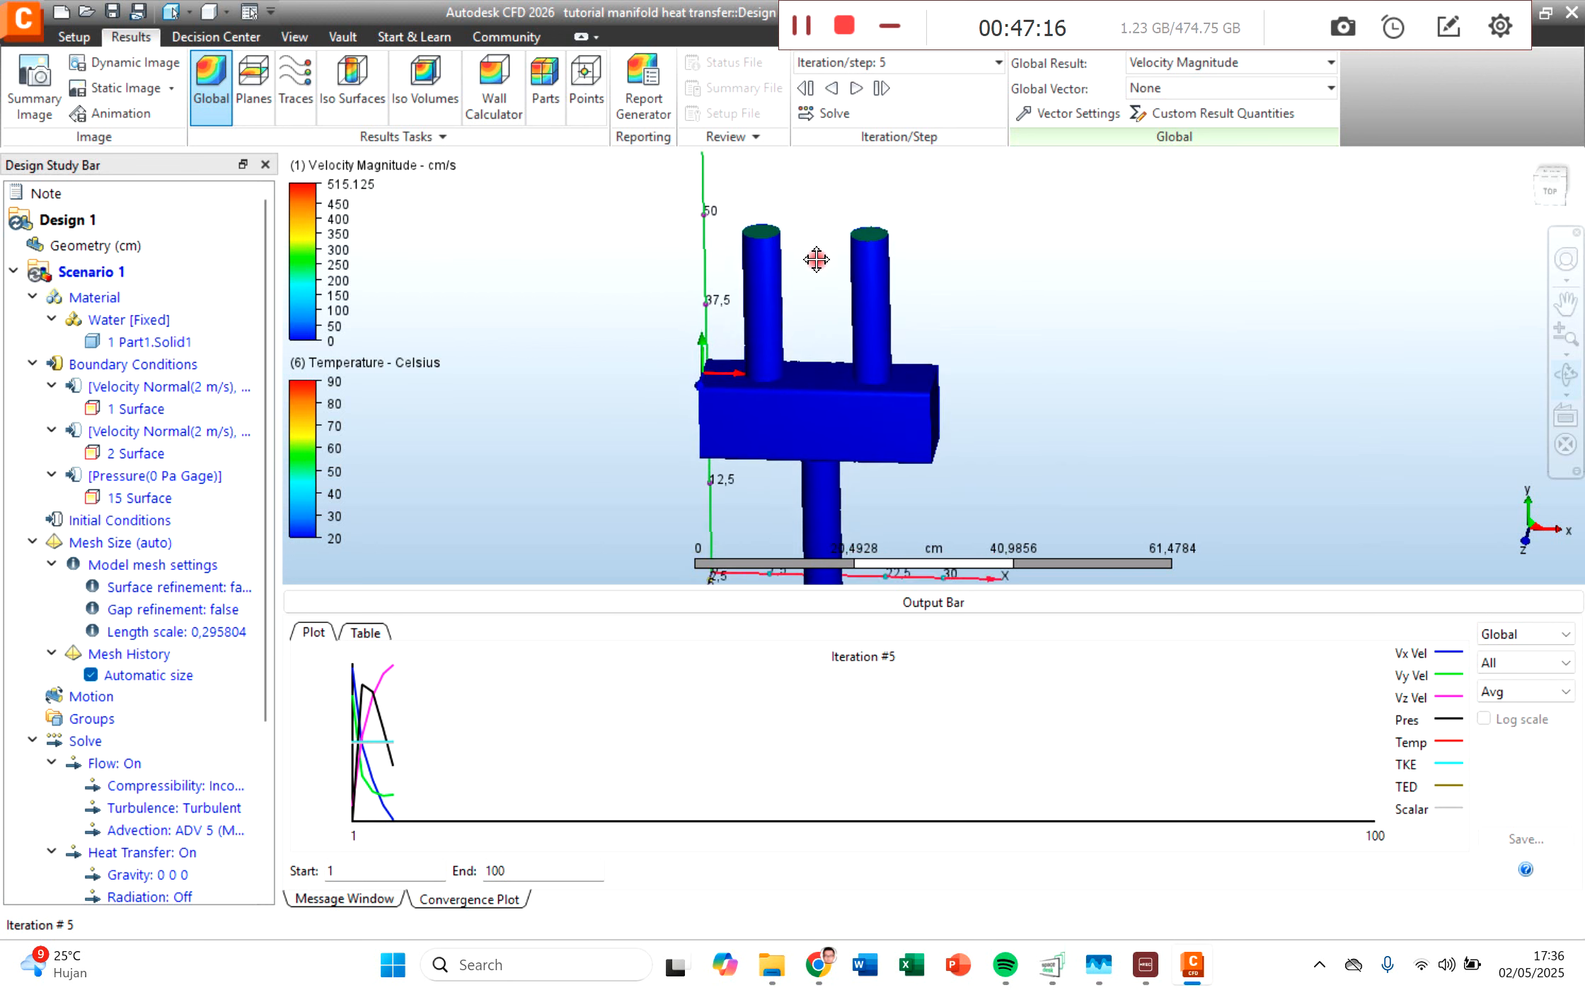
pyautogui.scroll(5, 815, 260)
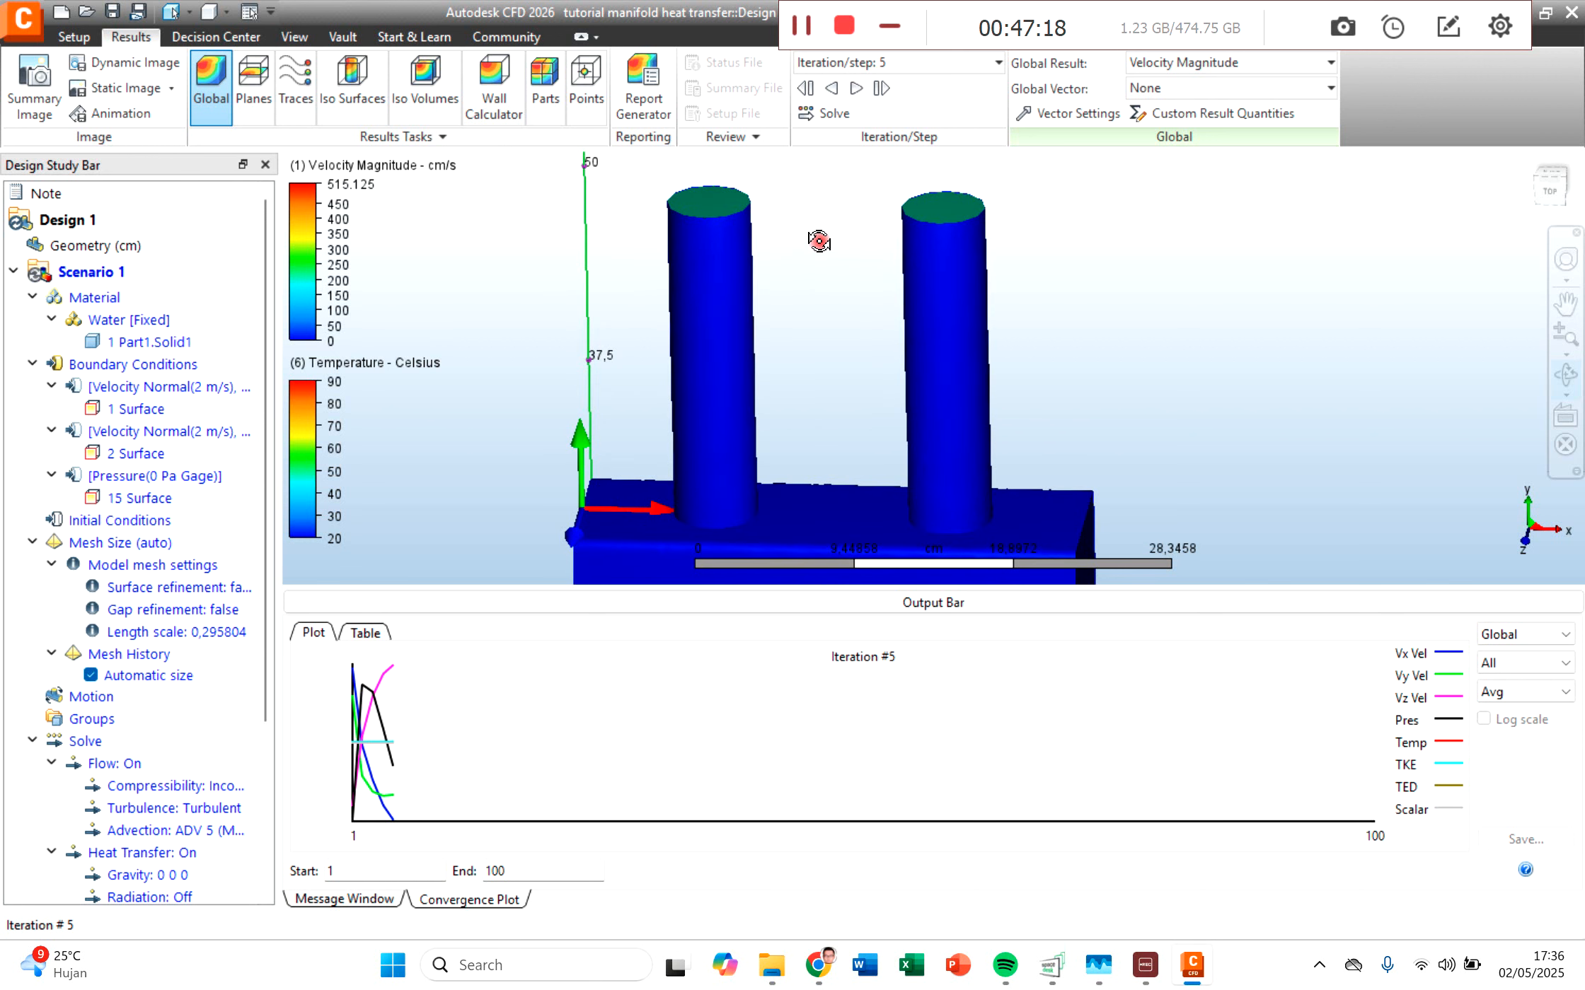
pyautogui.scroll(-2, 806, 357)
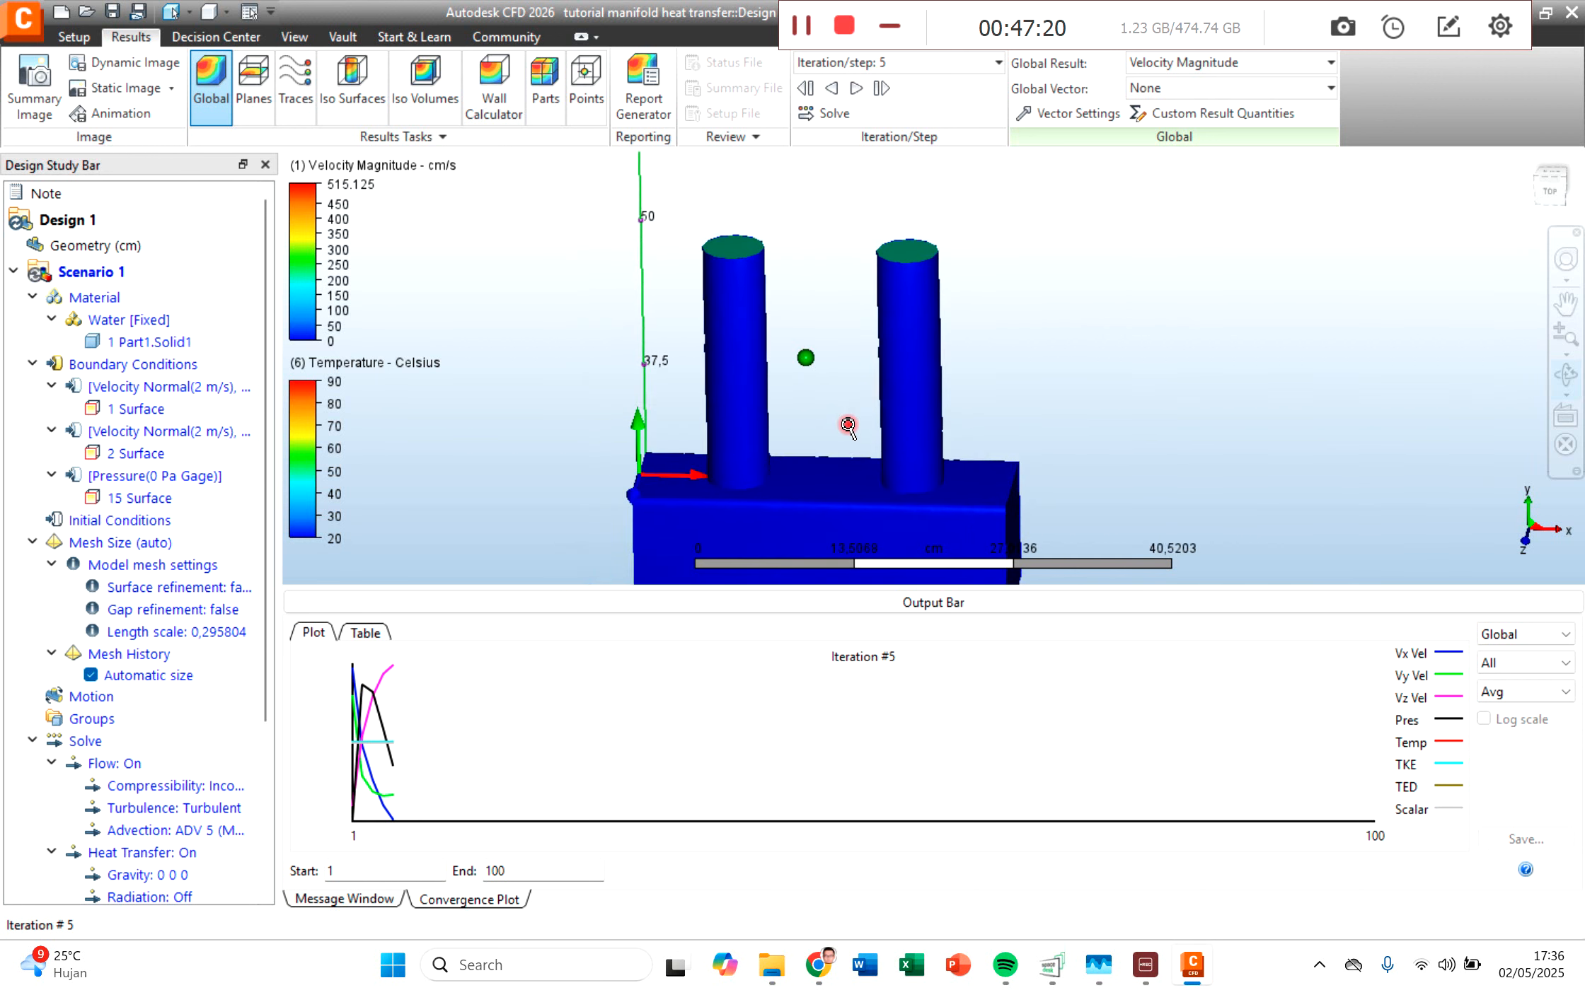
pyautogui.scroll(-1, 848, 425)
pyautogui.moveTo(853, 460); pyautogui.dragTo(853, 313, button='middle')
pyautogui.scroll(-3, 856, 430)
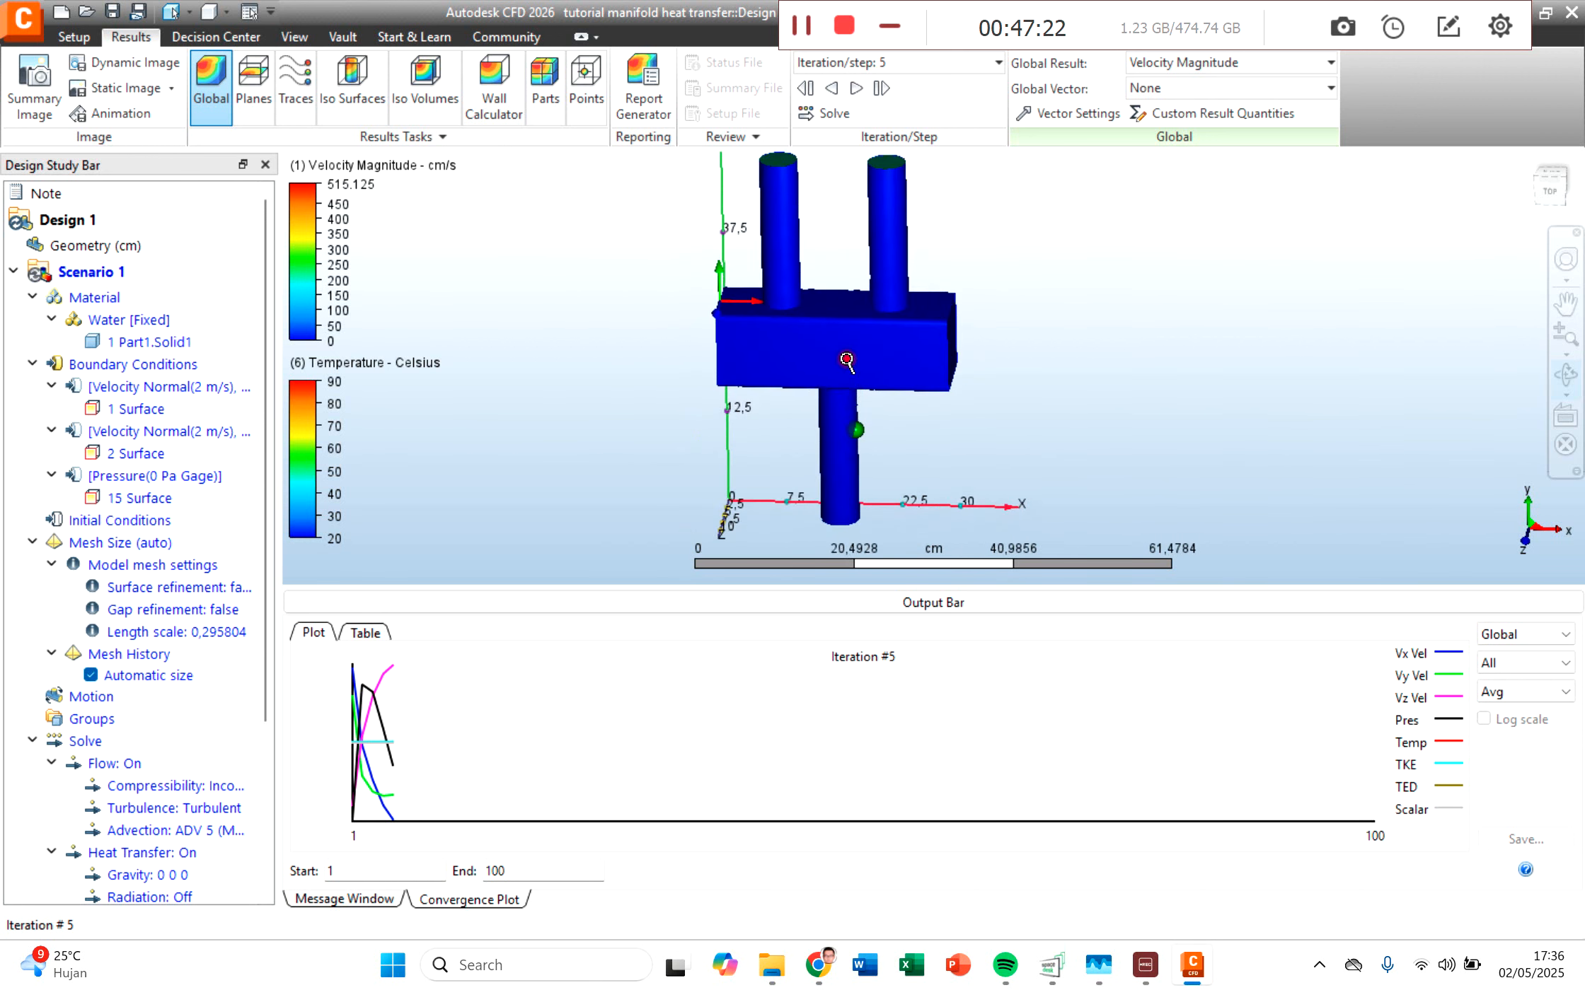
pyautogui.scroll(-2, 846, 359)
pyautogui.scroll(1, 839, 235)
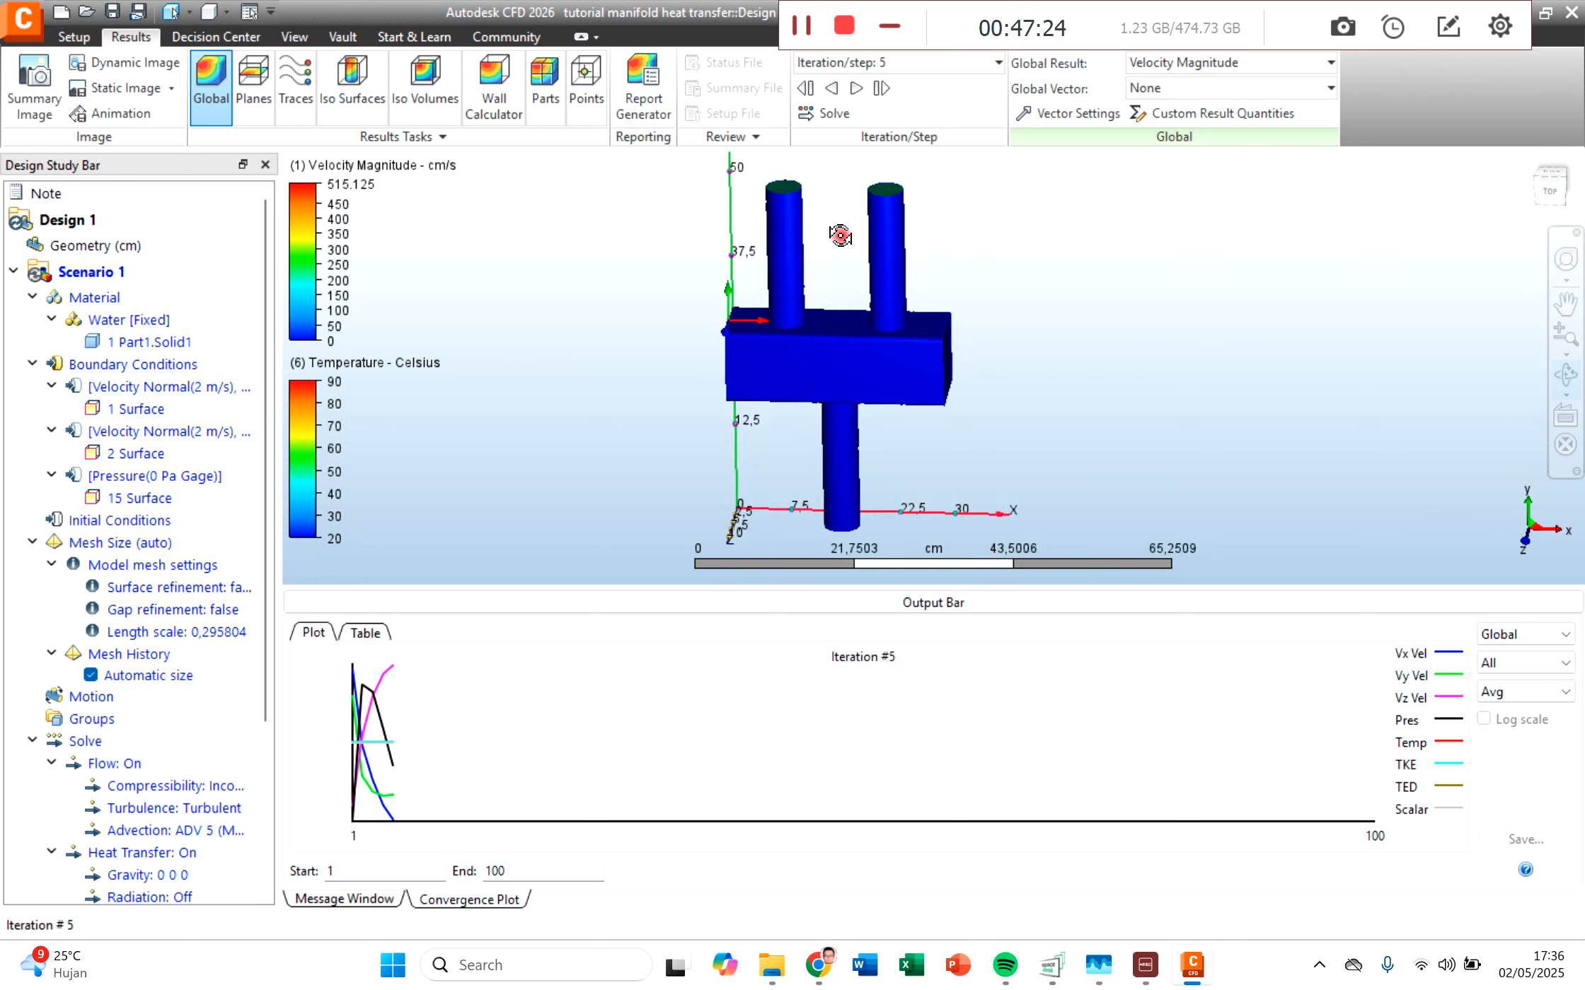
pyautogui.scroll(2, 842, 236)
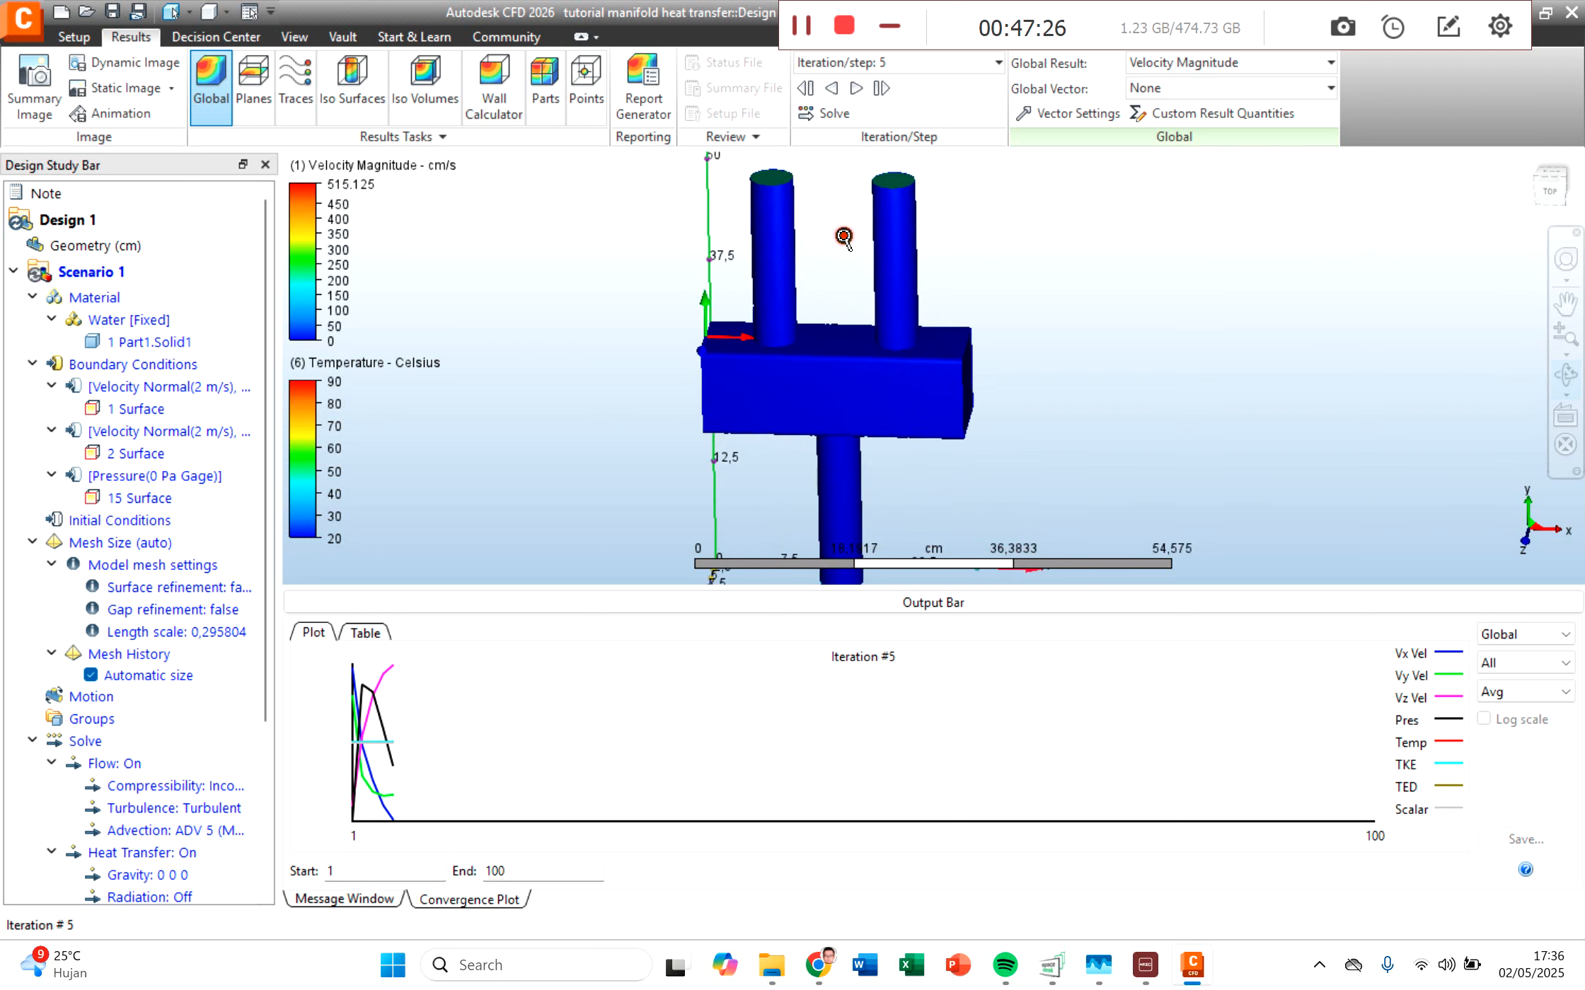
# Step: Display the Water part as an outline and show Plane 1 inside the manifold
pyautogui.moveTo(843, 235); pyautogui.dragTo(801, 291, button='middle')
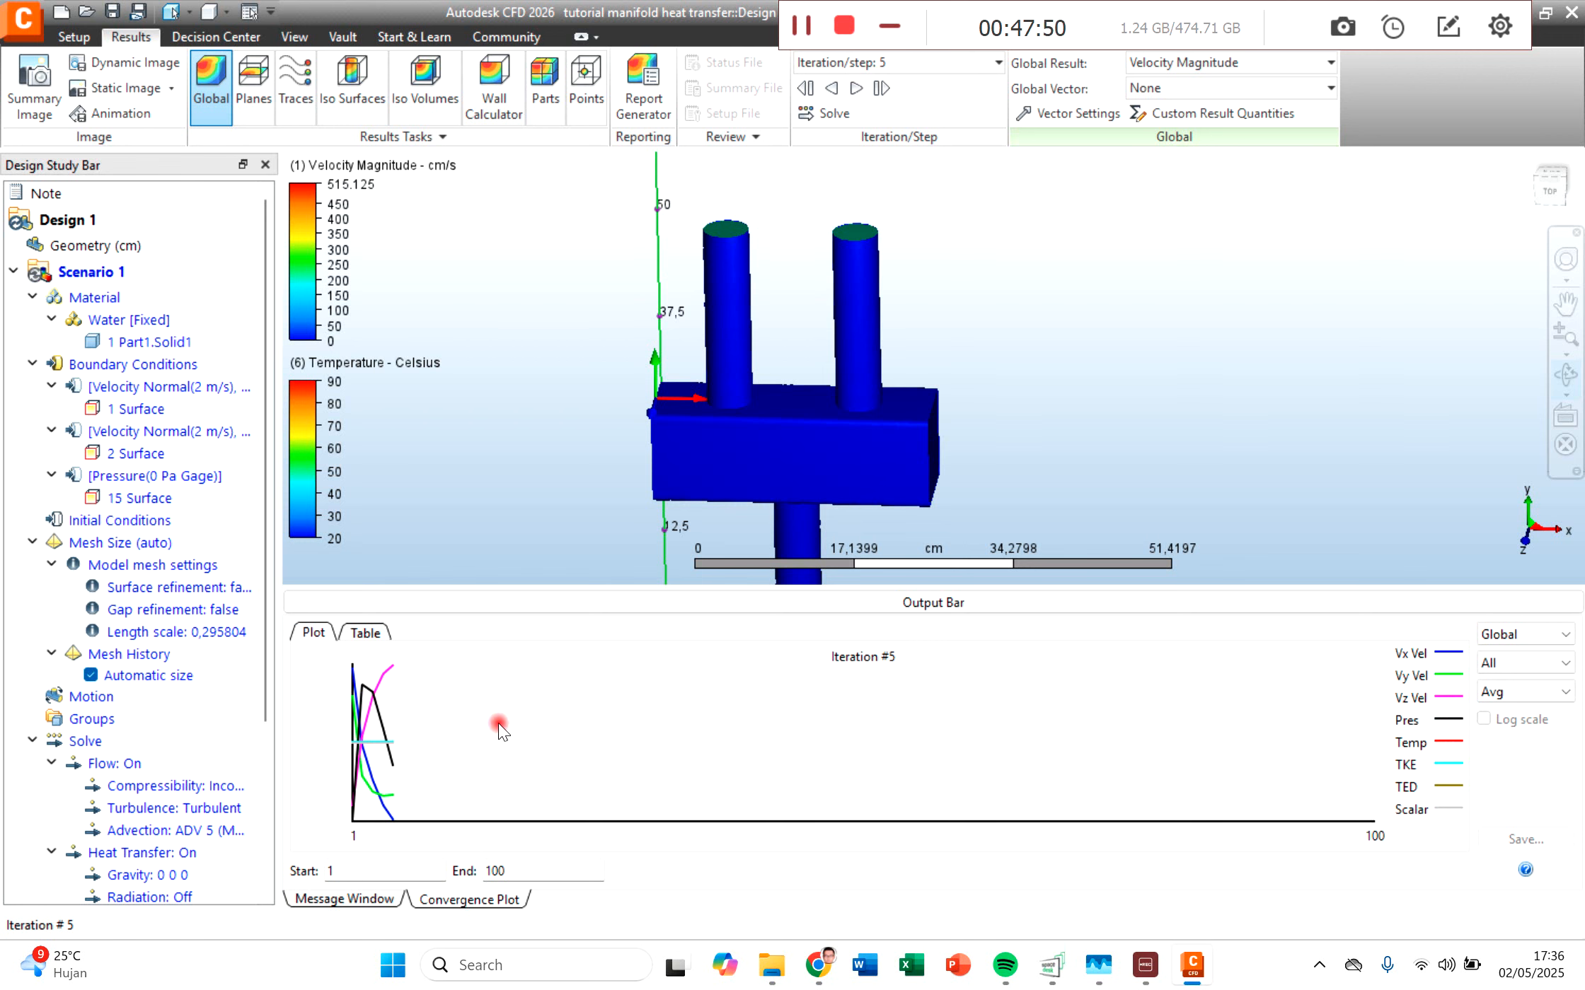
pyautogui.scroll(-4, 141, 743)
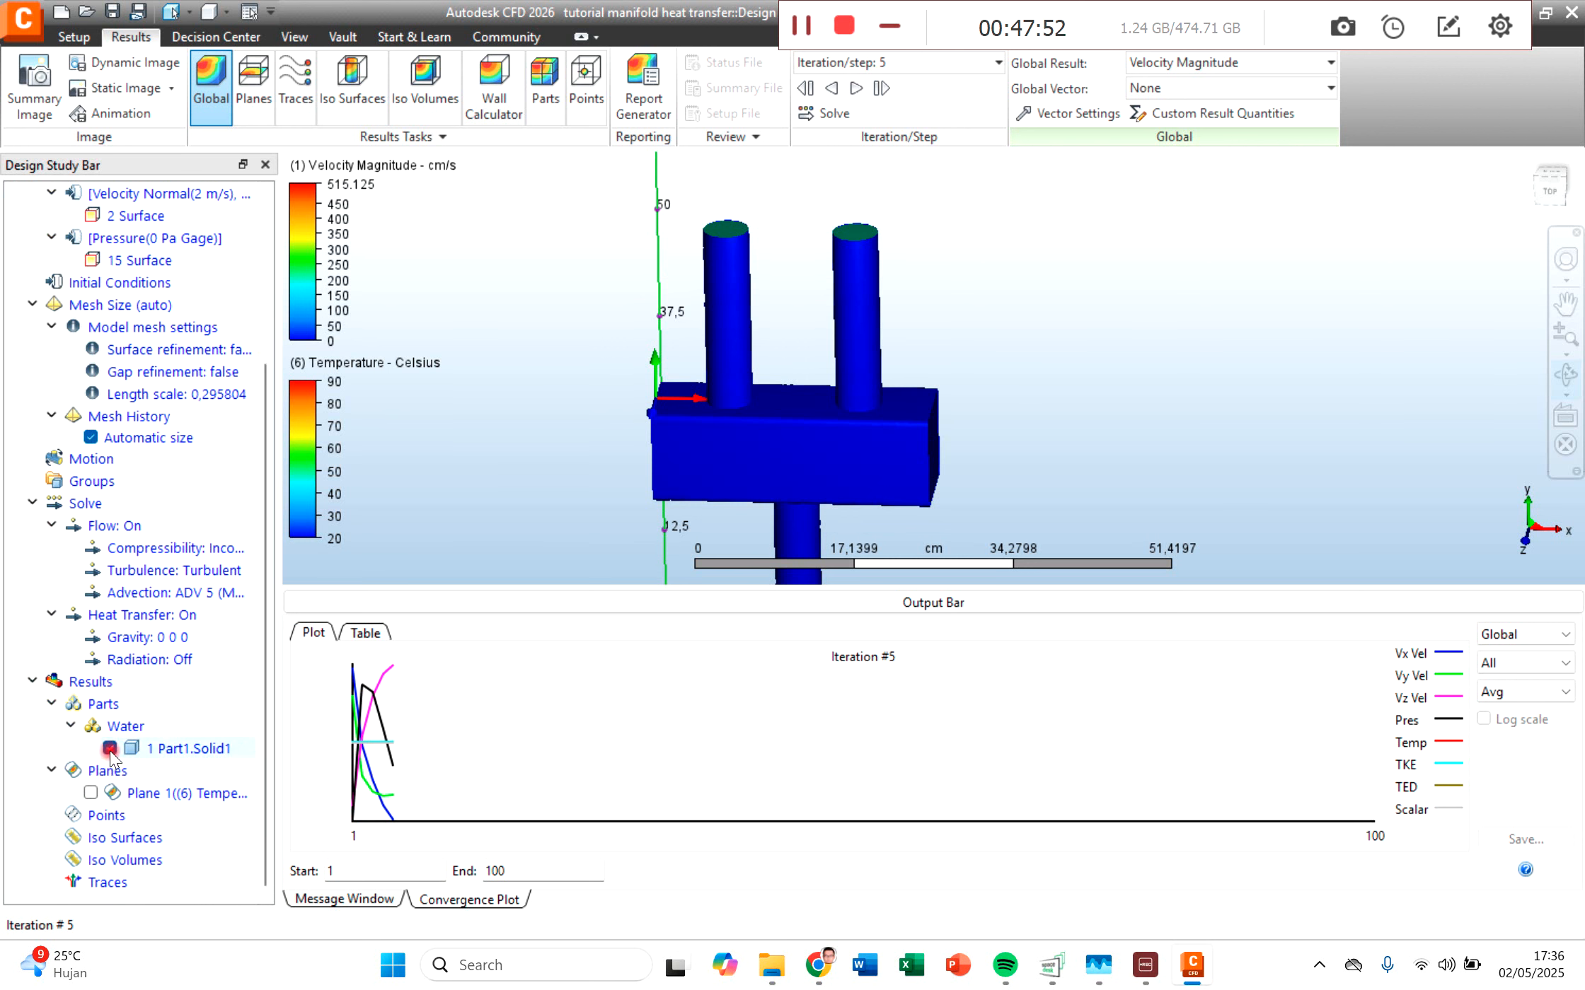
pyautogui.click(121, 727)
pyautogui.rightClick(121, 728)
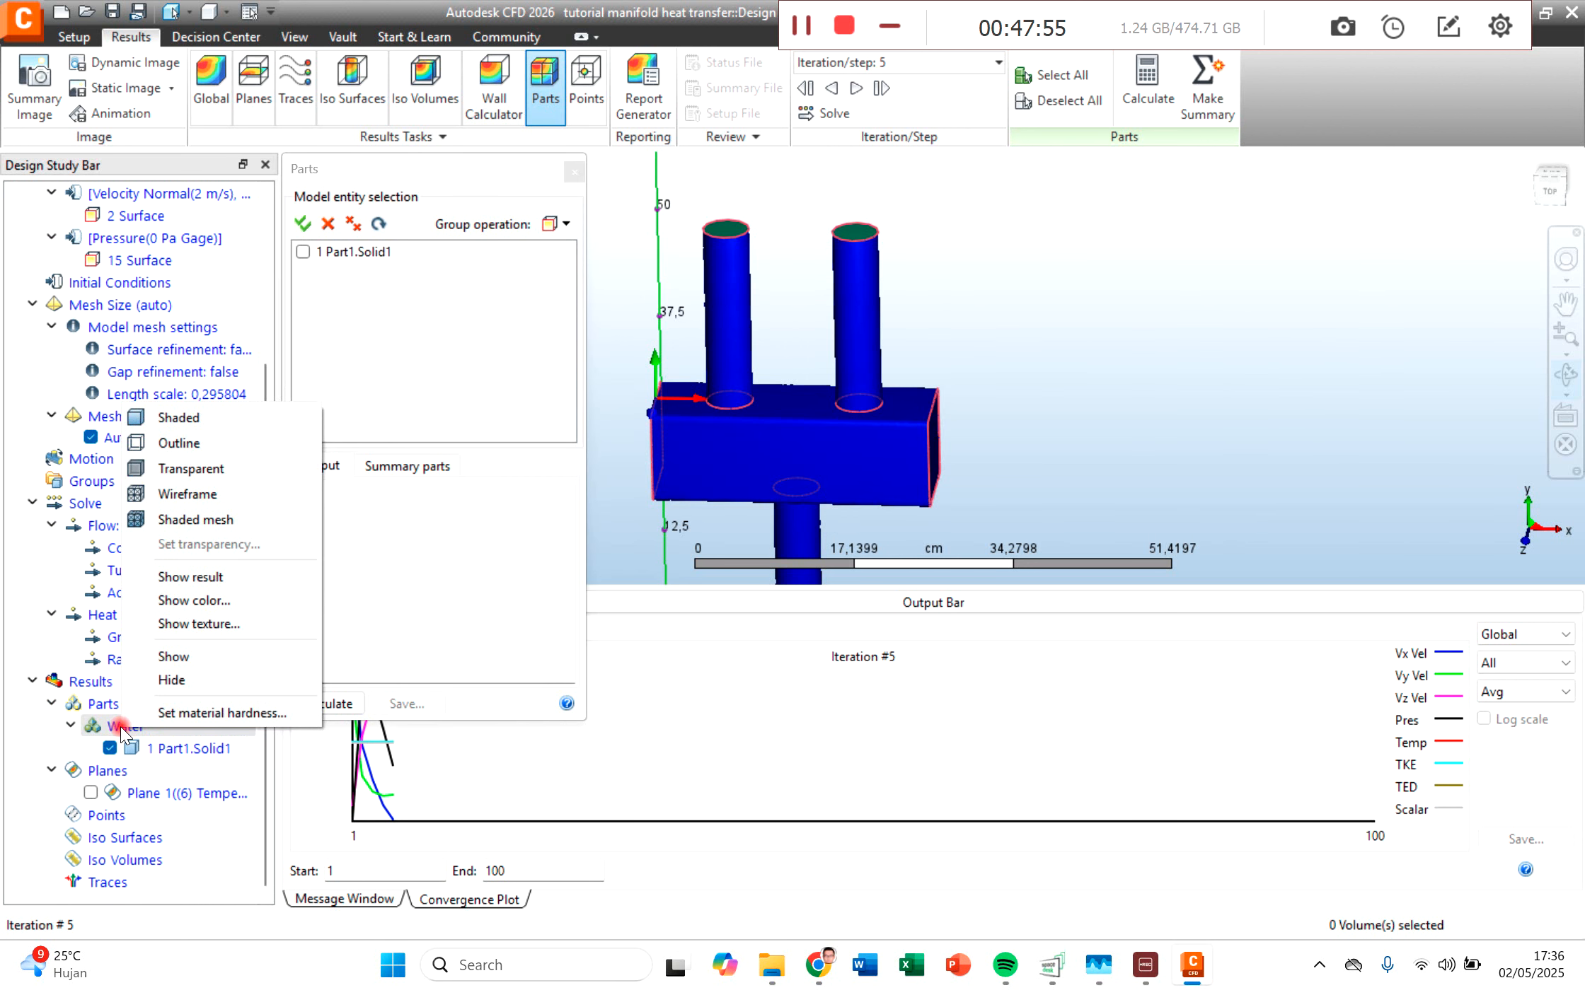
pyautogui.click(201, 442)
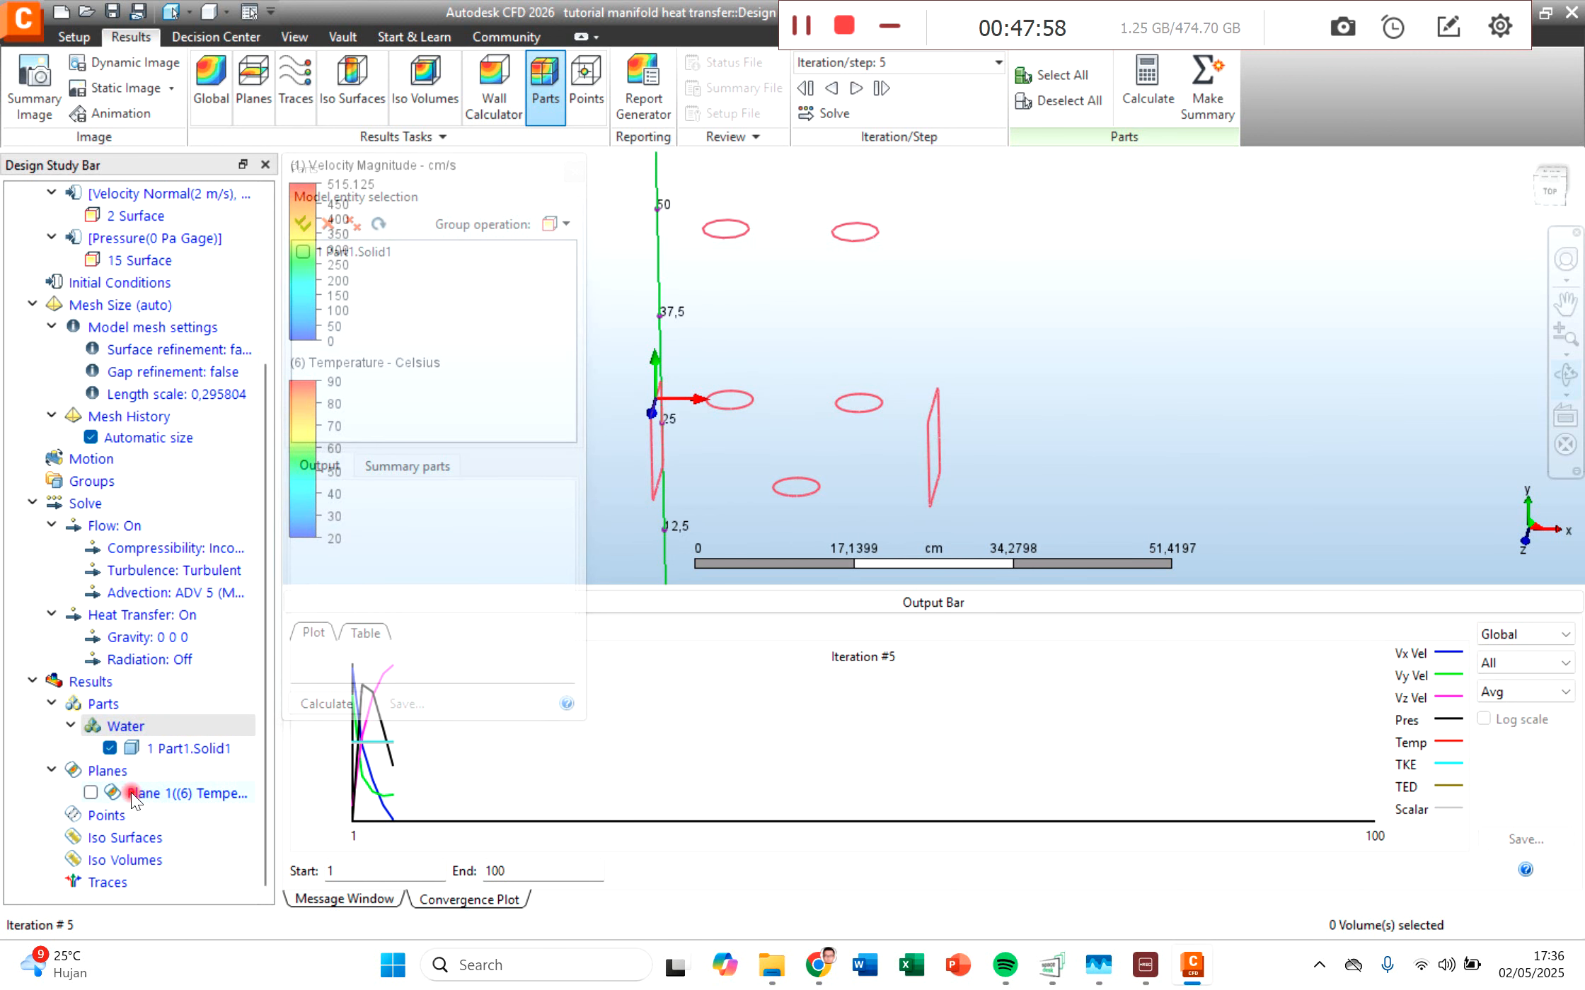
pyautogui.click(90, 792)
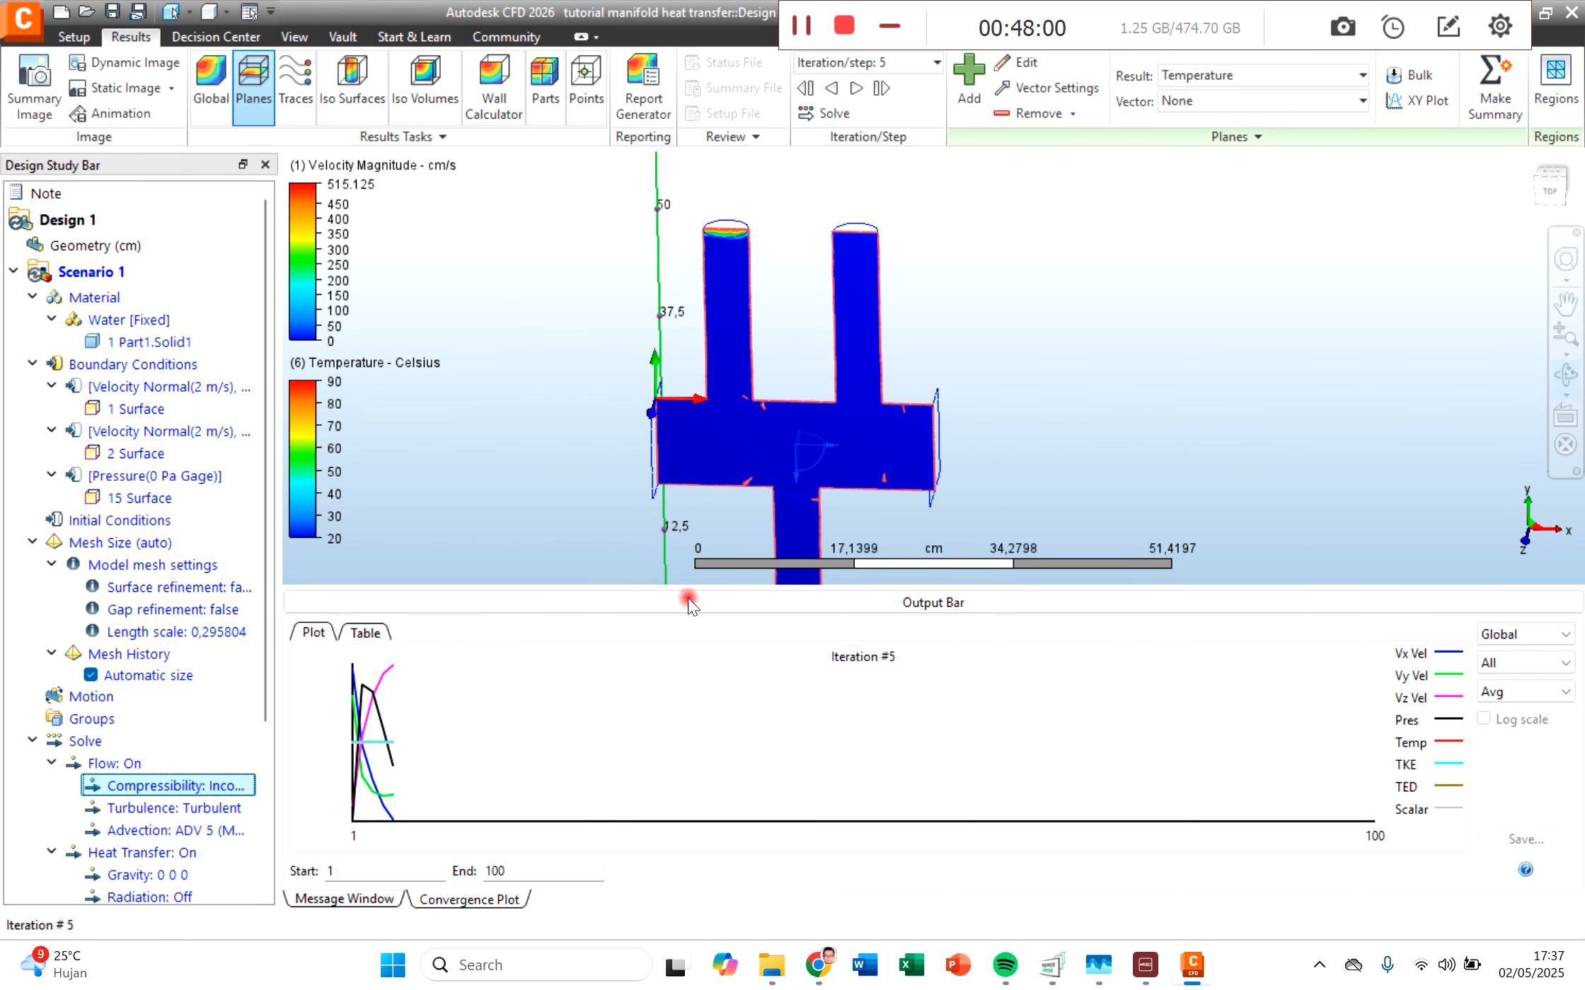
# Step: Set Plane 1's result to Velocity Magnitude and examine it from the inlet pipes through the body to the outlet pipe
pyautogui.scroll(-4, 148, 707)
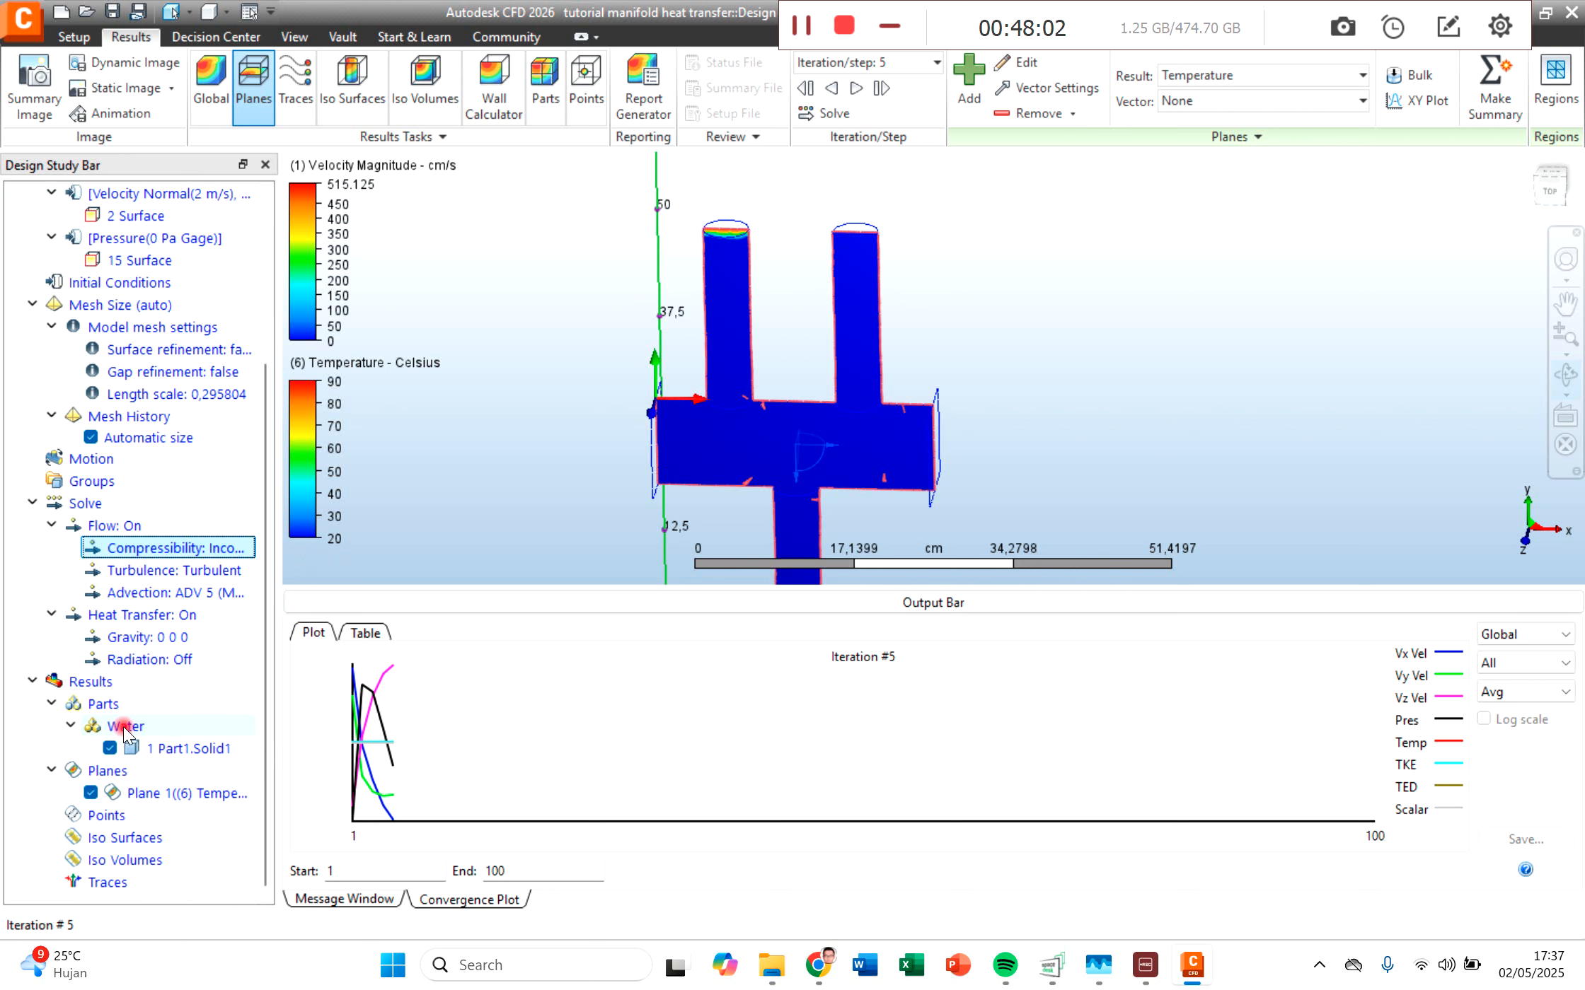
pyautogui.scroll(5, 707, 304)
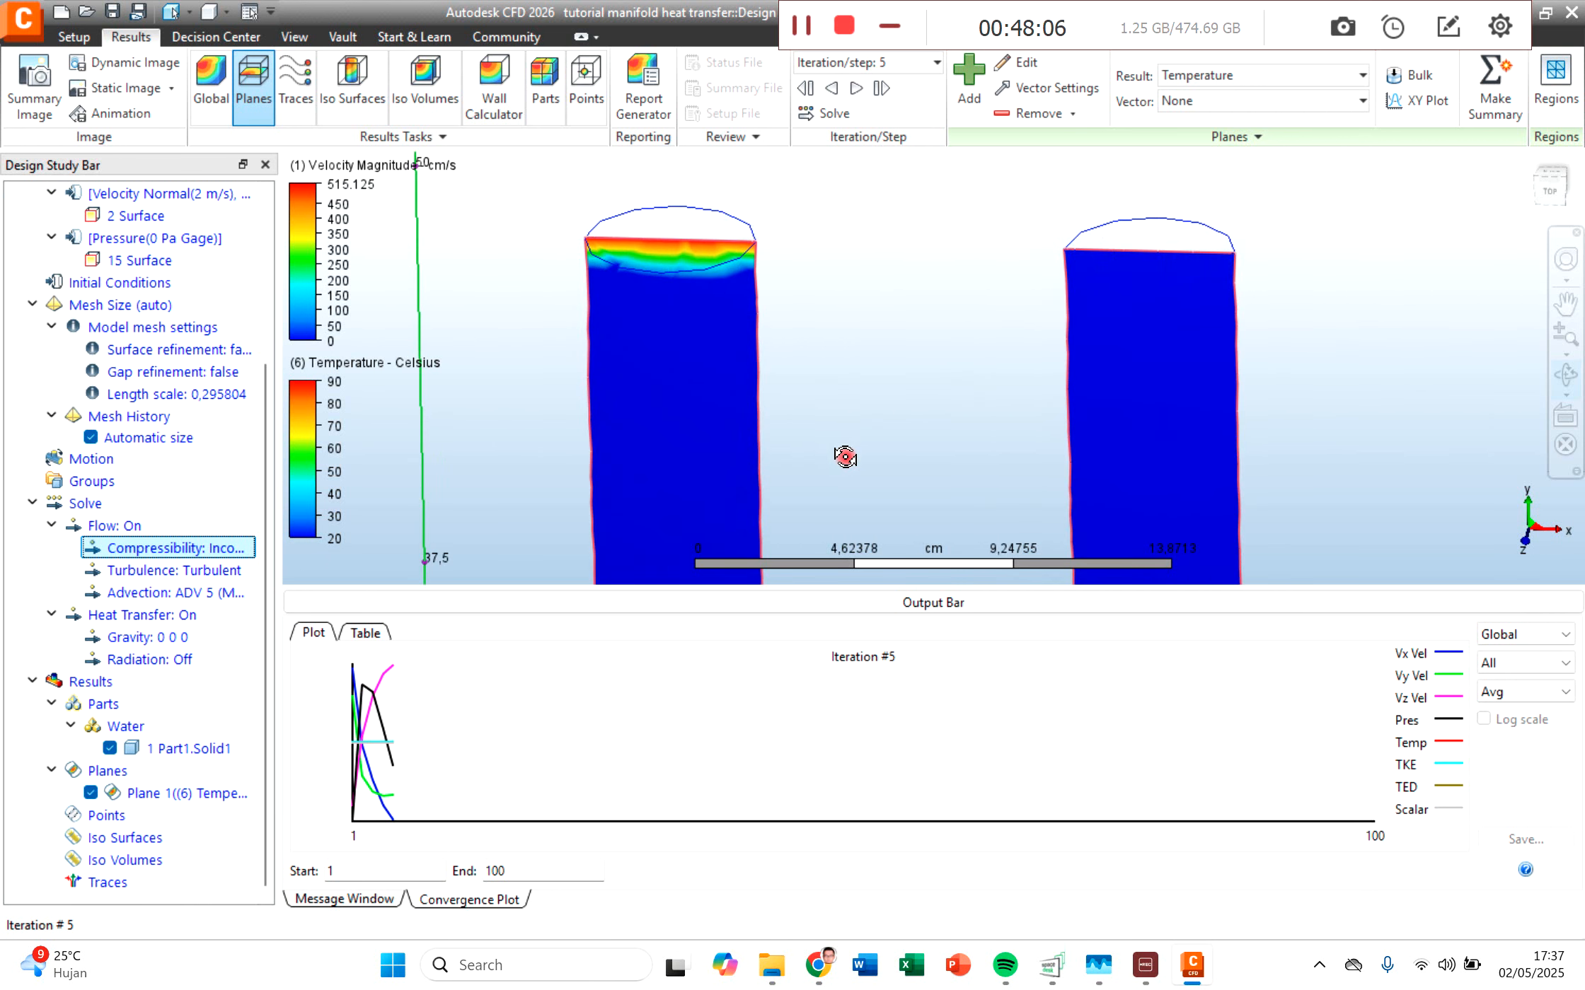
pyautogui.scroll(-4, 842, 454)
pyautogui.click(1214, 78)
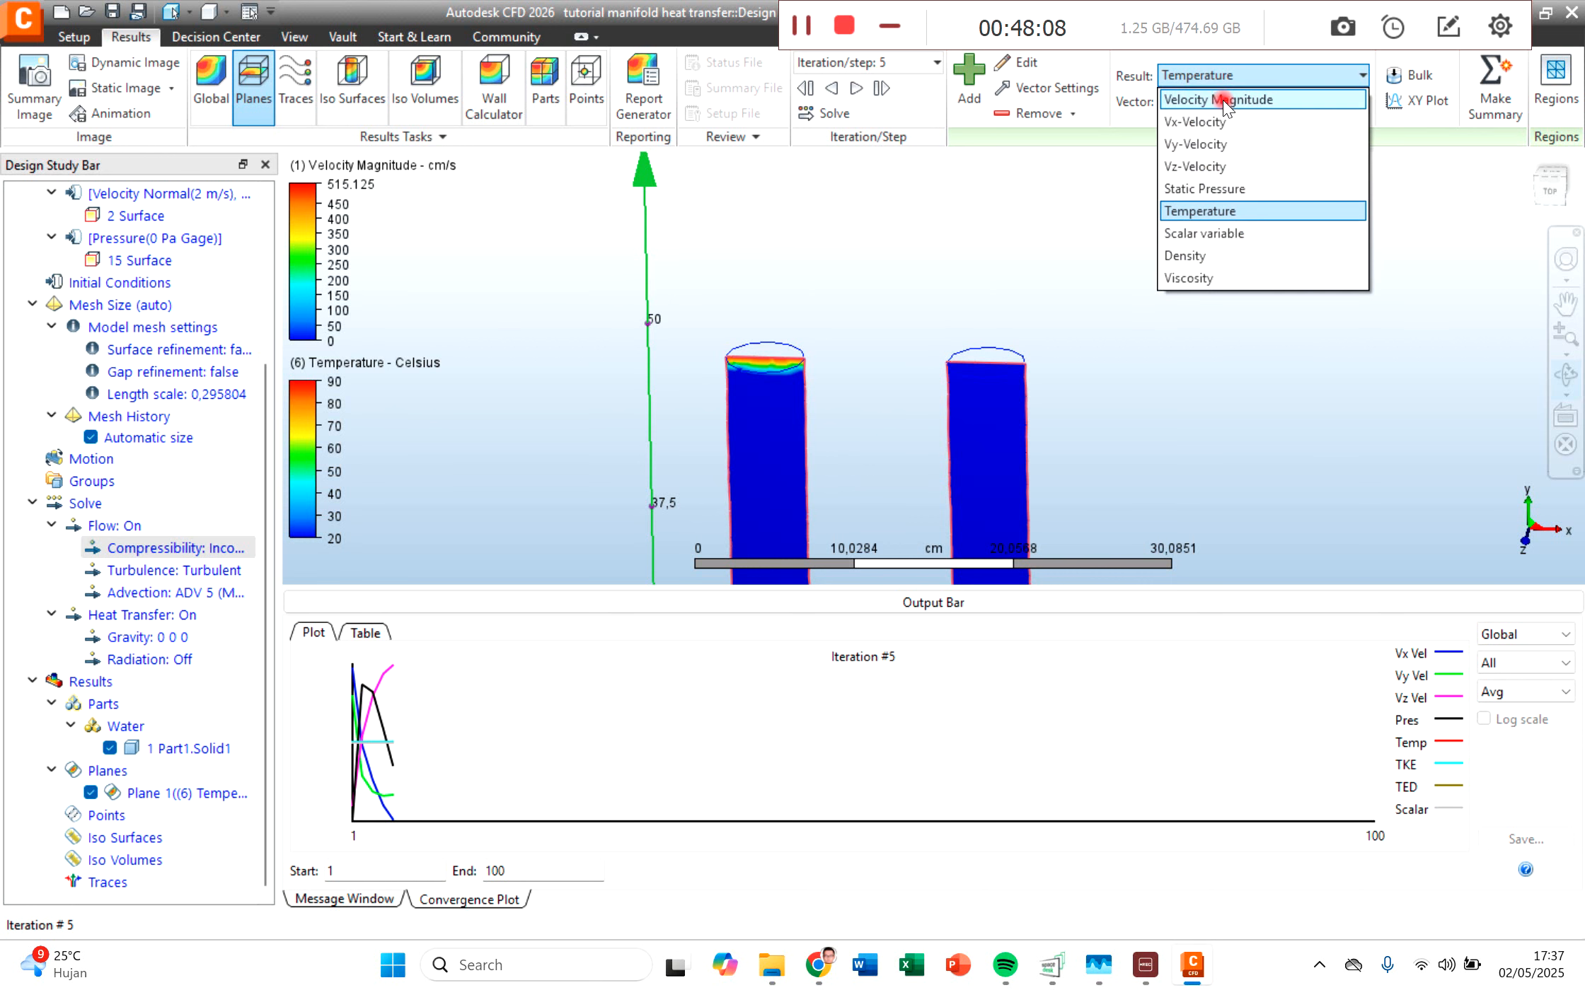
pyautogui.click(1220, 101)
pyautogui.moveTo(909, 467); pyautogui.dragTo(914, 216, button='middle')
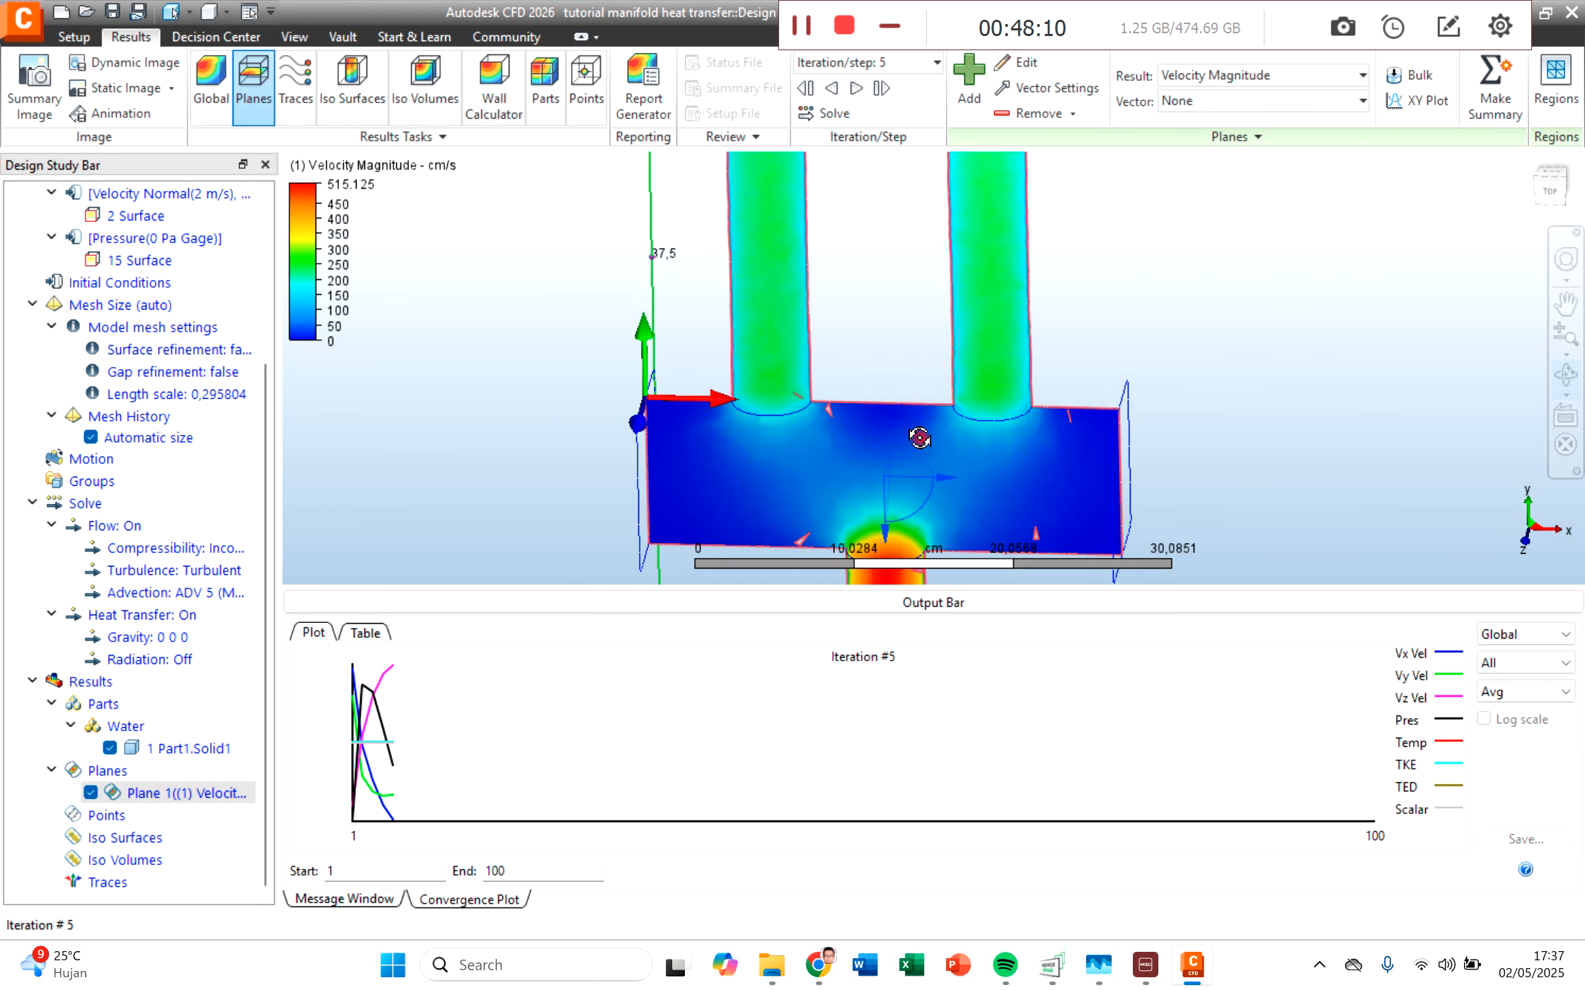
pyautogui.moveTo(1231, 443); pyautogui.dragTo(831, 361, button='middle')
pyautogui.scroll(-5, 1058, 327)
pyautogui.scroll(-1, 833, 366)
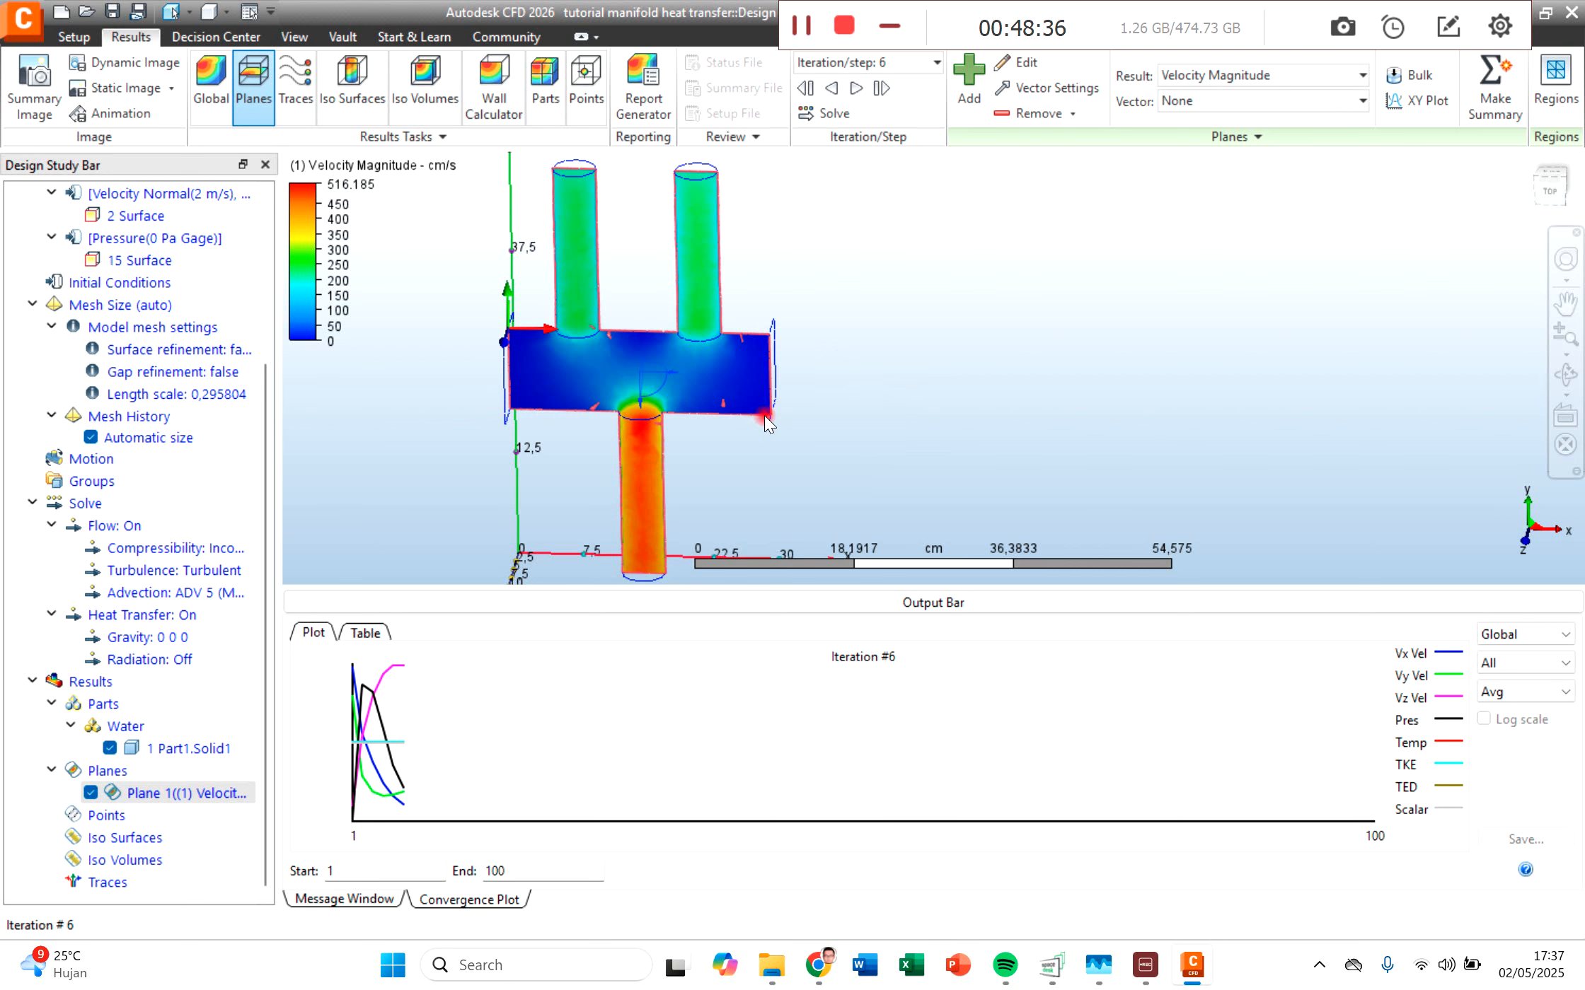
pyautogui.scroll(4, 218, 409)
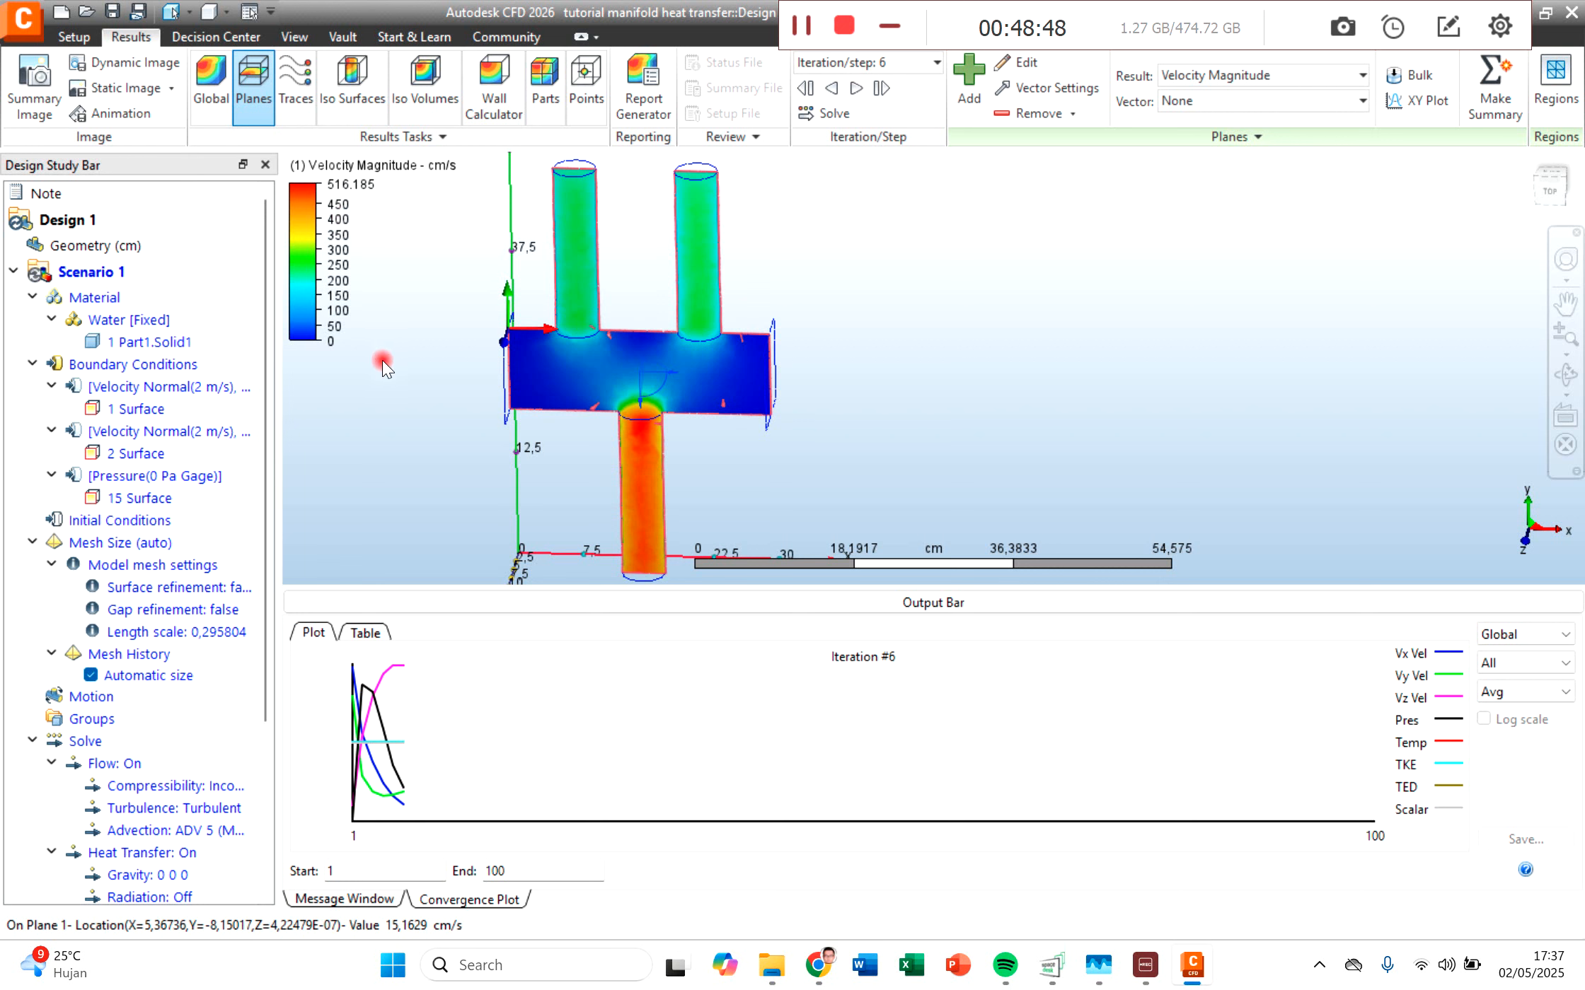
# Step: Cycle Plane 1's result through Static Pressure, Density and Velocity Magnitude to compare their distributions
pyautogui.click(1268, 73)
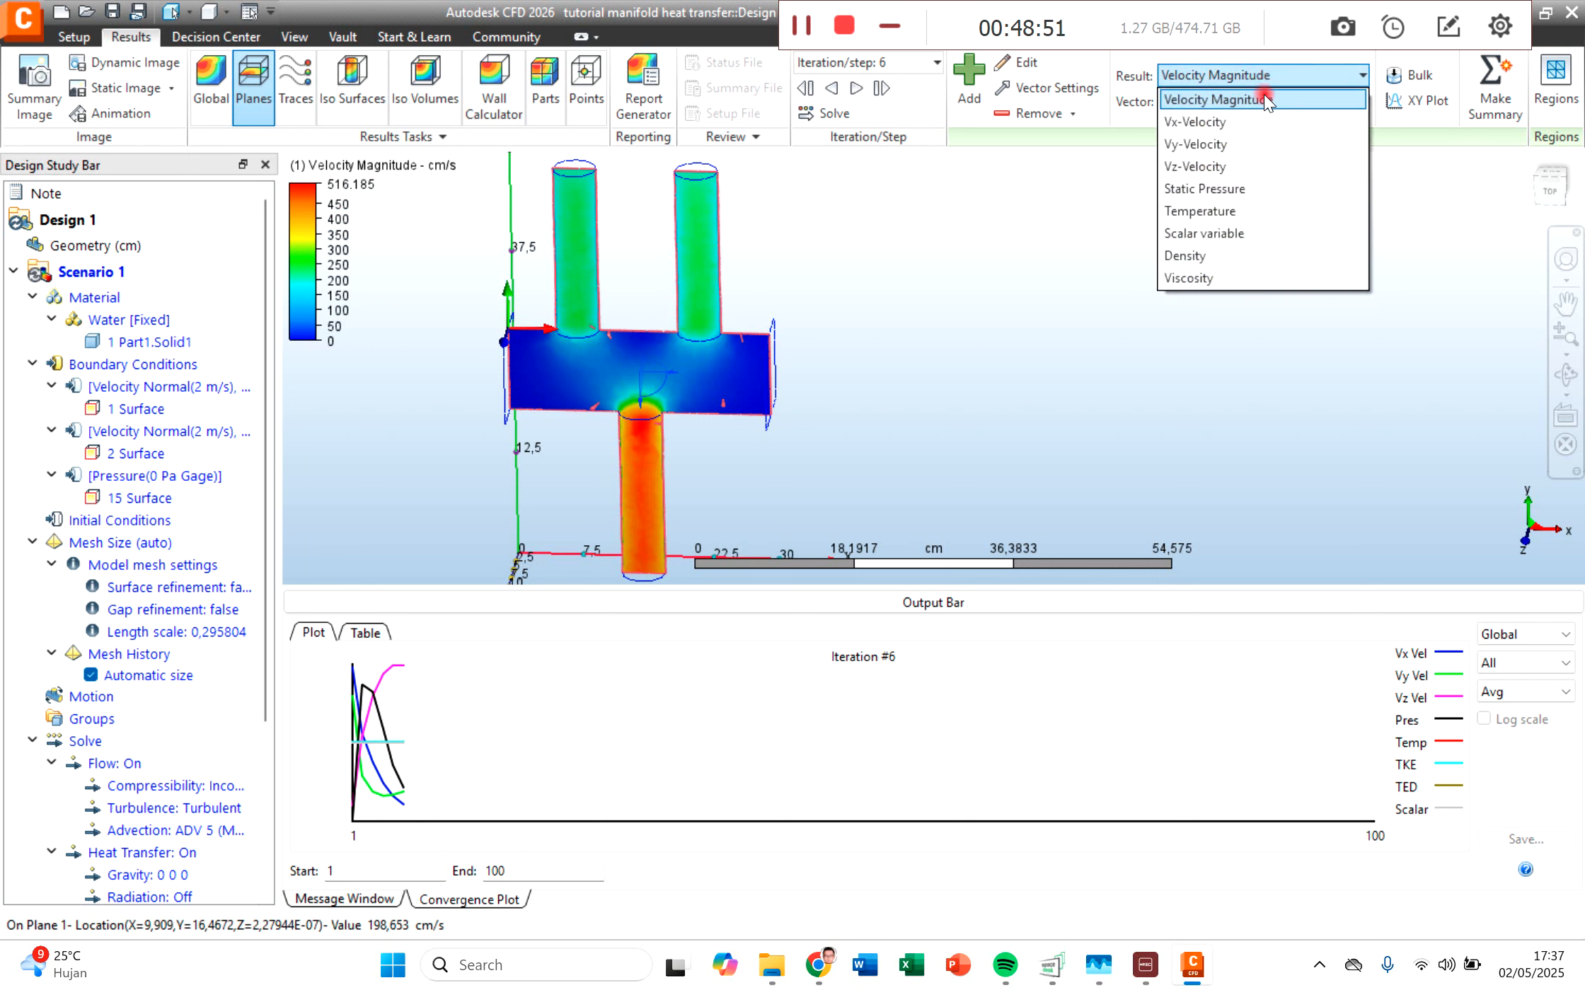
pyautogui.click(1245, 187)
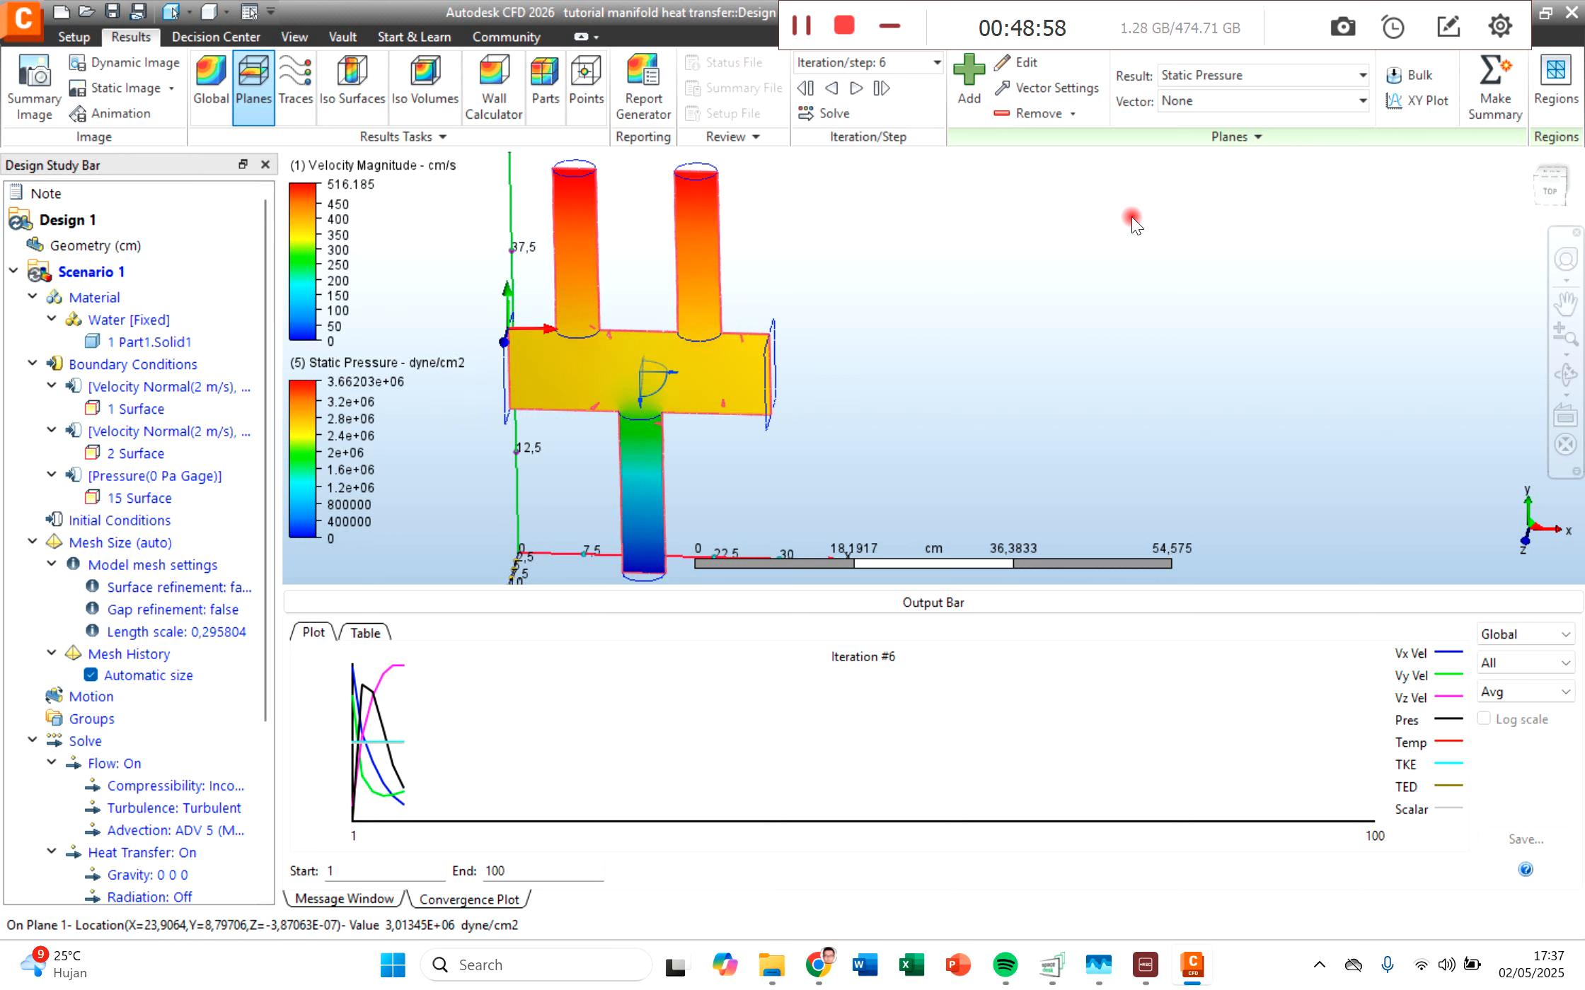
pyautogui.click(1232, 77)
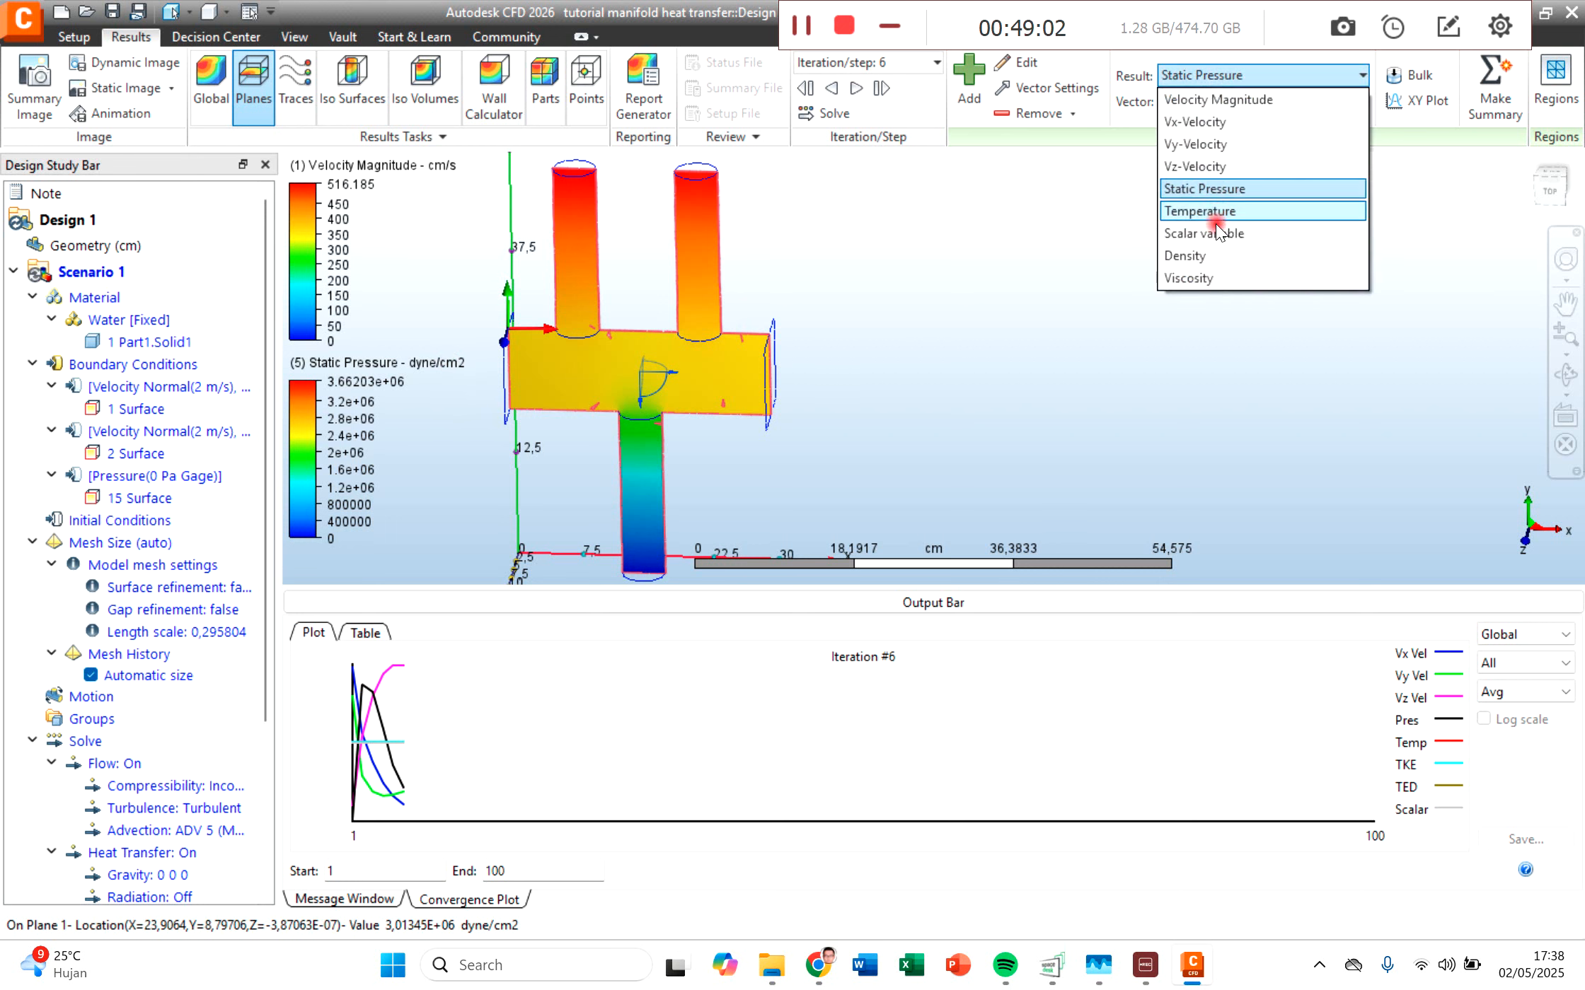
pyautogui.click(1215, 255)
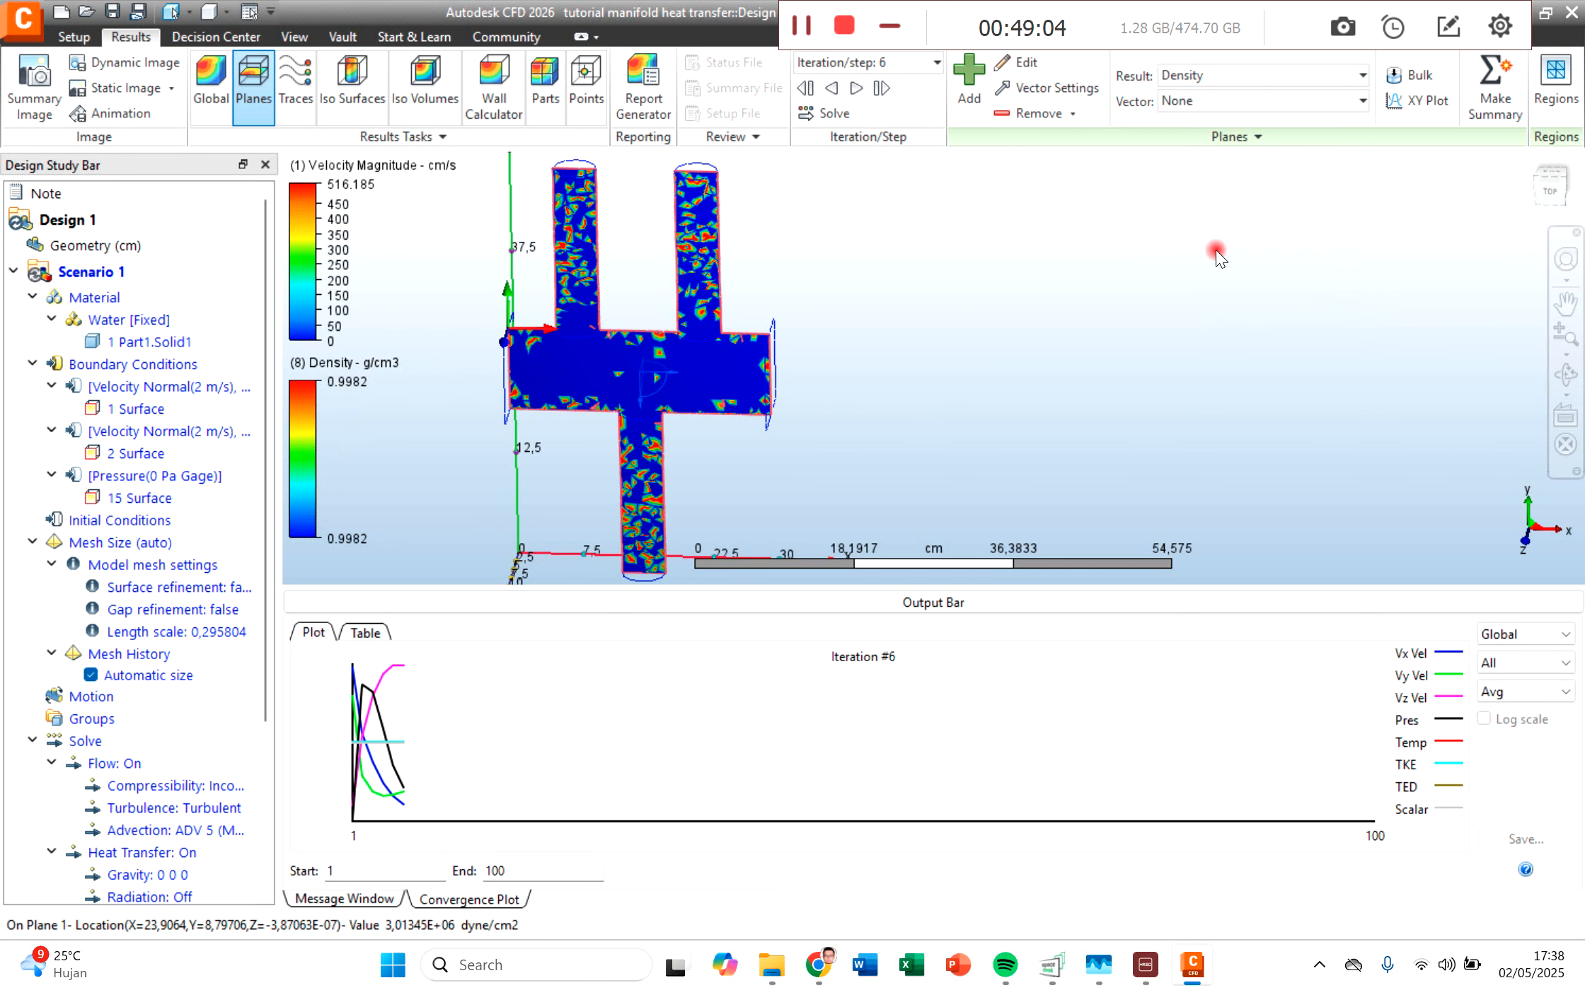
pyautogui.click(1228, 72)
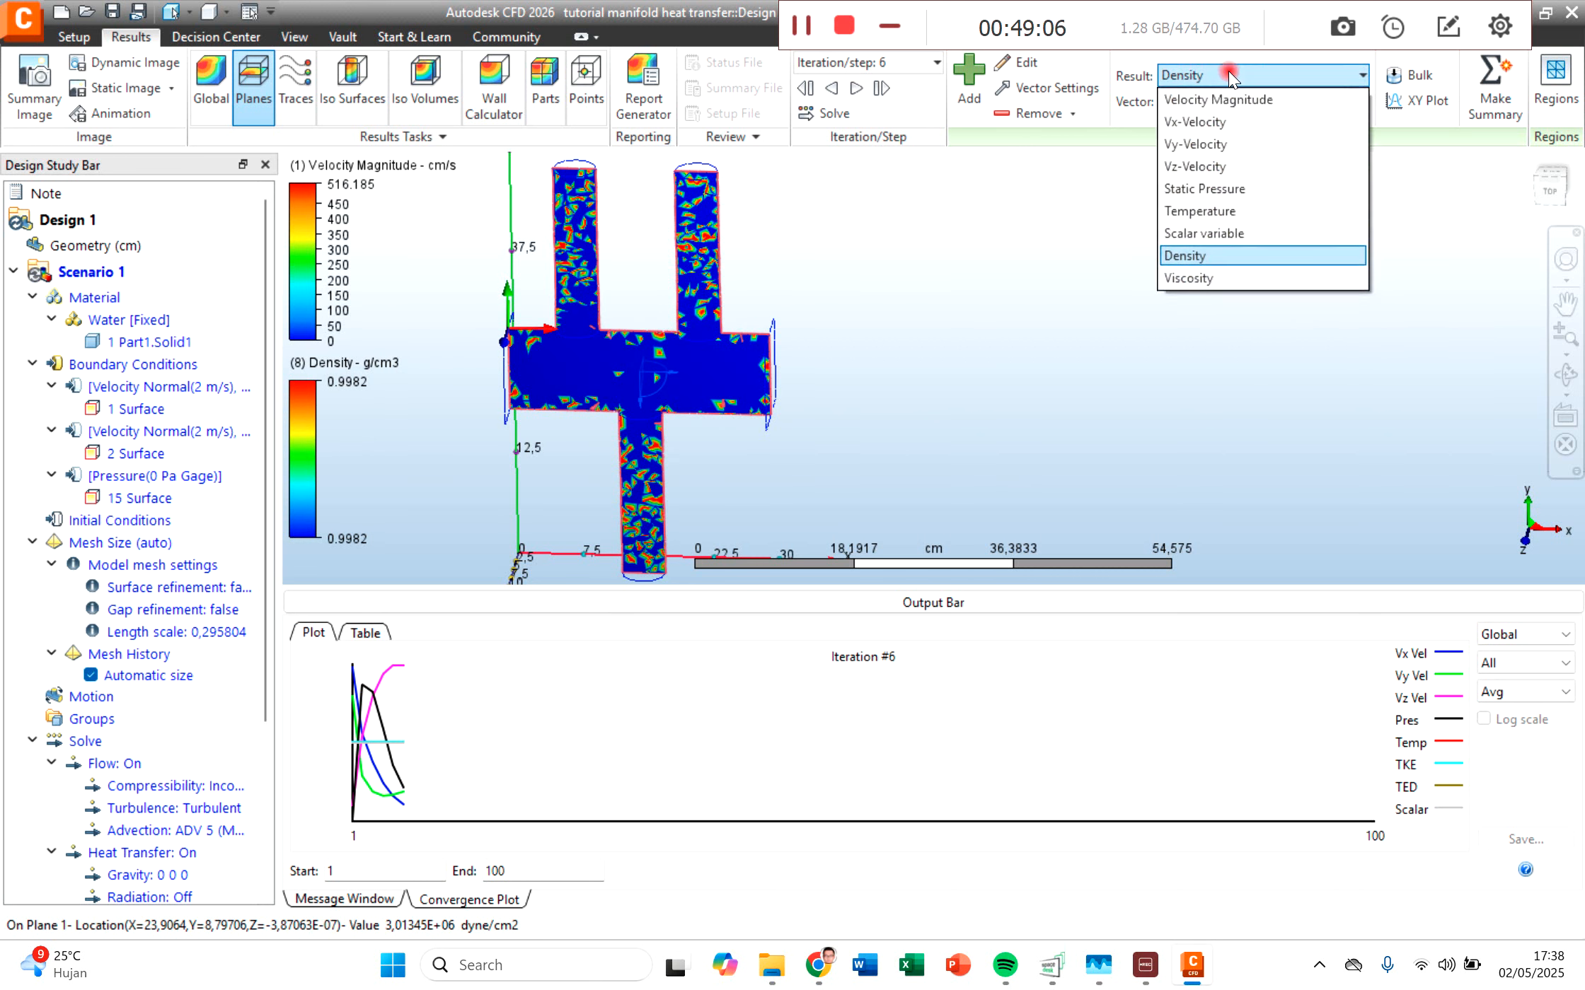
pyautogui.click(1227, 98)
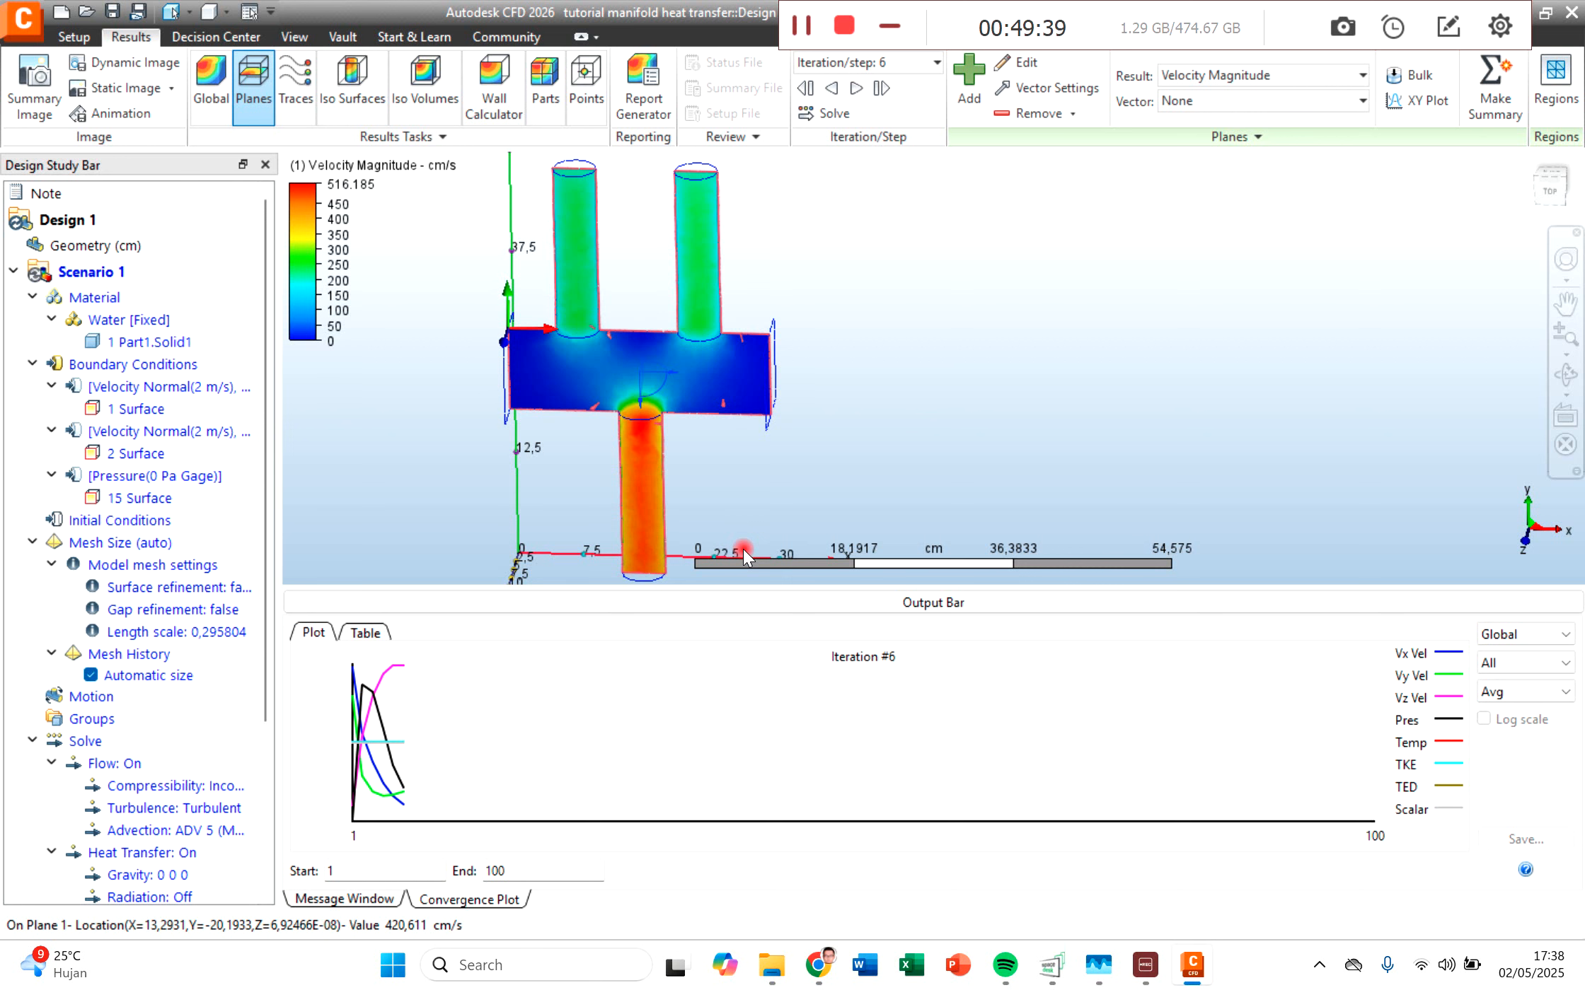
# Step: Set Plane 1's result to Temperature and examine it from the inlet pipes down to the outlet
pyautogui.click(1207, 76)
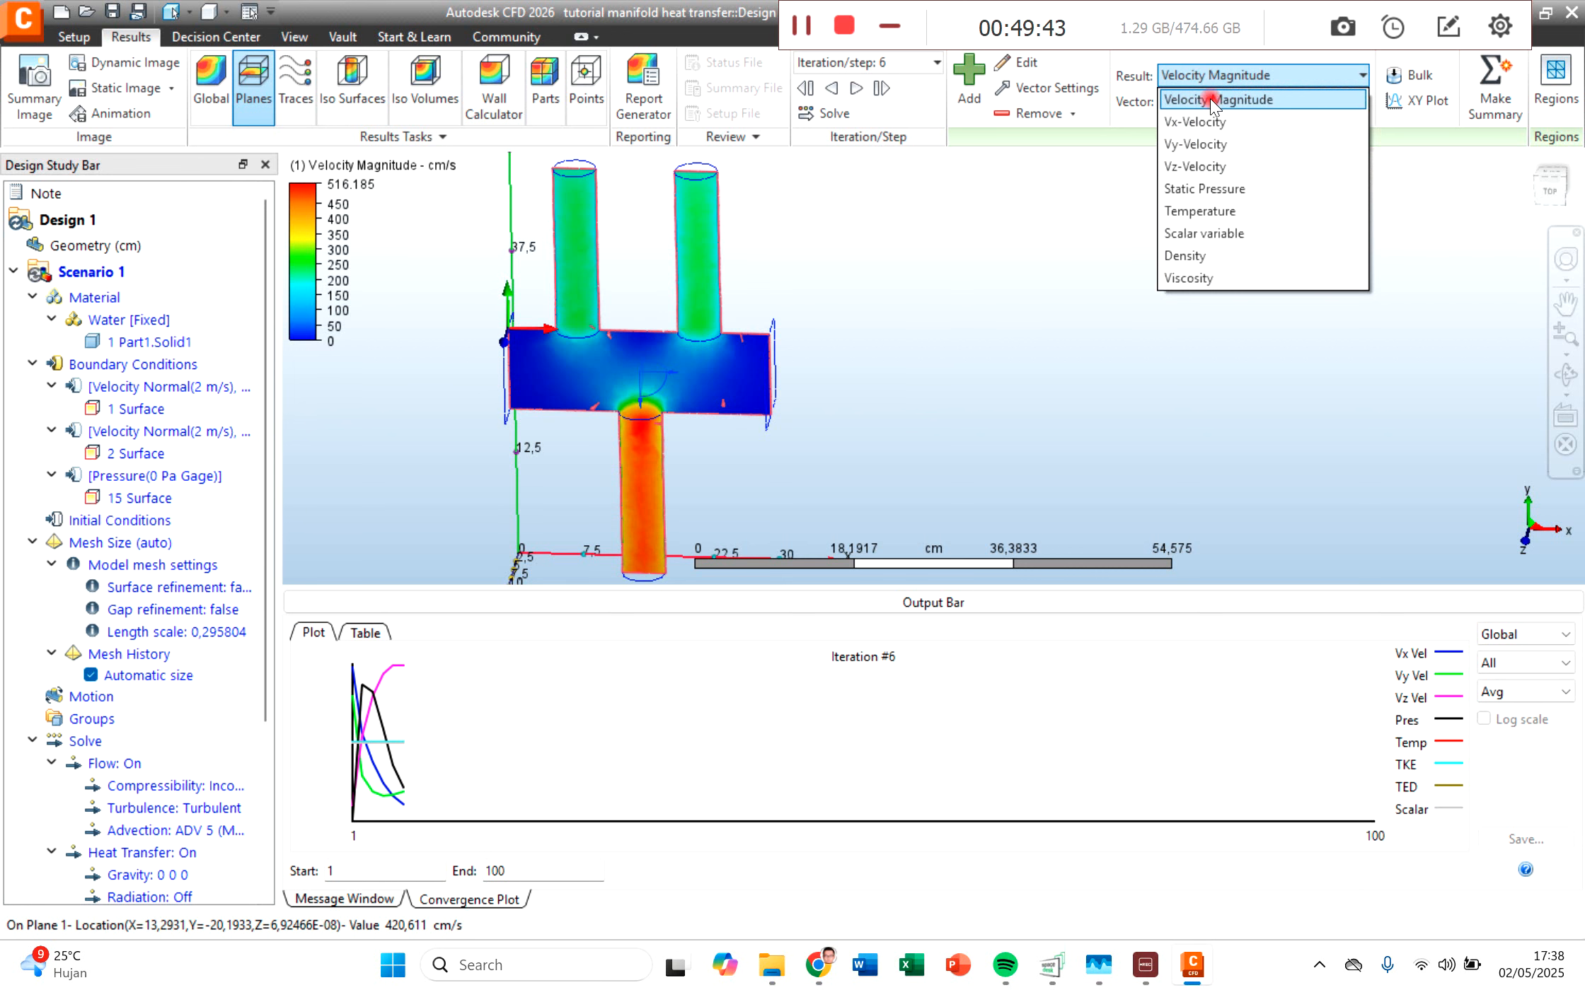
pyautogui.click(1216, 211)
pyautogui.scroll(5, 621, 212)
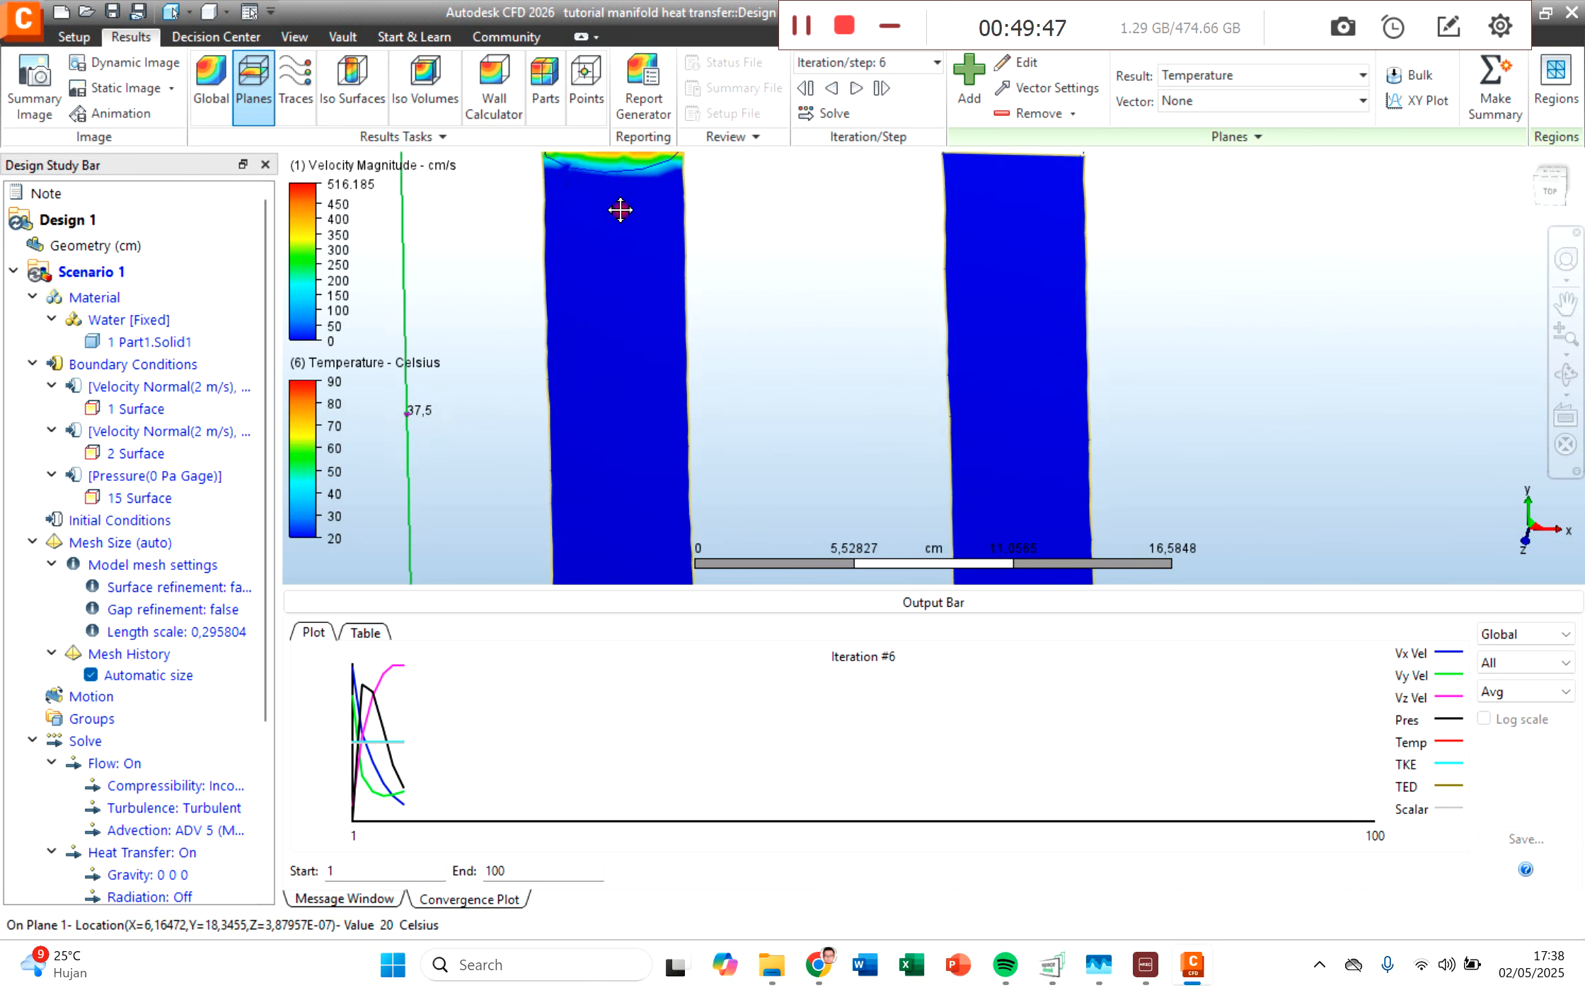
pyautogui.scroll(-2, 620, 210)
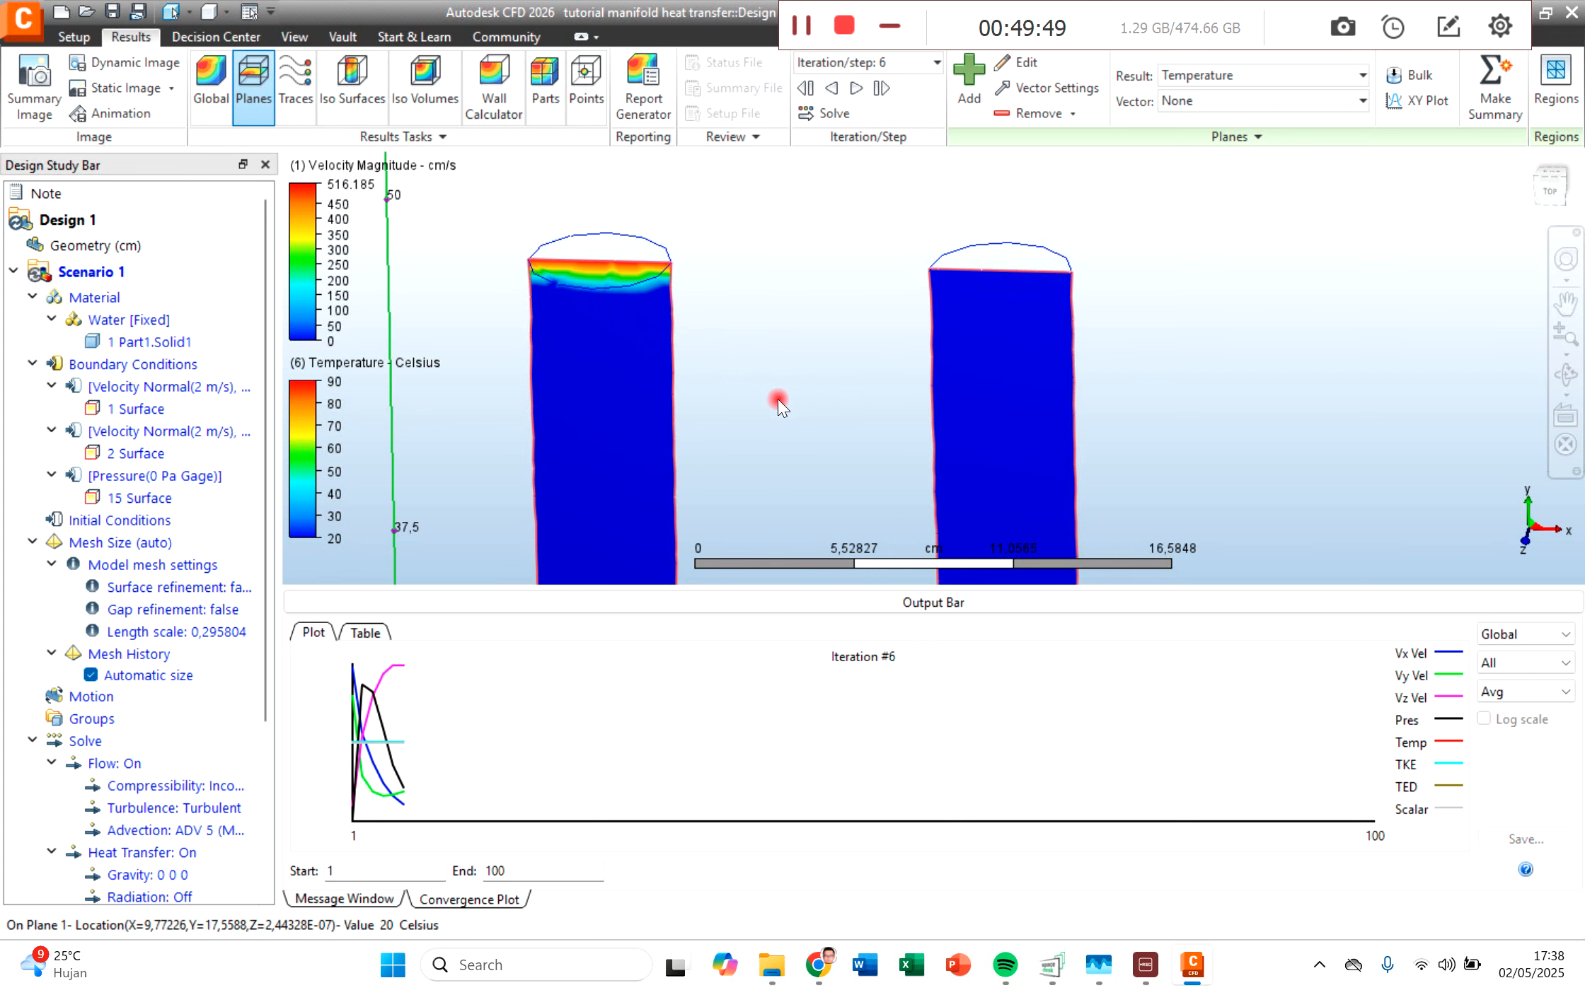
pyautogui.scroll(-3, 777, 399)
pyautogui.moveTo(796, 371); pyautogui.dragTo(780, 230, button='middle')
pyautogui.scroll(-2, 823, 423)
pyautogui.moveTo(845, 437); pyautogui.dragTo(790, 311, button='middle')
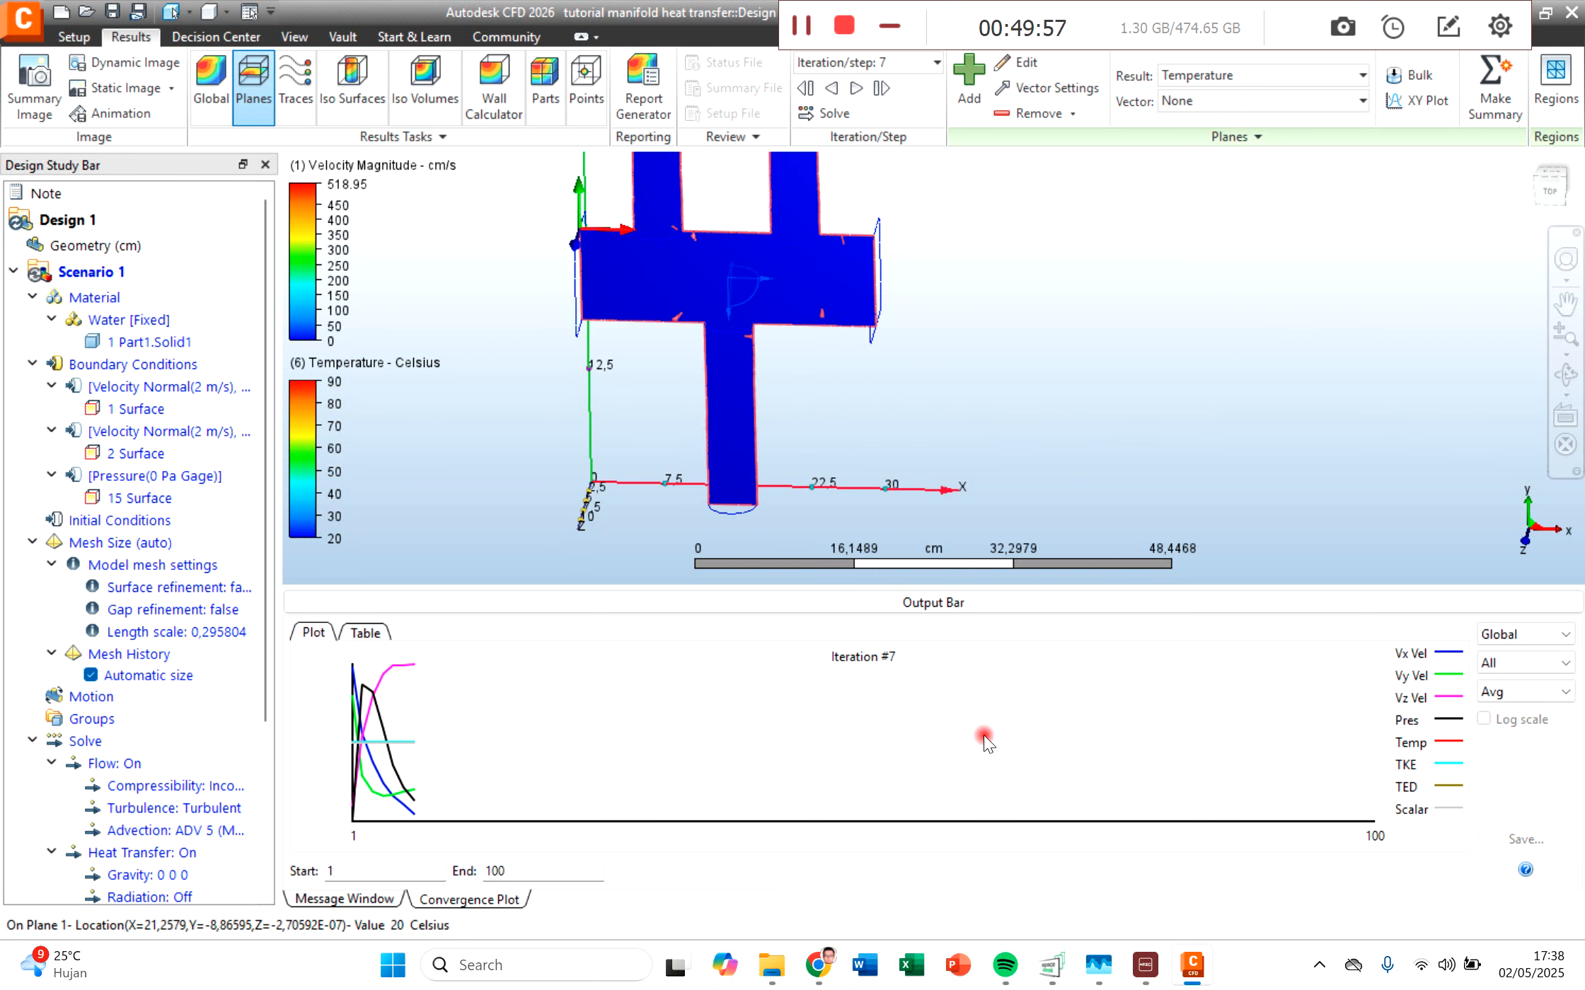
# Step: Check the running CFD solver processes and their resource use in Task Manager, and return to the simulation
pyautogui.click(1100, 982)
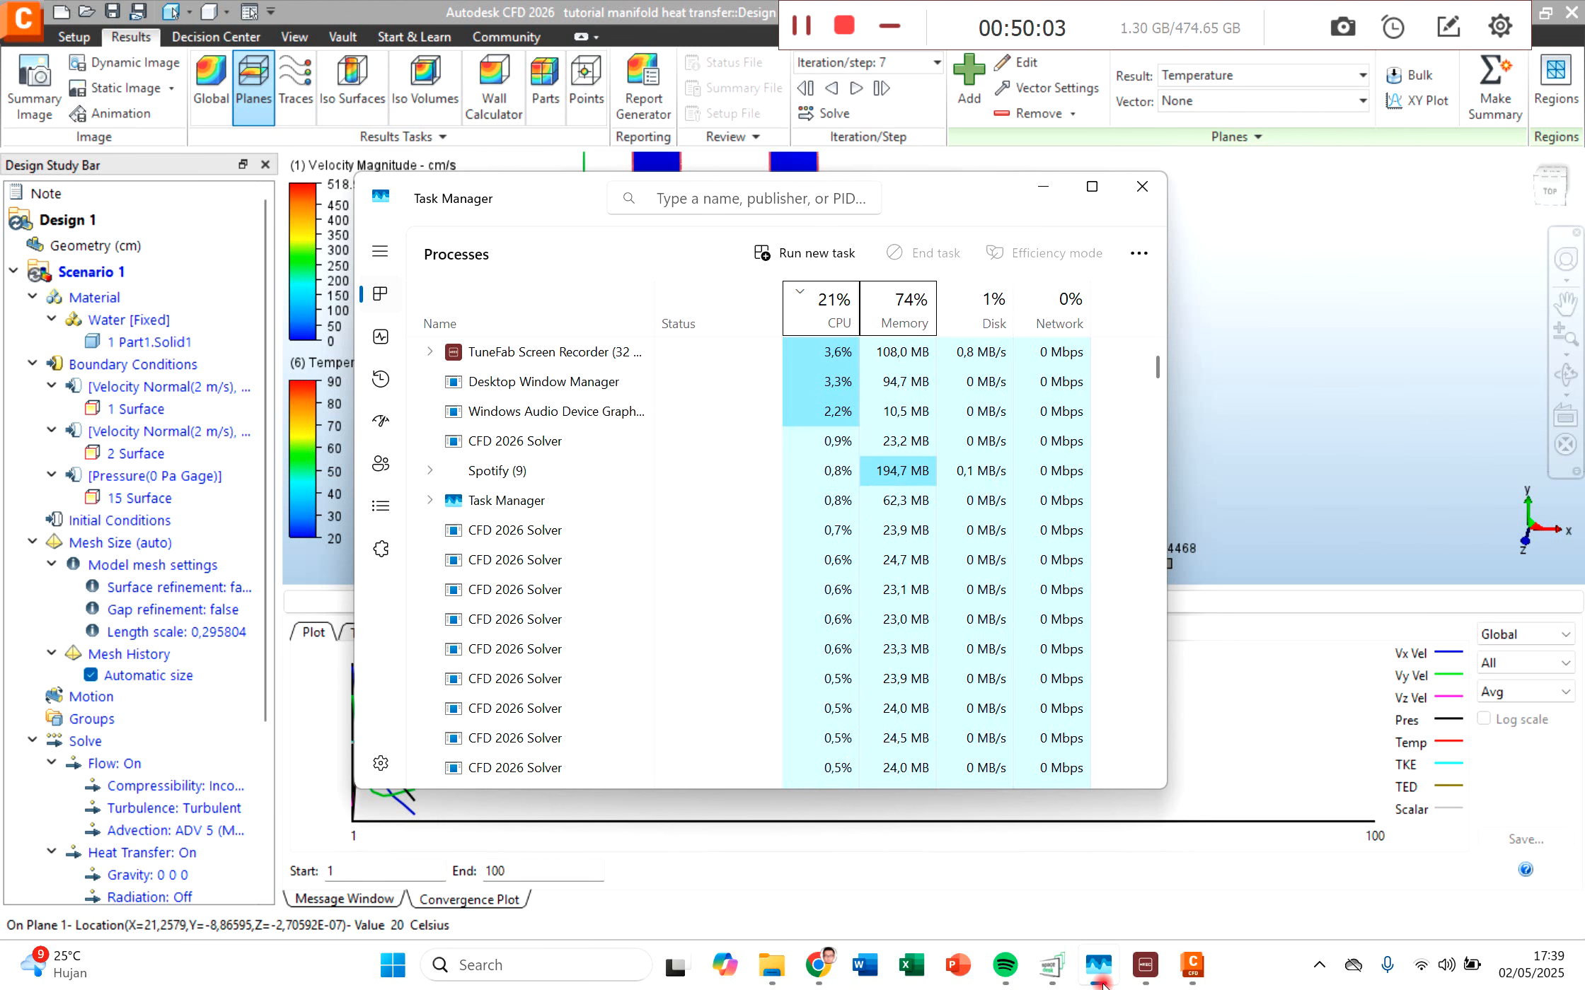
pyautogui.click(1100, 980)
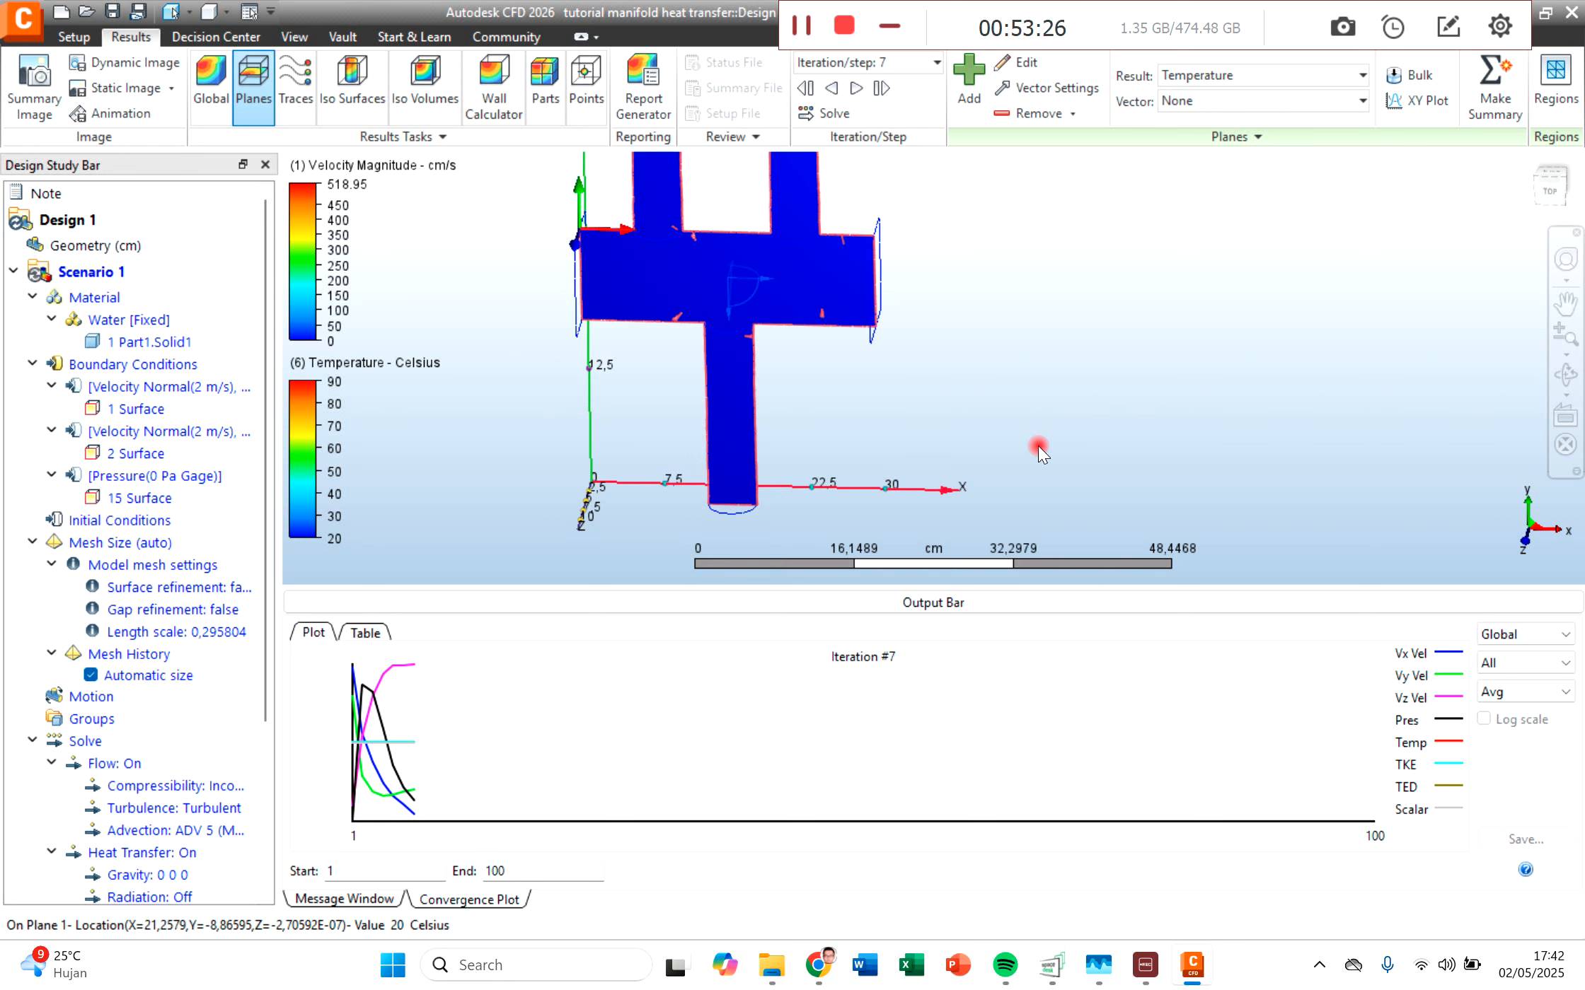
# Step: Examine Plane 1's temperature distribution at the ends of the inlet pipes and across the manifold body
pyautogui.moveTo(901, 325); pyautogui.dragTo(1038, 433, button='middle')
pyautogui.scroll(3, 801, 164)
pyautogui.scroll(4, 801, 164)
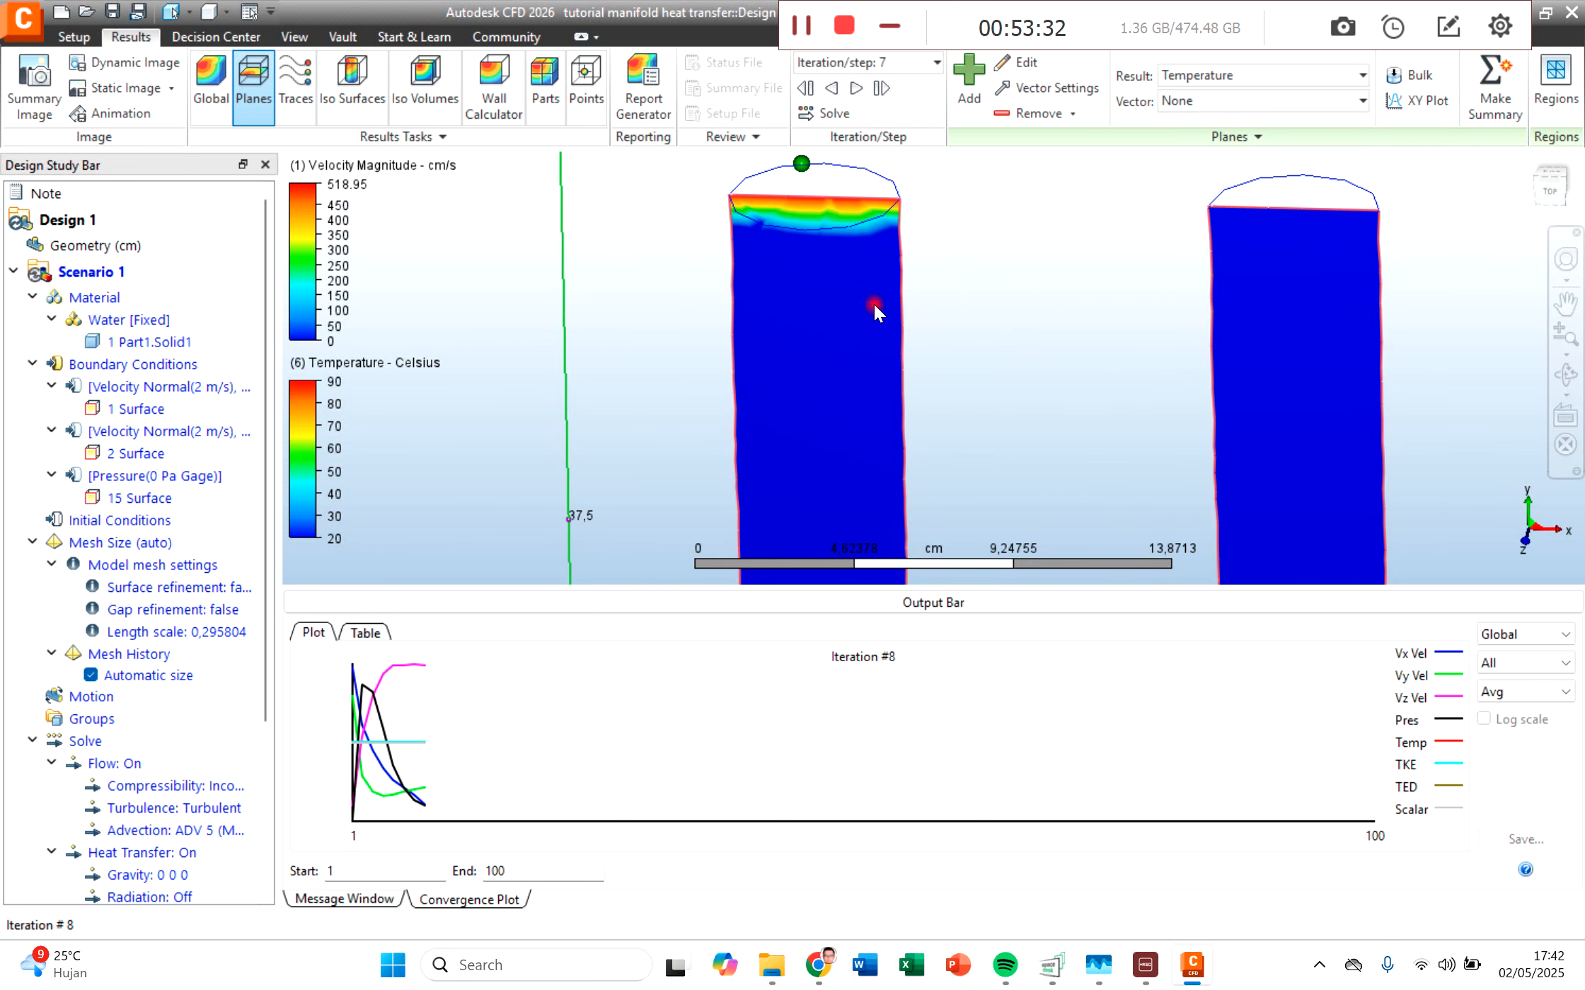
pyautogui.scroll(-3, 1024, 403)
pyautogui.scroll(-2, 1024, 403)
pyautogui.scroll(-2, 1146, 407)
pyautogui.moveTo(1121, 426); pyautogui.dragTo(1097, 423, button='middle')
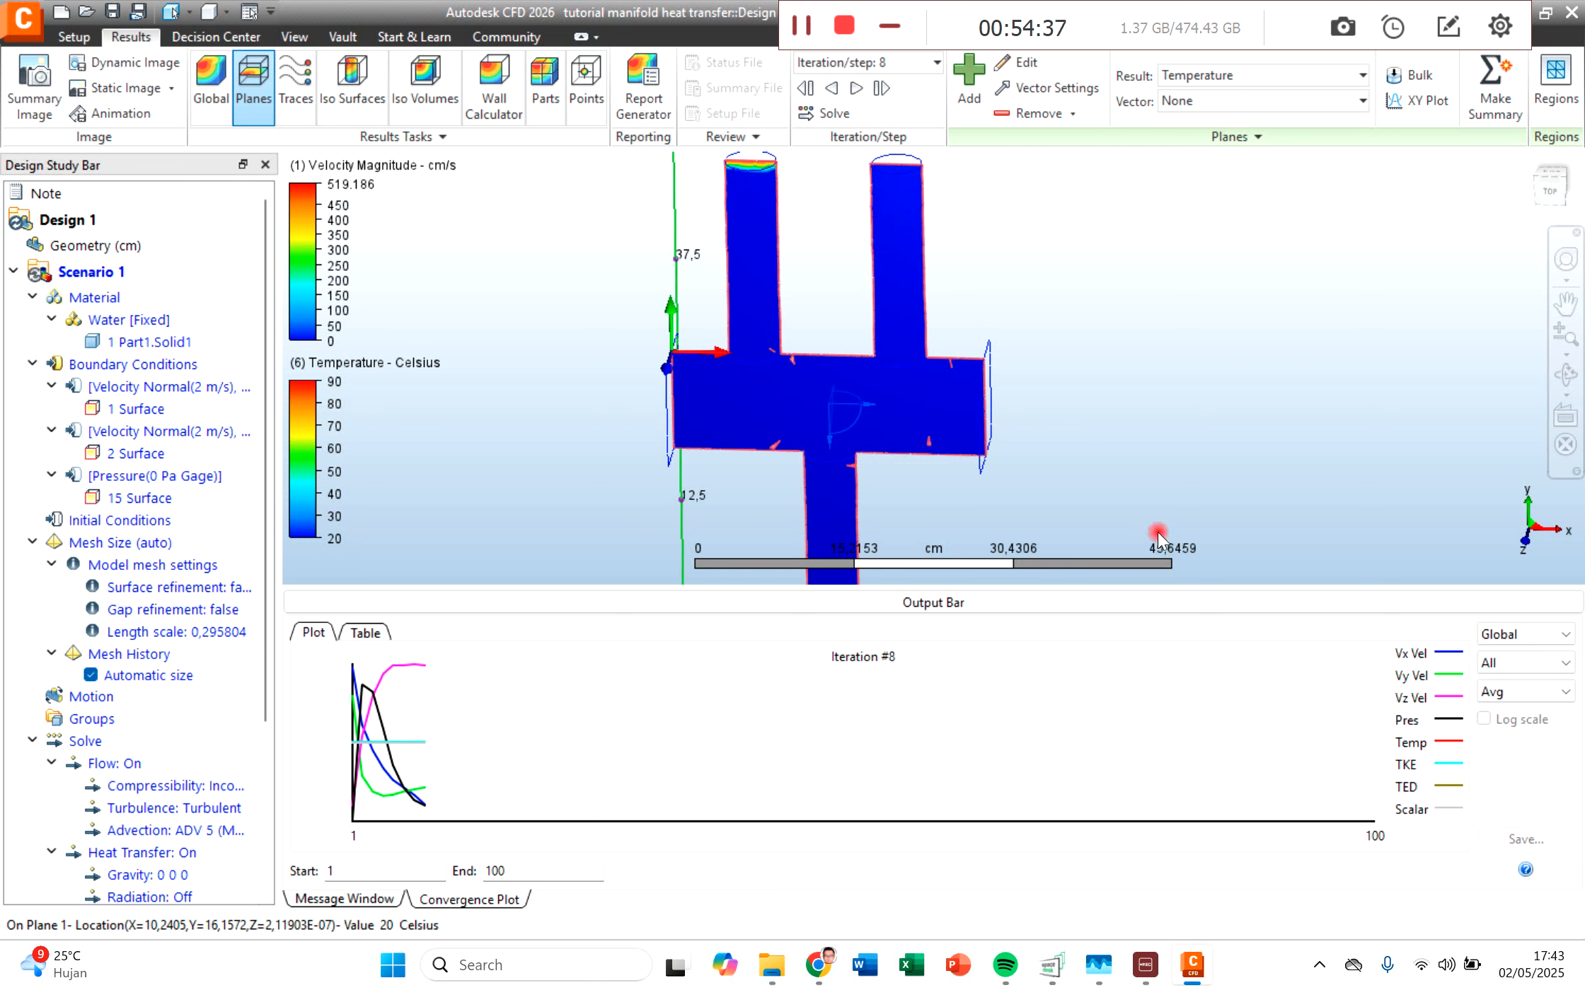
# Step: Set Plane 1's result to Velocity Magnitude and orient the model to the straight top view
pyautogui.click(1181, 76)
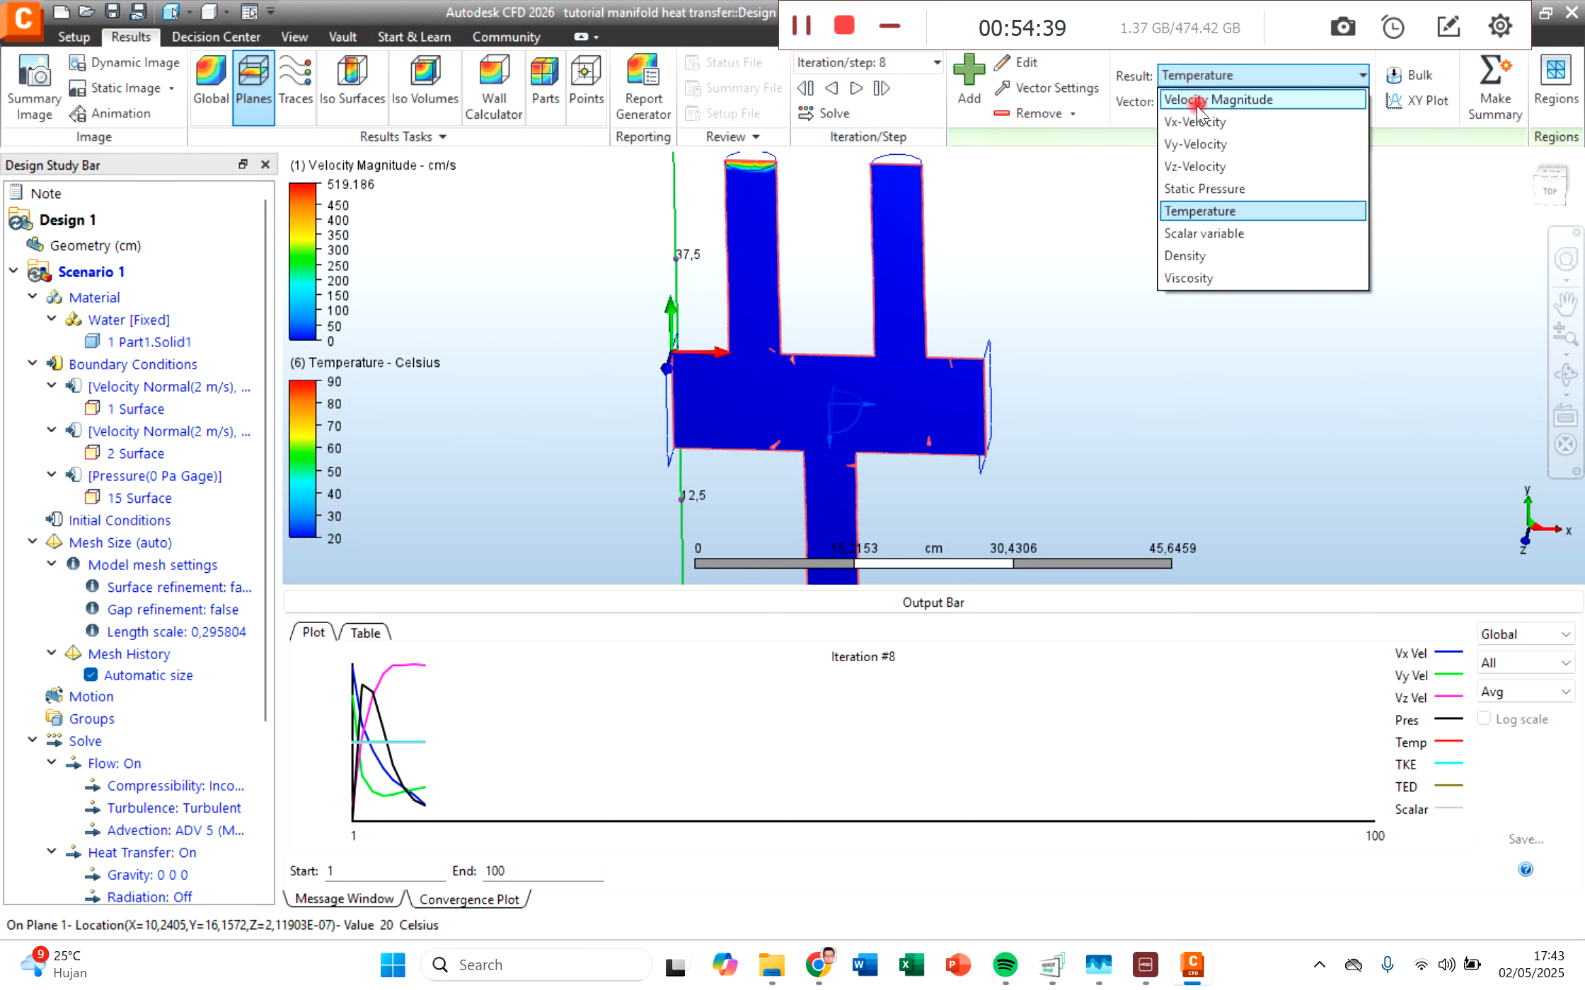
pyautogui.click(1196, 106)
pyautogui.scroll(3, 1009, 368)
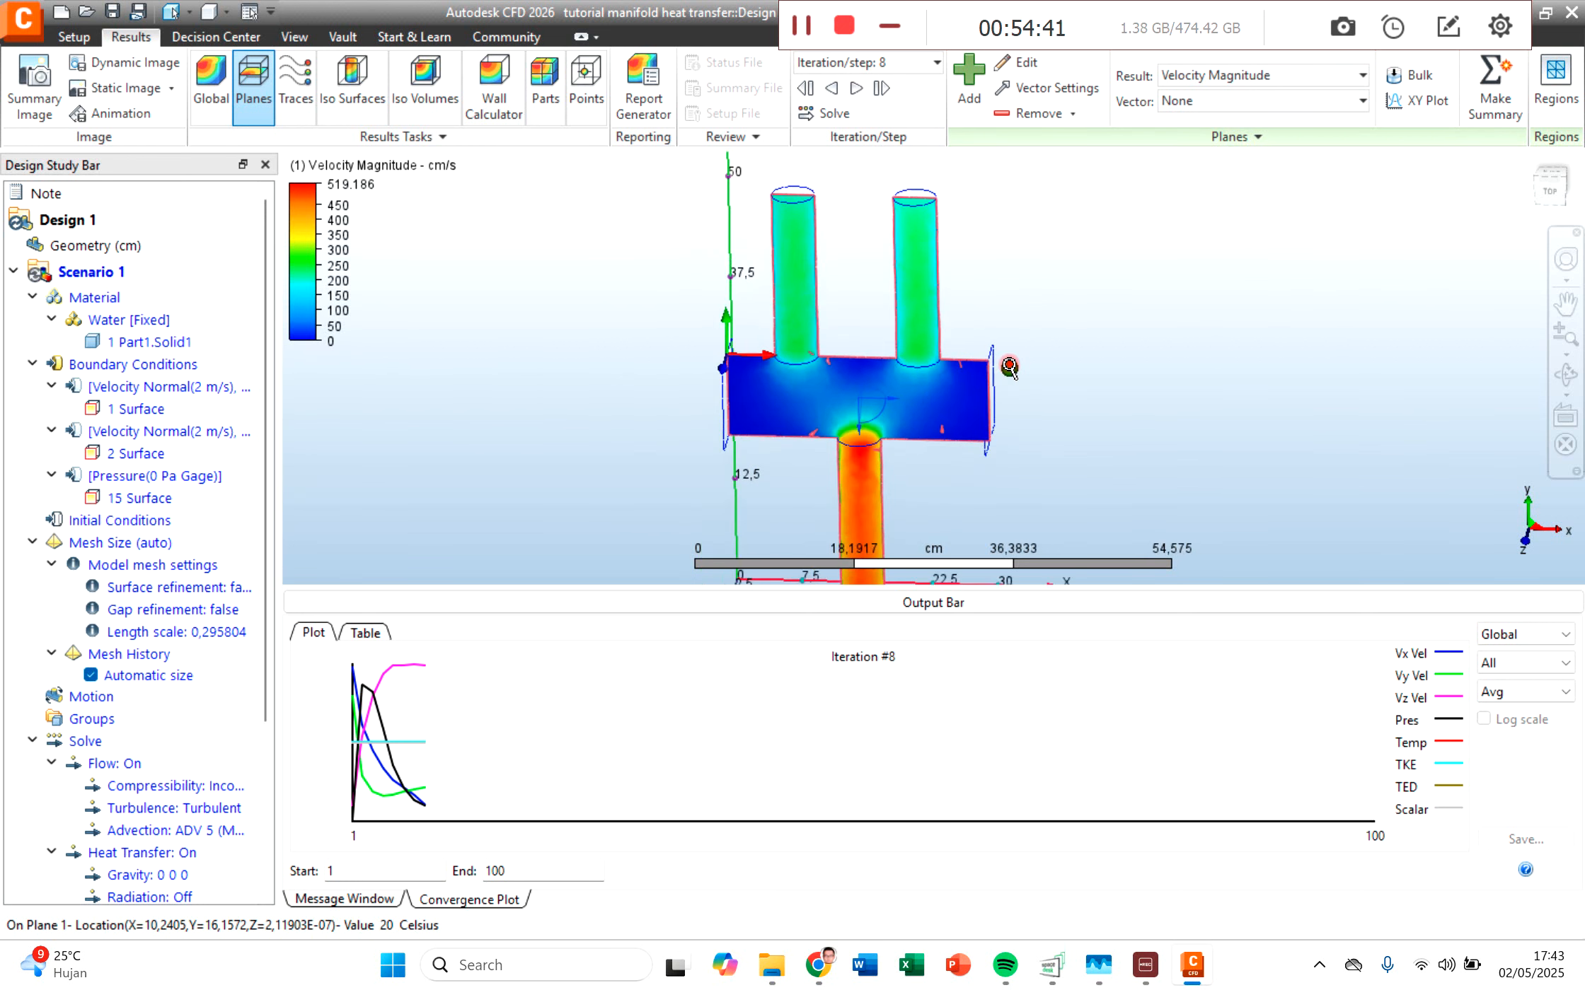
pyautogui.moveTo(1079, 266); pyautogui.dragTo(968, 311, button='middle')
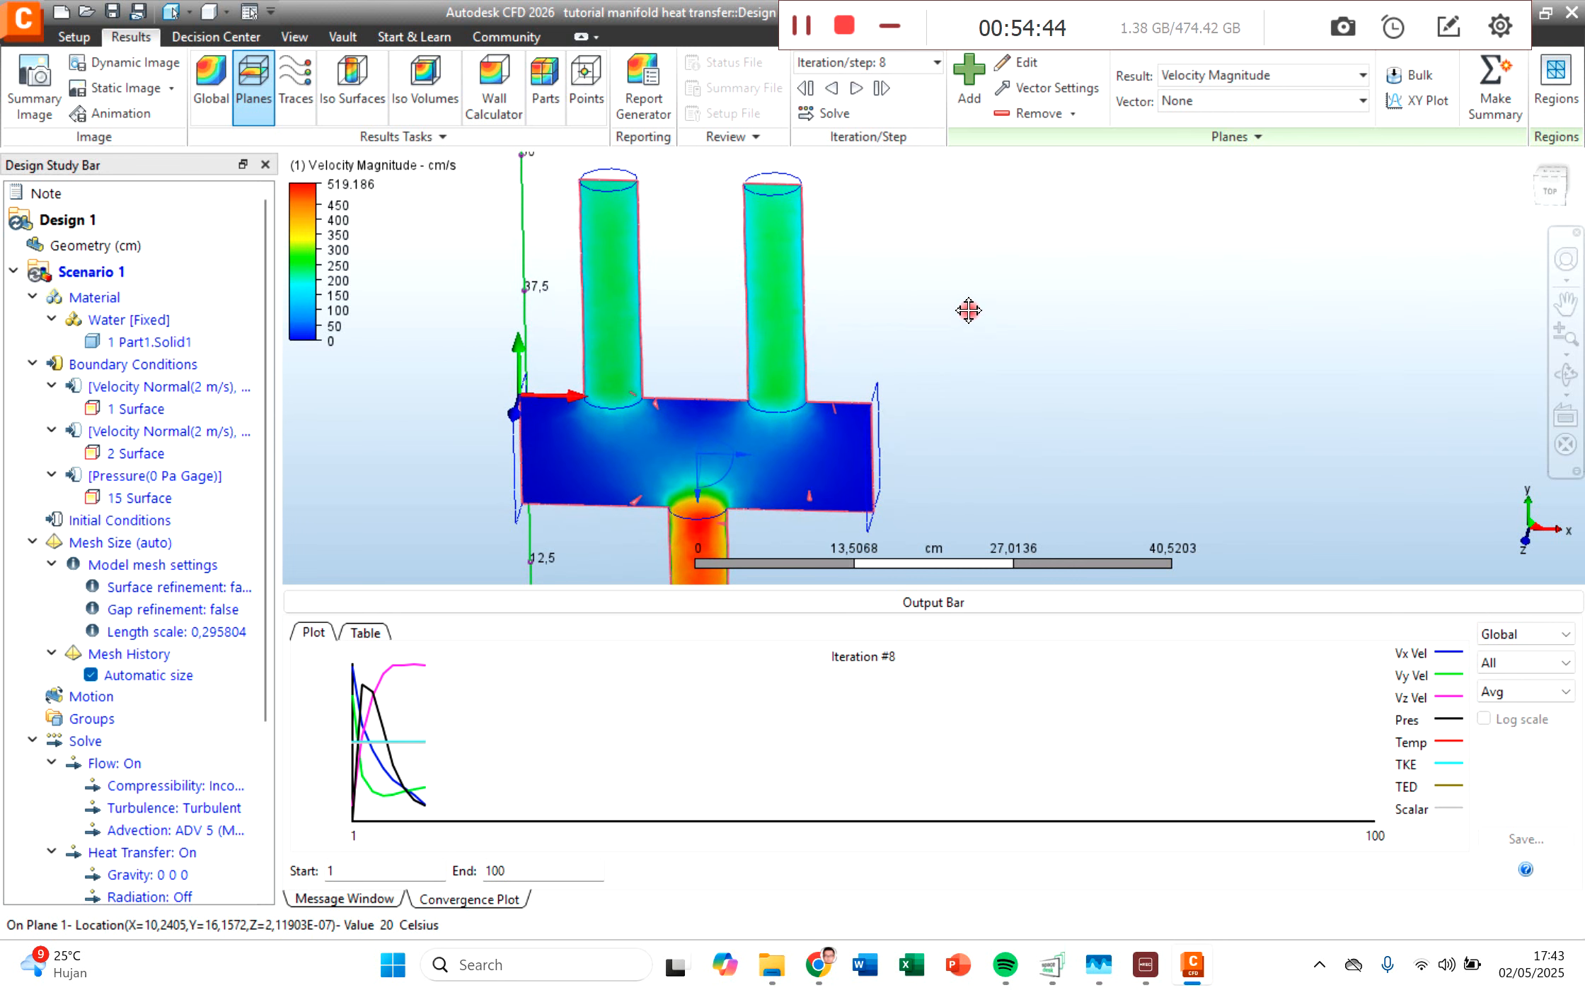
pyautogui.click(1548, 183)
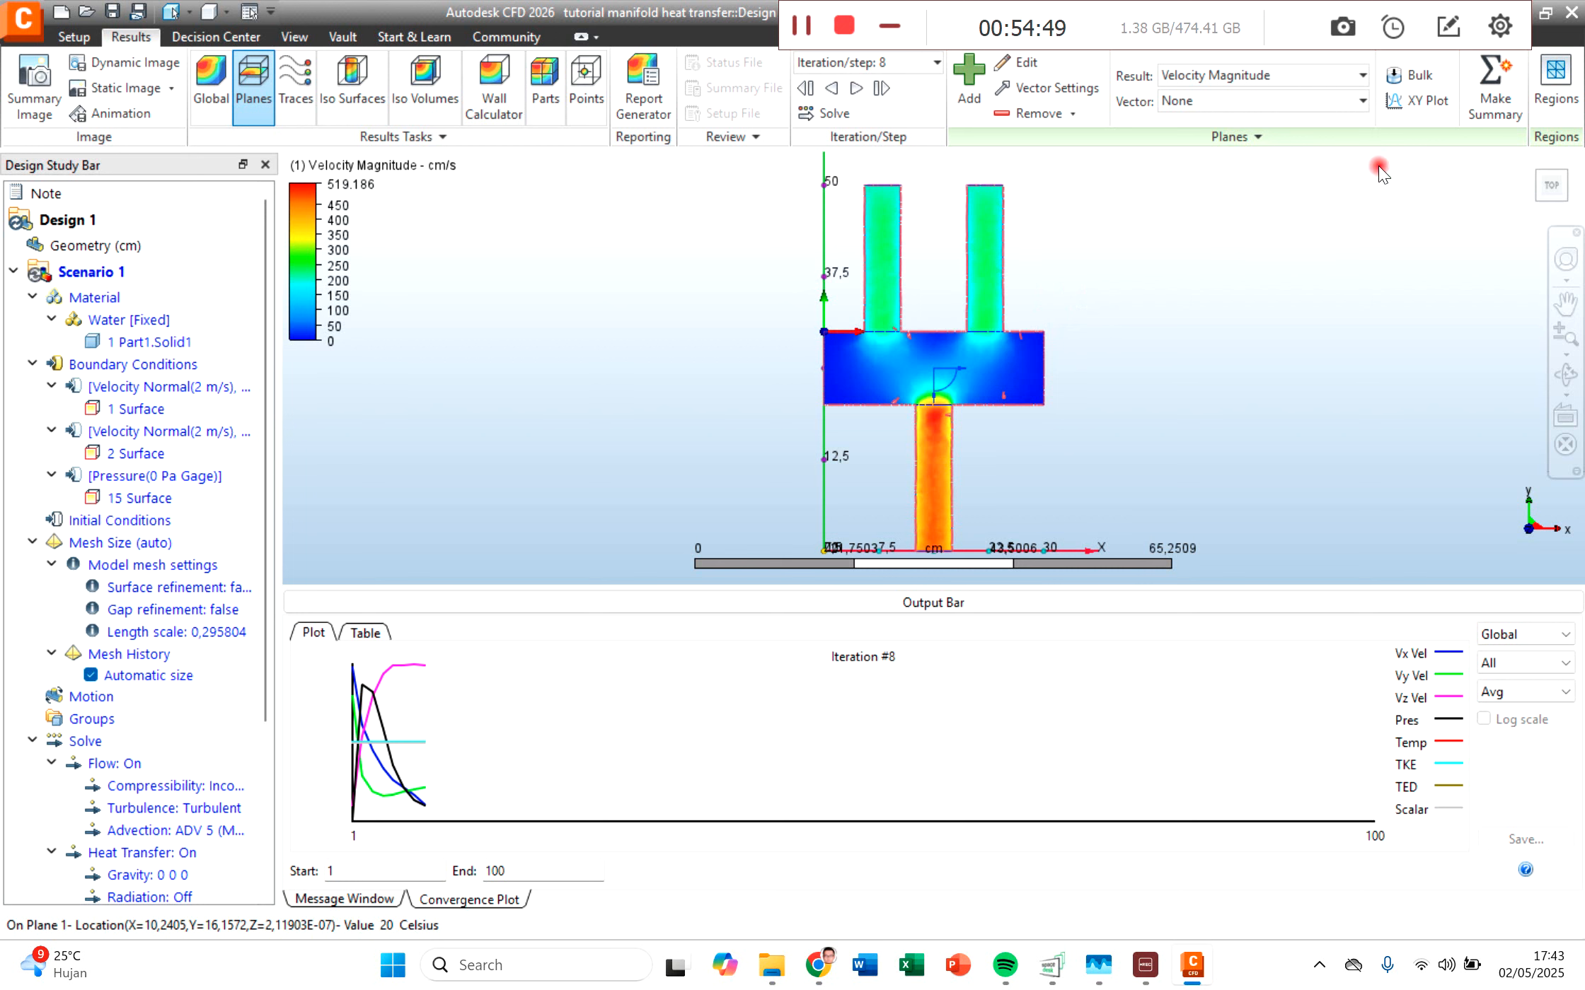
# Step: Open the XY Plot tool for Plane 1 with points added by picking, keeping its dialog clear of the model
pyautogui.click(1419, 99)
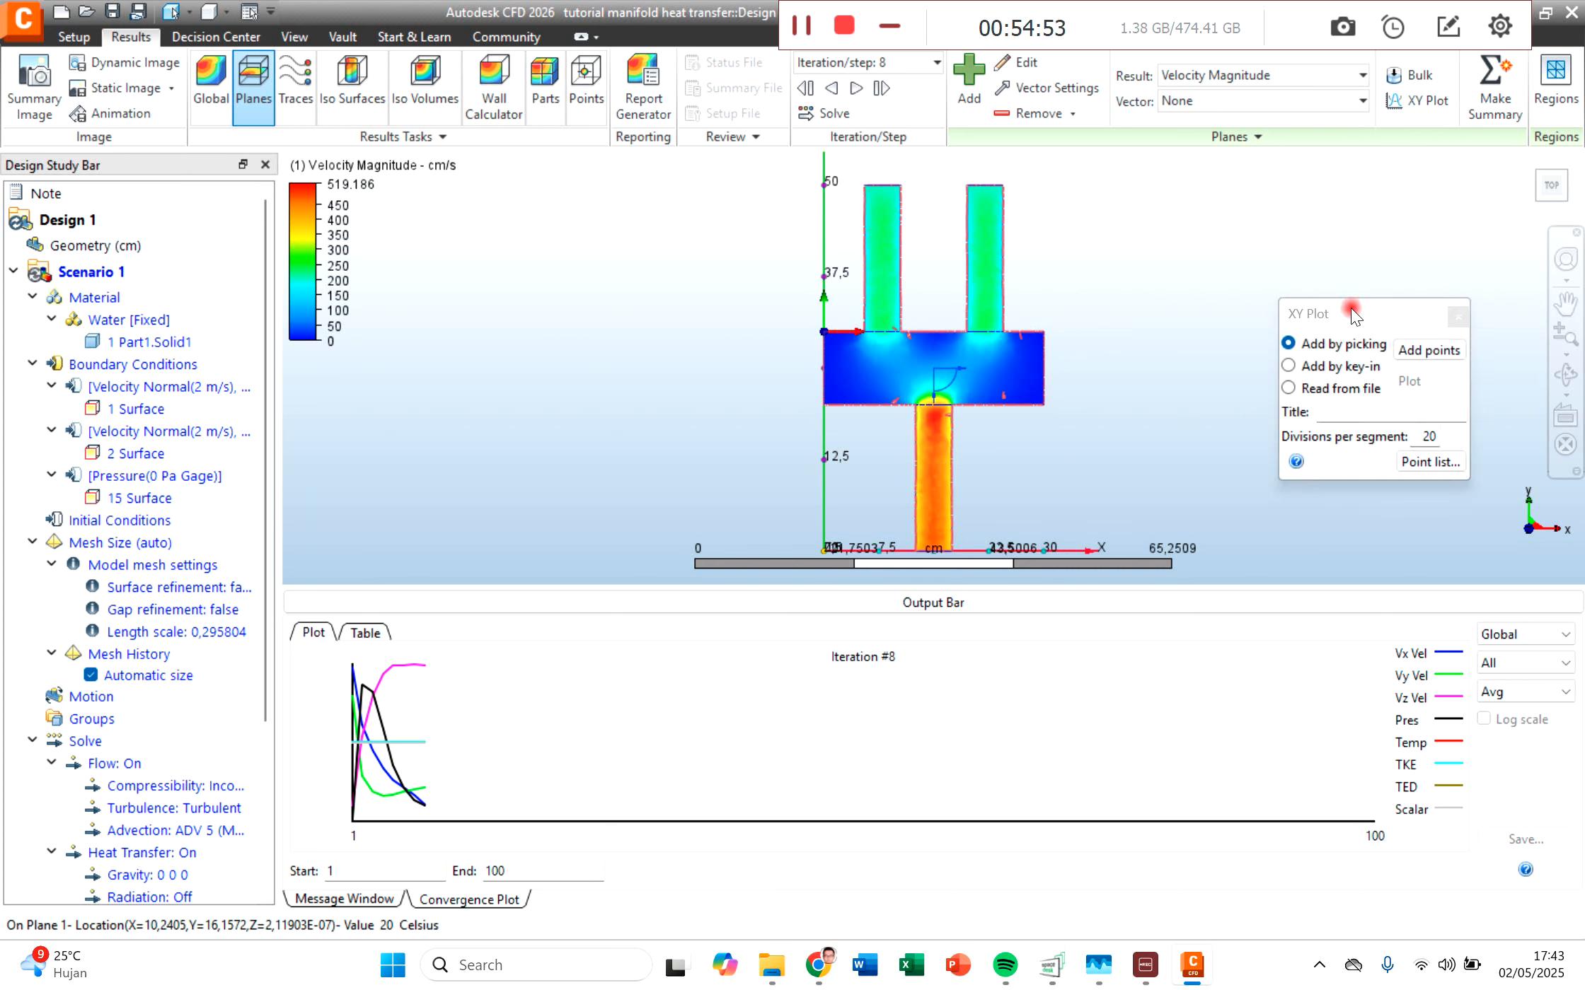
pyautogui.moveTo(1298, 314); pyautogui.dragTo(1194, 254)
pyautogui.click(1181, 284)
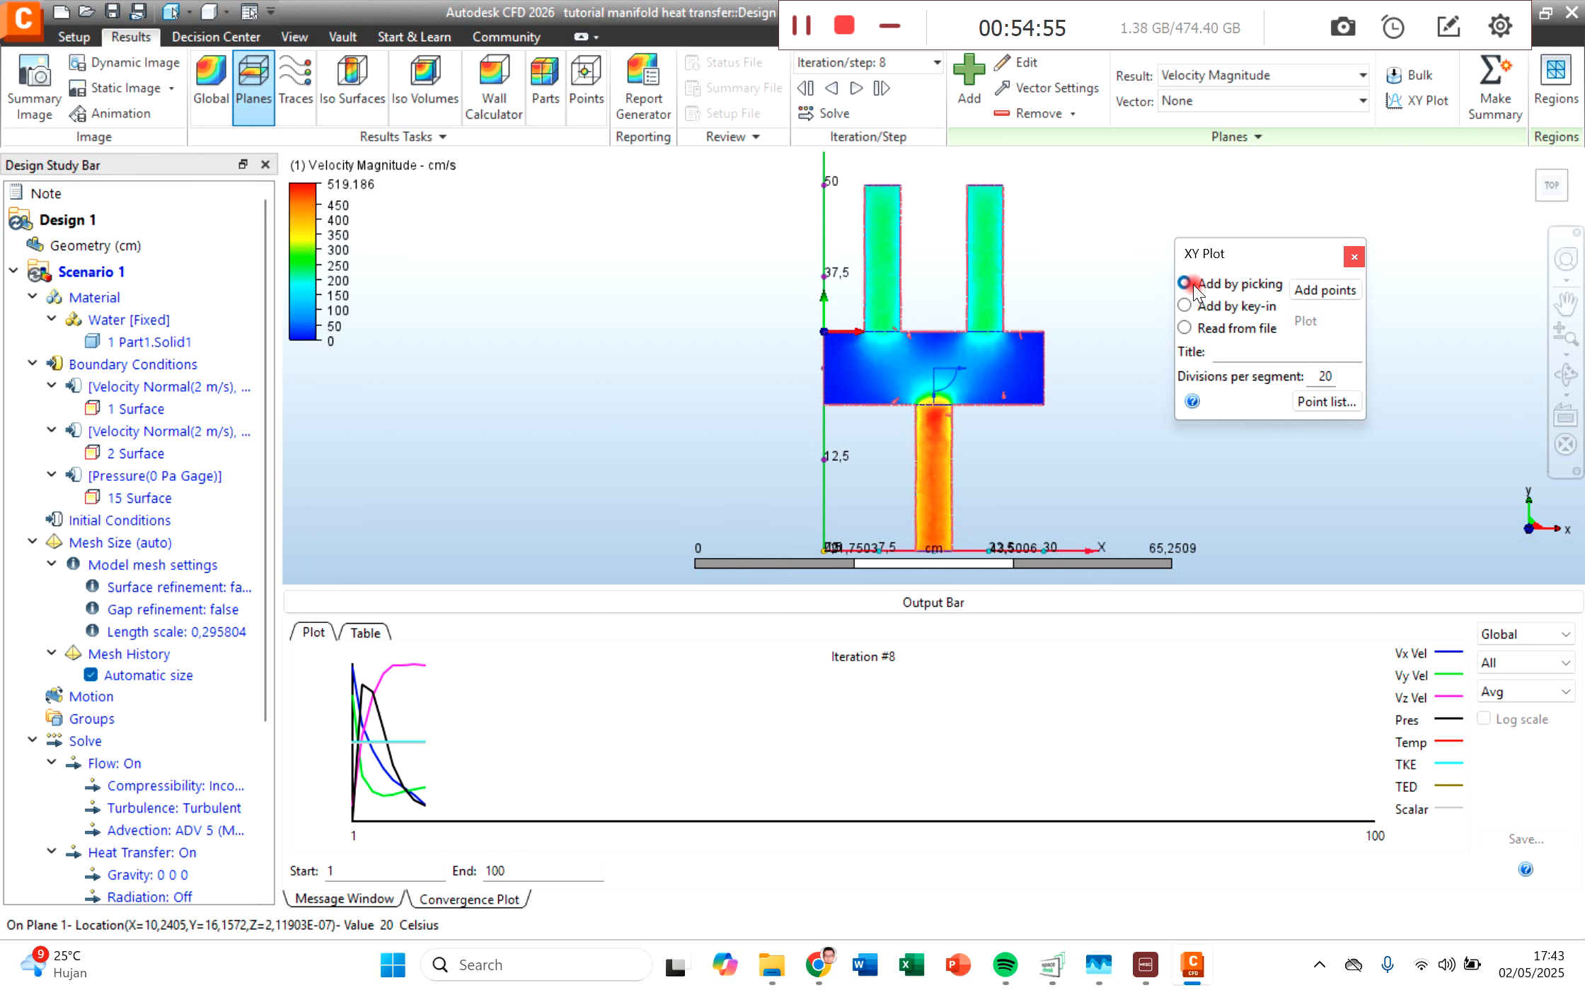
pyautogui.click(882, 208)
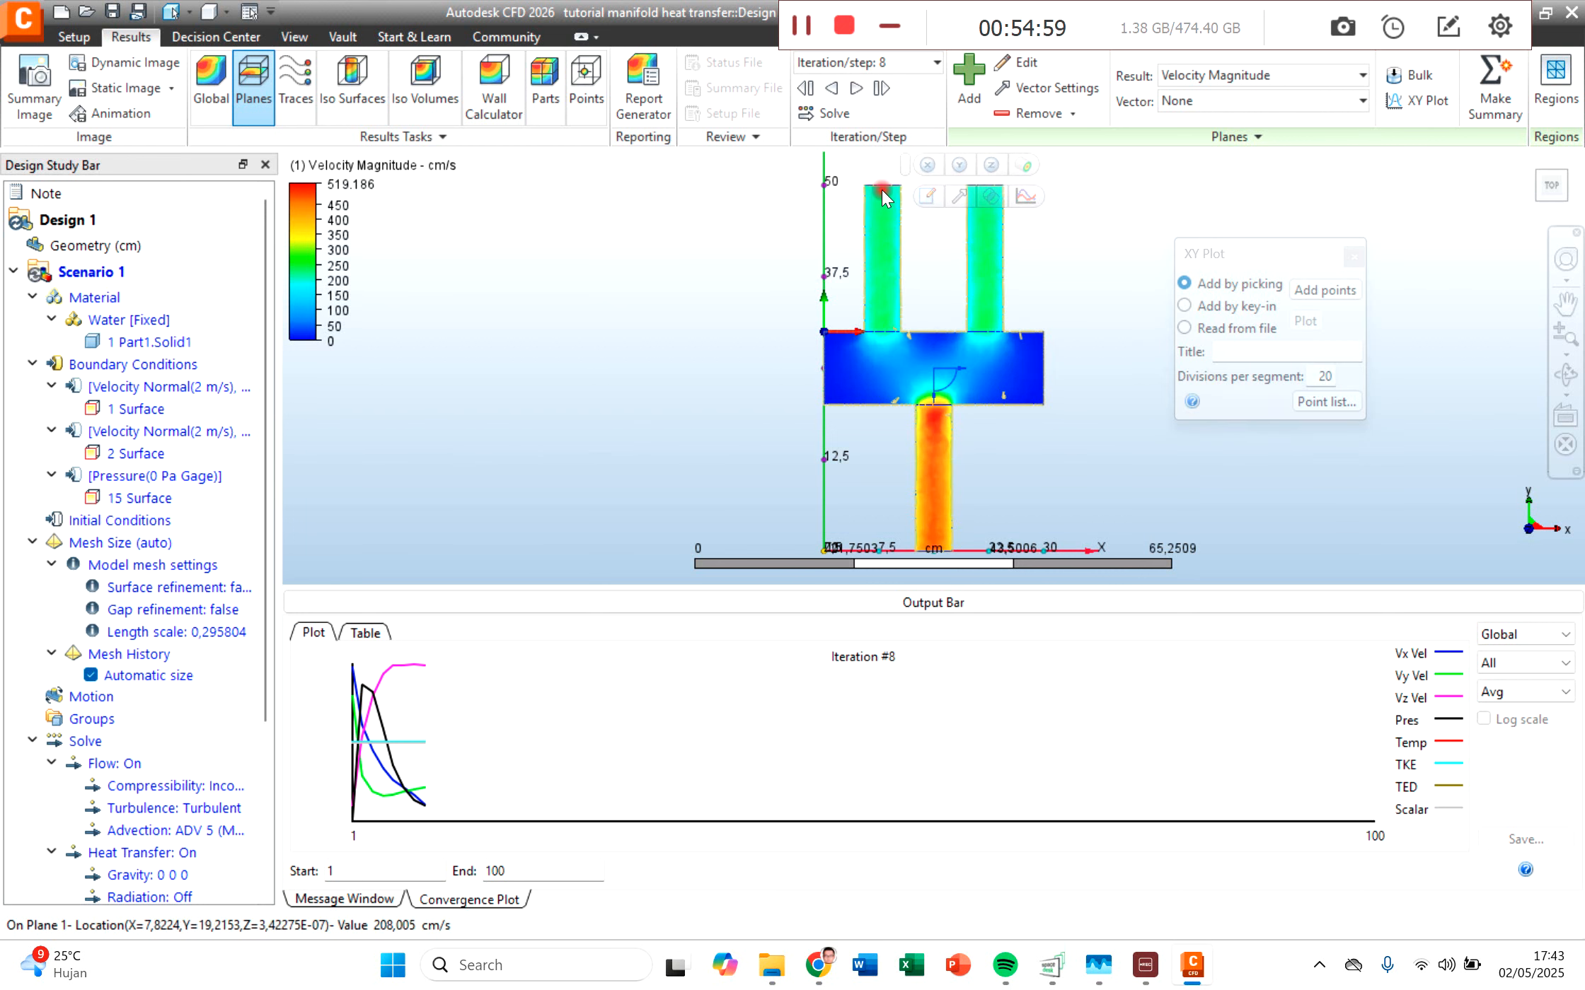
pyautogui.rightClick(883, 191)
pyautogui.click(1211, 284)
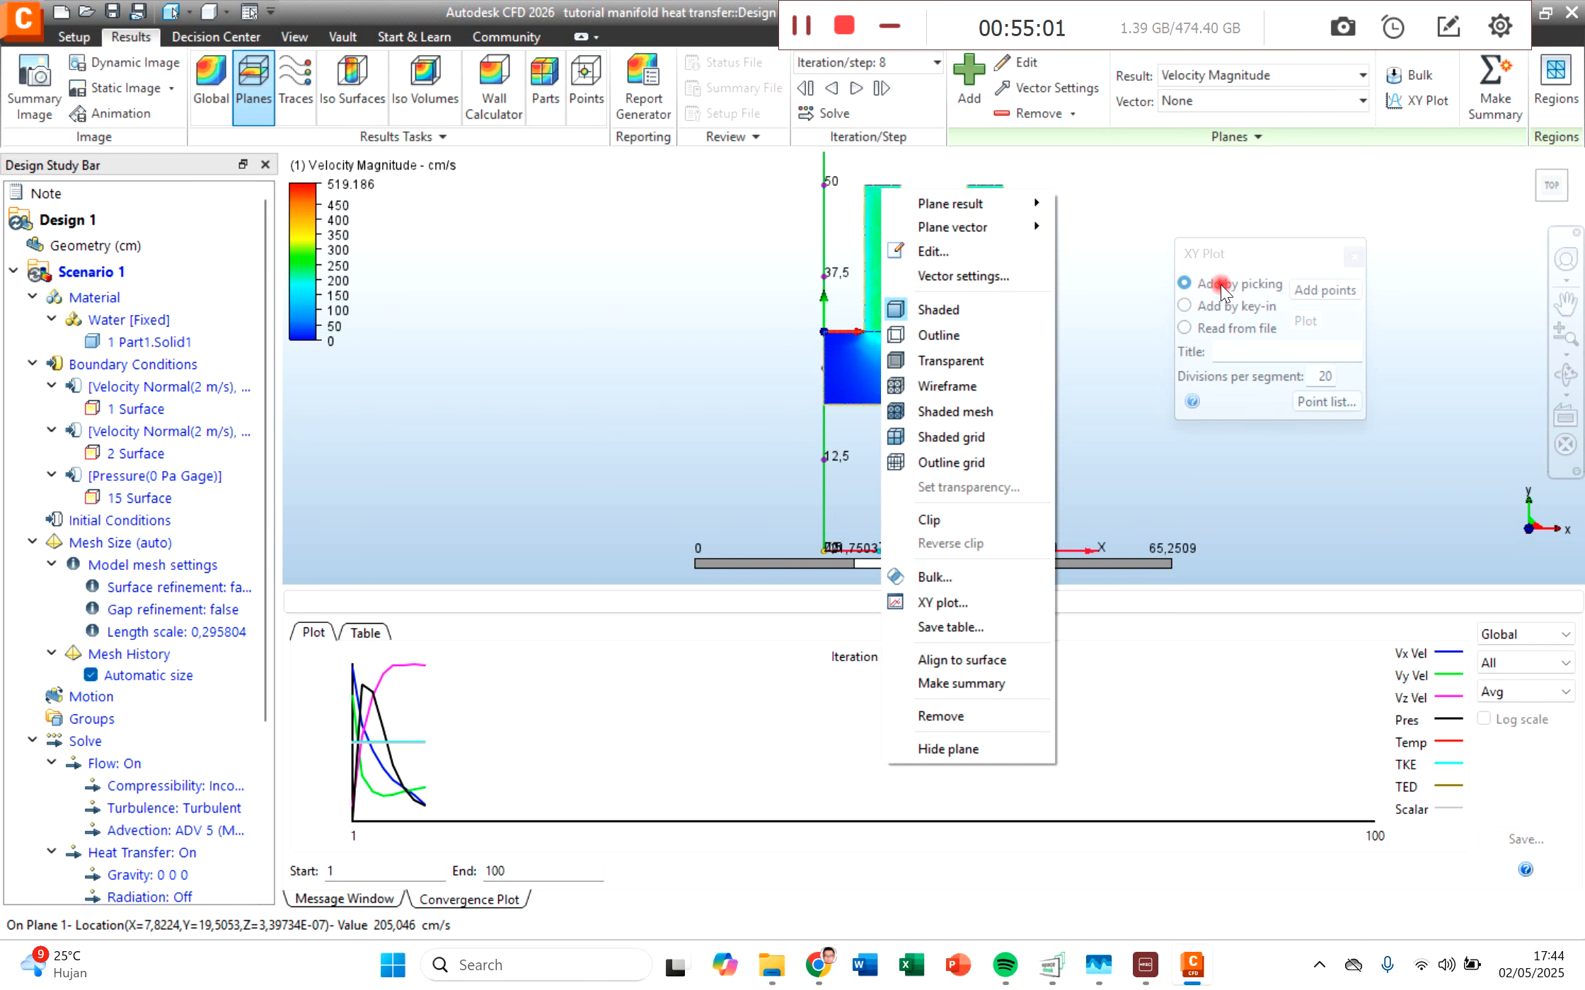
pyautogui.click(1251, 246)
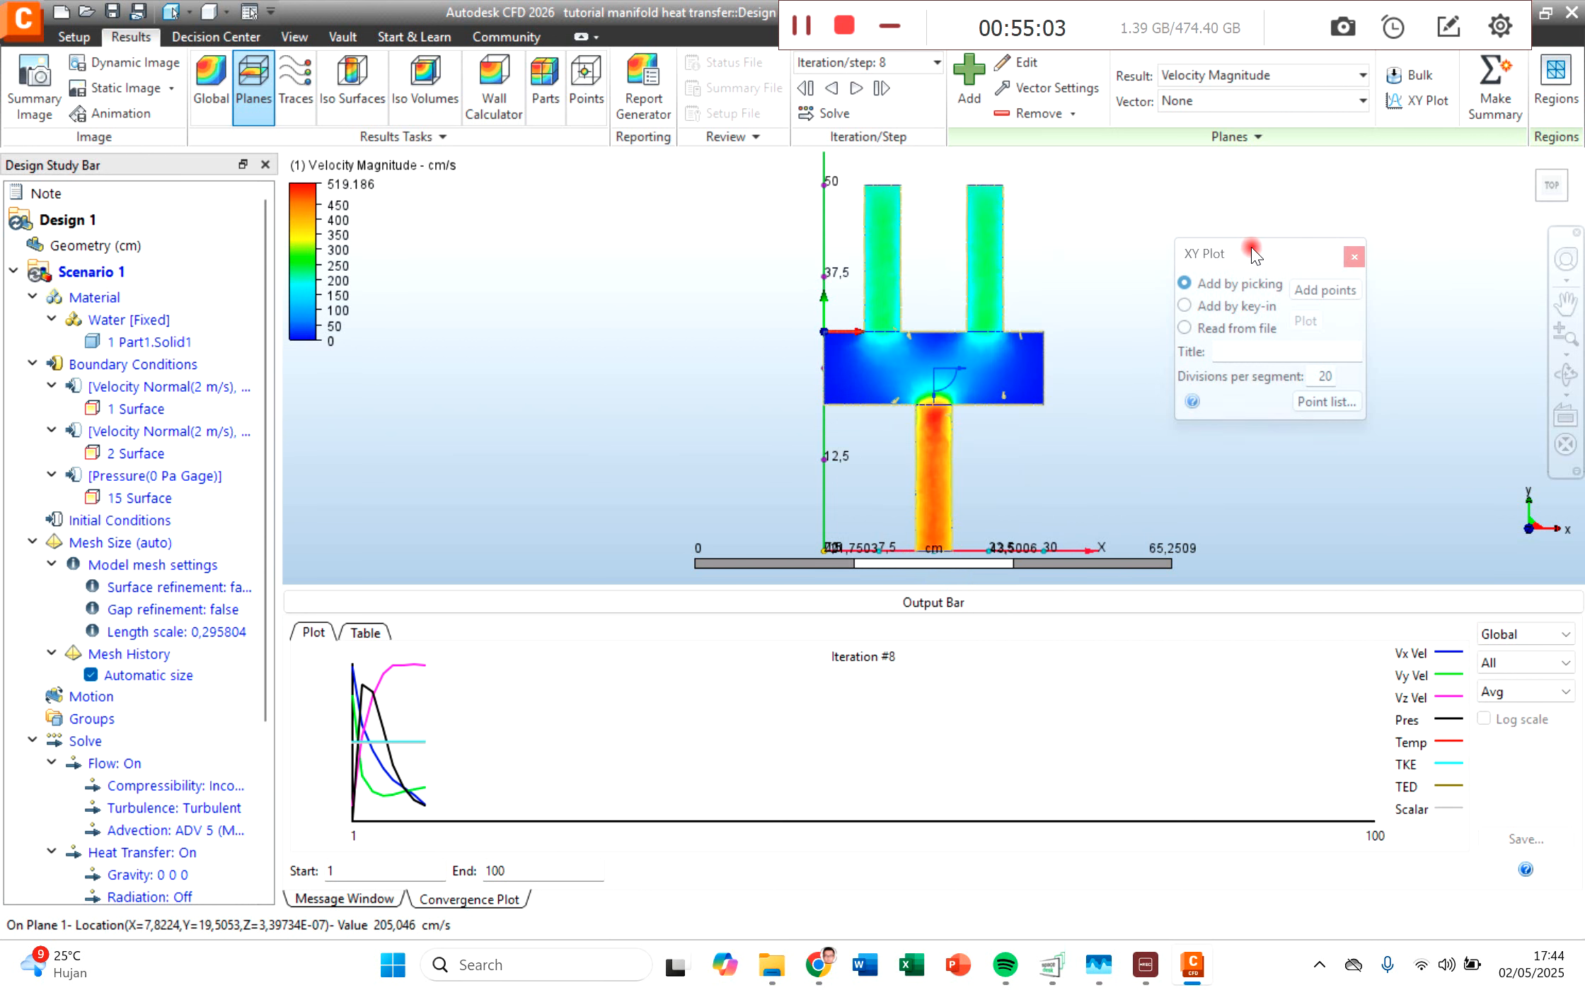
# Step: Plot velocity magnitude along 12 picked points running down the hot inlet pipe, diagonally through the body and down the outlet pipe
pyautogui.click(1324, 290)
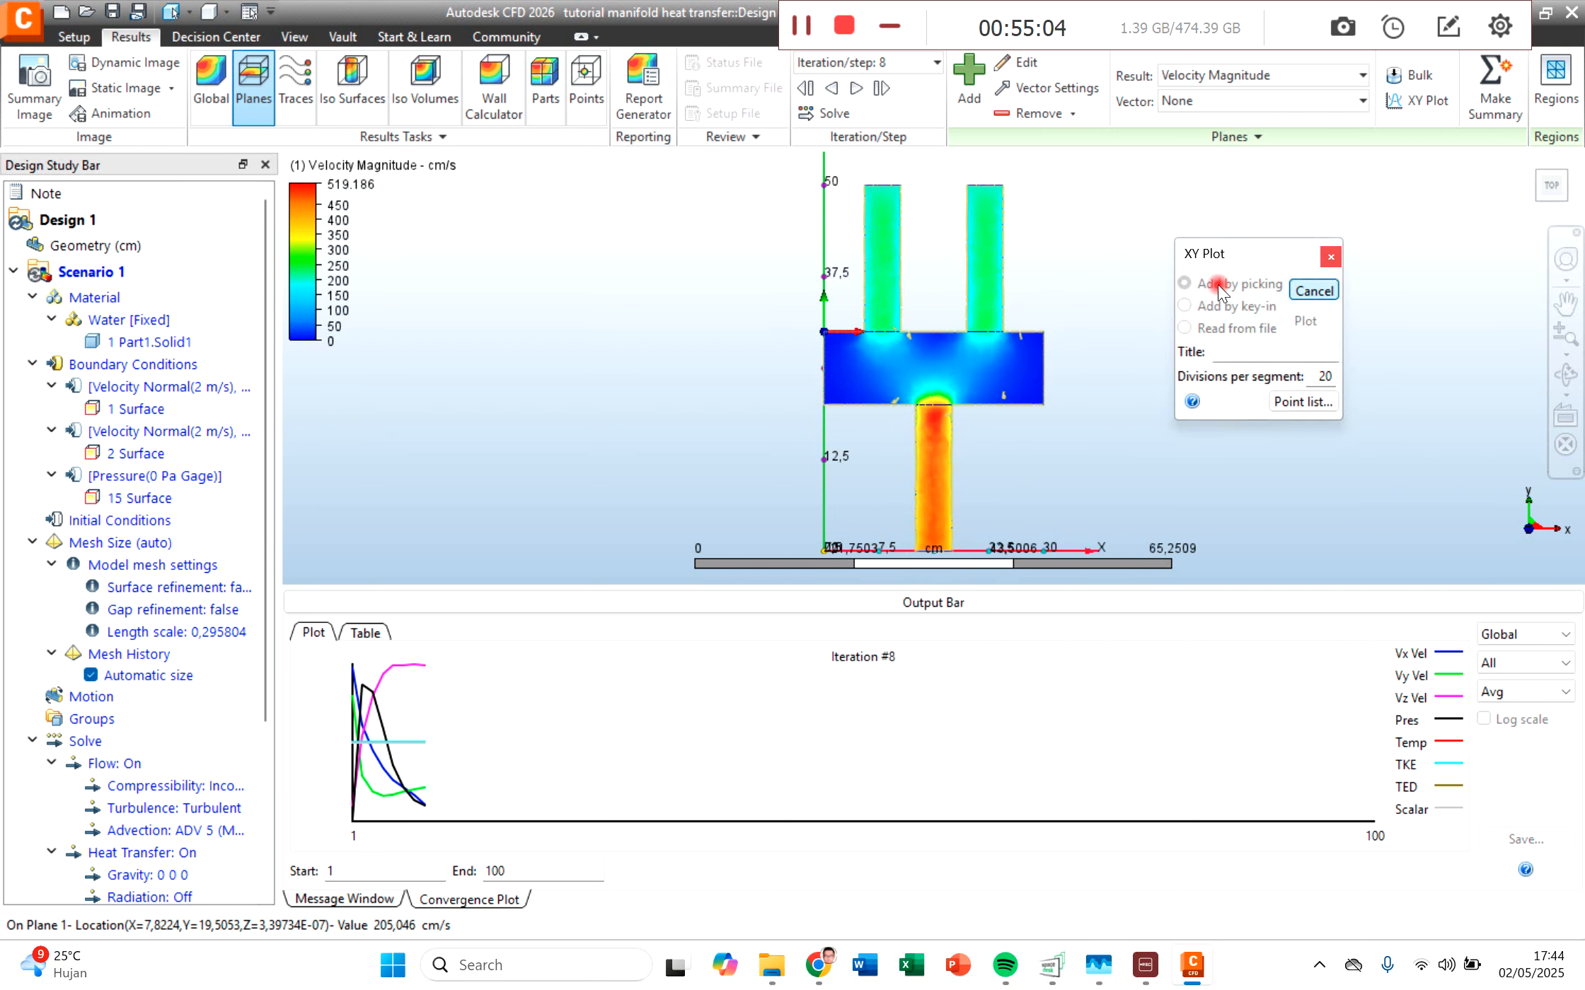
pyautogui.click(878, 194)
pyautogui.click(880, 235)
pyautogui.click(880, 276)
pyautogui.click(881, 314)
pyautogui.click(885, 340)
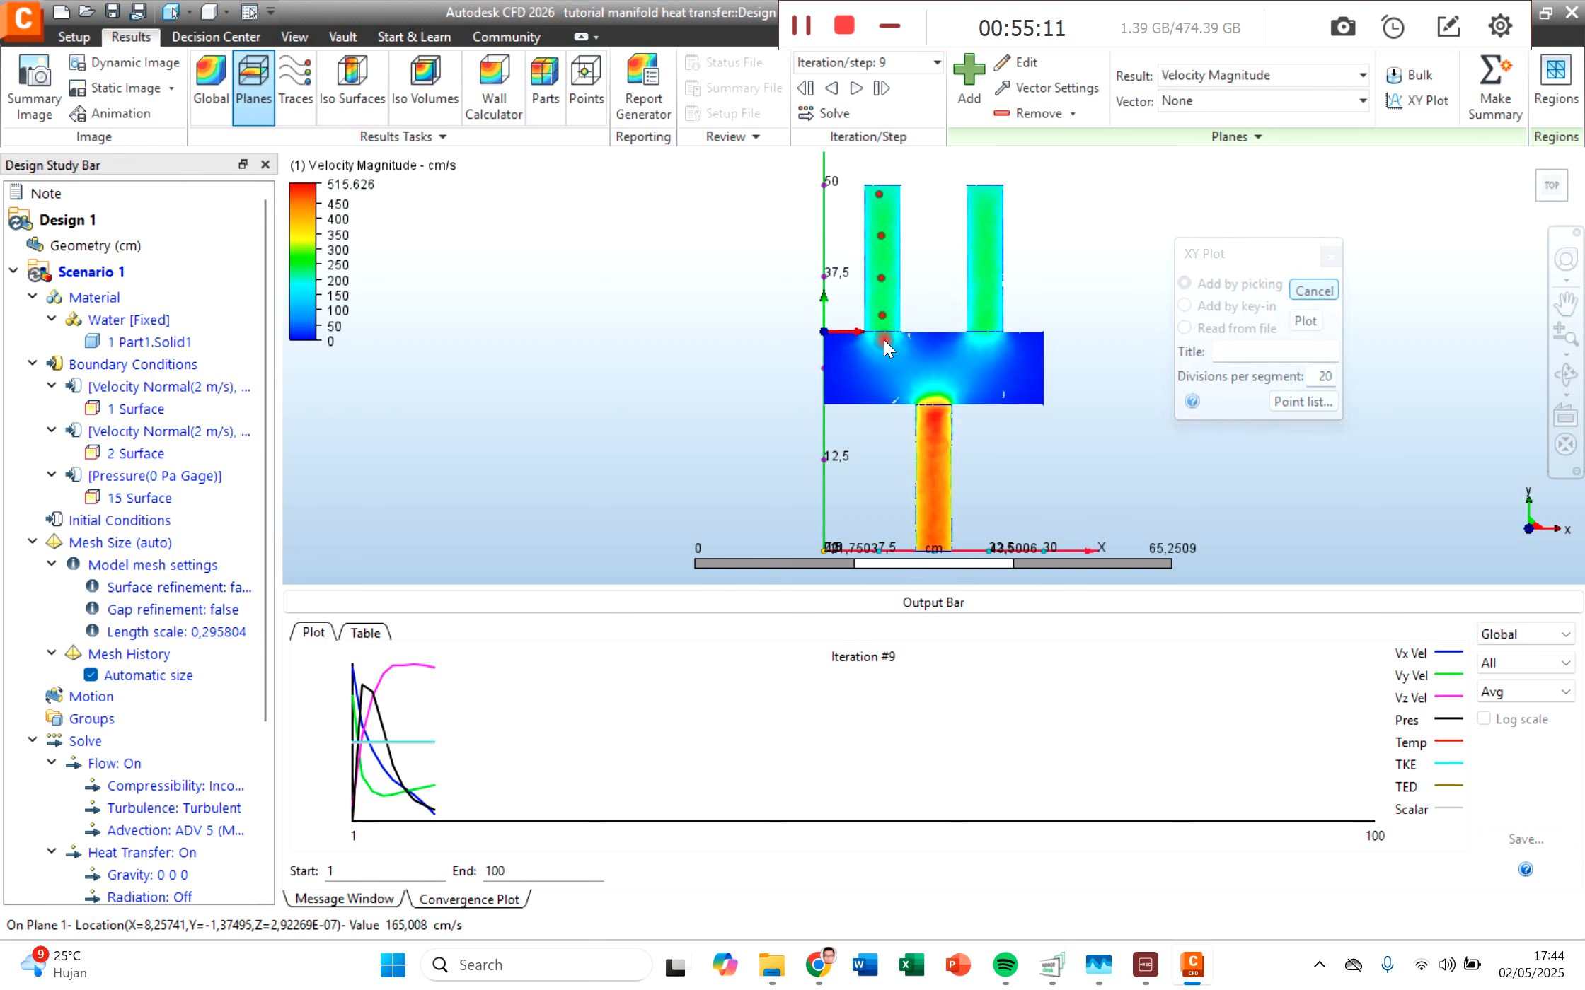
pyautogui.click(895, 360)
pyautogui.click(916, 383)
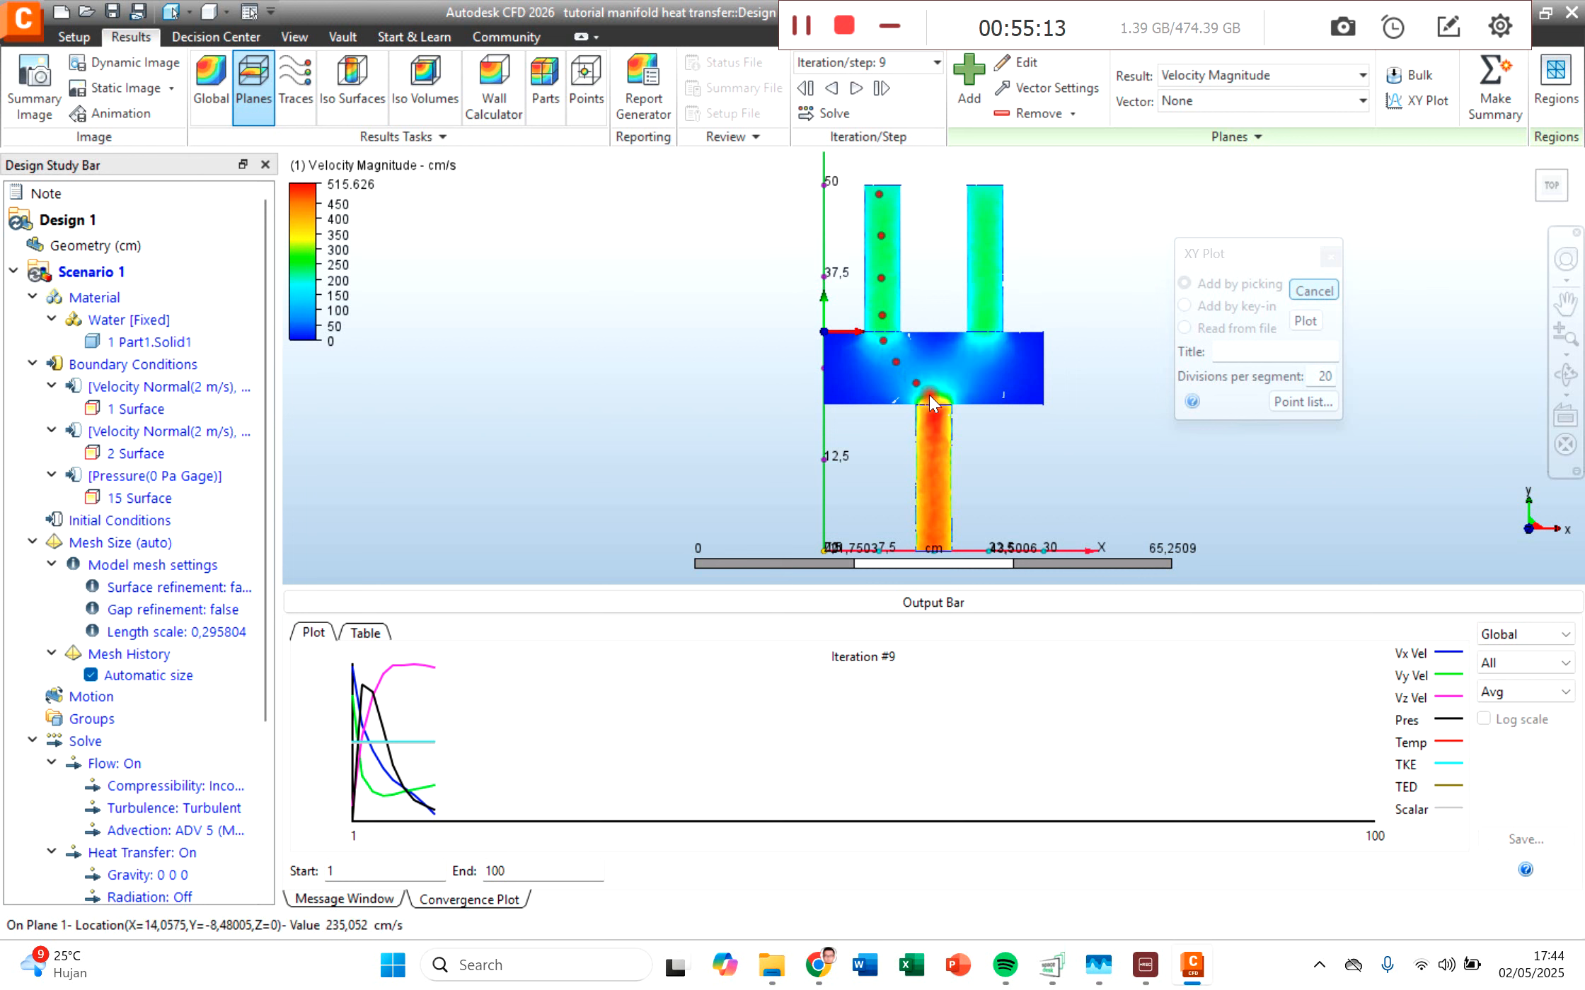
pyautogui.click(929, 397)
pyautogui.click(934, 412)
pyautogui.click(934, 444)
pyautogui.click(934, 486)
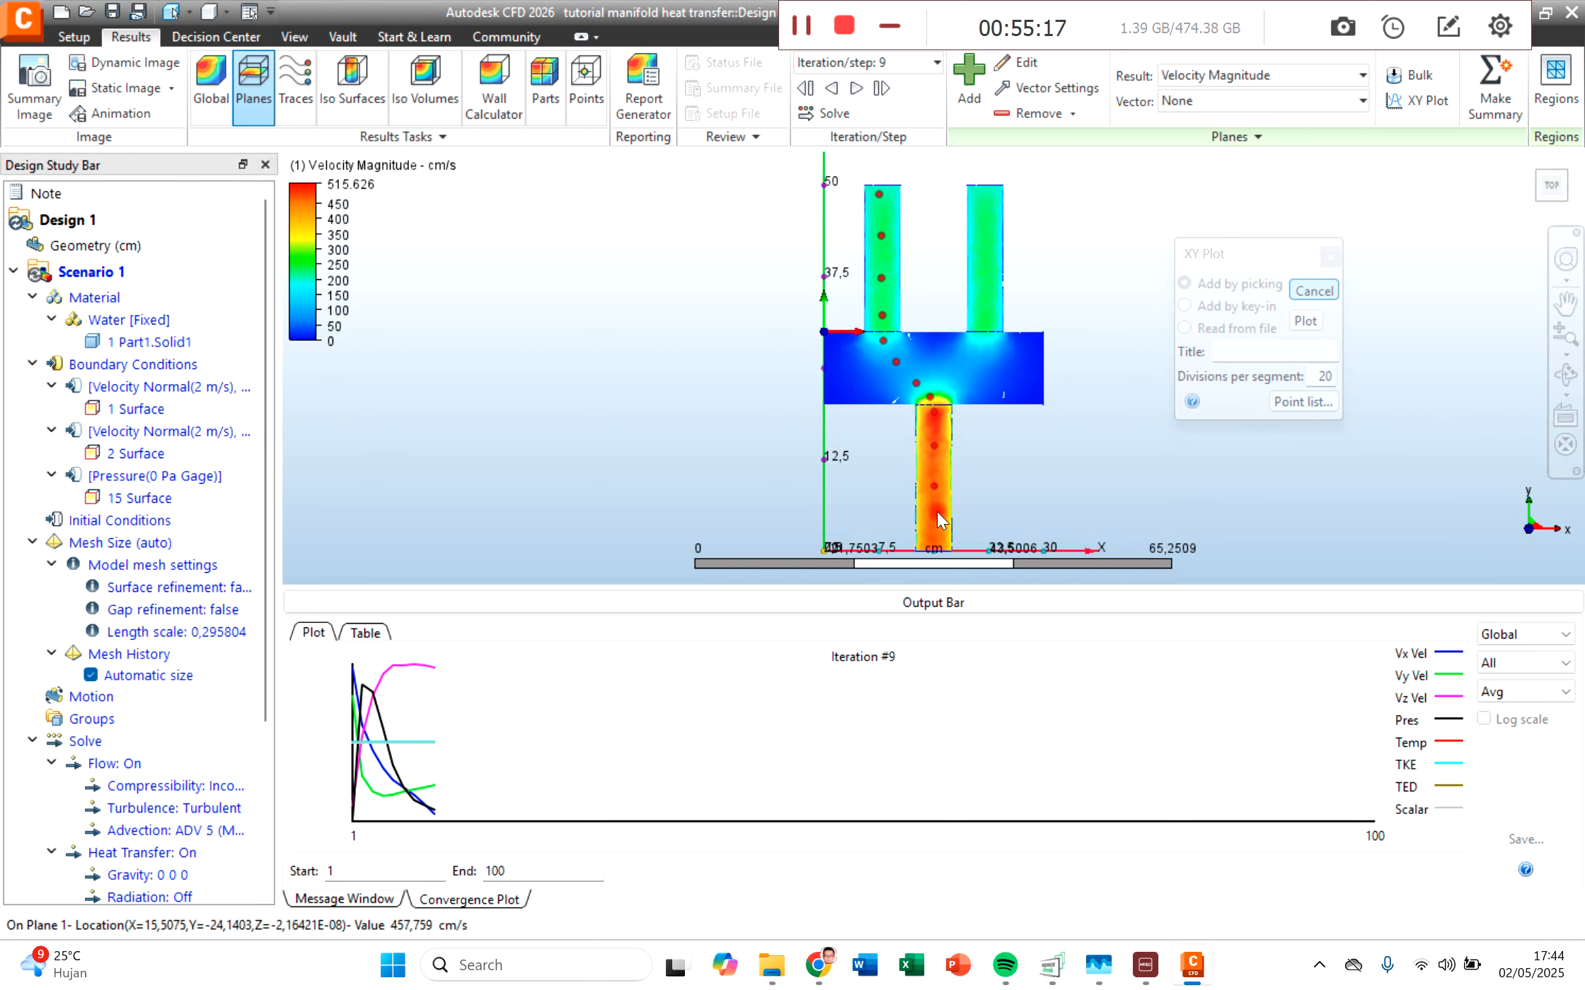
pyautogui.click(935, 535)
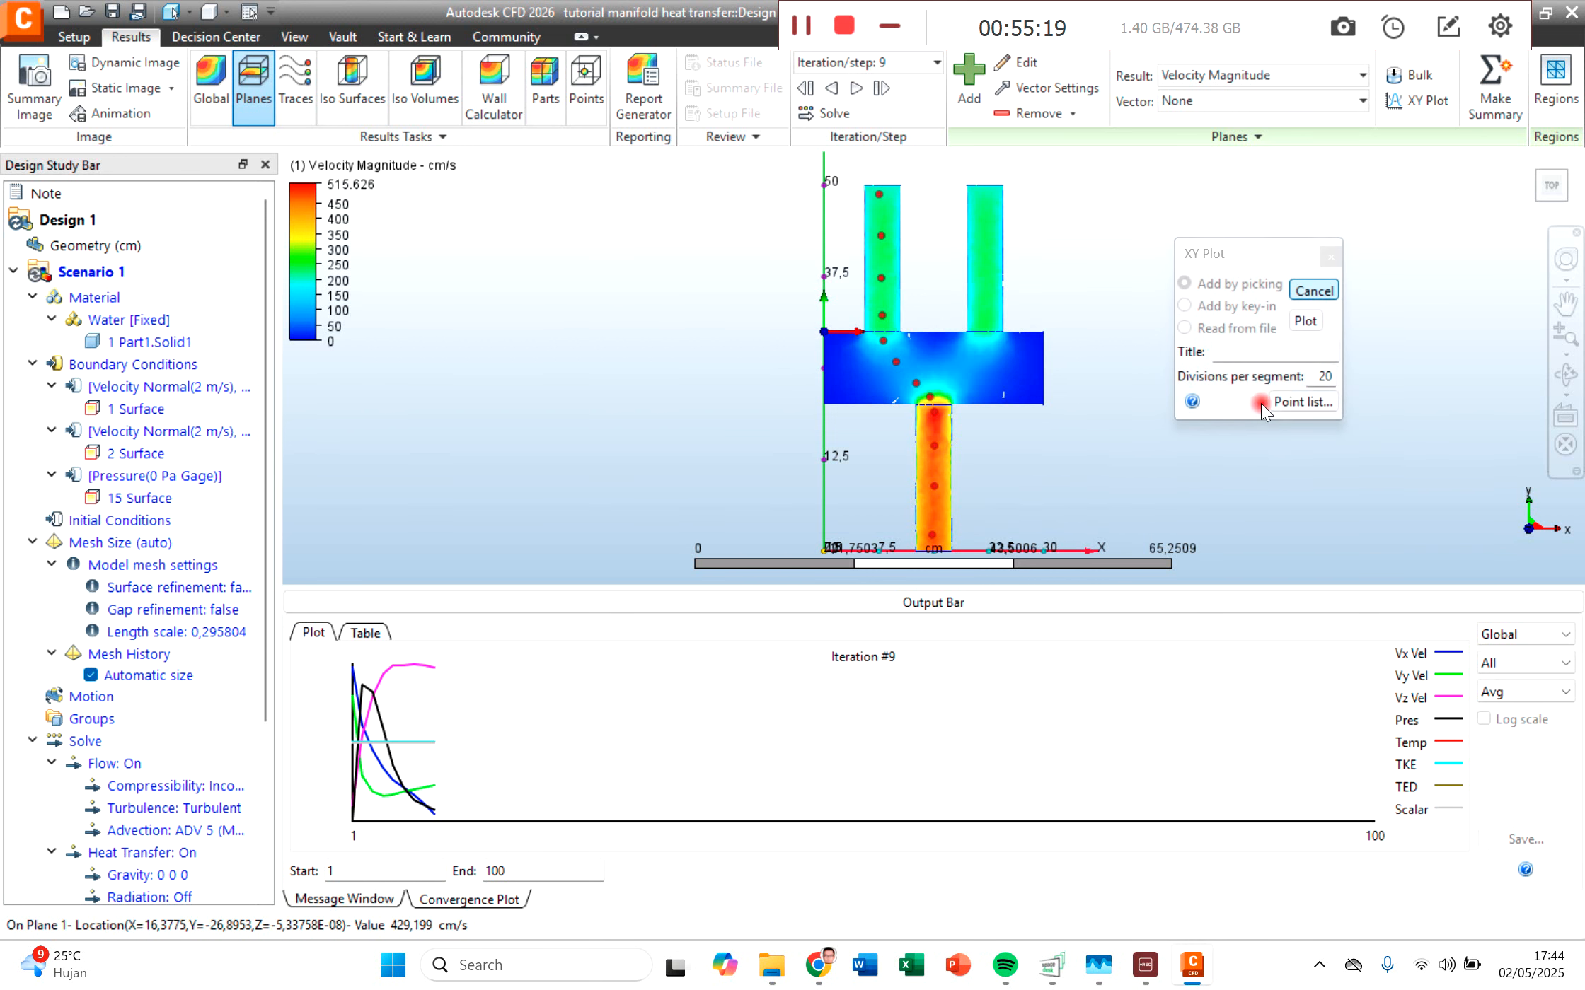
pyautogui.click(1305, 321)
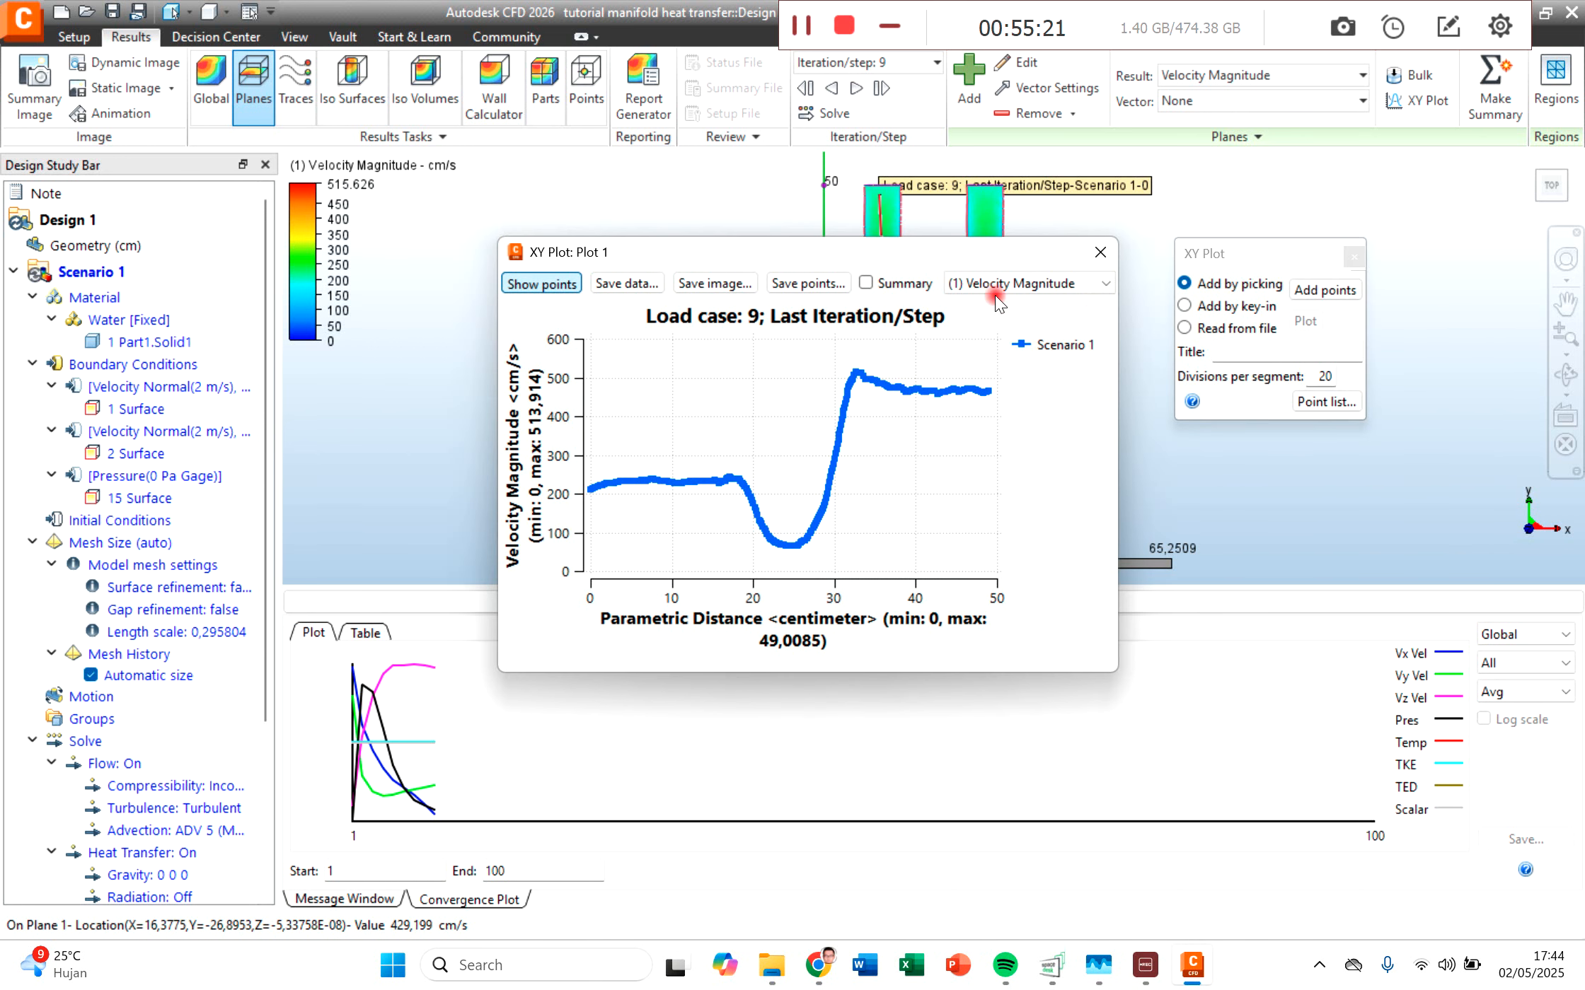
# Step: Compare the velocity magnitude curve with the flow path on the model, and close the plot
pyautogui.moveTo(746, 247); pyautogui.dragTo(413, 205)
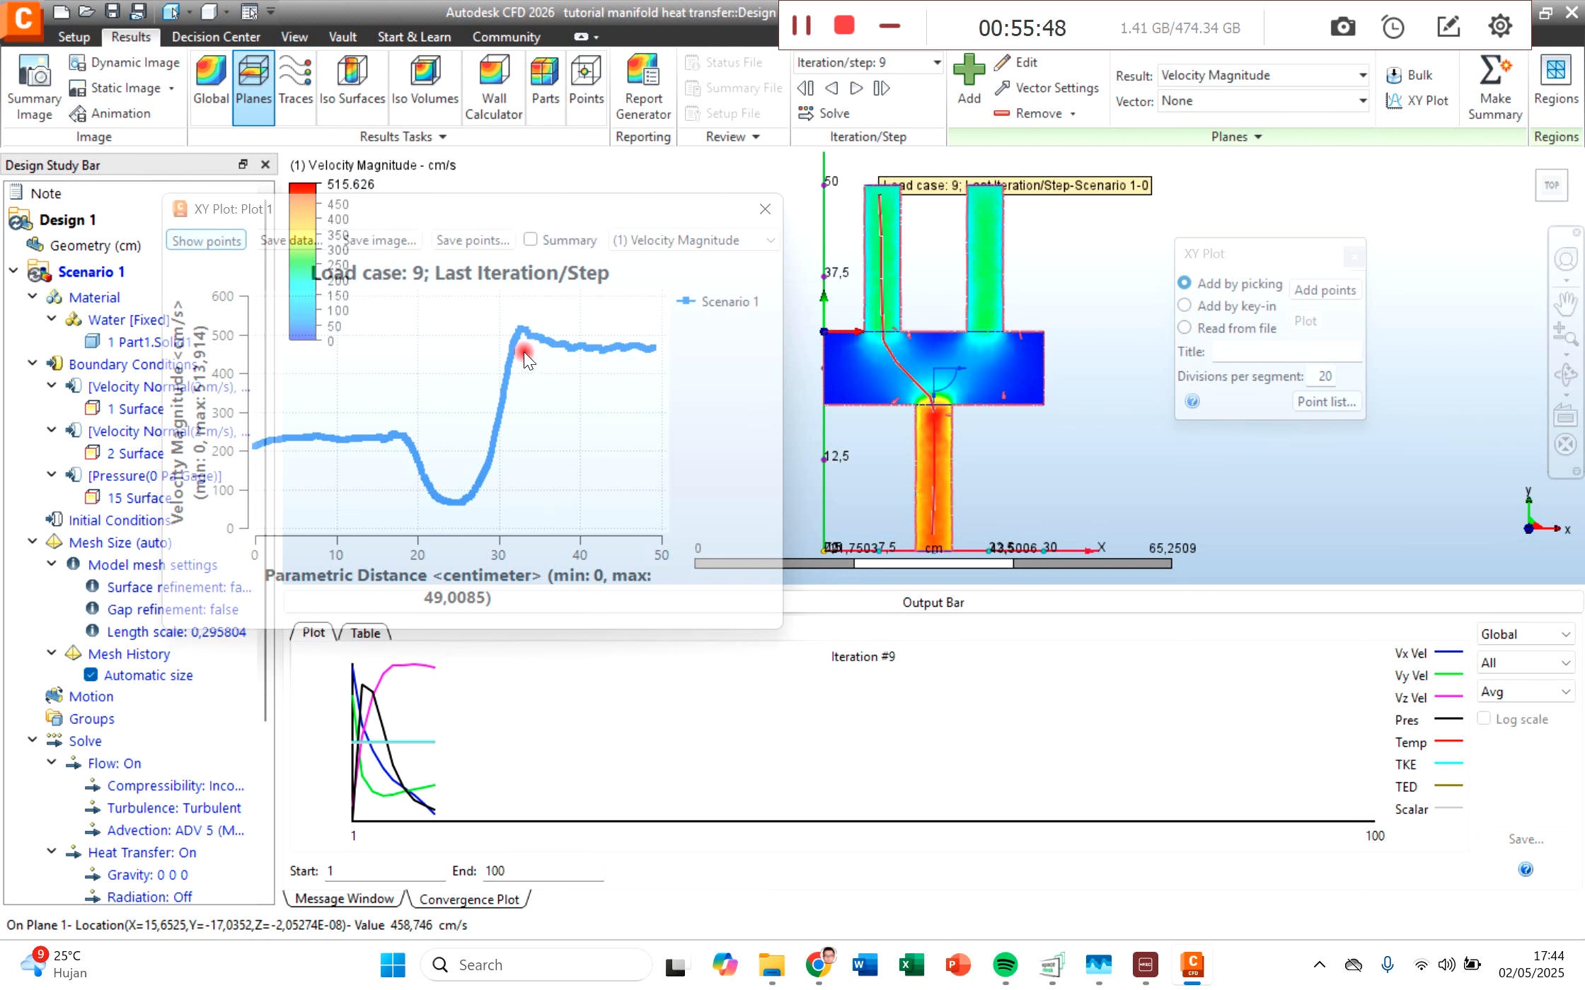
pyautogui.moveTo(393, 206); pyautogui.dragTo(516, 198)
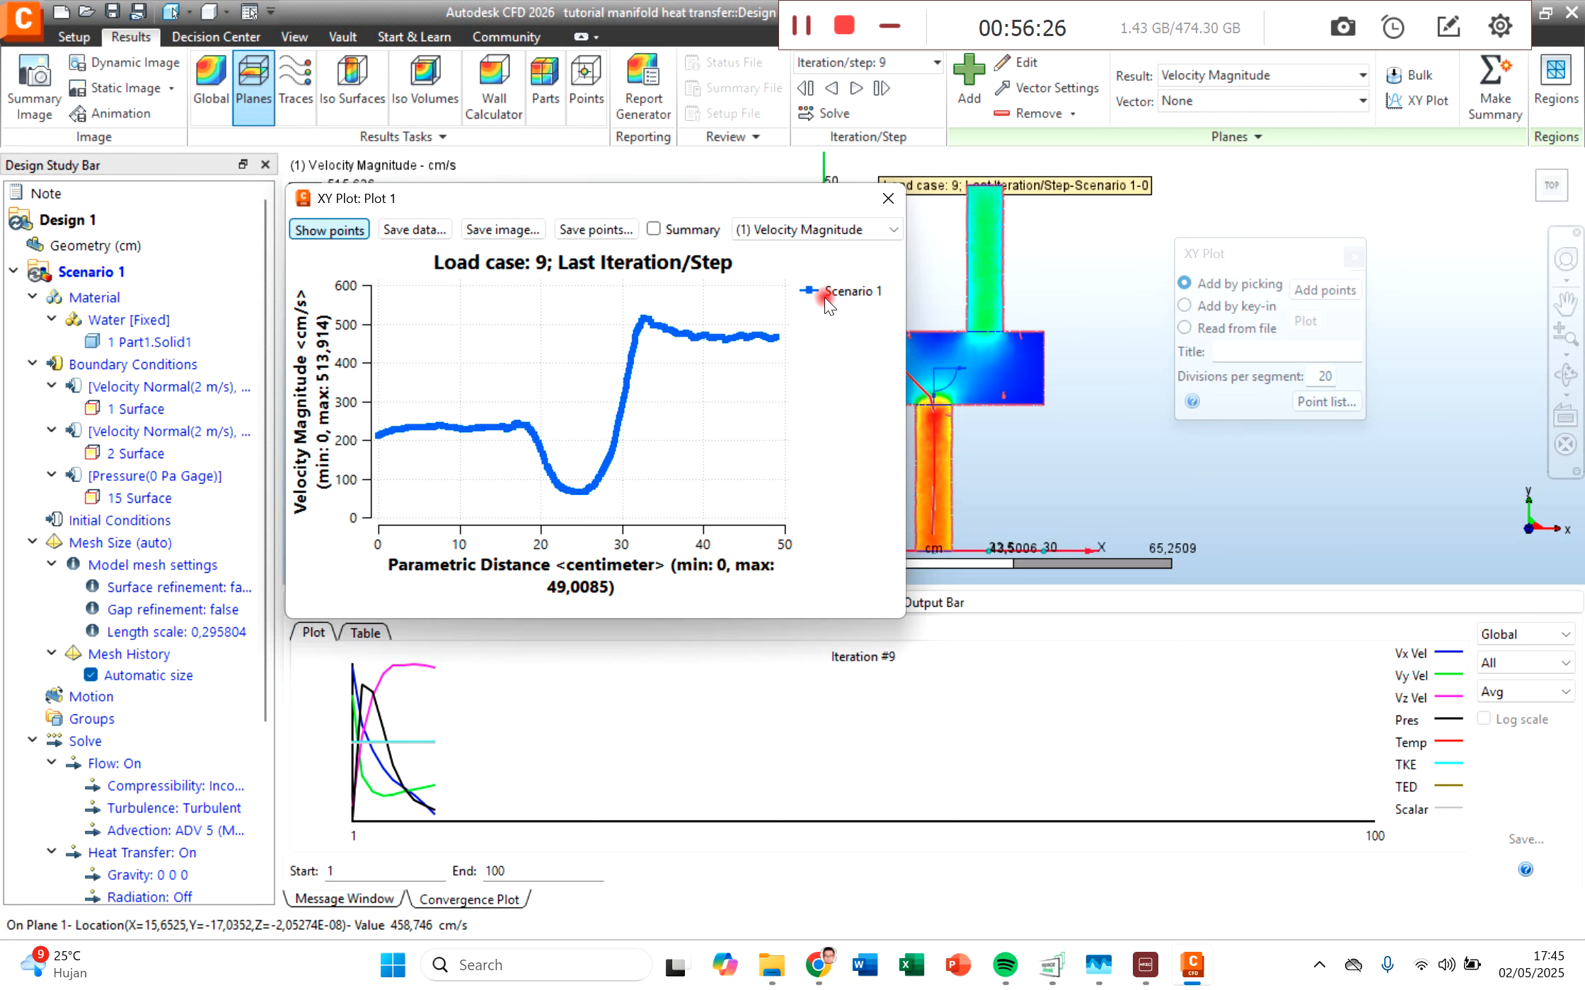
pyautogui.click(879, 207)
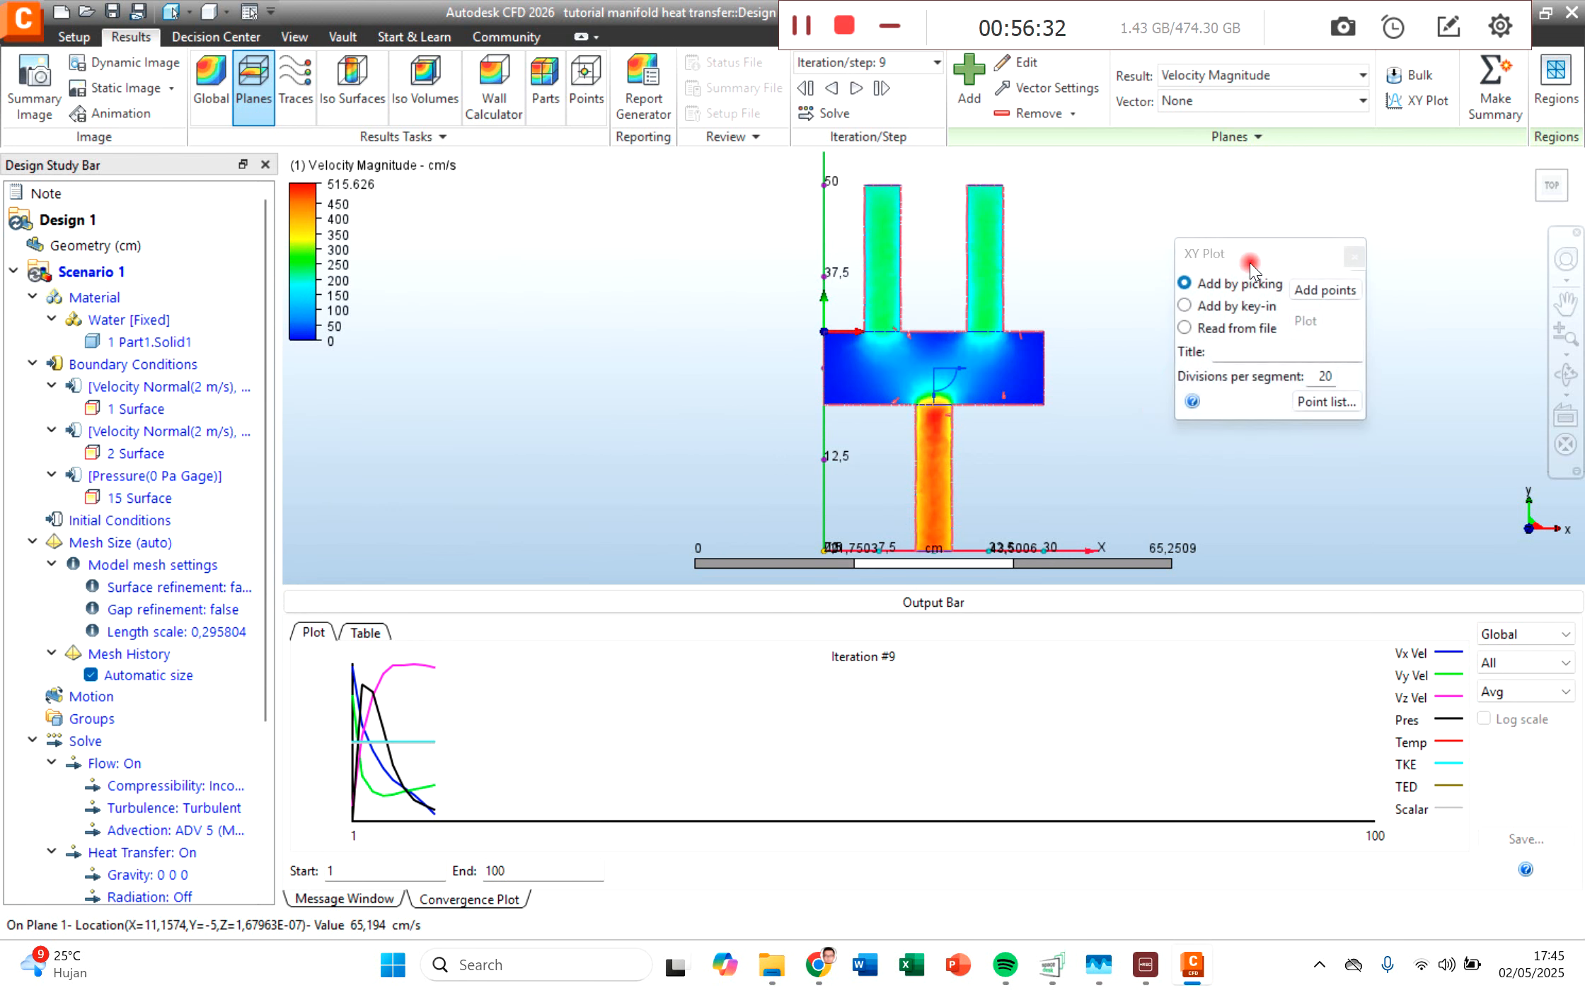
# Step: Set Plane 1's result to Temperature
pyautogui.moveTo(1254, 246); pyautogui.dragTo(1244, 216)
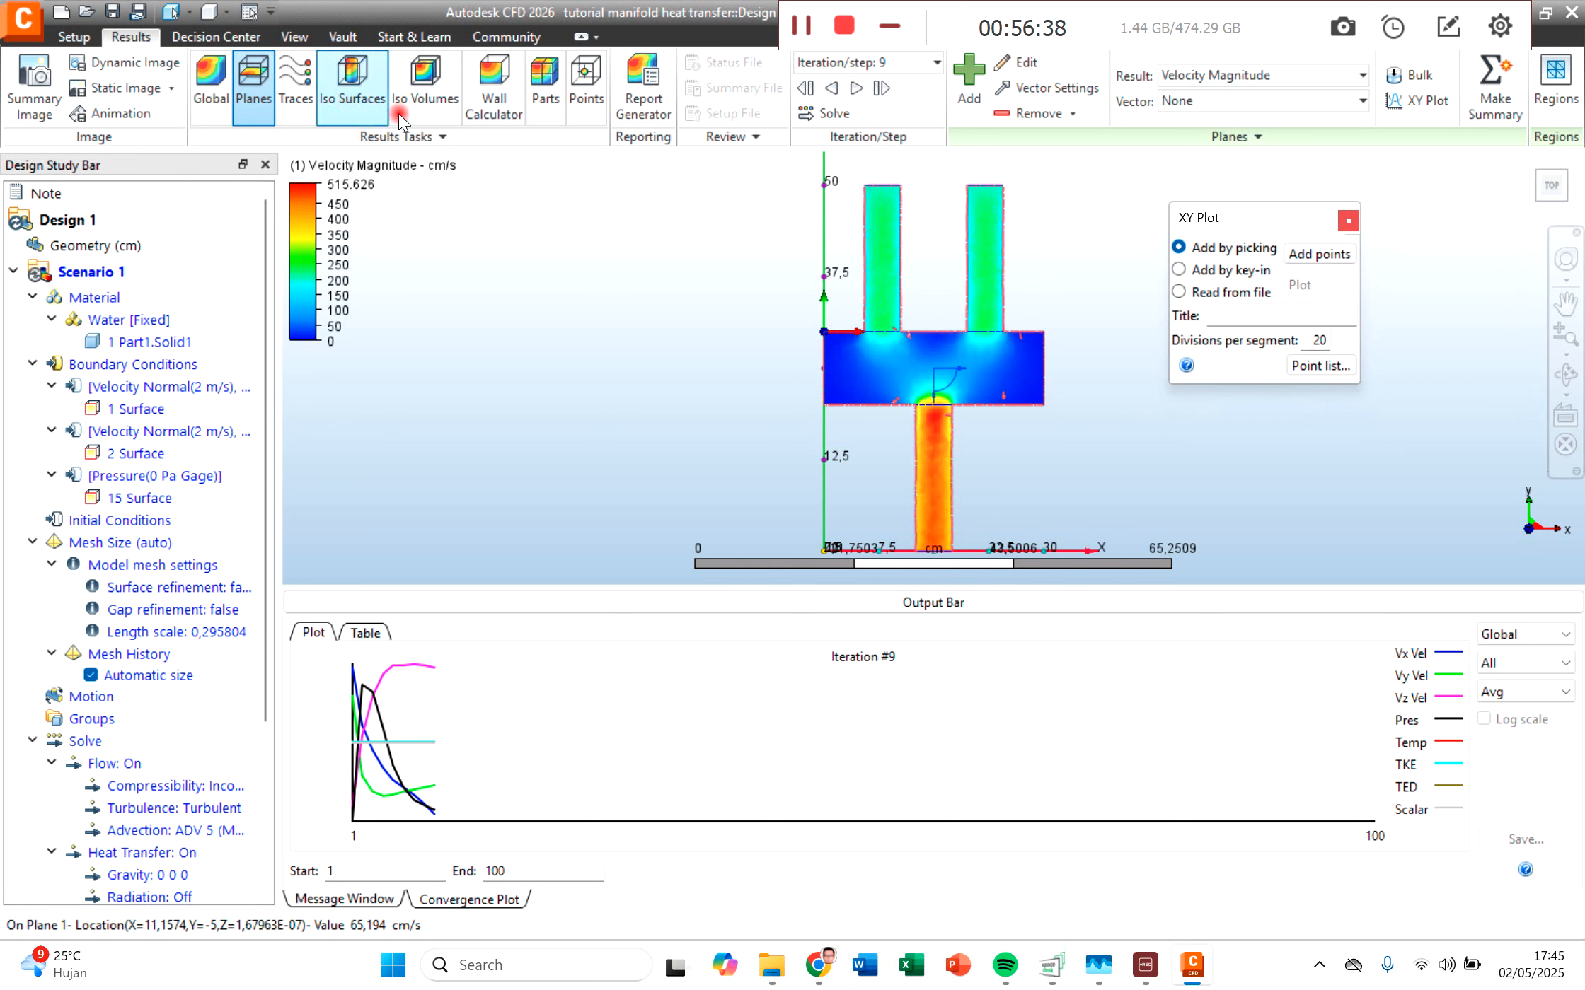
pyautogui.click(1180, 74)
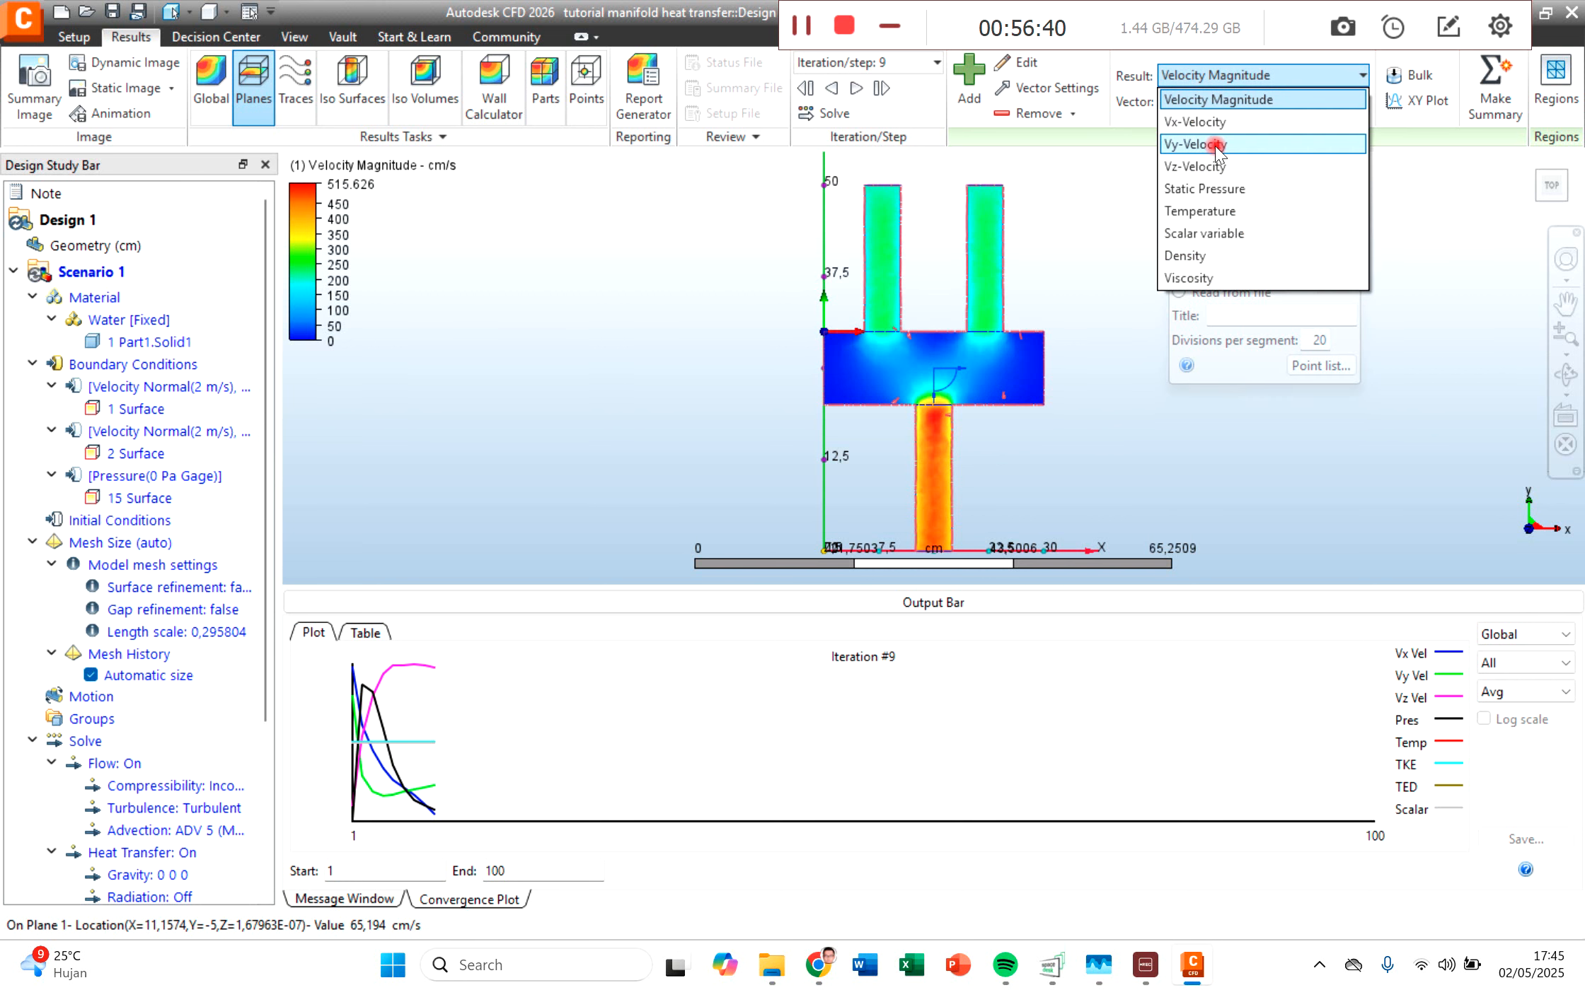
pyautogui.click(1203, 211)
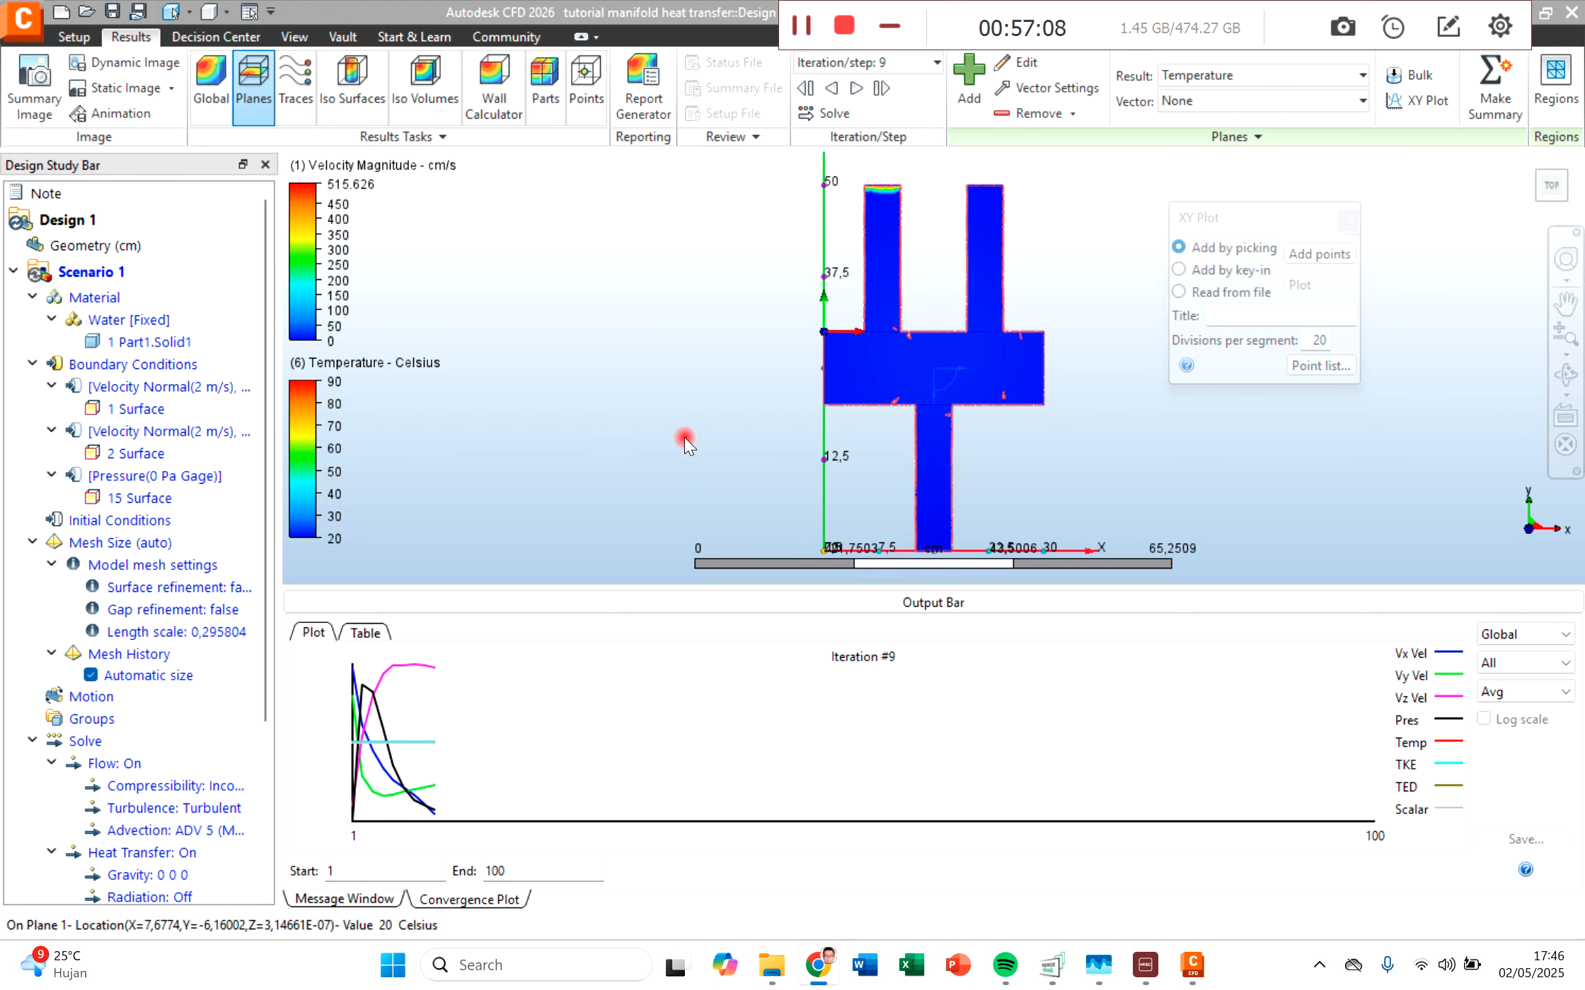
# Step: Check the CFD solver processes' CPU and memory use in Task Manager, and return to the simulation
pyautogui.click(1100, 966)
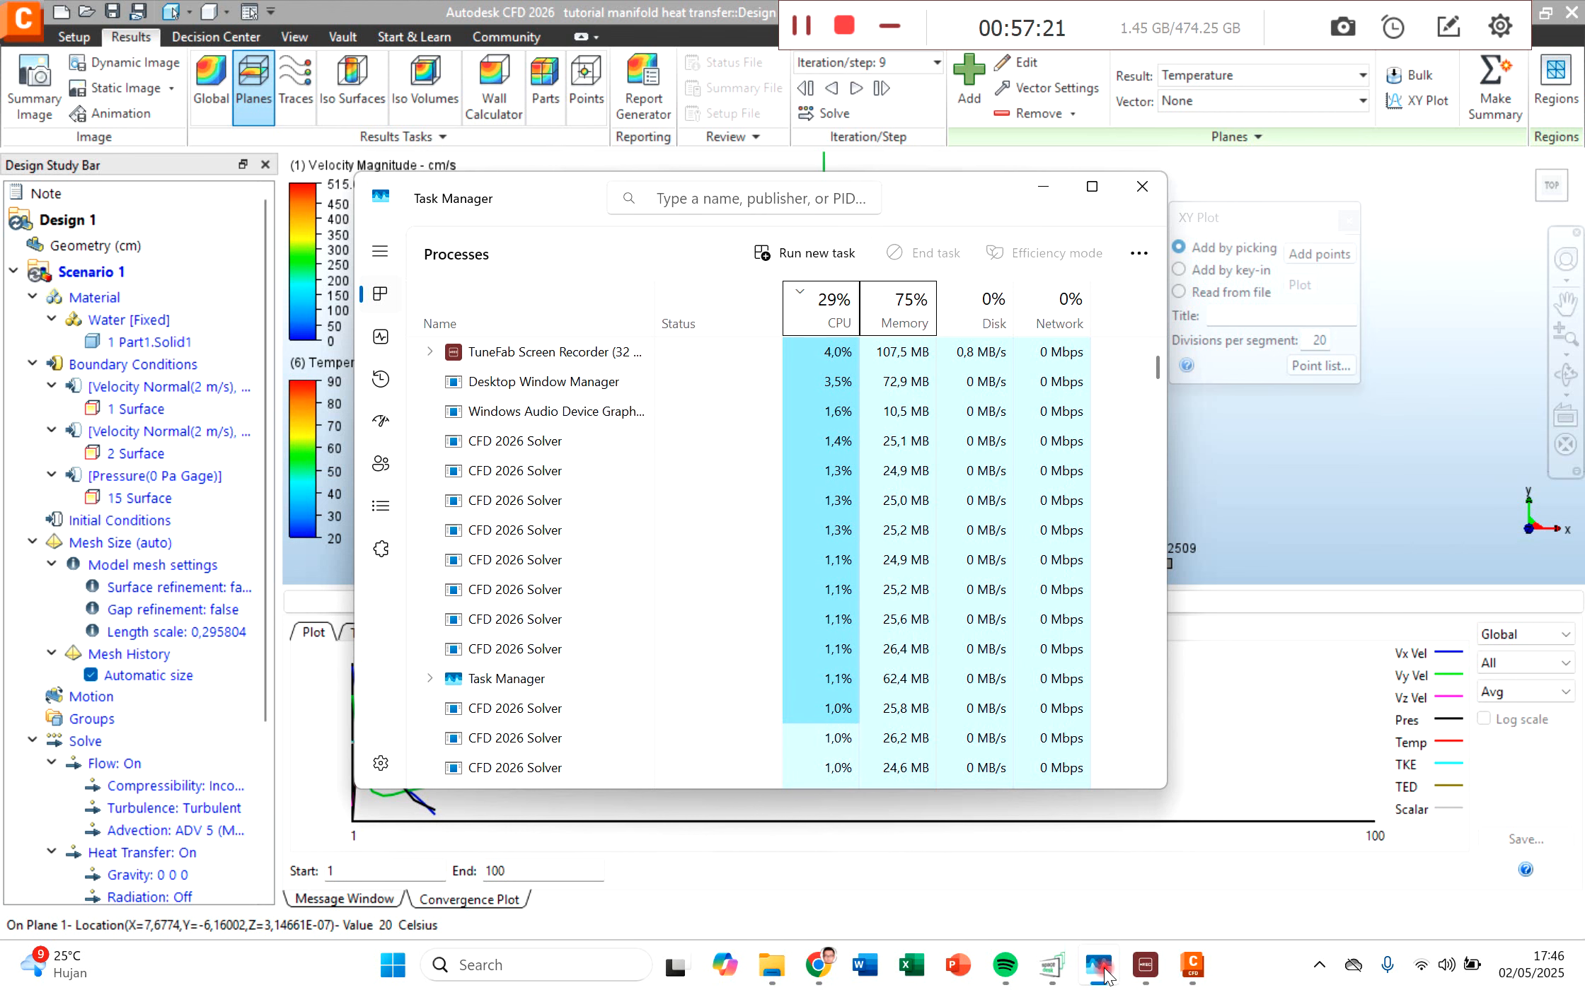
pyautogui.click(1101, 969)
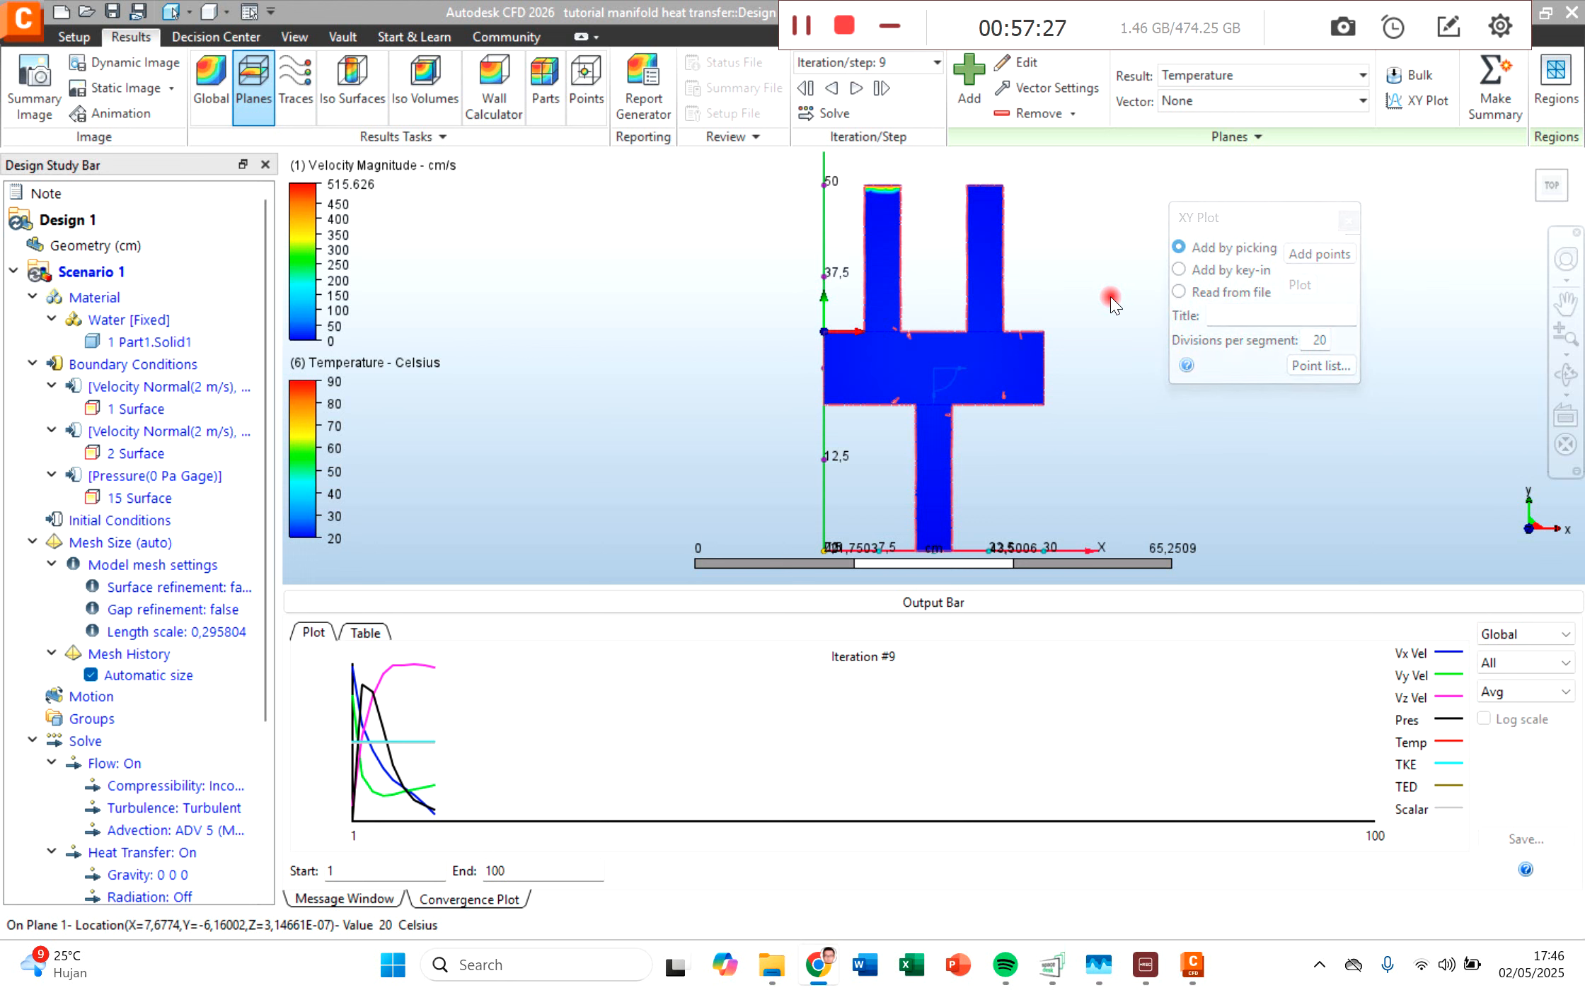
# Step: Close the XY Plot tool, leaving the temperature plane in view
pyautogui.moveTo(1099, 292); pyautogui.dragTo(1015, 291, button='middle')
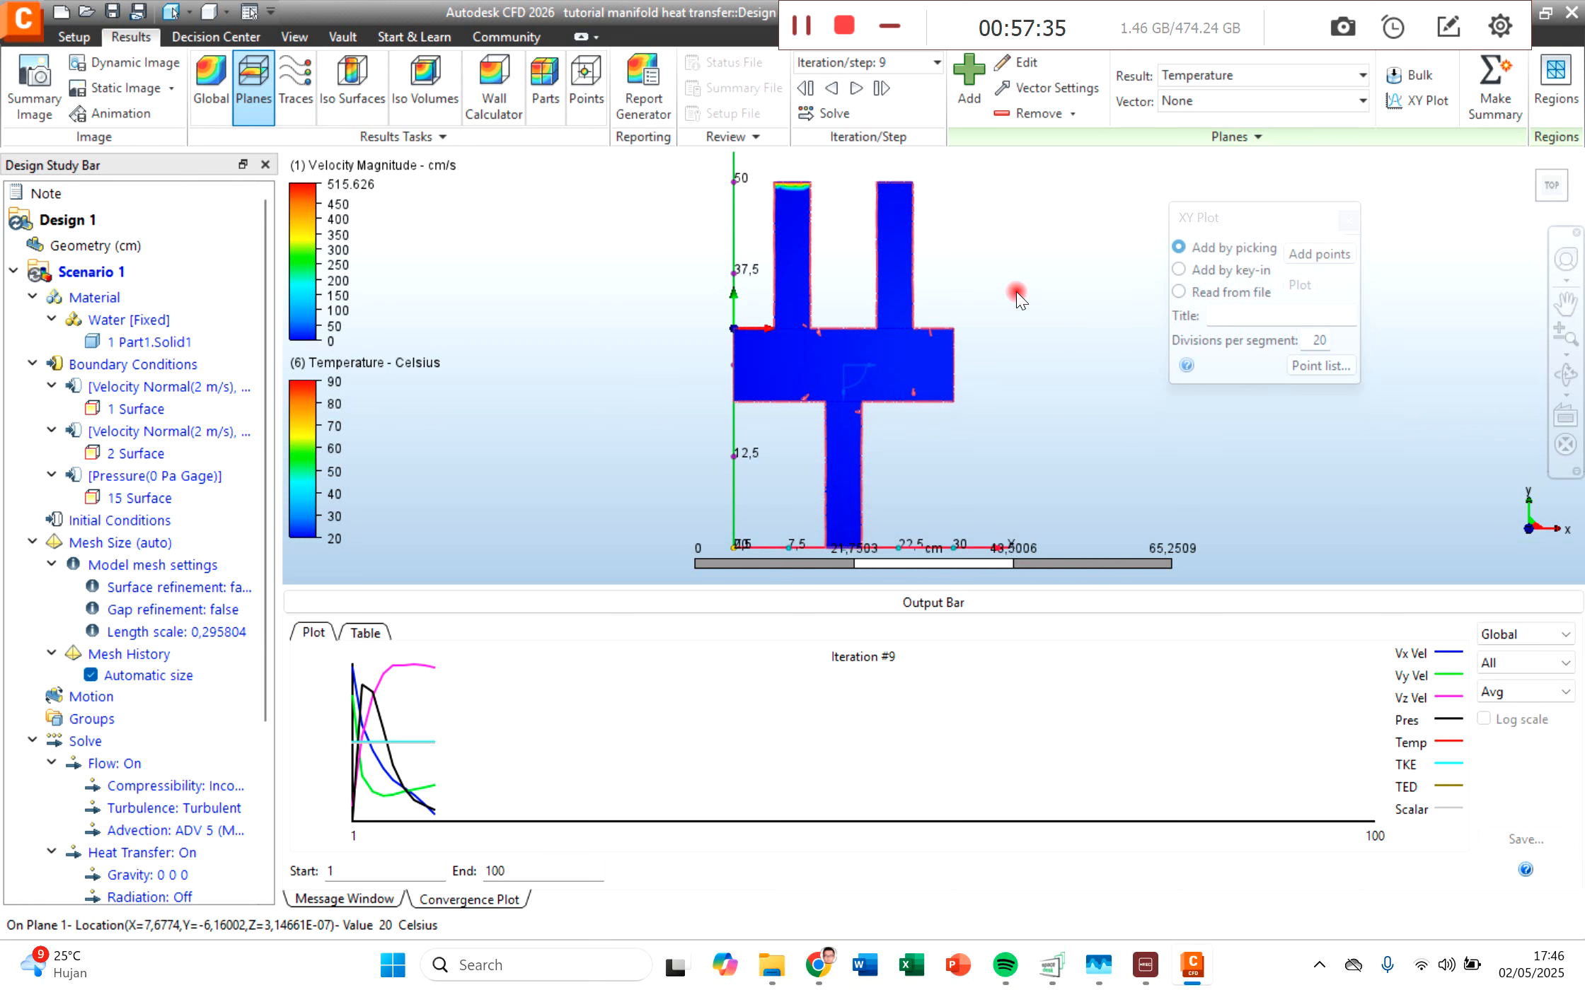
pyautogui.moveTo(1013, 290); pyautogui.dragTo(776, 305, button='middle')
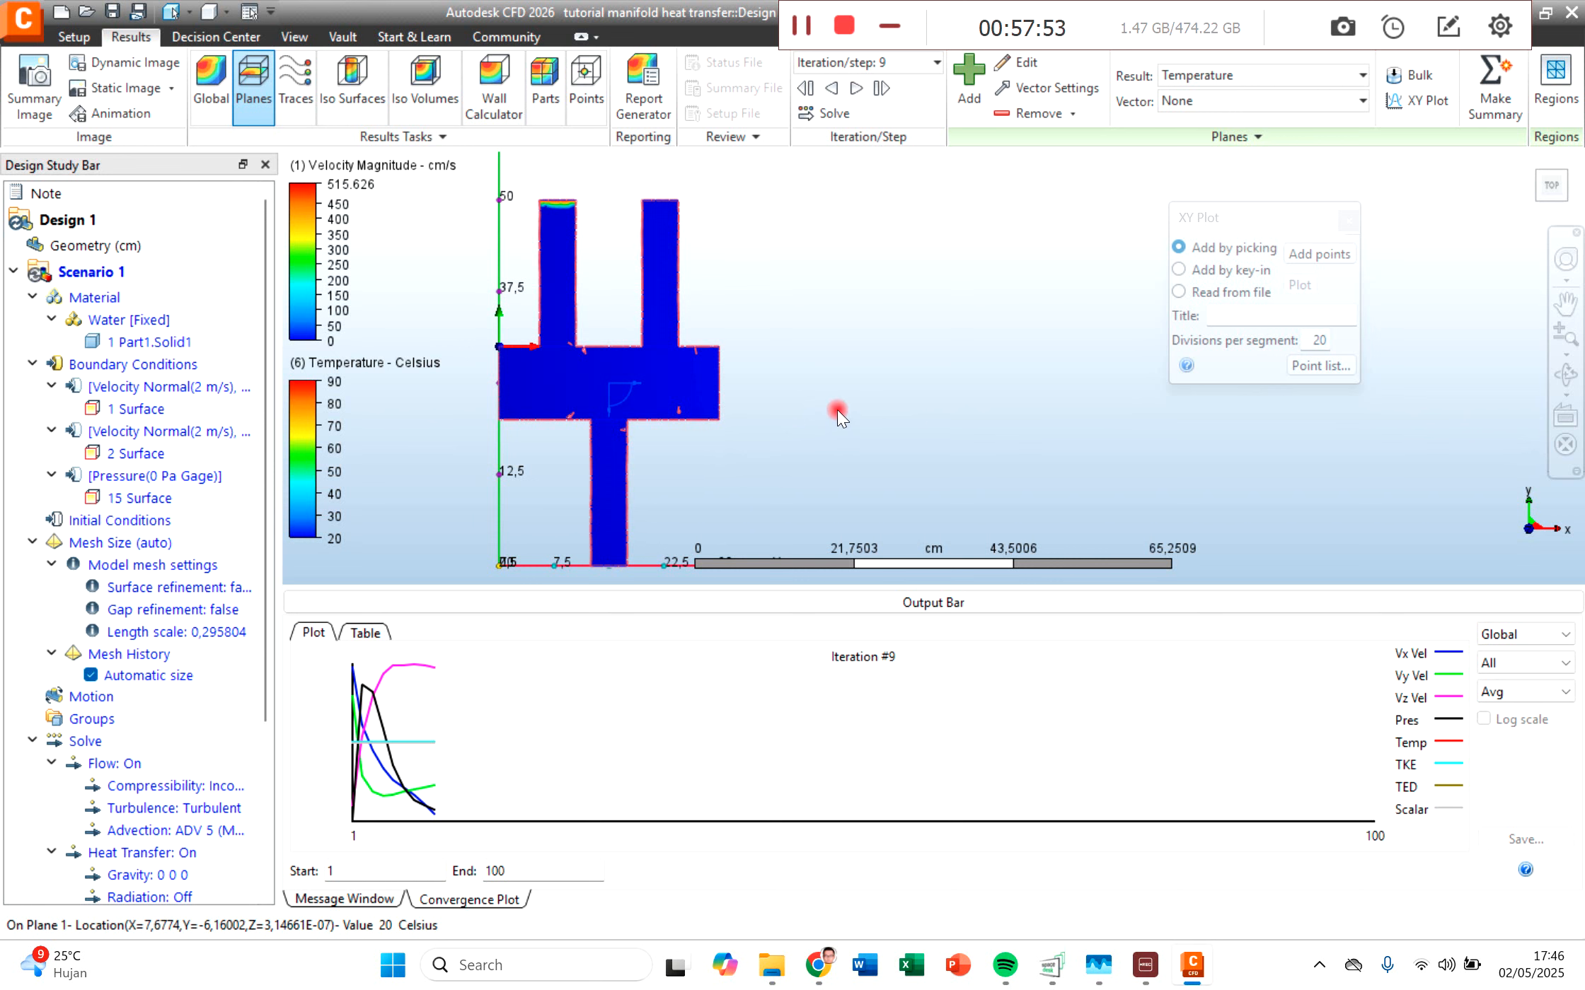
pyautogui.moveTo(1258, 218); pyautogui.dragTo(1116, 219)
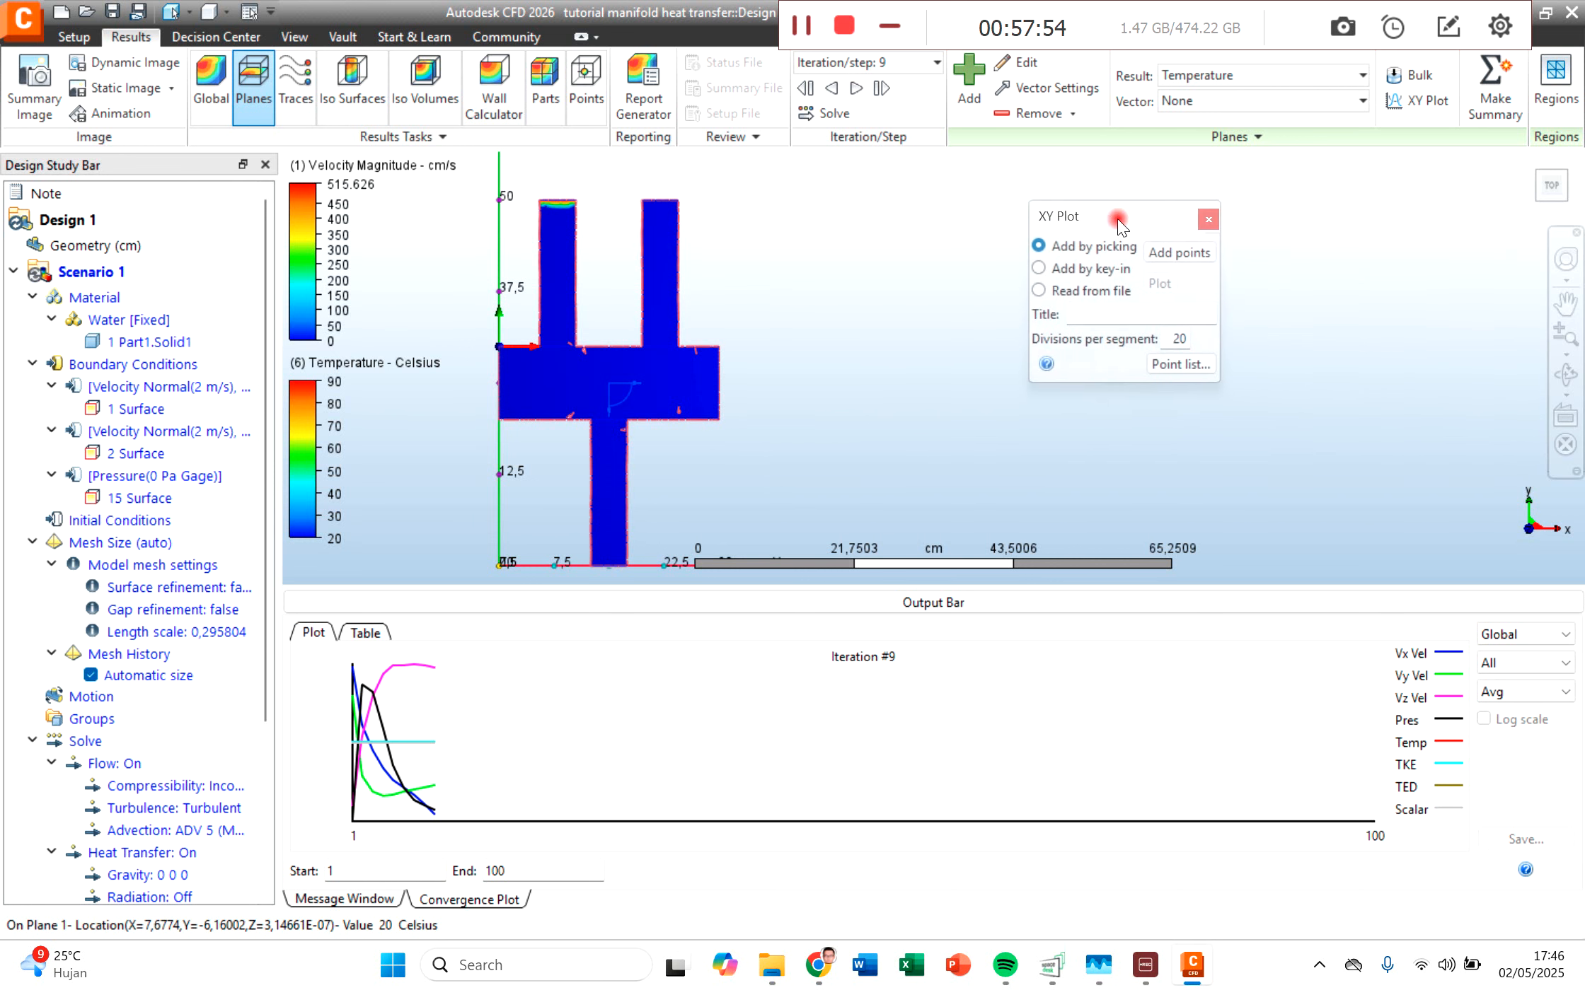
pyautogui.click(1208, 220)
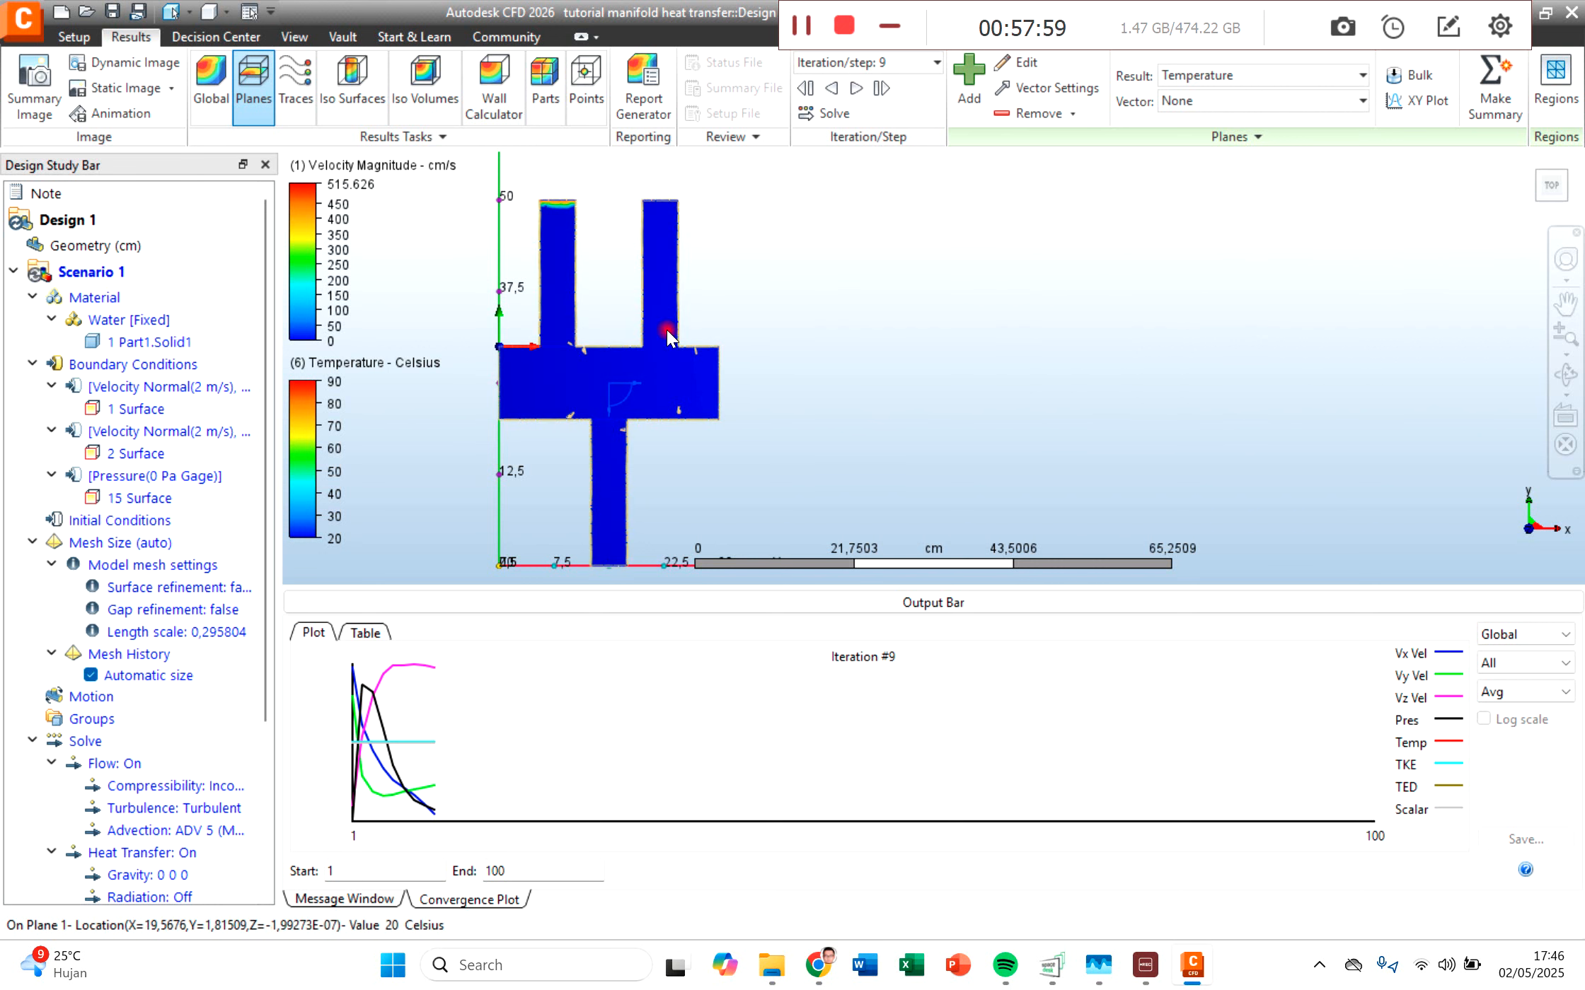